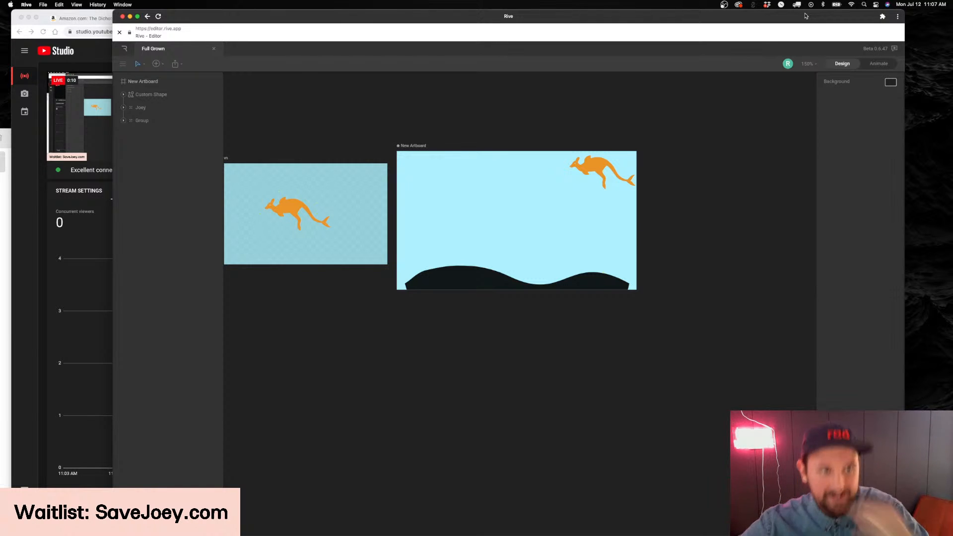
scroll(349, 91, up, 3)
scroll(367, 99, down, 4)
scroll(418, 107, left, 2)
scroll(453, 110, left, 2)
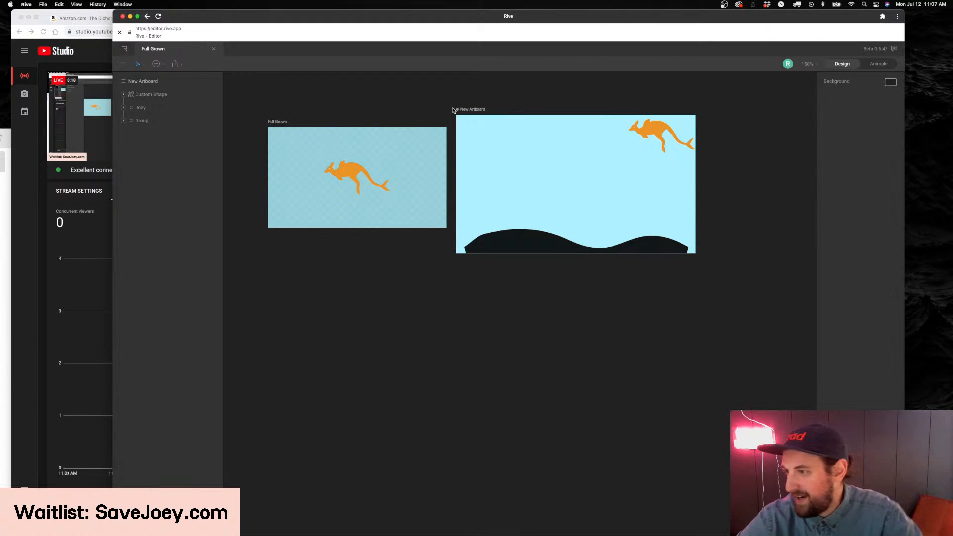
scroll(397, 144, up, 5)
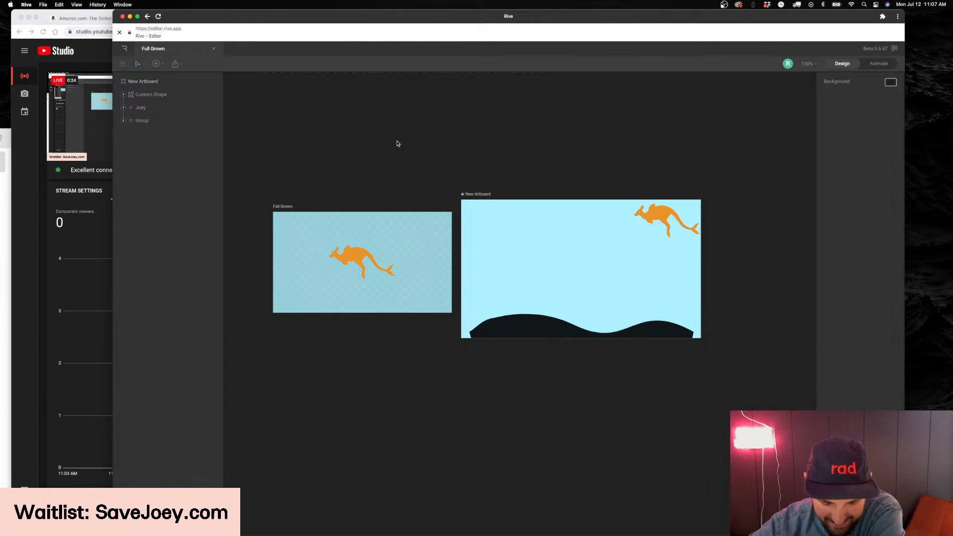
scroll(497, 178, right, 2)
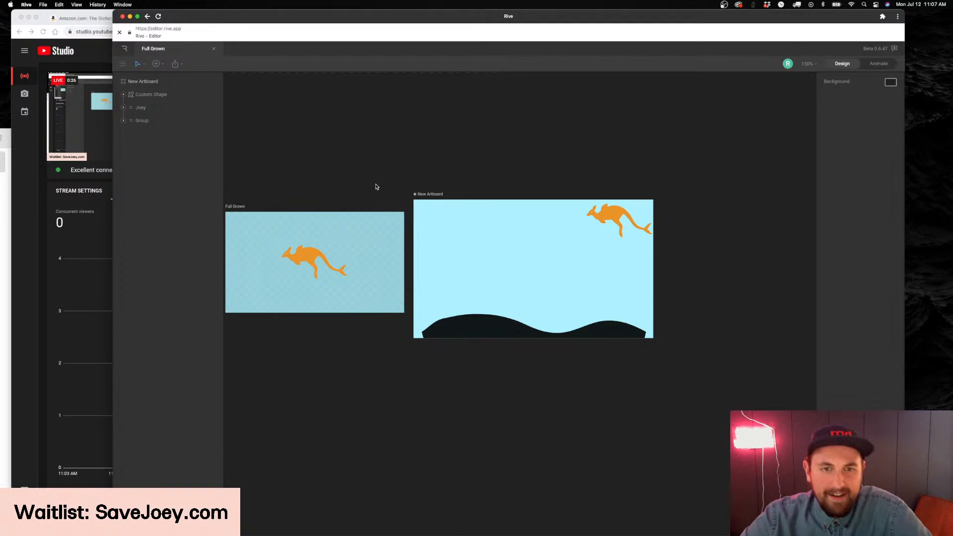
Switch to the Notes list "Animations left to do!" and read through its items, from Death animation and Ghost Animation to Decorations
click(418, 194)
click(6, 189)
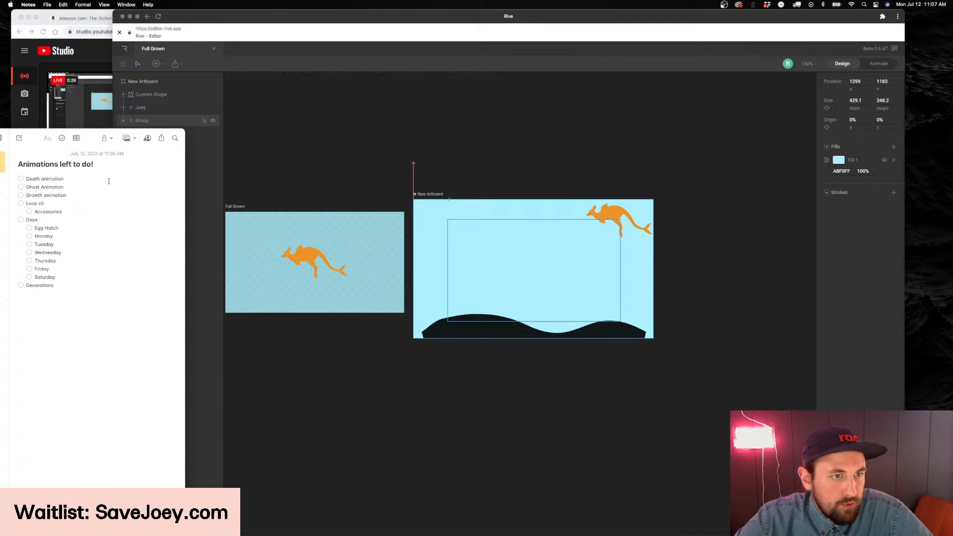
click(38, 187)
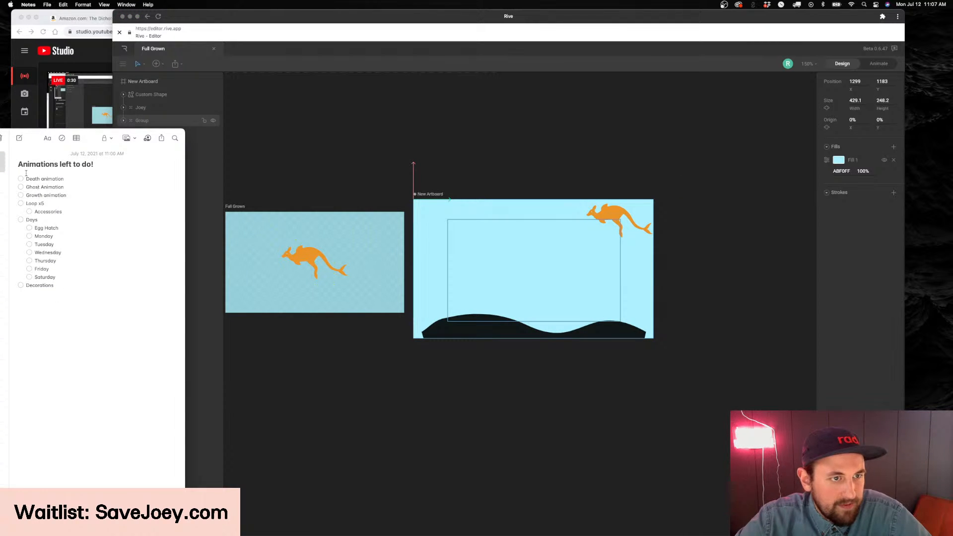
drag(26, 179, 69, 286)
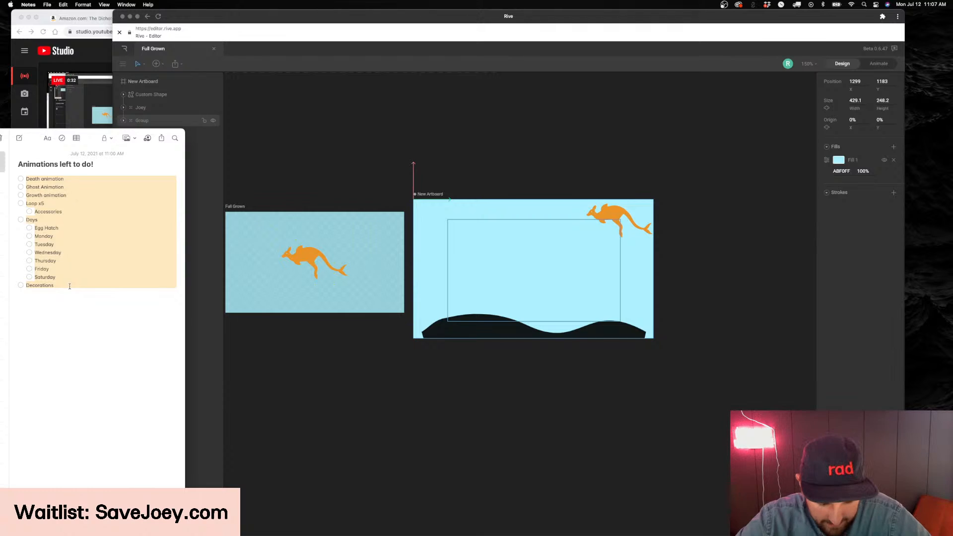
click(70, 287)
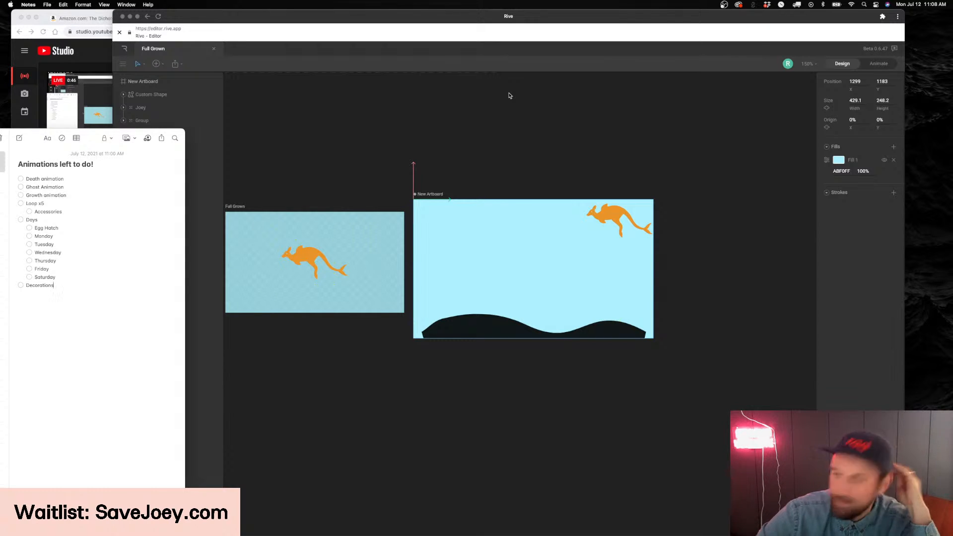
click(101, 137)
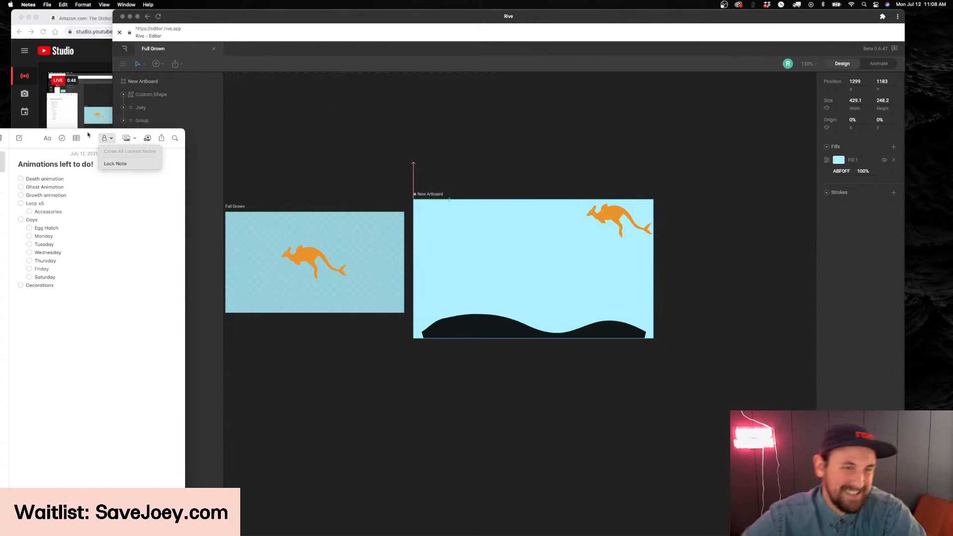
click(88, 135)
triple_click(30, 177)
click(110, 189)
triple_click(56, 187)
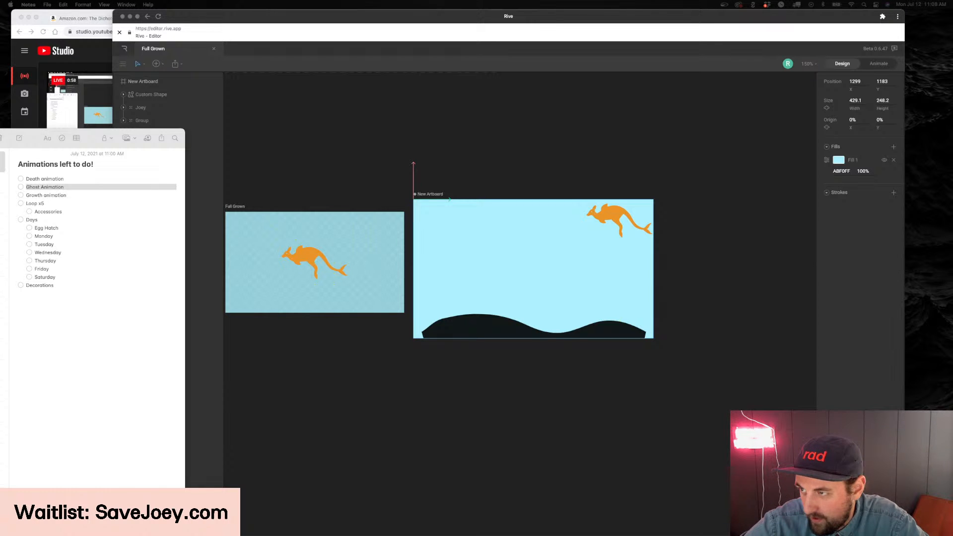
Bring the Figma window with the Save Joey file on screen and look over its Manual Mode and dashboard frames
drag(952, 56, 691, 130)
scroll(654, 283, down, 10)
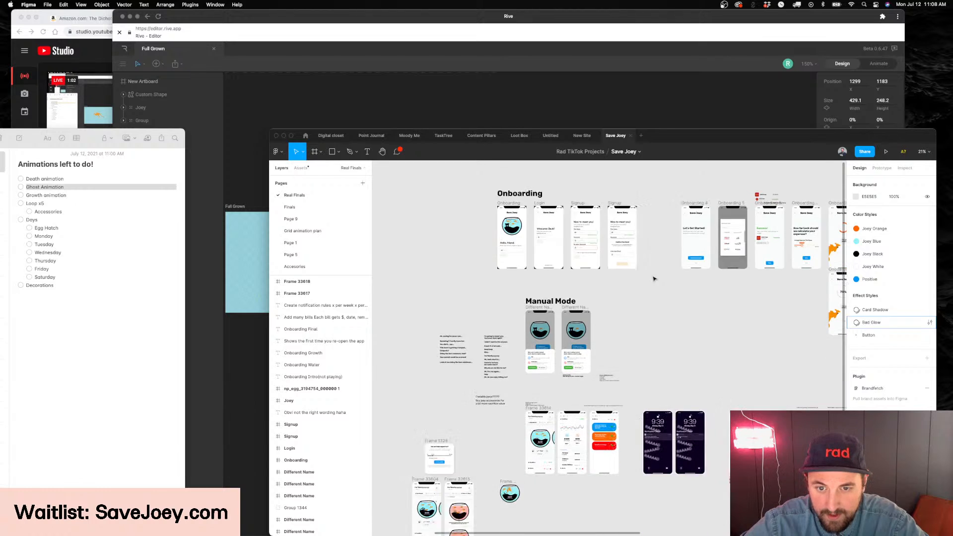
scroll(619, 246, up, 5)
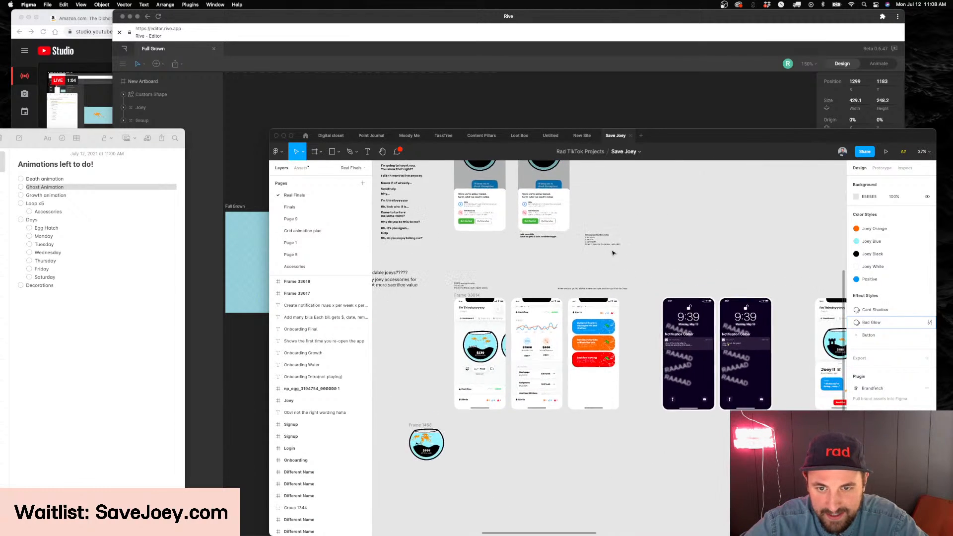
scroll(613, 251, up, 5)
scroll(613, 251, down, 4)
Review the full animation checklist in Notes and place the Notes window completely on screen beside Figma
drag(86, 136, 492, 179)
click(457, 228)
drag(472, 333, 421, 195)
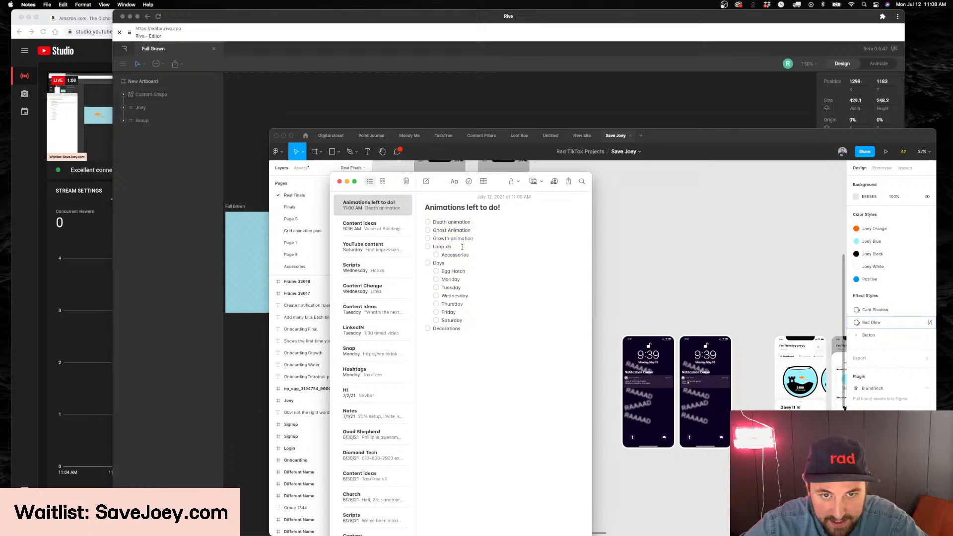
drag(432, 329, 430, 225)
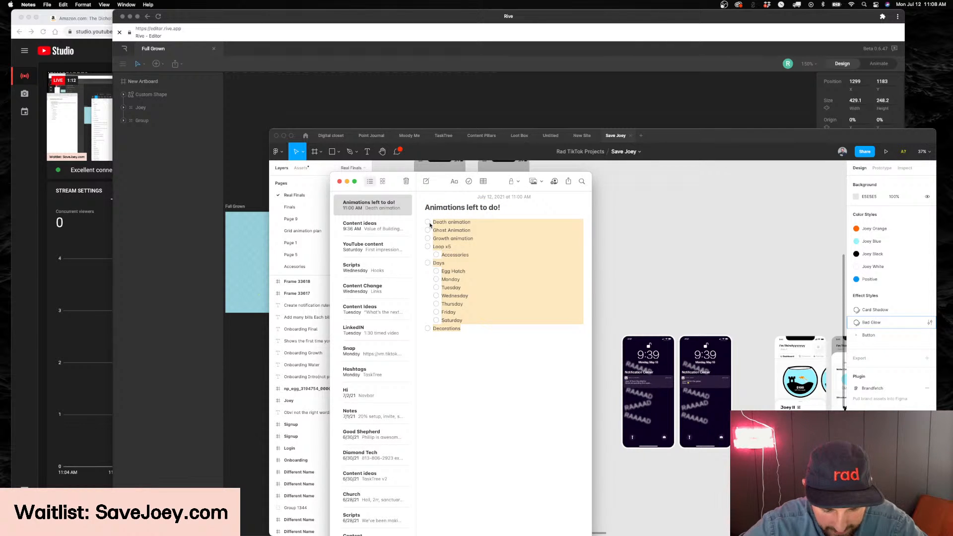
click(477, 232)
drag(497, 189, 175, 171)
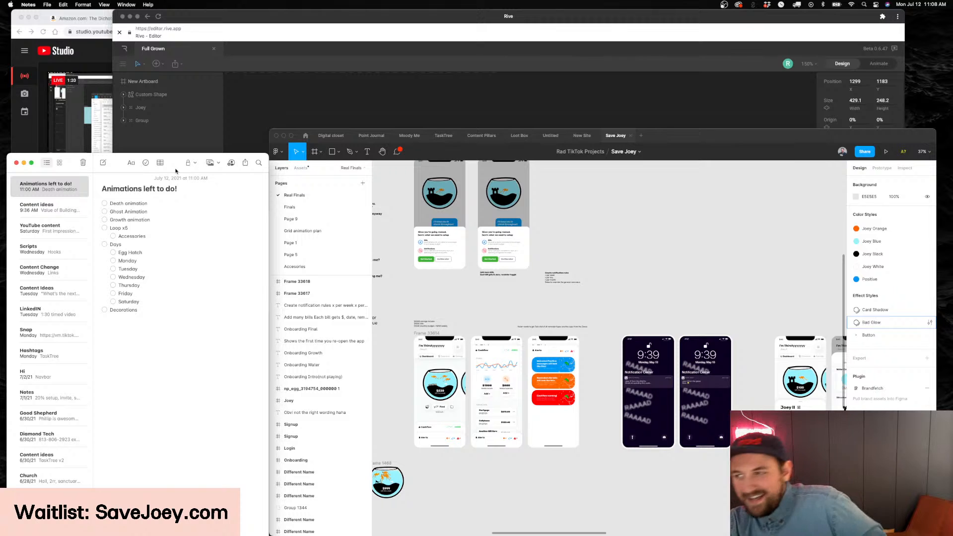
Resize the Figma window so it clears the Notes window, and raise it to the upper edge of the screen
click(760, 150)
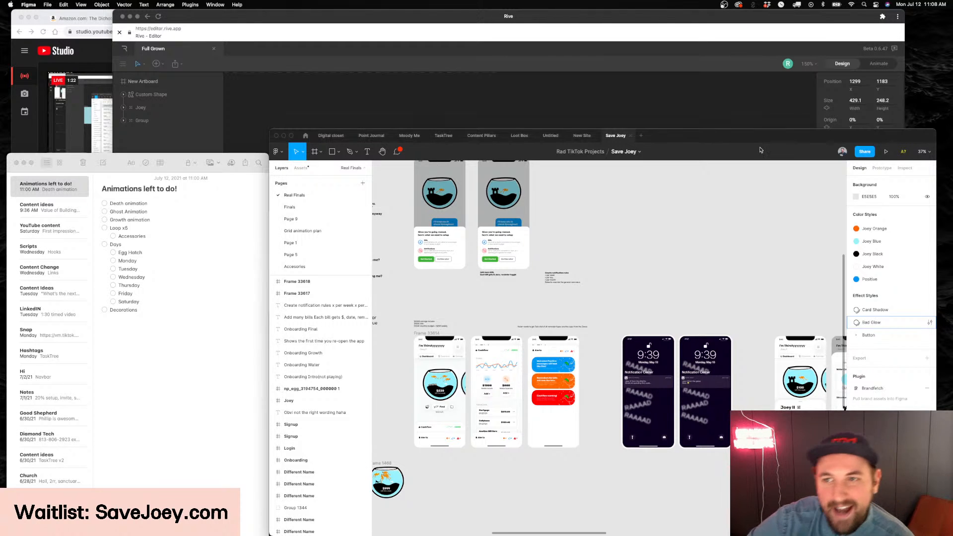
drag(759, 141, 793, 143)
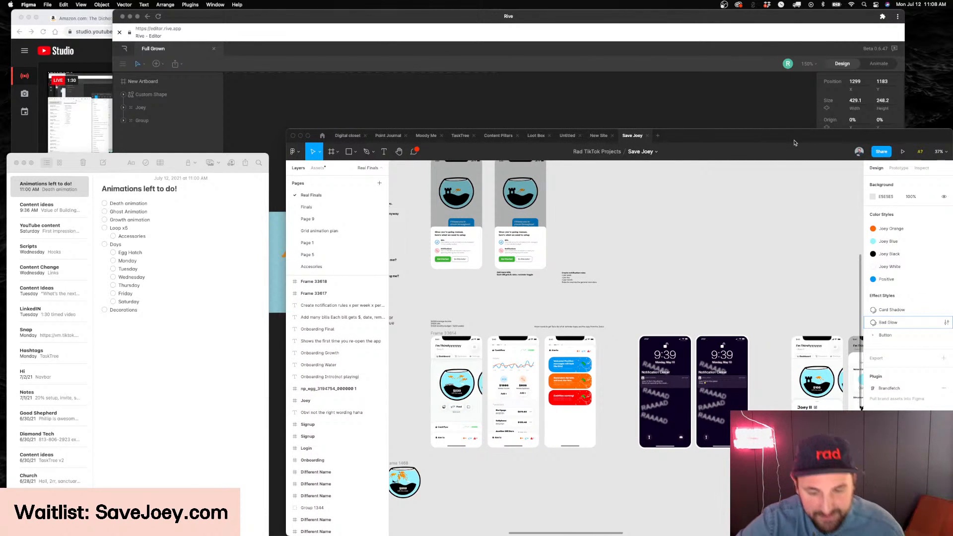
drag(287, 130, 341, 85)
click(294, 90)
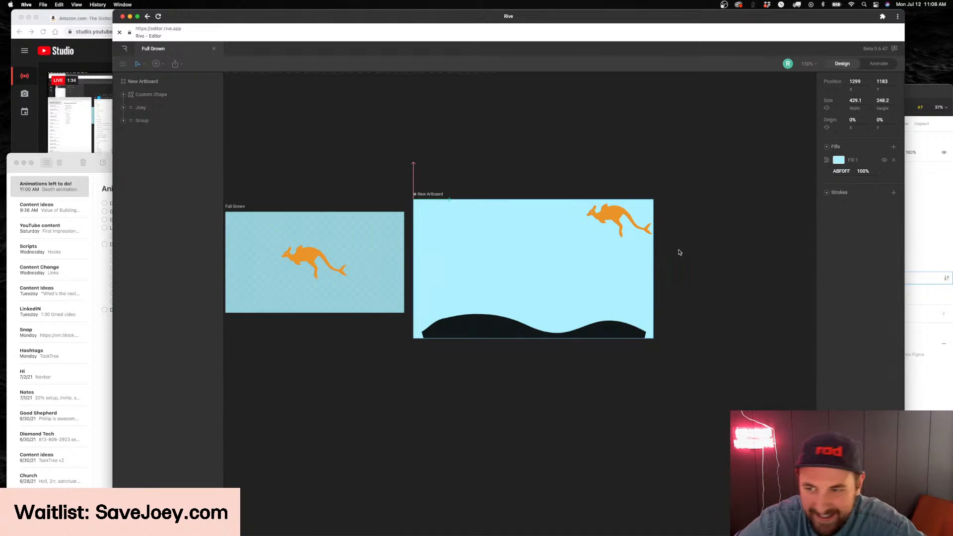
click(911, 231)
click(822, 81)
click(899, 88)
drag(897, 83, 897, 9)
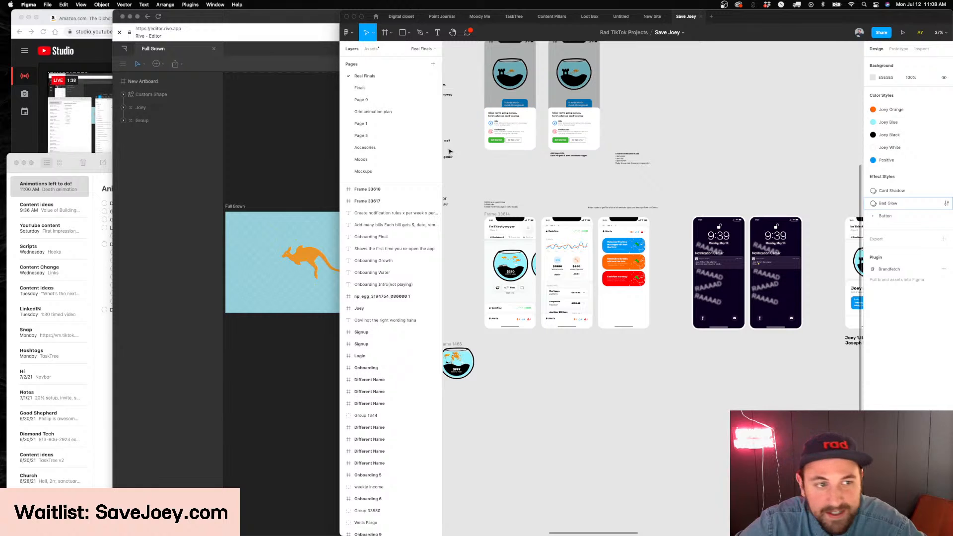
Bring the Notes checklist to the front beside Figma and place the text cursor at the Ghost Animation item
click(59, 162)
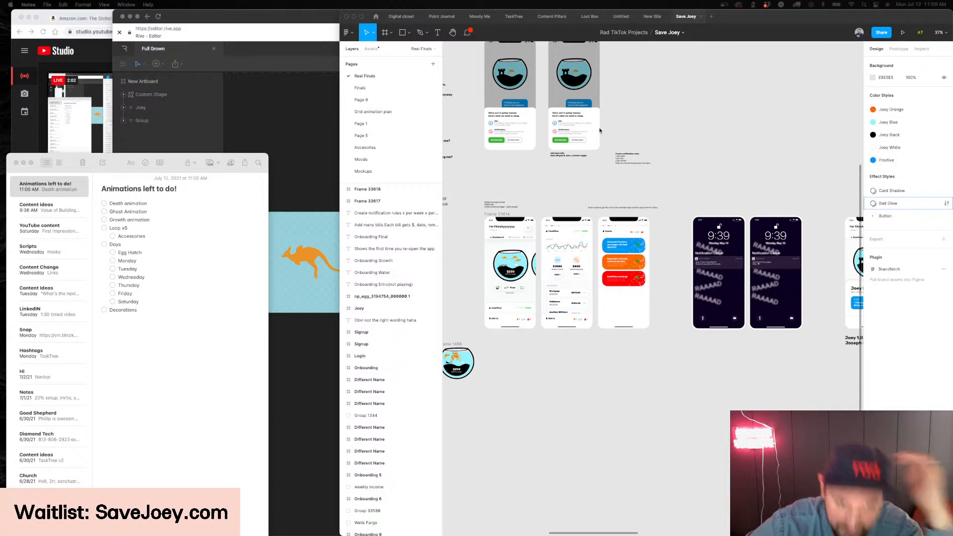
click(458, 227)
click(190, 209)
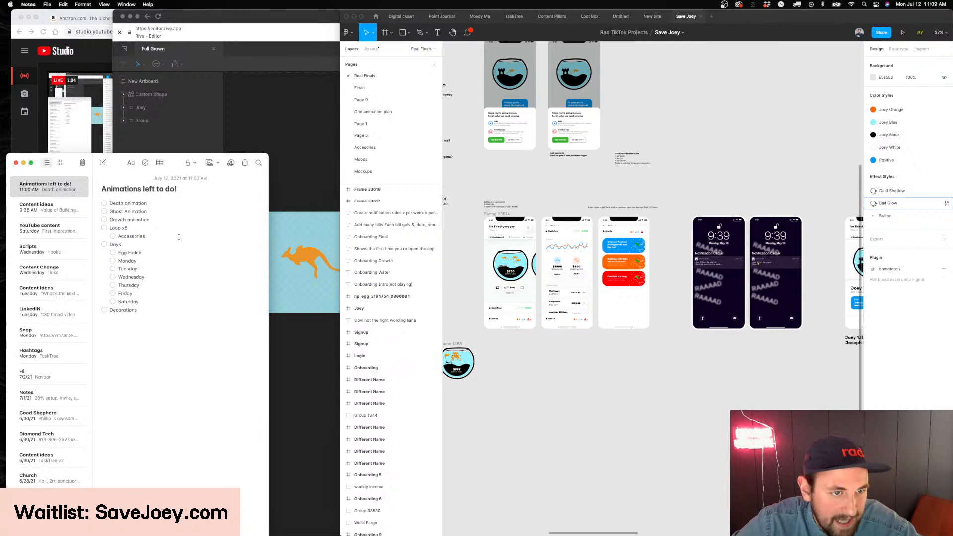
Examine the fishbowl dashboard, bowl upgrade and Manual Mode screens on Figma's Real Finals page
scroll(572, 207, right, 2)
scroll(572, 206, right, 5)
click(572, 207)
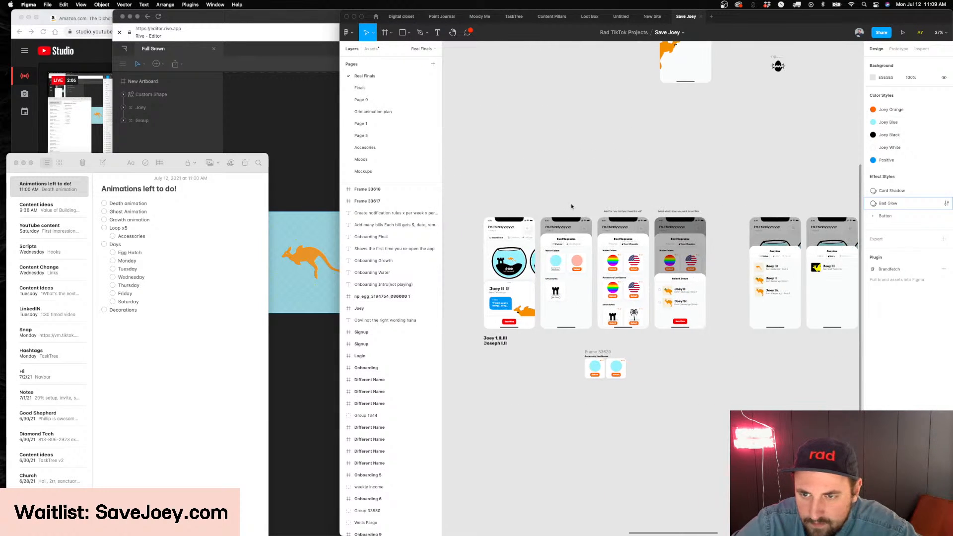
scroll(572, 206, right, 10)
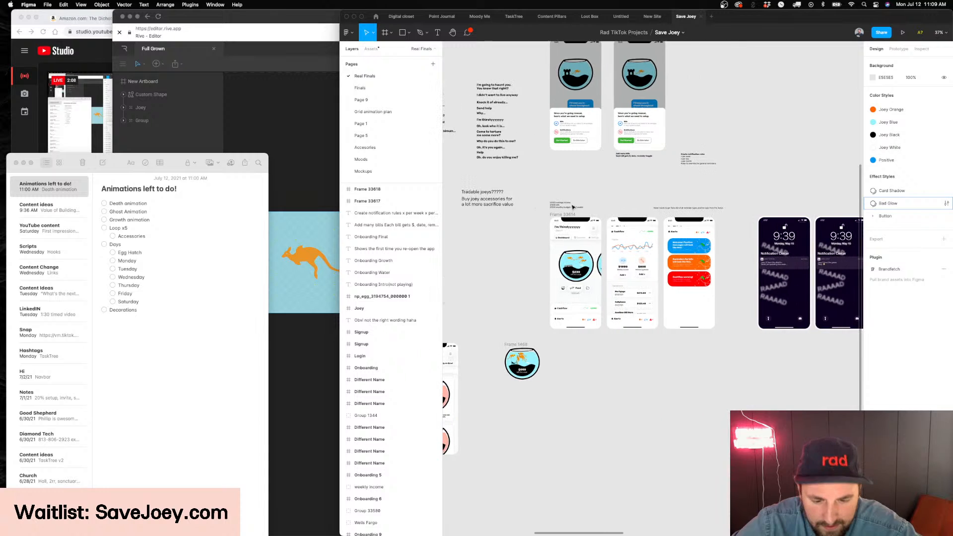
scroll(573, 208, up, 5)
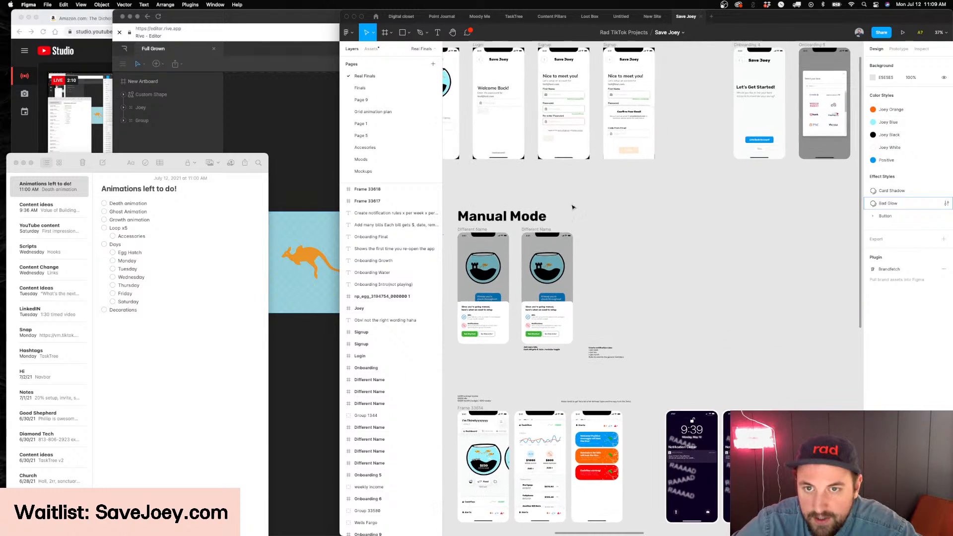
scroll(573, 207, left, 8)
scroll(574, 207, down, 4)
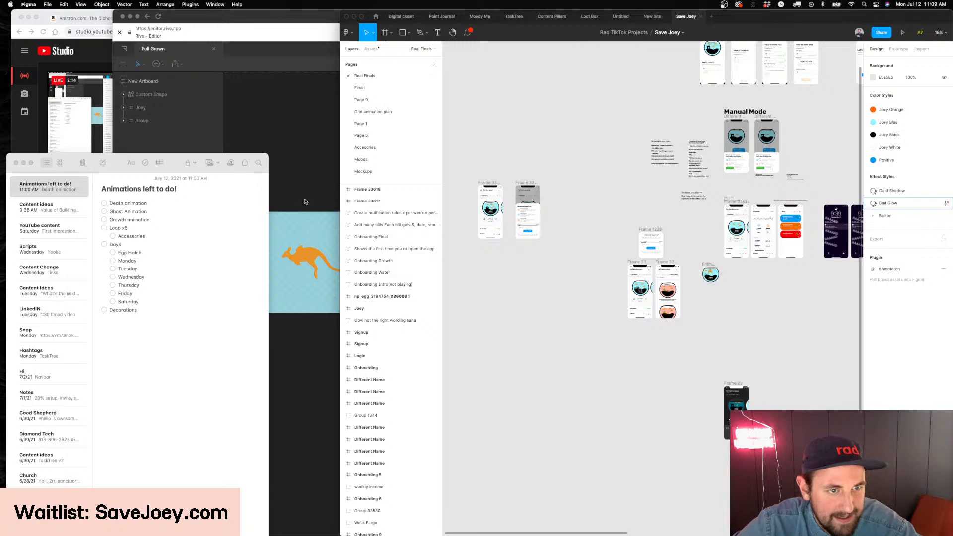
Highlight the Decorations item in the Notes checklist and open the Finals page of the Figma file
click(218, 224)
drag(154, 316, 109, 311)
click(559, 251)
scroll(560, 251, left, 3)
scroll(559, 251, up, 2)
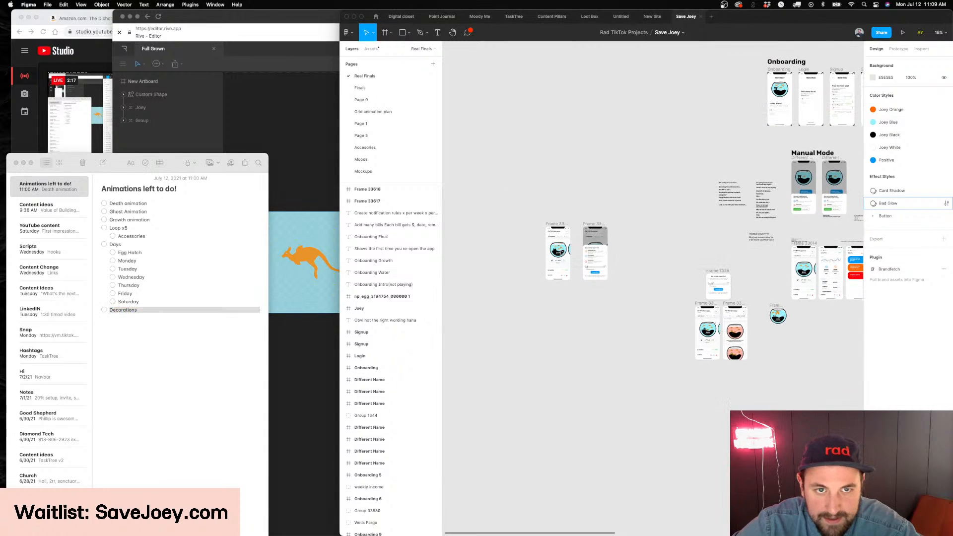
click(368, 88)
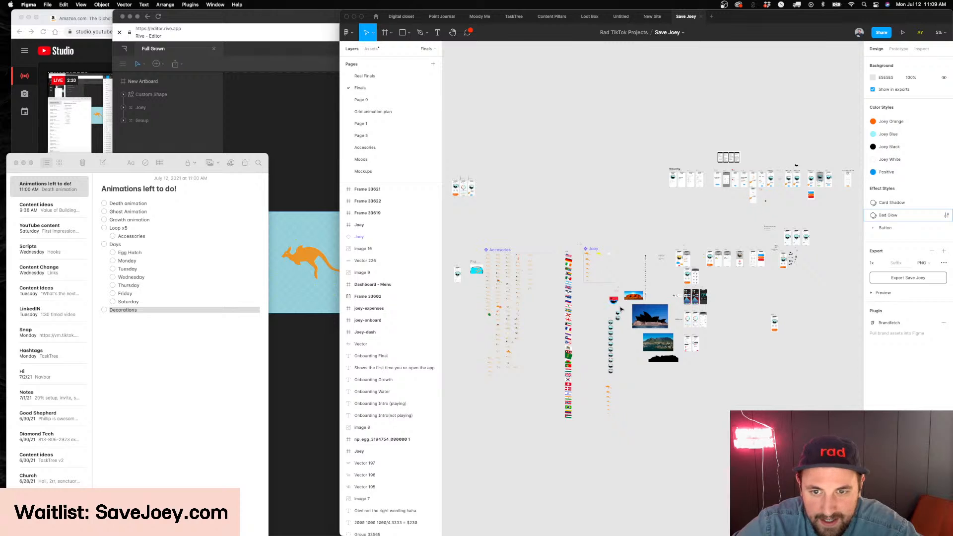
Select the structure component inside the fishbowl on the "I'm Thirstyyyyyyy" dashboard screen
scroll(620, 311, up, 10)
scroll(618, 277, down, 2)
scroll(619, 277, down, 2)
scroll(618, 273, up, 3)
scroll(496, 261, up, 5)
scroll(496, 264, down, 6)
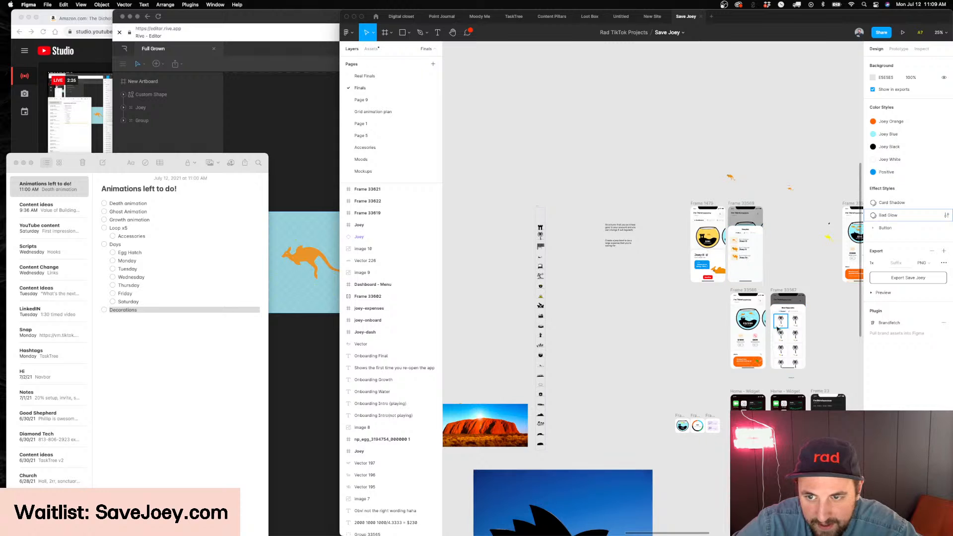
scroll(774, 326, up, 10)
click(533, 274)
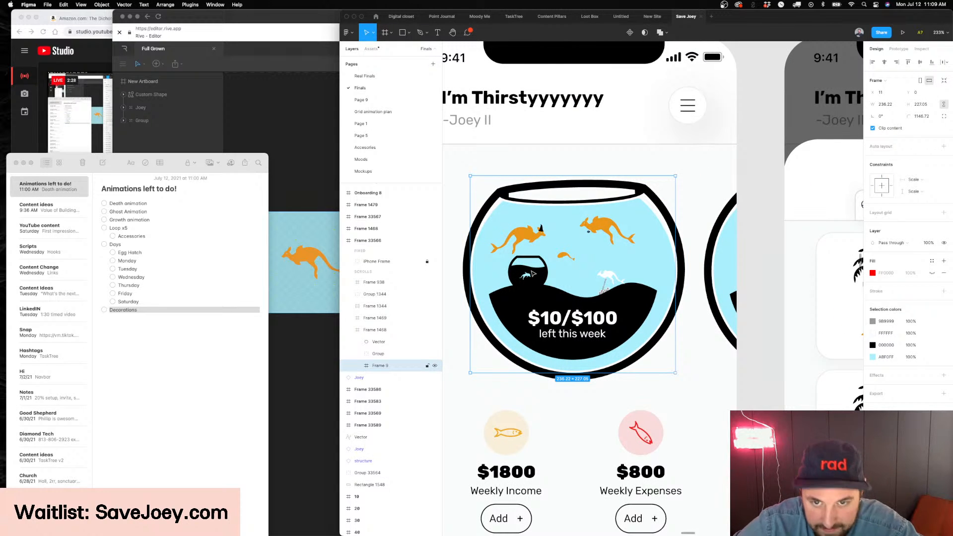
double_click(532, 273)
Try the Desert, Skulls, TV and Castle variants on the fishbowl's structure component
click(921, 159)
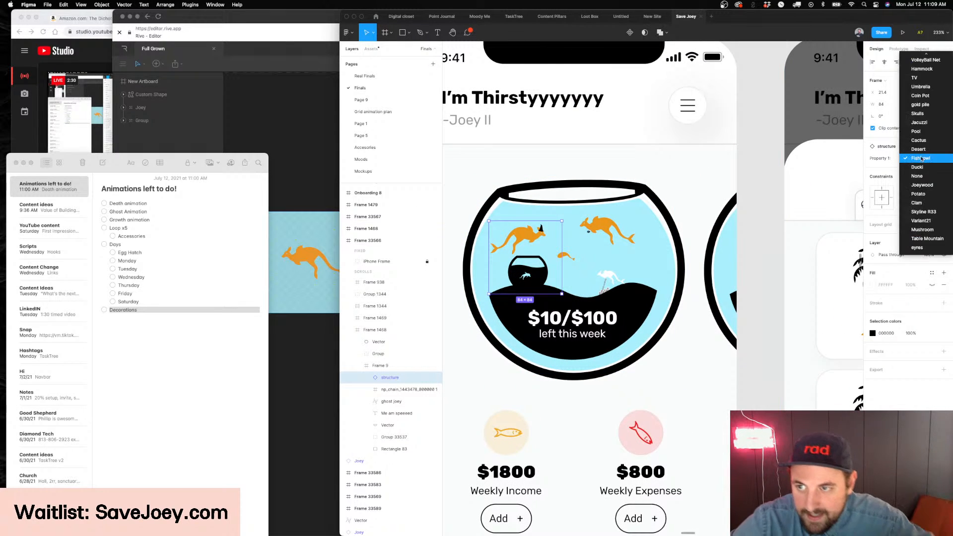
click(921, 149)
click(923, 157)
click(921, 123)
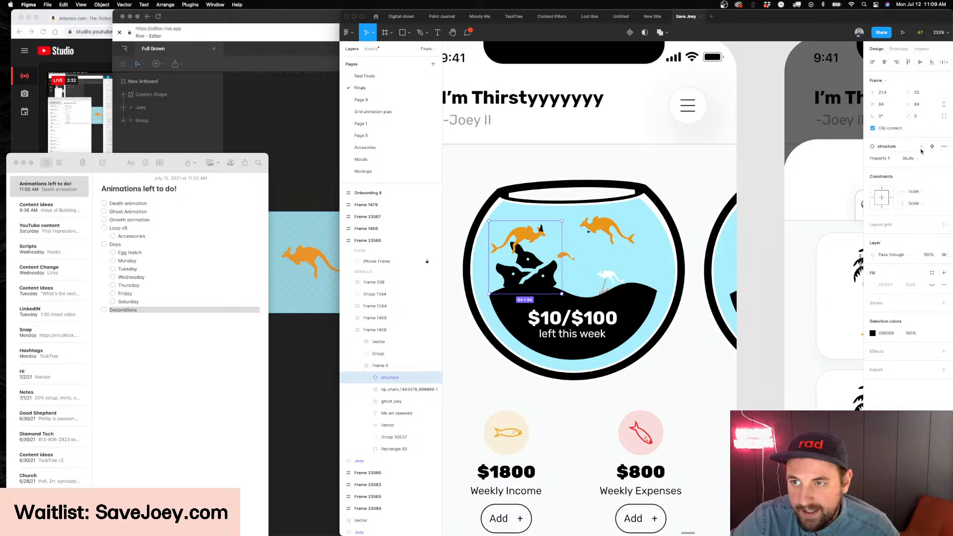
click(921, 158)
click(918, 122)
click(916, 159)
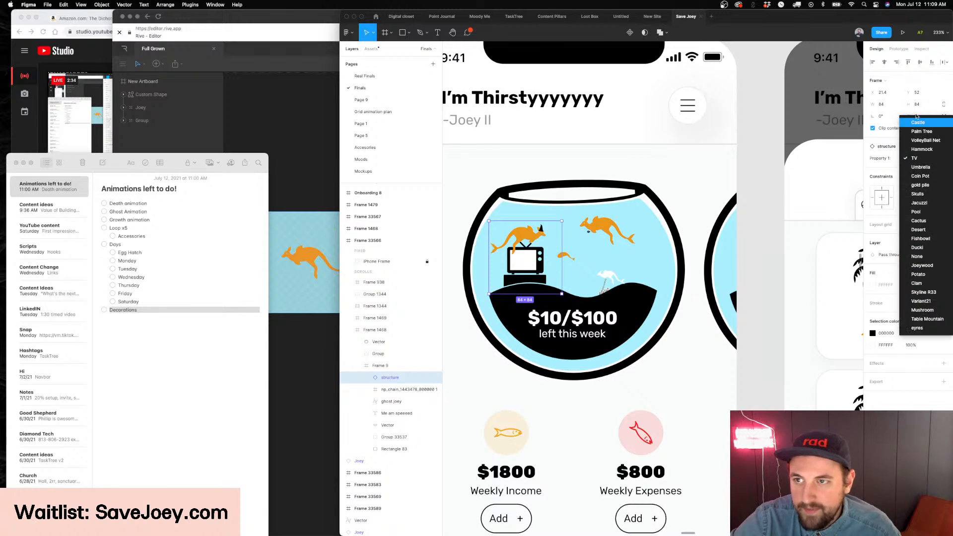
click(917, 122)
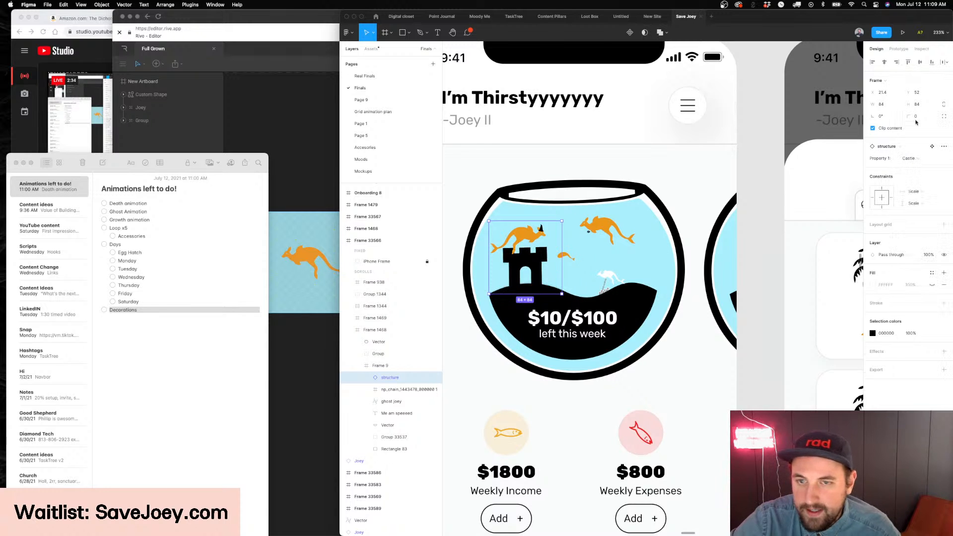
Cycle the structure component through the Hammock, Coin Pot and gold pile variants and set it to Desert
click(917, 158)
click(920, 184)
click(920, 160)
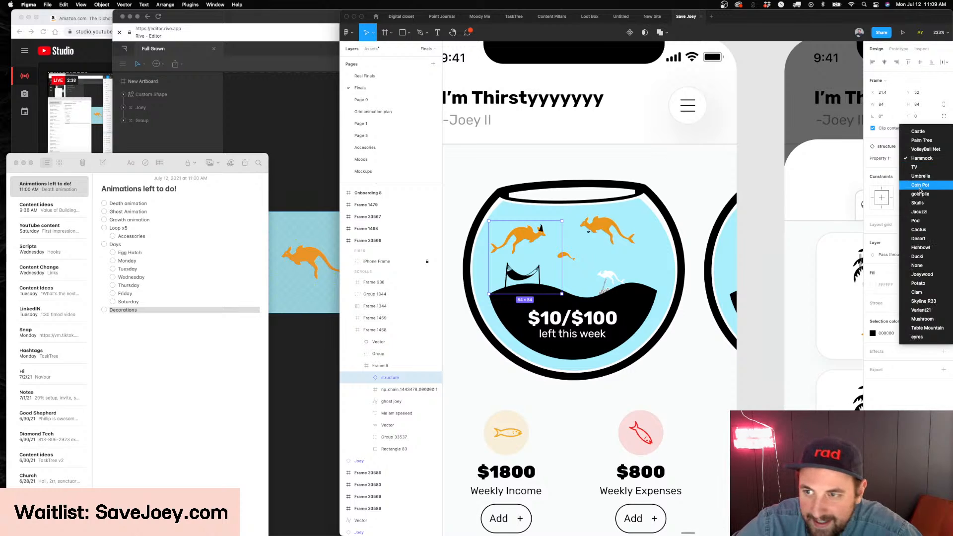
click(920, 185)
click(918, 158)
click(920, 167)
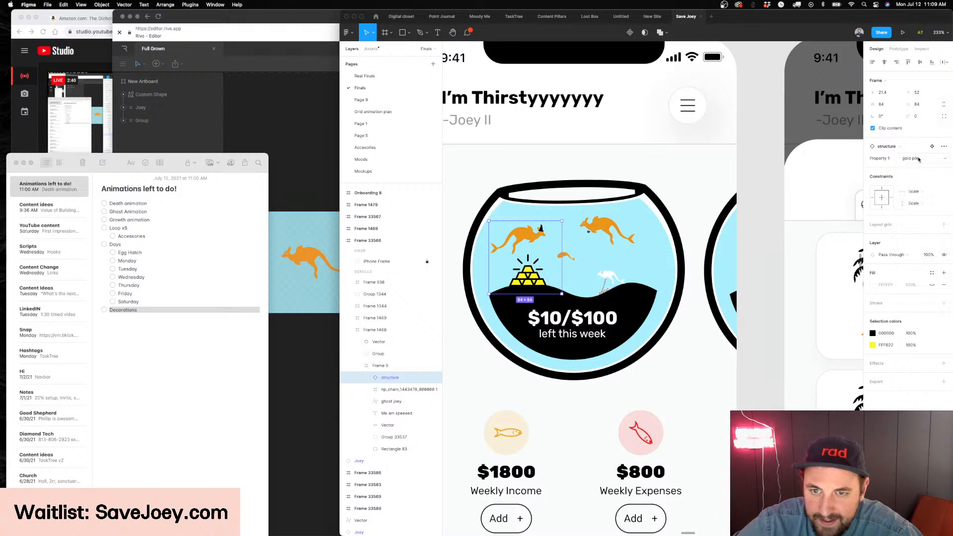
click(918, 159)
click(926, 203)
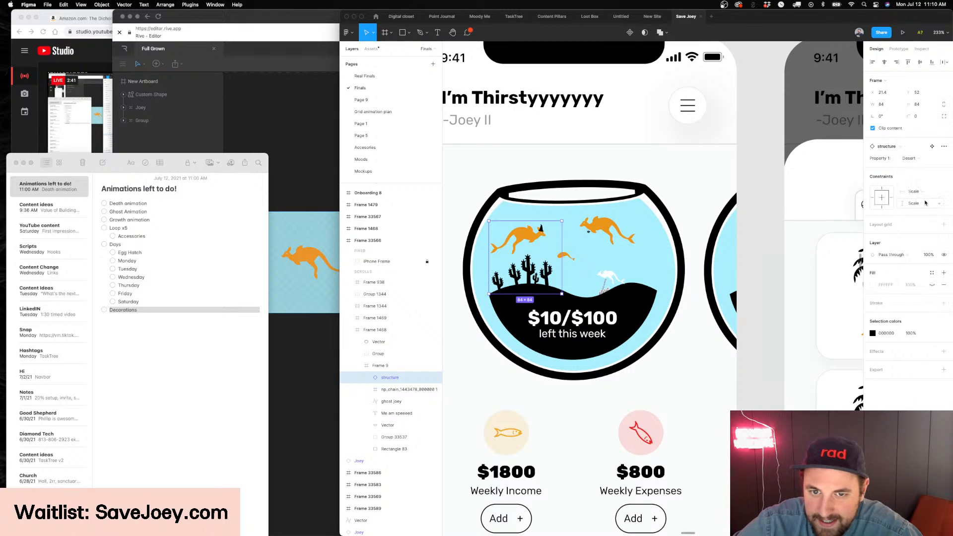
Set the fishbowl's structure component to the Ducki variant and switch to the Rive editor
click(918, 159)
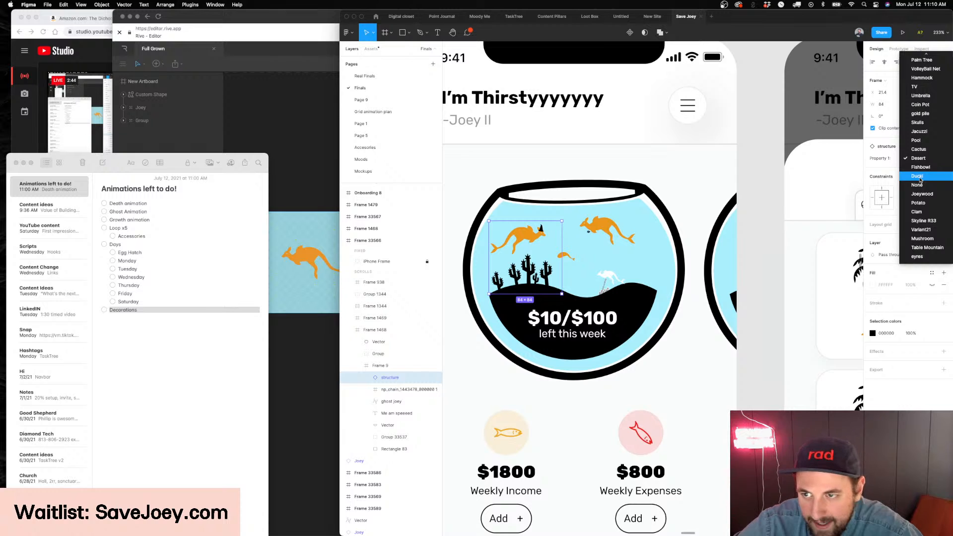
click(919, 176)
click(305, 160)
Select the duck family's artboard, enter Animate mode and play Animation 1
scroll(306, 160, up, 4)
scroll(306, 160, down, 15)
scroll(283, 160, up, 10)
scroll(281, 157, down, 5)
scroll(413, 198, up, 10)
click(432, 240)
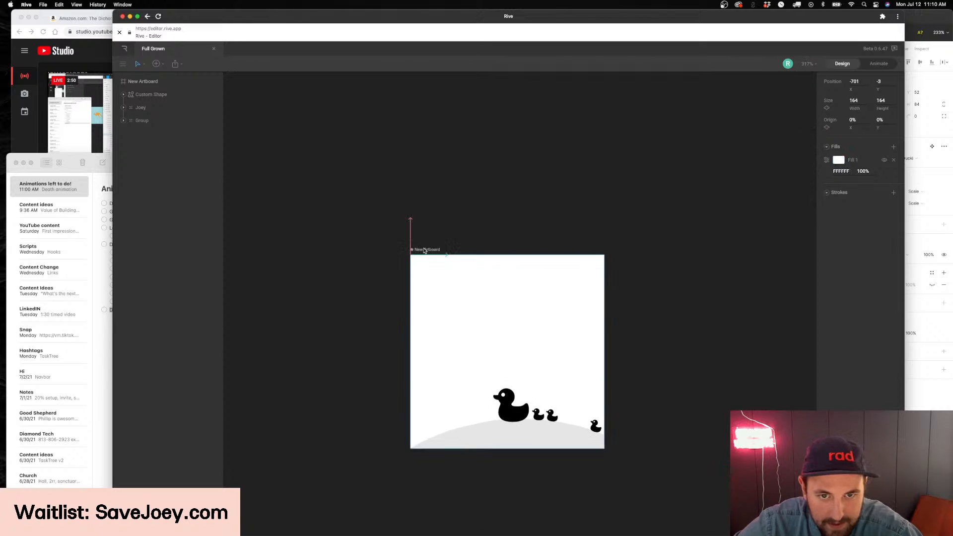
click(892, 63)
click(210, 434)
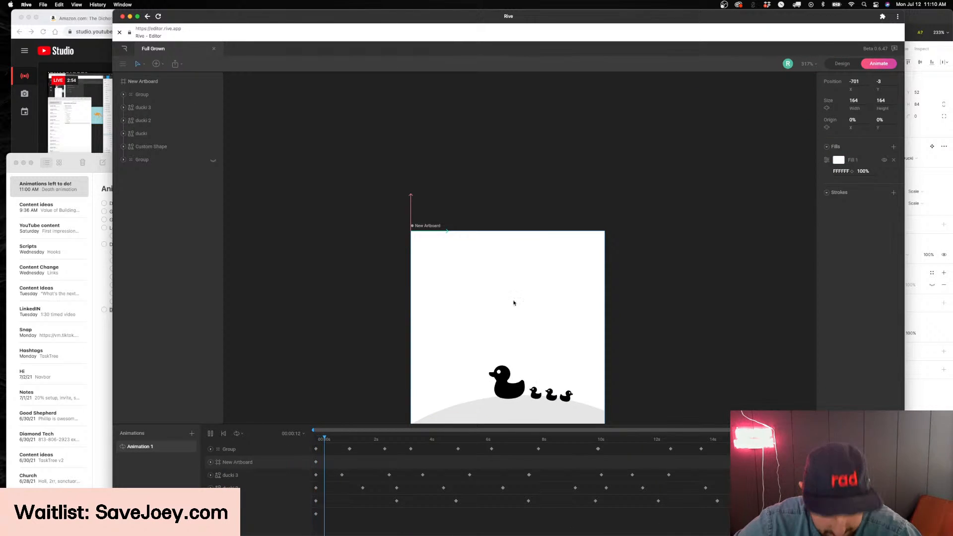
scroll(698, 252, down, 2)
scroll(698, 254, down, 1)
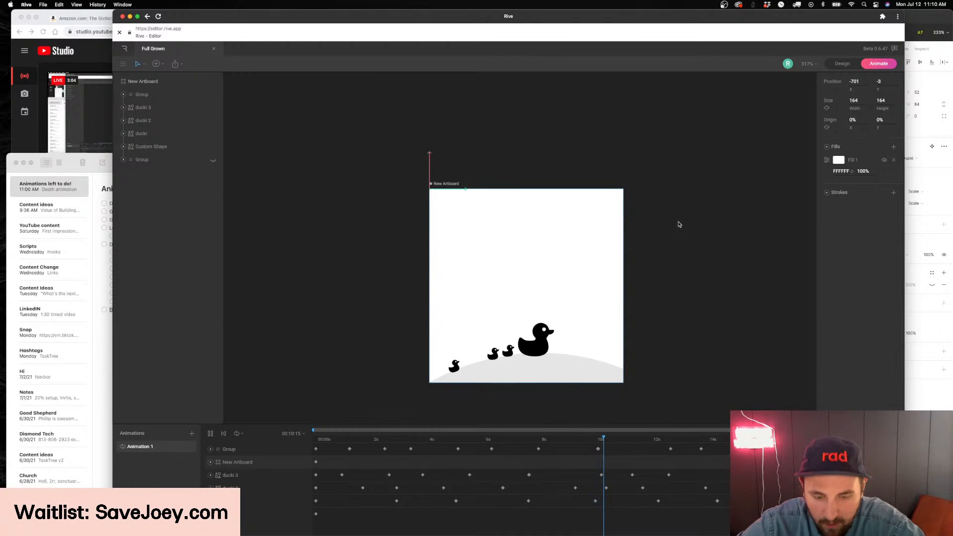
Switch to Figma and try the Joeywood, Potato, Clam and Cactus variants on the fishbowl's structure component
click(933, 385)
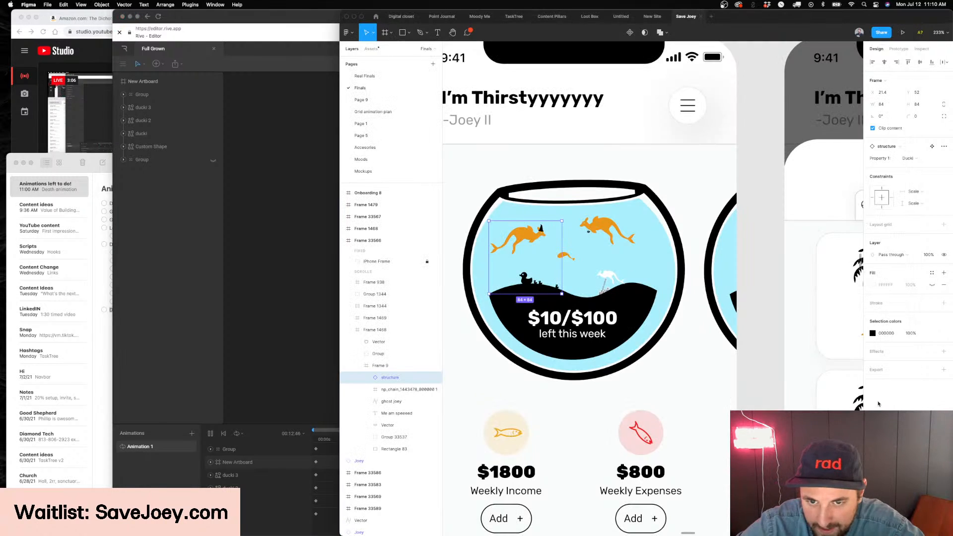
click(909, 158)
click(922, 176)
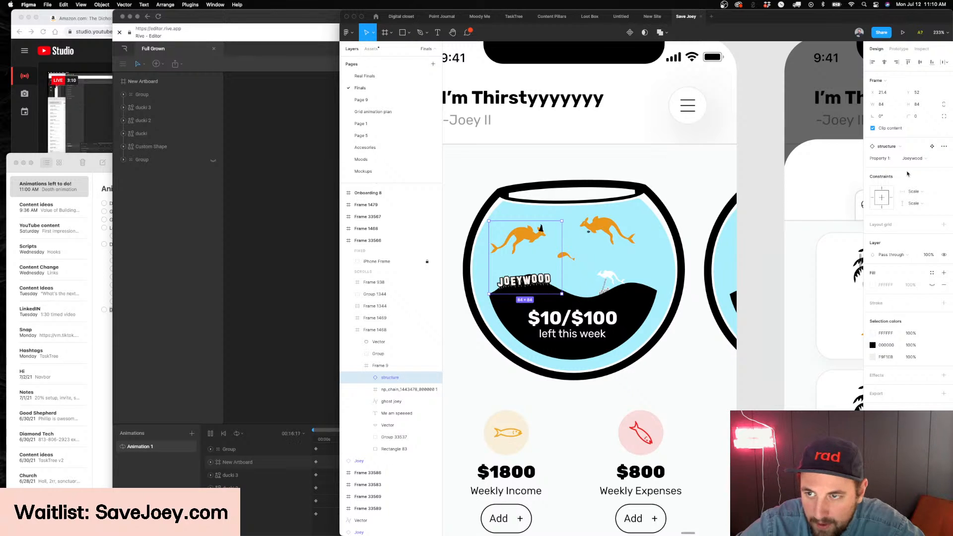
click(919, 158)
click(919, 167)
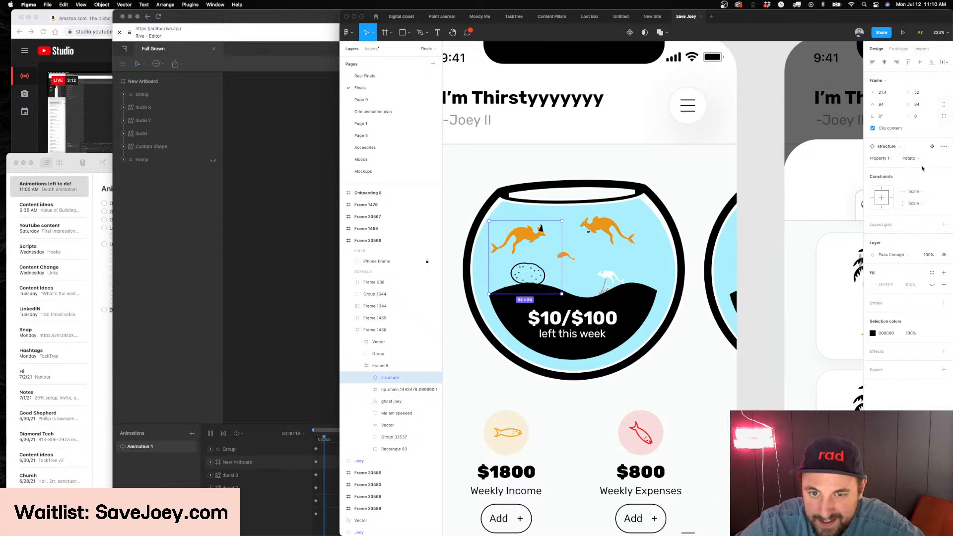
click(920, 160)
click(921, 167)
click(918, 158)
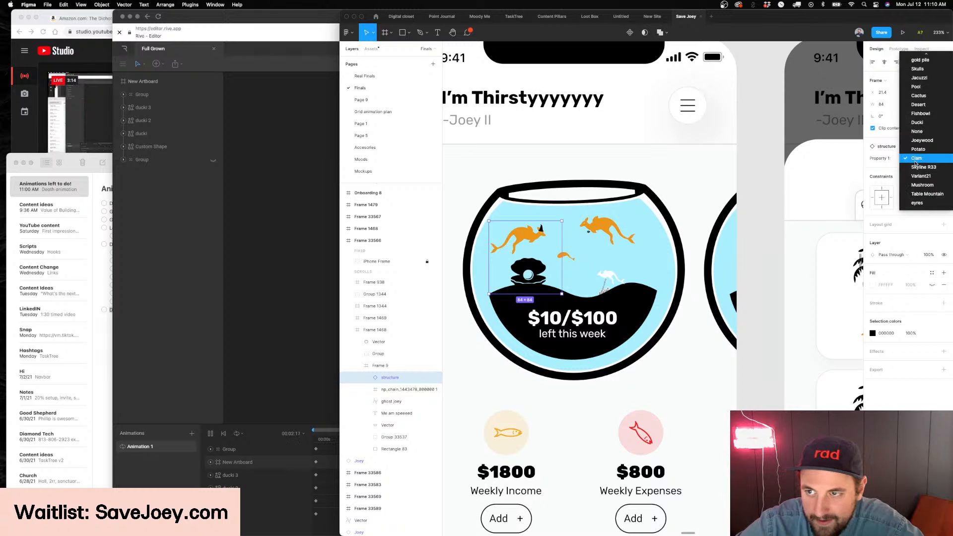
scroll(924, 159, up, 3)
click(926, 159)
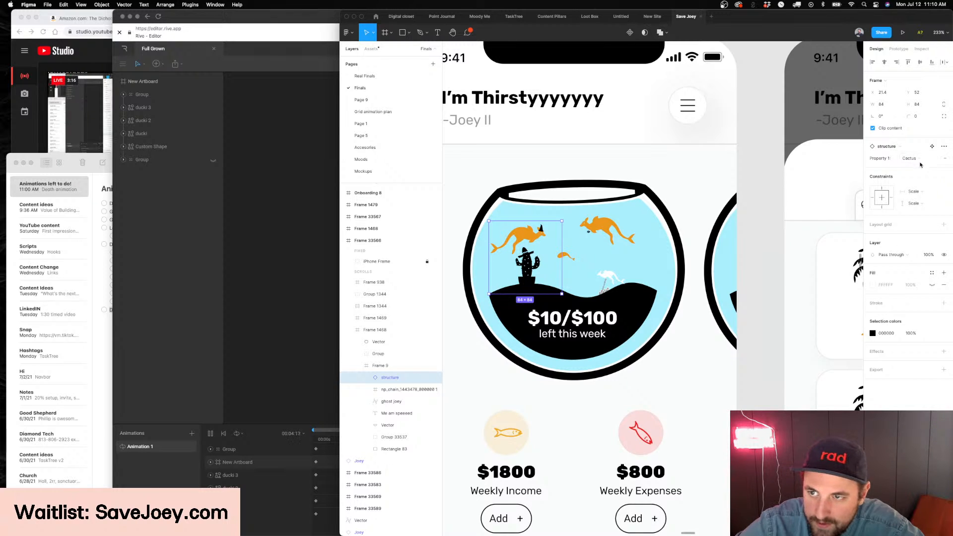
click(923, 159)
click(918, 266)
Return to Rive, toggle through Design mode back to Animate mode, and select the duck artboard
click(287, 245)
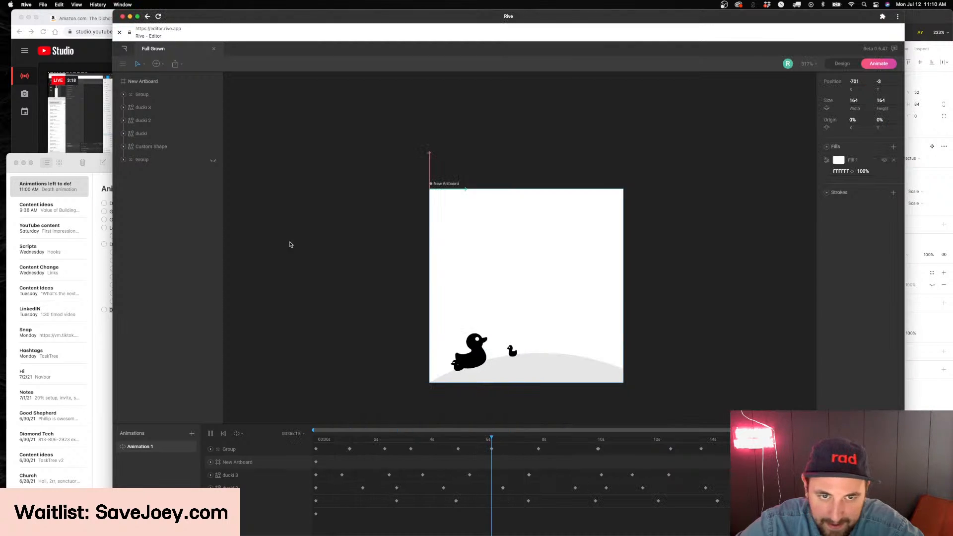
key(Tab)
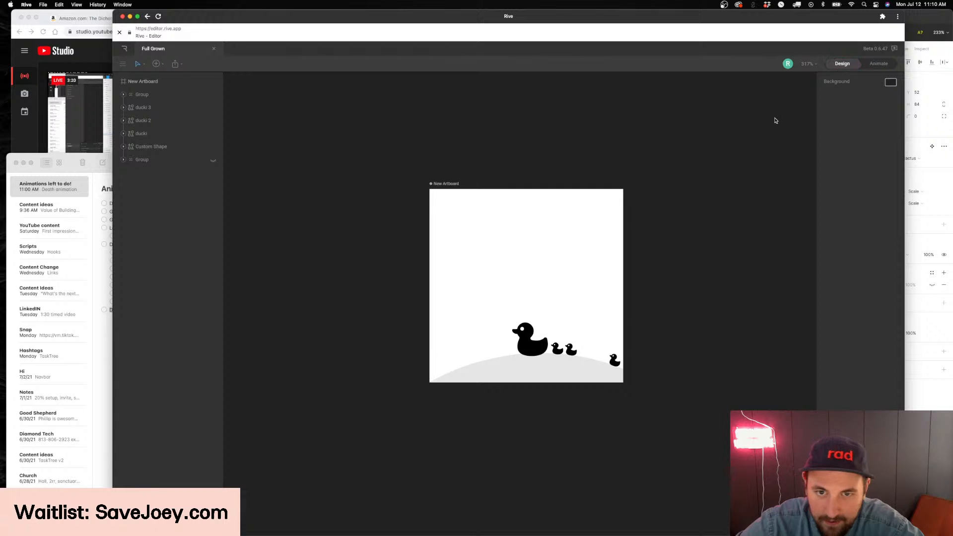
key(Tab)
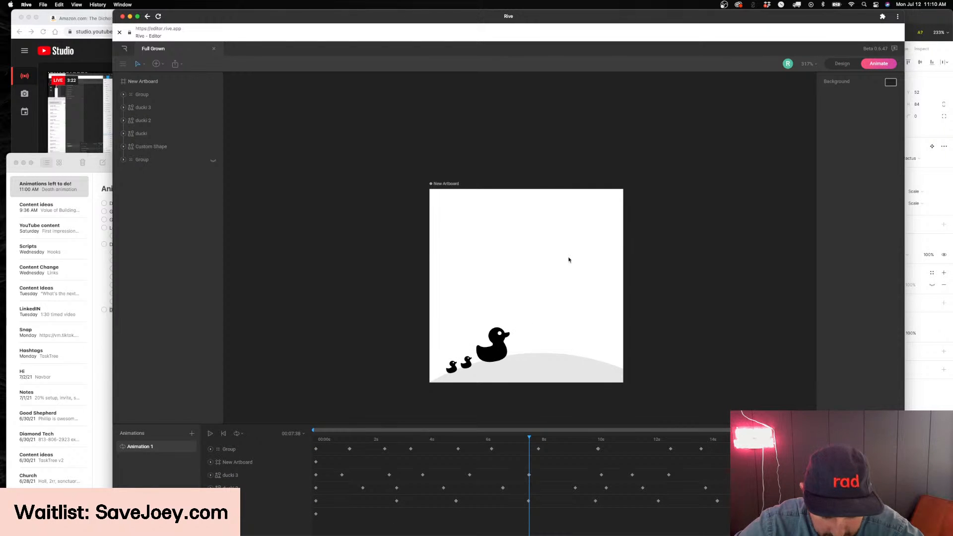
scroll(569, 260, down, 5)
scroll(481, 211, right, 4)
click(400, 202)
scroll(401, 203, down, 2)
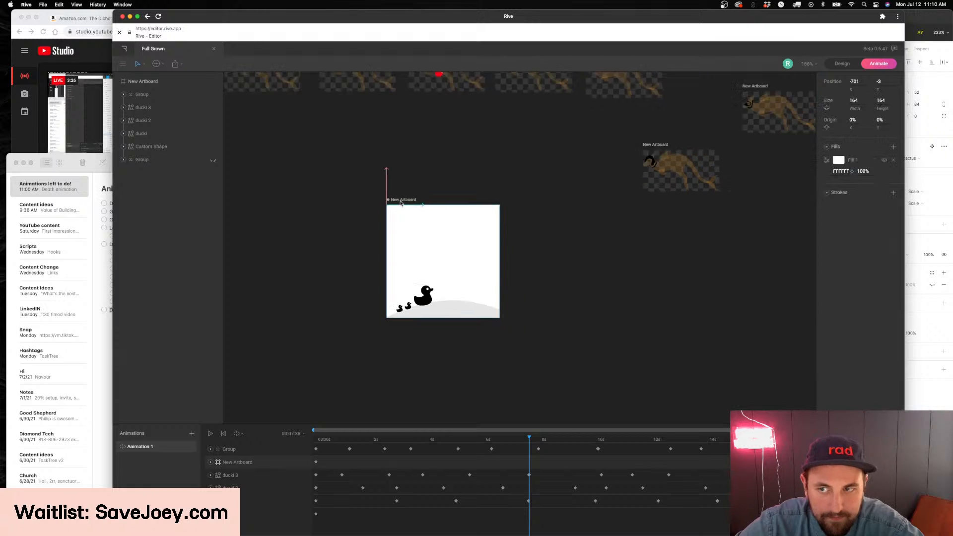
scroll(401, 203, down, 5)
Switch to Figma and try the Castle and Palm Tree variants on the structure component
click(923, 357)
scroll(696, 211, left, 1)
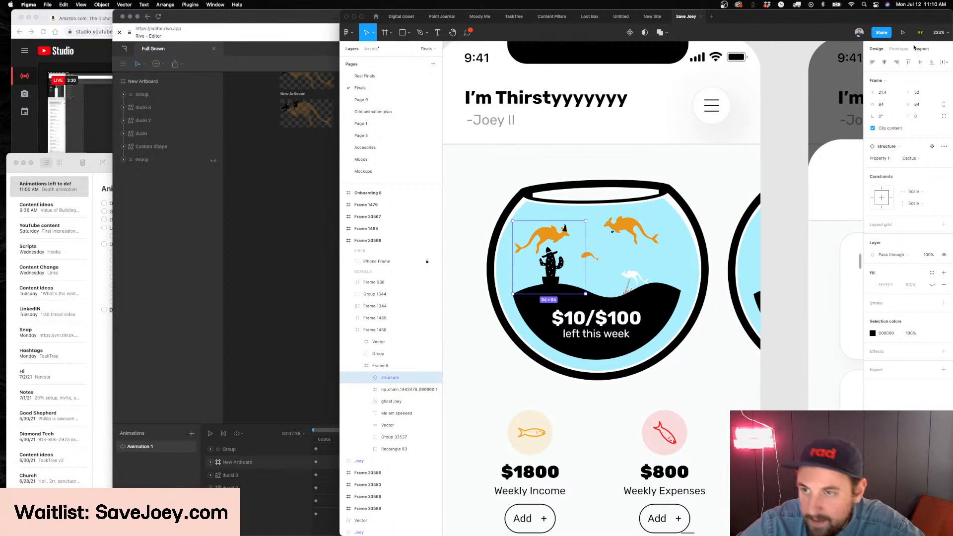
click(916, 158)
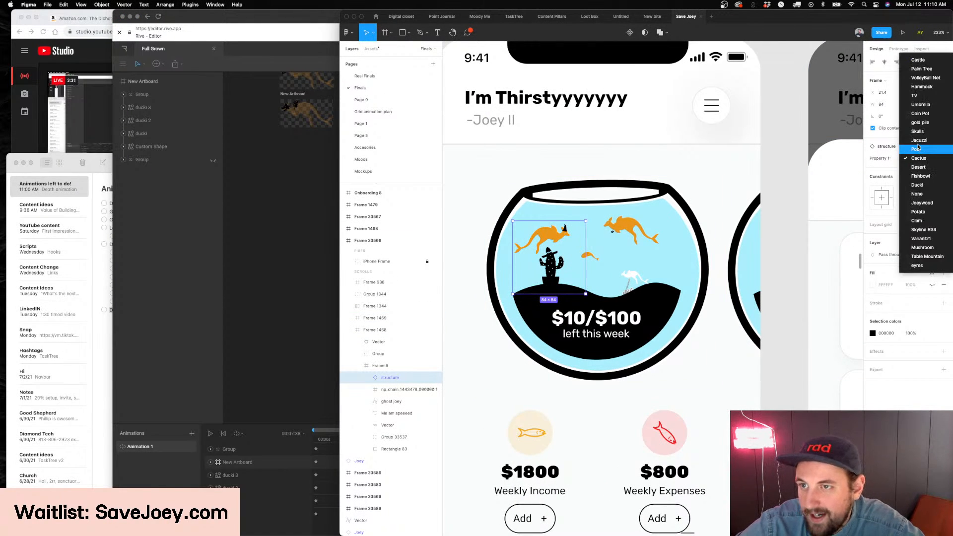
click(911, 61)
click(910, 158)
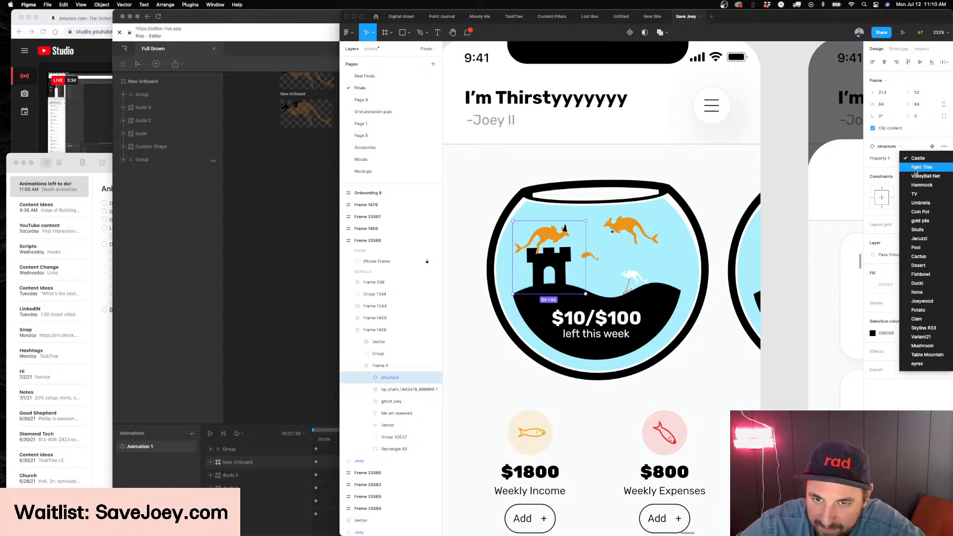
click(916, 168)
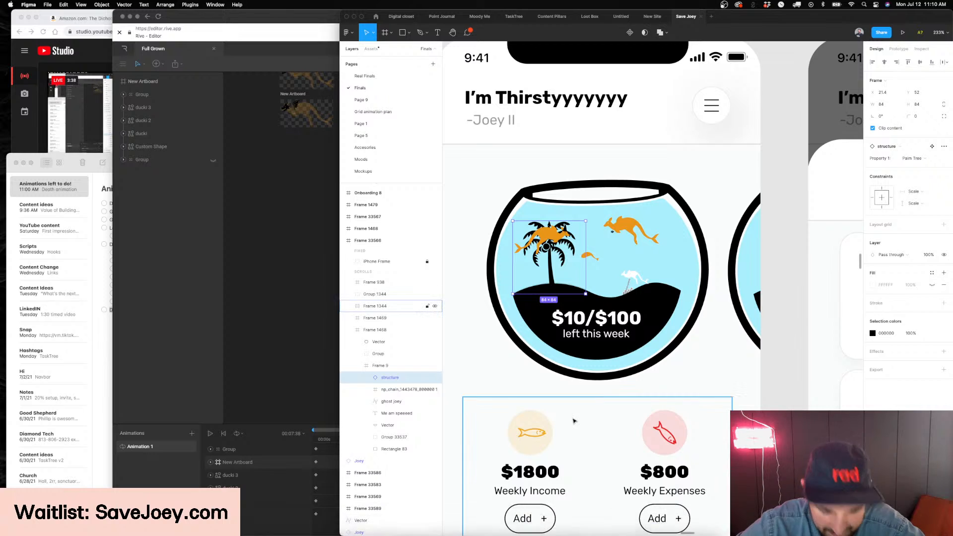
Try the VolleyBall Net and Hammock variants on the fishbowl's structure component
click(926, 157)
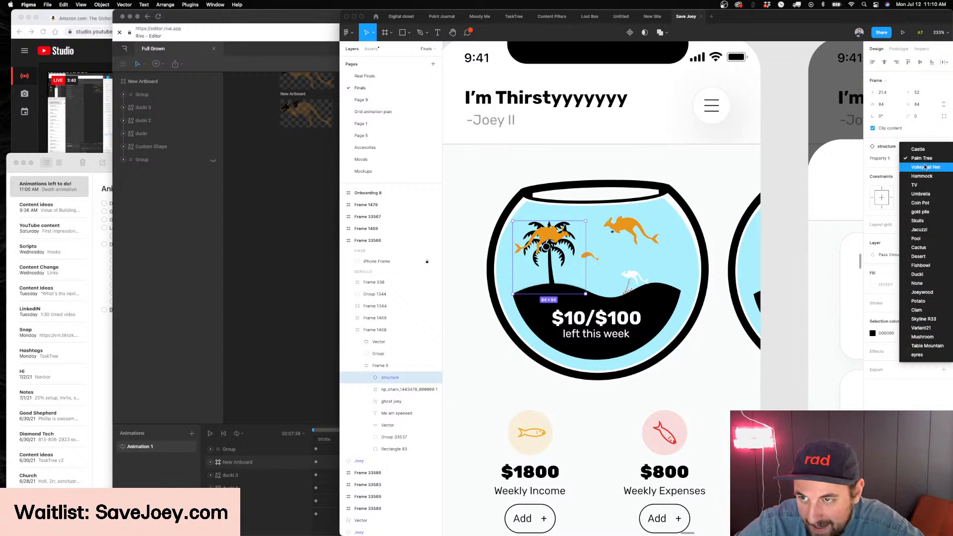
click(925, 169)
click(911, 148)
click(910, 151)
click(916, 159)
click(916, 169)
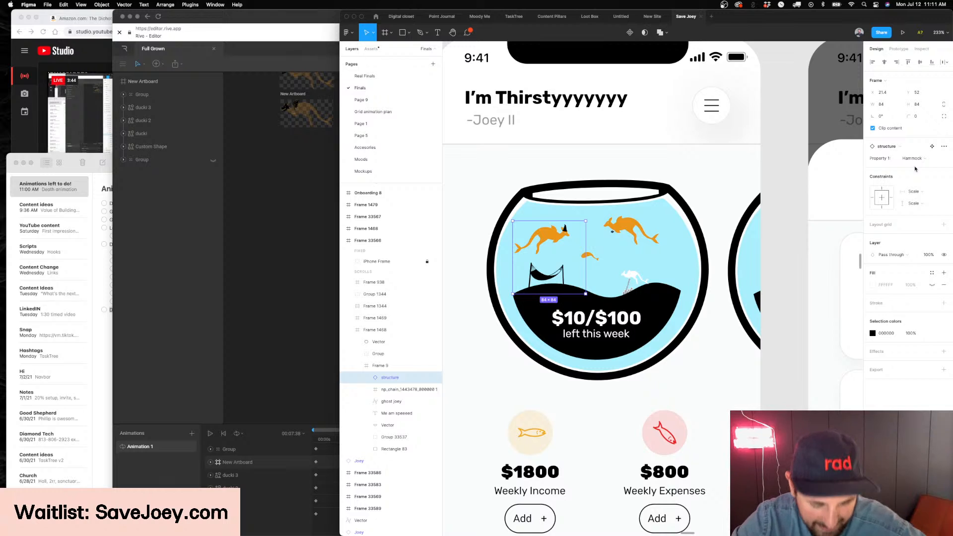
click(911, 158)
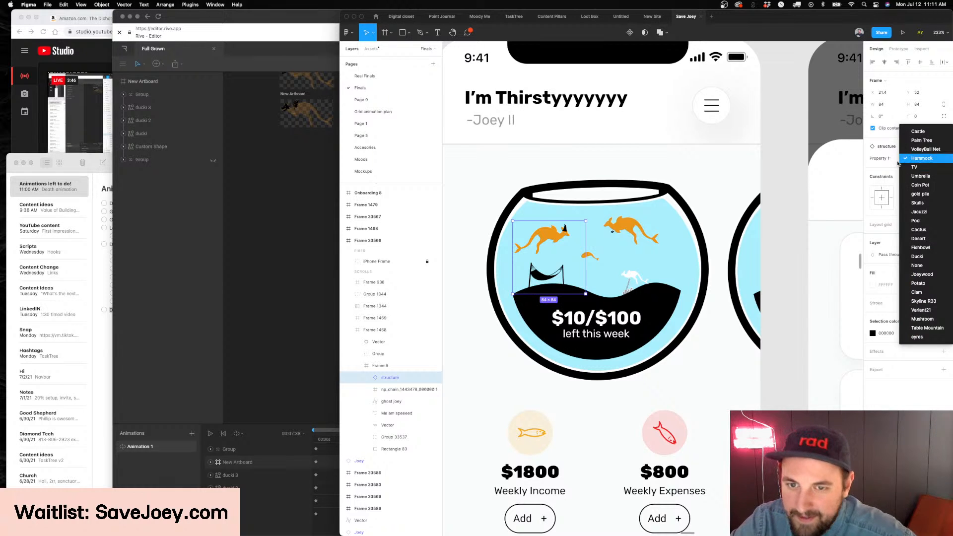
click(904, 159)
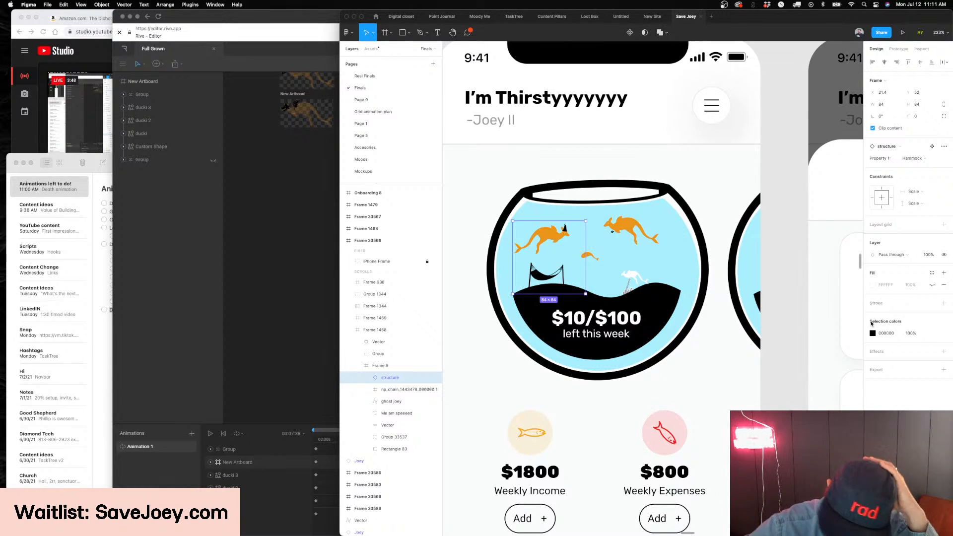
Try the Coin Pot and Skulls variants on the structure component, then set it to Castle
click(903, 160)
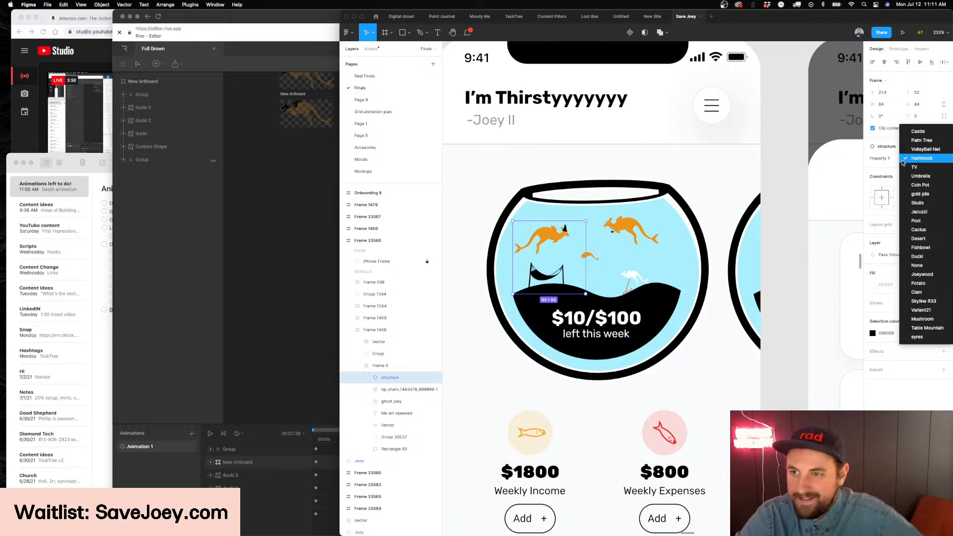
click(921, 184)
click(921, 159)
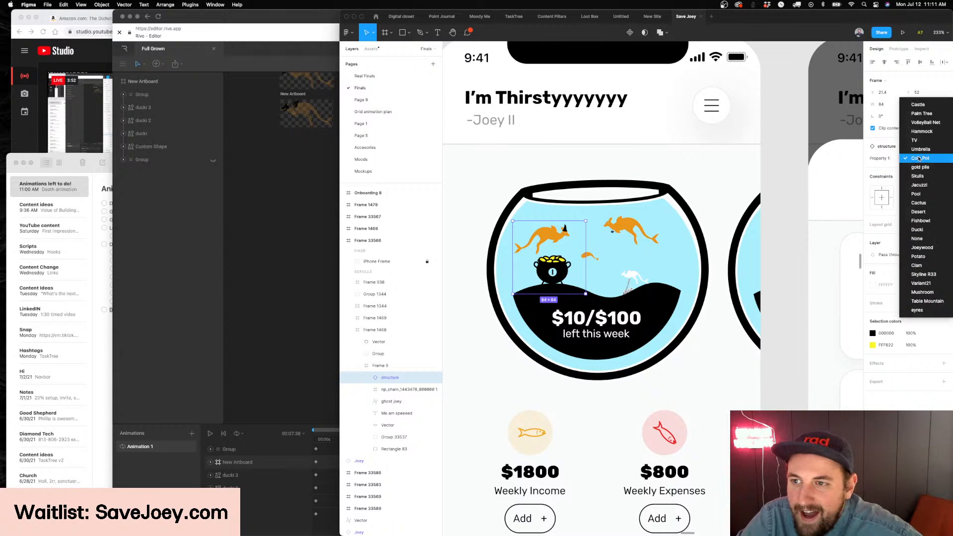
click(921, 175)
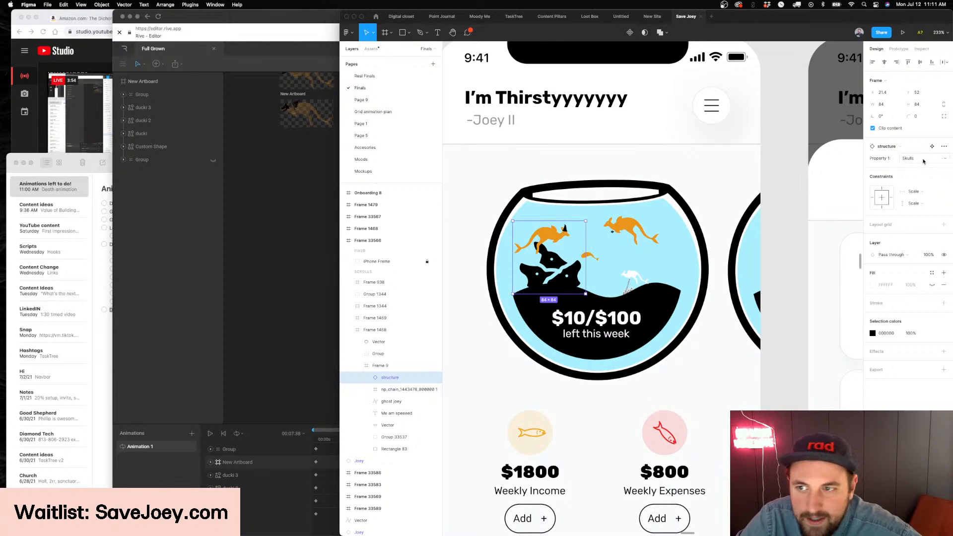
click(924, 160)
click(918, 169)
Switch to Rive and examine the Full Grown kangaroo artboard and the neighbouring artboard with the black hills
key(super+Tab)
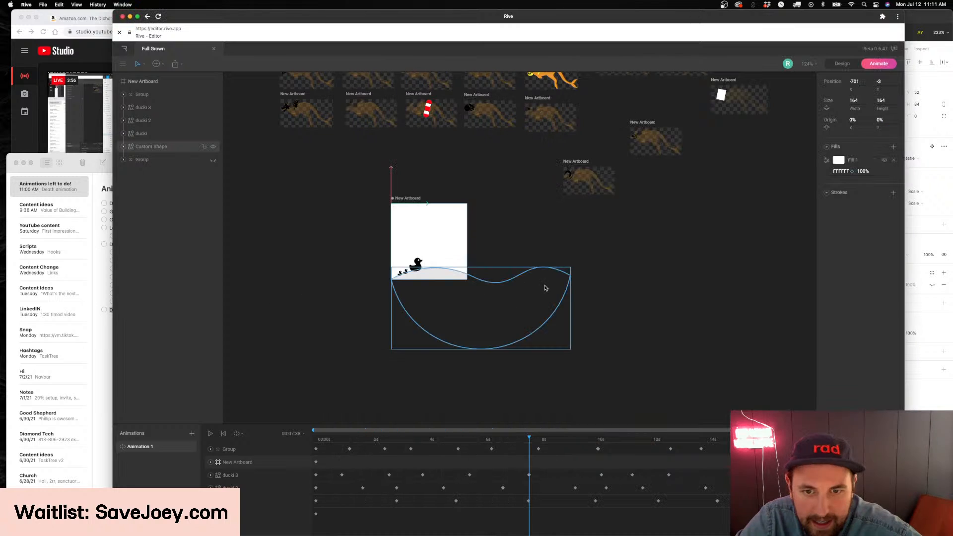
scroll(544, 289, down, 10)
scroll(545, 291, up, 1)
scroll(711, 332, right, 2)
scroll(529, 327, up, 10)
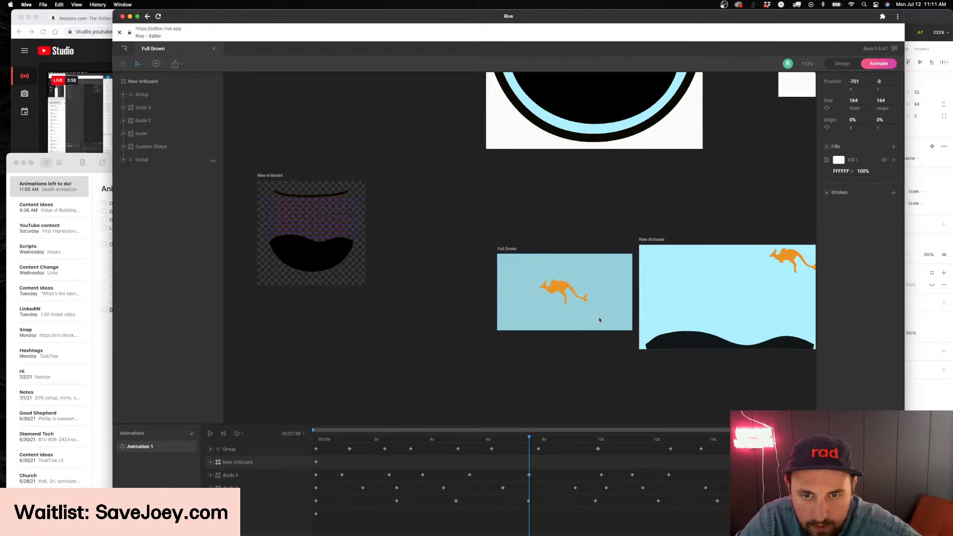
scroll(582, 320, right, 5)
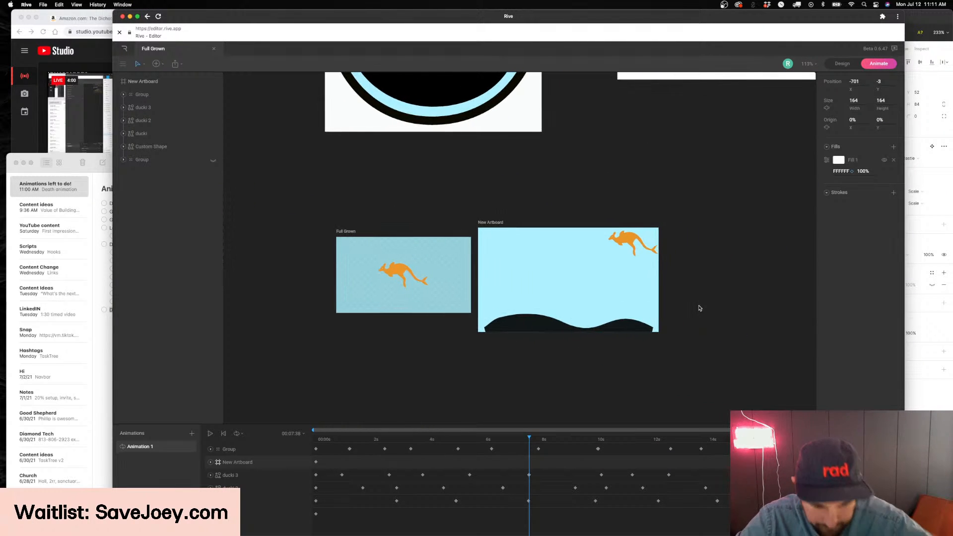
scroll(700, 308, down, 2)
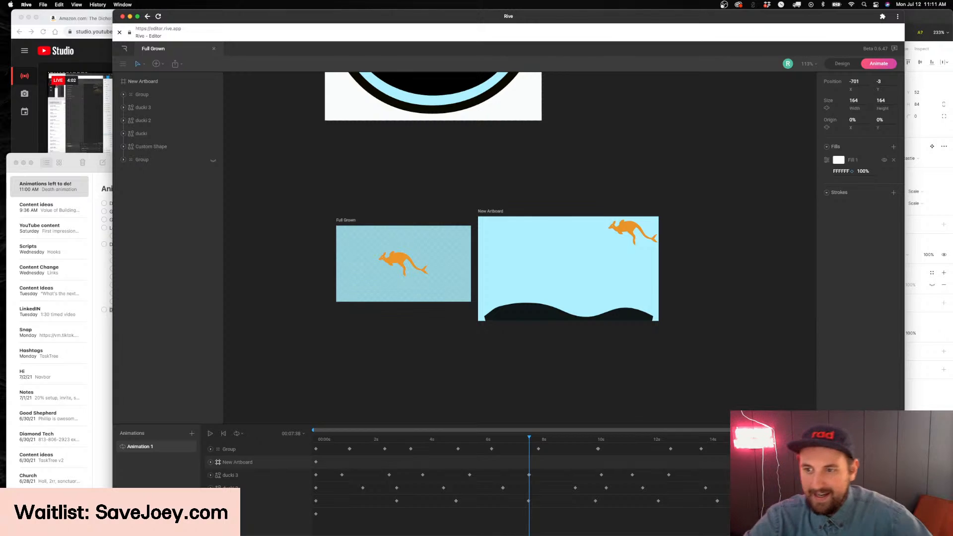
Switch to Figma, deselect the structure component and look over the screens on the Finals page
key(super+Tab)
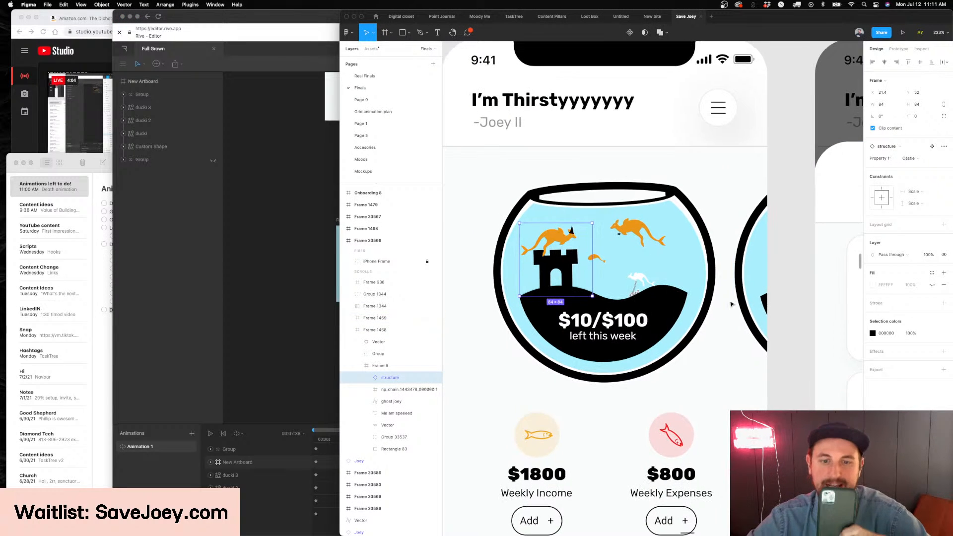
scroll(732, 304, down, 1)
scroll(731, 304, right, 5)
scroll(725, 296, left, 15)
scroll(726, 297, down, 10)
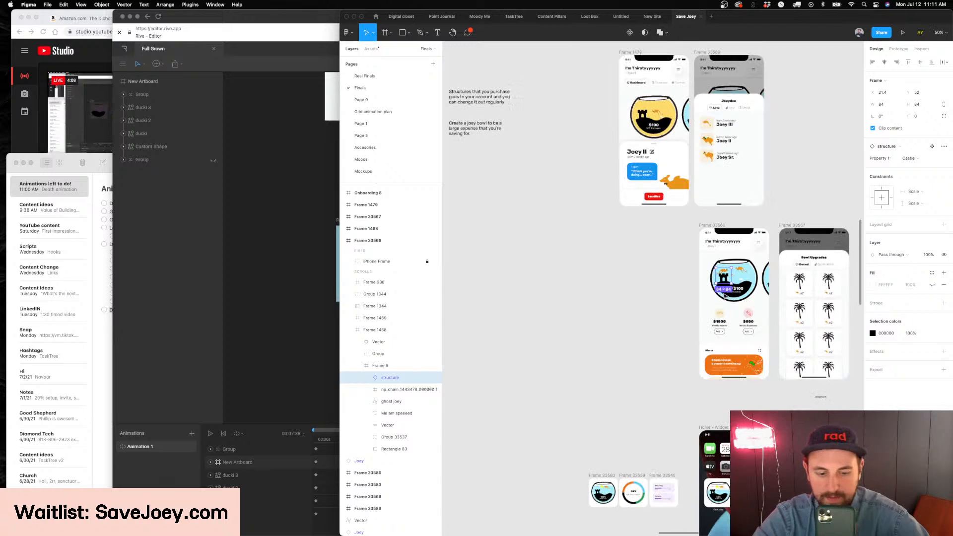
click(702, 281)
scroll(703, 281, up, 4)
scroll(703, 281, left, 5)
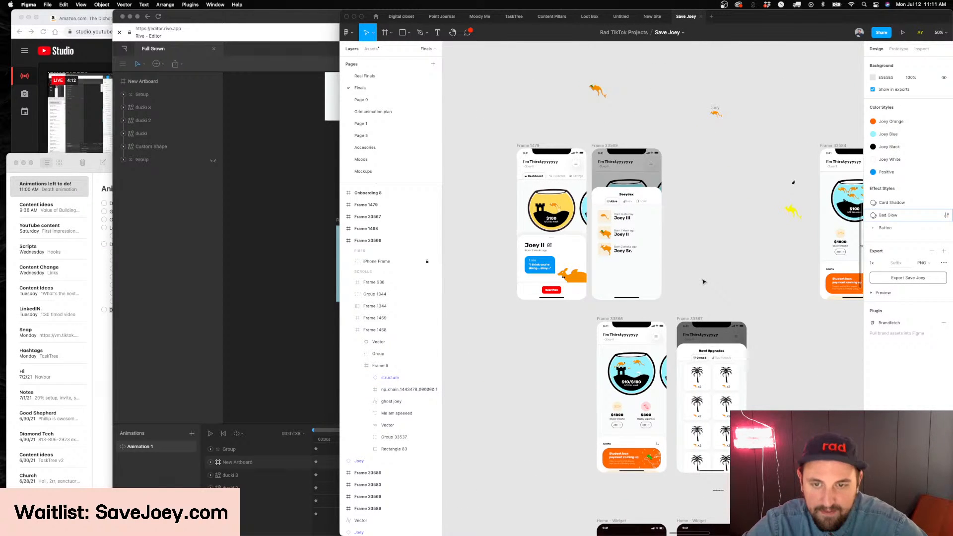
Examine the Bowl Upgrades and Joeydex screens up close and return to the Rive editor
scroll(702, 282, up, 5)
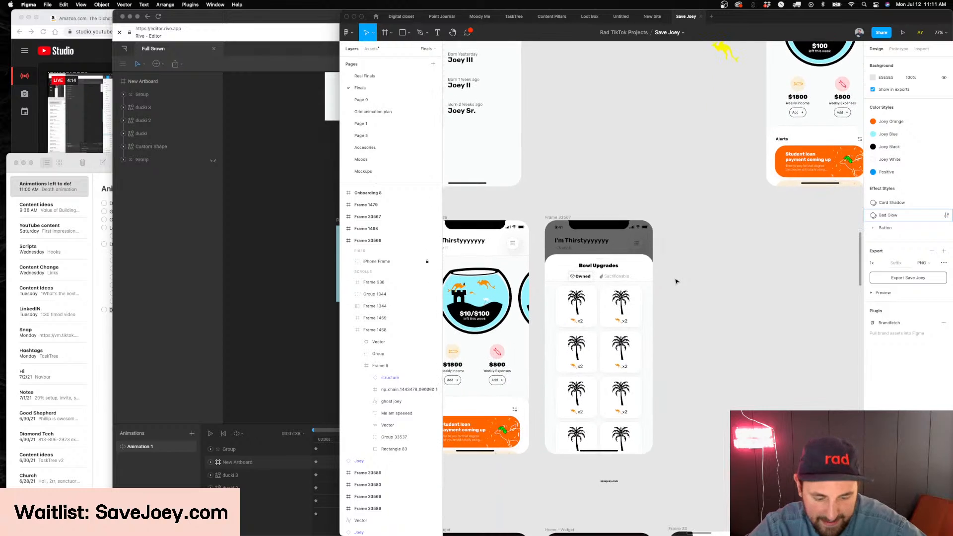
scroll(676, 282, left, 10)
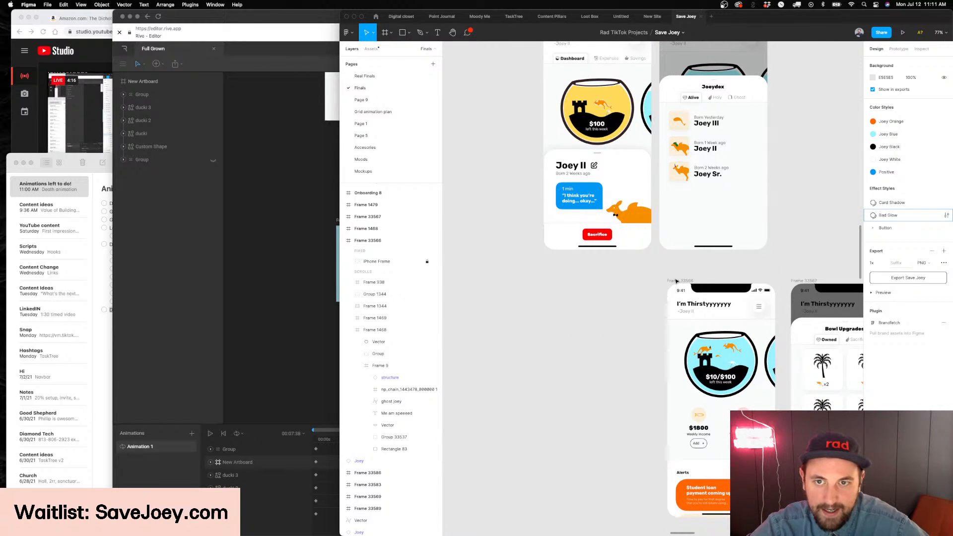
scroll(676, 282, up, 5)
scroll(713, 276, right, 4)
scroll(713, 276, down, 2)
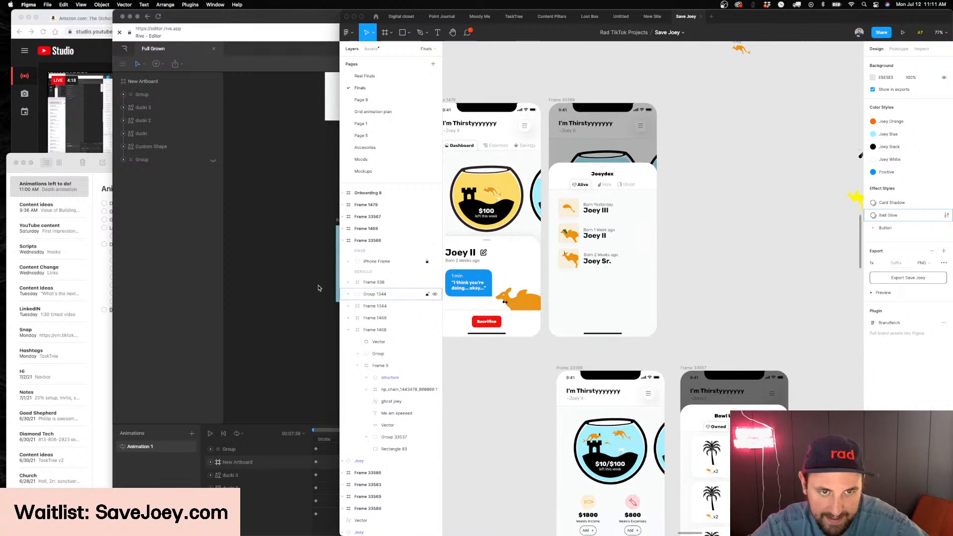
click(325, 289)
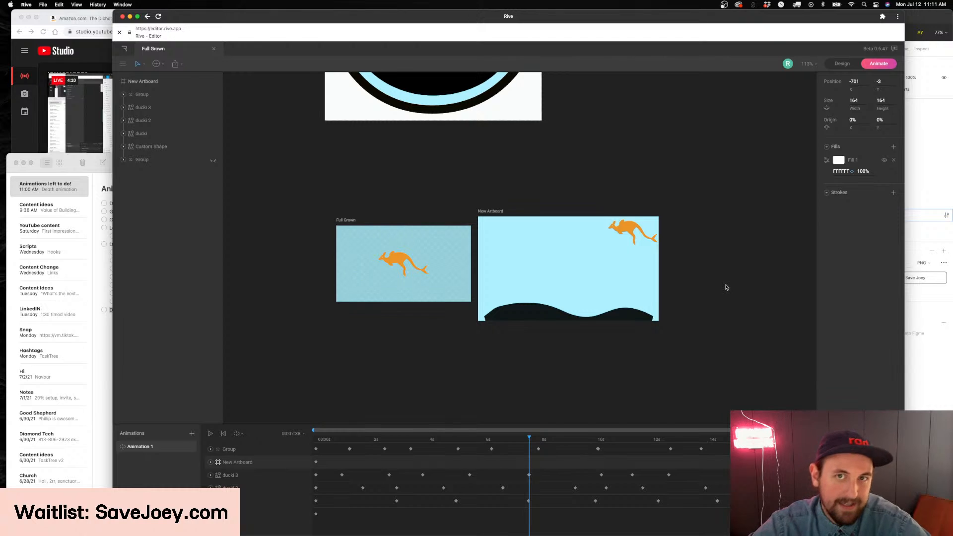
Select the Full Grown kangaroo artboard and frame it for a closer look
scroll(730, 285, left, 5)
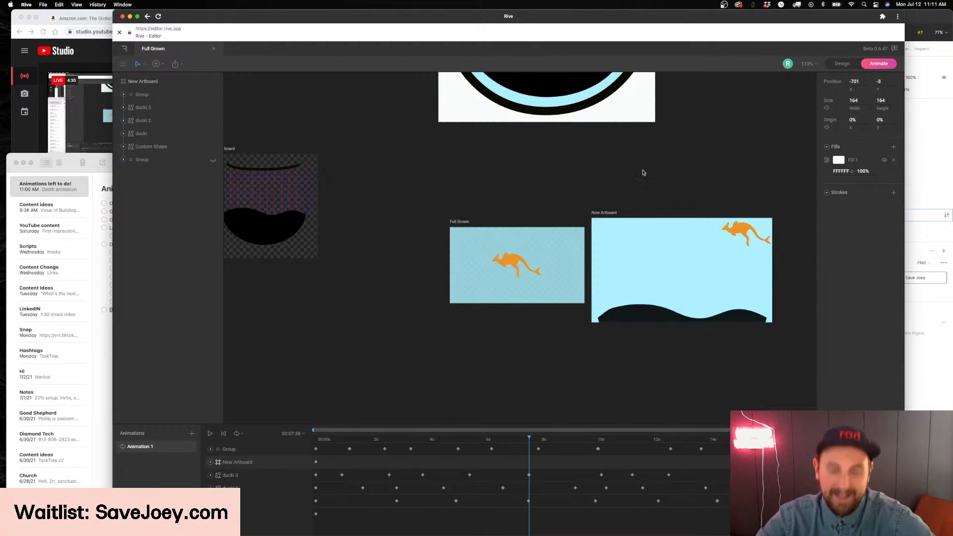
scroll(728, 198, right, 2)
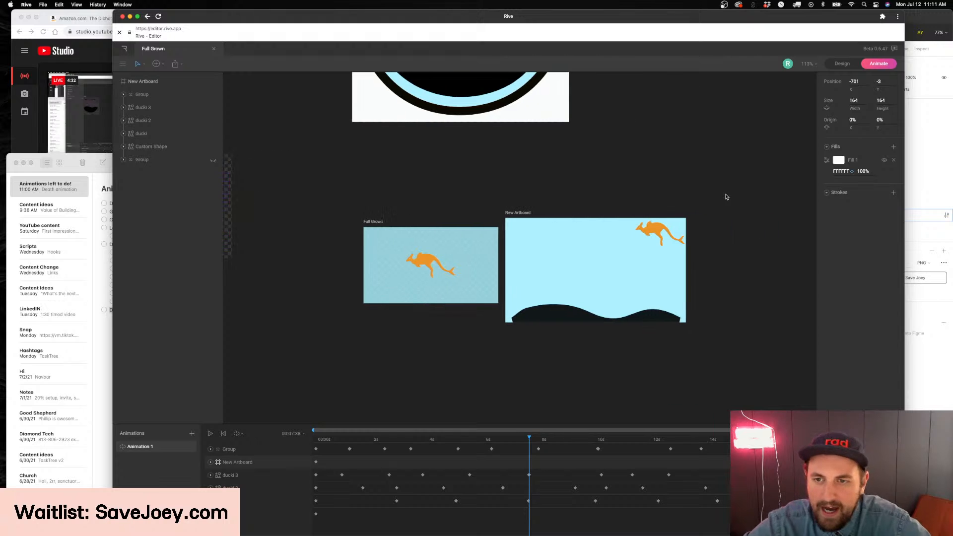
scroll(621, 268, down, 5)
scroll(621, 269, up, 7)
scroll(348, 214, left, 4)
click(428, 226)
scroll(466, 300, up, 5)
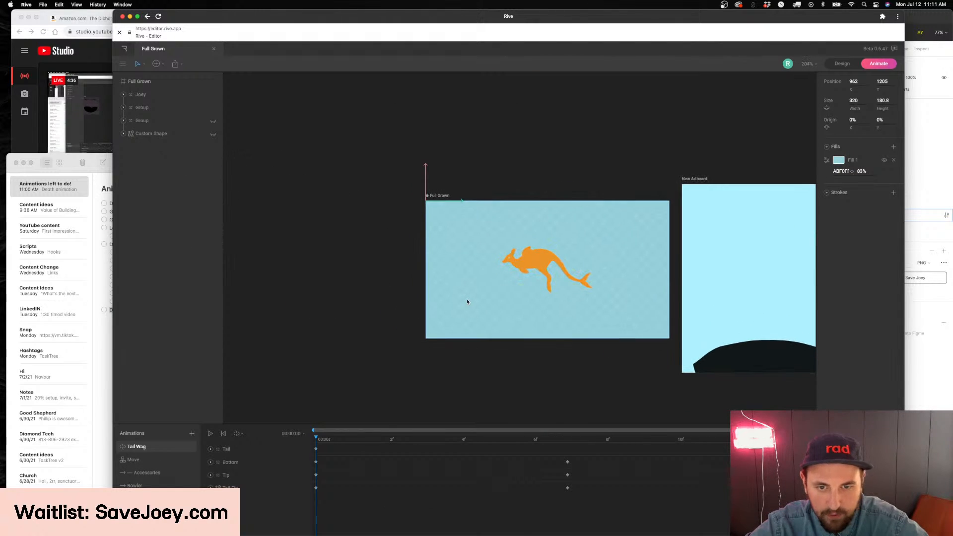
Open the Full Grown artboard's Move state machine, enlarge the animation area and run a short preview with accessories
click(143, 461)
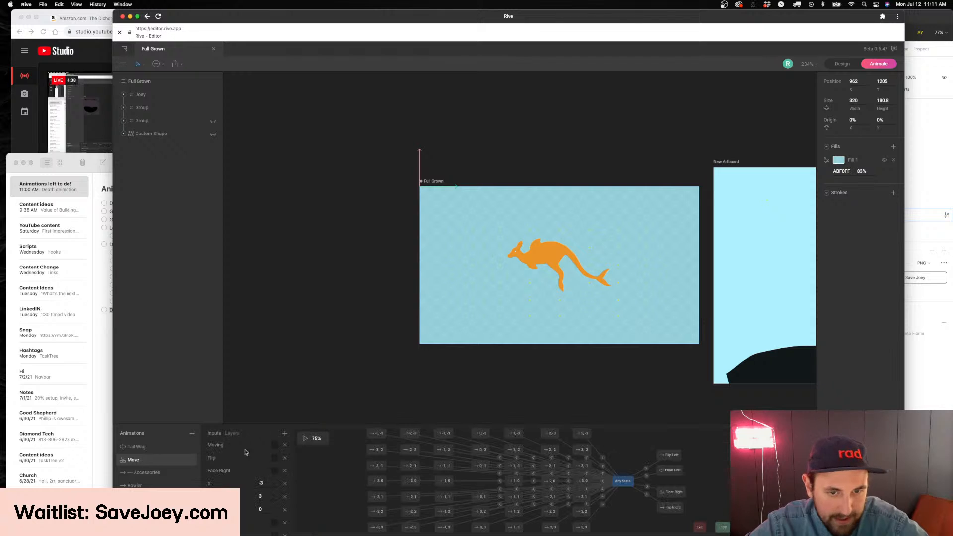
drag(412, 423, 411, 389)
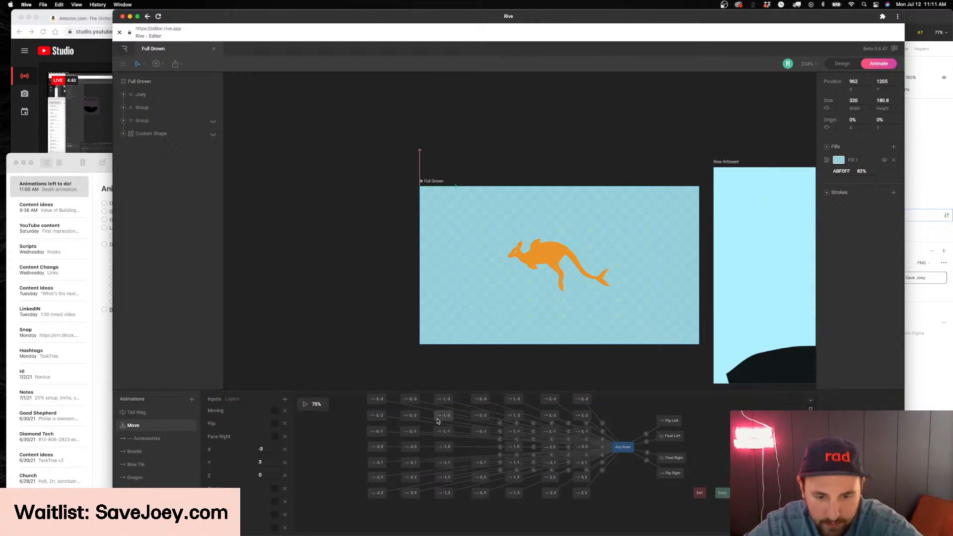
scroll(451, 427, left, 1)
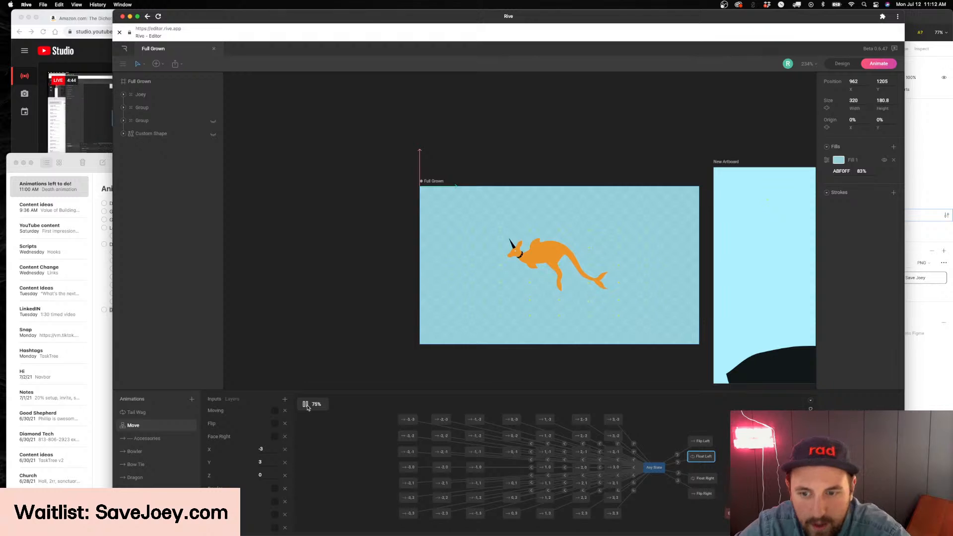
scroll(249, 450, down, 3)
scroll(249, 449, down, 8)
click(304, 405)
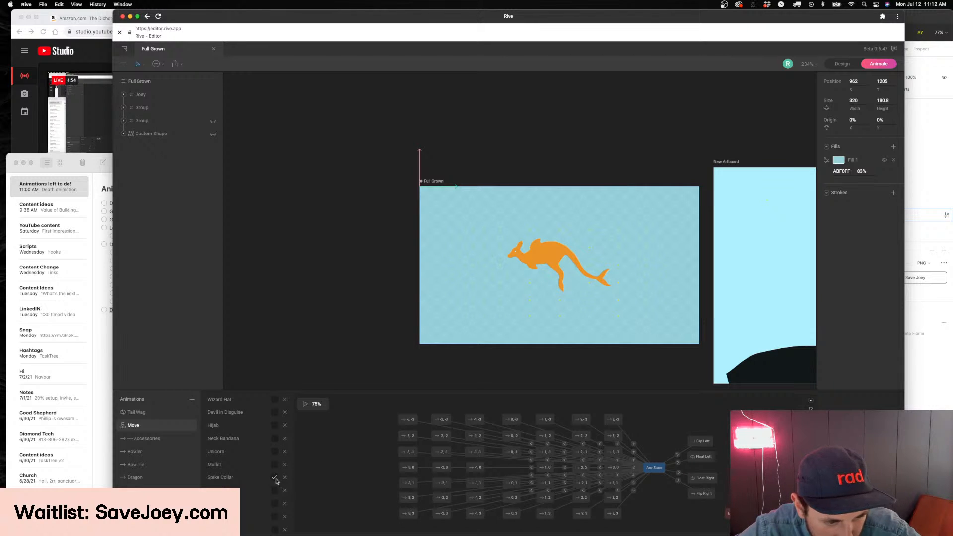
Enable the Devil in Disguise and Mullet inputs and preview the kangaroo wearing them
scroll(277, 444, up, 2)
scroll(277, 433, down, 1)
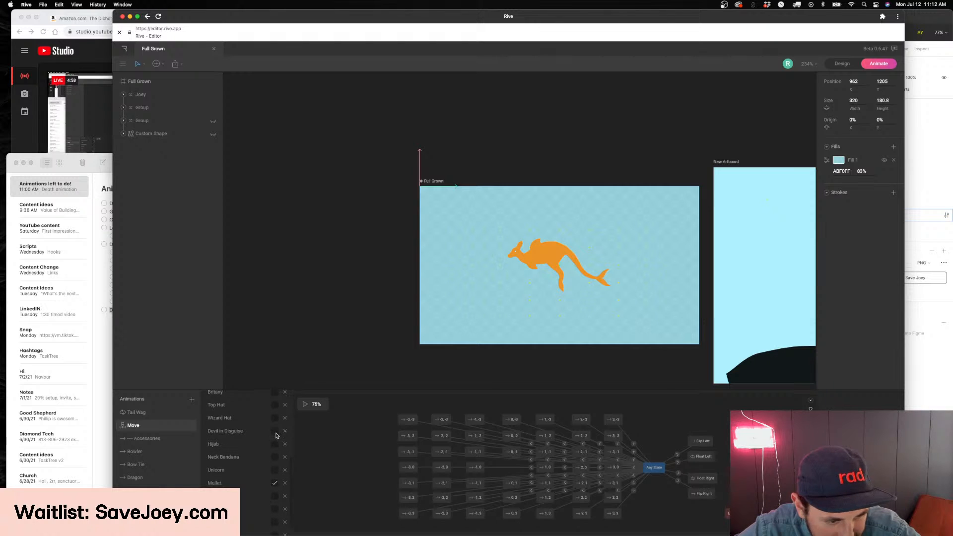
click(305, 405)
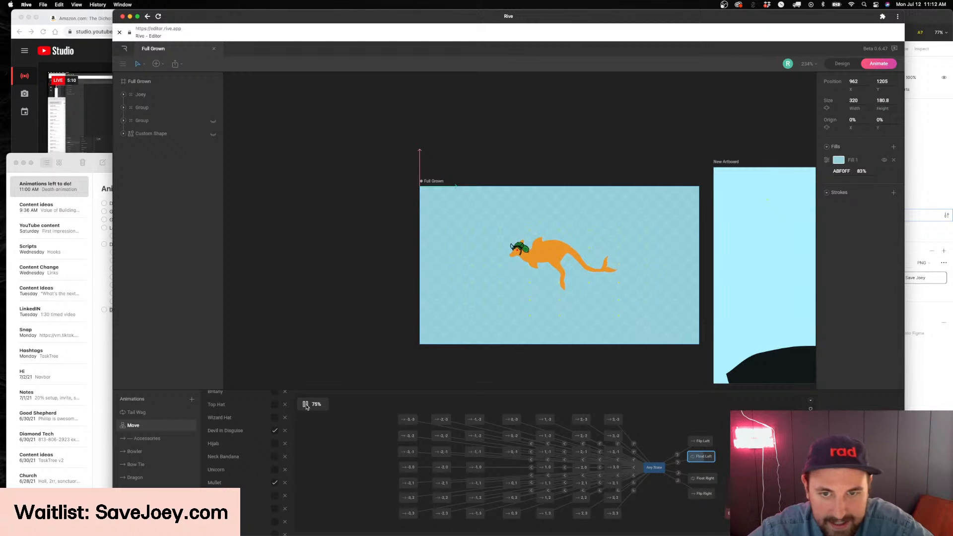
click(306, 404)
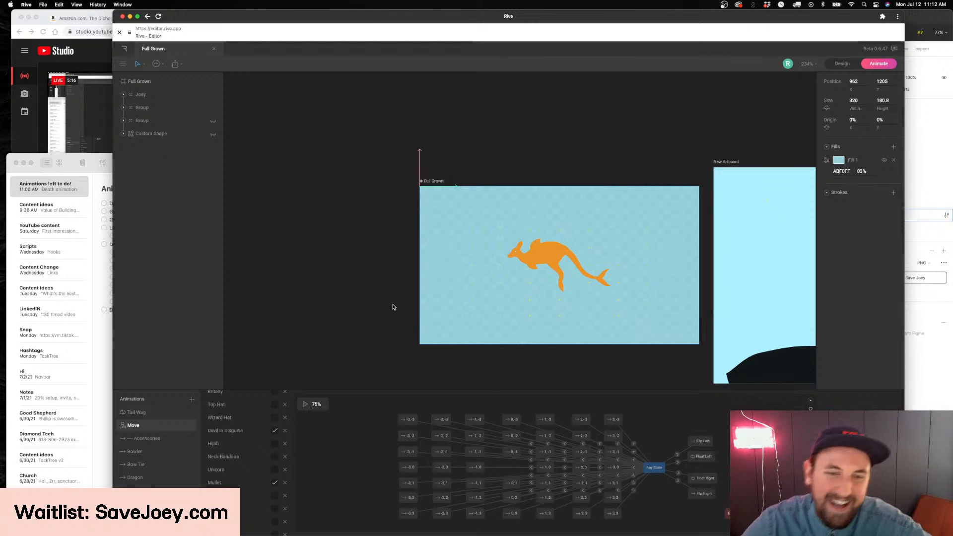
Select the New Artboard with the black hills and switch it to Animate mode
click(536, 261)
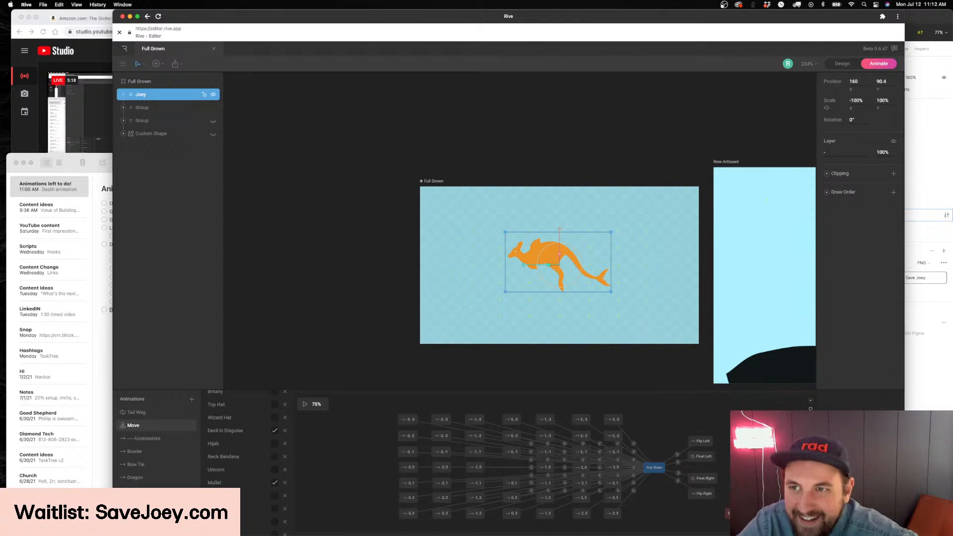
click(843, 63)
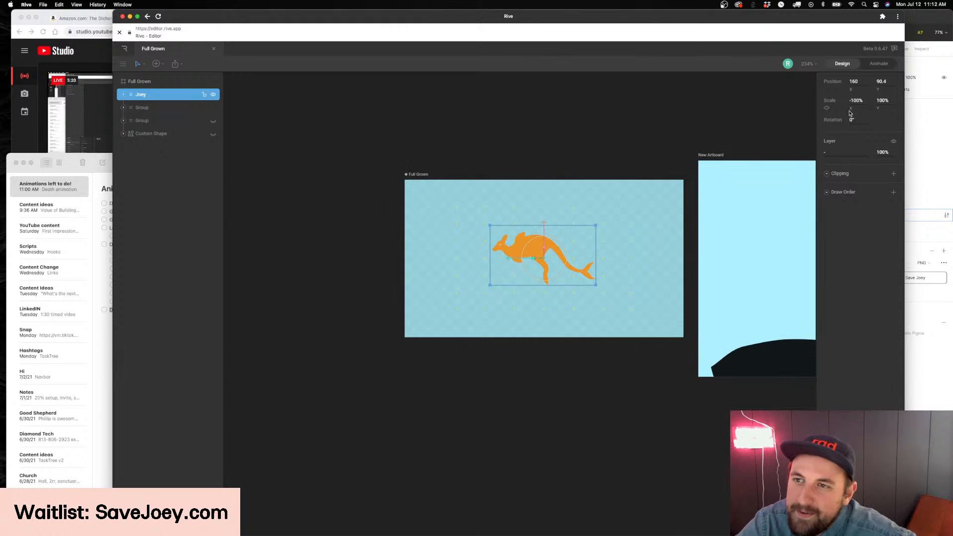
scroll(667, 103, right, 10)
scroll(649, 109, up, 2)
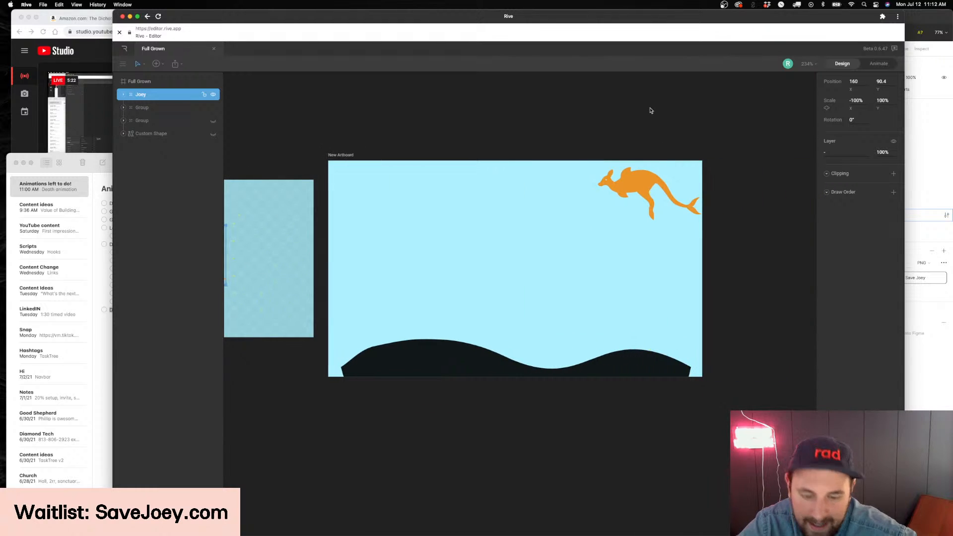
scroll(626, 119, down, 3)
click(384, 149)
click(392, 147)
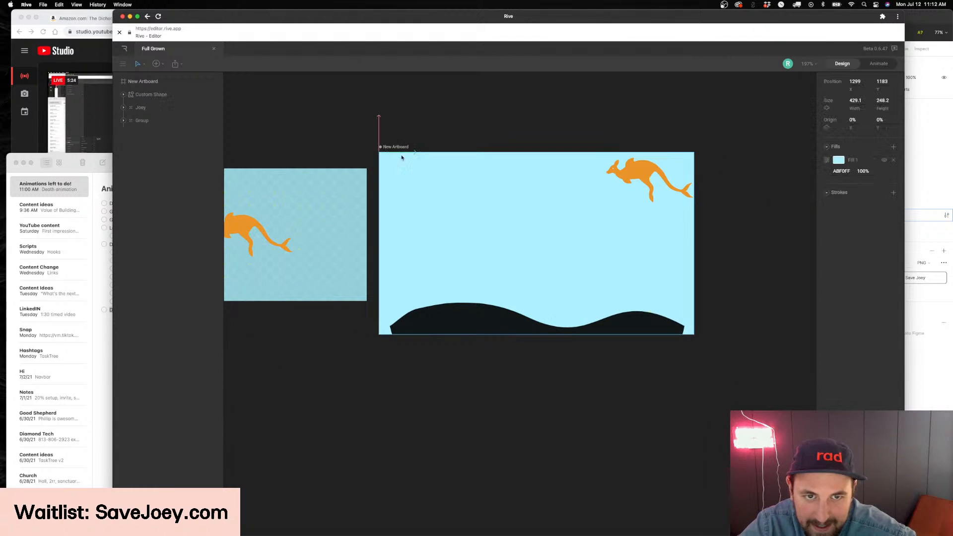
scroll(471, 160, up, 1)
key(Tab)
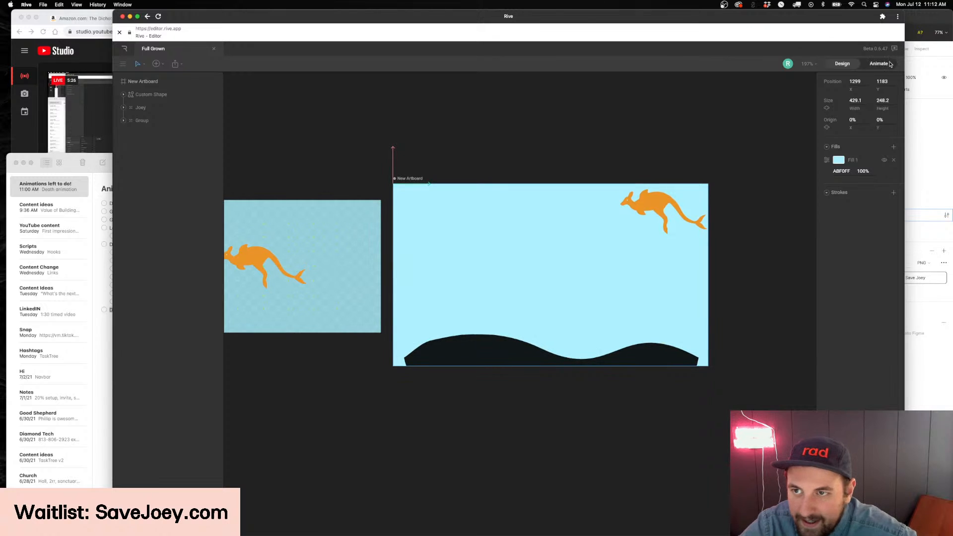
Play Animation 1 briefly and look over the kangaroo on the black hills artboard
scroll(481, 366, left, 2)
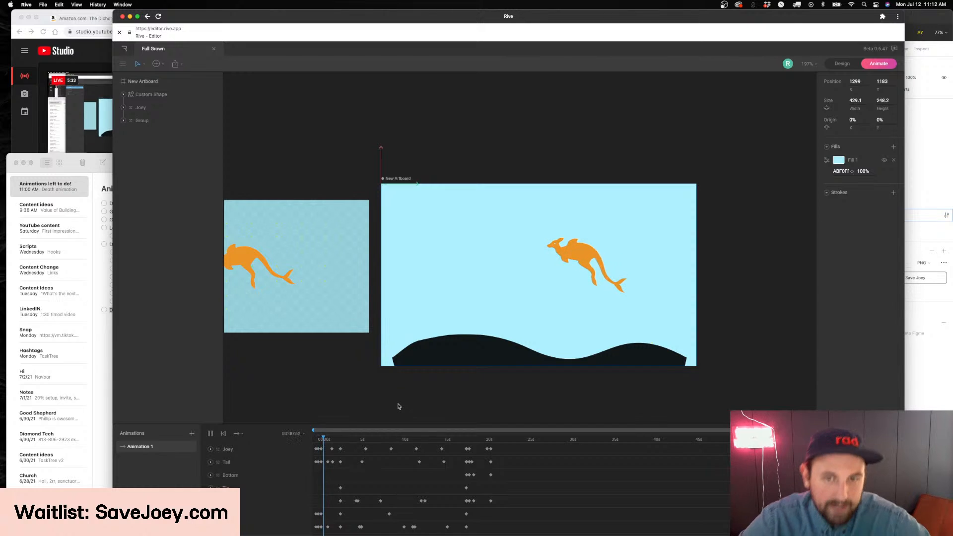
scroll(398, 369, left, 2)
scroll(397, 364, down, 2)
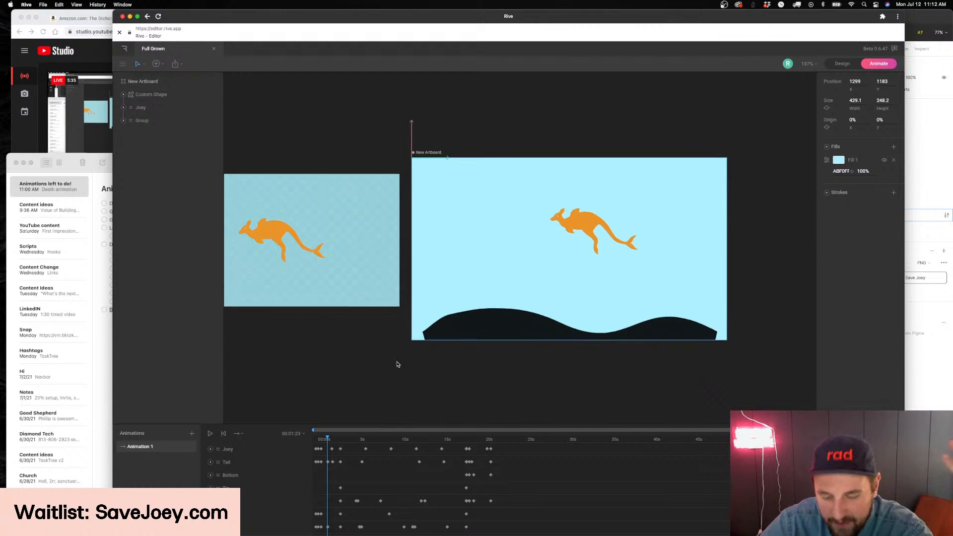
scroll(397, 364, right, 2)
scroll(397, 364, left, 3)
scroll(397, 365, up, 2)
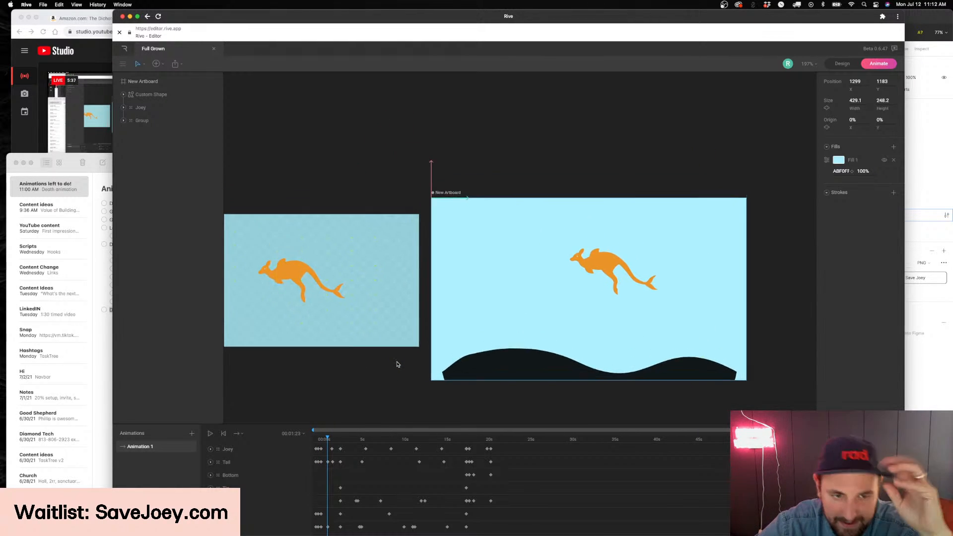
scroll(397, 364, down, 2)
scroll(397, 365, up, 1)
scroll(408, 361, up, 2)
Scrub through Animation 1 to review the kangaroo's swimming path and return the playhead to the start
drag(327, 439, 632, 438)
drag(711, 437, 598, 439)
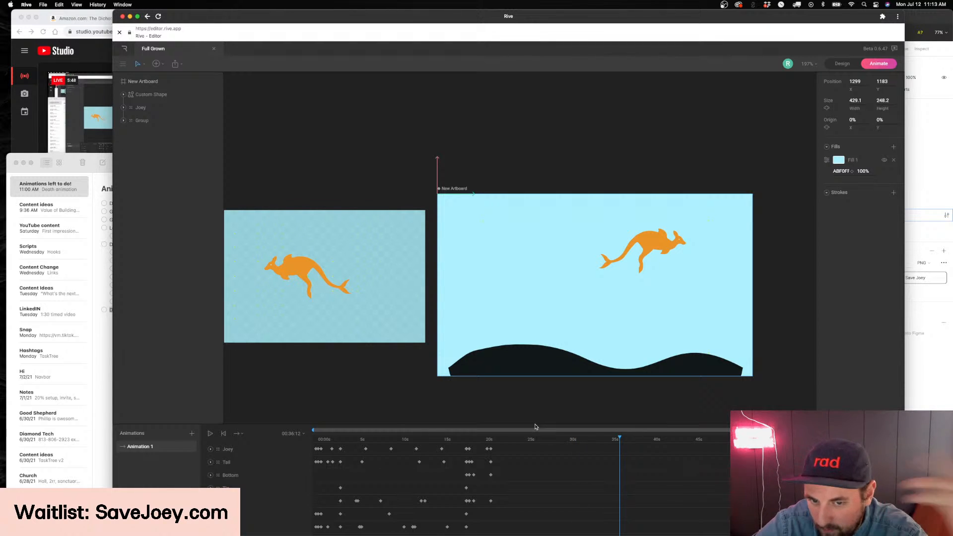
drag(525, 438, 297, 446)
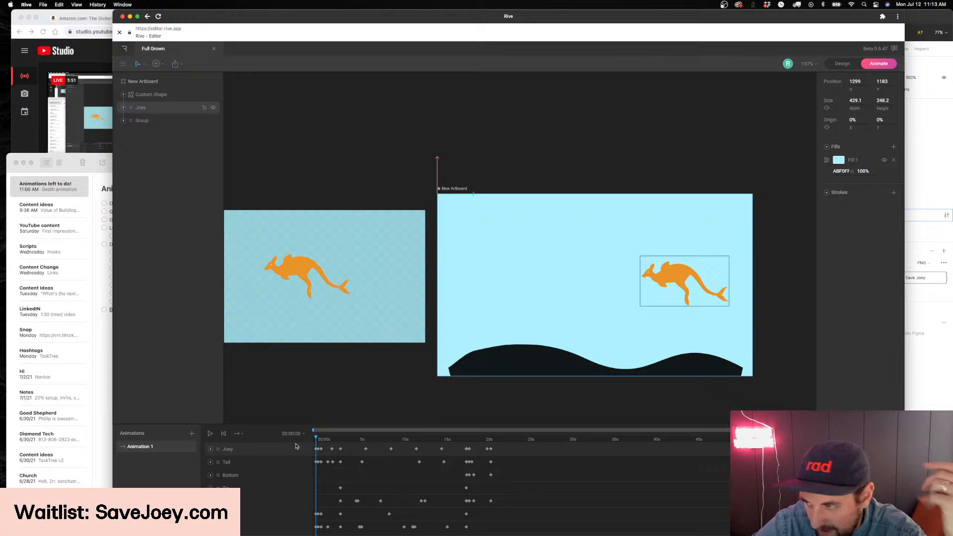
click(356, 393)
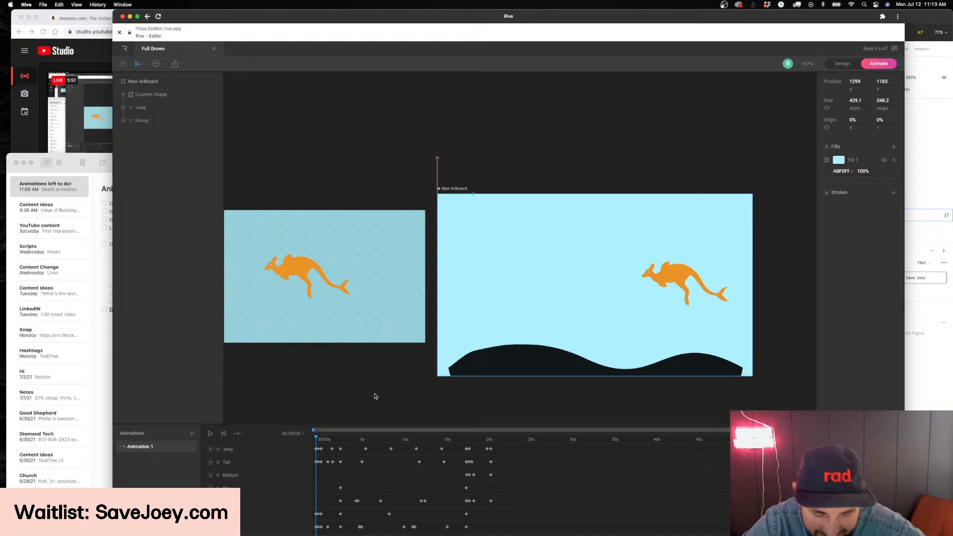
drag(405, 445, 316, 443)
scroll(400, 312, down, 2)
scroll(400, 312, right, 3)
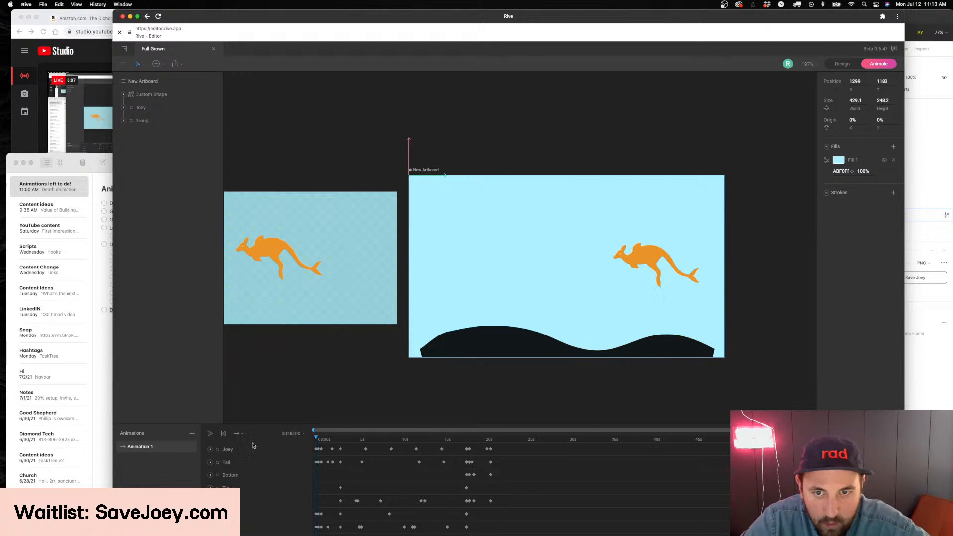
Switch to Figma, move the fishbowl's upper-right full-grown Joey in Frame 33566 to X 127, Y 38 and try flipping it horizontally
click(932, 379)
scroll(646, 259, up, 2)
scroll(646, 259, left, 2)
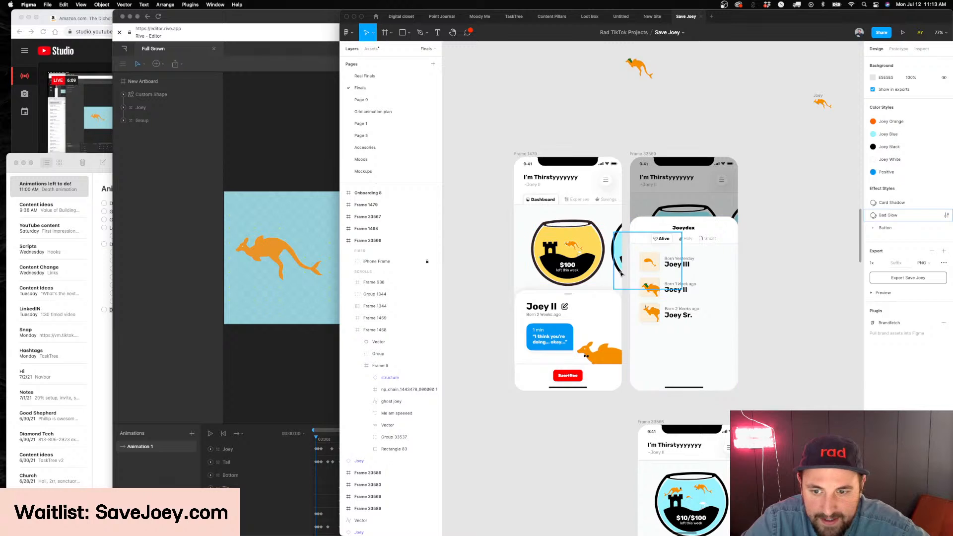
scroll(606, 259, down, 2)
scroll(677, 452, up, 6)
click(614, 331)
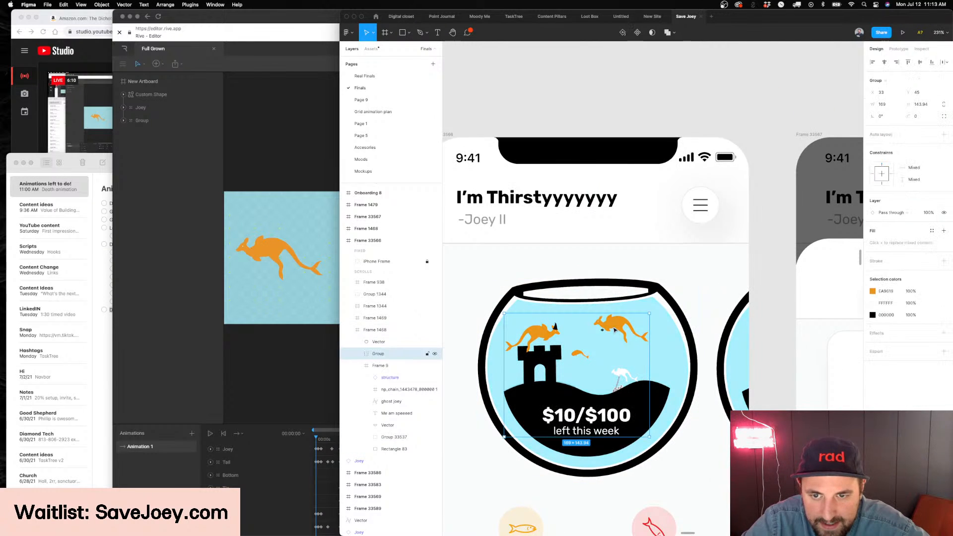
double_click(614, 330)
mouse_move(615, 330)
mouse_down()
mouse_move(652, 366)
mouse_move(571, 380)
mouse_move(571, 331)
mouse_move(586, 349)
mouse_move(590, 329)
mouse_move(626, 338)
mouse_move(649, 320)
mouse_move(614, 325)
mouse_up()
key(shift+h)
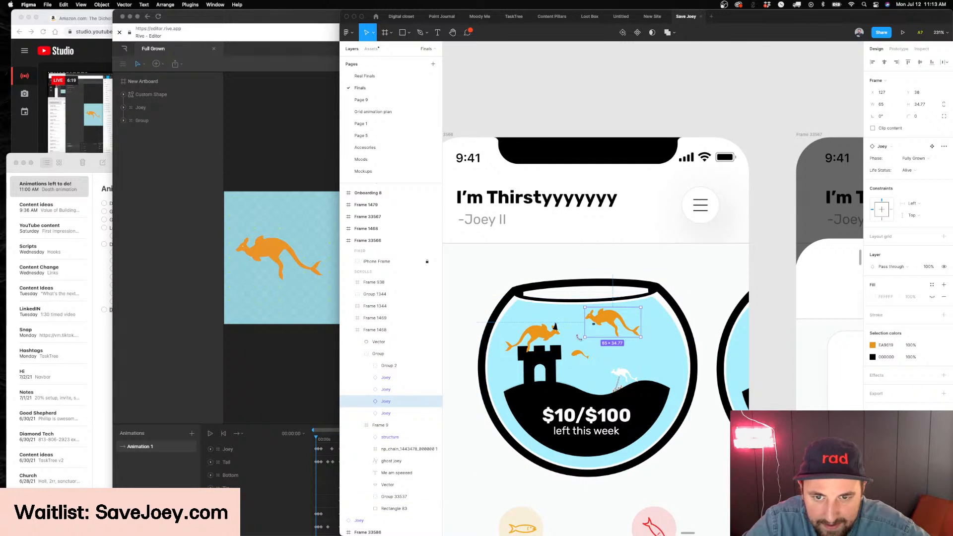
Shift the full-grown Joeys inside the fishbowl, placing the one from above the castle at X 230, Y 38
scroll(579, 338, up, 5)
drag(526, 333, 569, 325)
drag(638, 313, 634, 335)
drag(572, 323, 710, 303)
scroll(709, 303, down, 5)
Switch between Rive and Figma to compare the black hills artboard with the fishbowl design, ending in Rive
click(255, 161)
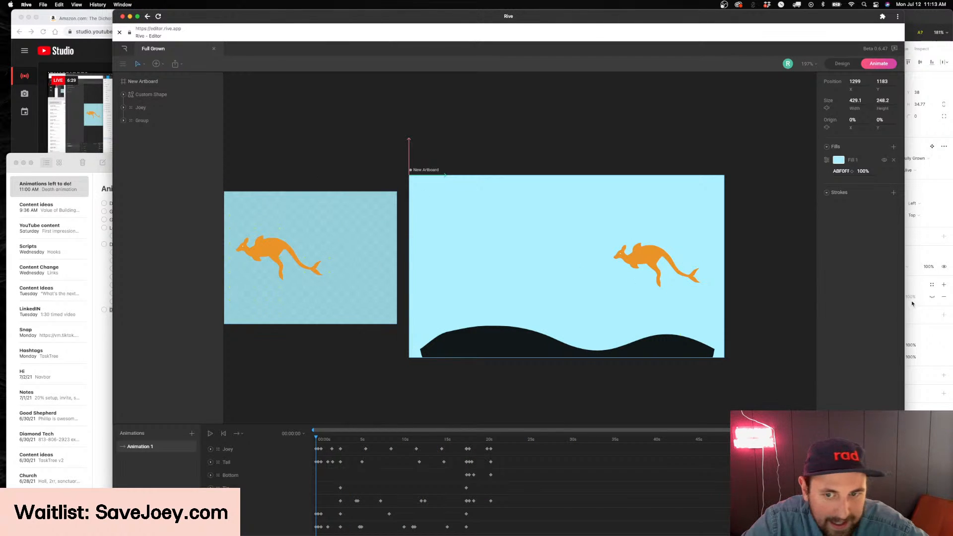
key(super+Tab)
scroll(809, 351, right, 3)
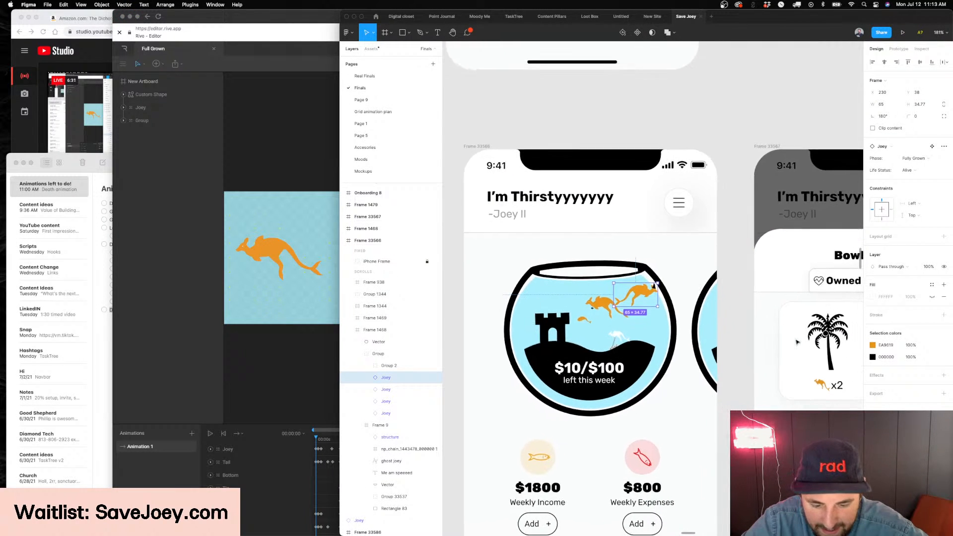
click(236, 207)
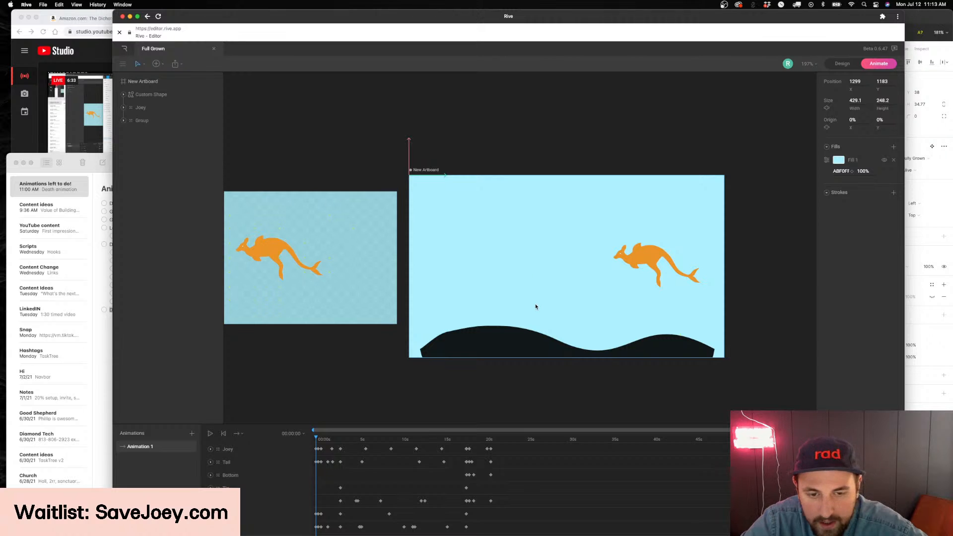
Scrub Animation 1 across the full timeline to examine the kangaroo's turns, then return to the first frame
drag(325, 443, 767, 450)
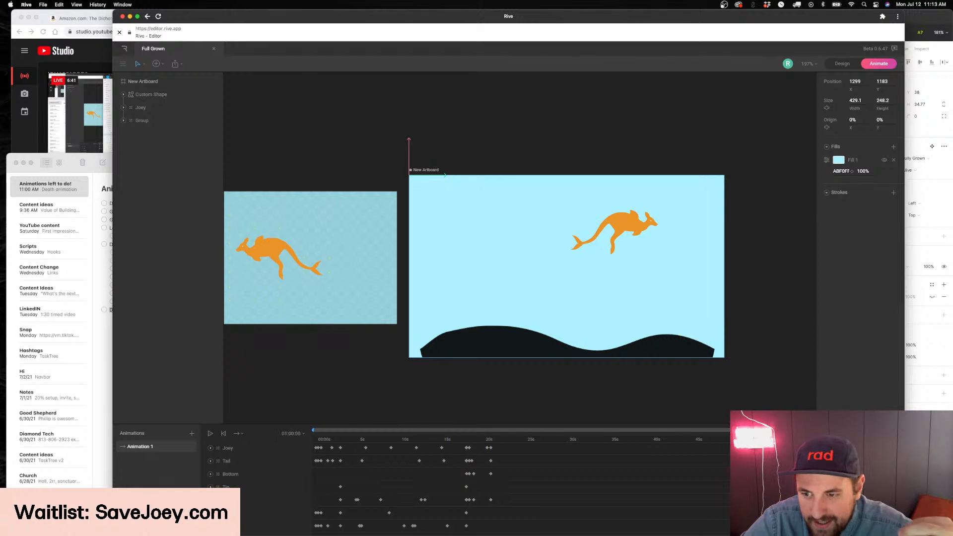
drag(705, 445, 816, 450)
drag(632, 441, 445, 456)
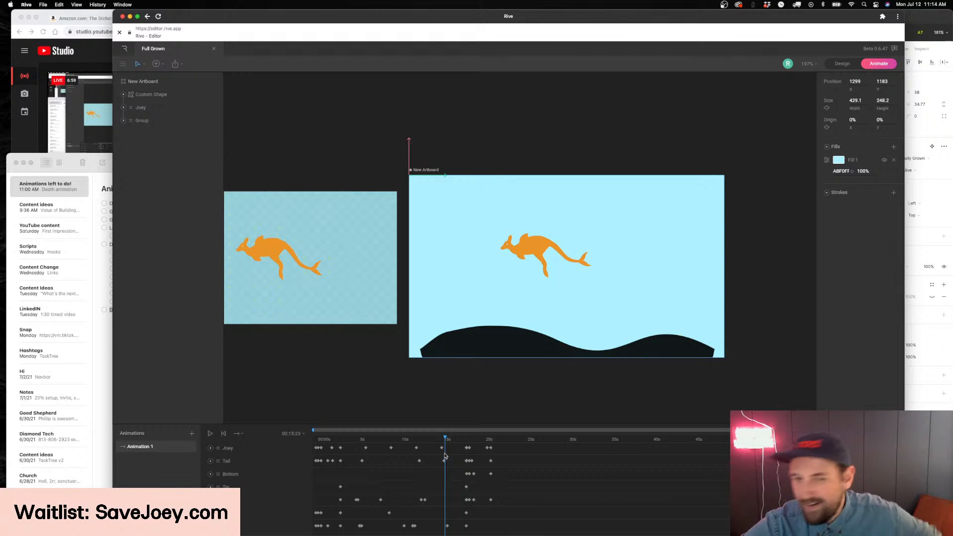
drag(424, 446, 291, 426)
scroll(498, 452, down, 1)
scroll(507, 460, up, 1)
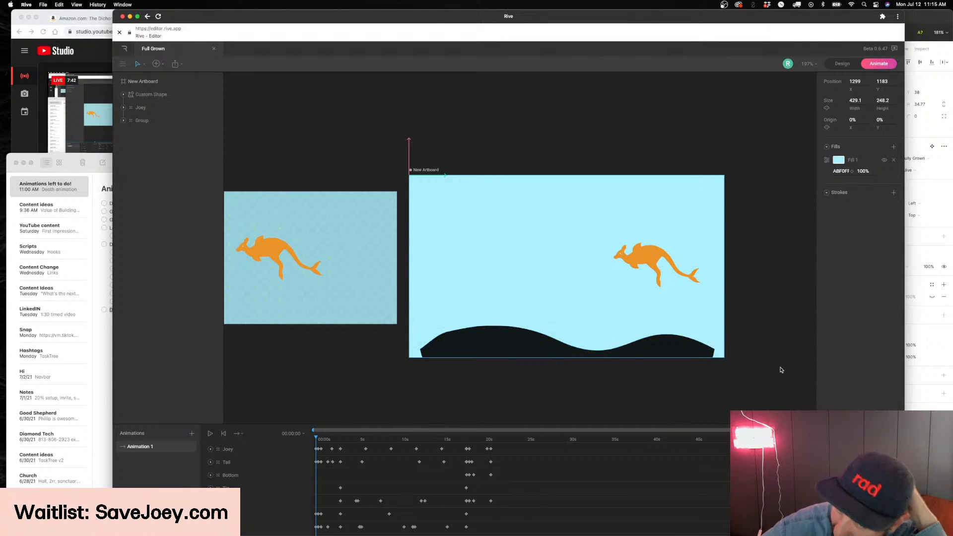
Deselect the artboard and scrub Animation 1 back and forth to examine the kangaroo's movement around 16 to 20 seconds
scroll(676, 362, right, 5)
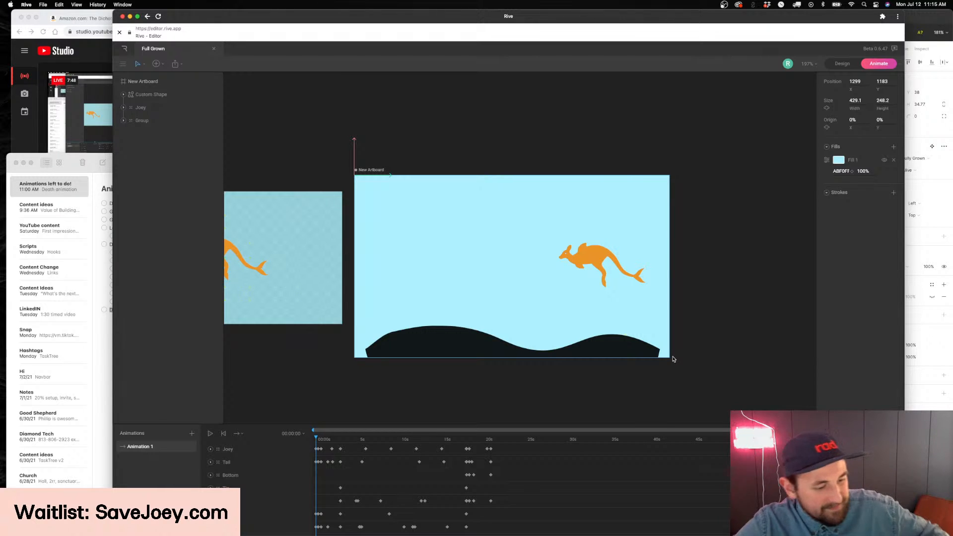
scroll(679, 293, up, 2)
click(611, 279)
scroll(611, 279, down, 5)
drag(328, 440, 563, 437)
click(364, 404)
drag(812, 439, 491, 449)
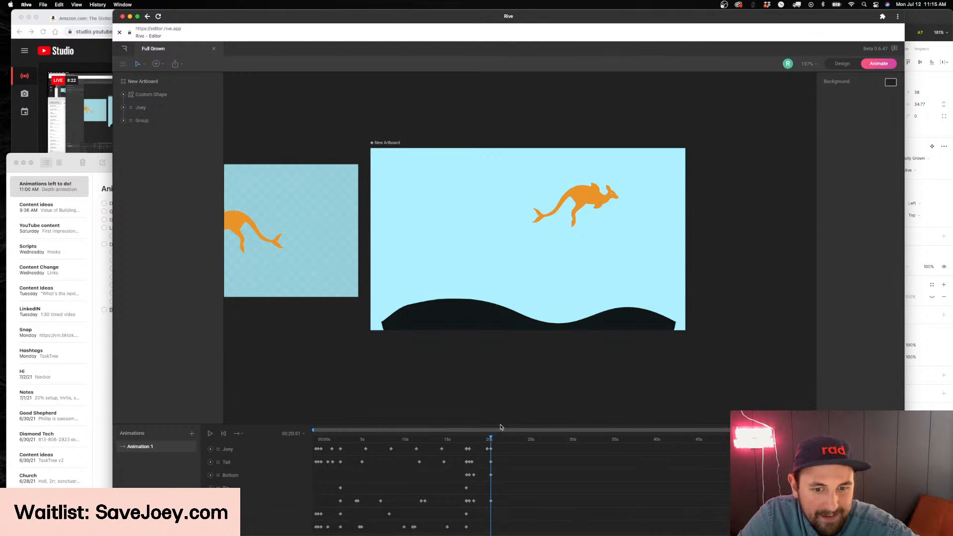
drag(444, 439, 689, 445)
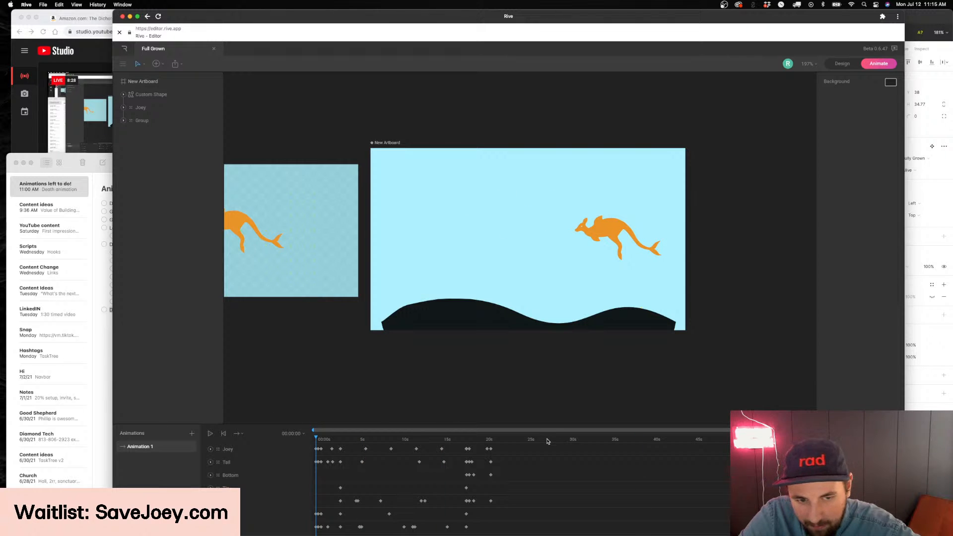
mouse_move(460, 439)
mouse_down()
mouse_move(475, 440)
mouse_move(399, 452)
mouse_move(318, 444)
mouse_move(524, 442)
mouse_move(315, 462)
mouse_move(458, 442)
mouse_up()
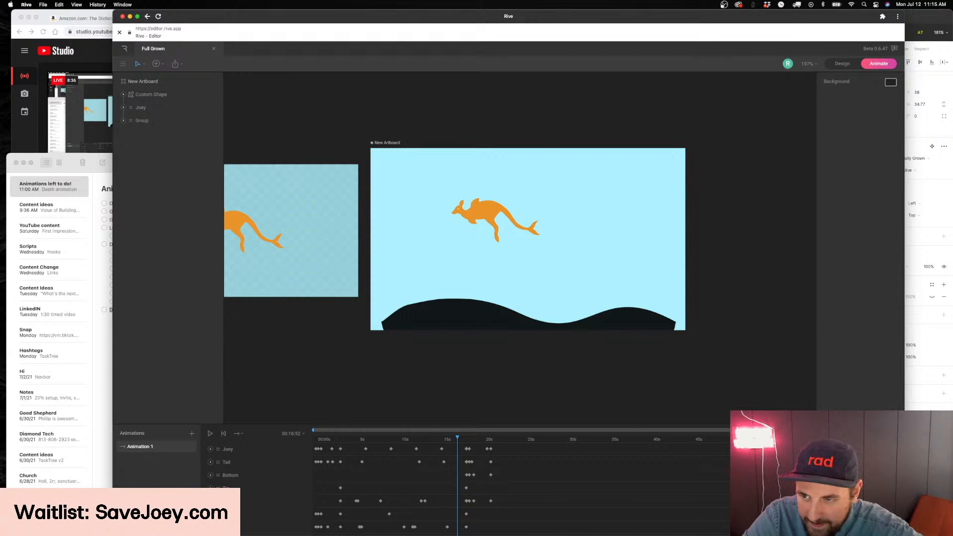
Switch to Figma and move the selected Joey in the fishbowl to above the castle at X 128, Y 35
click(925, 318)
scroll(603, 252, down, 4)
scroll(602, 252, up, 3)
scroll(605, 325, down, 2)
scroll(628, 232, up, 3)
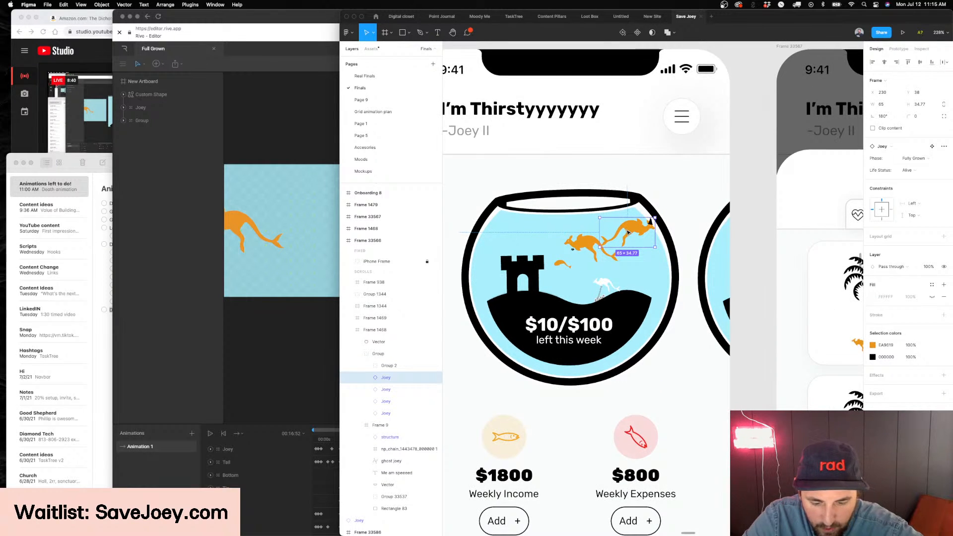
drag(628, 232, 542, 229)
Open the Grid animation plan page and examine the Full fishbowl with its grid and Joeys up close
scroll(551, 224, up, 3)
scroll(595, 257, down, 4)
scroll(594, 257, down, 2)
click(373, 112)
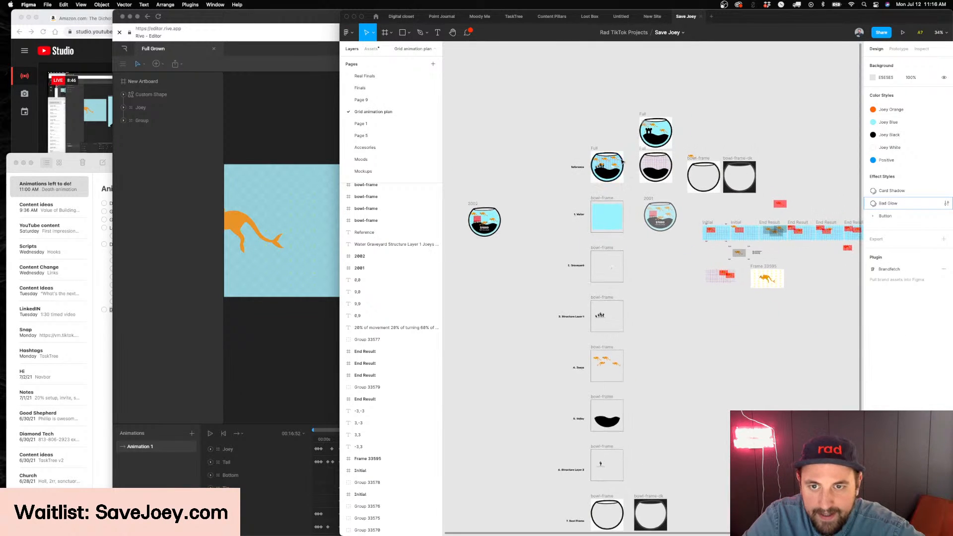
scroll(623, 163, up, 10)
click(614, 212)
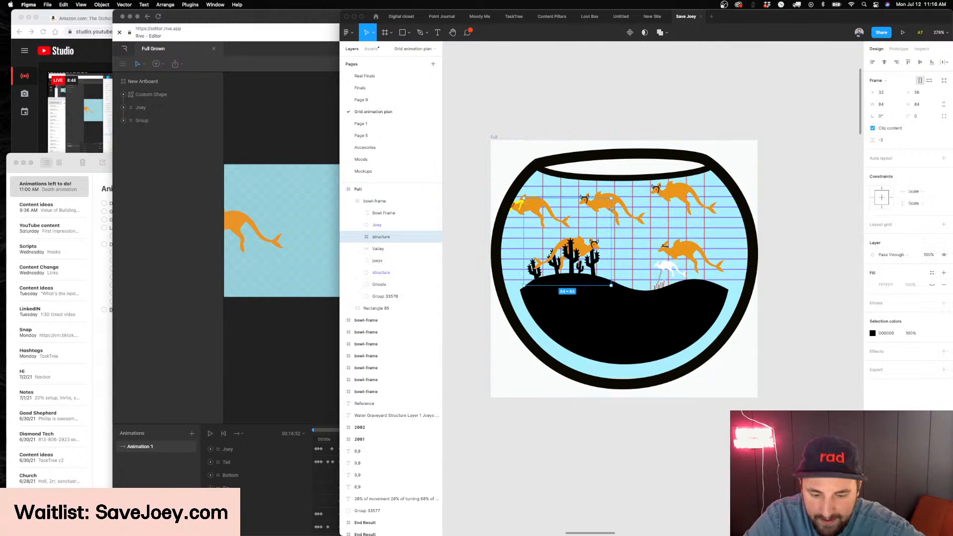
Try moving the upper-middle Joey onto the upper-right Joey at X 216, Y 44, and undo the change
click(610, 205)
double_click(610, 205)
drag(610, 205, 685, 207)
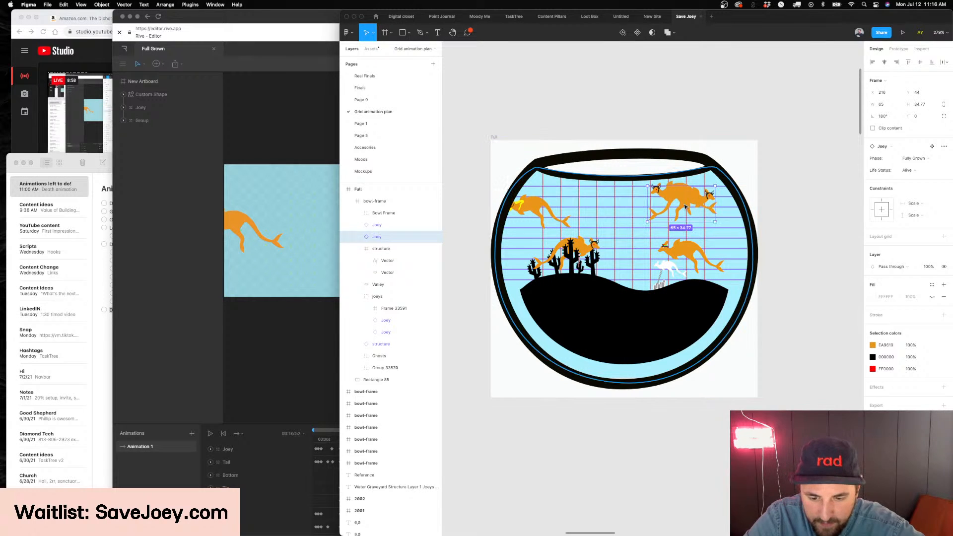
key(super+z)
key(super+z)
key(super+z)
Switch to Rive, scrub Animation 1 back to about one second and set its duration to 10:00:00
click(273, 137)
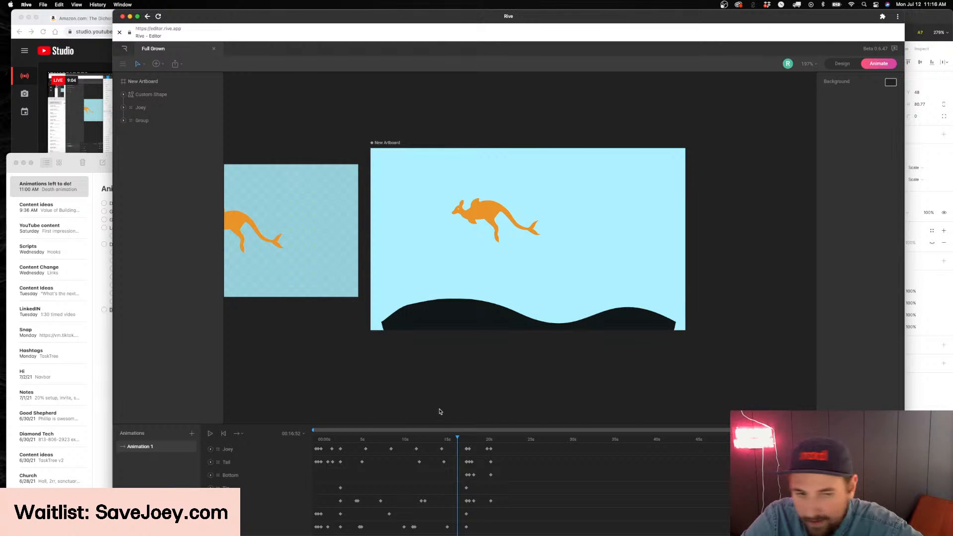
drag(457, 442, 430, 459)
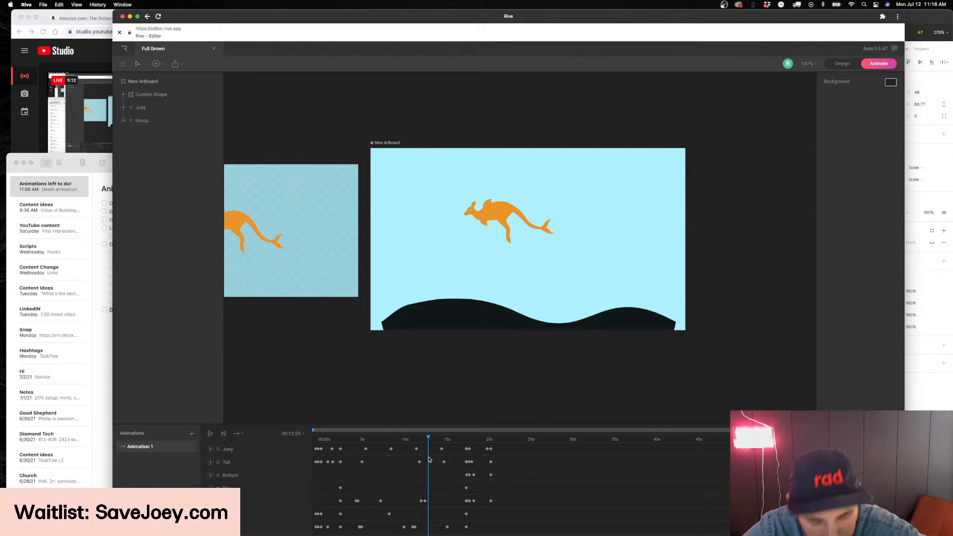
drag(430, 447, 326, 452)
click(292, 434)
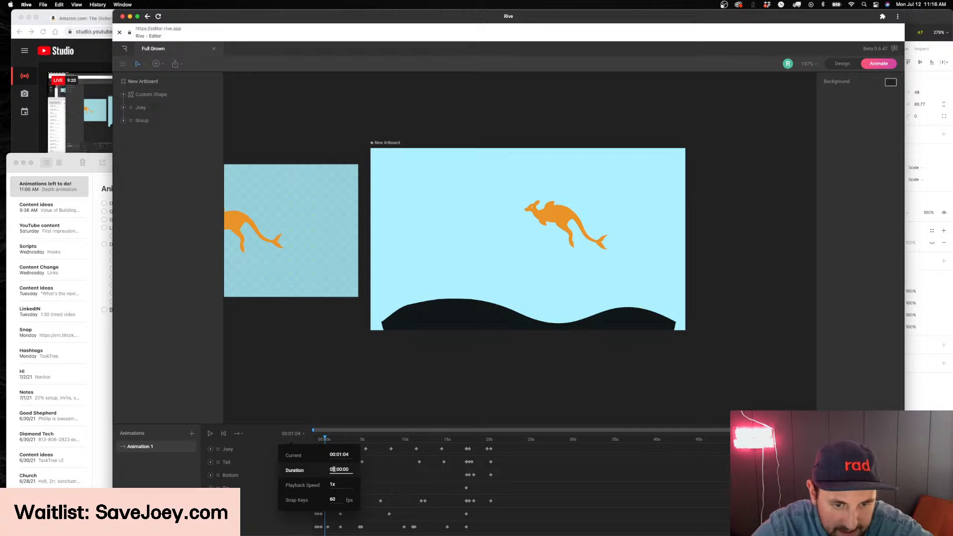
key(Return)
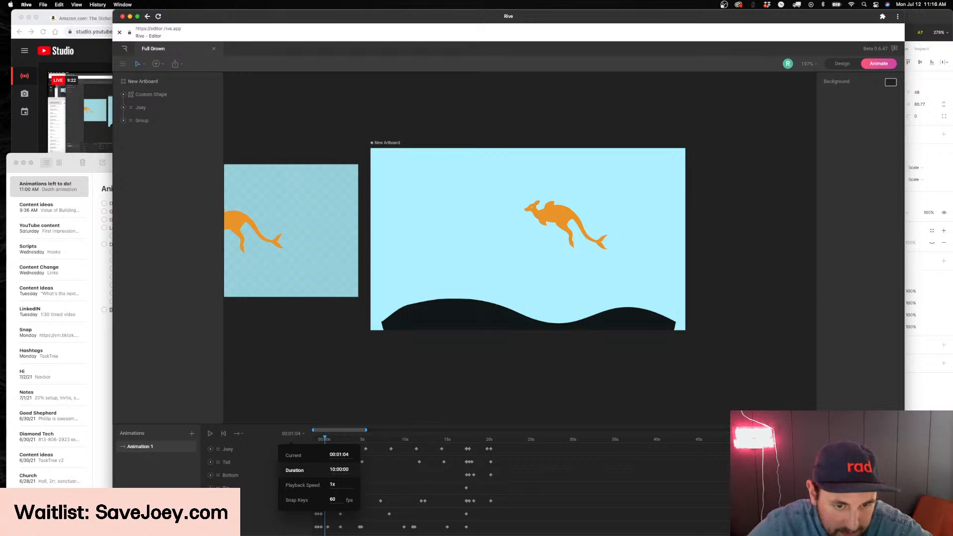
Widen the visible timeline range to several minutes and play Animation 1 from the first frame to examine the kangaroo's movement
drag(366, 429, 730, 430)
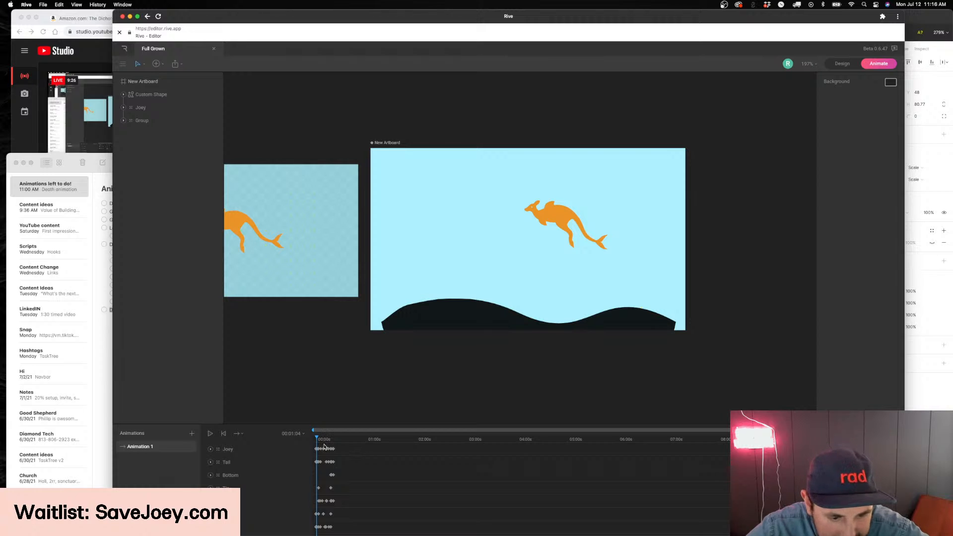
drag(363, 444, 819, 440)
click(448, 444)
drag(551, 434, 258, 433)
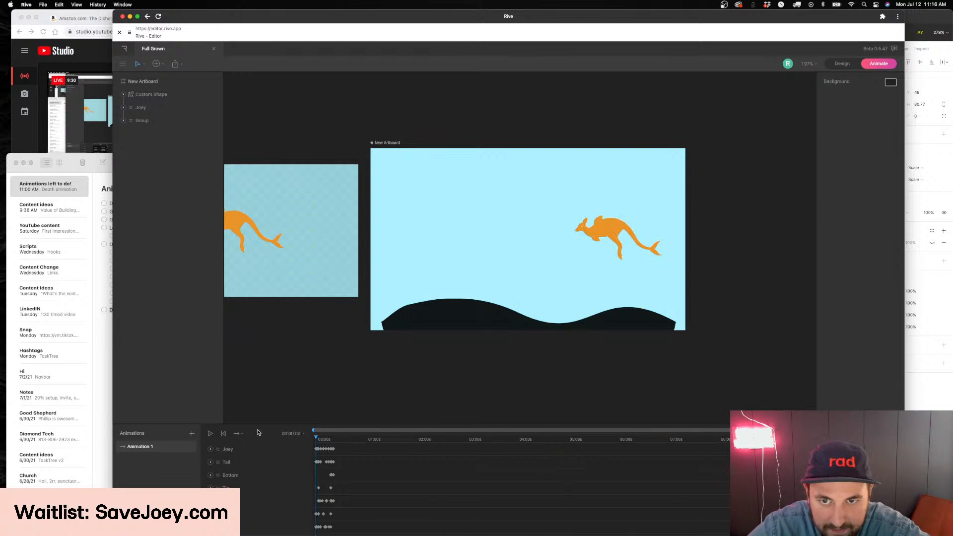
key(space)
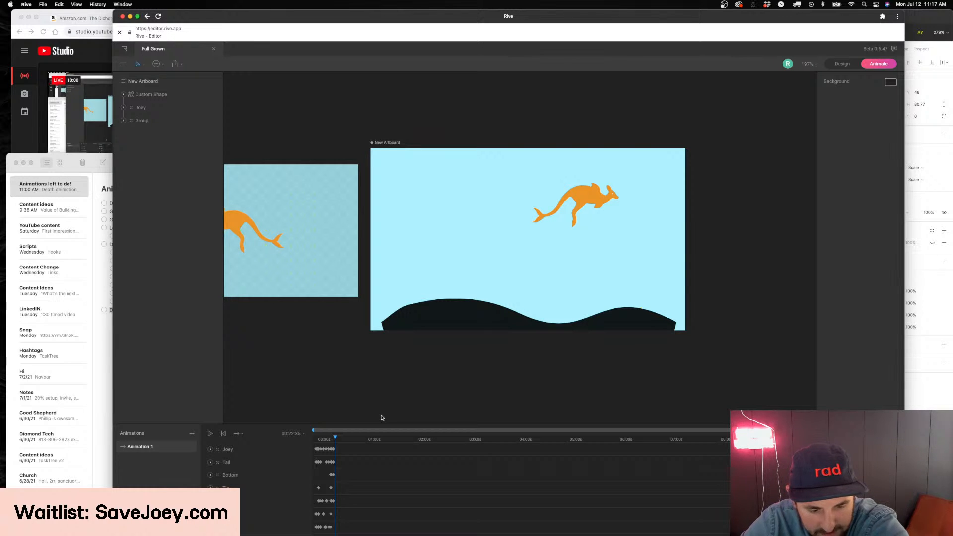
drag(344, 441, 335, 442)
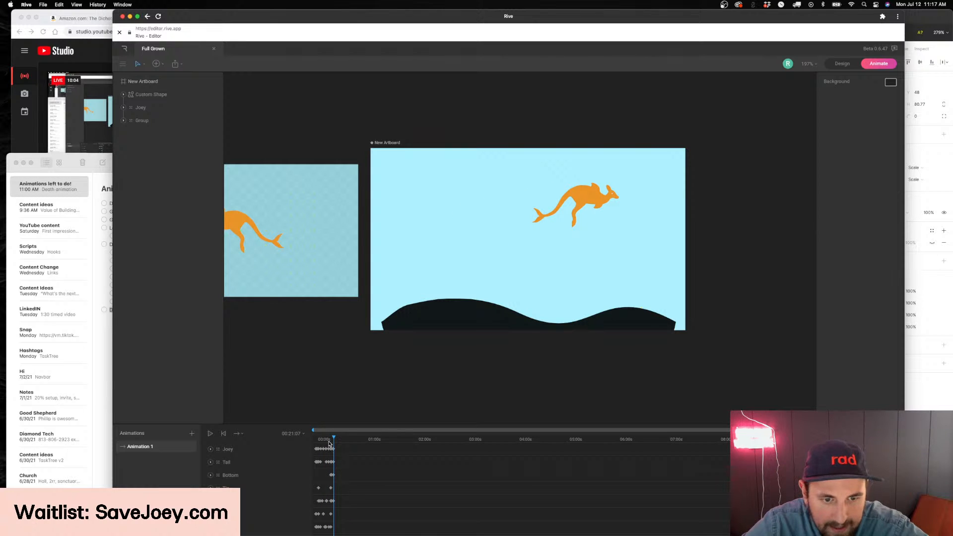
Narrow the visible timeline range and key Joey at 00:30:10 lower in the artboard, at about X 283.1, Y 149.9
drag(729, 431, 492, 431)
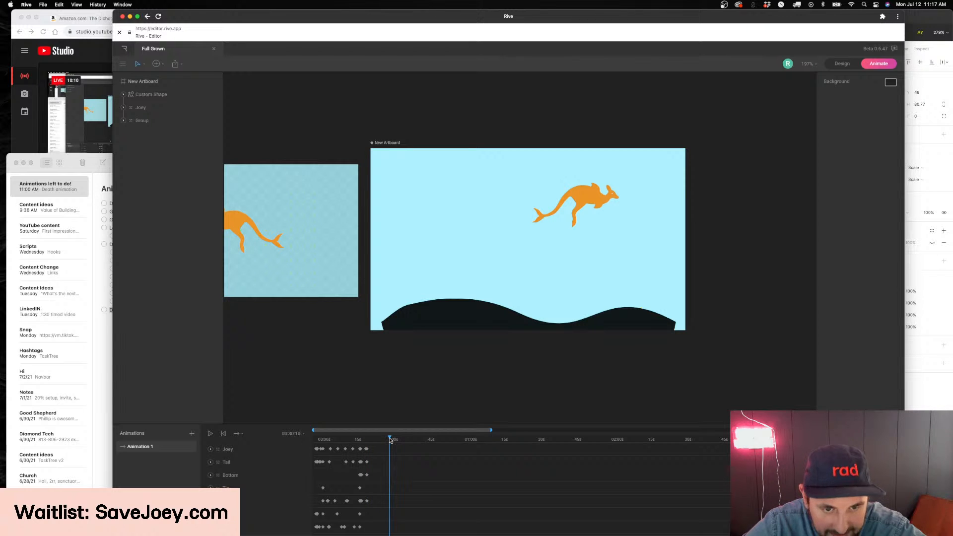
click(585, 204)
drag(579, 207, 615, 259)
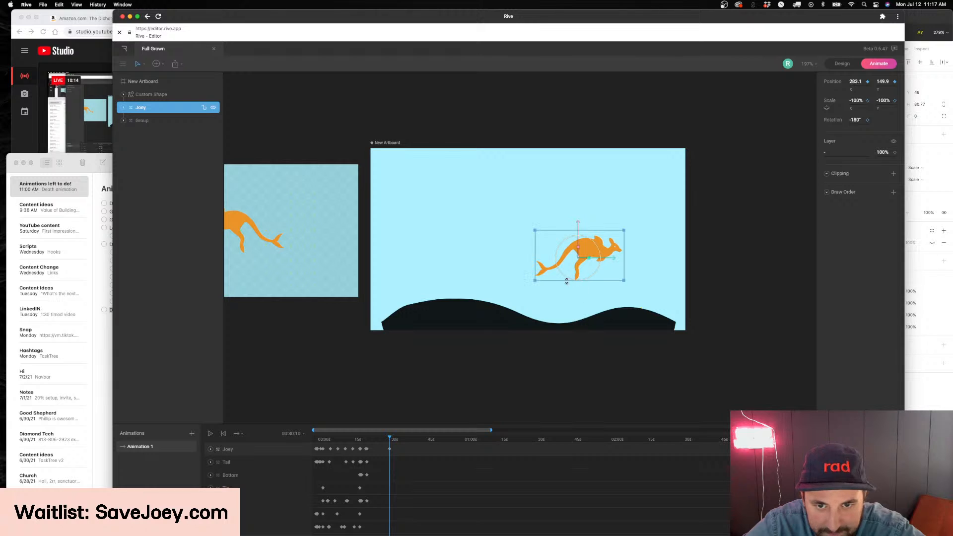
Play and scrub Animation 1 between the first frame and about 36 seconds to examine Joey's downward move
key(space)
key(space)
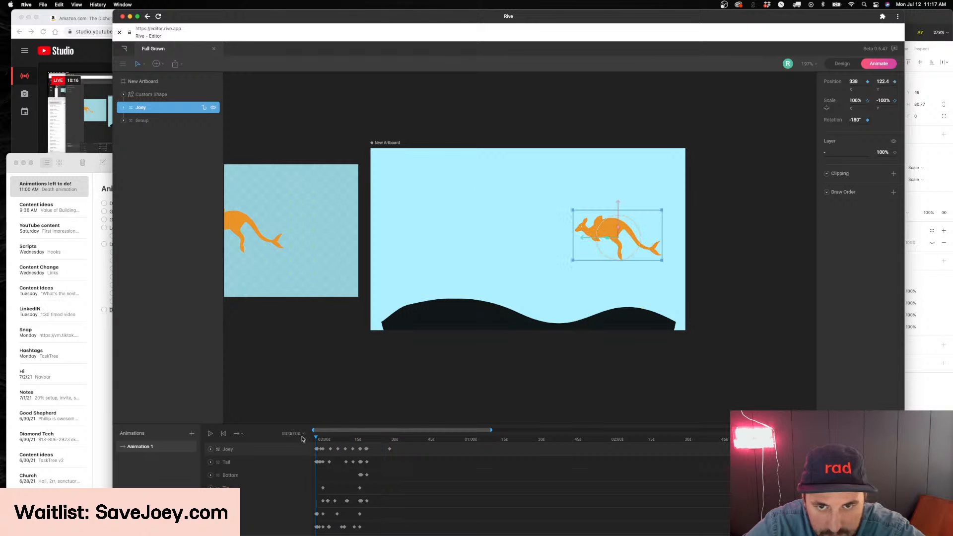
click(368, 441)
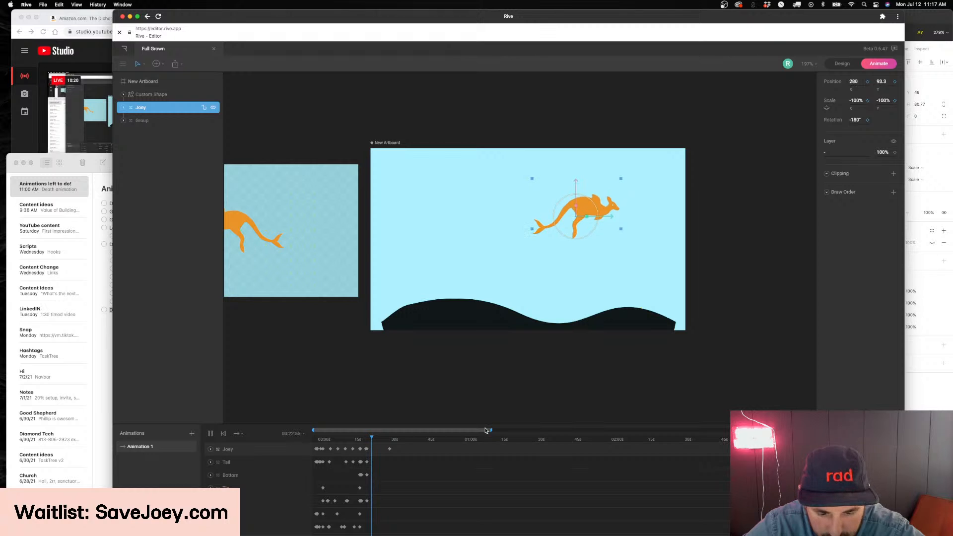
drag(377, 439, 396, 449)
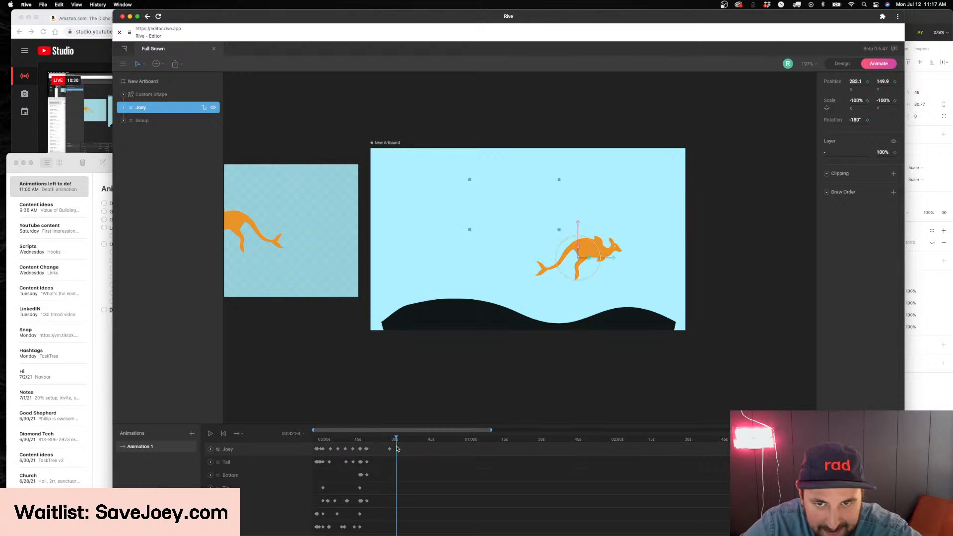
click(316, 441)
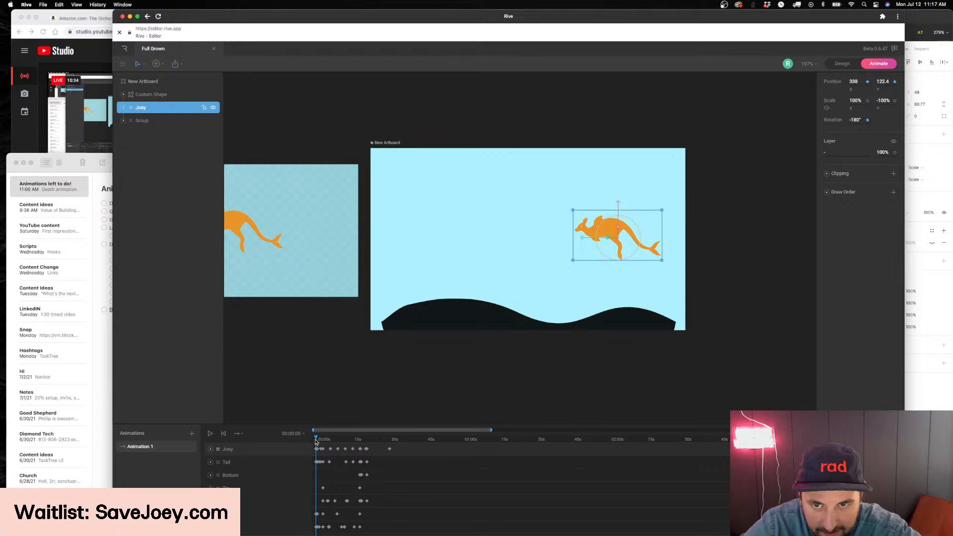
click(399, 440)
drag(318, 441, 390, 437)
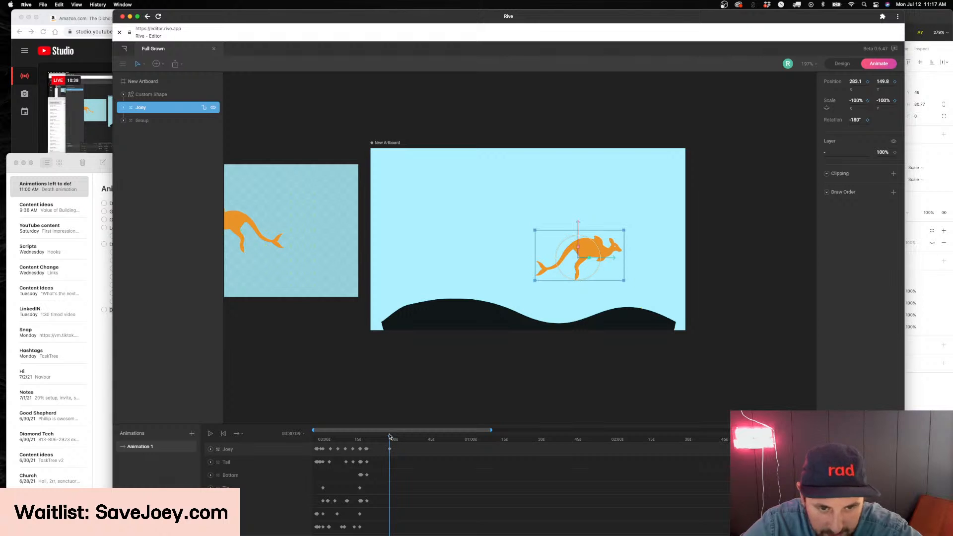
Expand Joey's keyed properties, place the playhead on the last position keyframe at 00:30:10 and select Joey for a closer look
scroll(630, 248, up, 5)
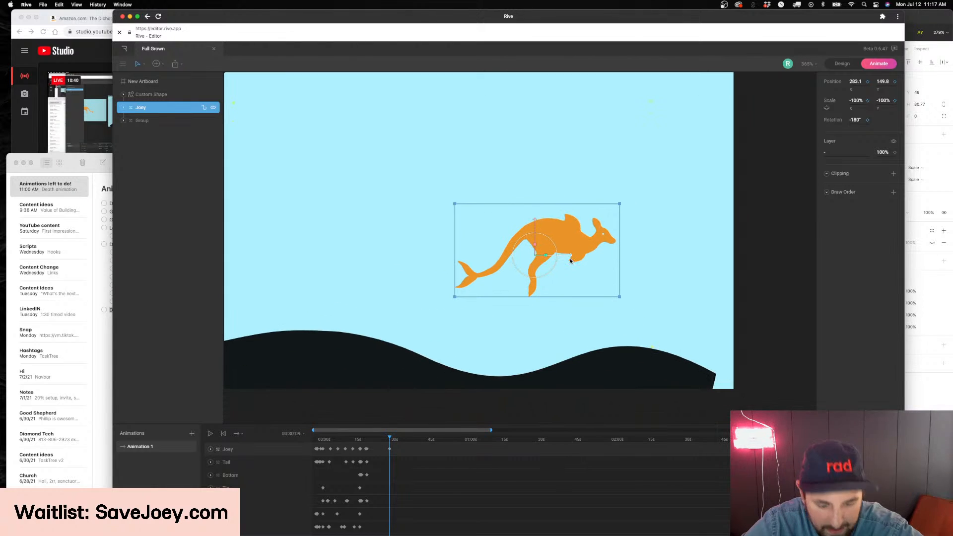
scroll(571, 261, up, 1)
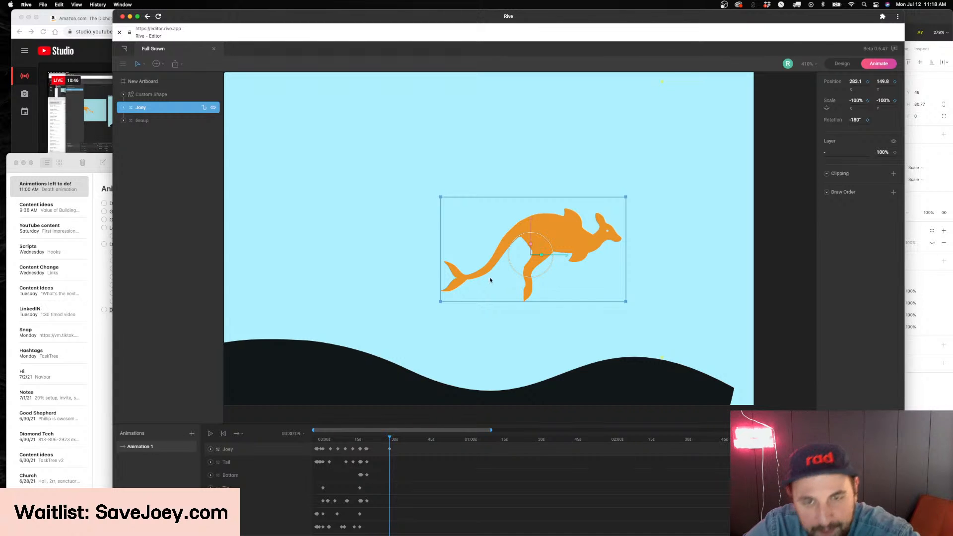
scroll(494, 277, down, 2)
scroll(500, 274, up, 3)
scroll(500, 276, up, 1)
mouse_move(389, 438)
mouse_down()
mouse_move(353, 441)
mouse_move(389, 440)
mouse_up()
click(211, 449)
drag(491, 430, 368, 431)
click(561, 439)
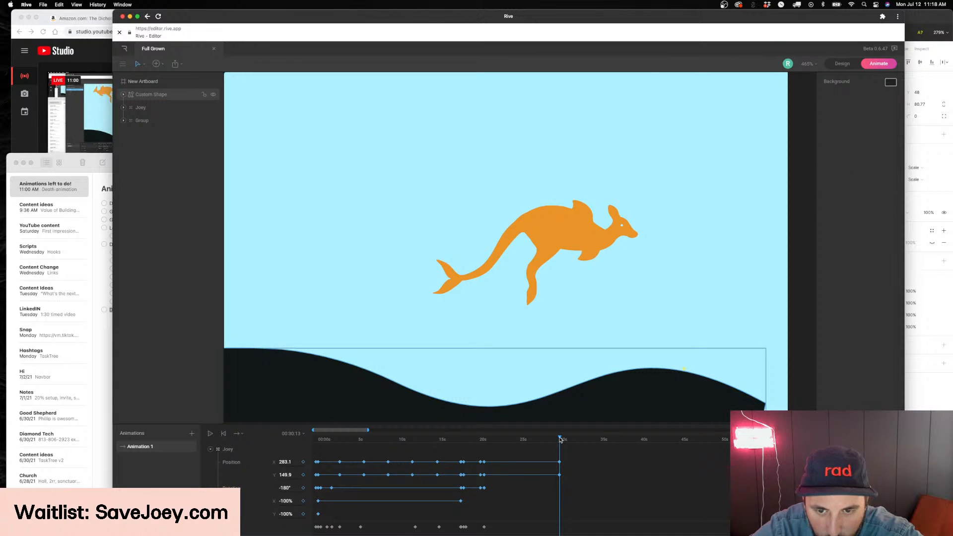
drag(560, 440, 559, 439)
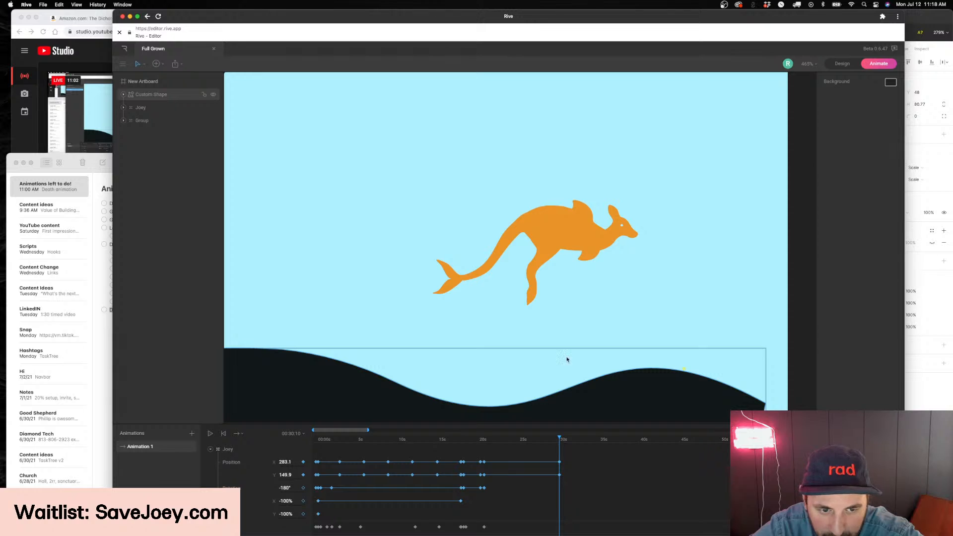
click(550, 216)
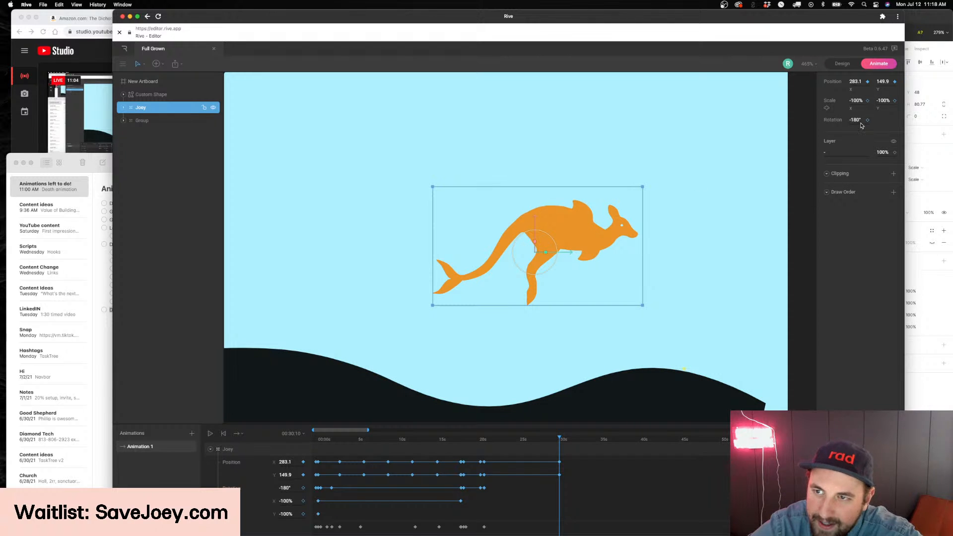
scroll(642, 158, right, 3)
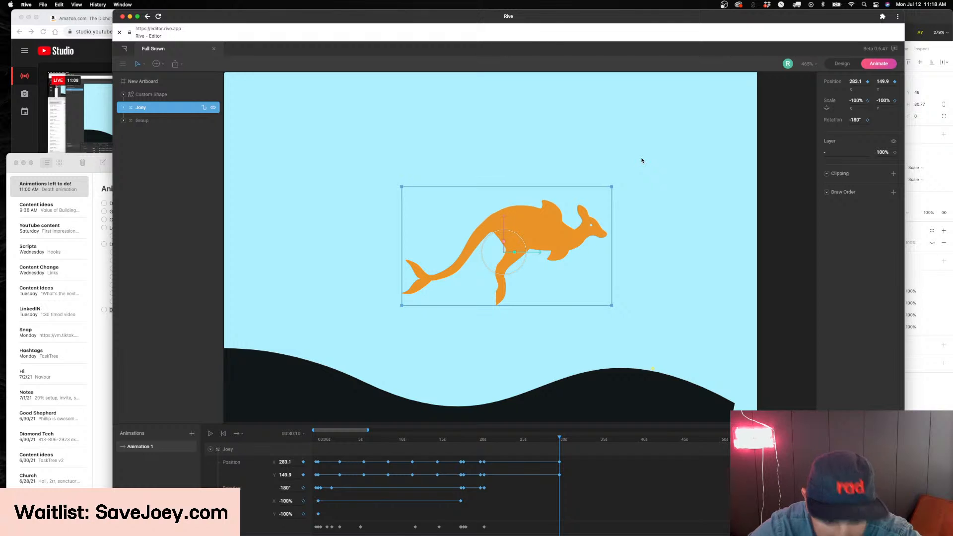
Switch to Figma, return to the Finals page and find the collection of Joey accessory designs
click(927, 354)
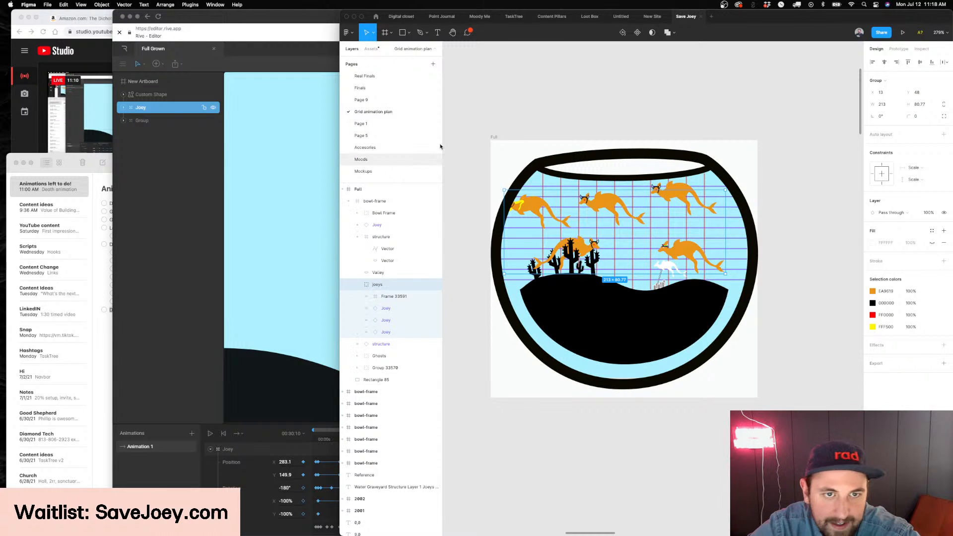
click(397, 90)
scroll(521, 164, down, 8)
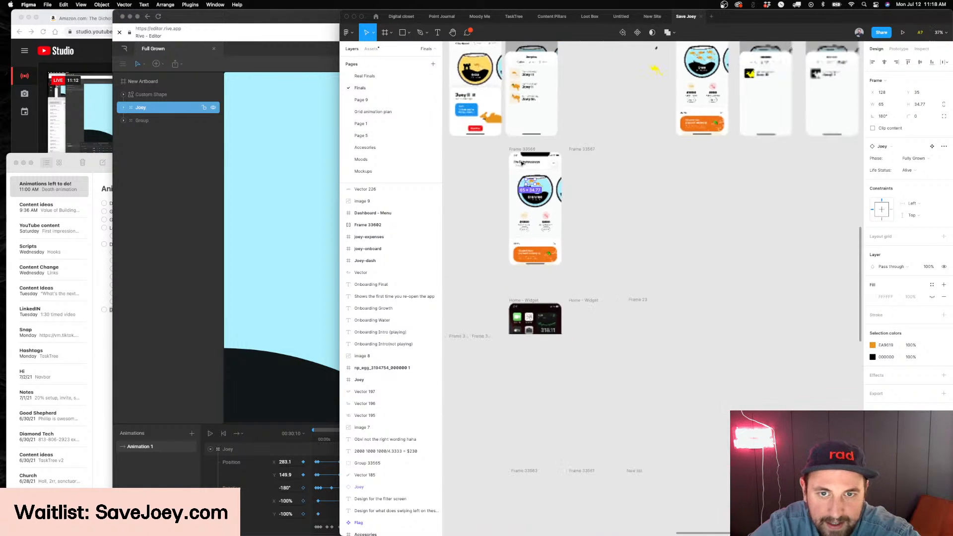
scroll(521, 163, left, 15)
scroll(521, 164, up, 4)
scroll(521, 164, left, 10)
scroll(522, 164, down, 8)
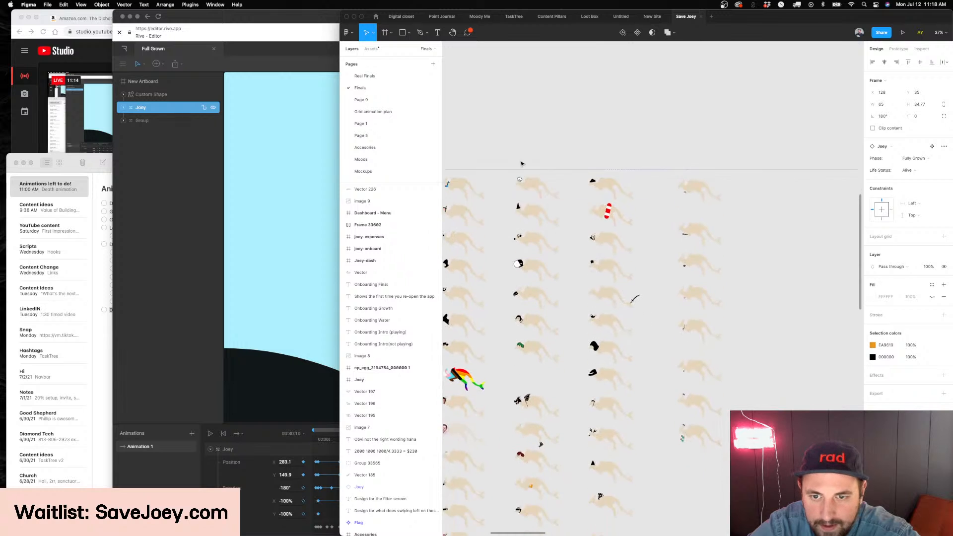
scroll(522, 164, left, 4)
scroll(521, 164, down, 7)
scroll(536, 178, left, 3)
scroll(631, 262, up, 5)
scroll(552, 237, up, 8)
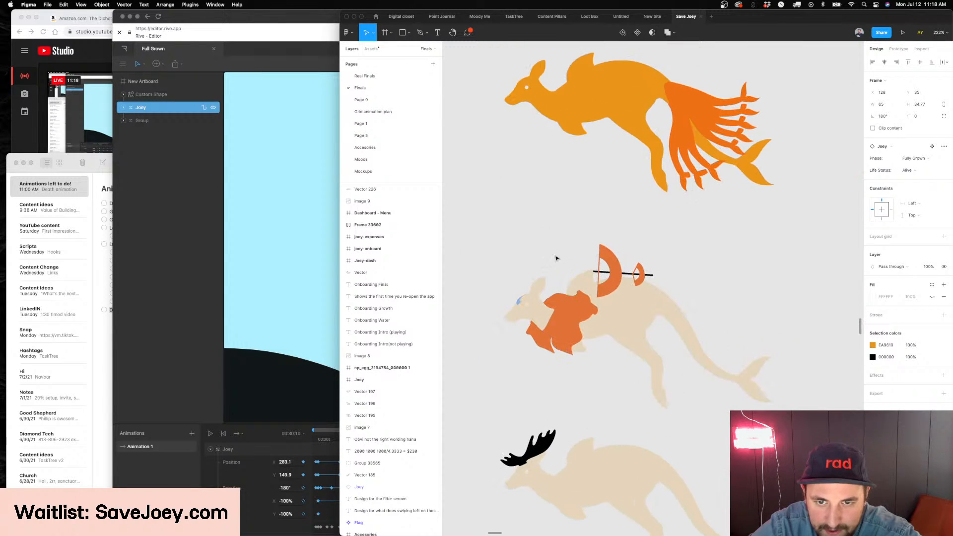
Examine the Joey with the orange outfit and blue forehead mark up close, and browse the accessory variants below it
scroll(563, 249, down, 3)
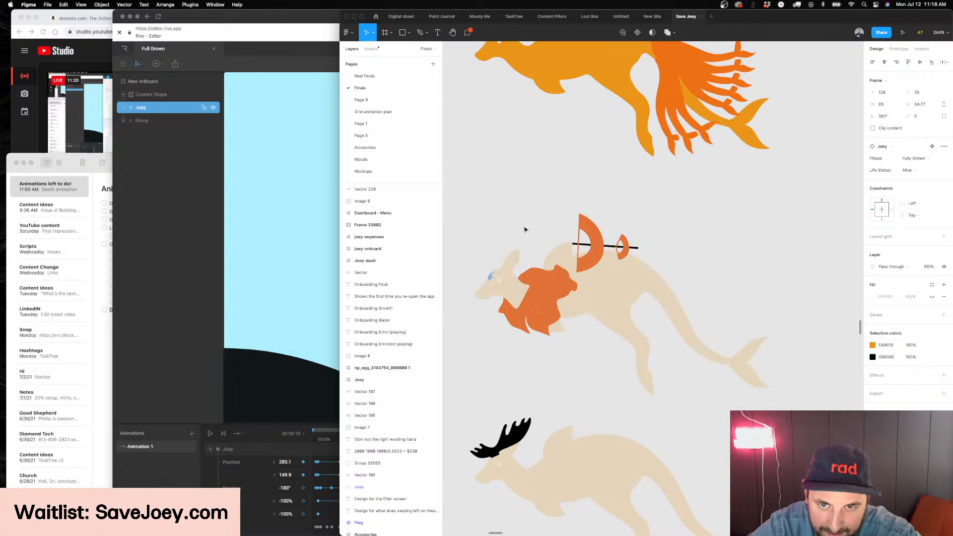
scroll(517, 227, up, 2)
scroll(546, 298, up, 2)
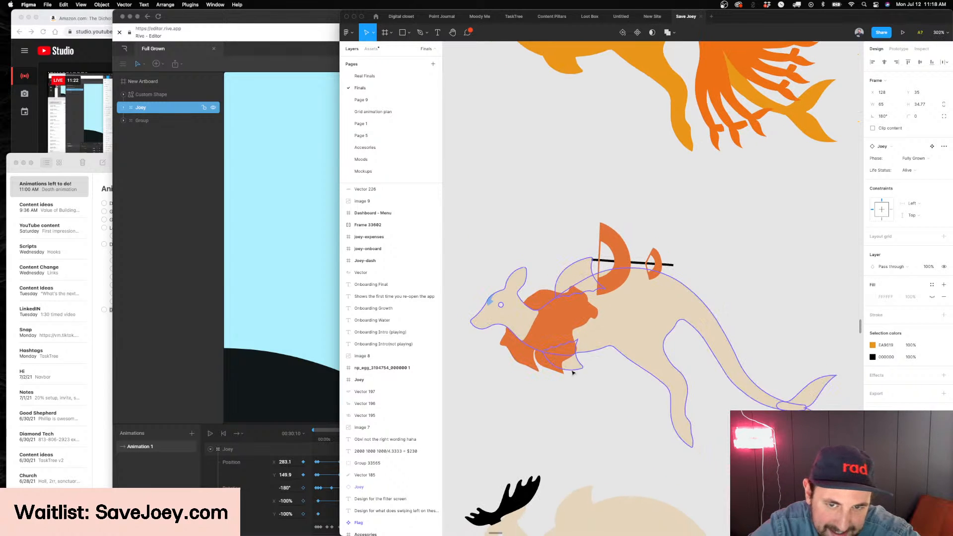
scroll(461, 314, up, 5)
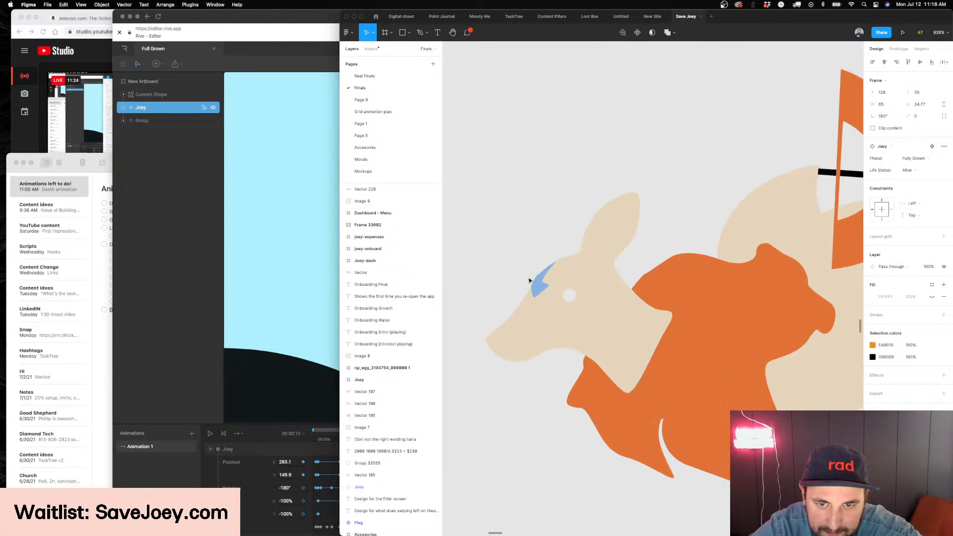
scroll(502, 269, down, 5)
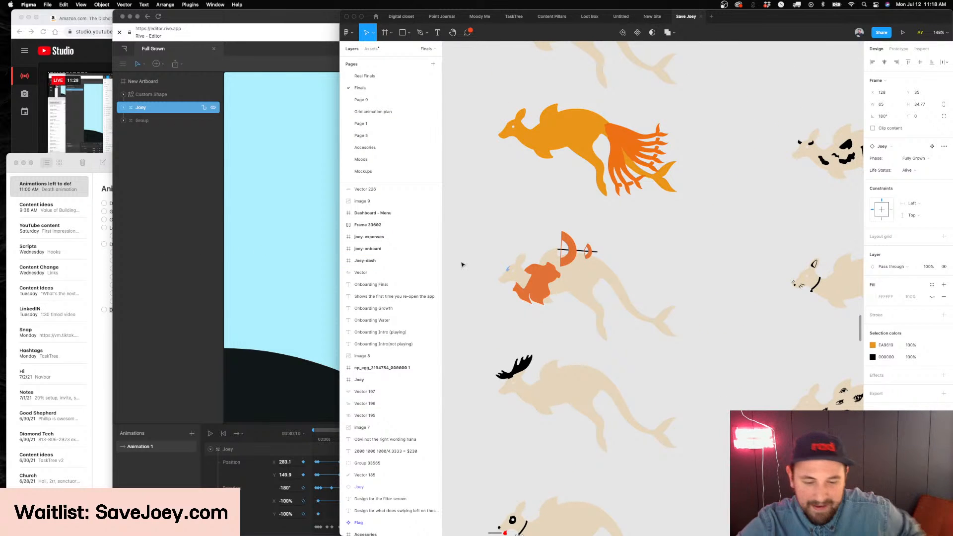
scroll(627, 298, down, 15)
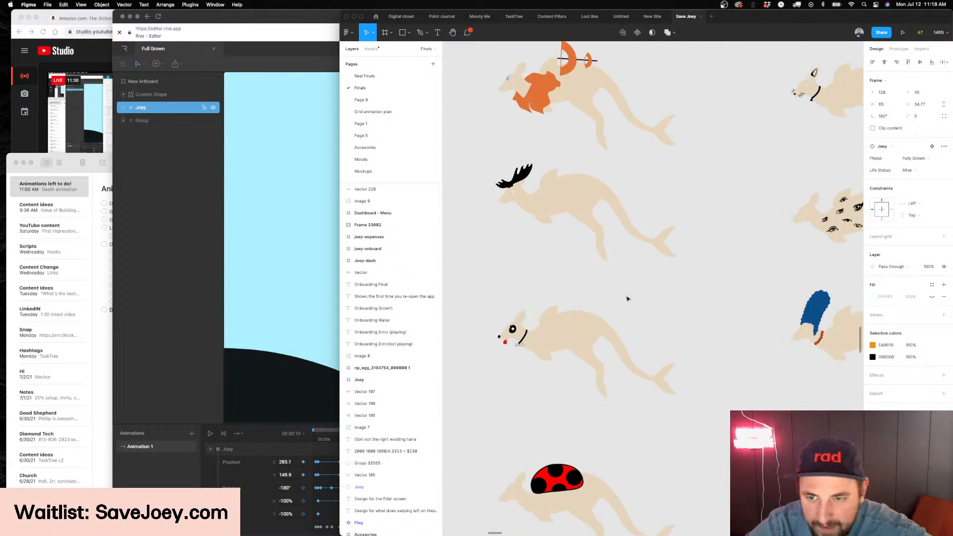
scroll(627, 298, down, 3)
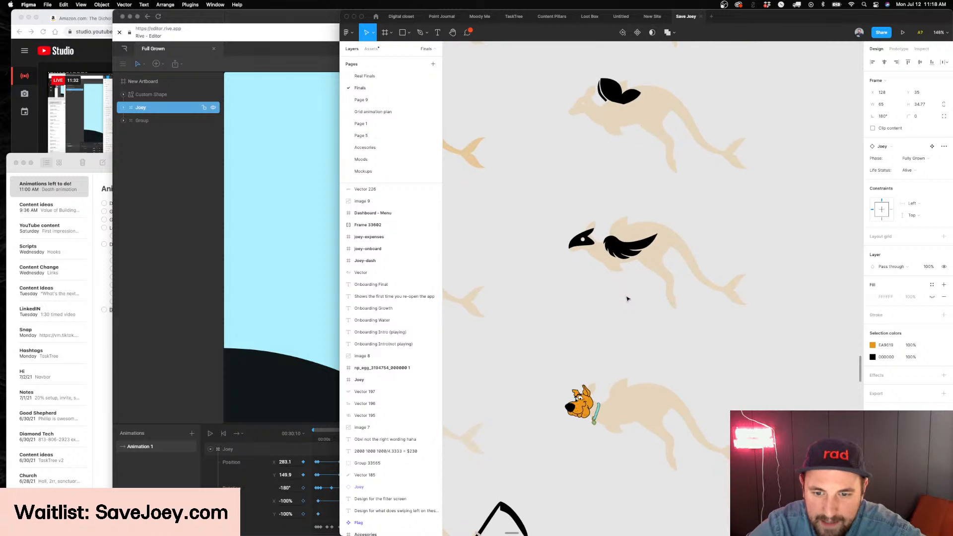
Examine the Joey design with the Scooby-Doo head and teal collar up close
scroll(637, 432, up, 1)
scroll(596, 424, up, 3)
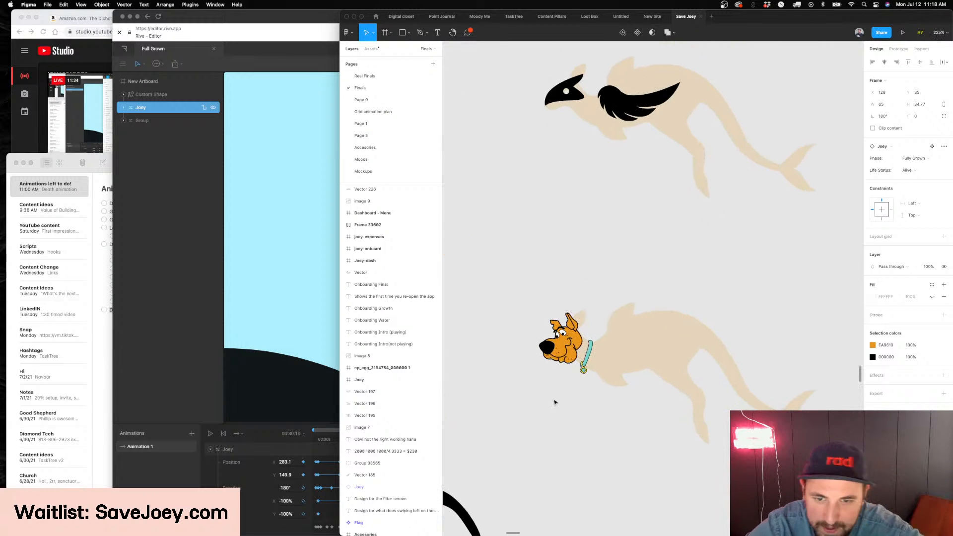
scroll(556, 398, up, 10)
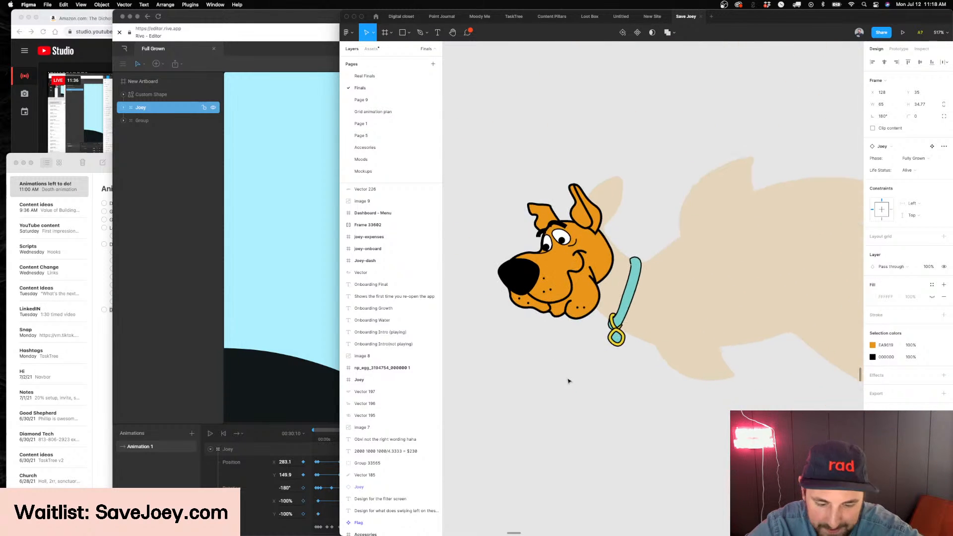
scroll(568, 380, up, 2)
scroll(568, 379, down, 2)
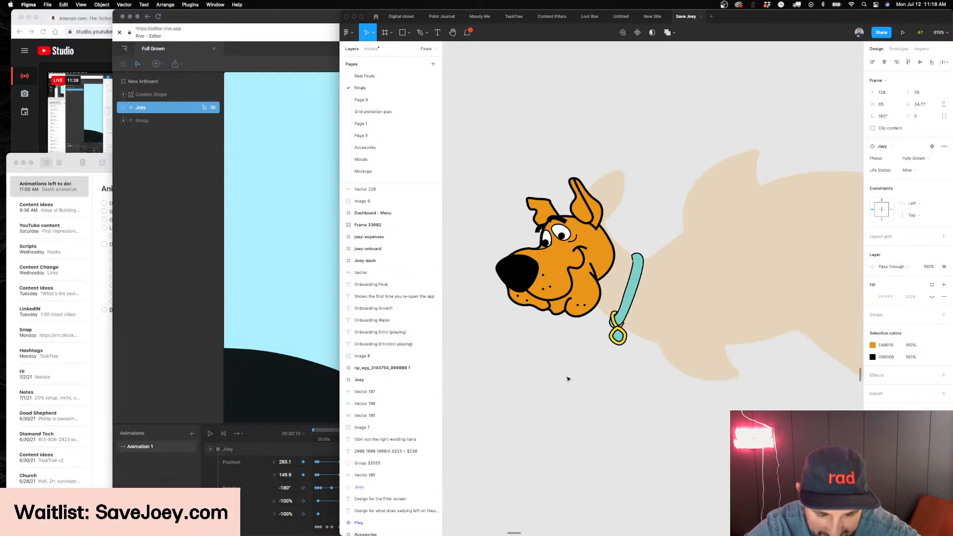
scroll(569, 379, down, 6)
scroll(492, 360, up, 4)
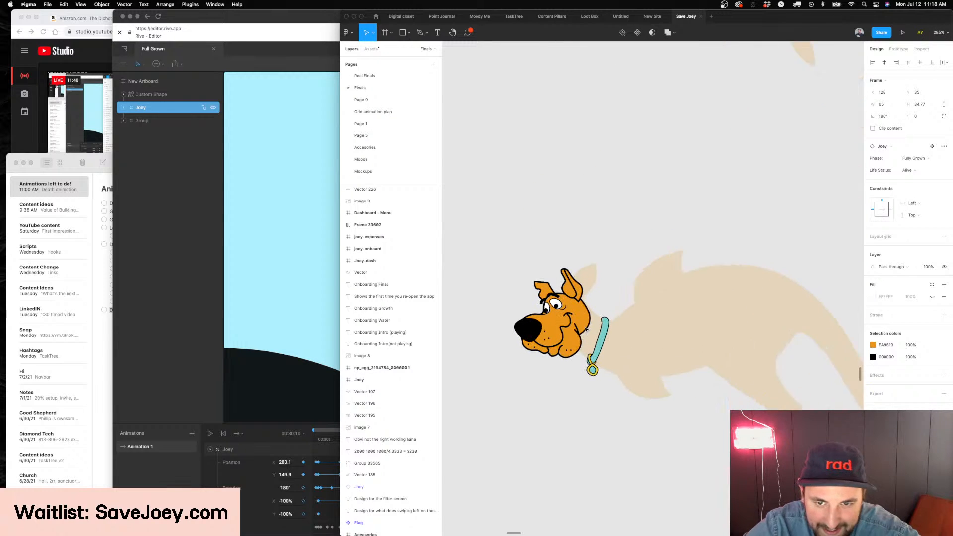
Try removing the small muzzle-dot ellipses from the Scooby-Doo head accessory
super+click(538, 333)
scroll(537, 333, up, 3)
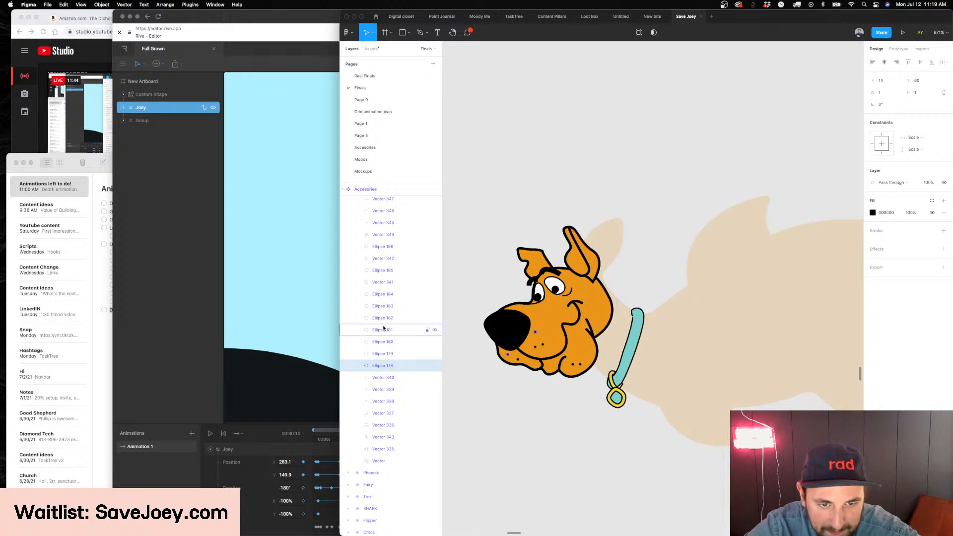
shift+click(391, 295)
key(Delete)
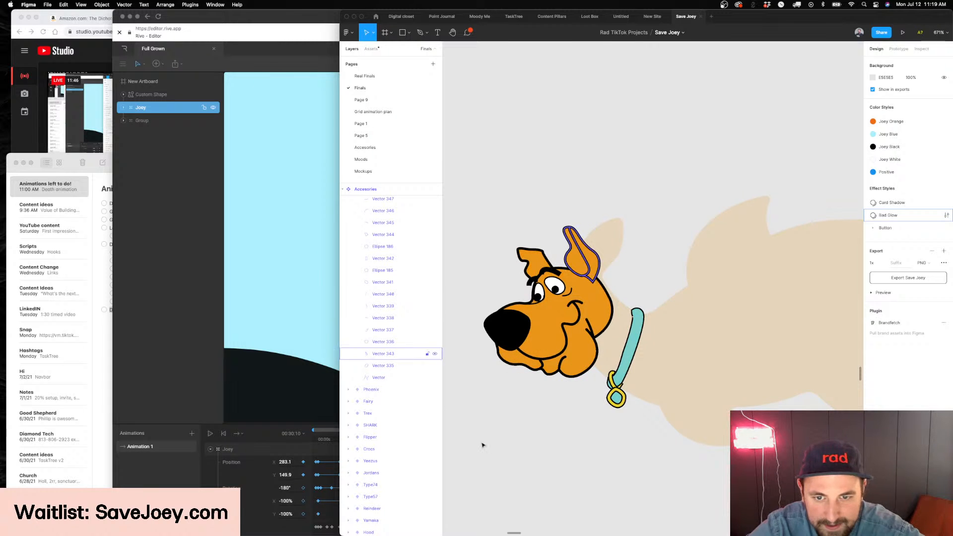
Try shifting the black nose on the Scooby-Doo head, and undo the recent edits to the accessory
scroll(483, 445, down, 3)
scroll(484, 377, up, 5)
click(504, 362)
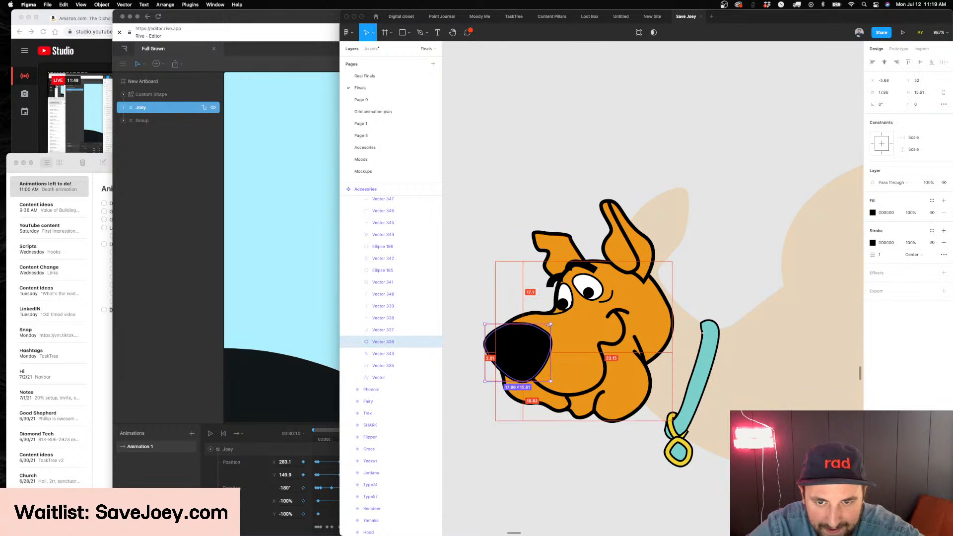
drag(529, 356, 524, 361)
key(Escape)
key(super+z)
key(super+z)
key(super+z)
key(super+z)
key(super+z)
scroll(580, 488, down, 5)
Switch to Rive and play and scrub Animation 1 to review Joey's last position keyframes up to 00:30:10
click(278, 349)
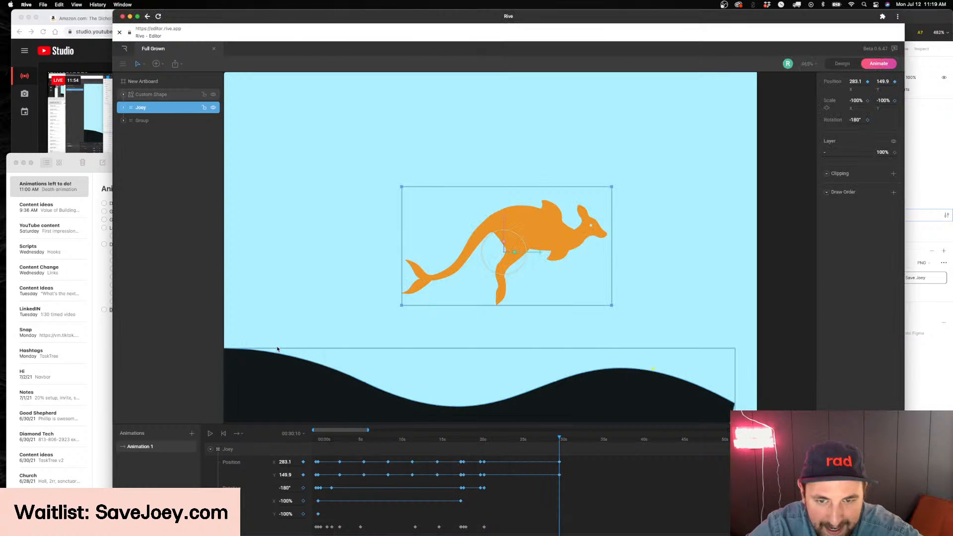
mouse_move(556, 441)
mouse_down()
mouse_move(543, 441)
mouse_move(561, 442)
mouse_up()
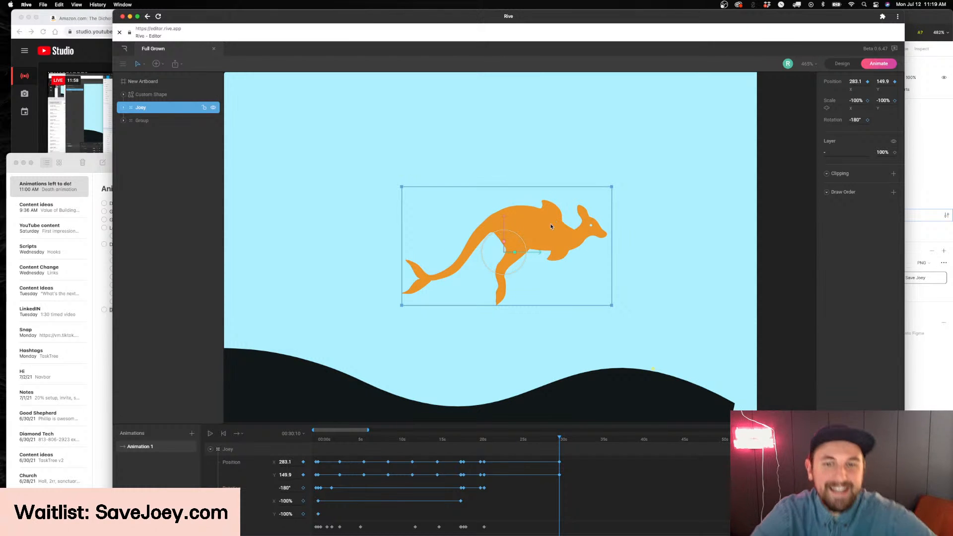
drag(537, 254, 535, 253)
key(super+z)
drag(390, 439, 380, 439)
drag(536, 201, 525, 201)
key(space)
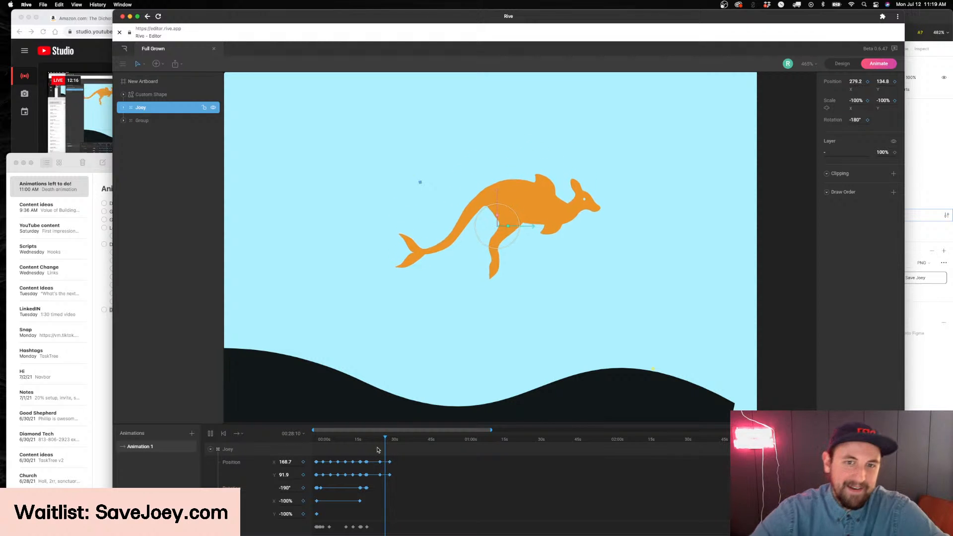
click(390, 440)
drag(390, 440, 390, 441)
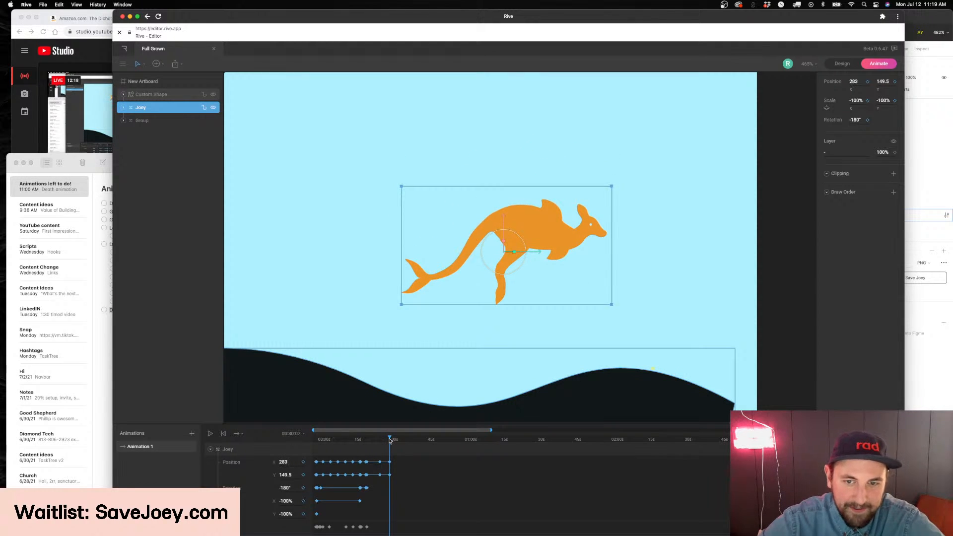
drag(493, 429, 385, 430)
drag(499, 441, 502, 439)
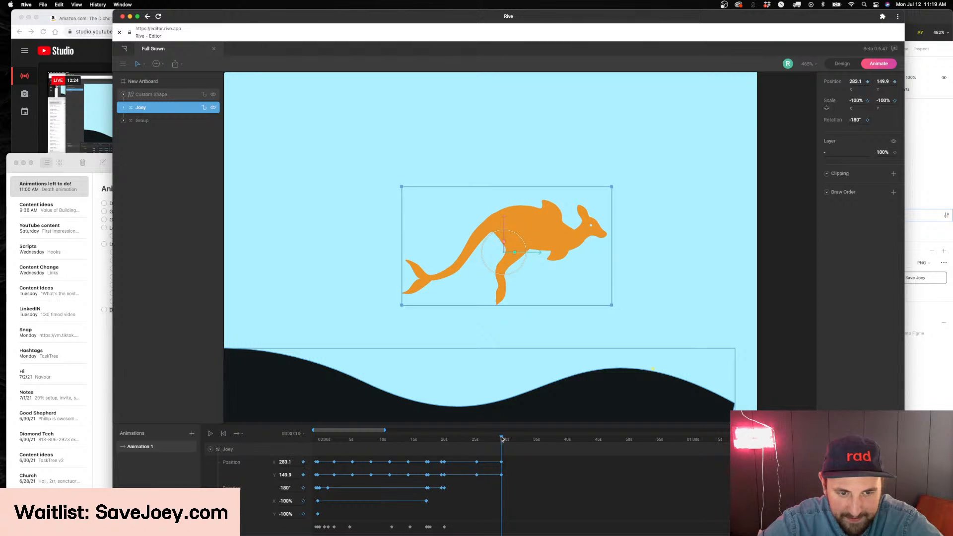
Search Google for "scooby doo owner" in a new Chrome tab
click(100, 127)
key(super+t)
text(sc)
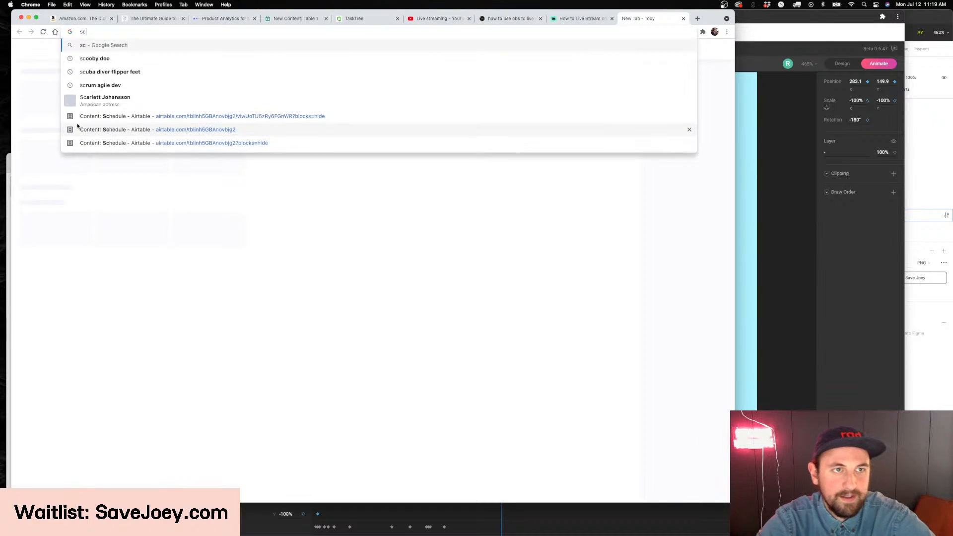
text(ooby doo o)
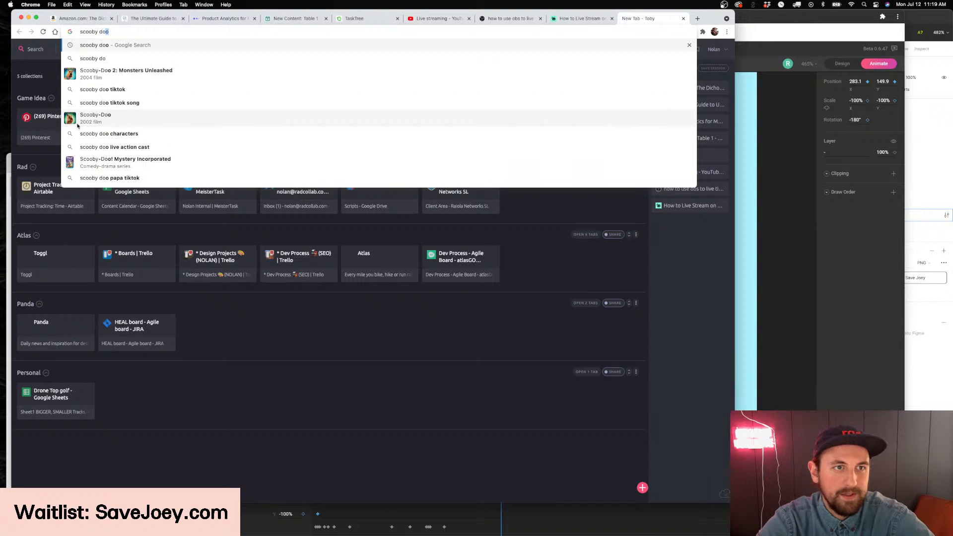
text(wner)
key(Return)
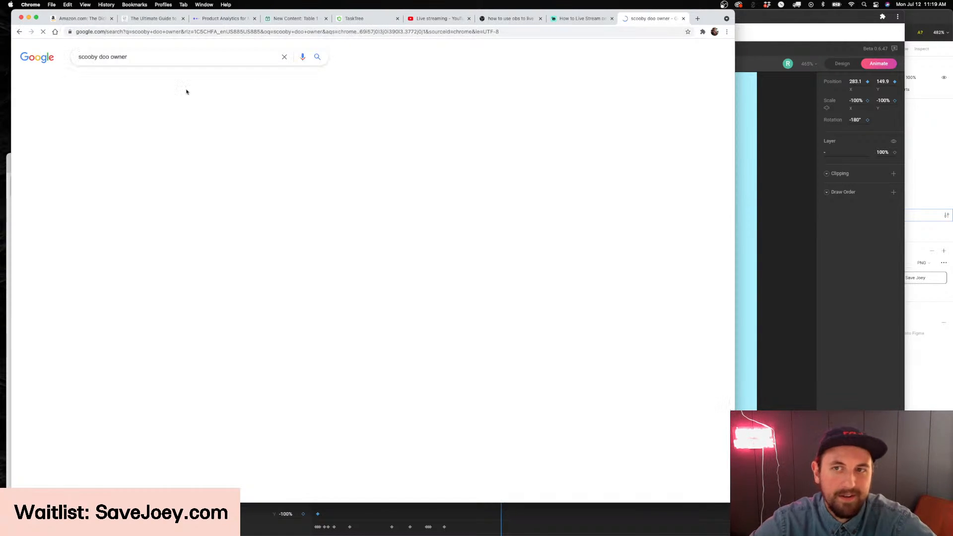
Refine the web search to "scooby doo cartoon owner"
click(167, 54)
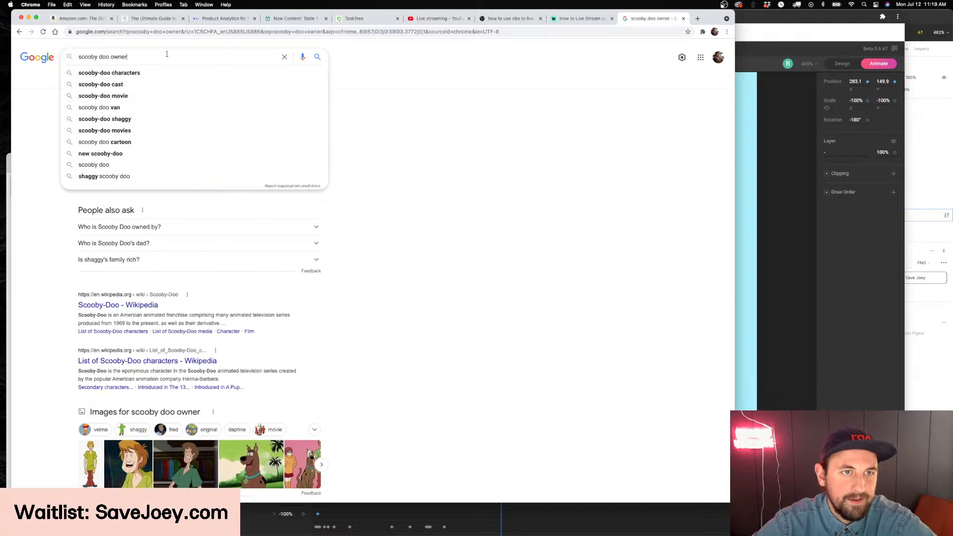
text(cartoon)
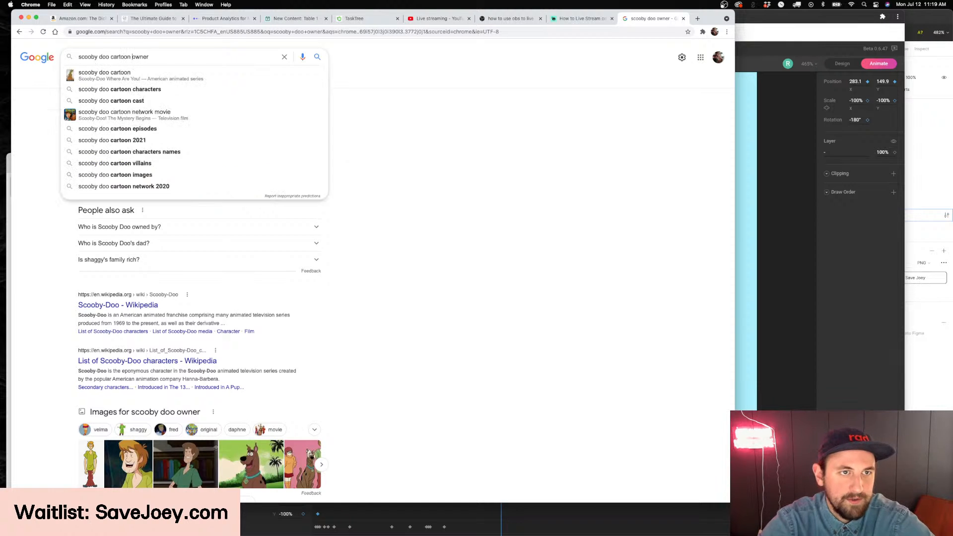
key(Return)
Search for "scooby doo cartoon producer" and read the show's information on producers, networks and creators
double_click(148, 56)
text(producer)
key(Return)
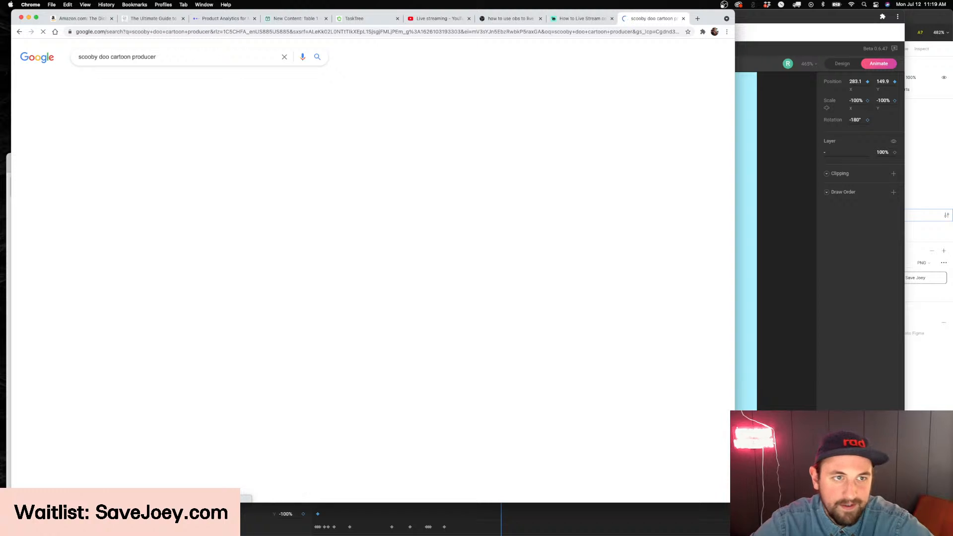
scroll(542, 206, down, 2)
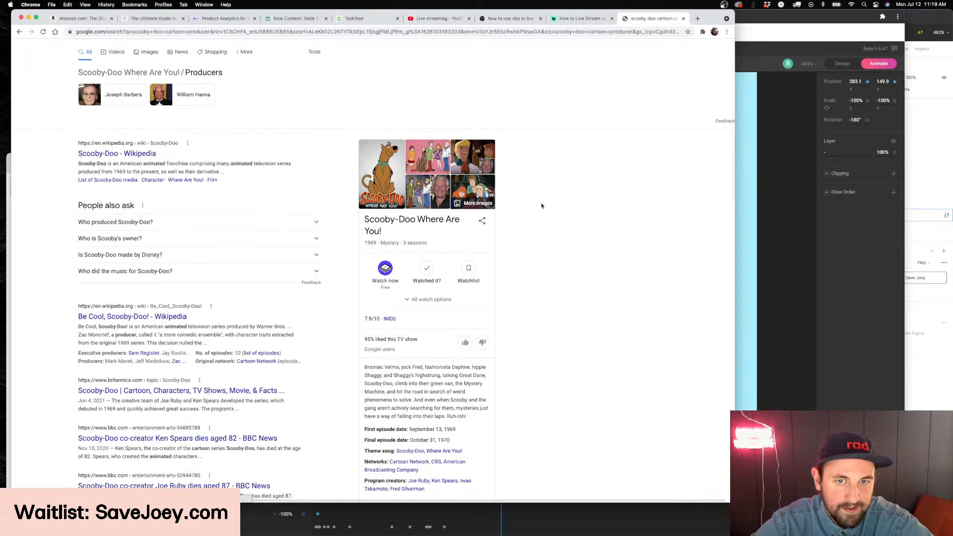
scroll(475, 328, down, 1)
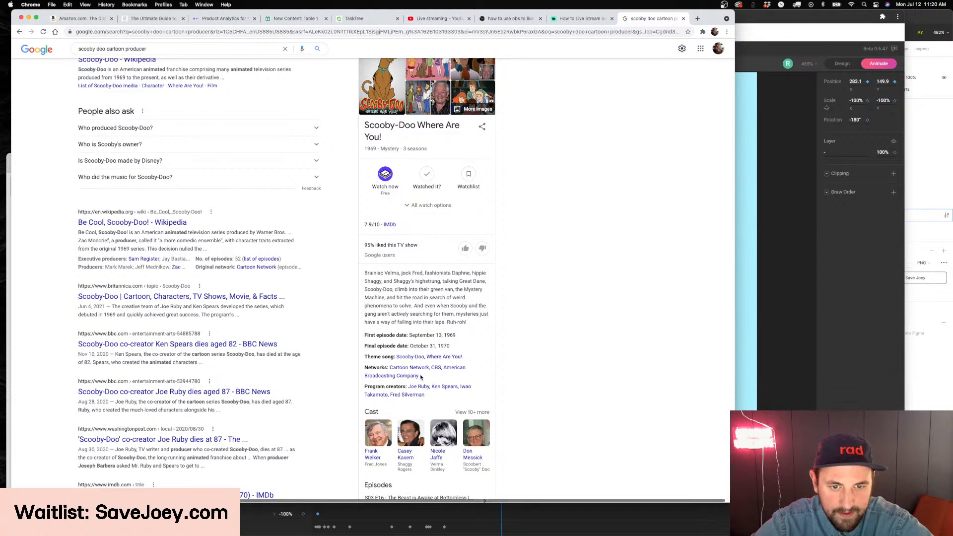
scroll(418, 371, down, 4)
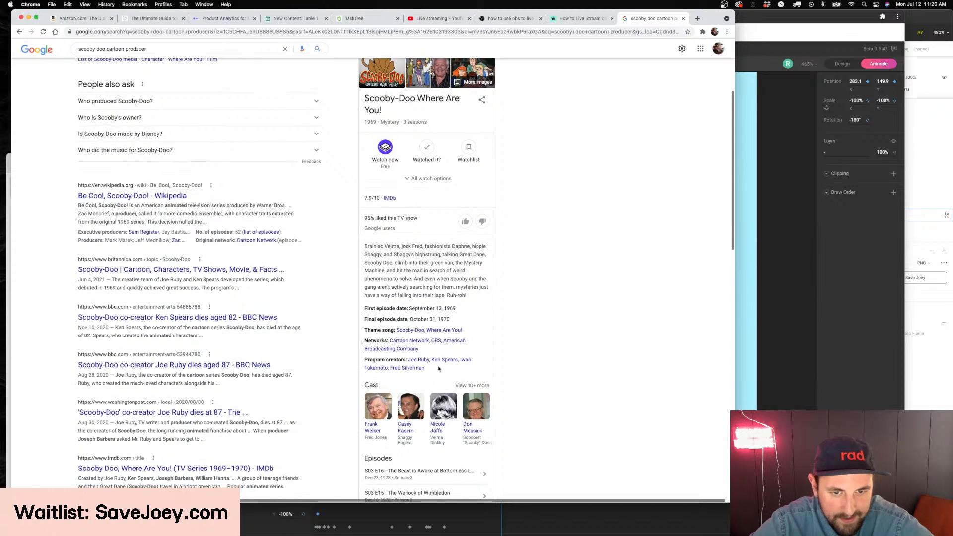
Return to Rive, spread out the timeline and key the Leg's rotation at -15° at 00:22:51
click(807, 379)
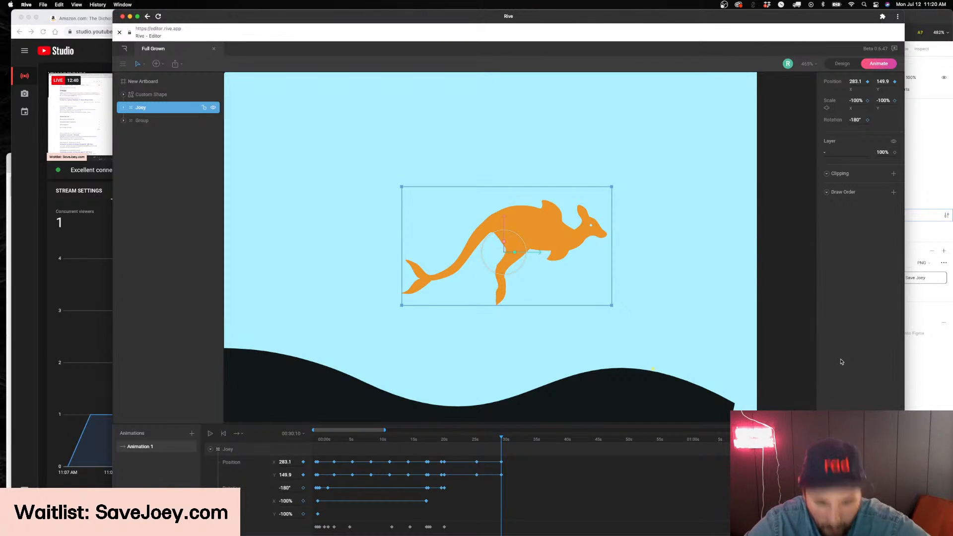
mouse_move(493, 442)
mouse_down()
mouse_move(456, 442)
mouse_move(502, 446)
mouse_move(478, 445)
mouse_up()
drag(385, 430, 353, 428)
drag(596, 439, 595, 441)
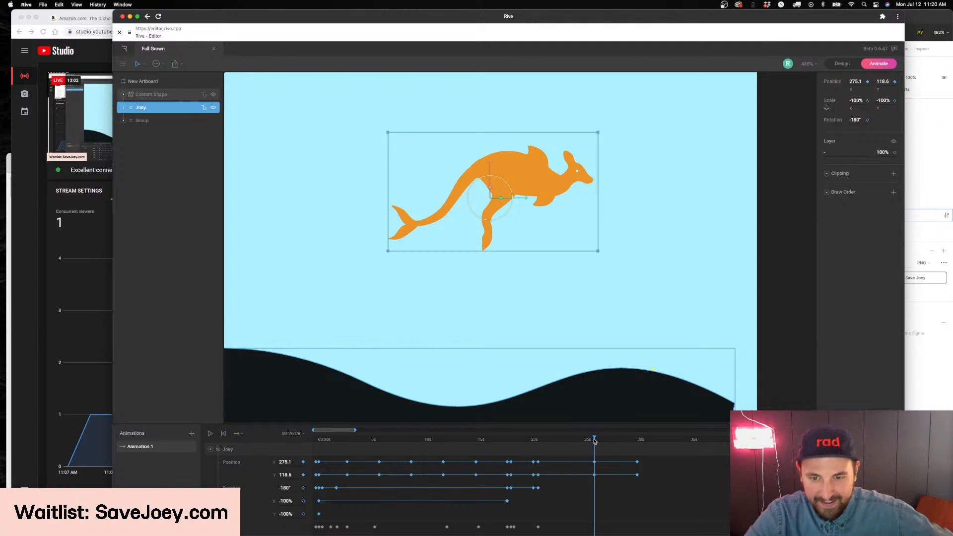
drag(595, 442, 559, 444)
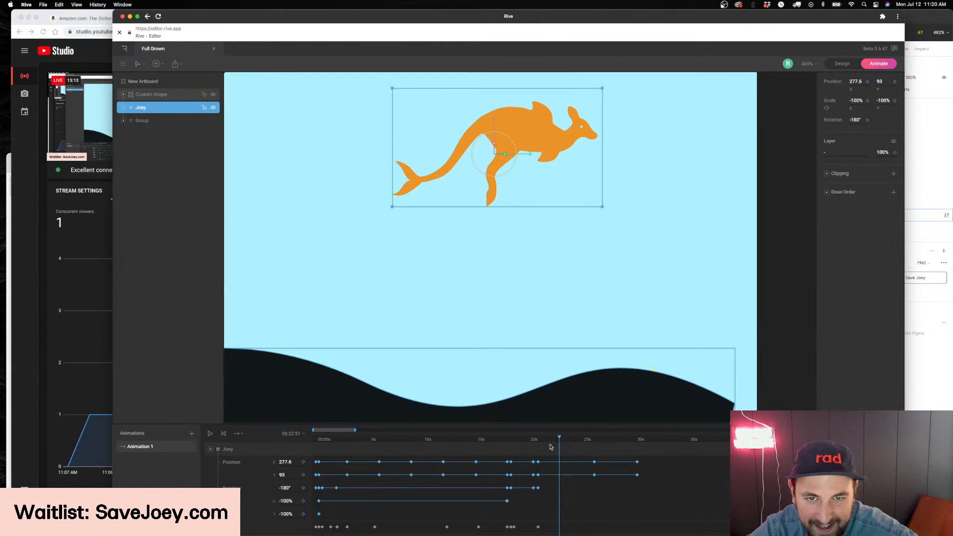
double_click(507, 147)
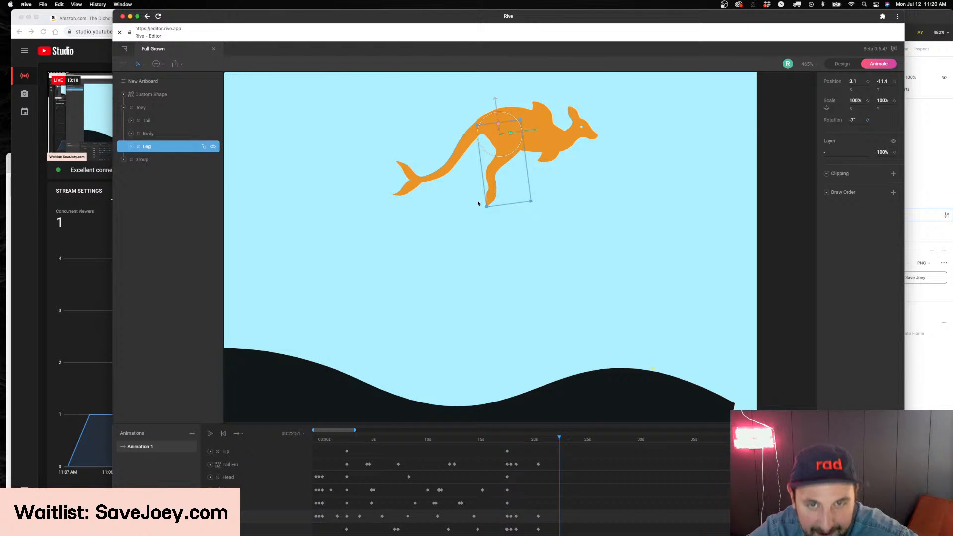
drag(853, 120, 855, 125)
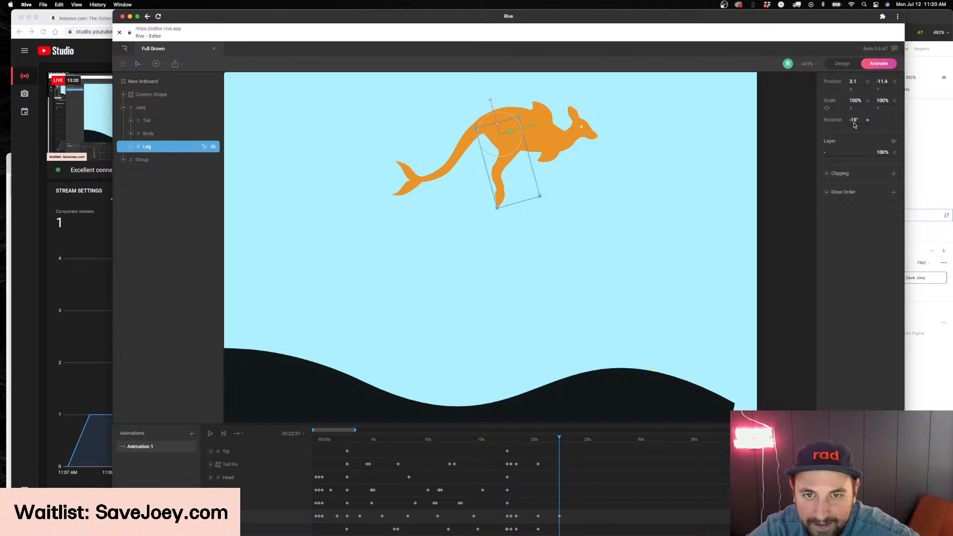
Copy the Leg's keyframe from just after 20 seconds and paste it at about 00:24:39
drag(539, 442, 579, 441)
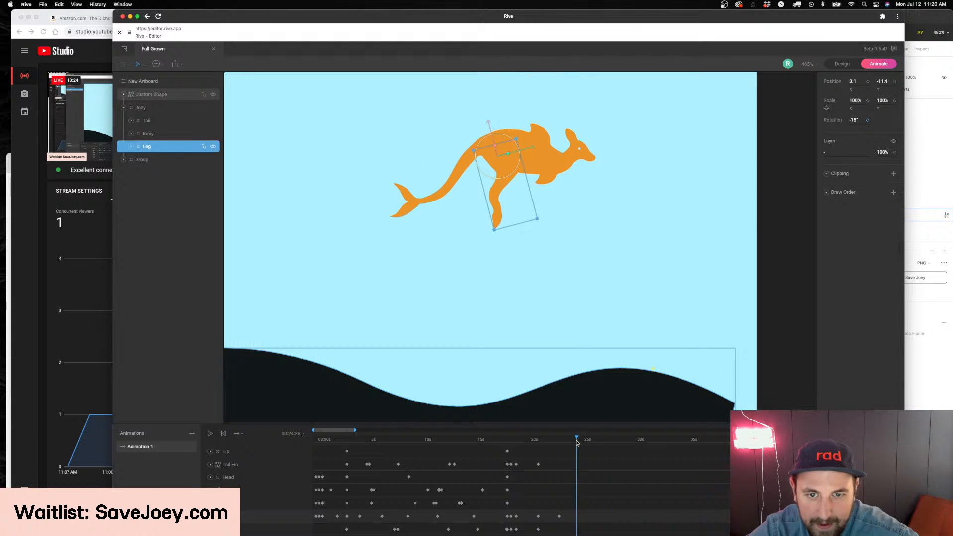
click(539, 517)
key(super+c)
key(super+v)
Key the Tail's rotation at 20° at 00:22:53
mouse_move(578, 439)
mouse_down()
mouse_move(542, 446)
mouse_move(560, 445)
mouse_up()
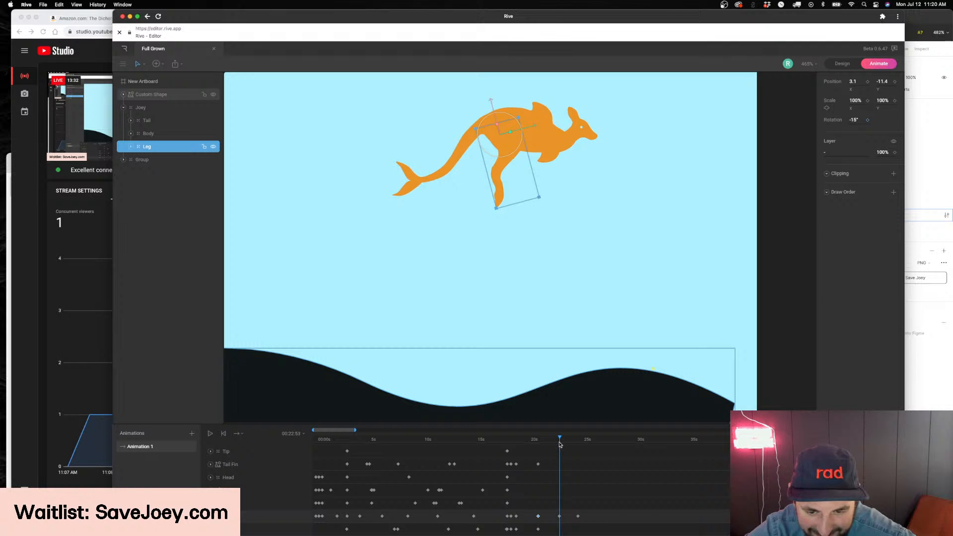
click(456, 153)
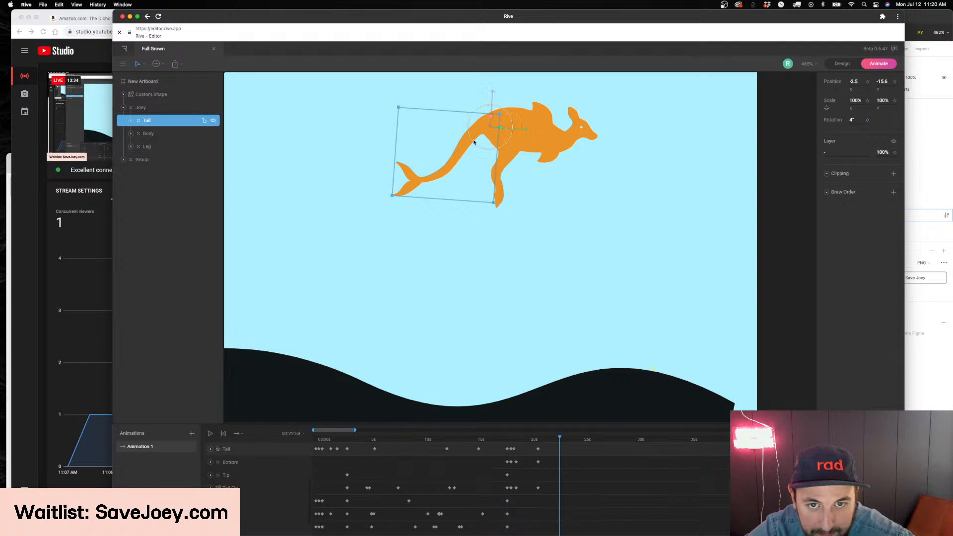
drag(852, 118, 853, 114)
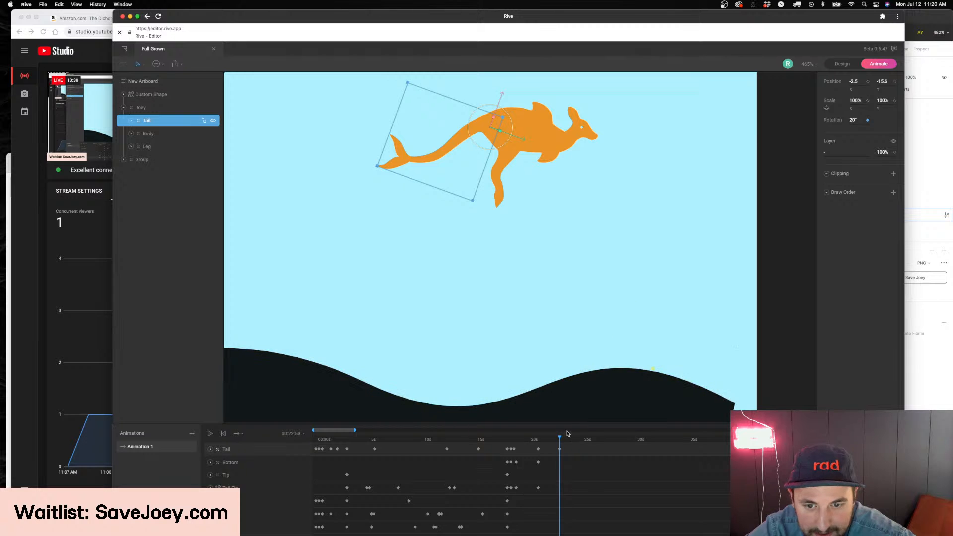
Copy the Tail's keyframe from just after 20 seconds and paste it at 00:24:39
drag(559, 438, 579, 440)
scroll(572, 463, down, 2)
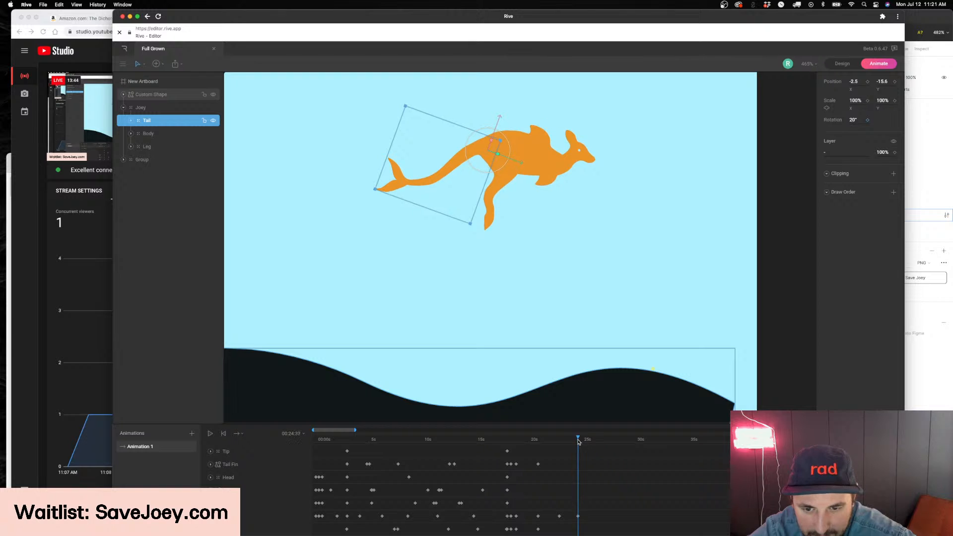
scroll(545, 457, up, 3)
click(539, 472)
key(super+c)
key(super+v)
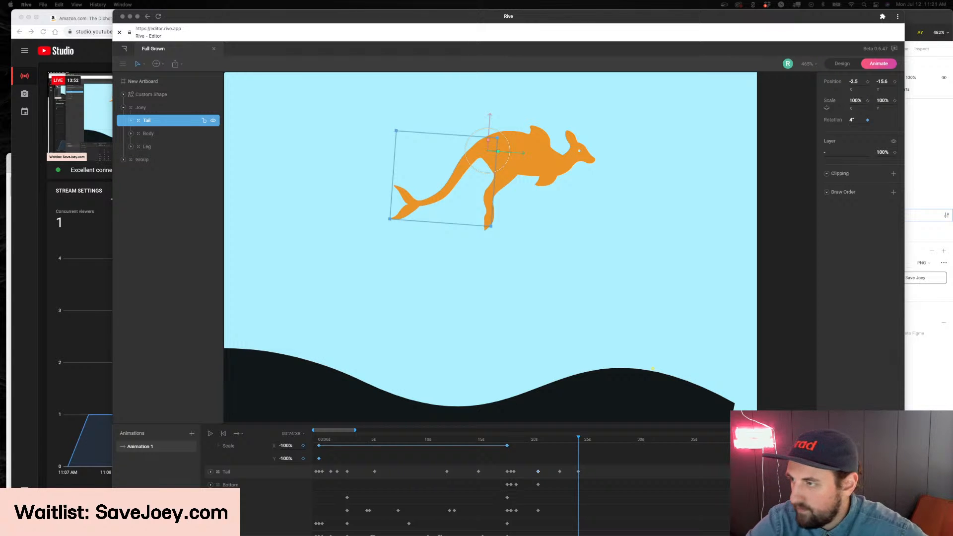
Preview the motion and key the Tail's rotation at -2° at 00:26:17
click(547, 526)
key(space)
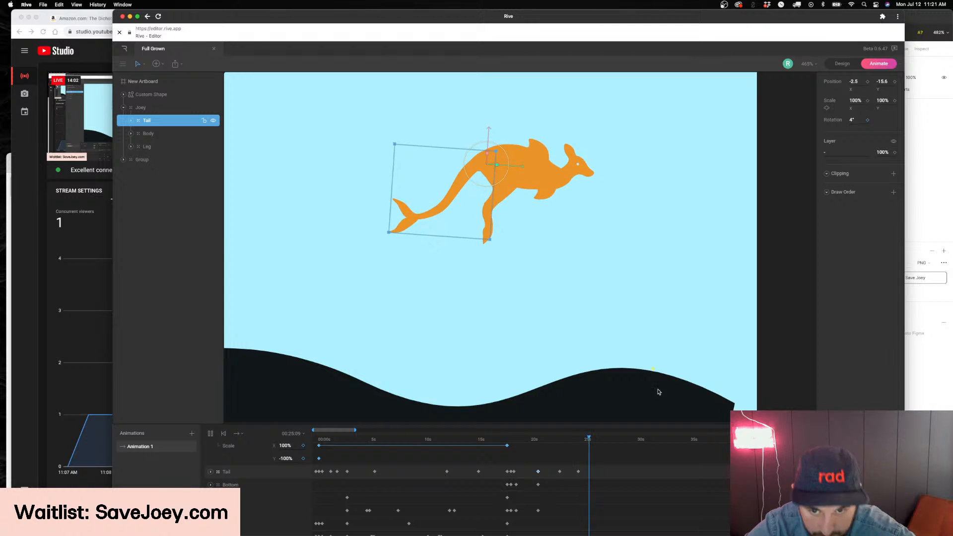
mouse_move(587, 439)
mouse_down()
mouse_move(563, 443)
mouse_move(596, 443)
mouse_up()
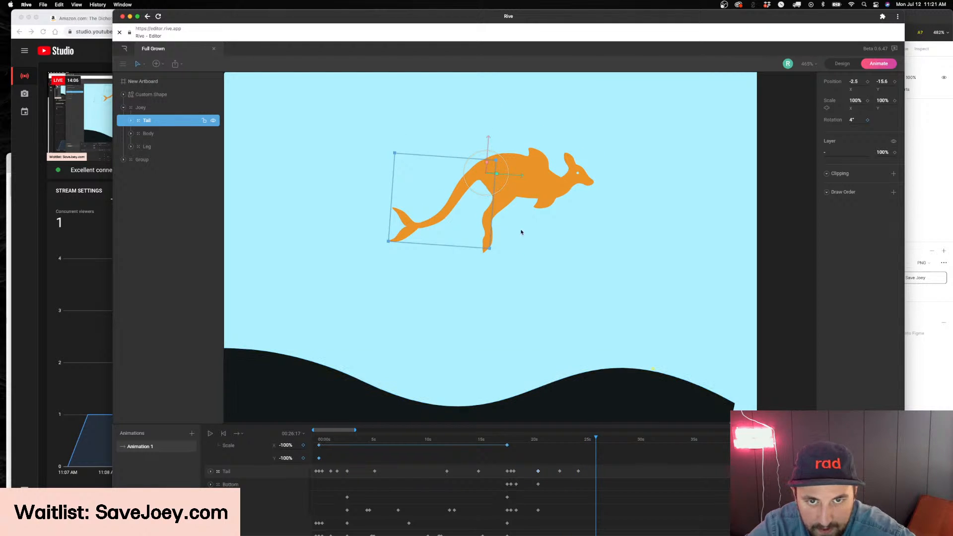
drag(853, 119, 852, 126)
key(space)
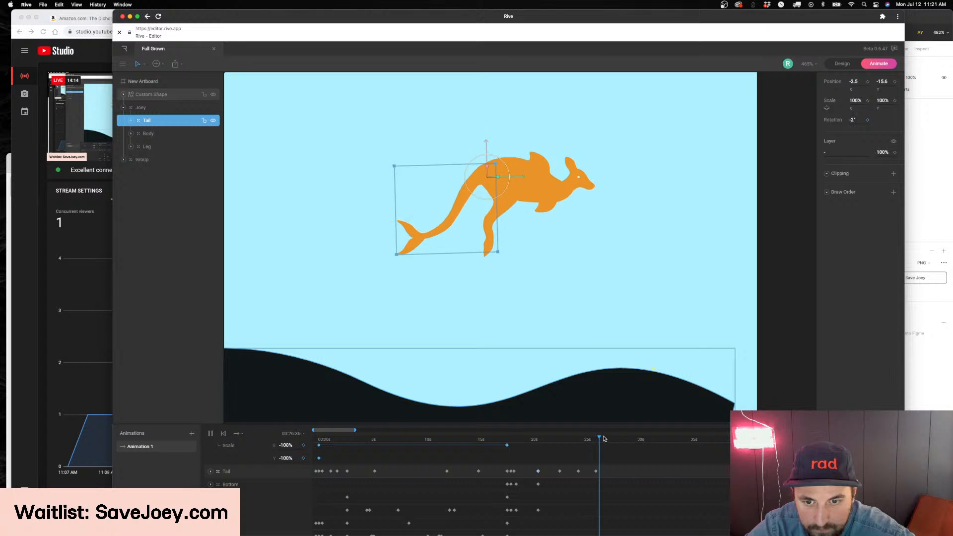
Paste the Tail's 20° rotation keyframe at 00:30:10
scroll(603, 461, down, 3)
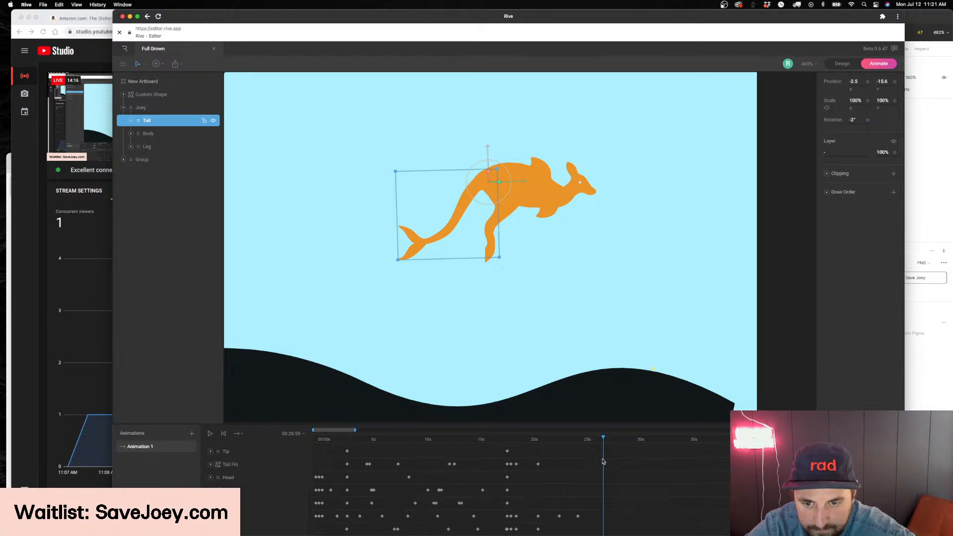
scroll(603, 442, up, 3)
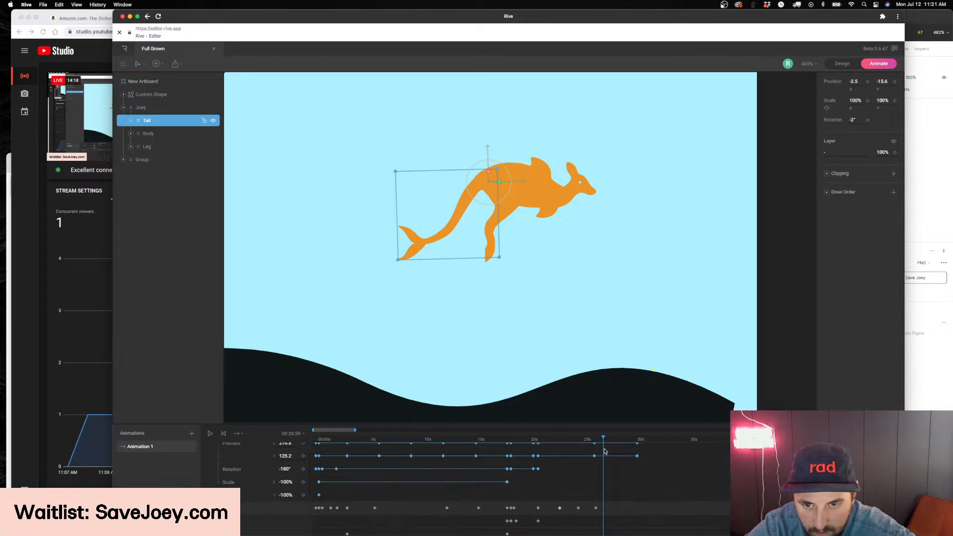
drag(603, 440, 638, 442)
key(super+v)
scroll(601, 510, down, 2)
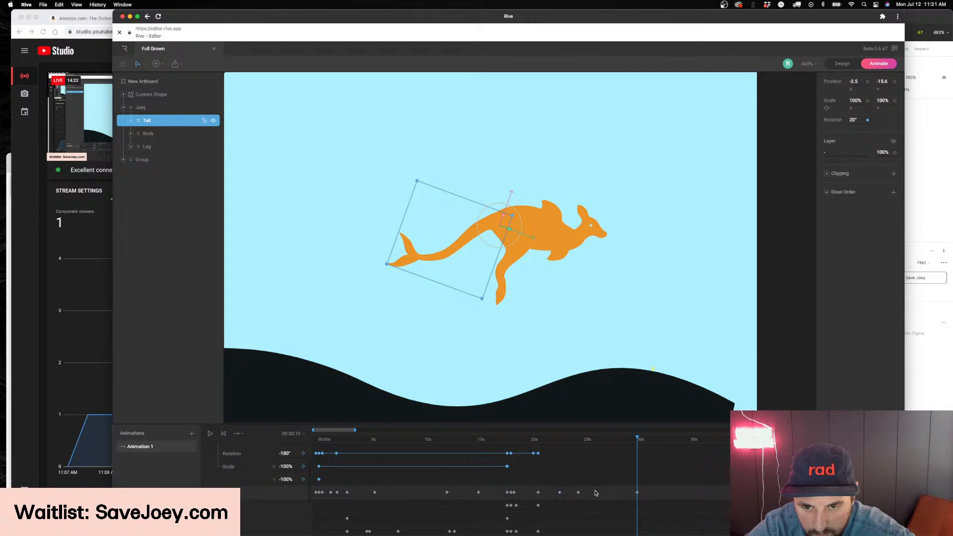
Move the Tail's -2° keyframe to about 00:27 and the preceding Tail keyframe slightly later, and preview the motion
click(596, 493)
drag(596, 494, 604, 493)
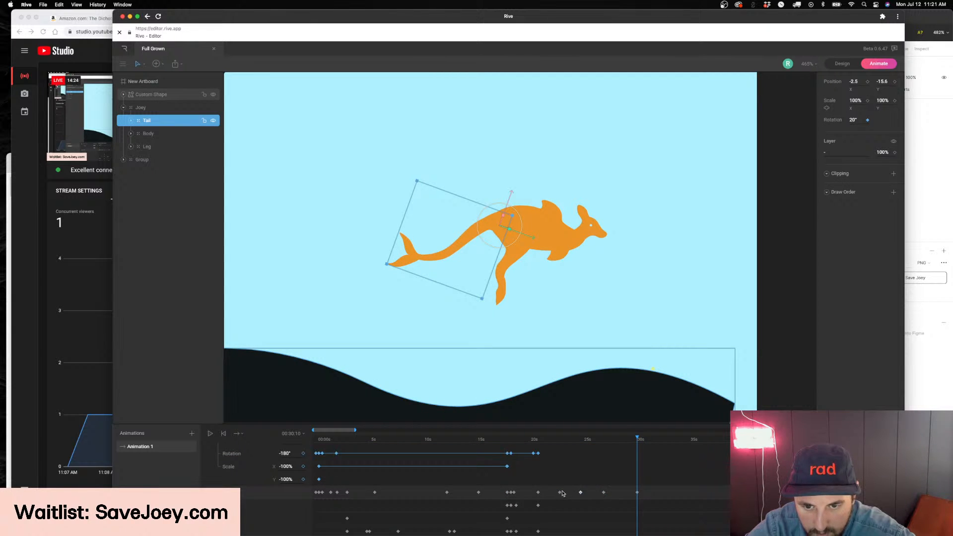
scroll(566, 487, up, 2)
key(space)
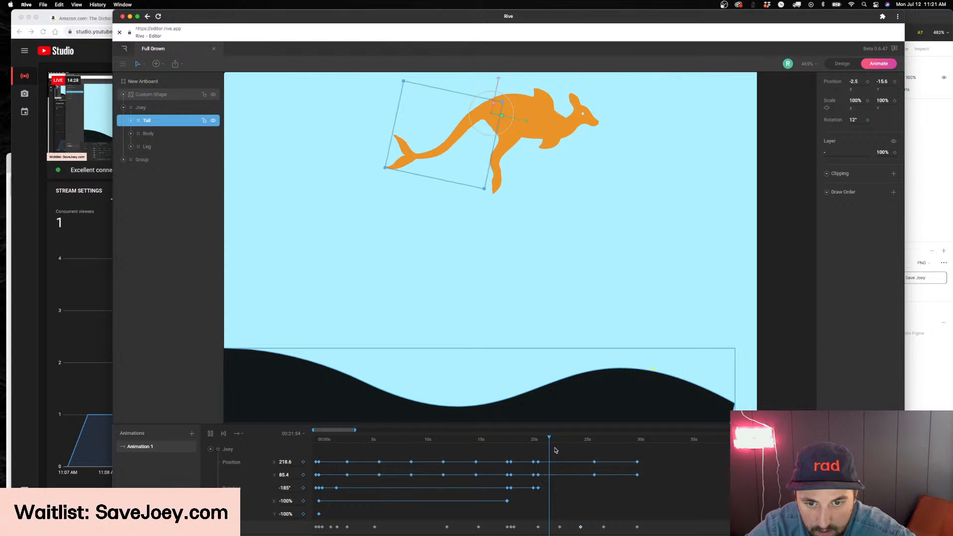
Key Joey's X and Y position just after 20 seconds and move both keyframes to about 00:22:37
scroll(558, 455, down, 1)
scroll(561, 457, up, 1)
drag(563, 440, 538, 443)
click(303, 462)
click(304, 474)
drag(539, 475, 545, 477)
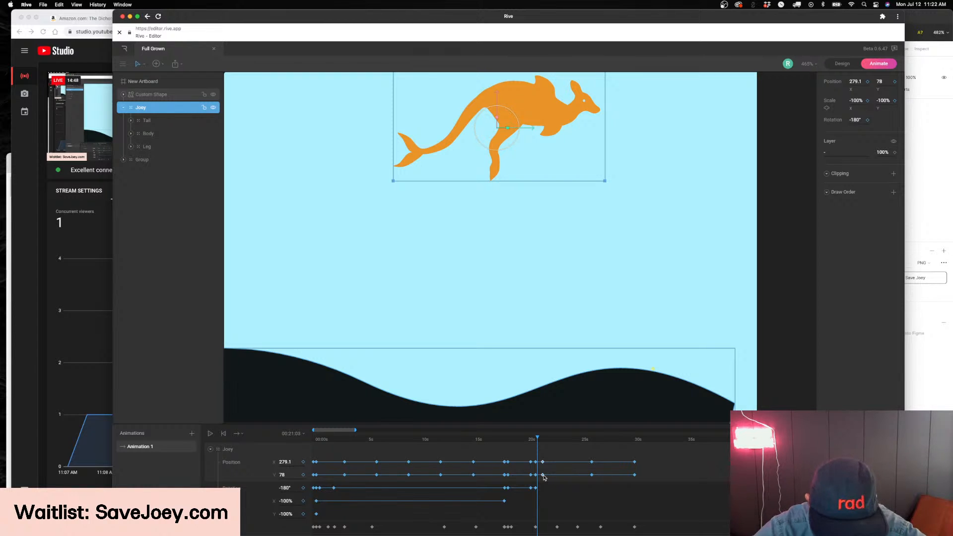
drag(543, 463, 554, 462)
Preview the jump and set Joey's position to X 284.4, Y 77.9 at 00:22:37
key(space)
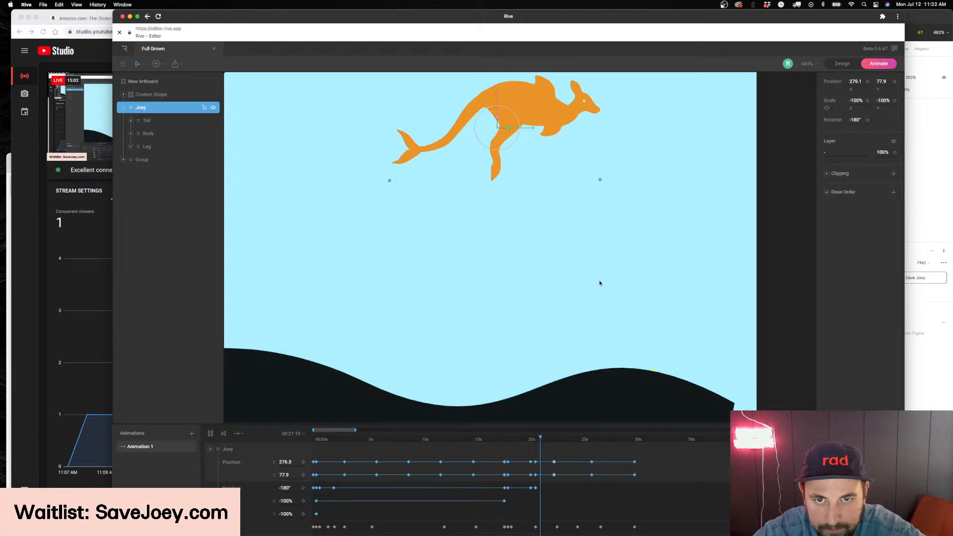
scroll(600, 283, down, 3)
click(535, 440)
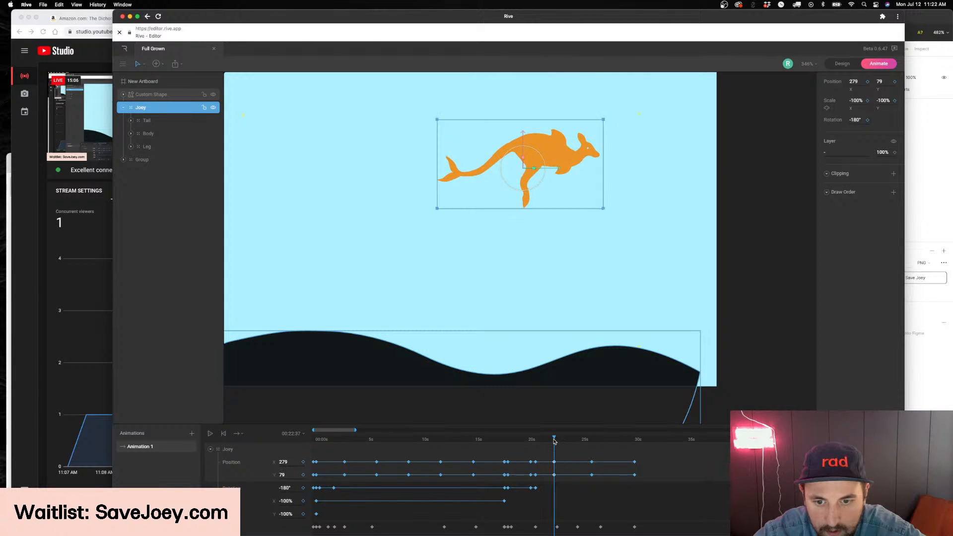
drag(553, 170, 559, 170)
drag(529, 135, 530, 133)
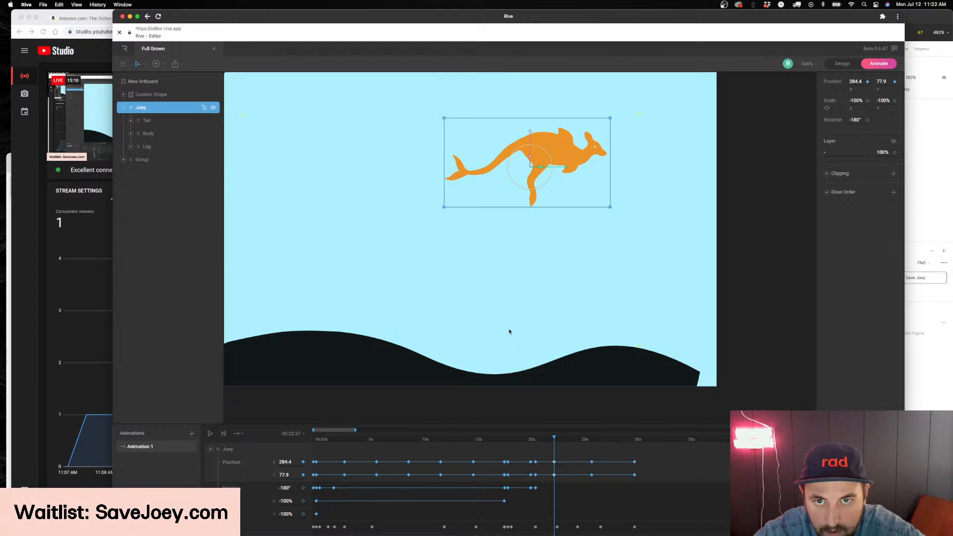
Replay the peak of the jump and remove the duplicate Joey position keyframes near 00:22:37
click(530, 440)
key(space)
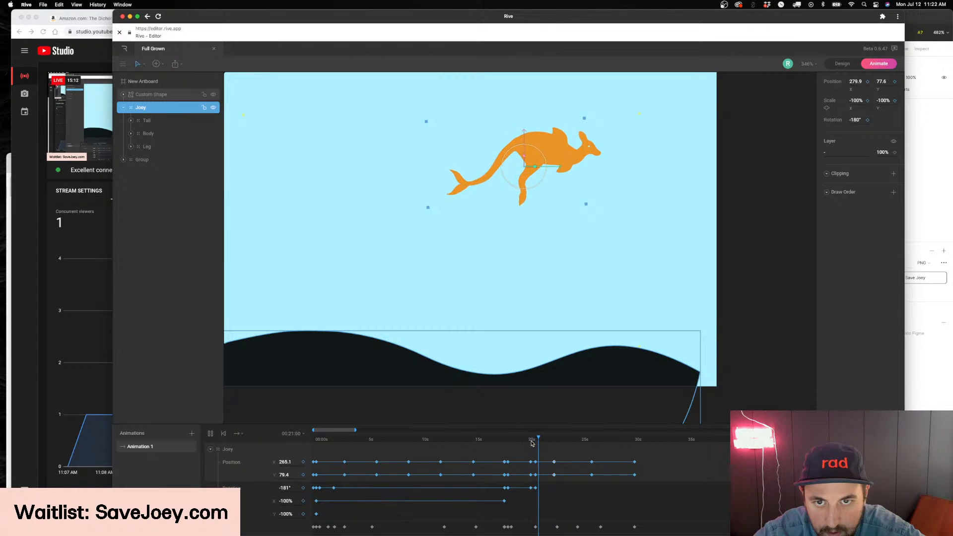
key(space)
drag(562, 441, 555, 441)
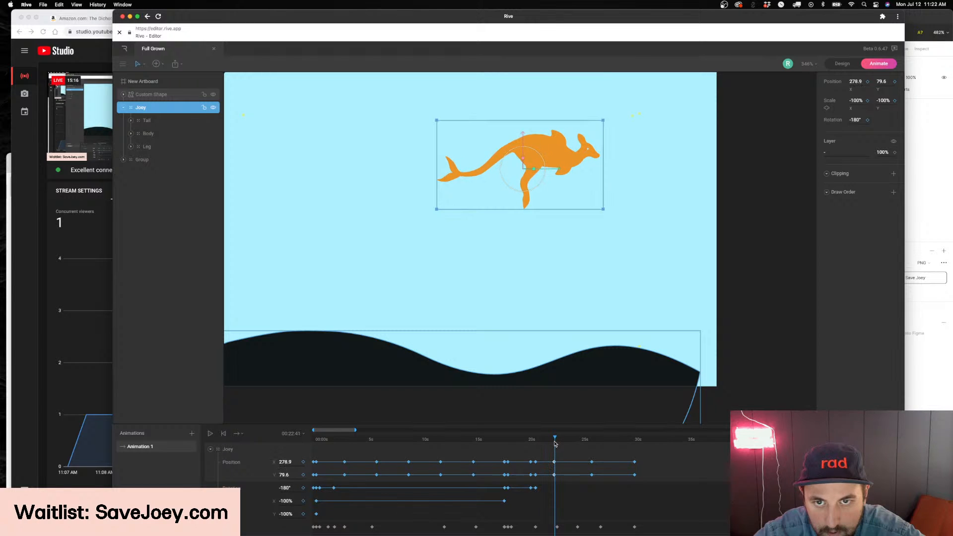
drag(355, 430, 337, 436)
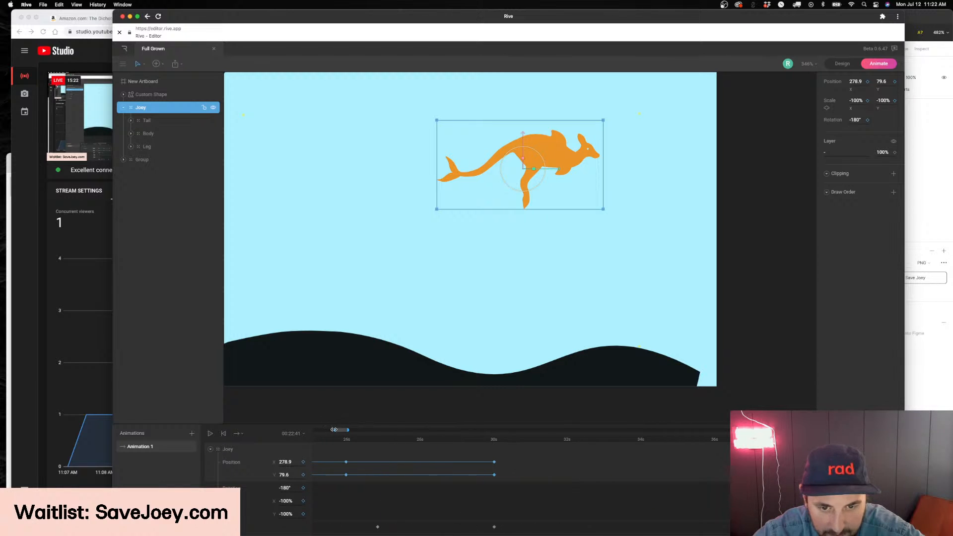
scroll(385, 467, left, 5)
mouse_move(500, 439)
mouse_down()
mouse_move(489, 440)
mouse_move(499, 439)
mouse_up()
drag(493, 478, 490, 478)
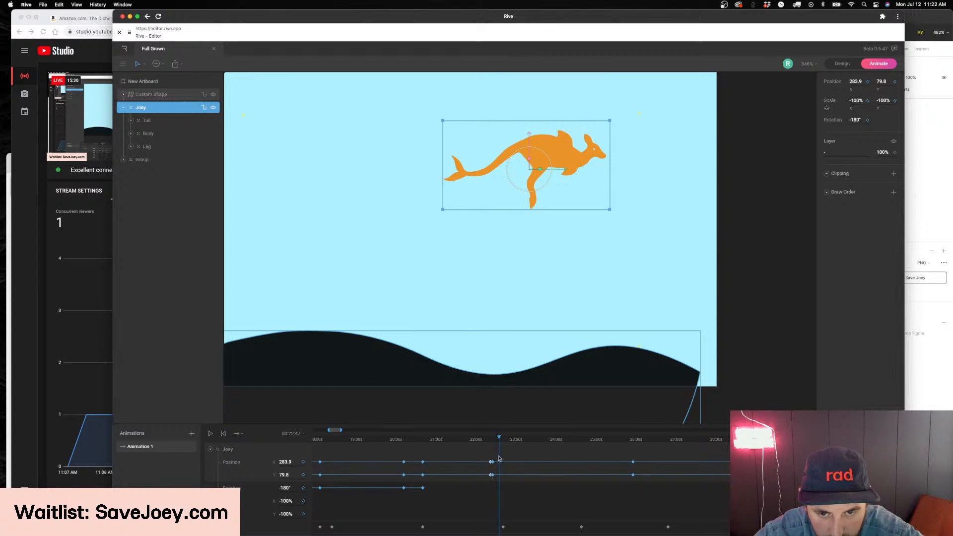
drag(495, 440, 491, 504)
Set Joey's position to about X 275, Y 144 at 00:30:10 and preview the descent
drag(489, 439, 797, 448)
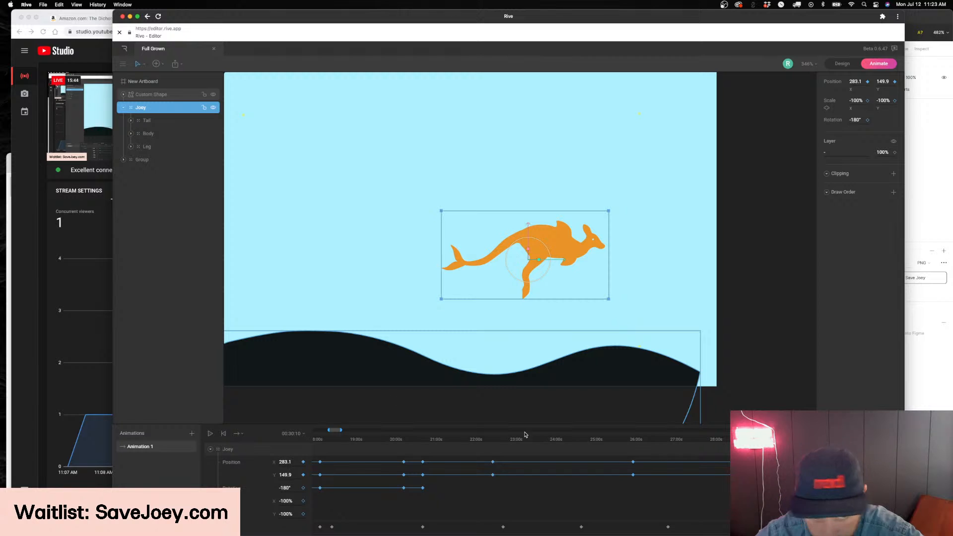
key(shift+Up)
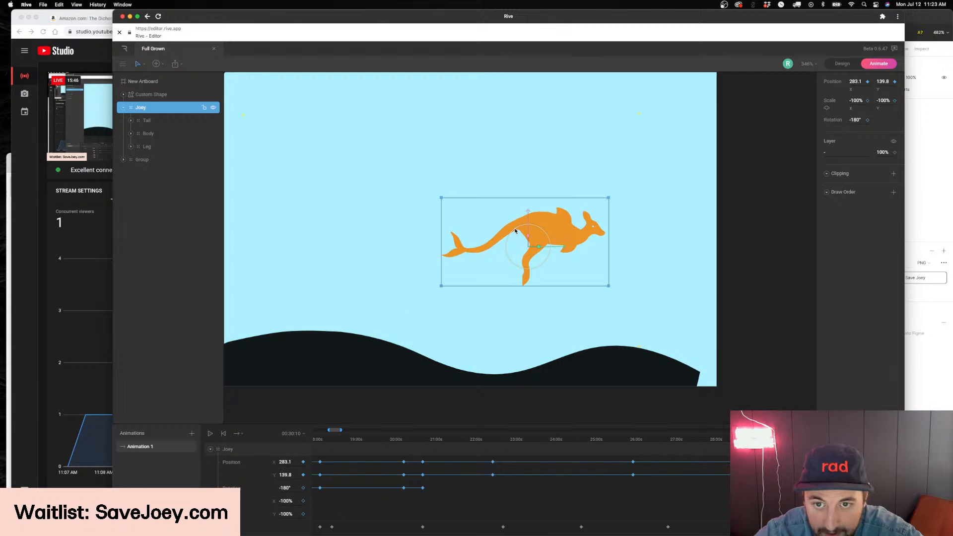
drag(554, 249, 544, 256)
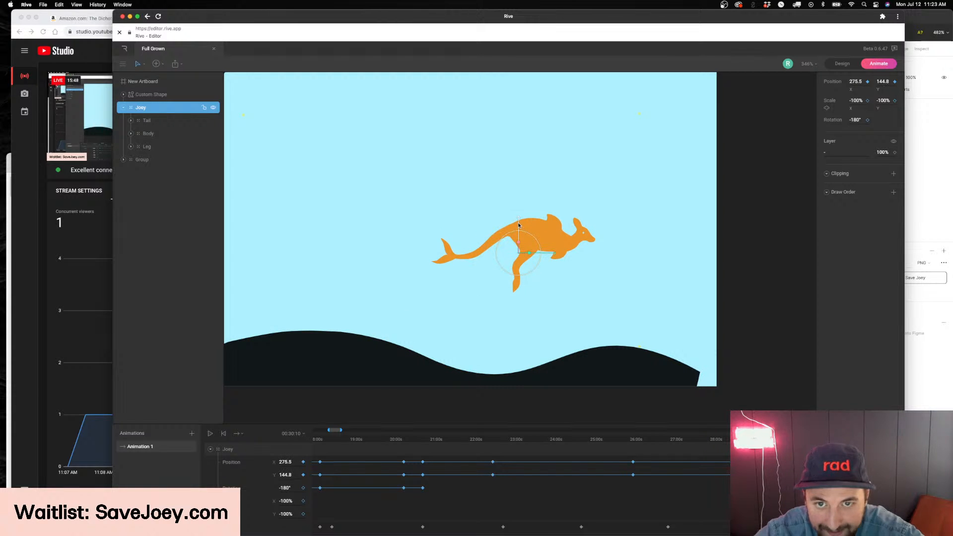
key(space)
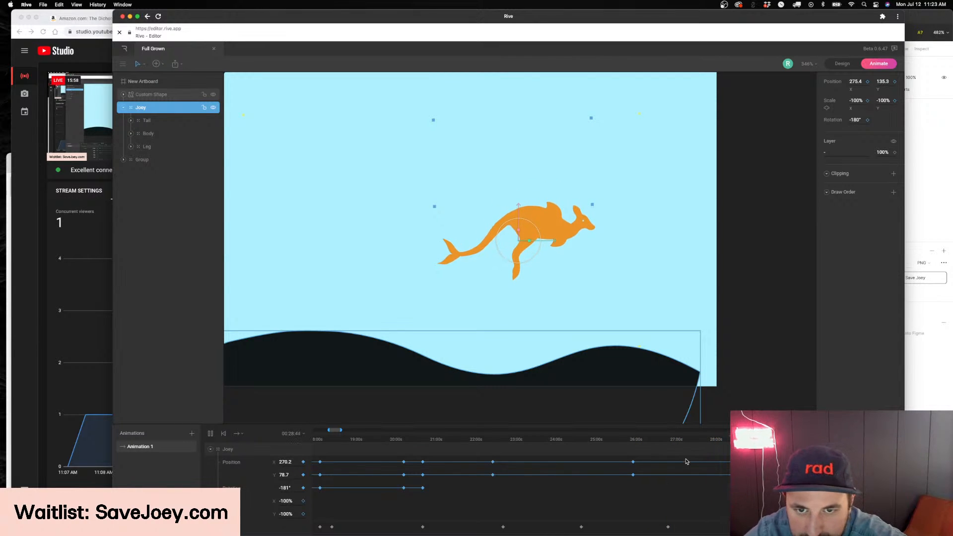
Key Joey's position at about X 275.1, Y 115.8 at 00:26:09 and play back the whole descent
click(659, 439)
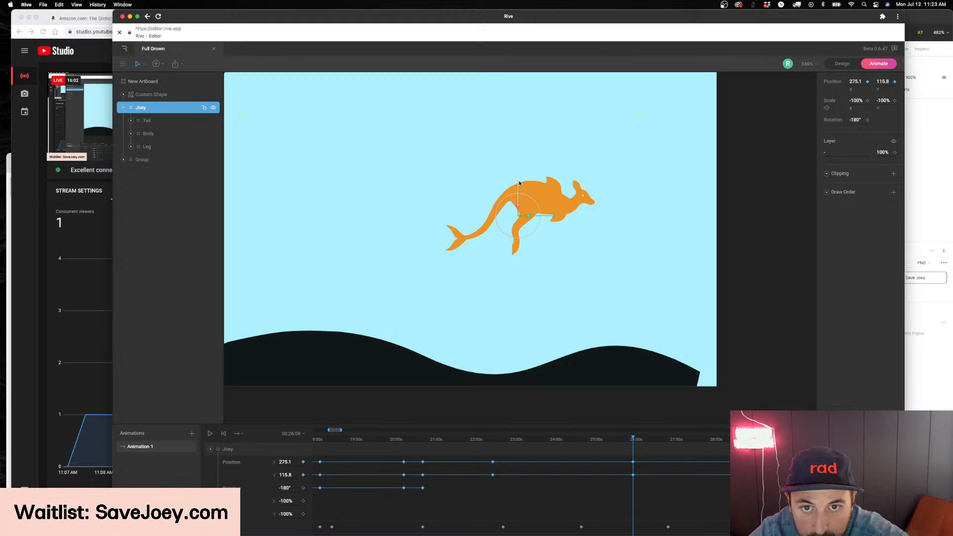
click(477, 439)
key(space)
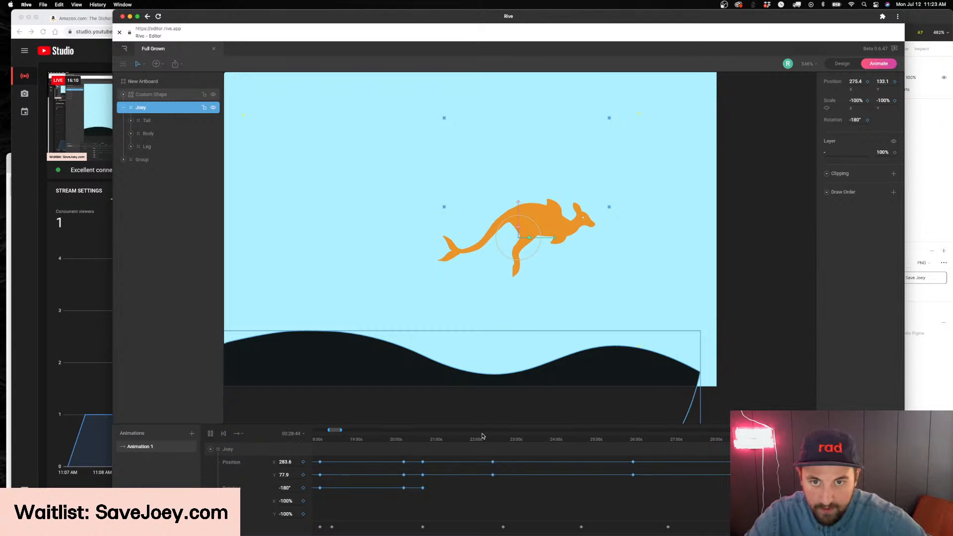
scroll(567, 313, down, 3)
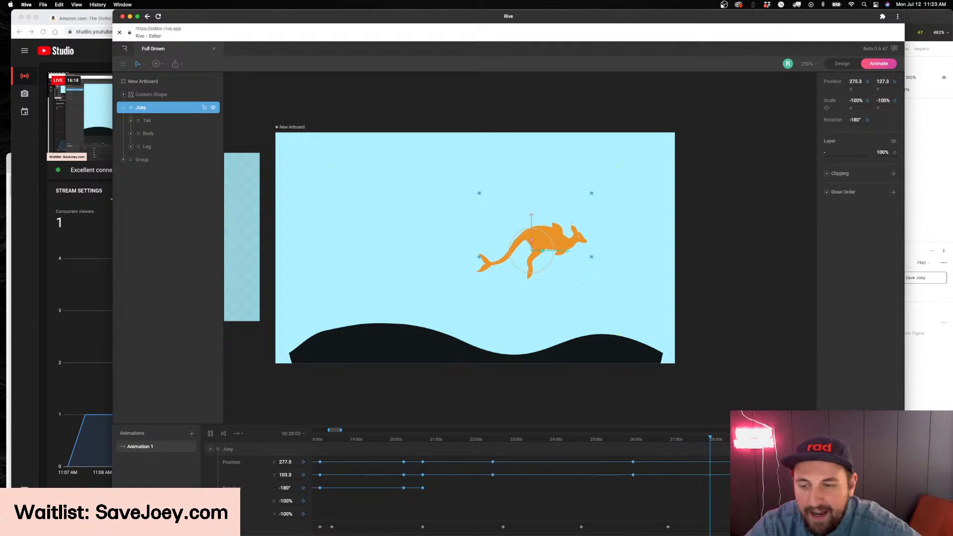
Switch to Figma and examine the Among Us Joey among the accessory designs on the Finals page
key(super+Tab)
scroll(508, 292, down, 3)
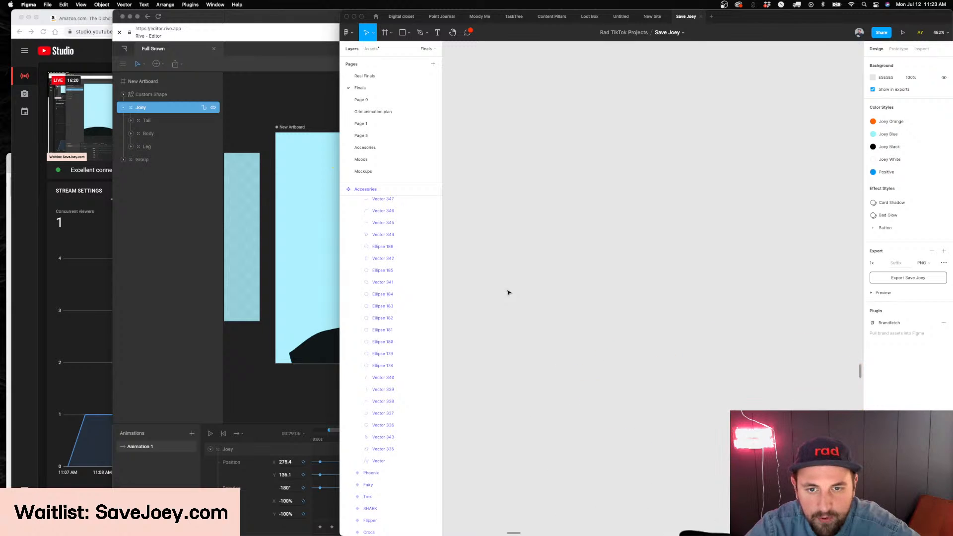
scroll(508, 293, down, 10)
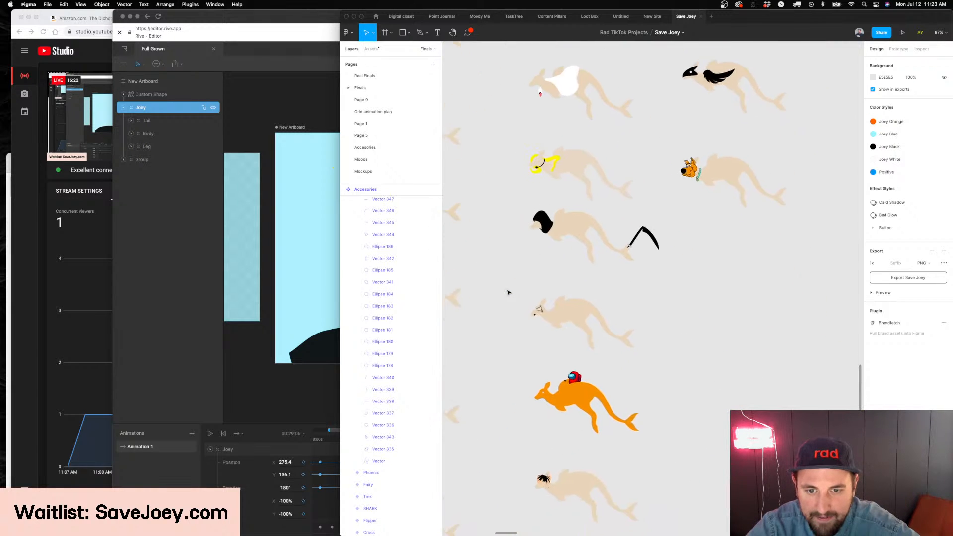
scroll(508, 292, down, 3)
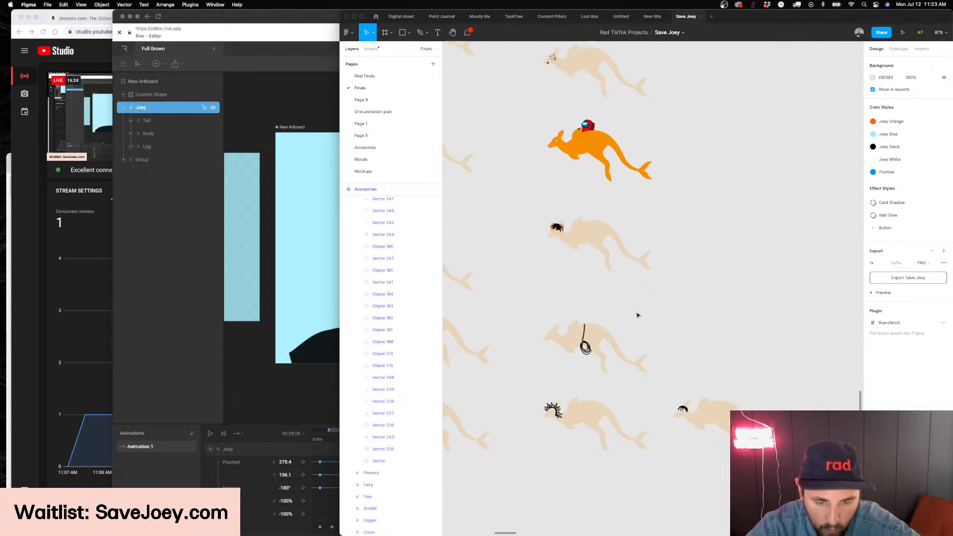
scroll(638, 315, up, 5)
scroll(547, 269, up, 10)
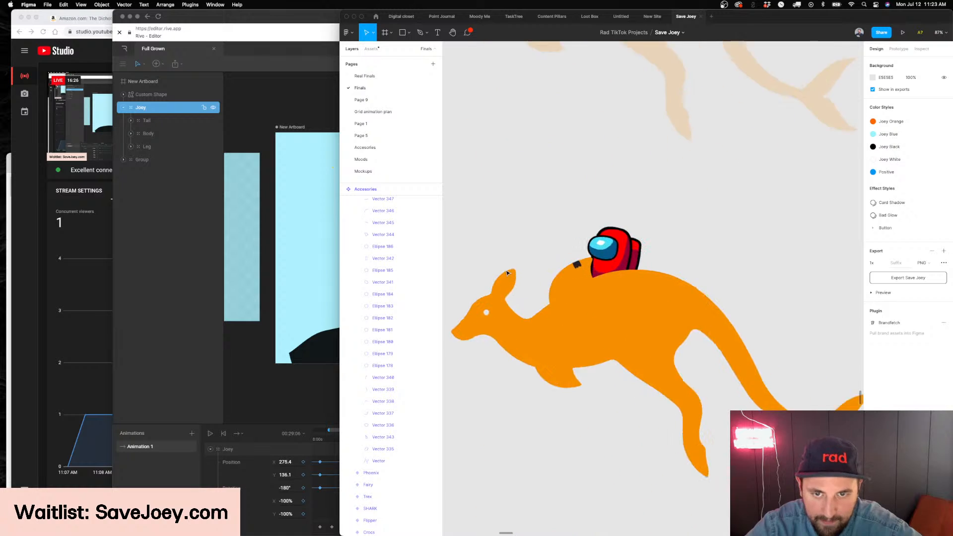
Move the Among Us Joey into the empty space beside the Scooby Doo Joey
scroll(521, 272, down, 10)
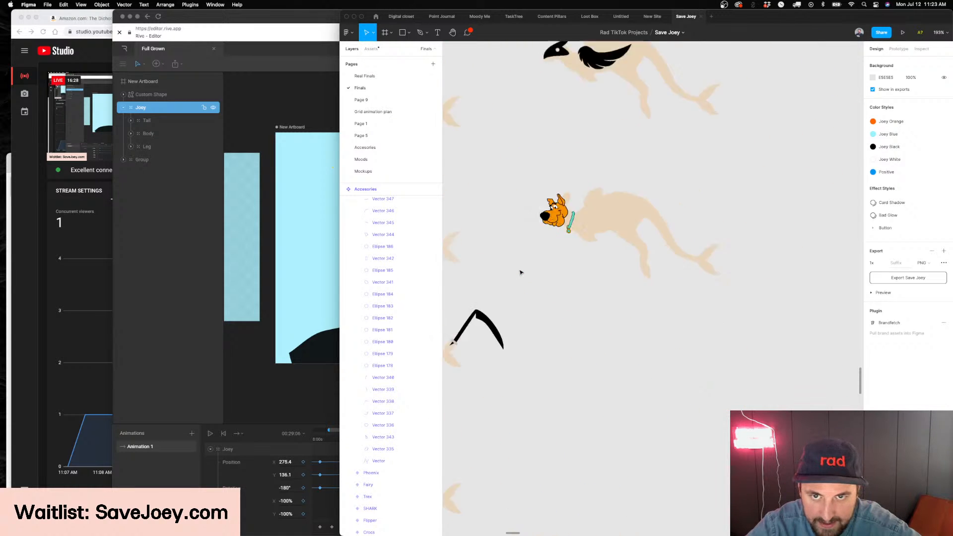
drag(518, 315, 734, 169)
click(617, 181)
drag(617, 180, 681, 178)
key(super+z)
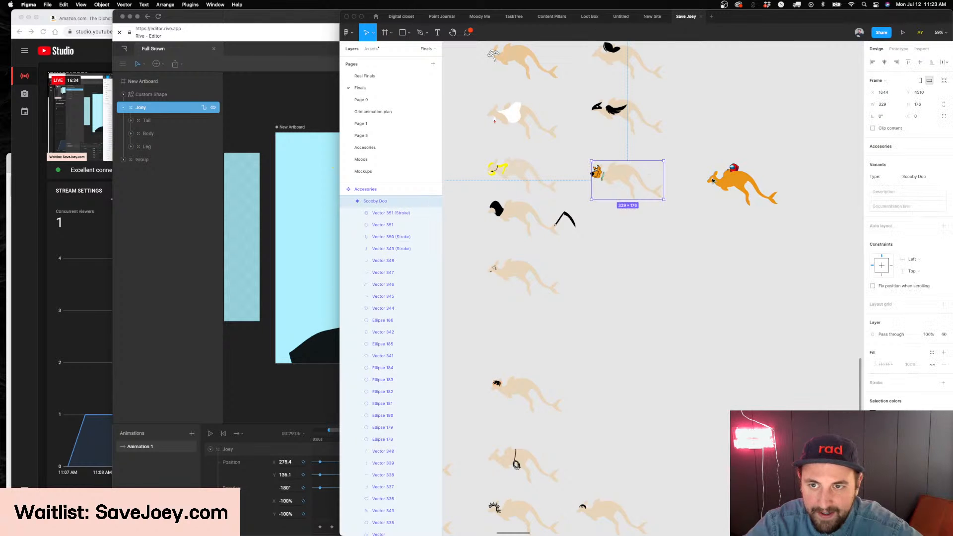
click(740, 185)
drag(740, 184, 821, 250)
key(super+z)
Move the Scooby Doo and Among Us variants together into the empty area away from the accessory grid
click(631, 183)
shift+click(743, 185)
drag(743, 184, 803, 272)
scroll(794, 273, down, 3)
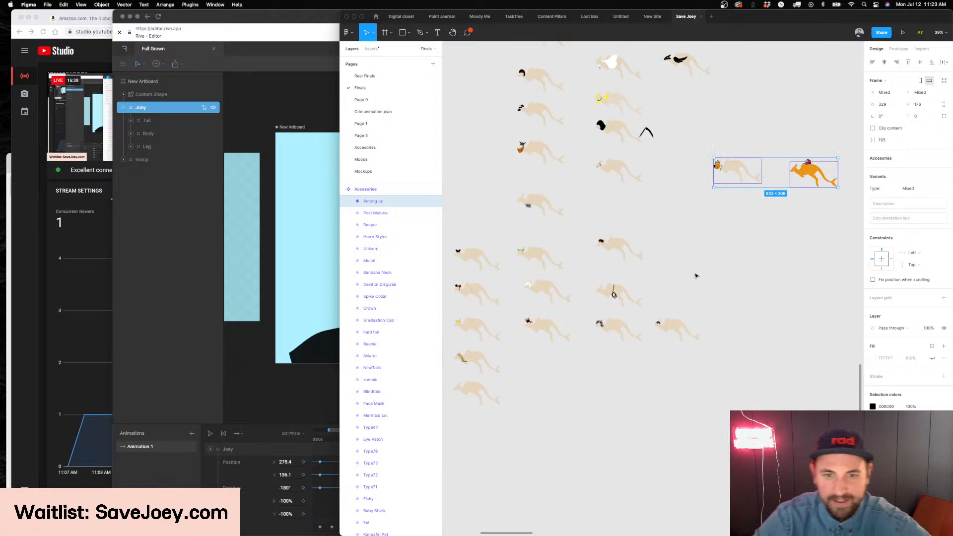
click(697, 276)
Examine the Mickey ears accessory variant up close
scroll(696, 276, left, 3)
scroll(686, 308, up, 5)
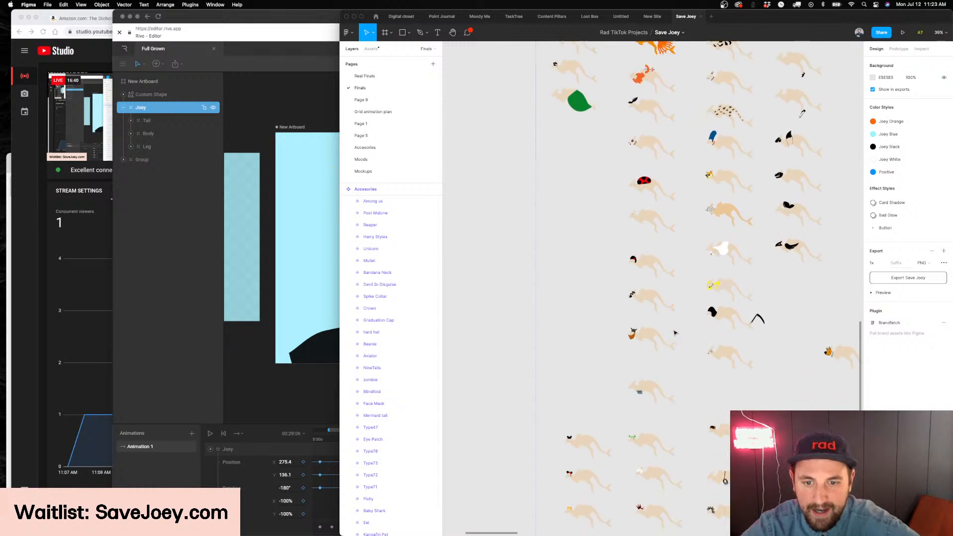
scroll(646, 343, down, 3)
scroll(576, 338, up, 10)
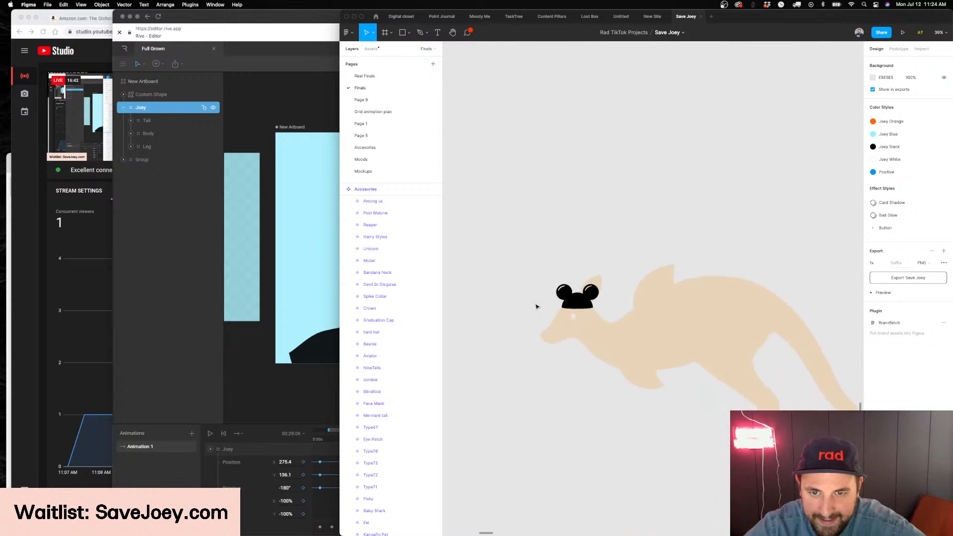
scroll(695, 270, down, 3)
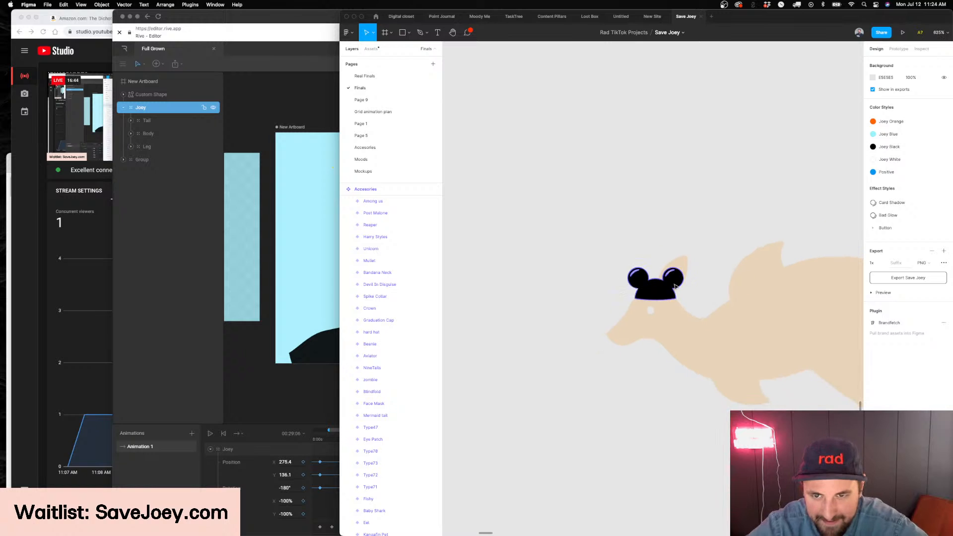
click(652, 278)
scroll(668, 285, down, 4)
click(672, 373)
scroll(672, 372, down, 3)
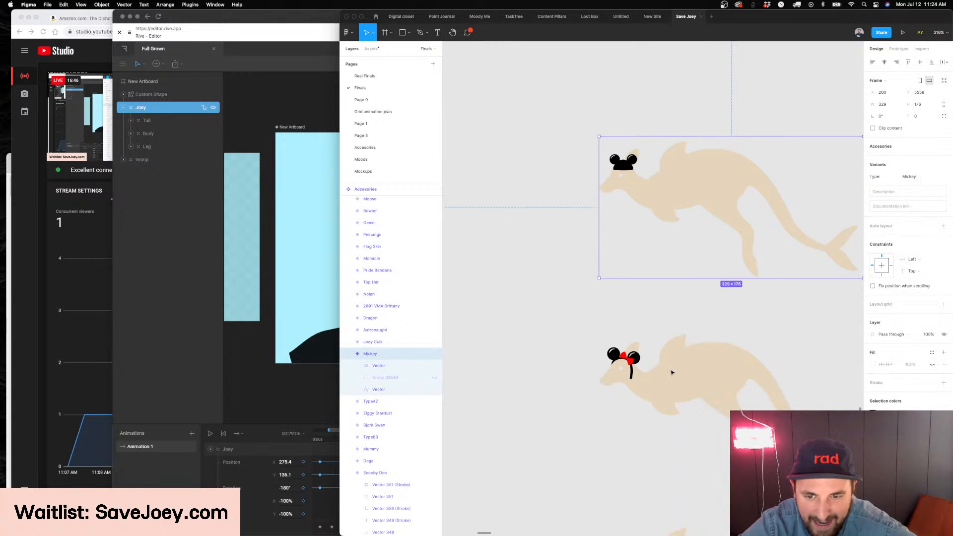
Examine the mouse ears with the red bow and the green antenna headband accessories up close
scroll(662, 351, up, 5)
click(496, 302)
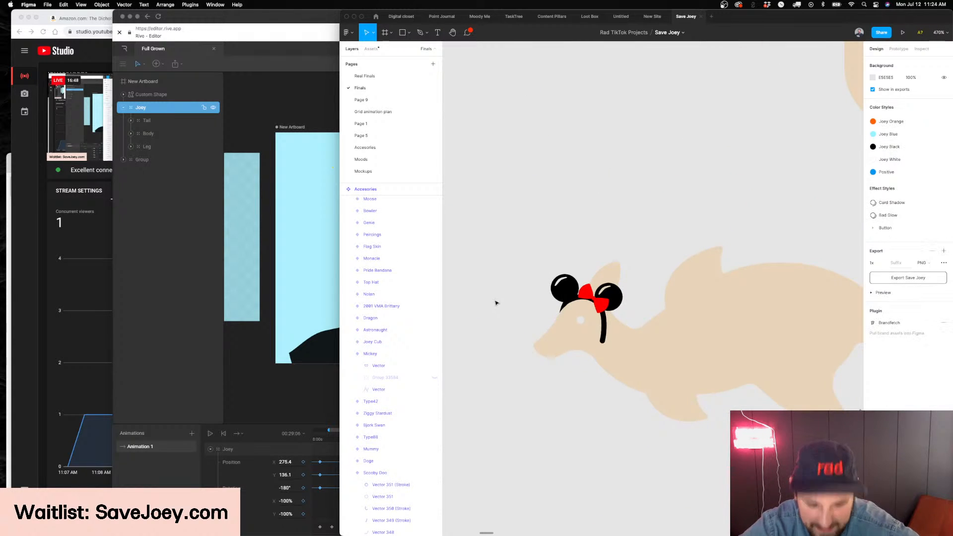
scroll(537, 309, down, 5)
scroll(538, 309, right, 2)
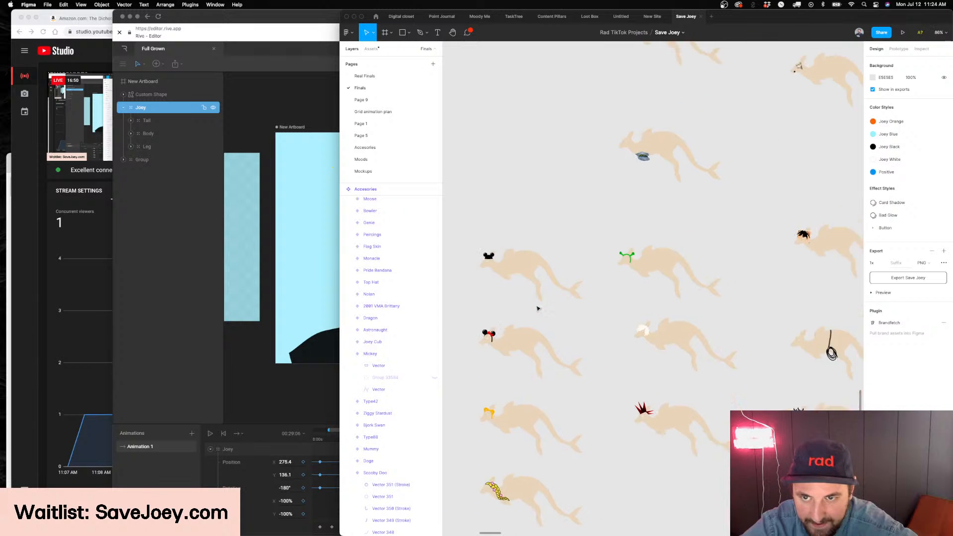
scroll(542, 276, up, 3)
scroll(745, 226, up, 5)
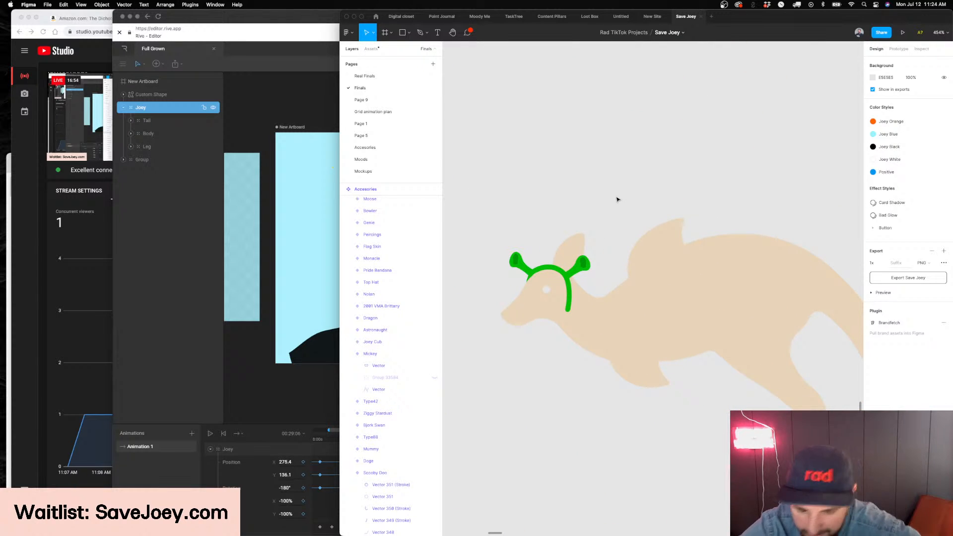
scroll(616, 206, down, 3)
scroll(636, 253, down, 5)
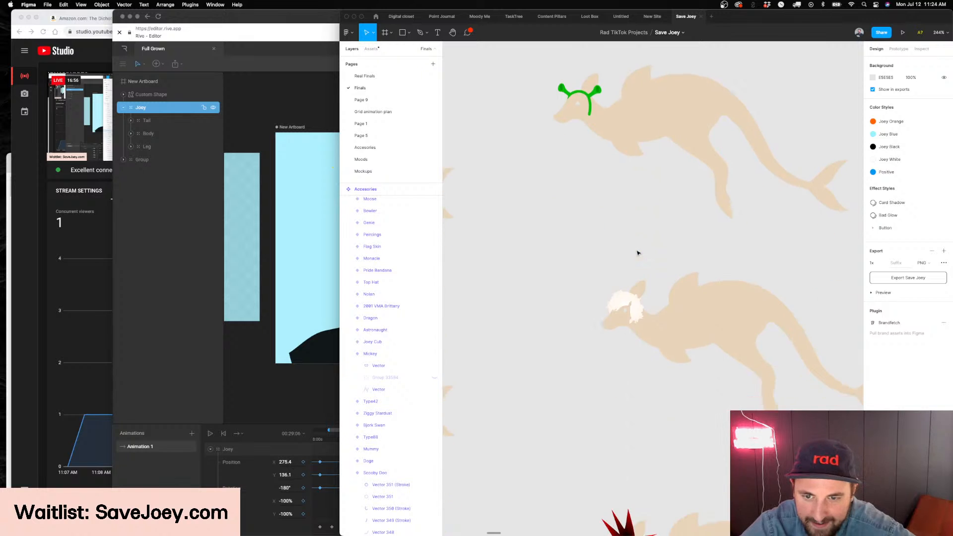
Move the blue-haired Merge variant out of the accessory grid to the space above the set-aside Scooby Doo variant
scroll(638, 253, down, 10)
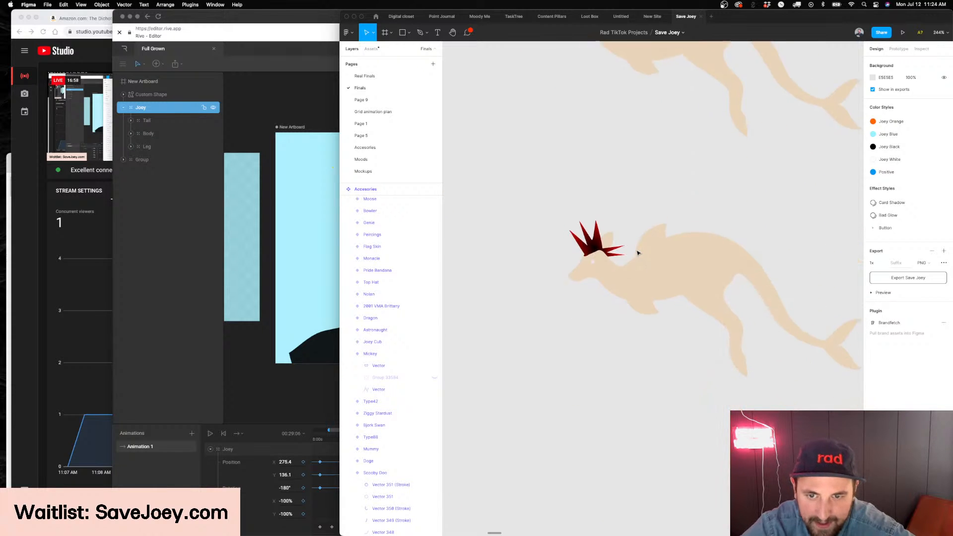
scroll(638, 254, down, 3)
scroll(638, 253, down, 5)
scroll(638, 253, up, 5)
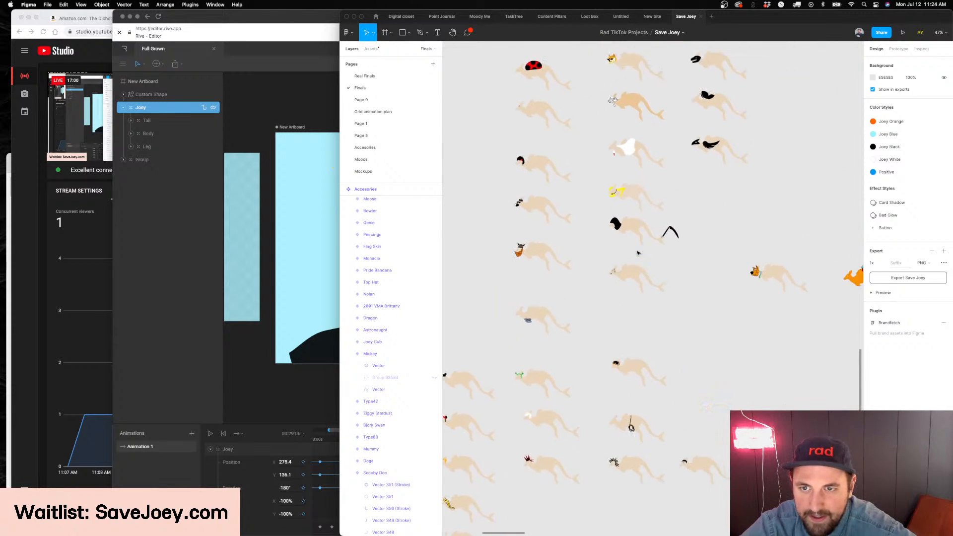
scroll(639, 254, up, 10)
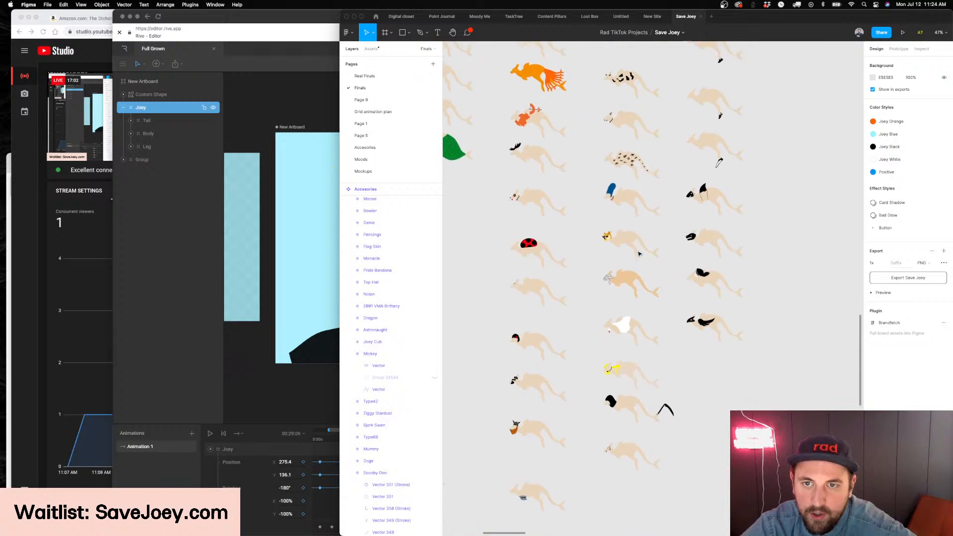
scroll(622, 233, up, 5)
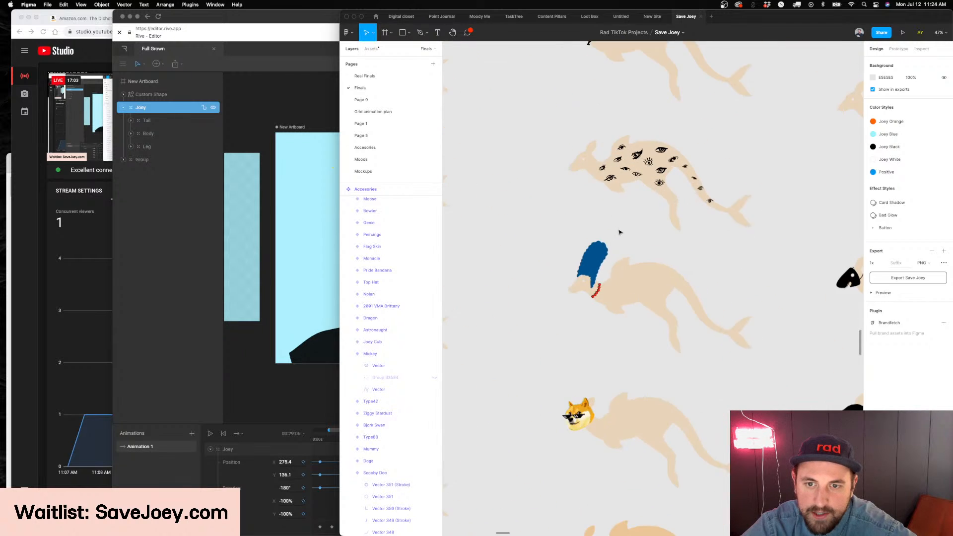
click(634, 264)
scroll(634, 264, down, 5)
drag(634, 264, 751, 397)
scroll(751, 395, right, 1)
scroll(751, 395, right, 2)
Look through the mostly black accessory designs in the last columns of the accessory grid
scroll(637, 259, up, 5)
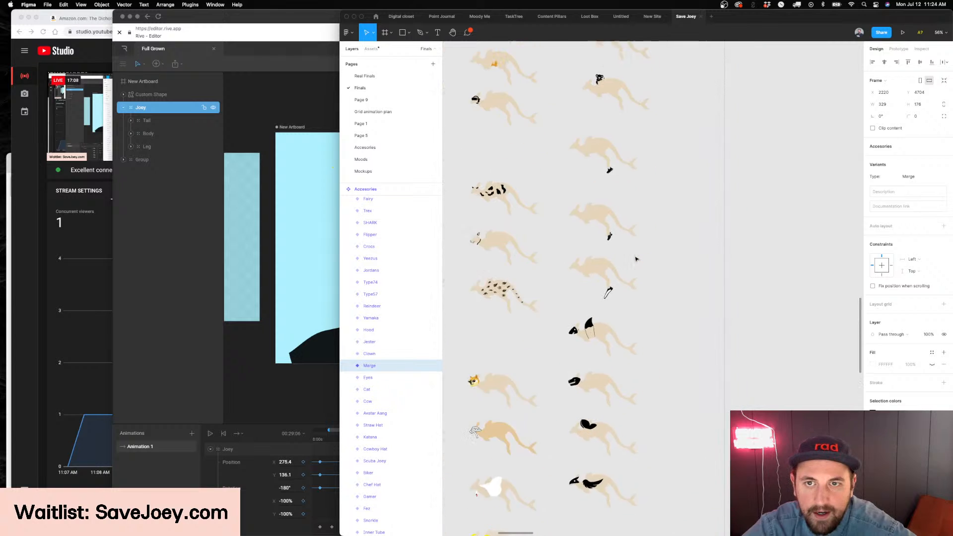
scroll(637, 259, up, 2)
scroll(581, 276, up, 5)
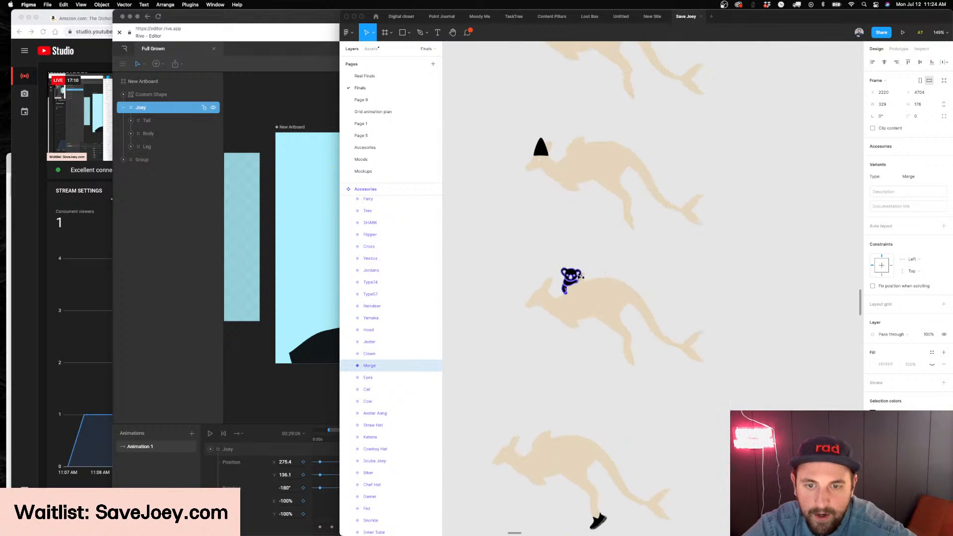
scroll(580, 276, up, 5)
scroll(579, 276, down, 5)
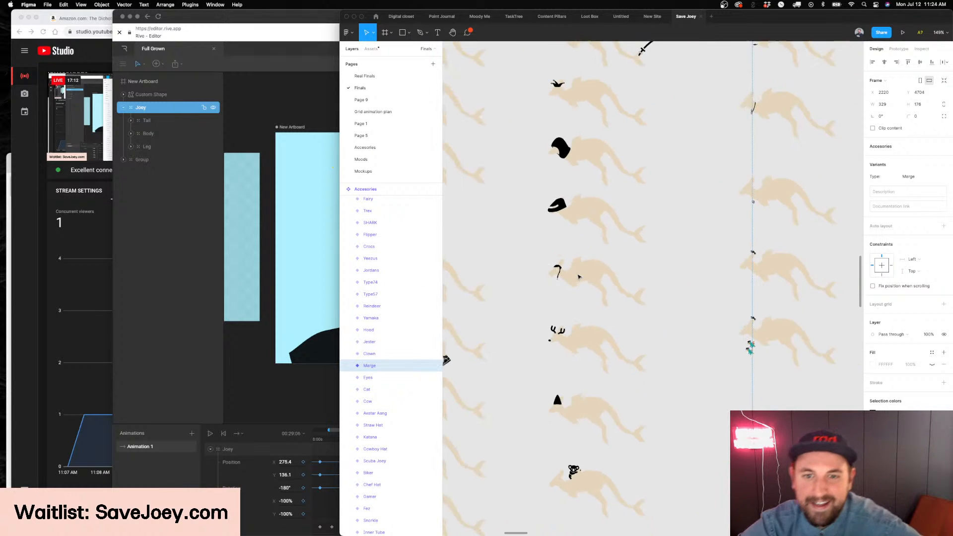
scroll(579, 277, up, 5)
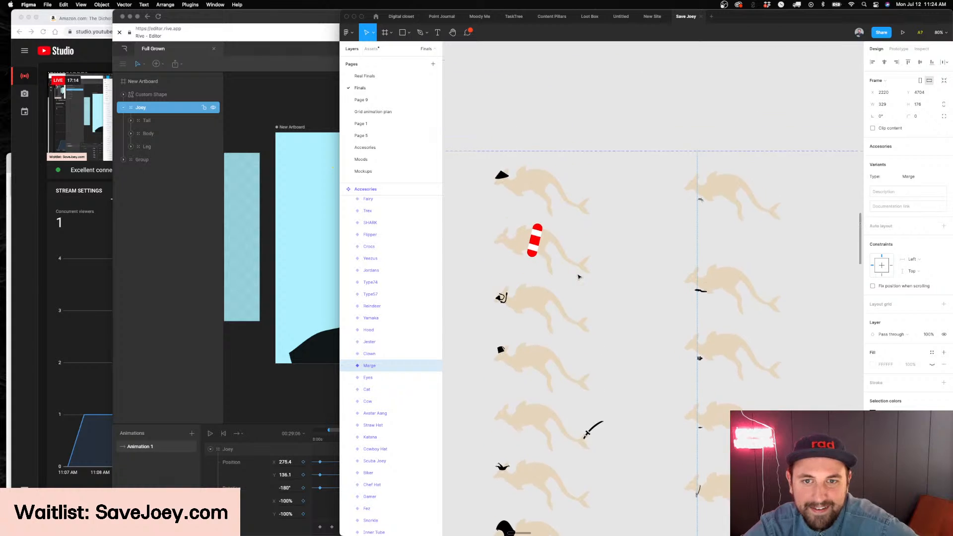
scroll(579, 277, down, 5)
scroll(579, 277, up, 10)
scroll(579, 277, down, 10)
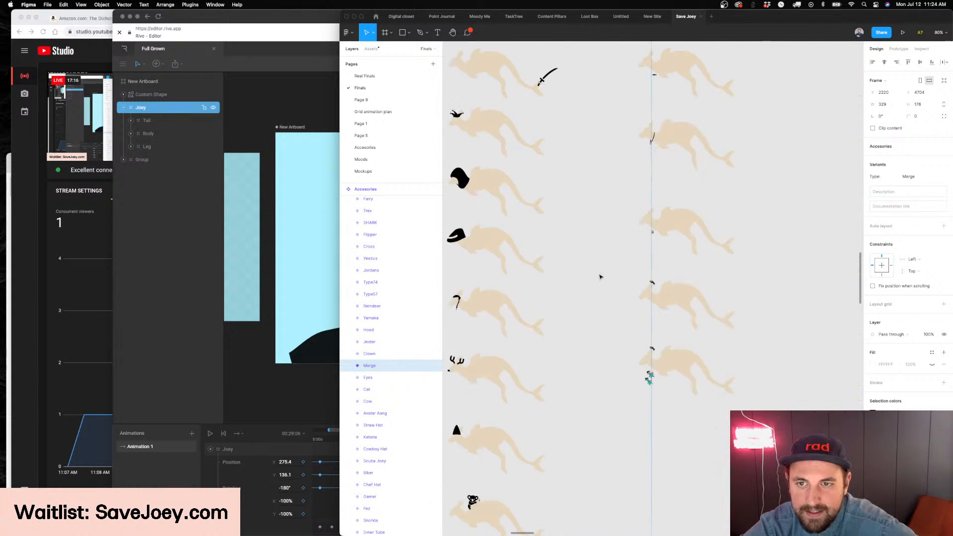
Move the Type72 and Type73 variants together out of the accessory grid to the set-aside designs
scroll(579, 277, right, 2)
click(691, 368)
scroll(692, 368, up, 5)
click(610, 366)
shift+click(615, 235)
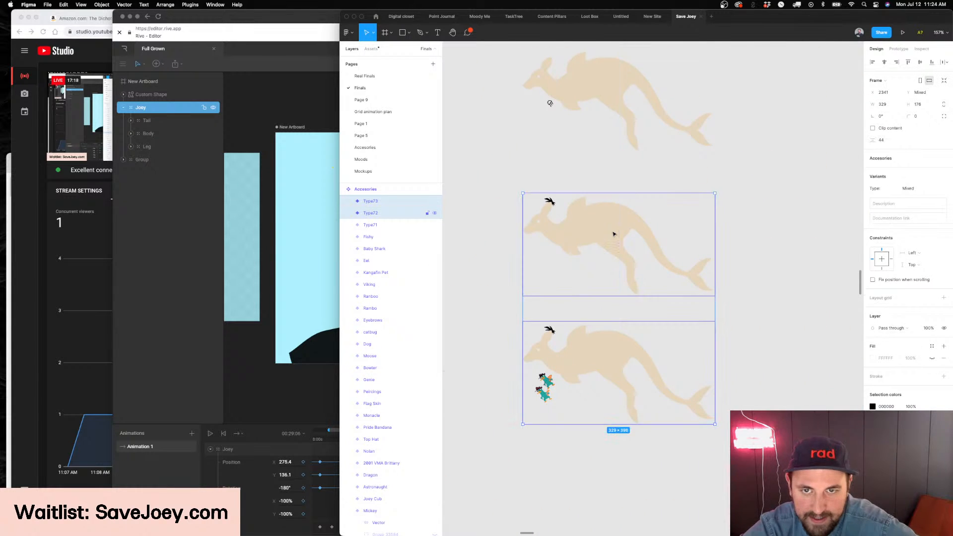
scroll(614, 235, down, 5)
scroll(615, 235, up, 6)
scroll(605, 271, up, 5)
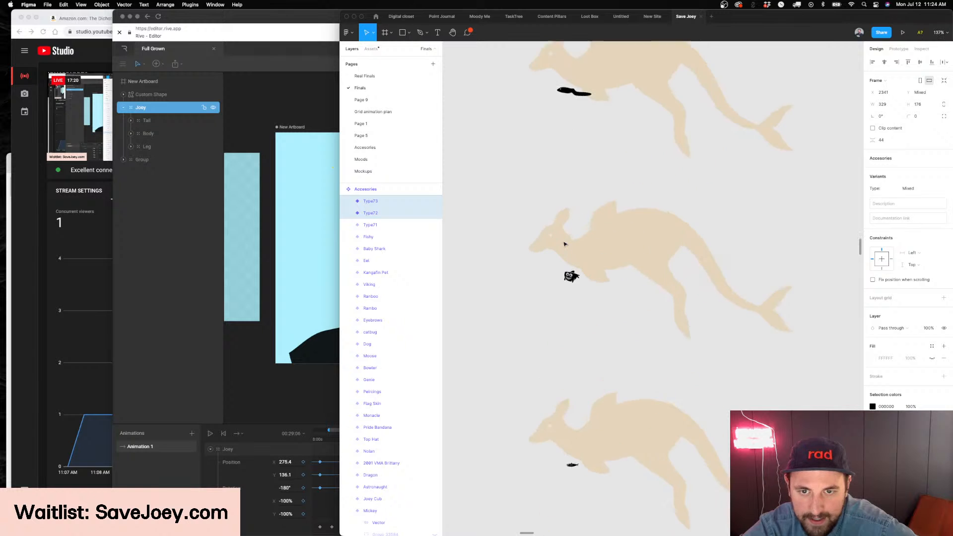
scroll(565, 244, down, 8)
scroll(564, 244, down, 5)
scroll(566, 241, down, 5)
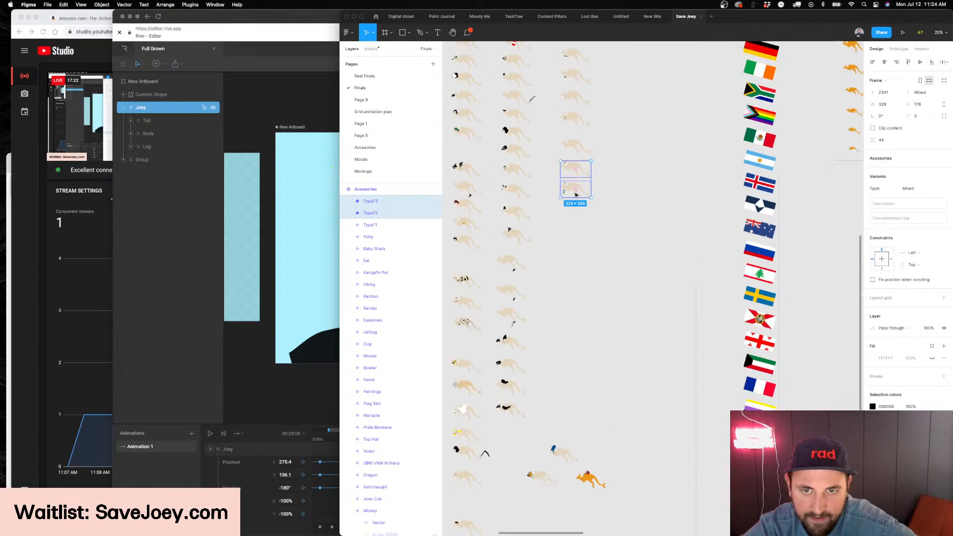
scroll(591, 303, up, 5)
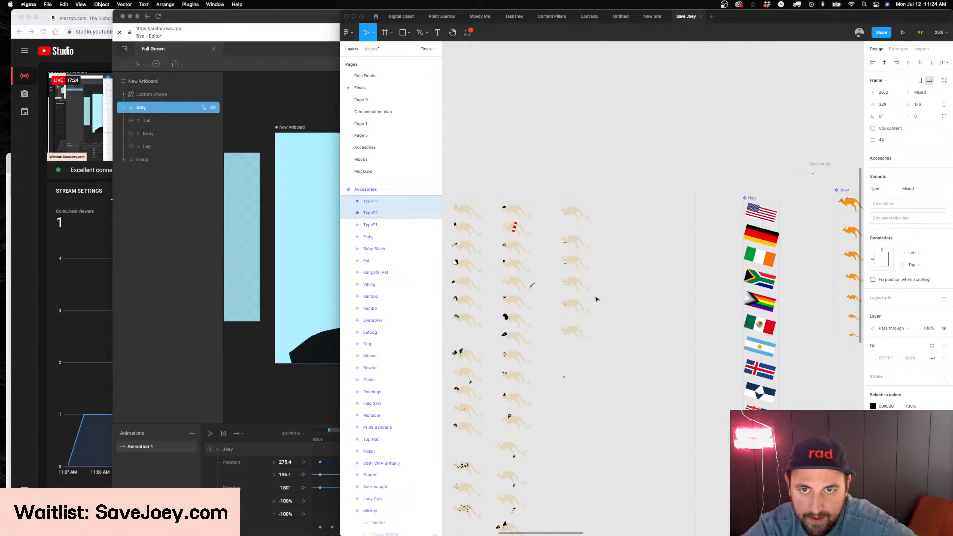
click(588, 293)
Move the Harry Styles variant out of the accessory grid to the space above the set-aside Merge variant
scroll(574, 216, up, 6)
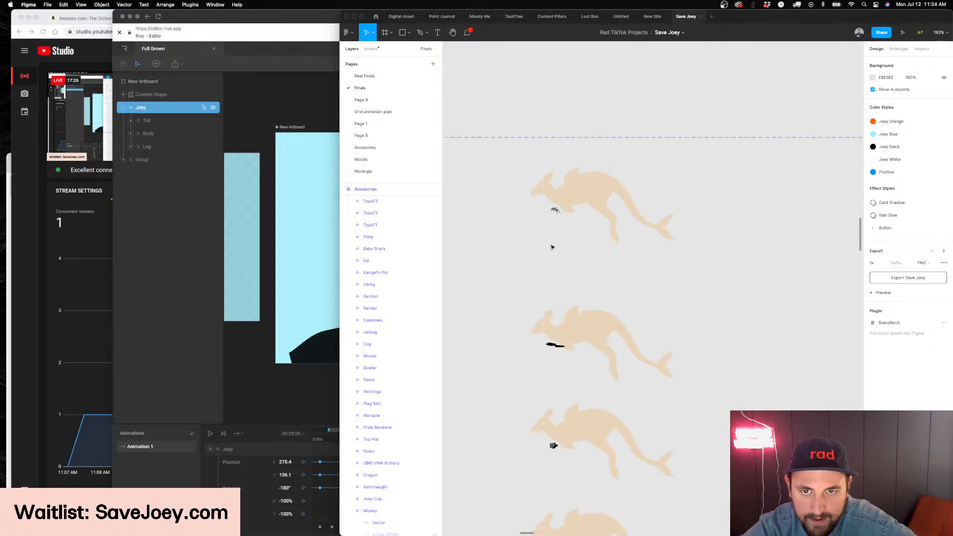
scroll(551, 247, down, 5)
scroll(552, 247, down, 4)
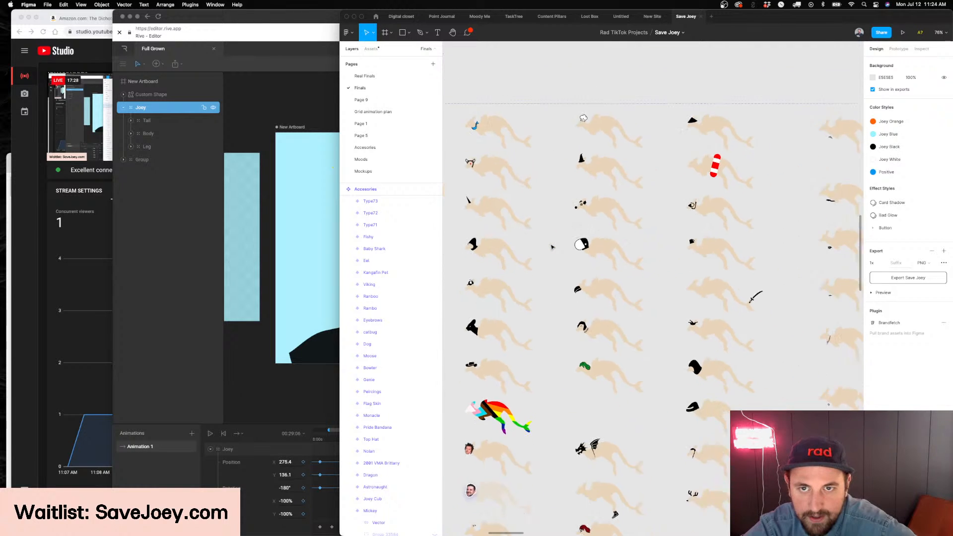
scroll(552, 247, down, 5)
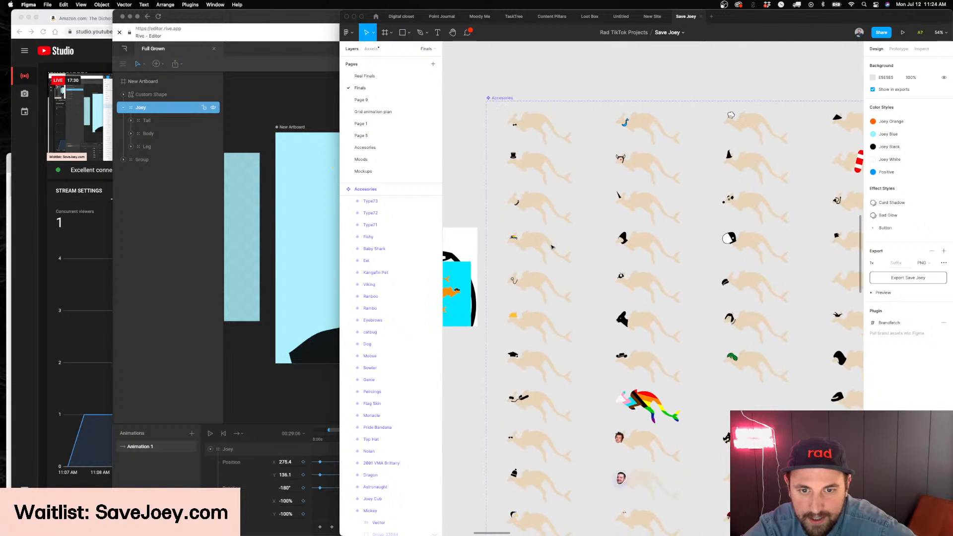
scroll(651, 279, up, 4)
scroll(652, 279, down, 12)
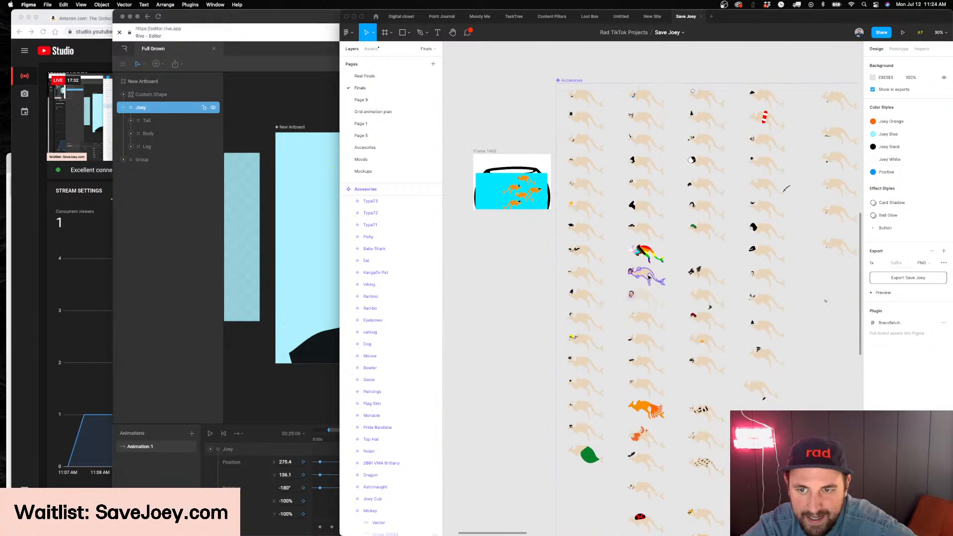
click(648, 277)
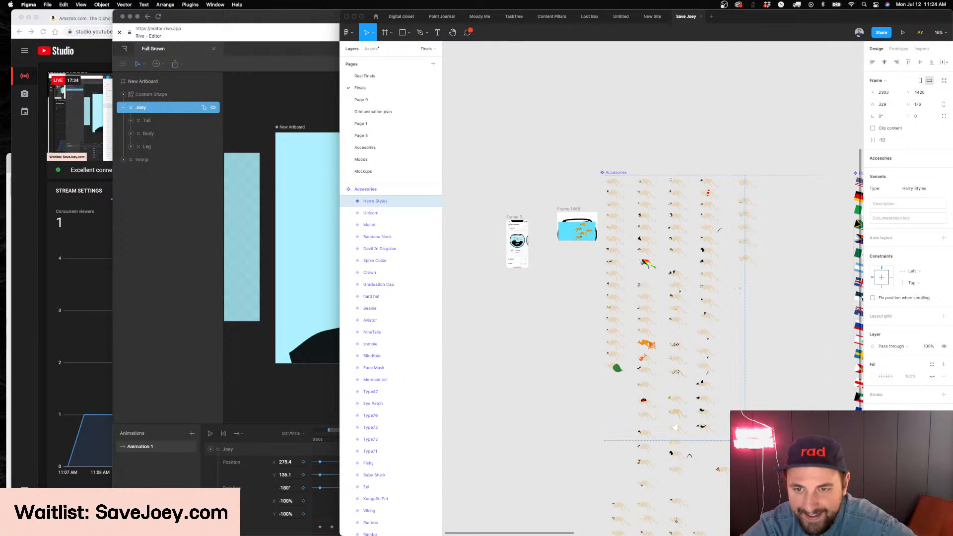
scroll(647, 454, up, 12)
click(661, 426)
scroll(661, 426, left, 1)
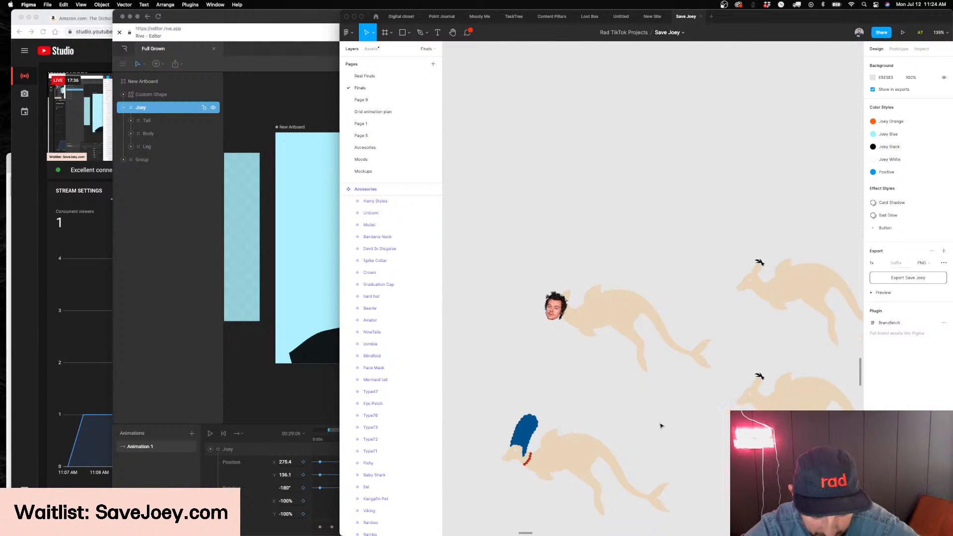
Examine the black jagged-tooth mask accessory variant up close
scroll(661, 426, down, 8)
scroll(721, 203, up, 10)
scroll(689, 222, up, 5)
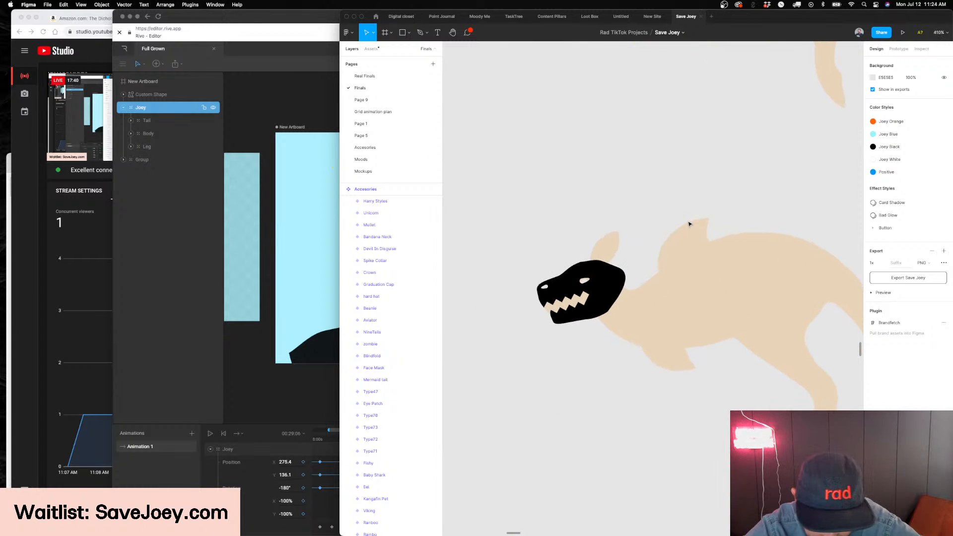
scroll(689, 224, down, 3)
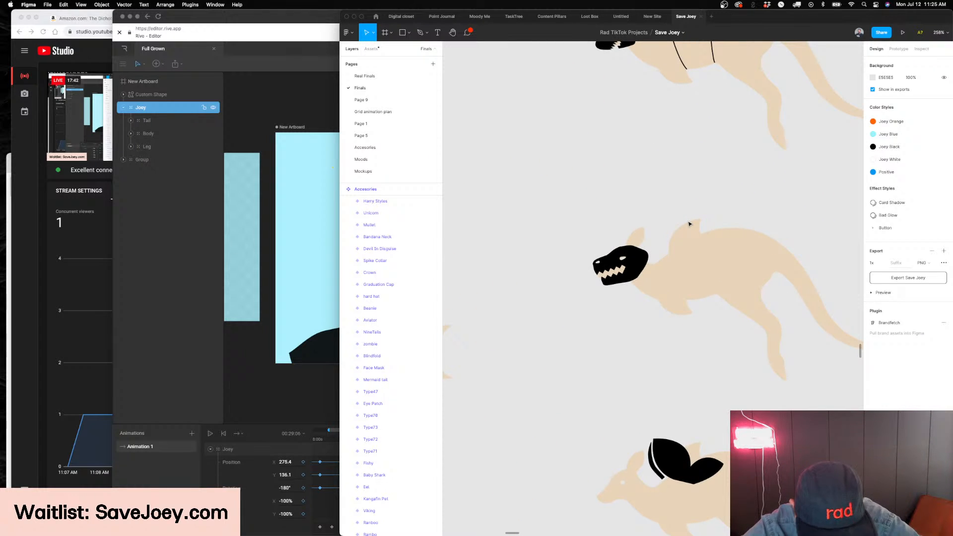
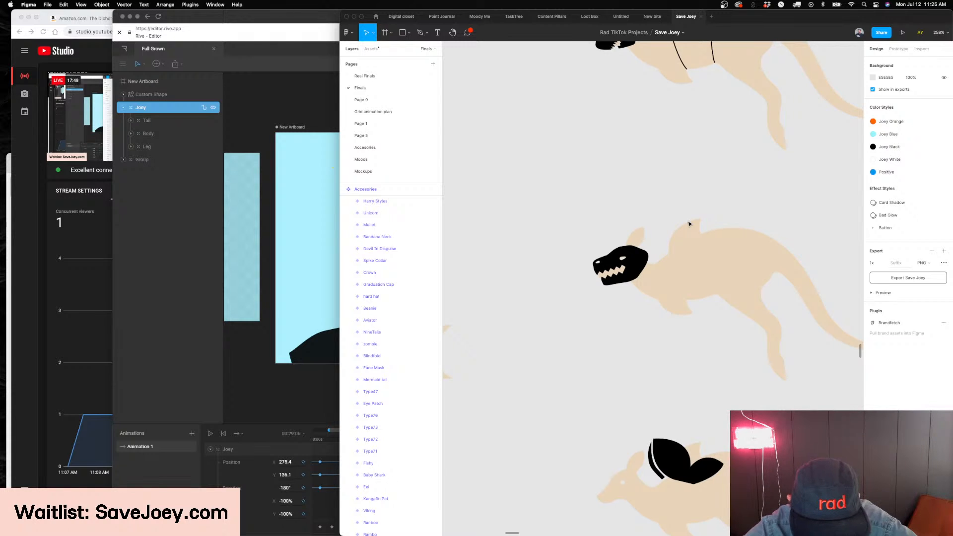
Move the Ranboo variant out of the accessory grid to the space below the set-aside Scooby Doo variant
scroll(689, 224, down, 10)
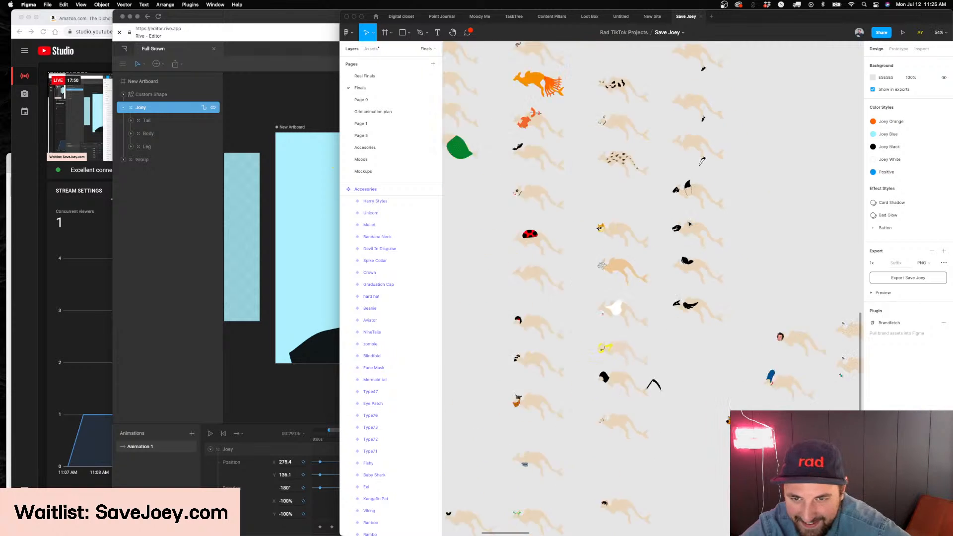
scroll(698, 240, up, 4)
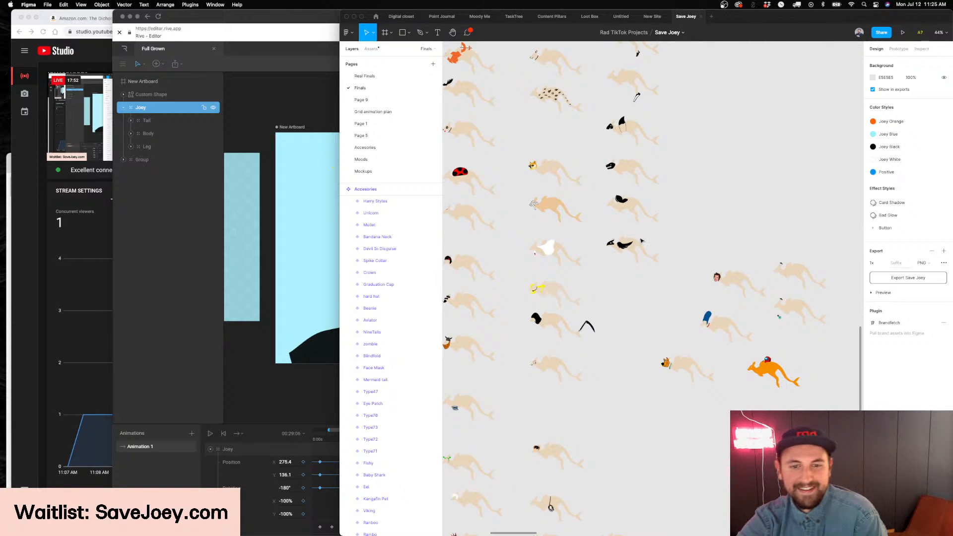
scroll(680, 240, left, 5)
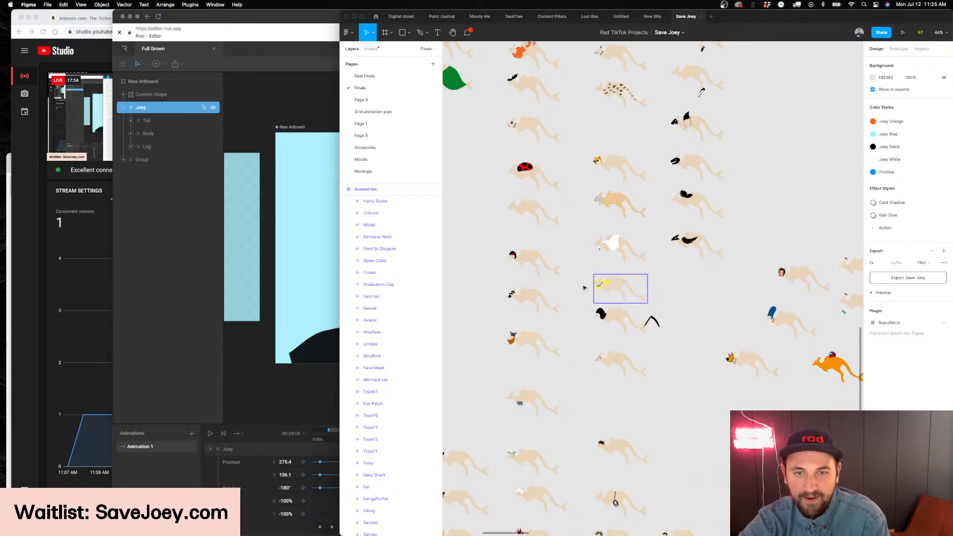
drag(598, 284, 800, 393)
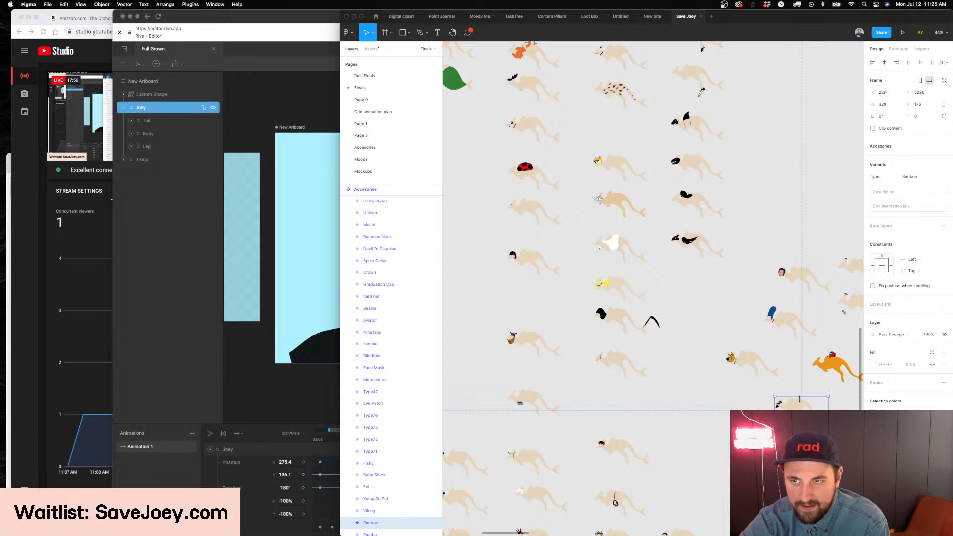
Move the Type42 variant with spiky yellow hair from the accessory grid to the set-aside designs and inspect it up close
scroll(784, 393, down, 2)
scroll(784, 393, right, 3)
scroll(759, 381, up, 7)
scroll(759, 381, left, 3)
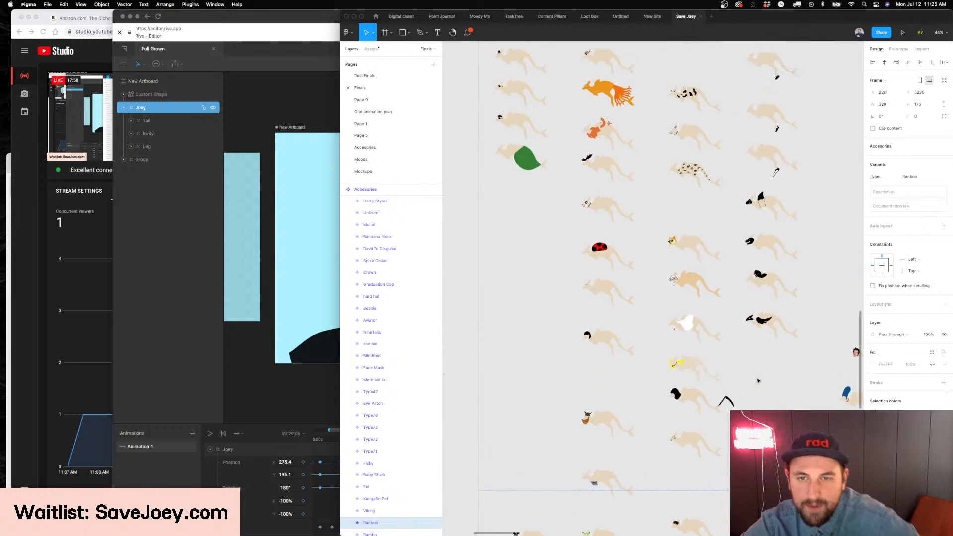
click(687, 378)
click(671, 397)
scroll(659, 290, up, 1)
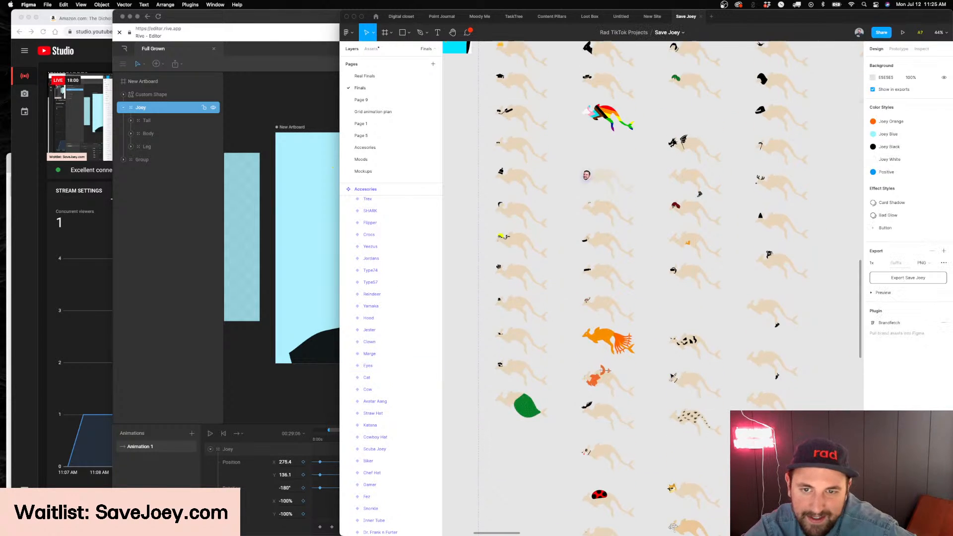
scroll(659, 289, up, 4)
scroll(659, 289, up, 1)
scroll(560, 267, down, 6)
drag(564, 266, 641, 407)
drag(572, 297, 750, 409)
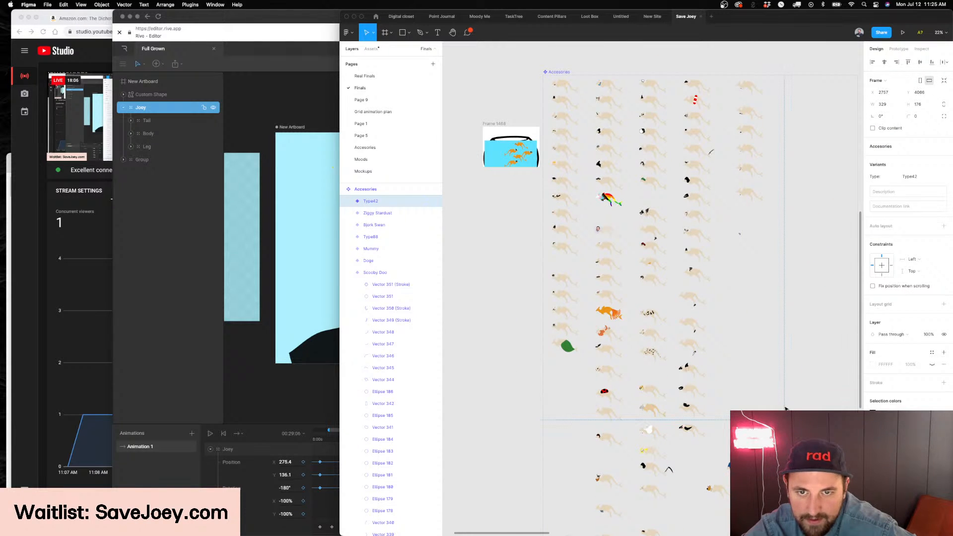
scroll(782, 404, up, 10)
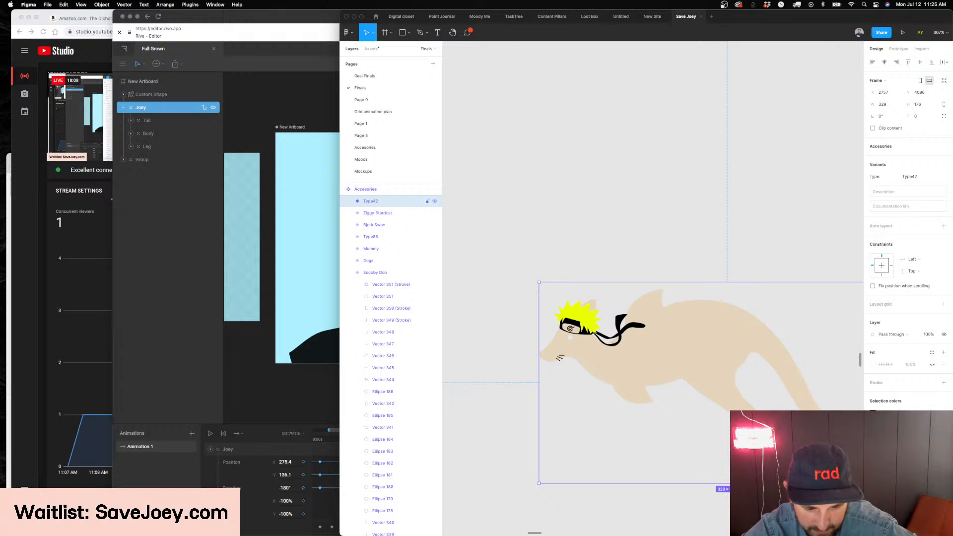
scroll(653, 439, down, 2)
click(618, 457)
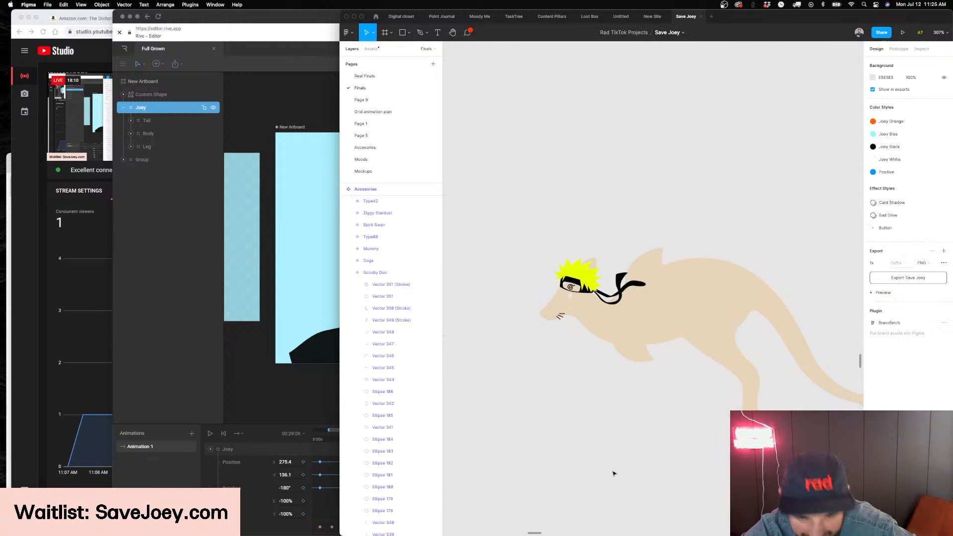
scroll(617, 464, down, 3)
Switch to the kangaroo animation in Rive, enlarge the timeline area and fit Joey's whole keyframe range in it
click(242, 293)
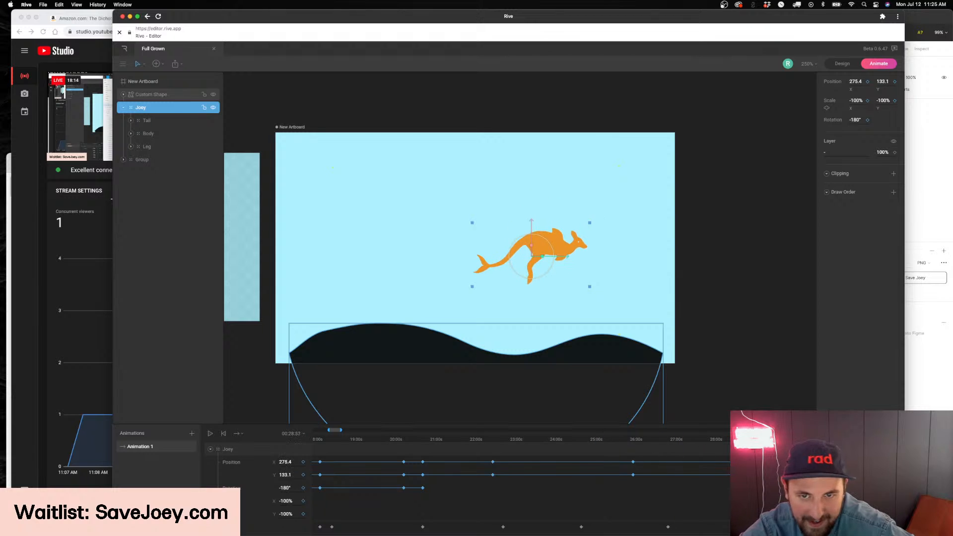
scroll(427, 477, right, 2)
scroll(427, 476, down, 3)
scroll(427, 477, up, 3)
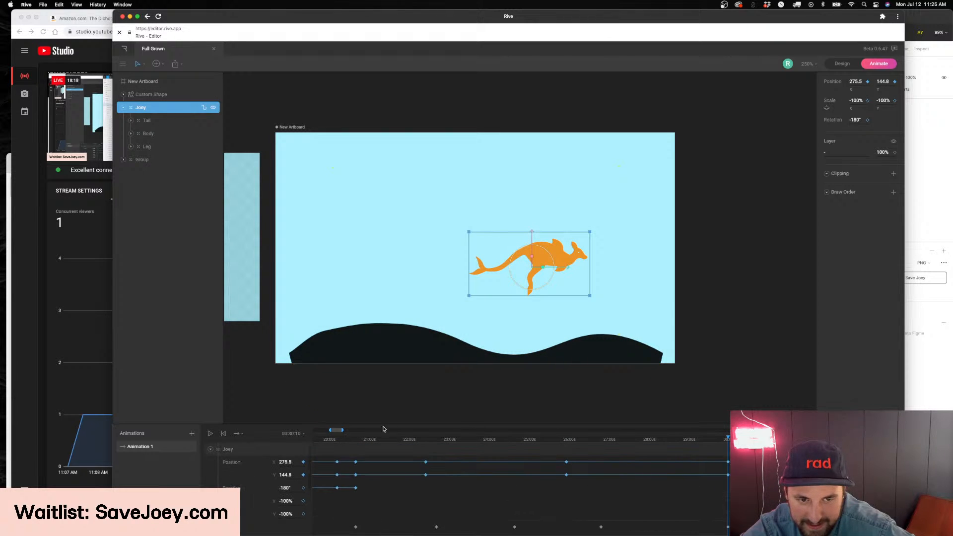
drag(359, 422, 436, 392)
scroll(428, 408, left, 3)
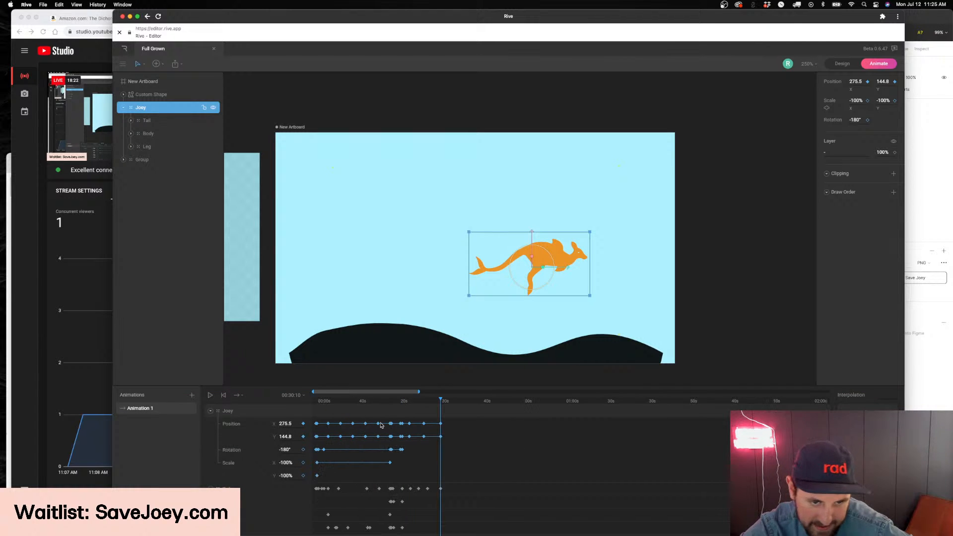
drag(442, 402, 458, 406)
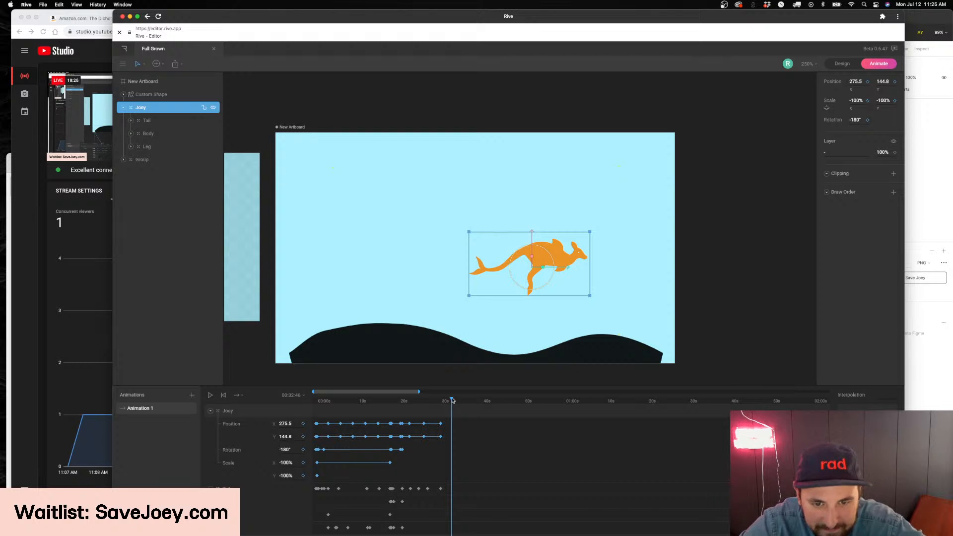
Copy Joey's body-part keyframes between about 2.5 and 17.5 seconds and paste them at about the 30-second mark
click(328, 423)
scroll(348, 437, down, 3)
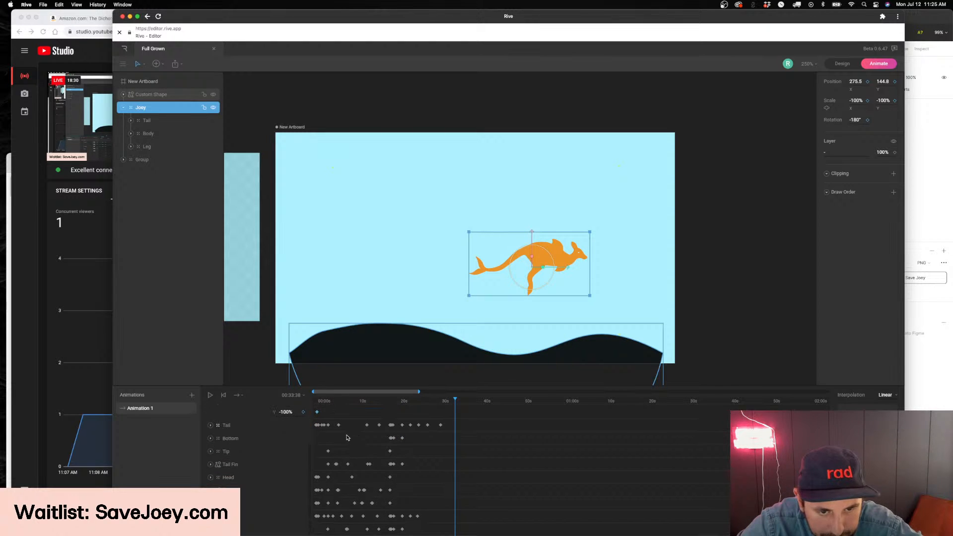
drag(324, 400, 392, 535)
drag(358, 405, 448, 405)
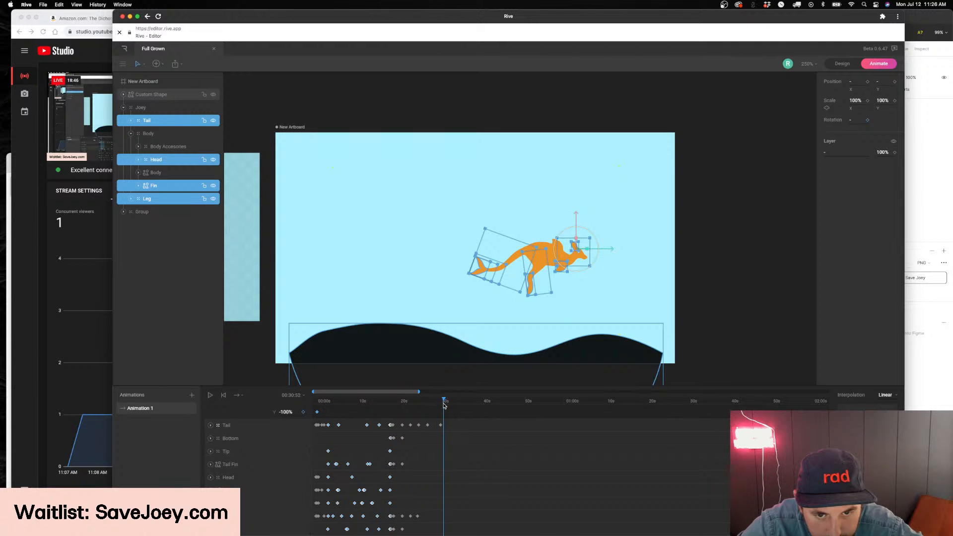
scroll(445, 410, up, 5)
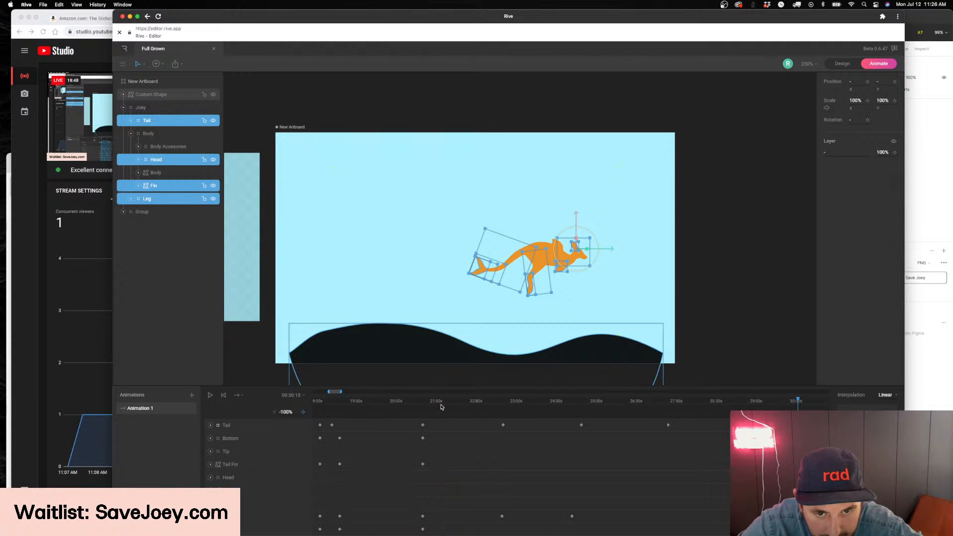
drag(328, 392, 363, 393)
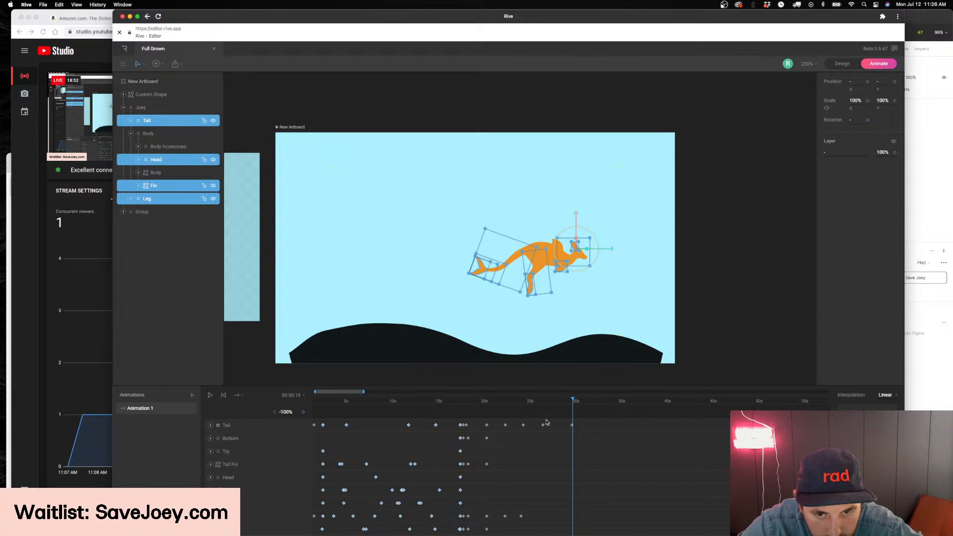
key(super+v)
Play back the pasted body-part motion and check the kangaroo at about the 37-second mark
key(space)
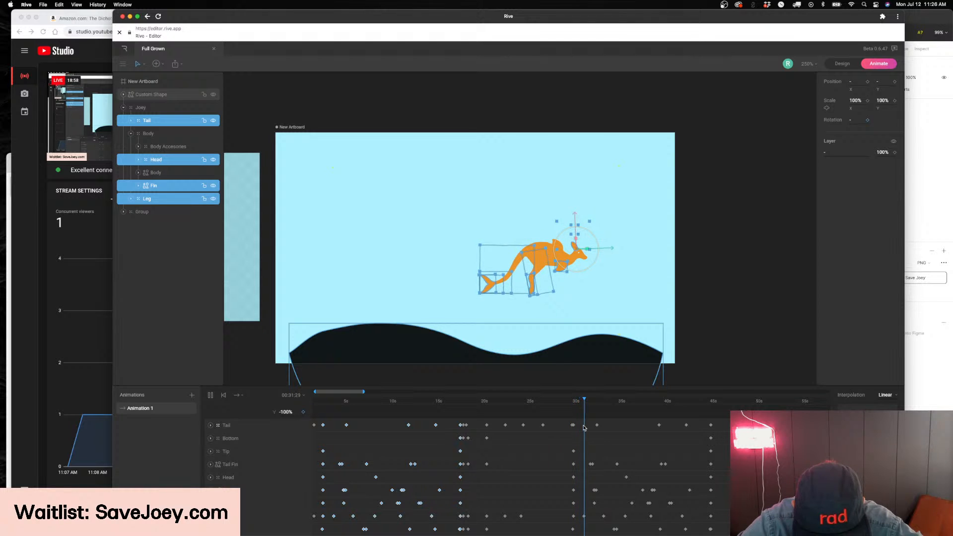
click(705, 307)
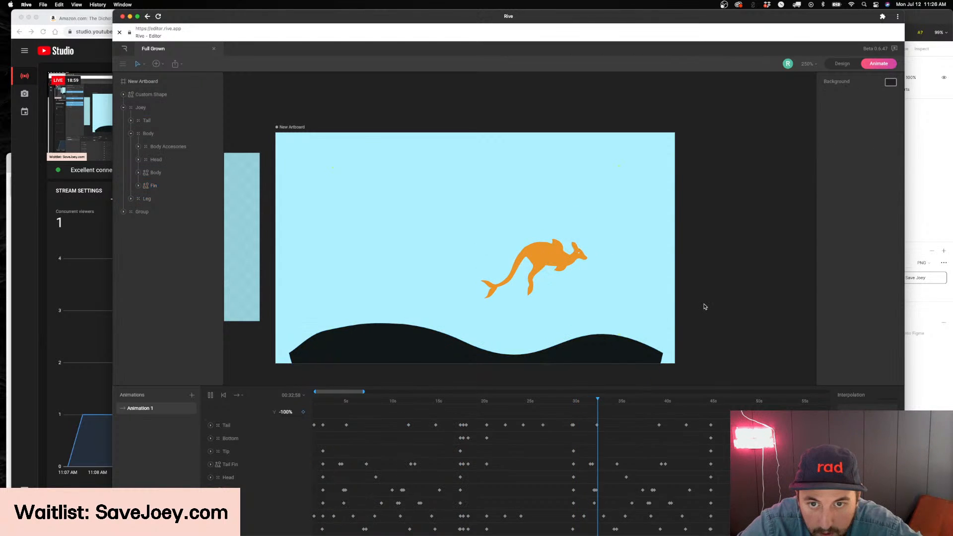
click(638, 402)
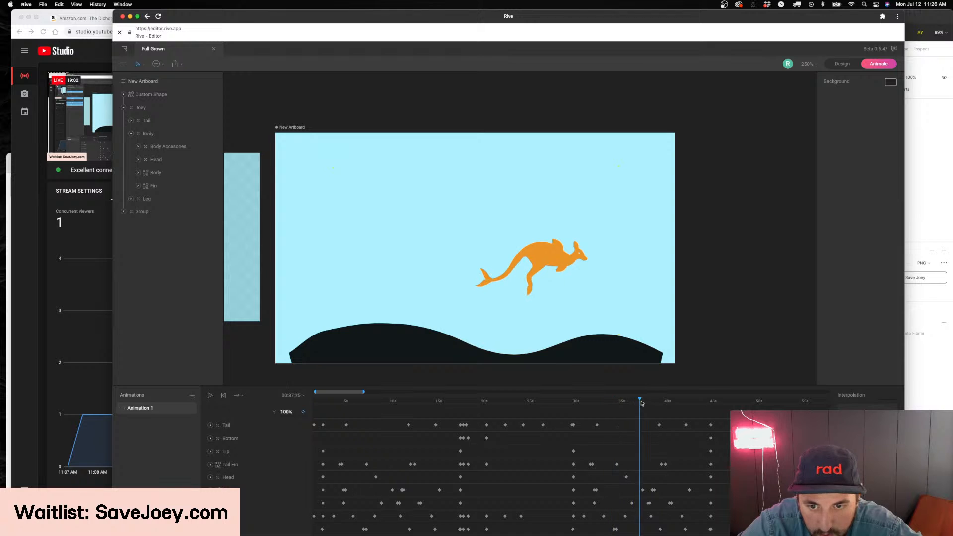
Set Joey's horizontal scale to 100% at the keyframe near 34.5 seconds and play back the turn
scroll(278, 437, up, 5)
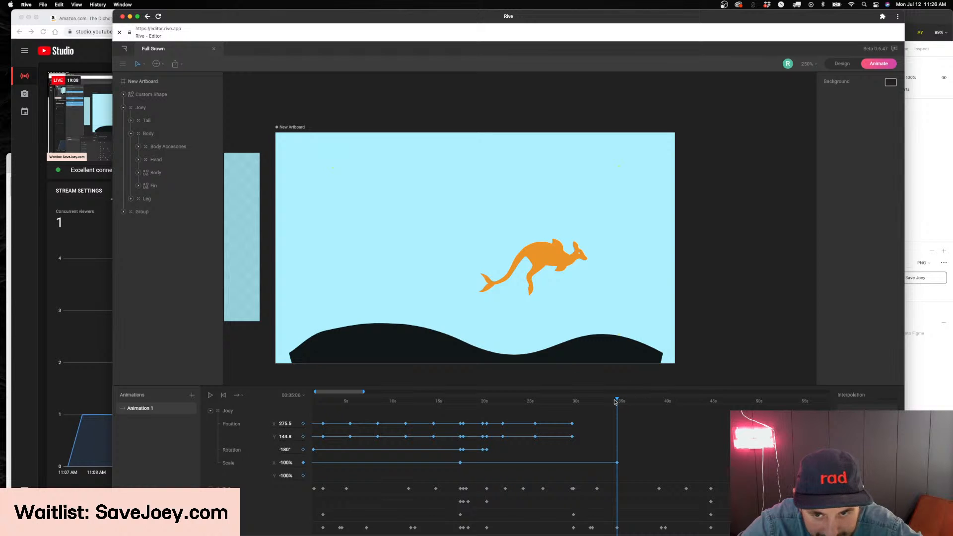
click(287, 463)
key(Return)
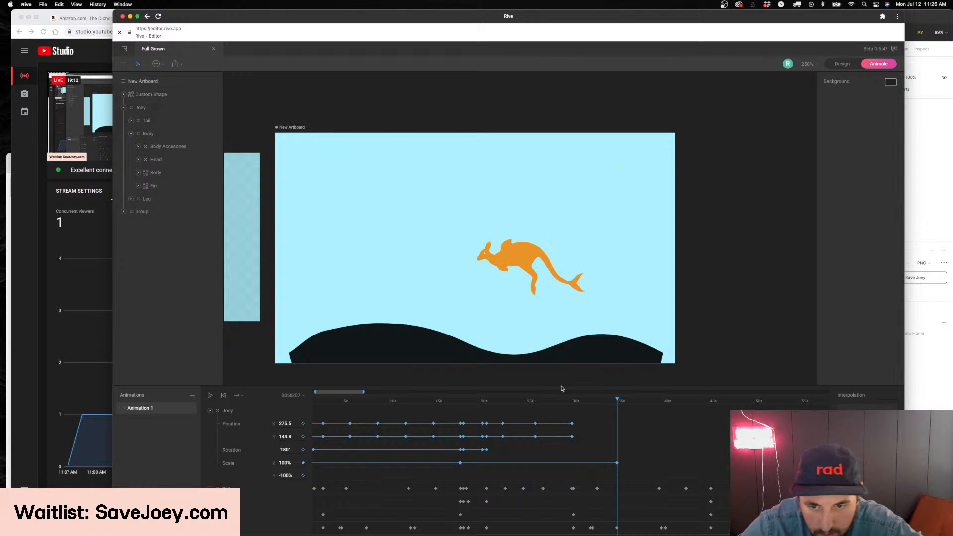
drag(620, 403, 616, 404)
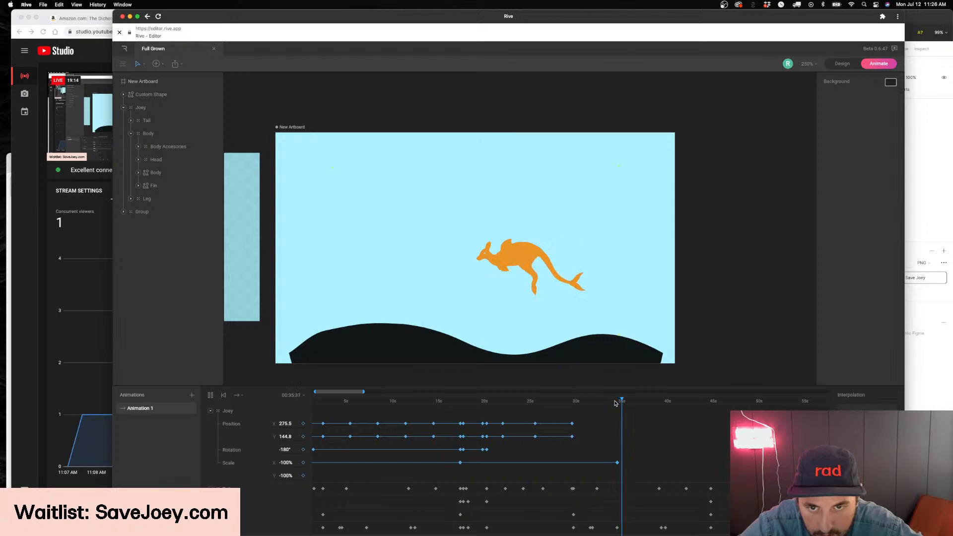
scroll(659, 454, down, 4)
scroll(658, 449, up, 4)
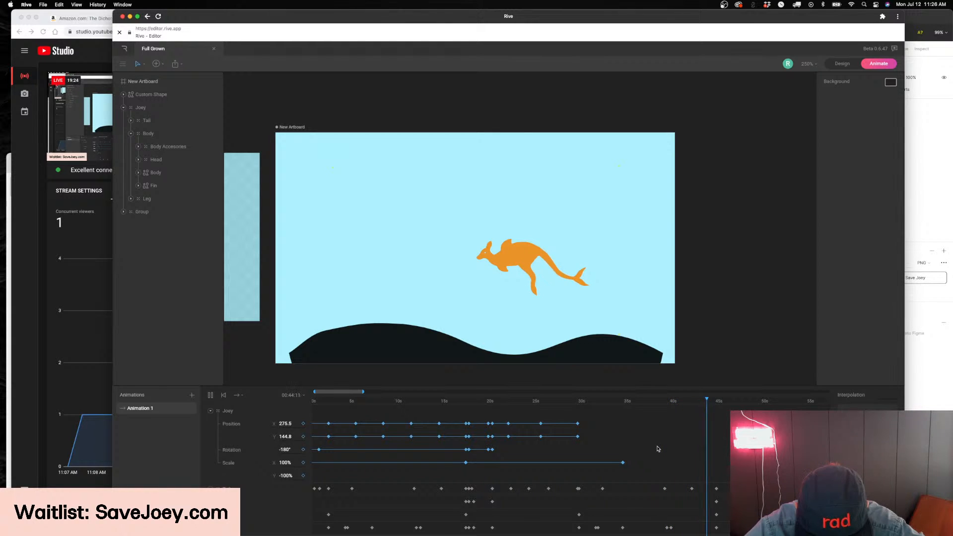
Switch to Figma and examine the Fairy variant's black wing shapes up close in the accessory grid
click(933, 400)
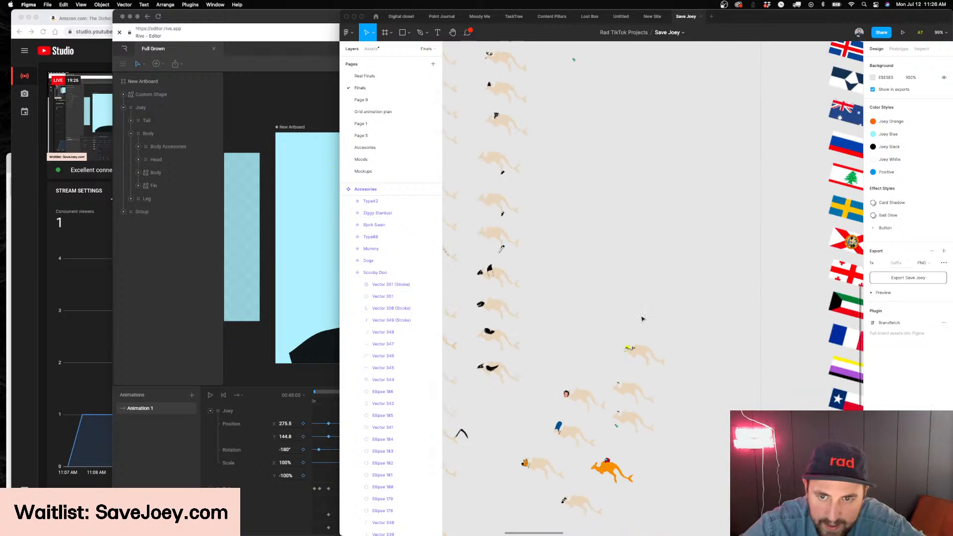
scroll(625, 167, up, 5)
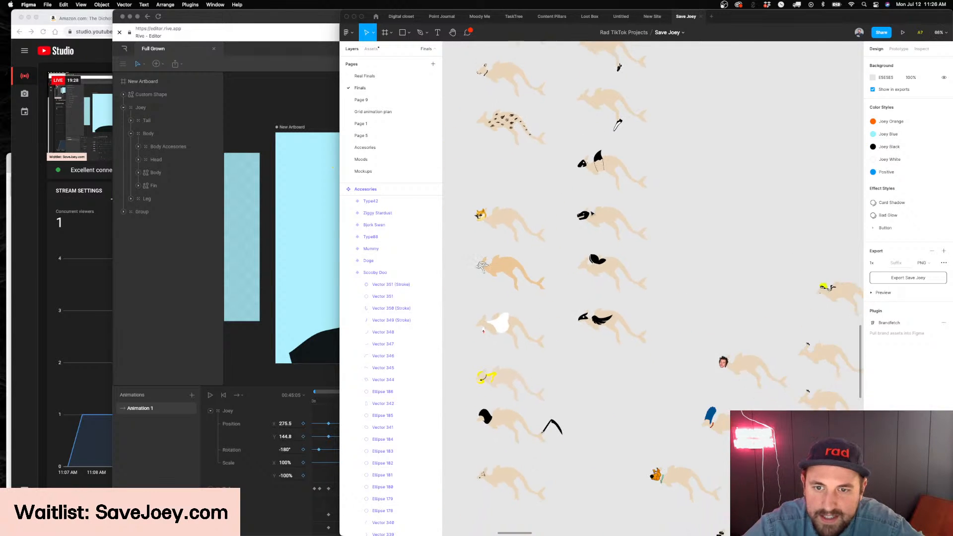
scroll(605, 230, down, 2)
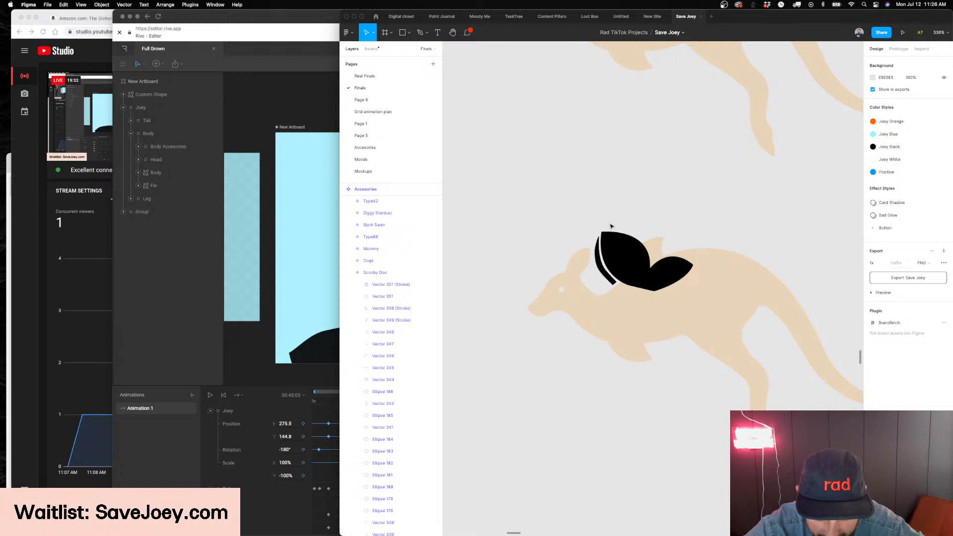
scroll(579, 220, down, 2)
scroll(581, 223, up, 2)
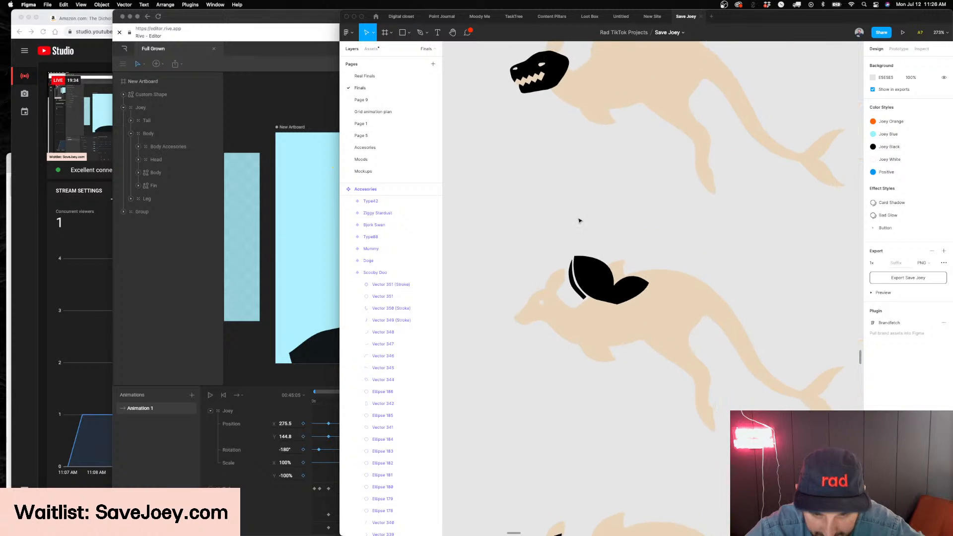
click(582, 298)
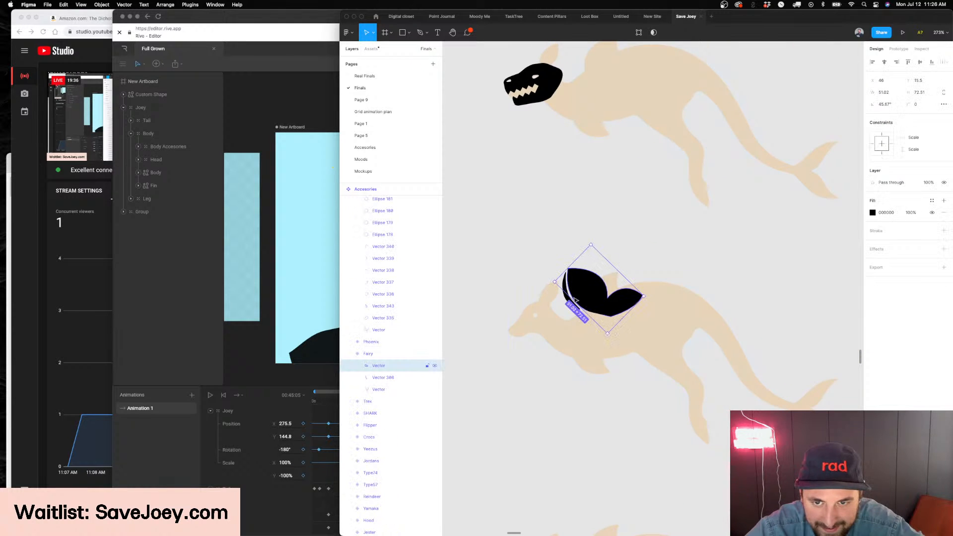
click(567, 303)
click(576, 293)
click(561, 232)
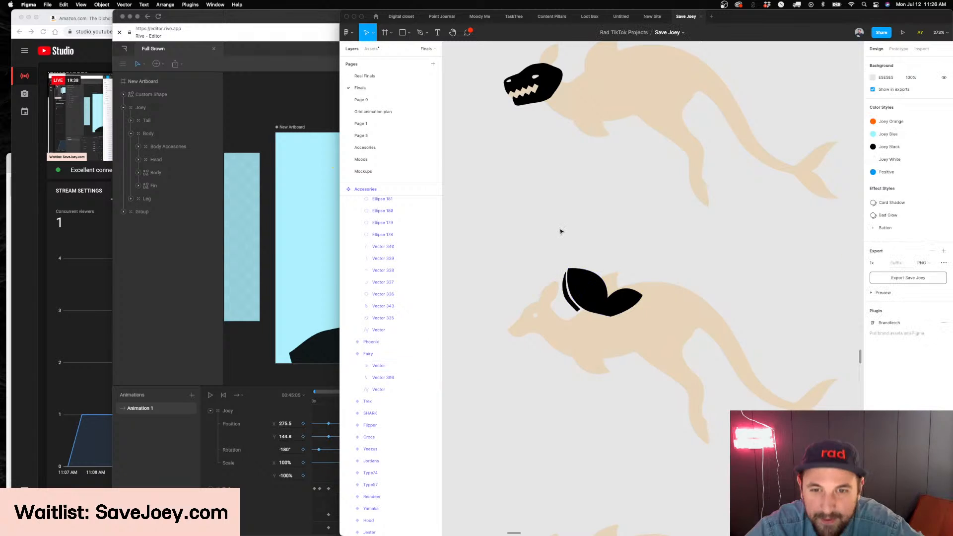
mouse_move(543, 533)
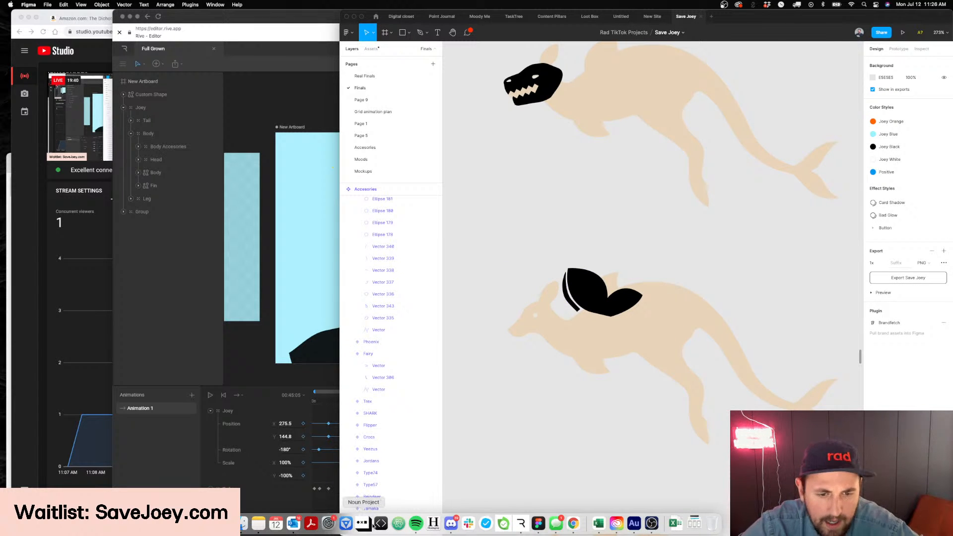
Return to Rive and replay the kangaroo animation from about the 38-second mark
click(243, 319)
drag(716, 404, 659, 406)
scroll(726, 428, down, 3)
scroll(727, 428, up, 1)
Go back to Figma and examine the Mummy and Doge accessory variants up close
key(super+Tab)
scroll(692, 305, down, 3)
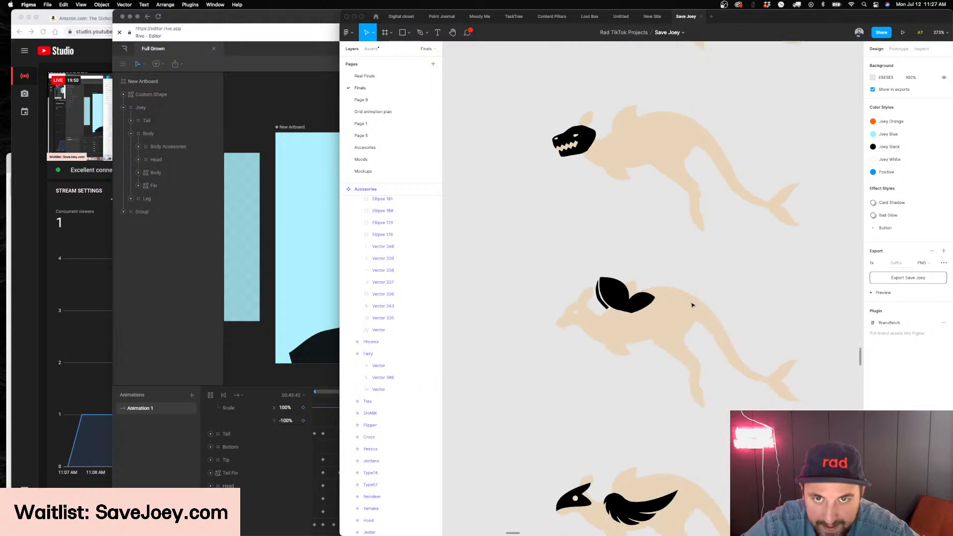
scroll(691, 304, up, 4)
scroll(632, 259, down, 10)
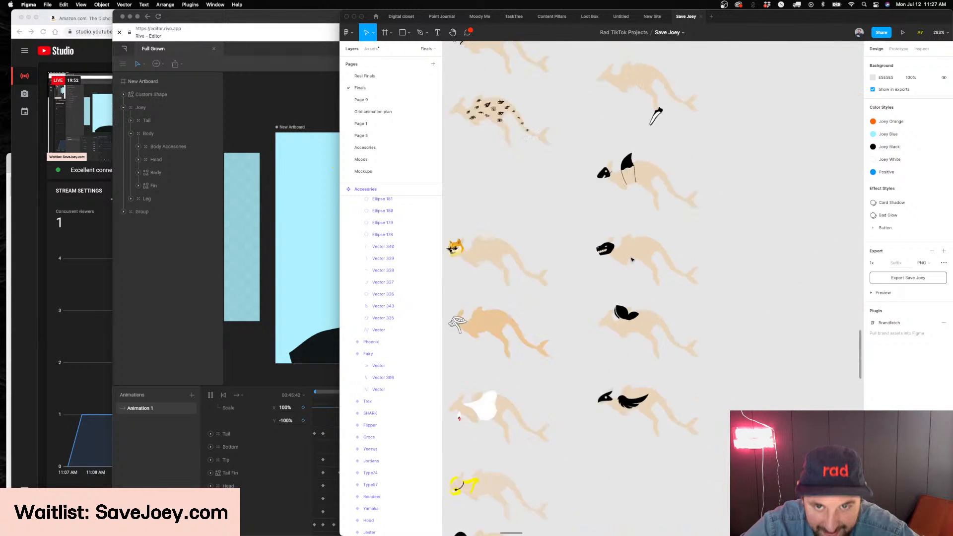
scroll(492, 312, up, 15)
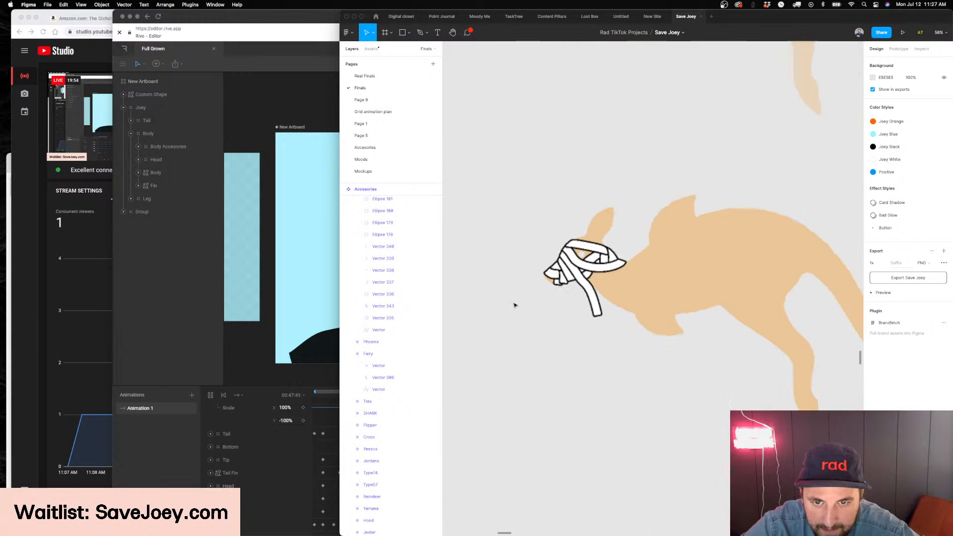
scroll(515, 304, up, 5)
scroll(515, 305, down, 4)
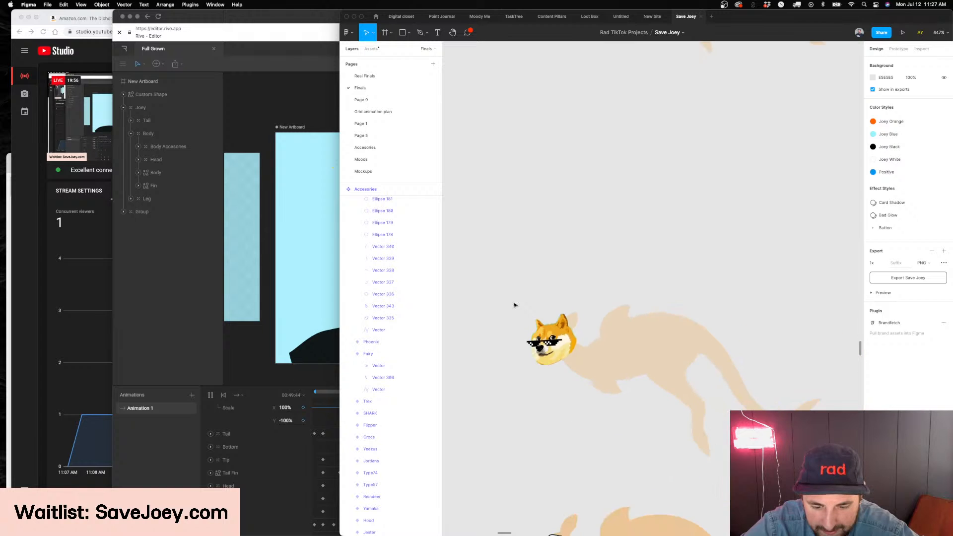
Examine the white swan dress variant below the Mummy variant up close in the accessory grid
scroll(515, 305, down, 5)
scroll(515, 305, down, 4)
scroll(515, 305, up, 4)
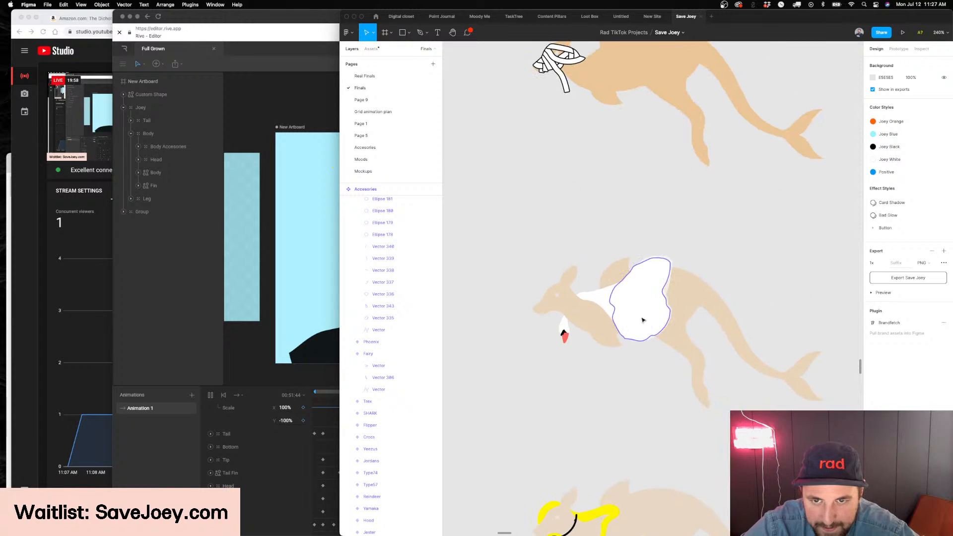
scroll(611, 386, up, 3)
scroll(611, 386, right, 2)
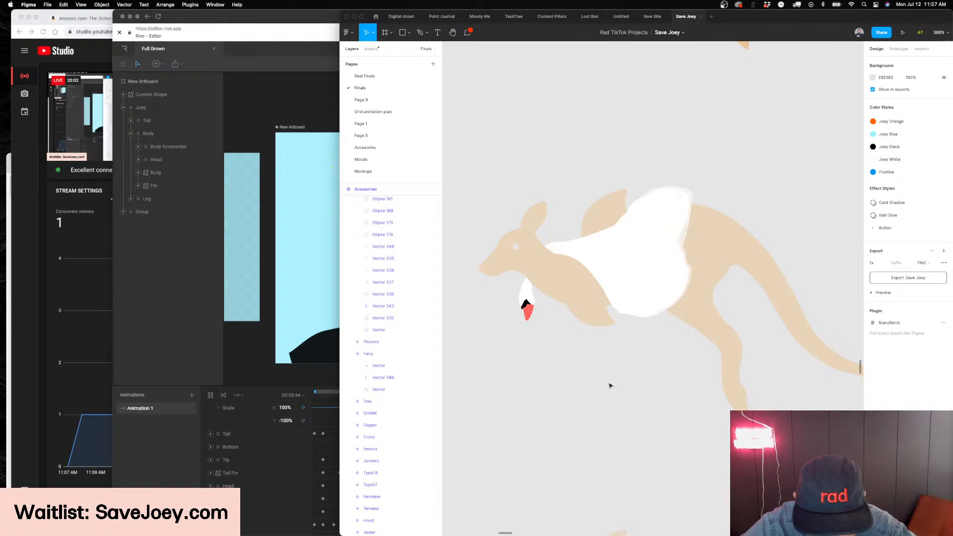
scroll(610, 385, down, 5)
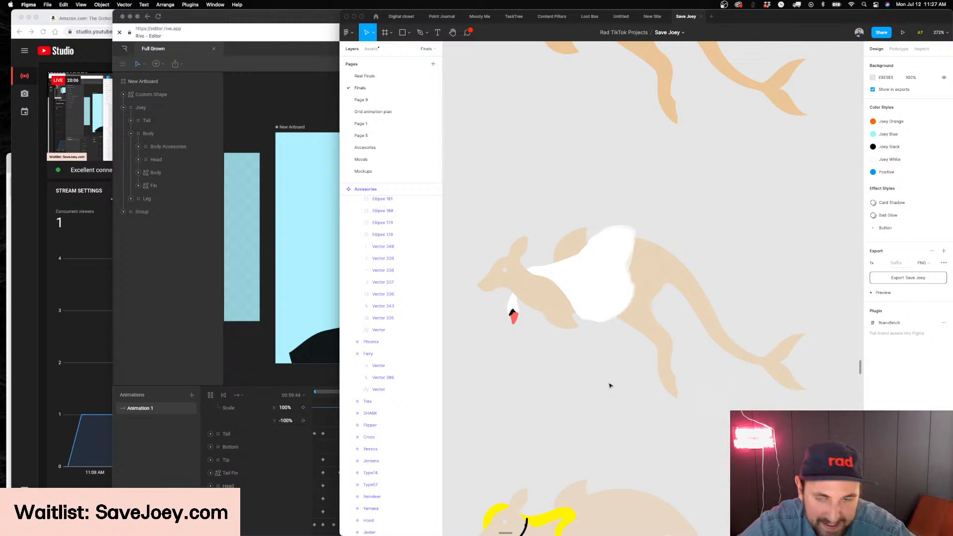
Switch to Chrome and run a Google image search for "bjork swan dress" in a new tab
click(106, 158)
key(super+t)
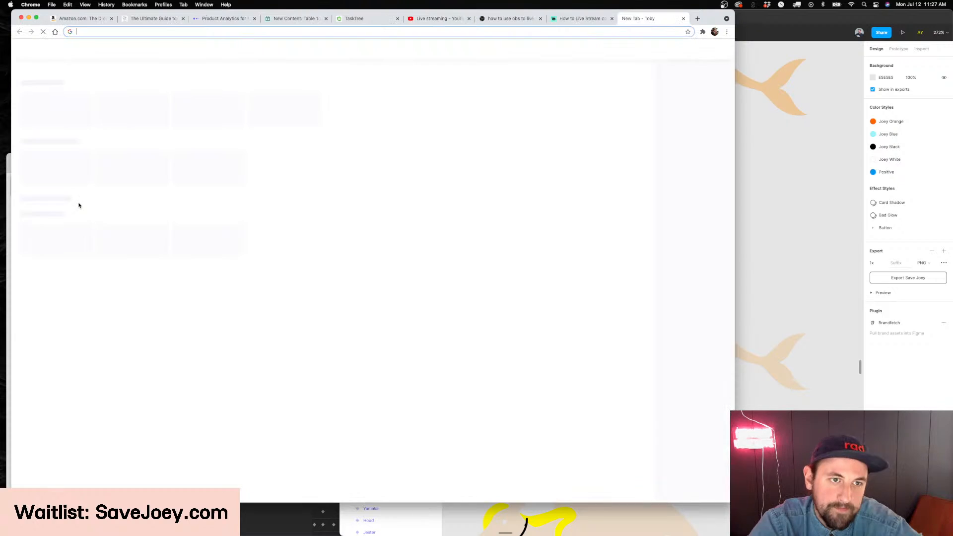
text(bjork )
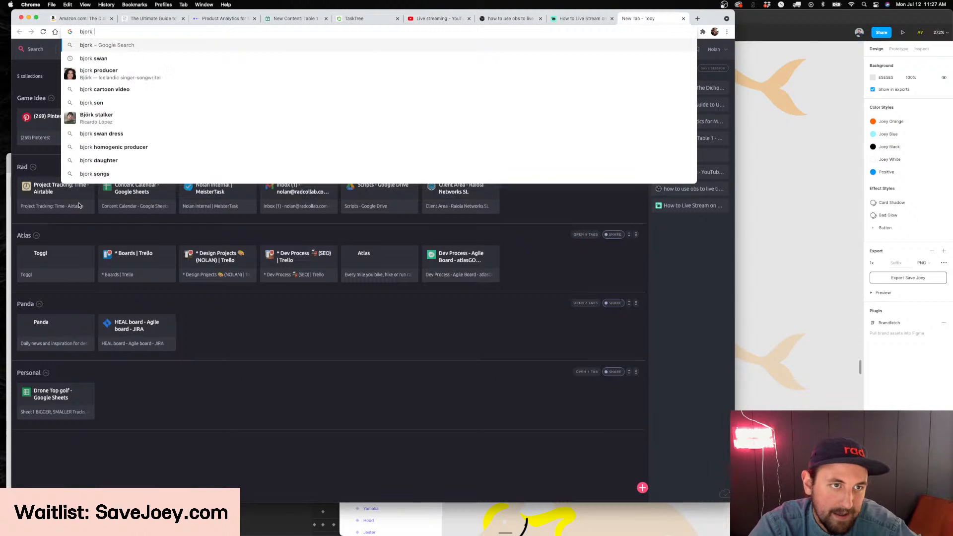
text(swan dress)
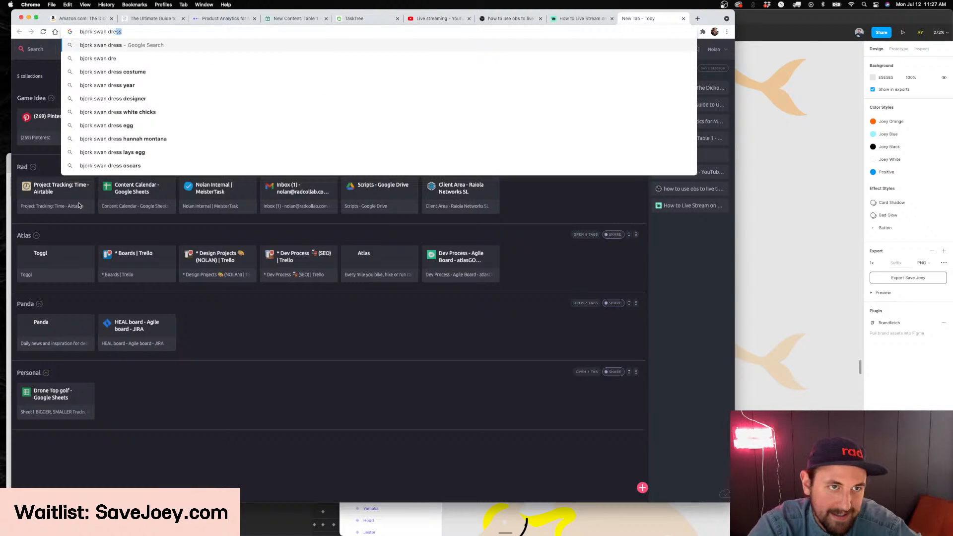
key(Return)
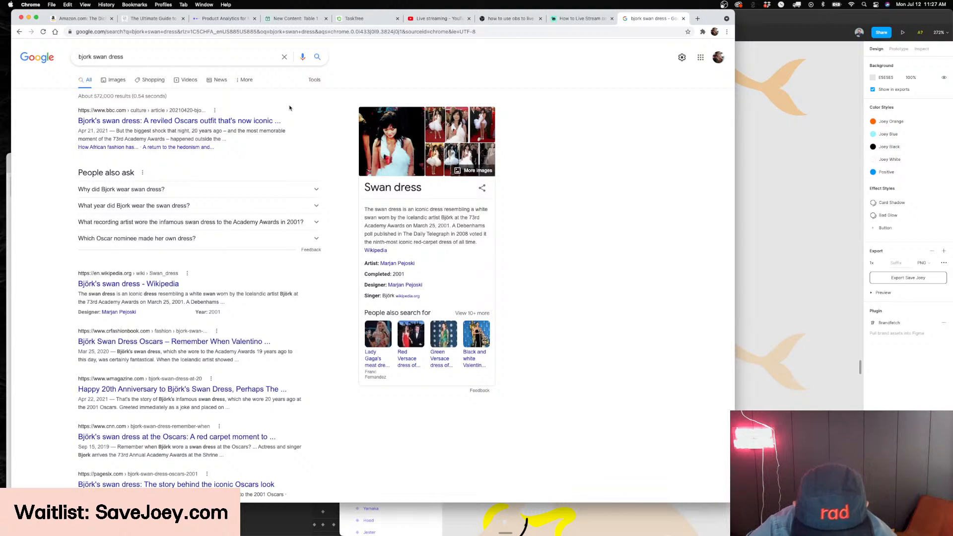
click(106, 78)
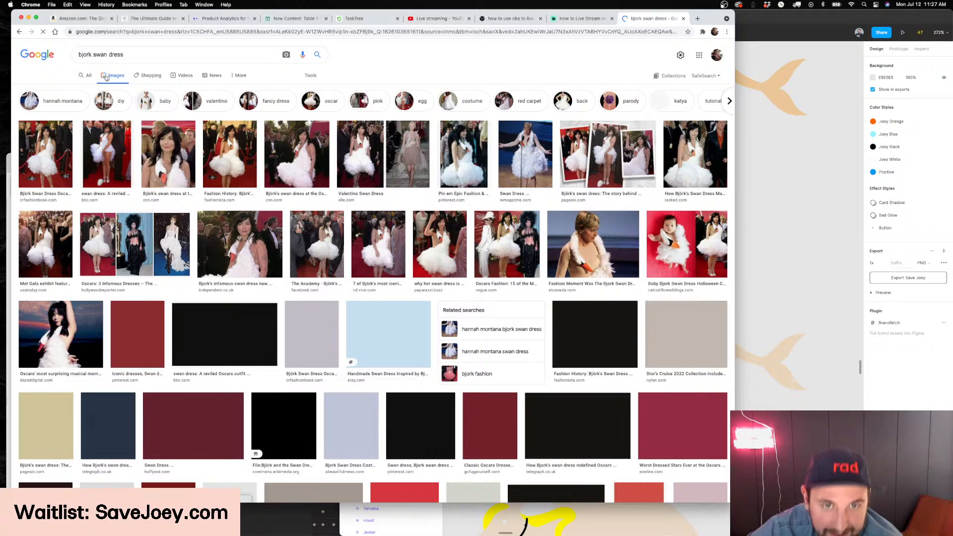
Preview two swan dress photos, compare them with the Figma variant, close the search tab and return to Figma
click(297, 154)
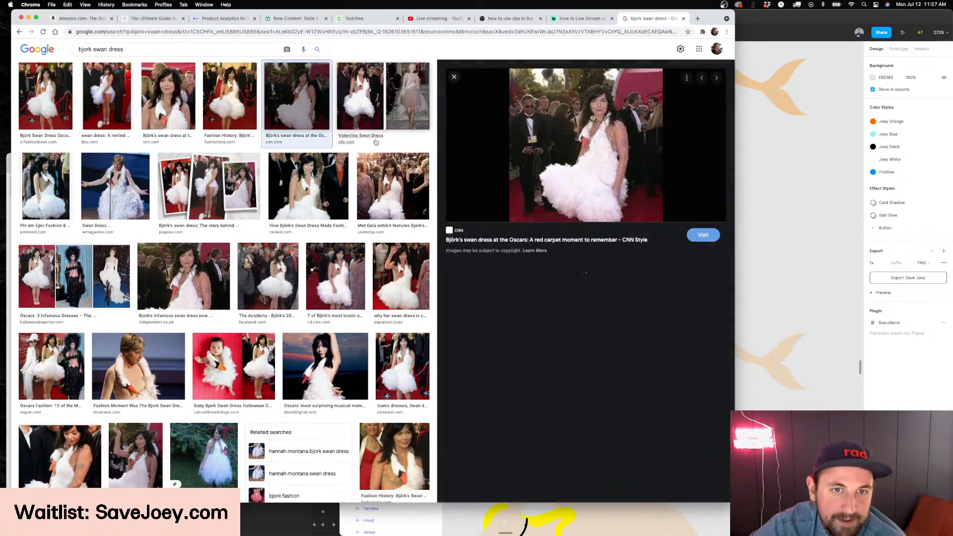
click(376, 142)
scroll(526, 179, up, 1)
click(809, 272)
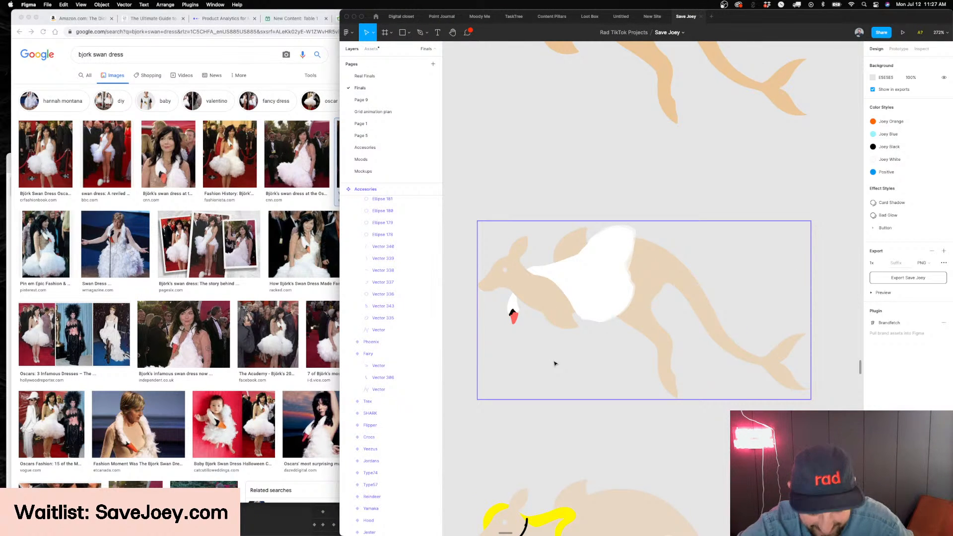
click(336, 395)
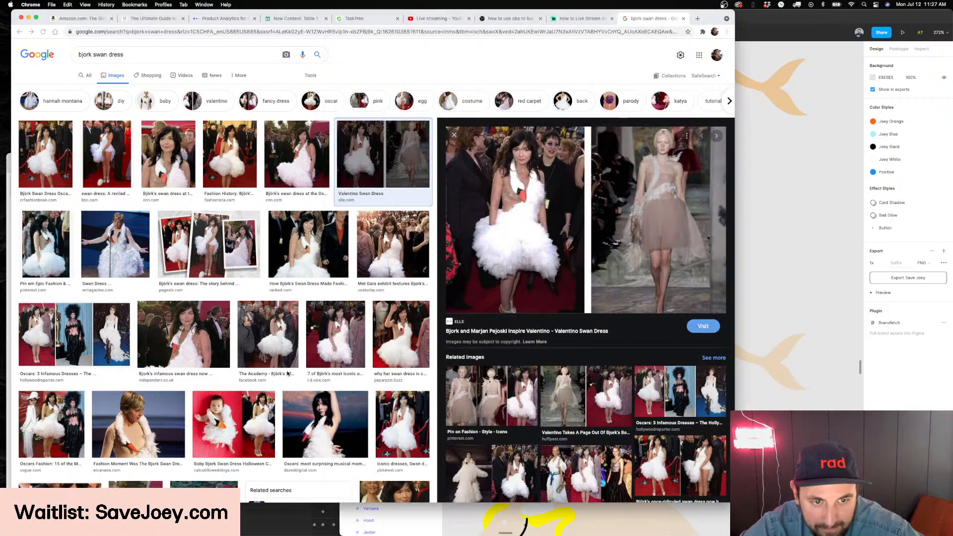
key(super+w)
click(795, 254)
Duplicate the Katana variant in the accessory grid and check the copy's sword at the tail
scroll(793, 255, down, 10)
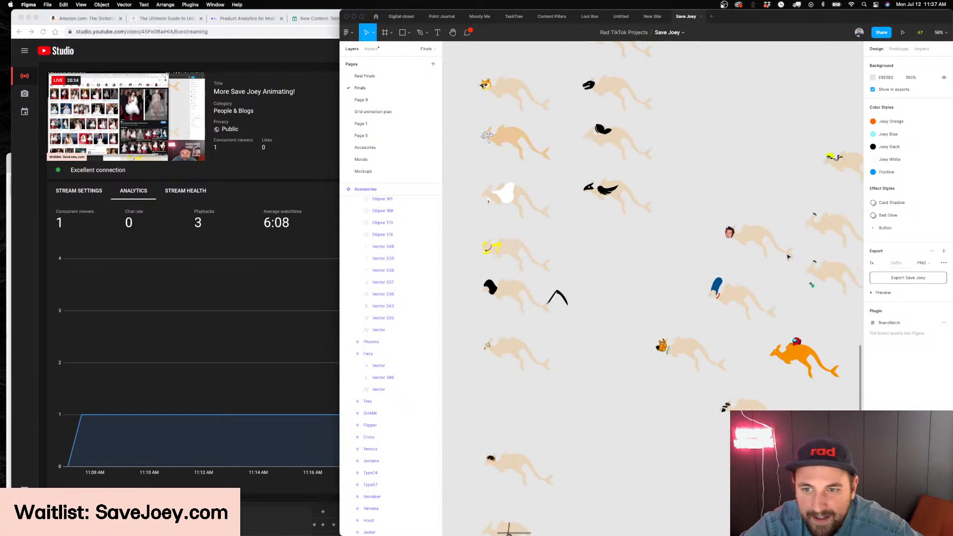
click(572, 279)
scroll(573, 279, up, 10)
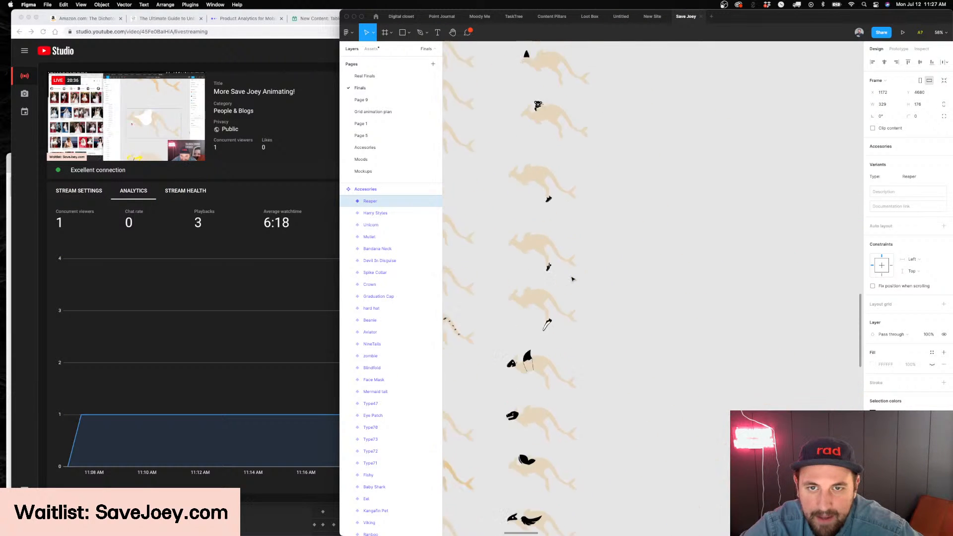
drag(556, 153, 693, 327)
scroll(723, 344, up, 5)
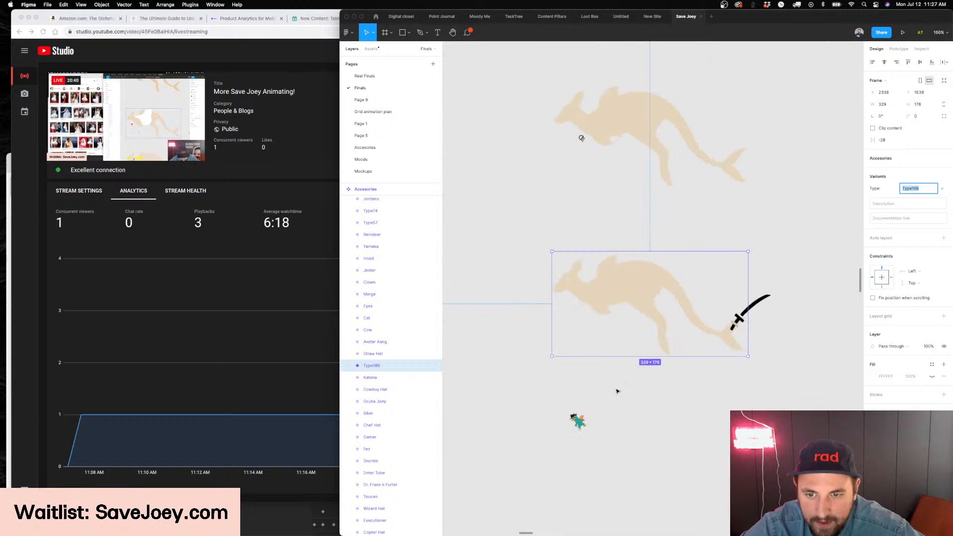
click(581, 425)
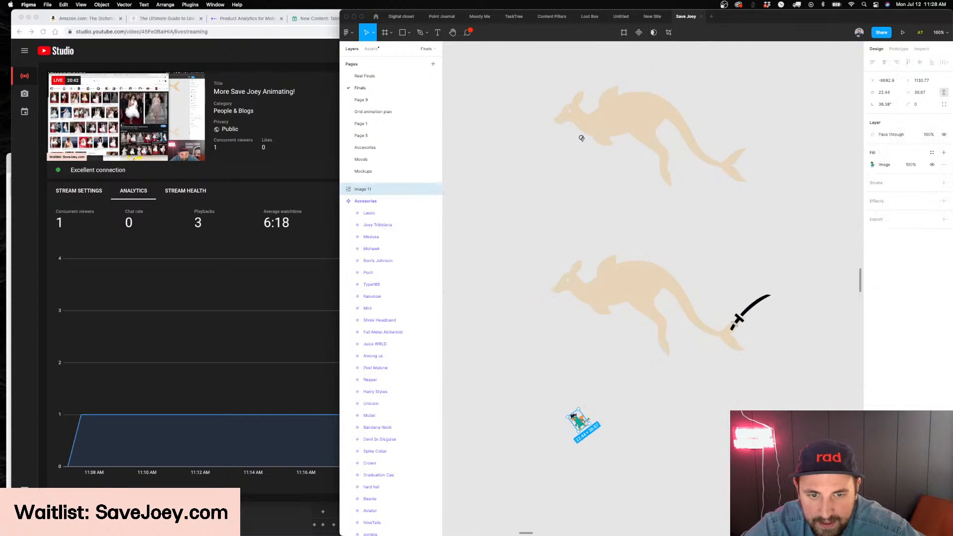
scroll(582, 424, right, 2)
click(683, 383)
scroll(665, 326, up, 5)
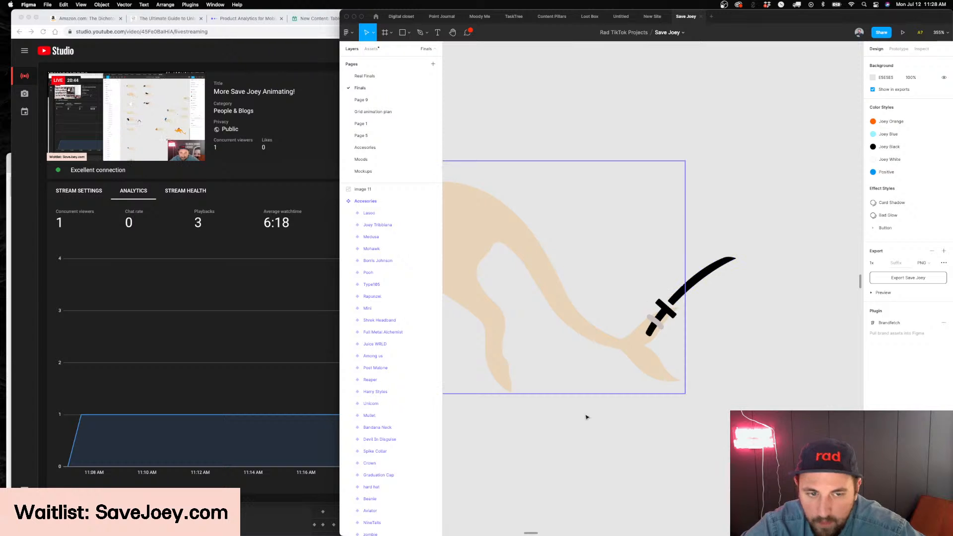
Switch to Noun Project, search for "wand" and bring the black star-tipped magic wand icon into the Figma canvas
click(363, 524)
scroll(581, 371, down, 5)
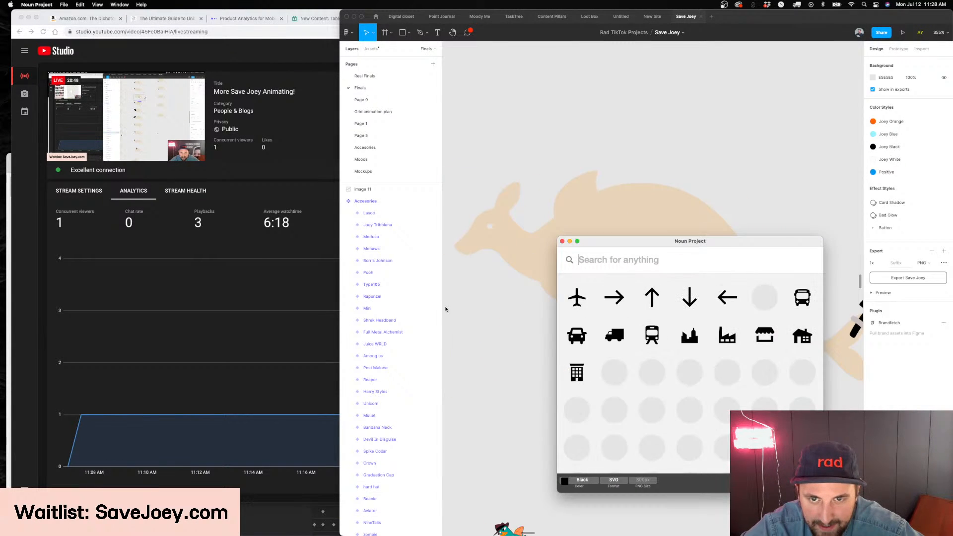
scroll(472, 304, up, 5)
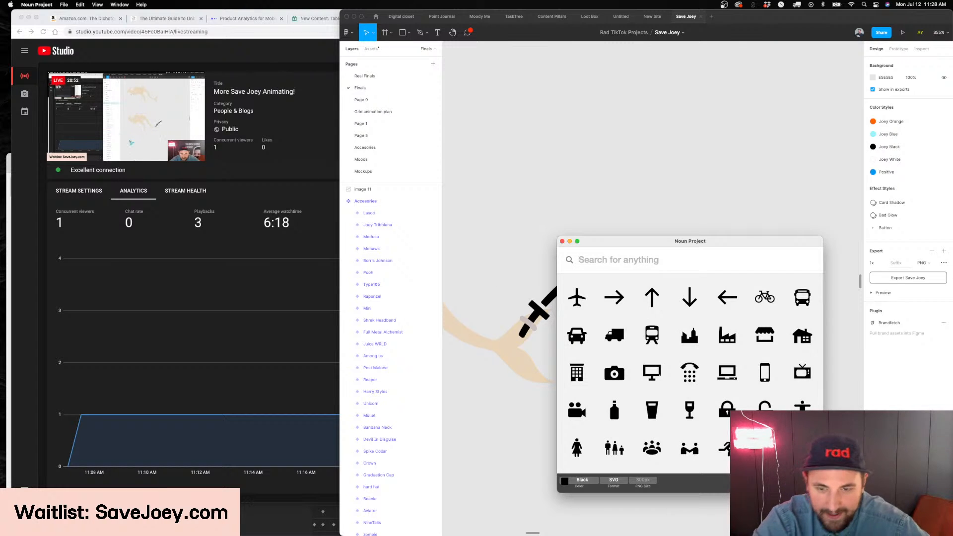
text(wand)
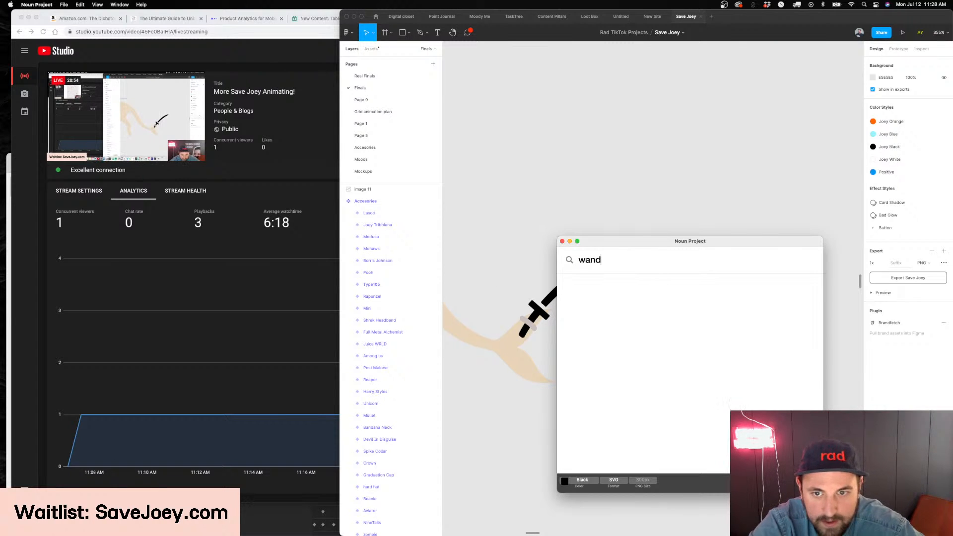
key(Return)
drag(636, 247, 614, 249)
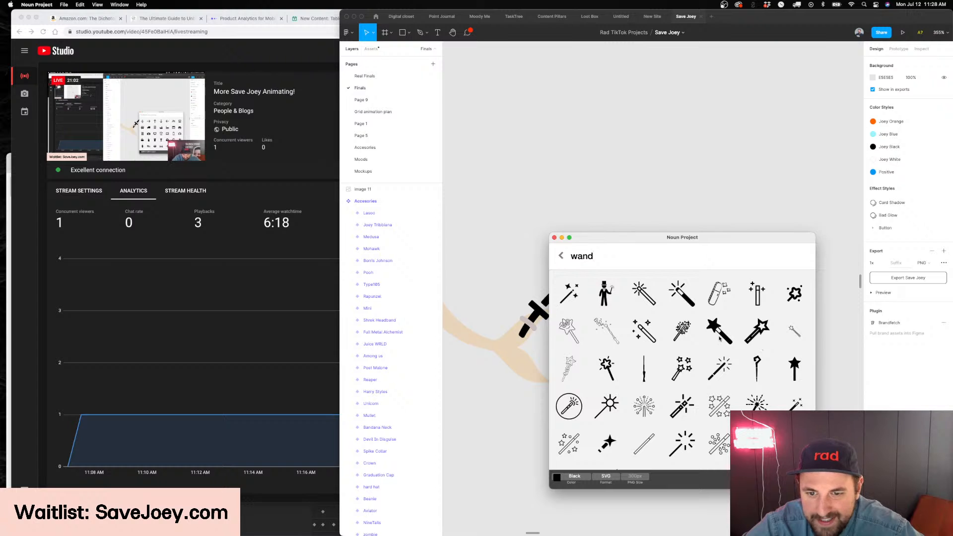
drag(761, 326, 475, 469)
Flip the magic wand icon horizontally and move it into the sword frame of the duplicated Katana variant
scroll(518, 443, left, 5)
key(shift+h)
scroll(606, 439, right, 3)
scroll(607, 438, down, 3)
key(super+x)
scroll(568, 288, down, 2)
click(569, 288)
key(super+v)
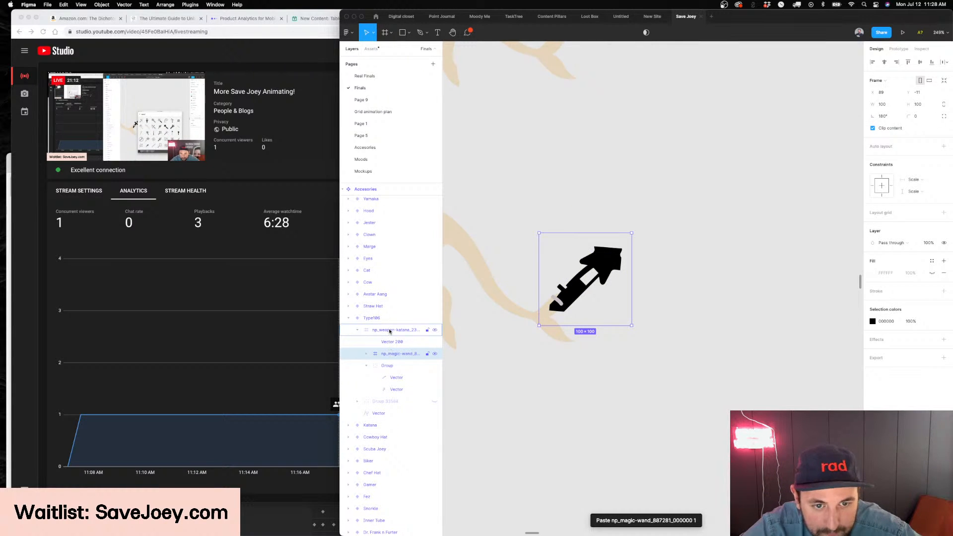
Move the wand layer above the katana frame and scale the wand to 33 × 33 at the tail
key(super+])
drag(395, 329, 395, 329)
scroll(592, 257, up, 3)
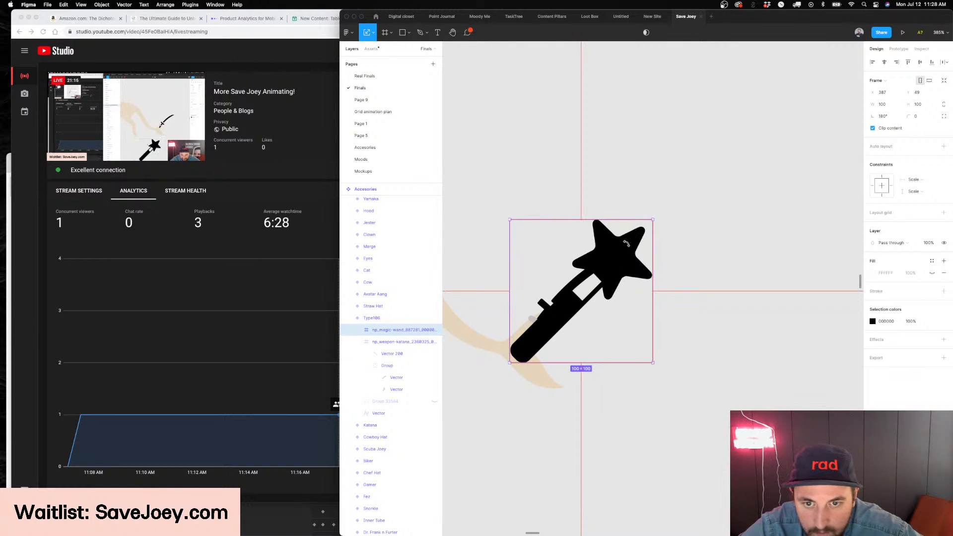
drag(654, 218, 578, 285)
Delete the sword group from the duplicated variant and nest the wand beneath the grip shape in the katana frame
click(602, 271)
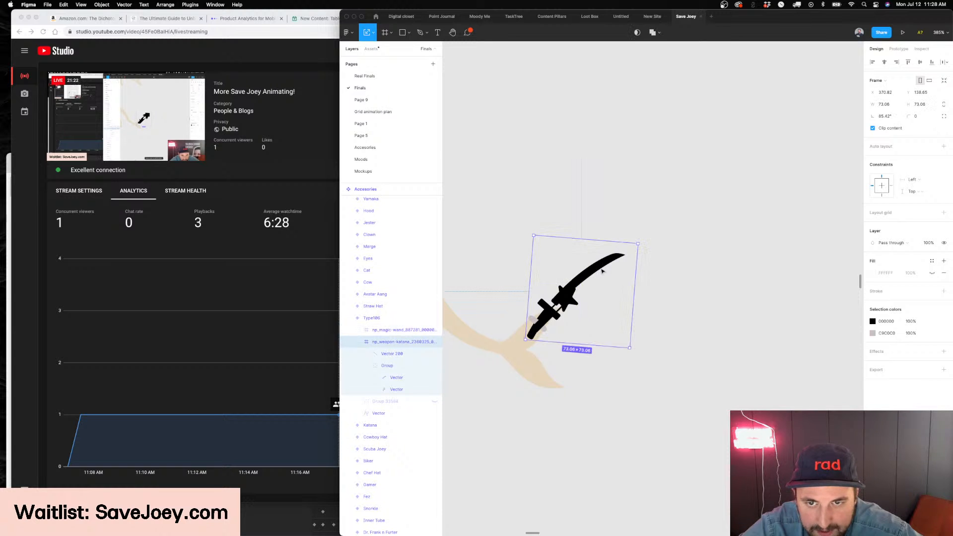
double_click(603, 272)
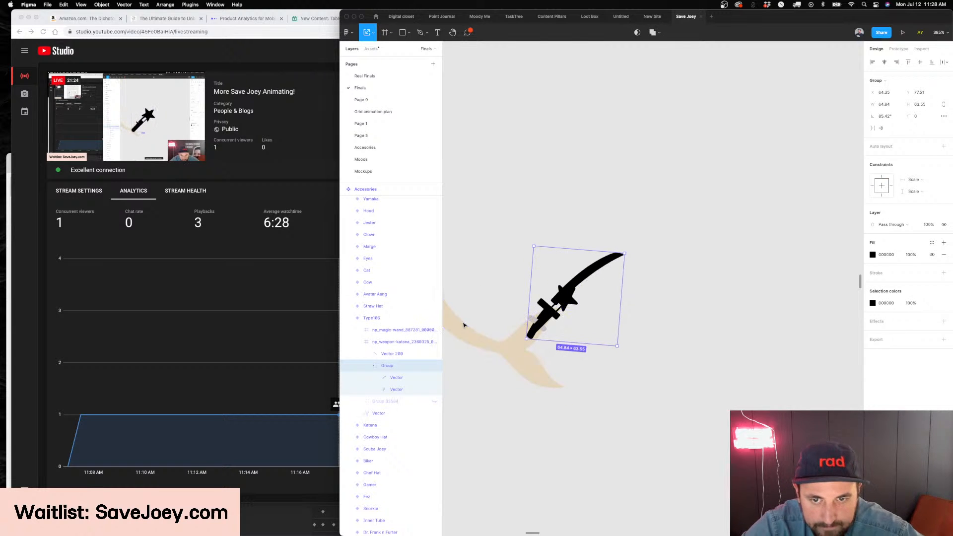
key(Delete)
click(375, 330)
drag(375, 330, 389, 343)
key(super+[)
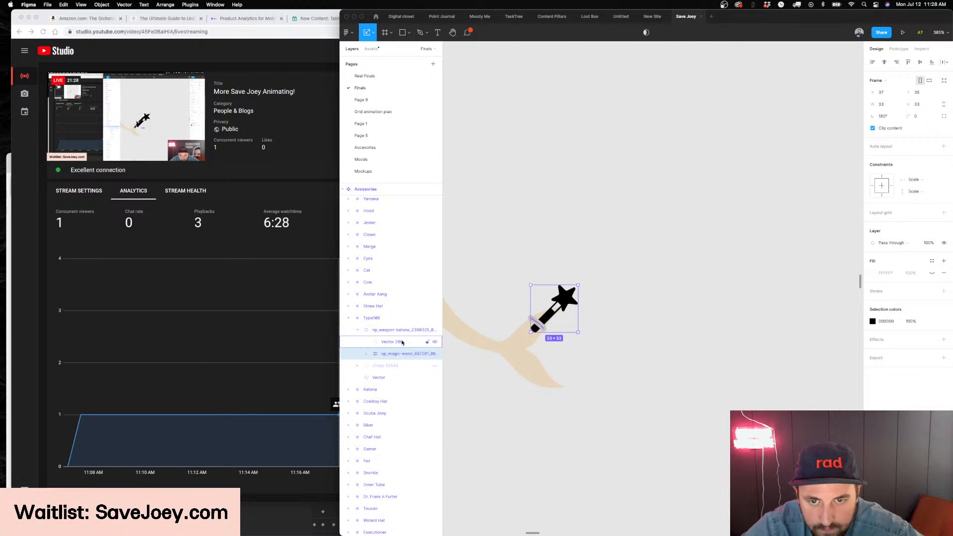
Rename the duplicated variant's Type to "wand"
click(766, 280)
scroll(766, 280, left, 2)
scroll(766, 280, down, 5)
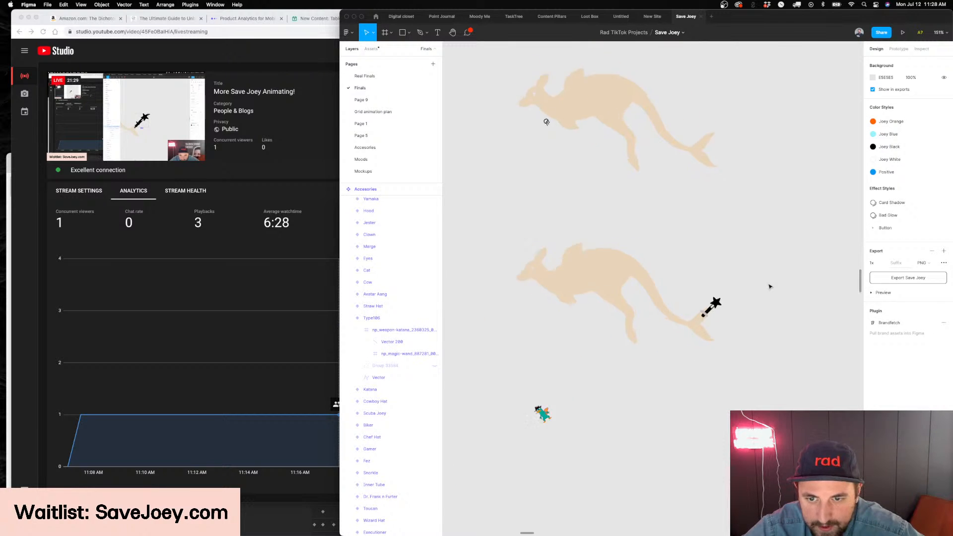
scroll(768, 287, up, 3)
click(600, 279)
scroll(838, 196, right, 1)
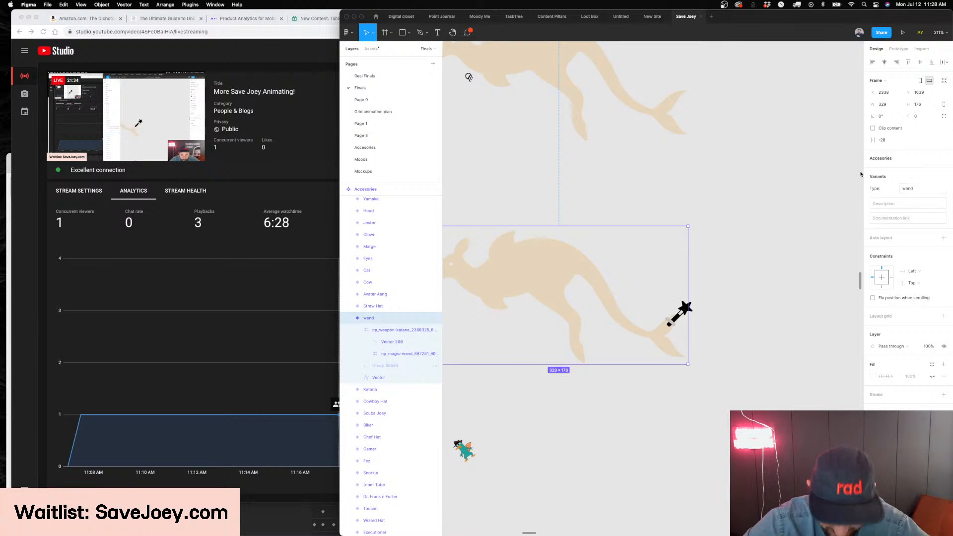
Examine the wand variant's overall look, from the kangaroo's body and fins to the wand at its tail
scroll(760, 221, down, 2)
scroll(760, 221, right, 2)
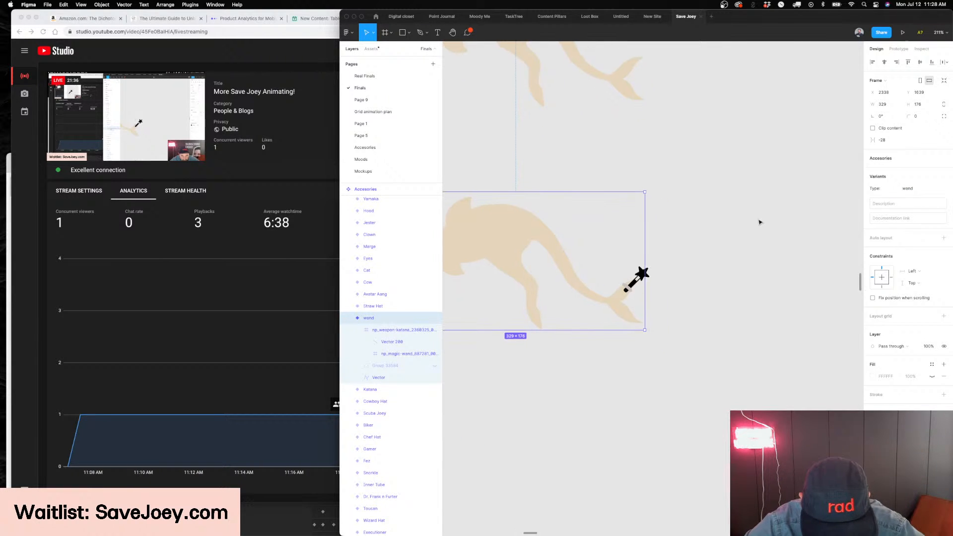
scroll(760, 222, down, 1)
scroll(760, 222, up, 1)
scroll(760, 222, down, 3)
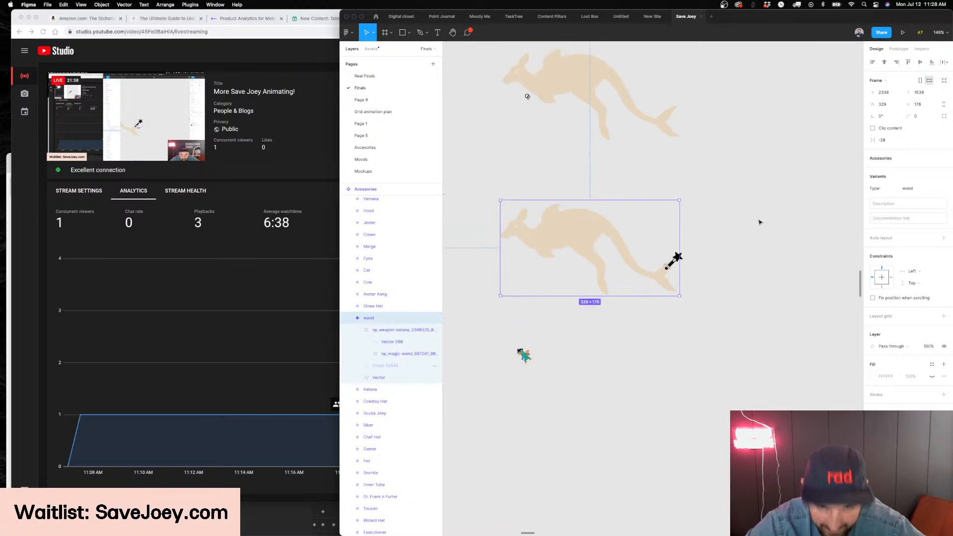
scroll(760, 222, down, 1)
scroll(760, 222, right, 1)
scroll(497, 232, down, 1)
scroll(526, 229, up, 8)
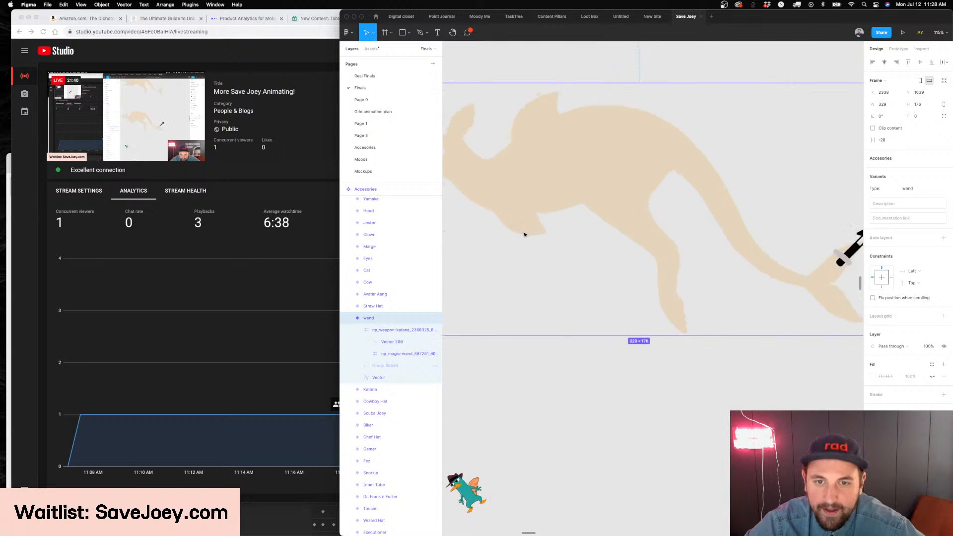
scroll(547, 241, down, 5)
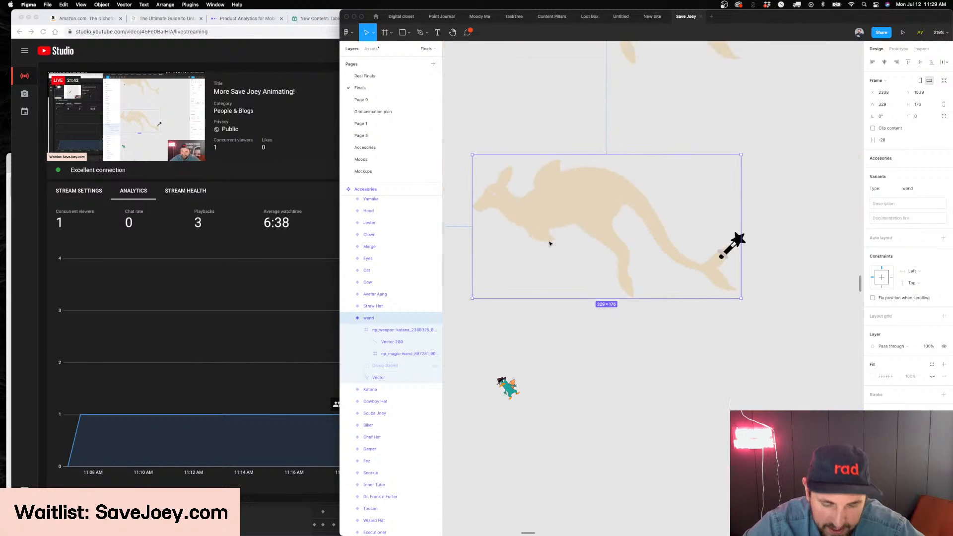
Nudge the wand slightly within its grip at the kangaroo's tail and check the whole variant
scroll(693, 215, right, 3)
scroll(624, 243, up, 3)
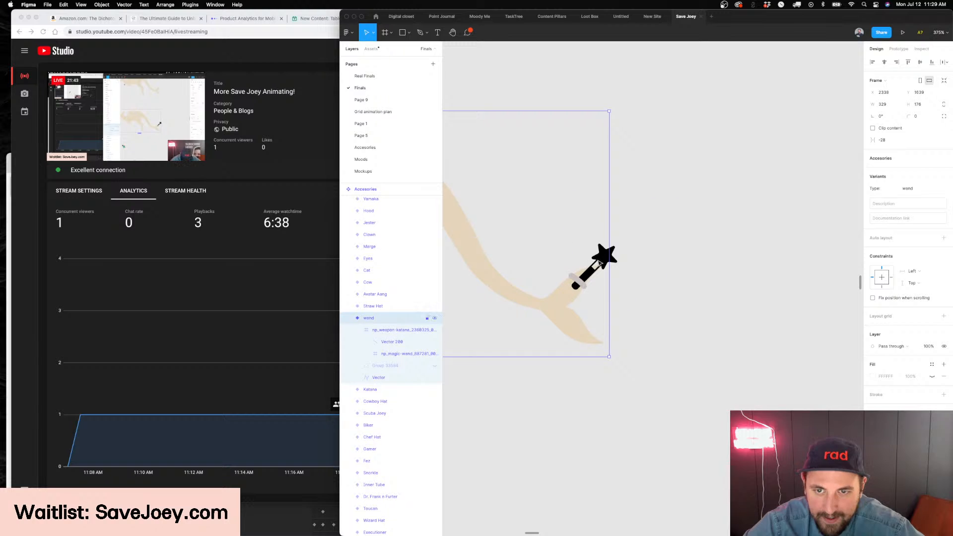
double_click(602, 262)
double_click(606, 260)
drag(608, 259, 608, 257)
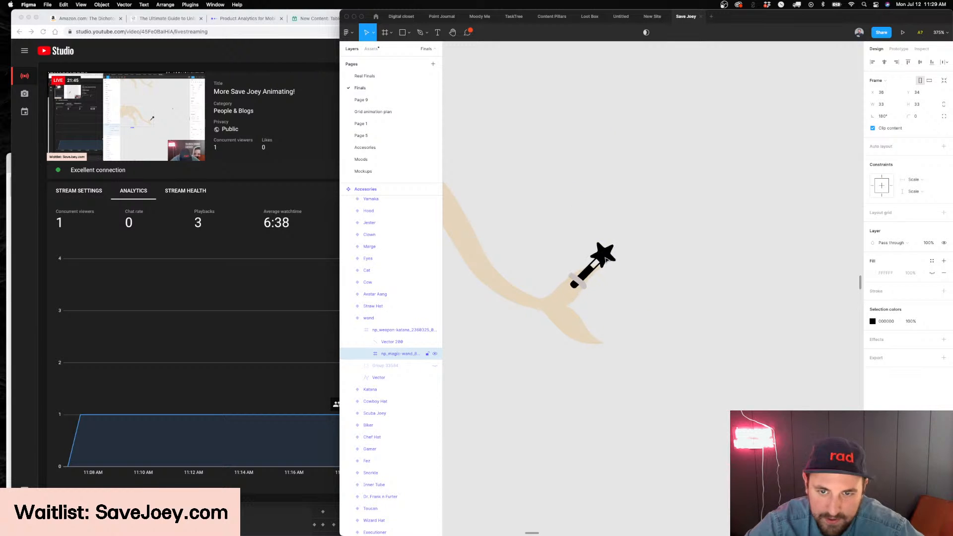
scroll(607, 259, down, 5)
click(618, 251)
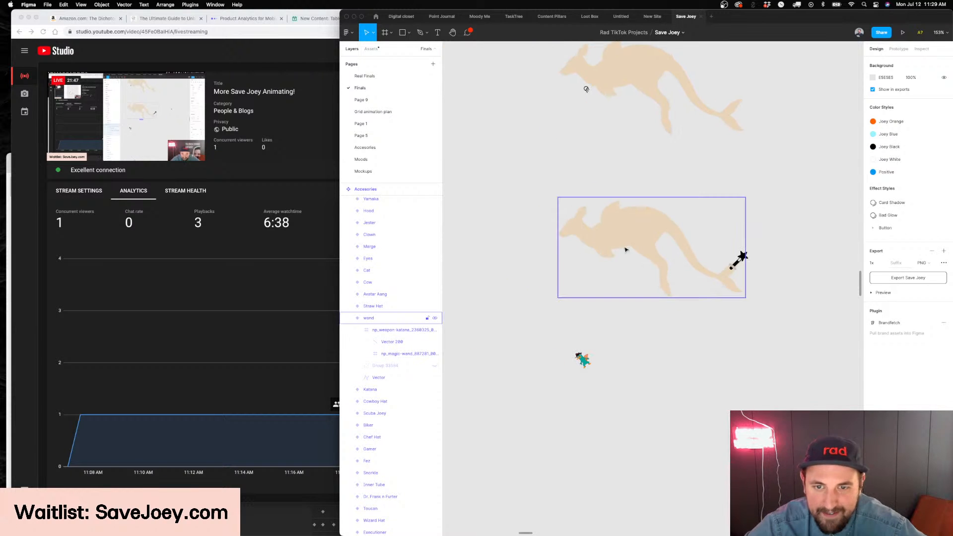
scroll(604, 254, up, 5)
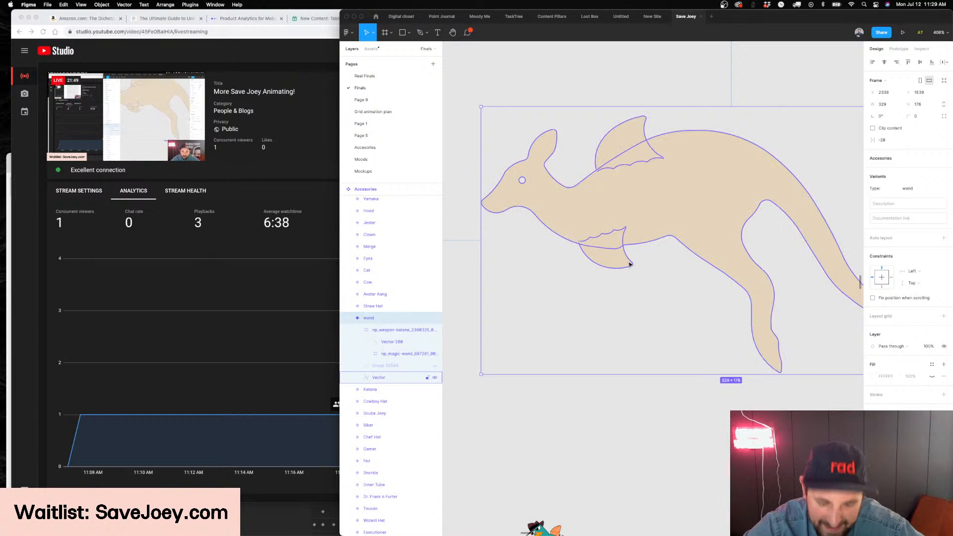
Delete the small reference picture left on the canvas below the wand variant
scroll(630, 264, down, 5)
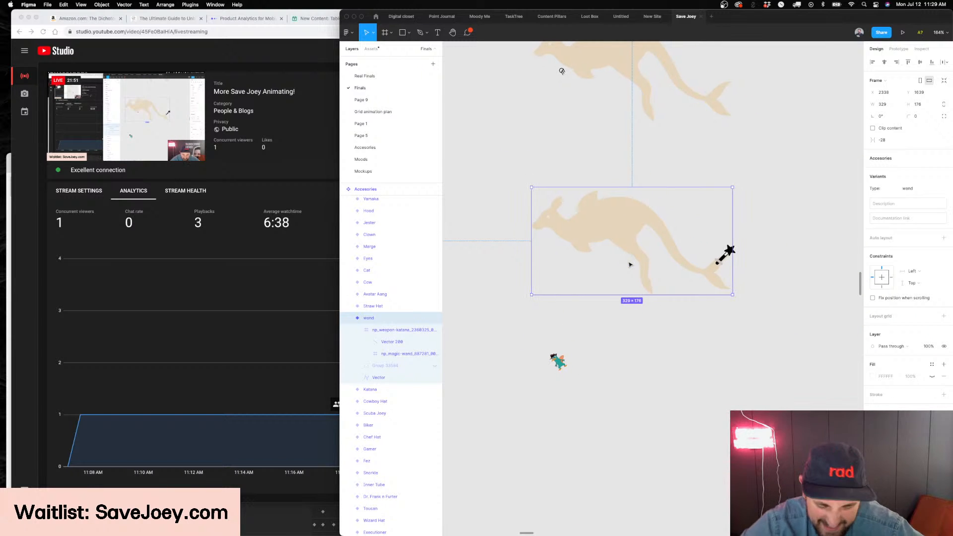
scroll(629, 264, down, 7)
scroll(629, 264, up, 2)
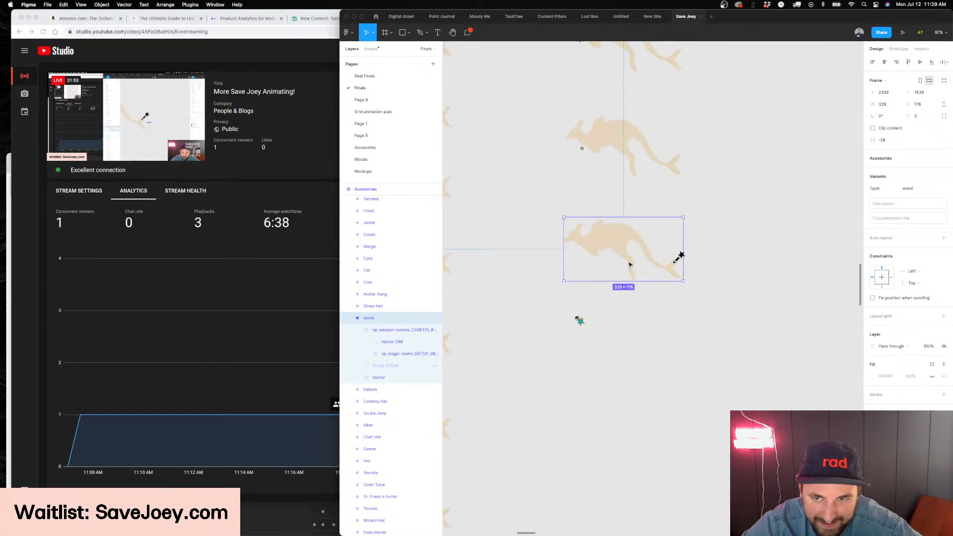
click(581, 321)
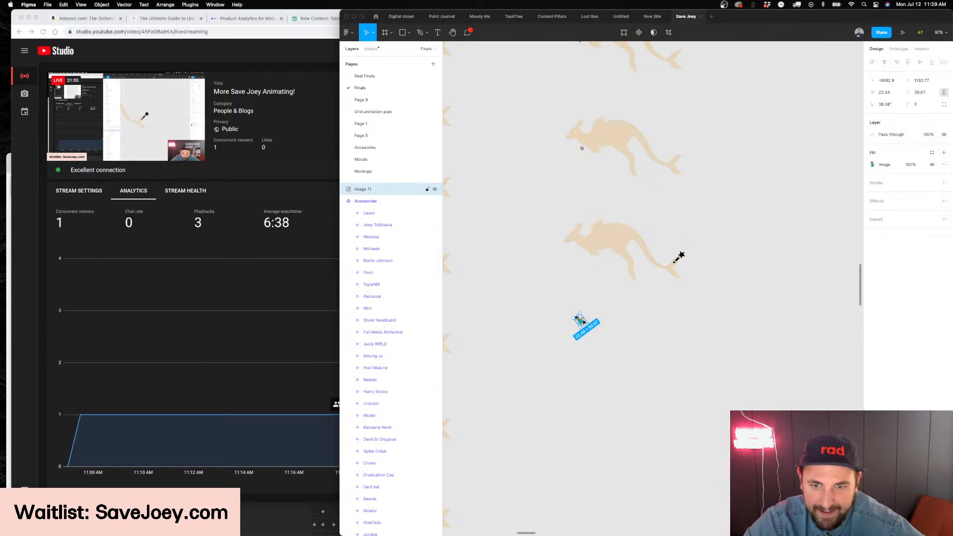
key(Delete)
Duplicate the wand variant directly beneath the original
scroll(584, 321, up, 3)
scroll(584, 322, right, 3)
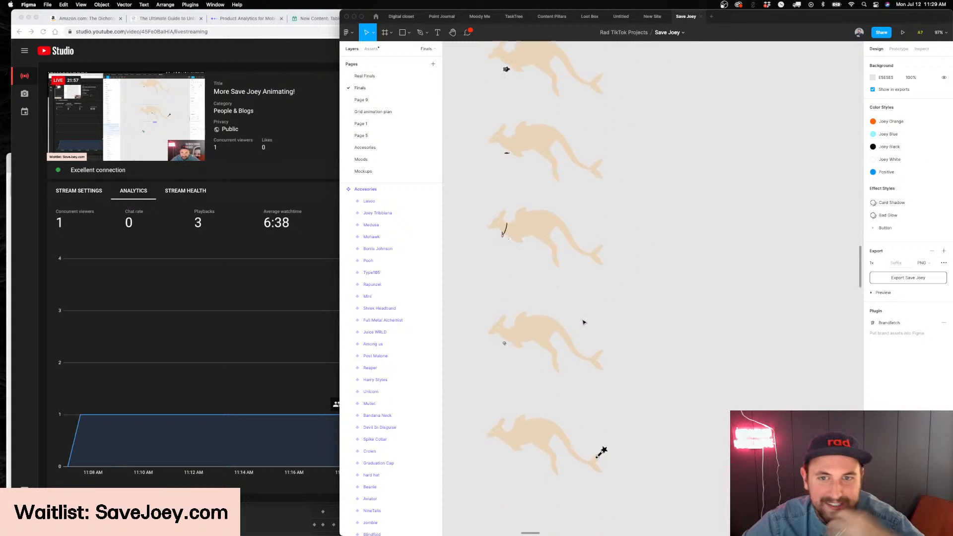
scroll(583, 322, up, 5)
scroll(584, 321, down, 8)
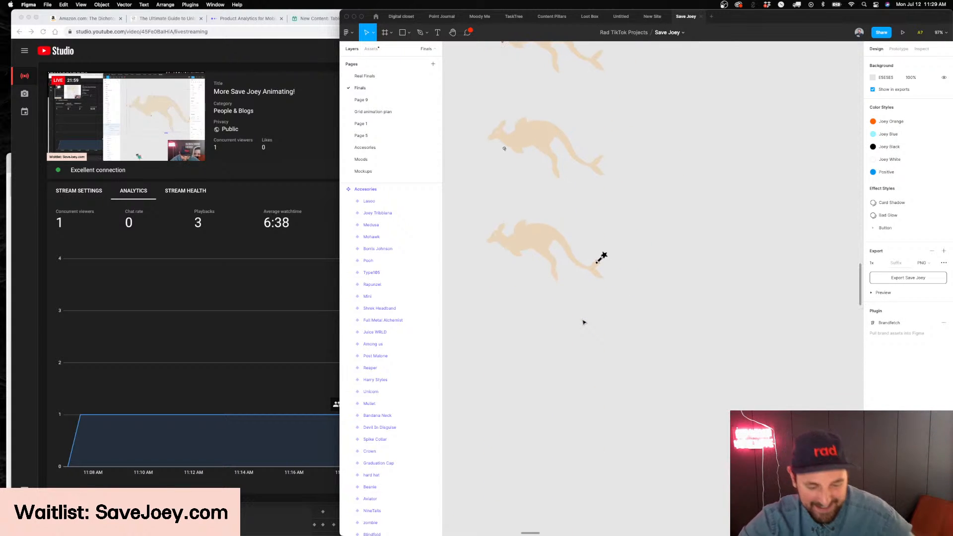
scroll(584, 322, left, 2)
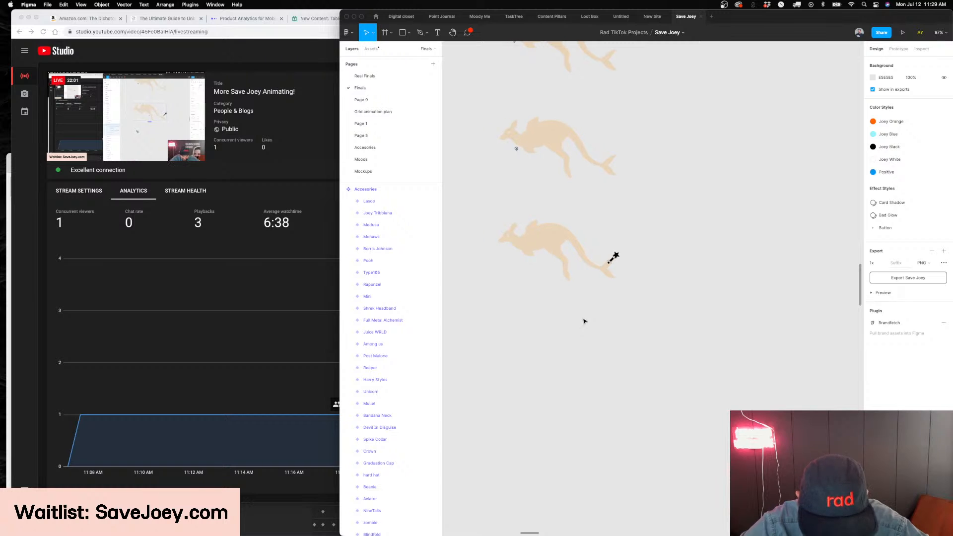
drag(570, 236, 550, 335)
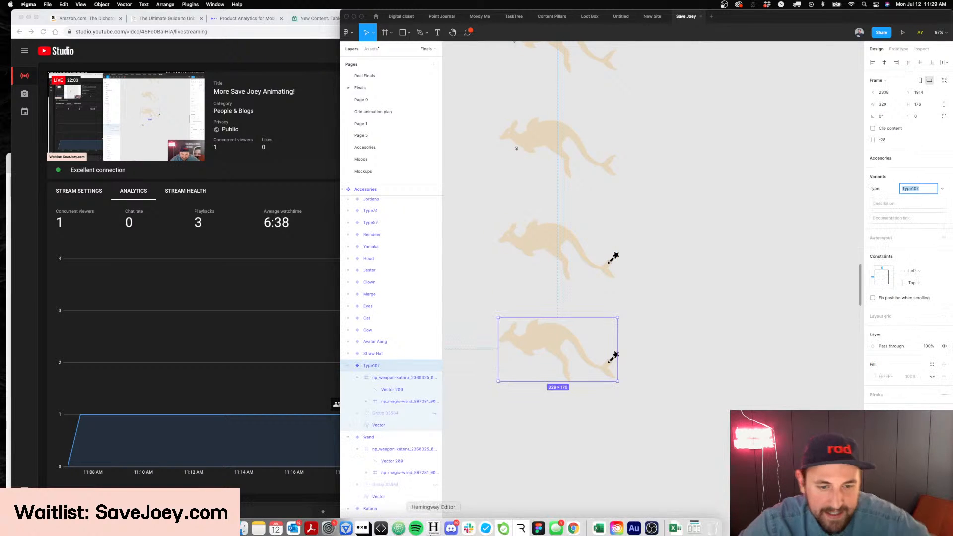
Switch to Noun Project, search for "frying pan", and place a solid pan icon on the Figma canvas near the duplicate's tail
click(362, 525)
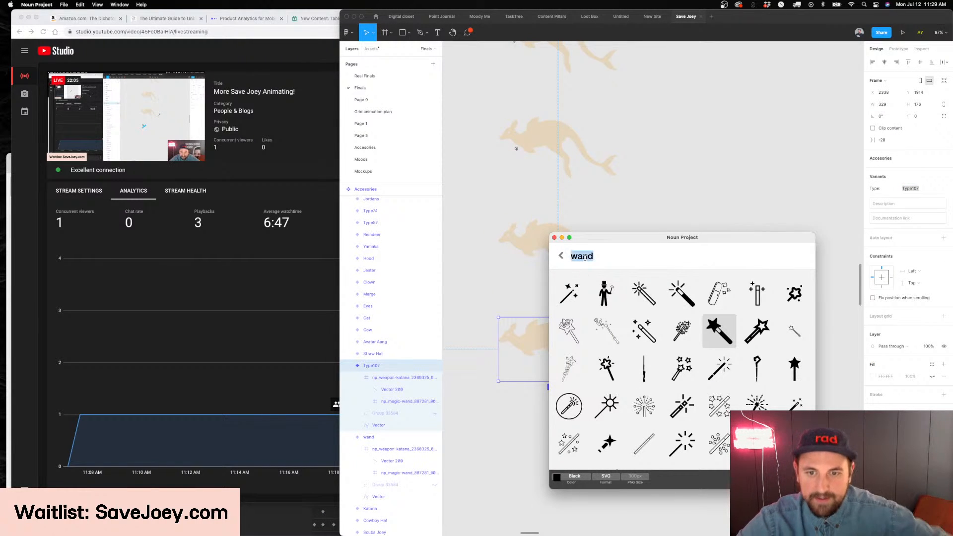
text(frying pan)
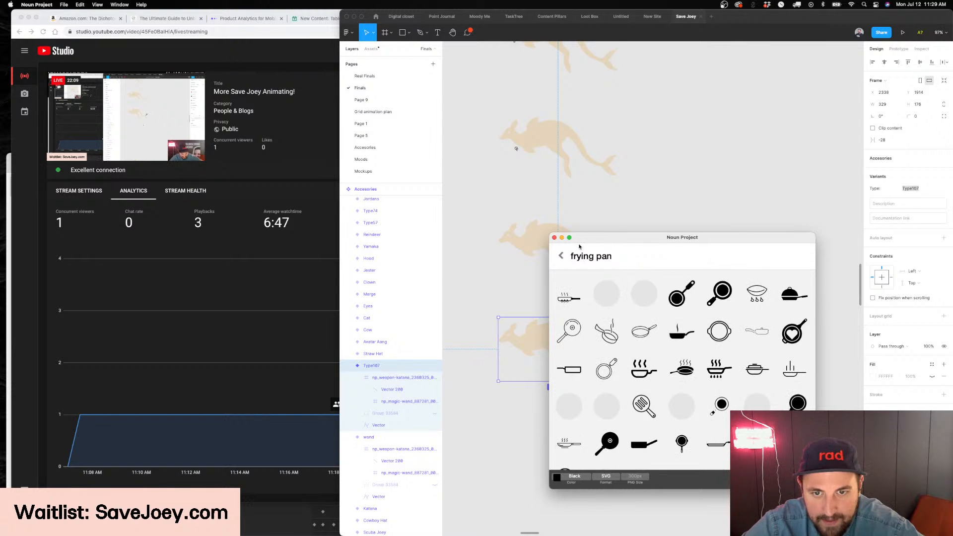
drag(632, 239, 736, 205)
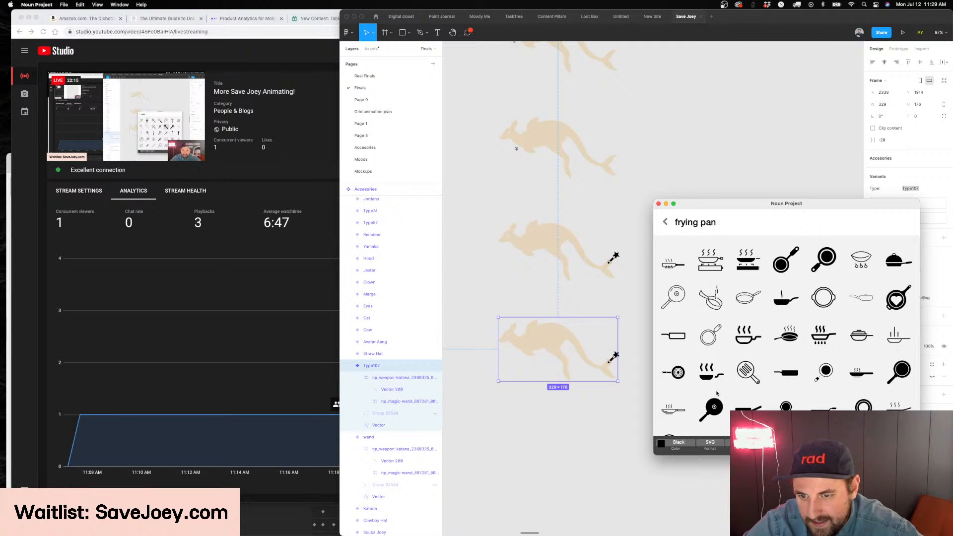
drag(715, 395, 610, 409)
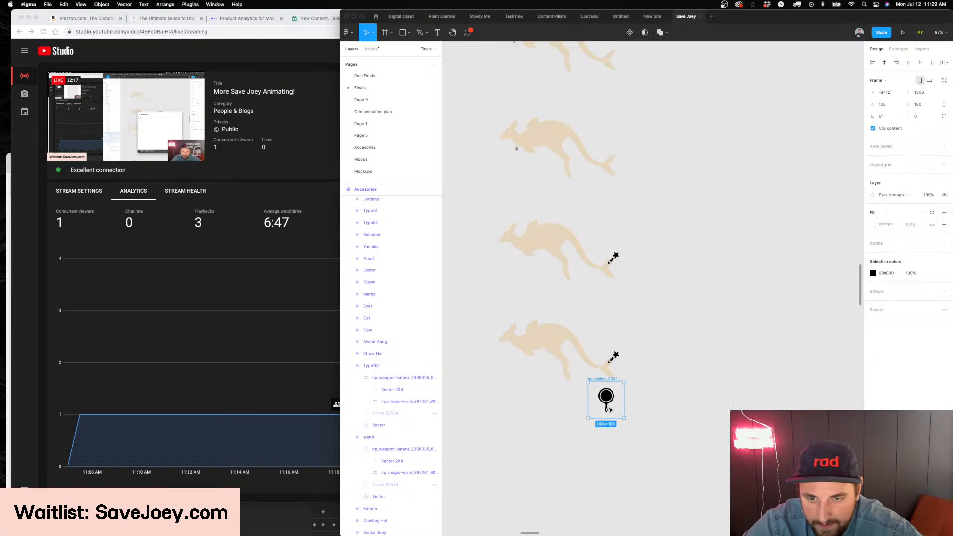
Move the pan artwork into the duplicate's katana frame and delete the ungrouped wand shape from it
ctrl+scroll(627, 387, up, 5)
key(super+x)
click(575, 282)
key(super+v)
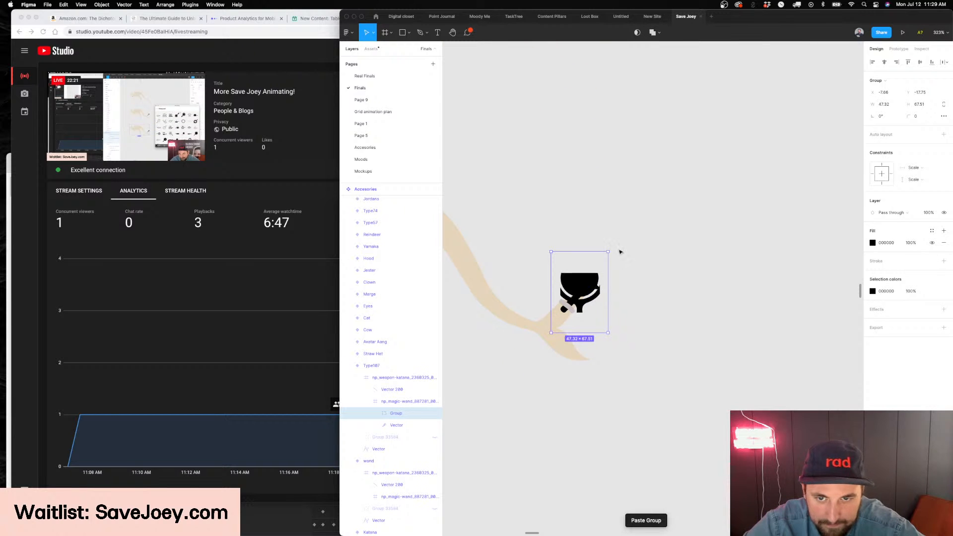
click(397, 401)
key(super+shift+g)
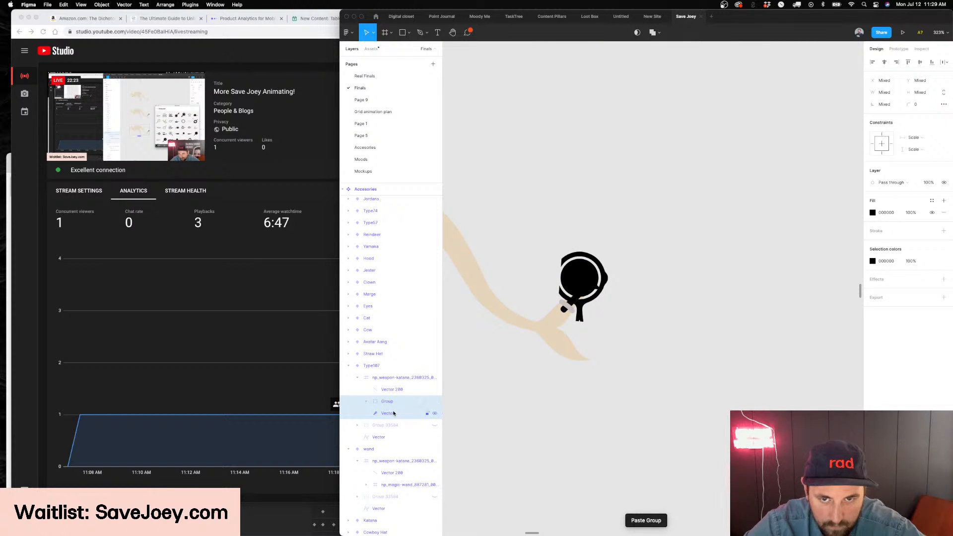
click(394, 413)
key(BackSpace)
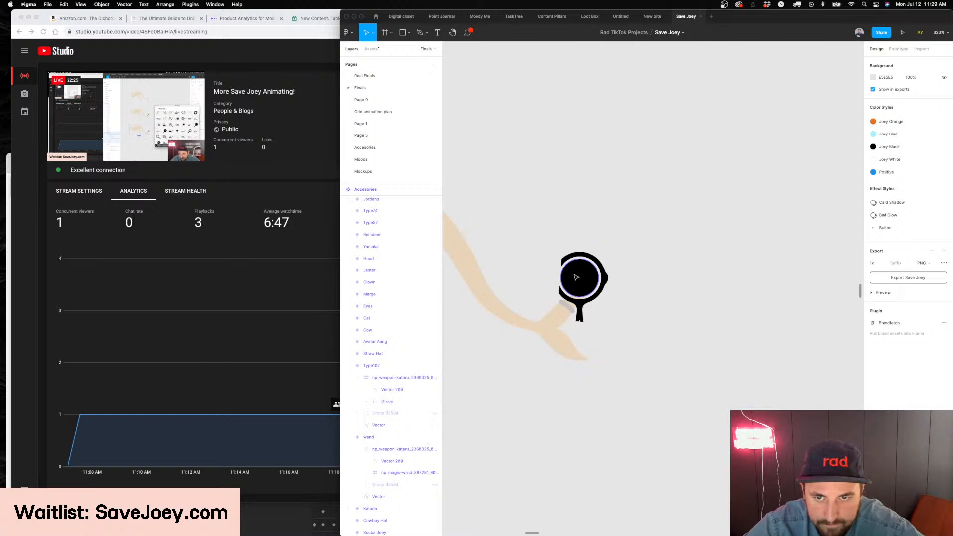
Rotate the pan to about -32°, scale it to about 42 × 60, and fit its handle into the grip at the kangaroo's tail
click(576, 277)
mouse_move(620, 254)
mouse_down()
mouse_move(640, 279)
mouse_move(602, 288)
mouse_move(611, 267)
mouse_move(627, 269)
mouse_up()
key(Left)
key(Left)
key(Left)
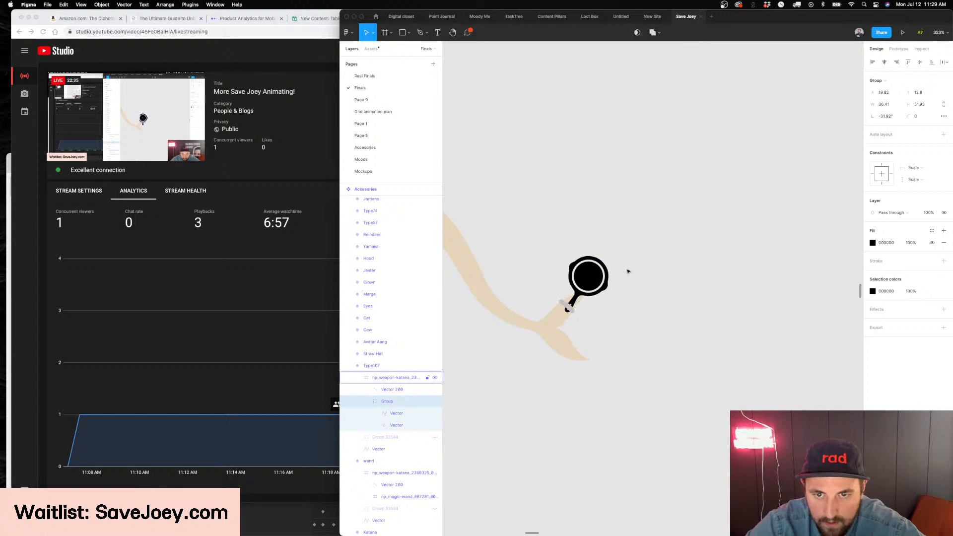
drag(615, 271, 626, 266)
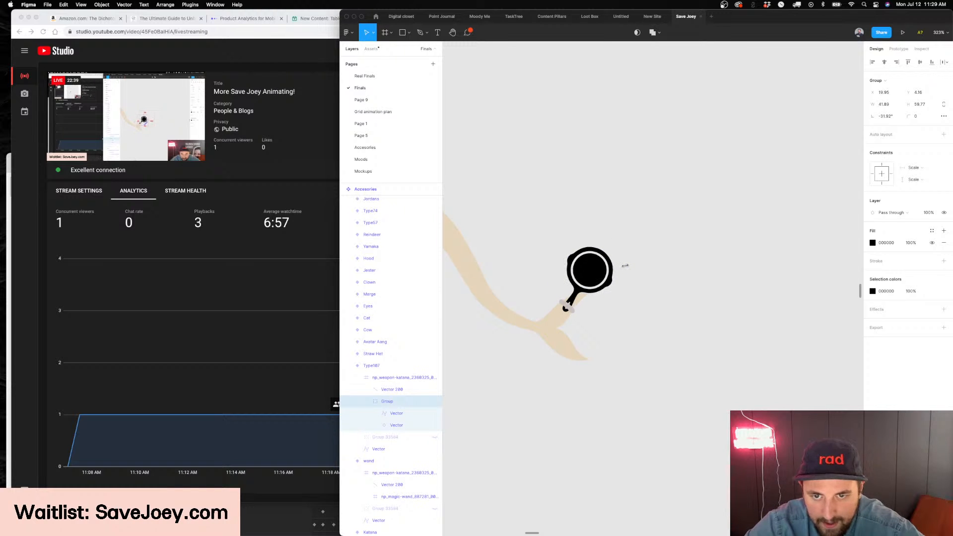
scroll(732, 387, down, 5)
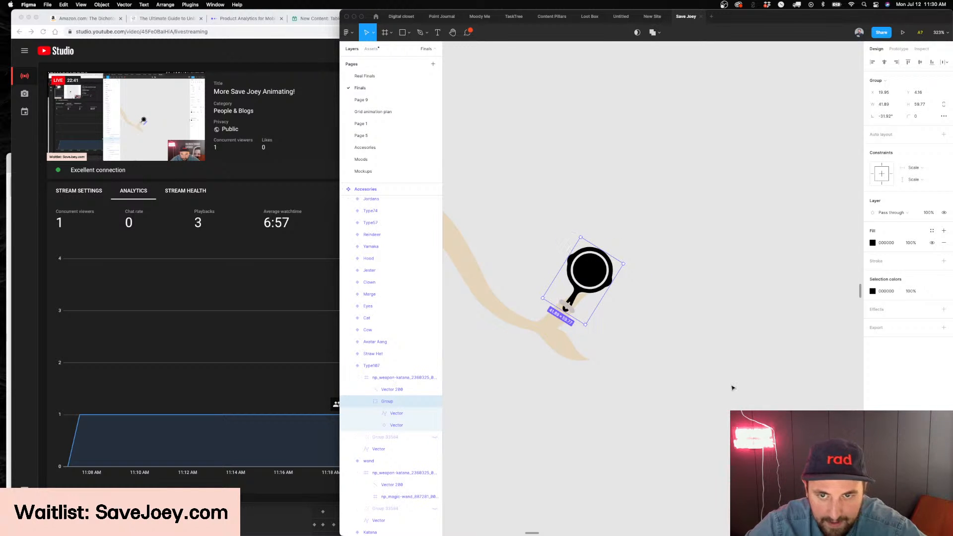
click(733, 388)
Rename the pan variant's Type to "Frying Pan"
scroll(733, 387, down, 3)
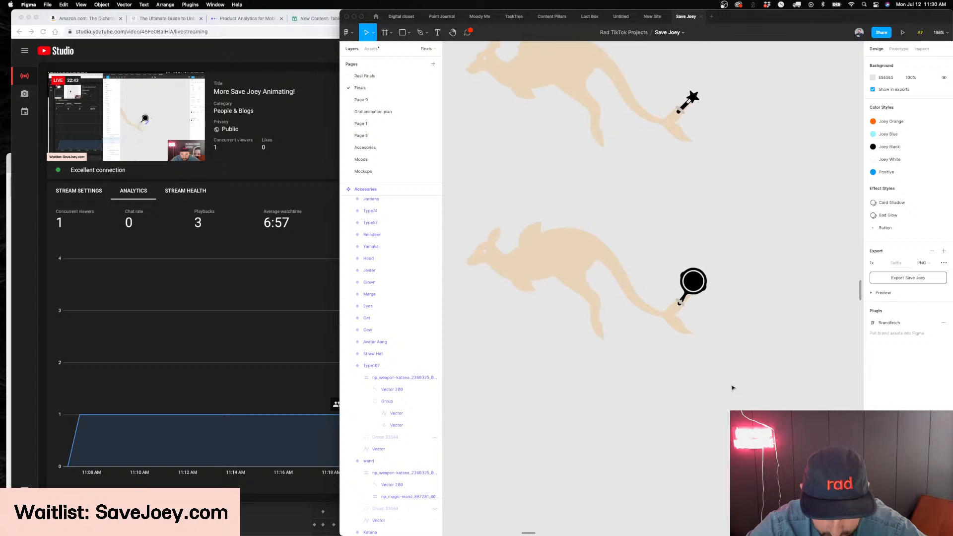
click(536, 300)
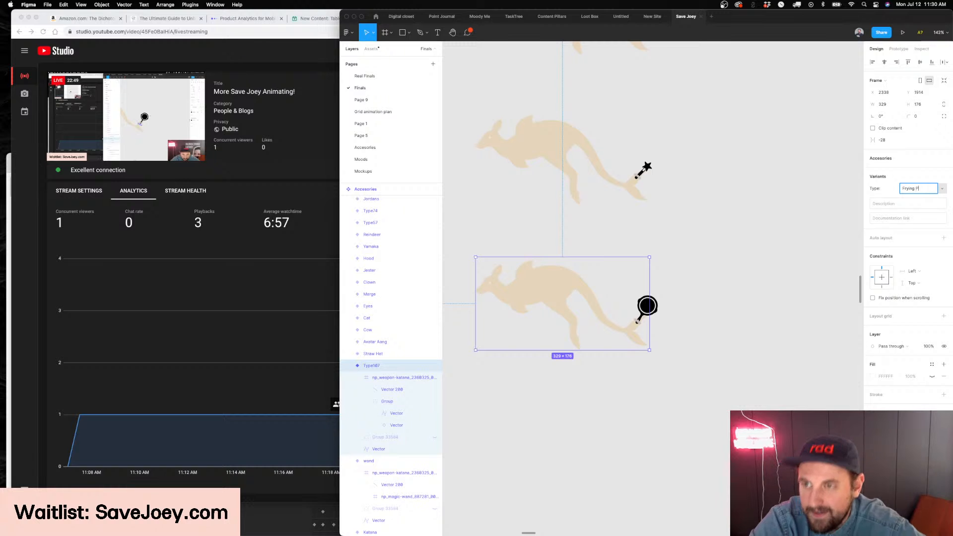
scroll(767, 315, down, 2)
Duplicate the Frying Pan variant directly below and set the copy's Type to "Harry Potter"
drag(545, 233, 543, 363)
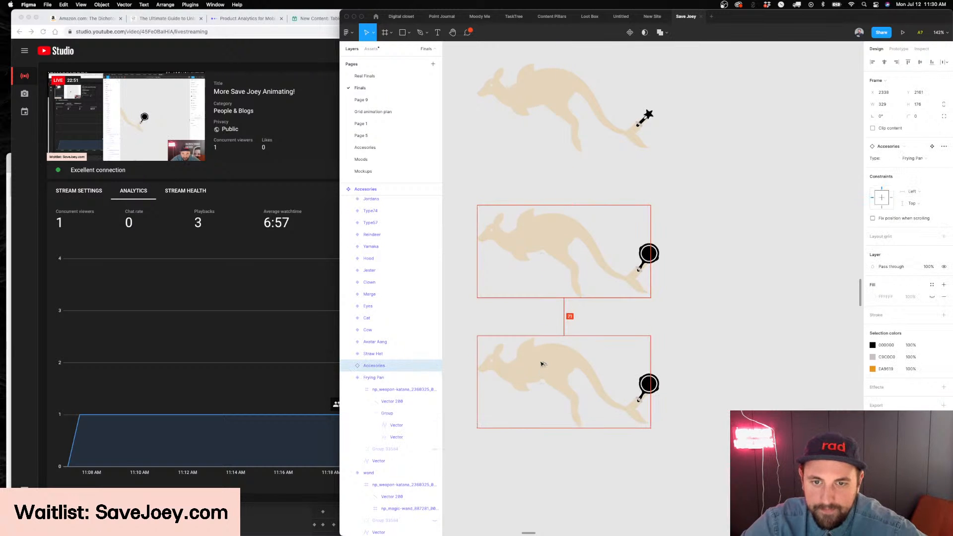
scroll(543, 363, left, 1)
scroll(814, 205, left, 2)
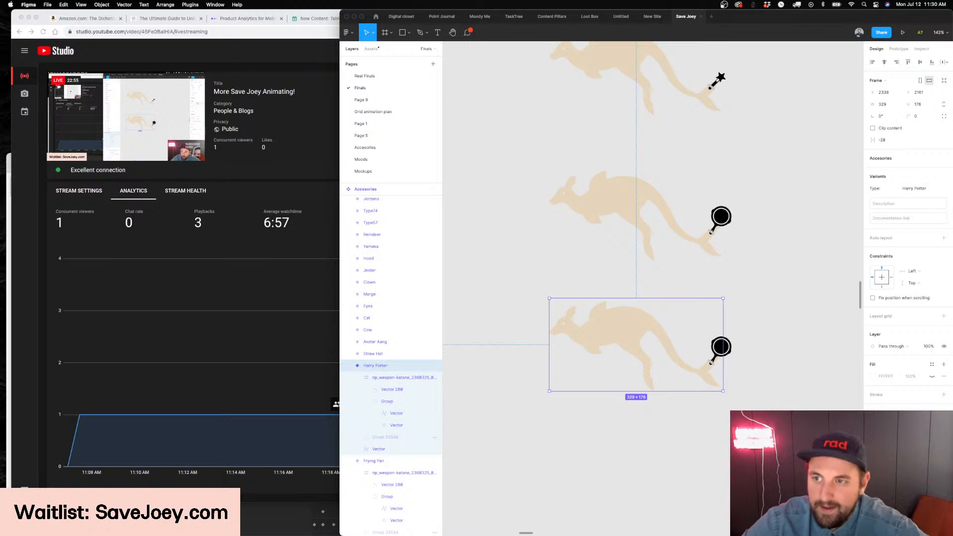
Delete the grip shape and the frying pan from the Harry Potter variant
scroll(705, 395, up, 5)
click(736, 308)
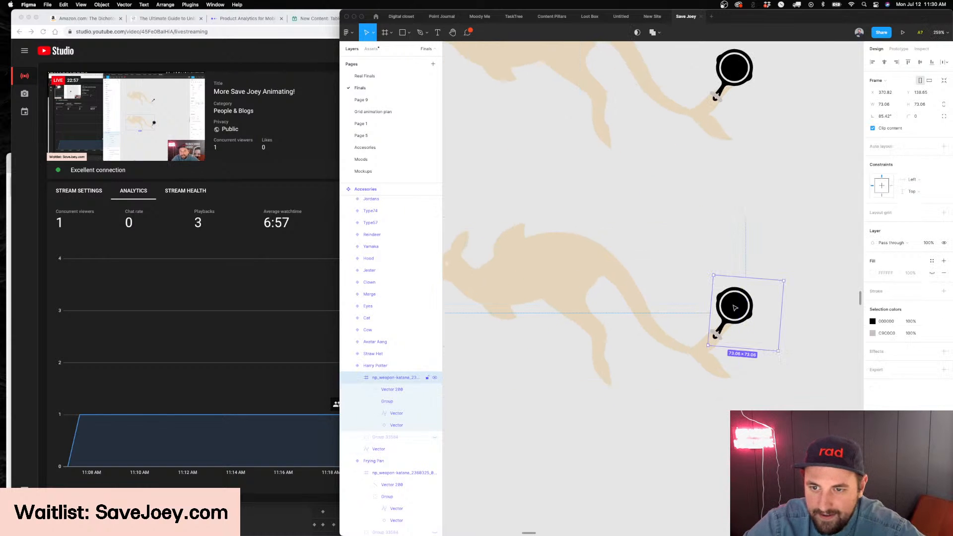
click(720, 337)
key(Delete)
click(731, 304)
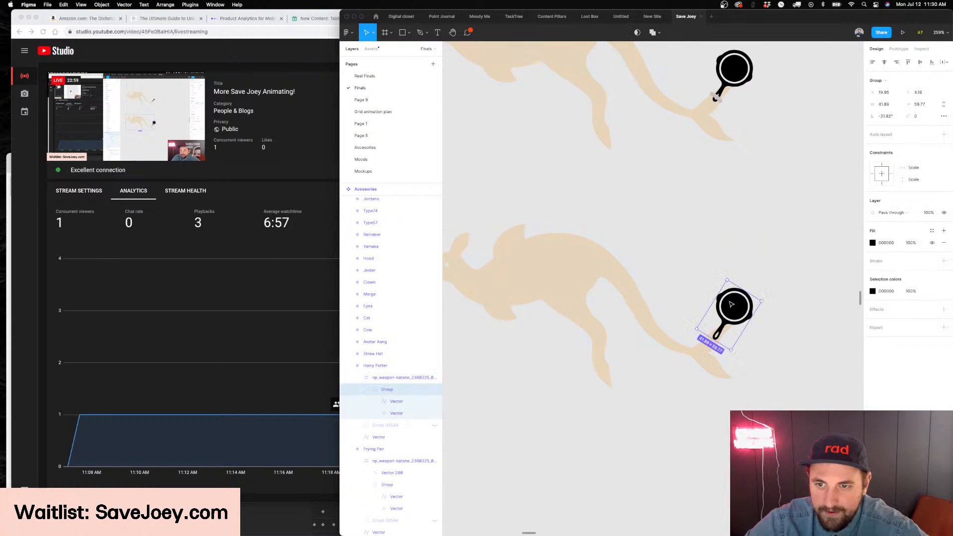
key(Delete)
Switch to Chrome and search Google Images for "harry potter" in a new tab
scroll(730, 304, left, 3)
click(243, 192)
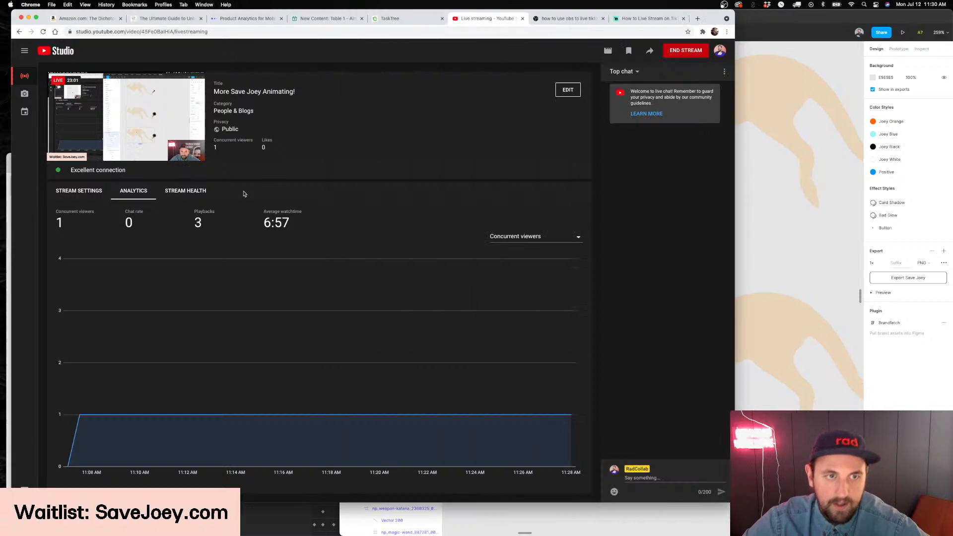
key(super+t)
text(harry potter)
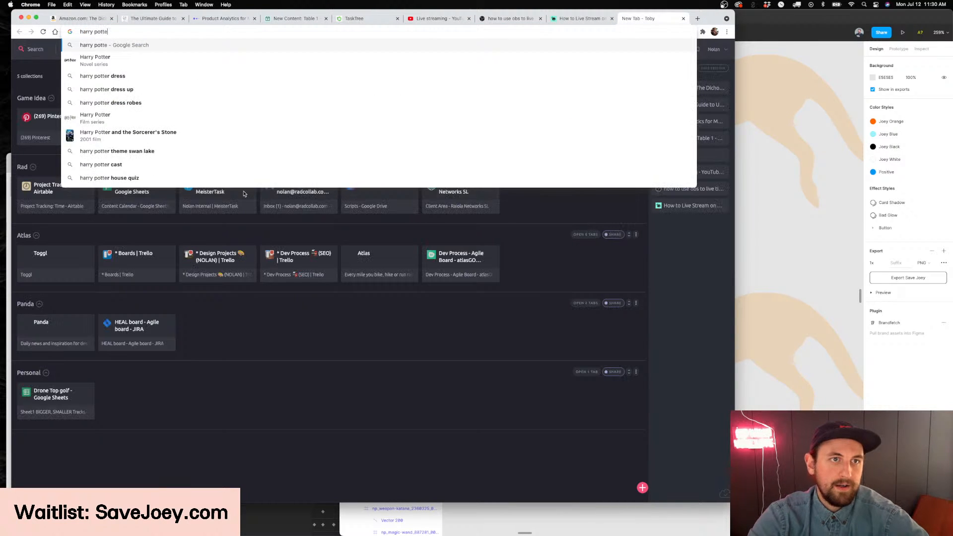
key(Return)
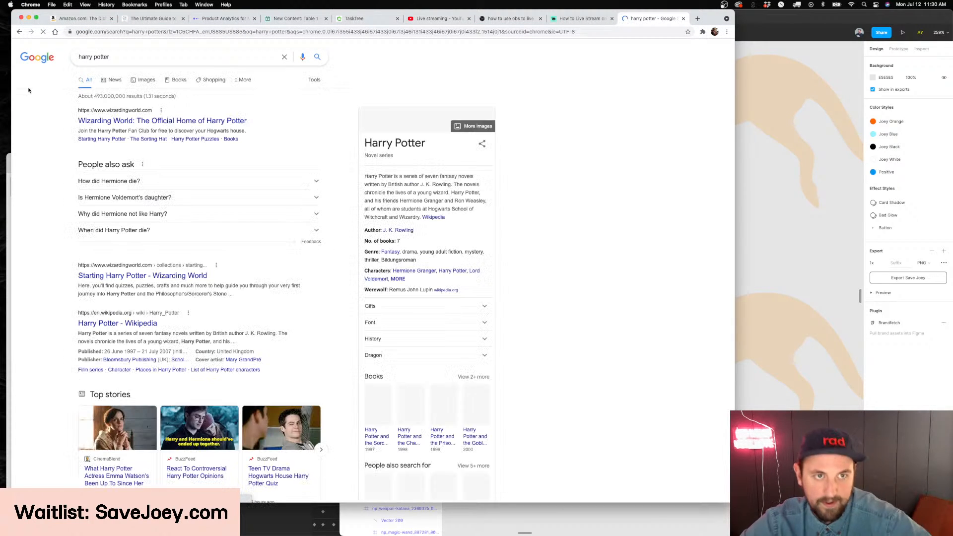
click(115, 81)
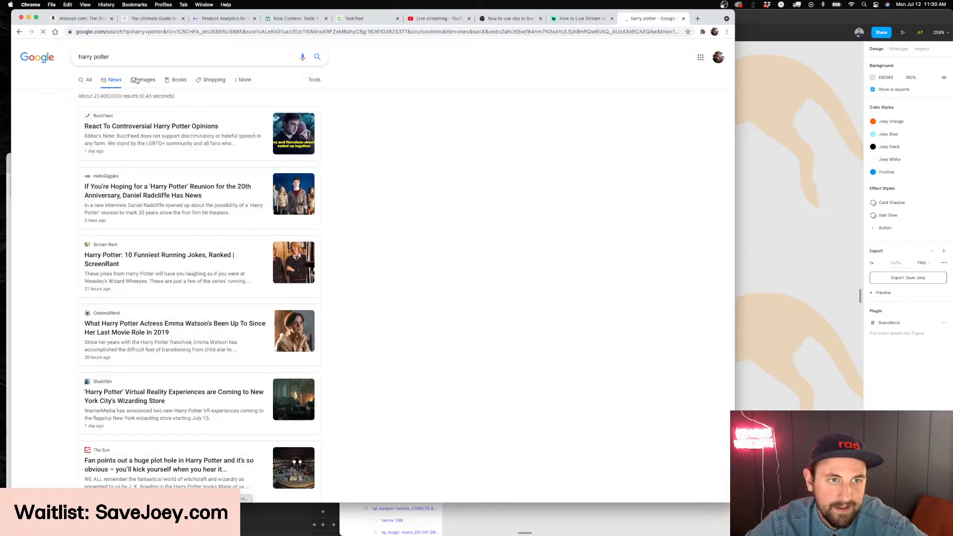
click(136, 81)
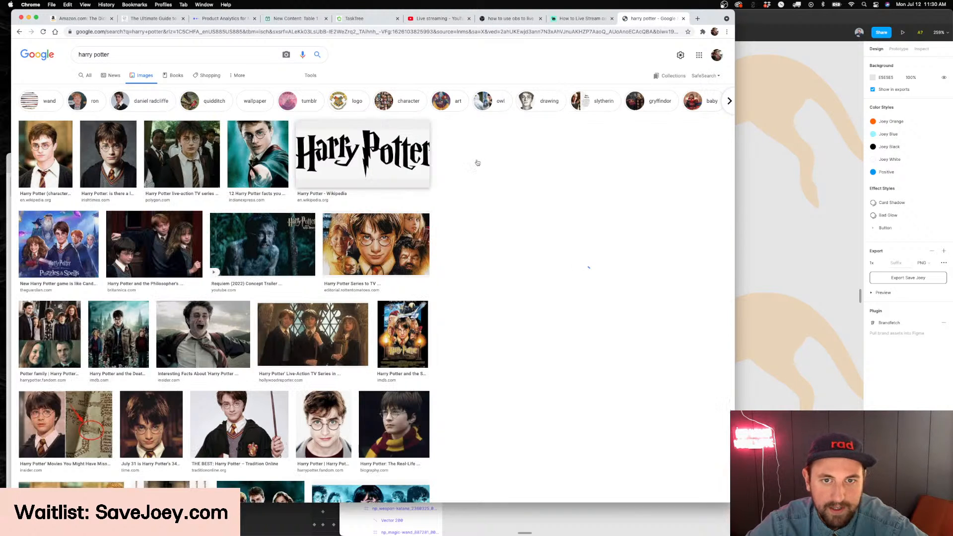
Open the photo of Harry Potter shouting from the image results and copy it
click(363, 154)
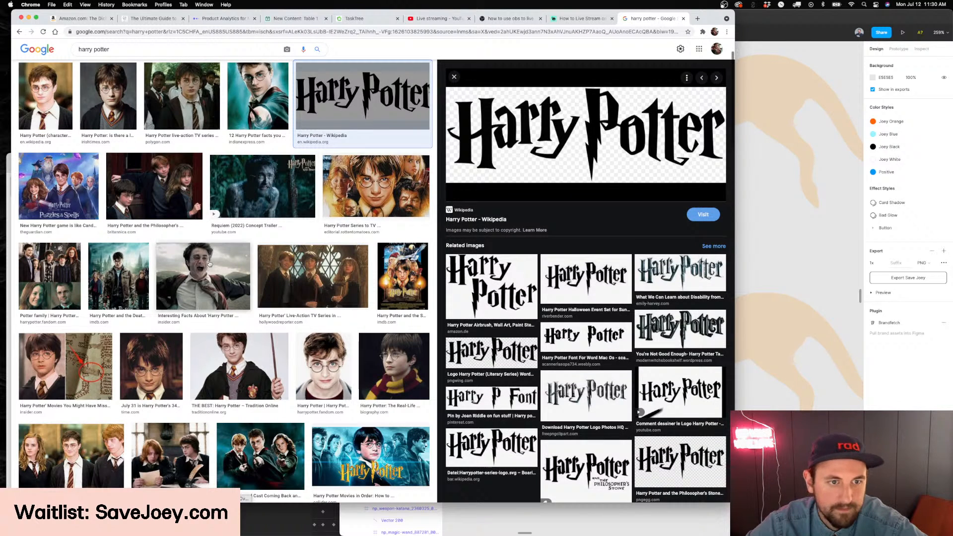
click(203, 276)
right_click(585, 131)
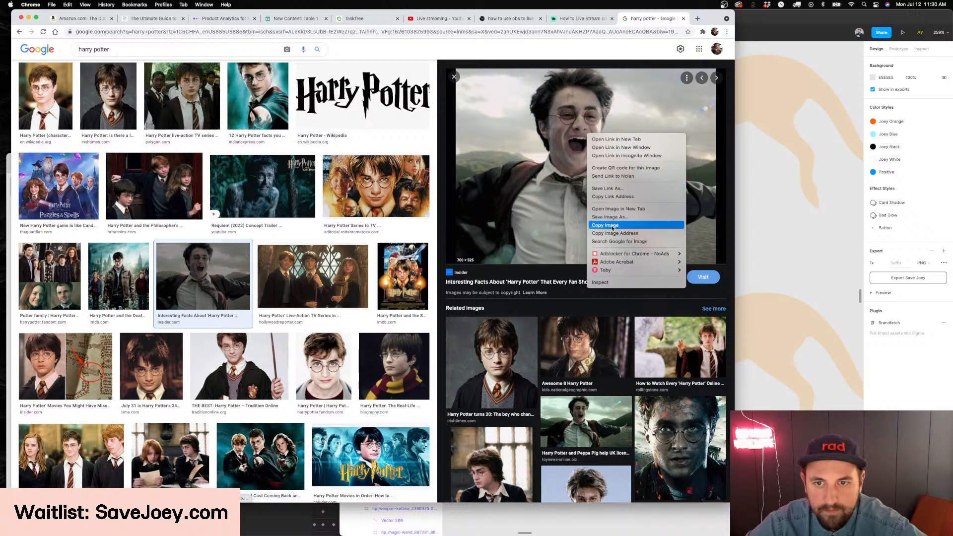
click(641, 225)
Return to Figma and paste the copied photo on the canvas as a reference for the forehead scar
click(798, 206)
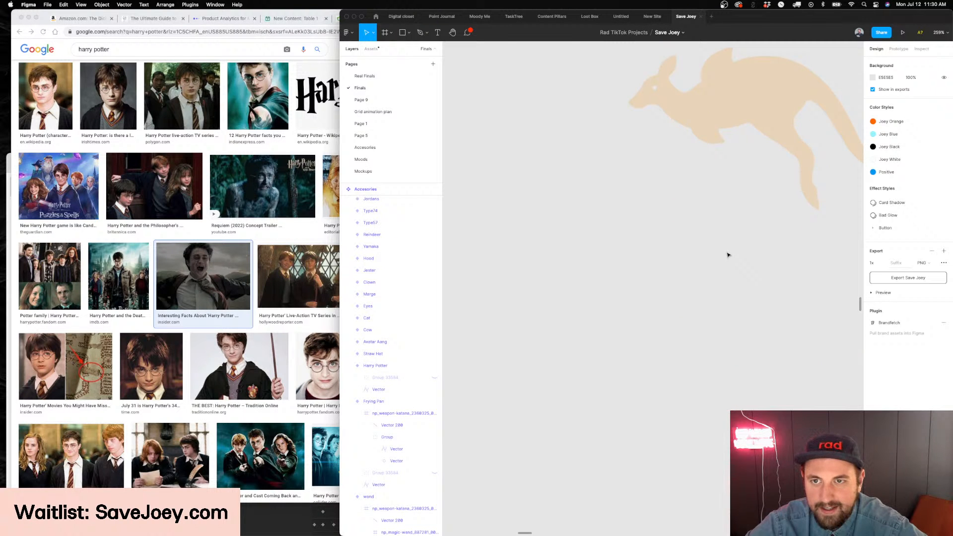
key(super+v)
scroll(640, 183, up, 3)
scroll(641, 183, up, 5)
Trace the lightning-bolt scar on the photo's forehead as a four-point open path with the Pen tool
key(p)
click(596, 169)
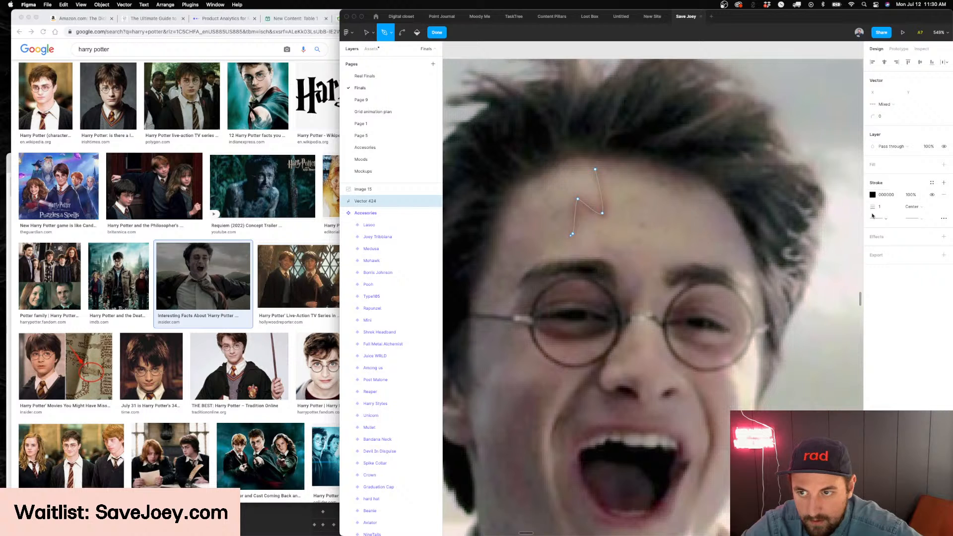
key(Escape)
key(Escape)
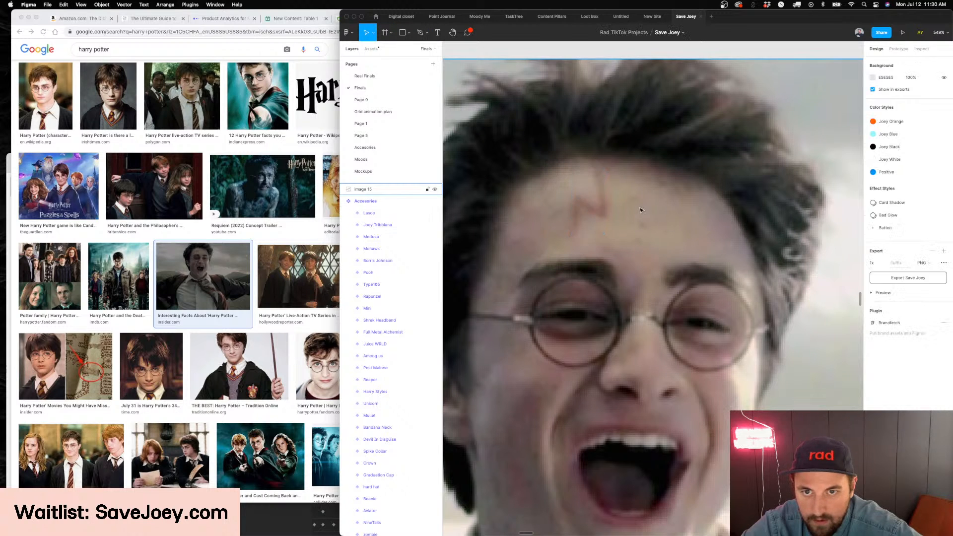
Place the scar path above the photo on the forehead and set its stroke width to 7
key(ctrl+v)
drag(639, 286, 592, 206)
key(super+])
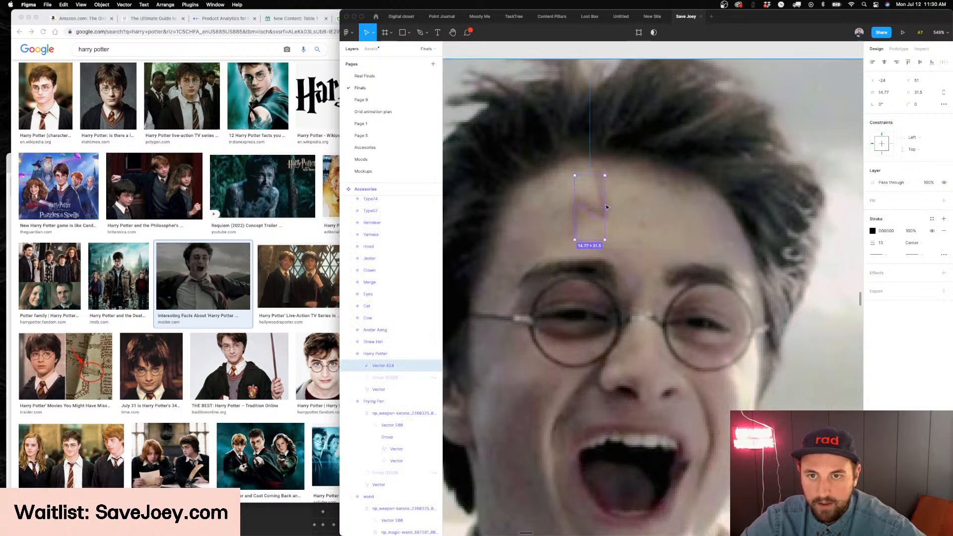
key(super+z)
drag(872, 195, 866, 197)
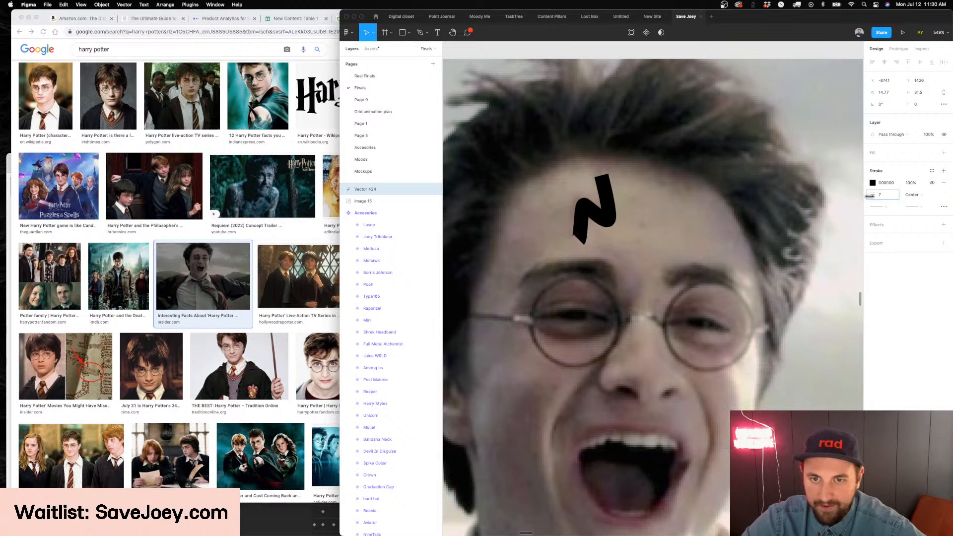
Thin the scar path's stroke to 2 and give its ends round caps
key(Left)
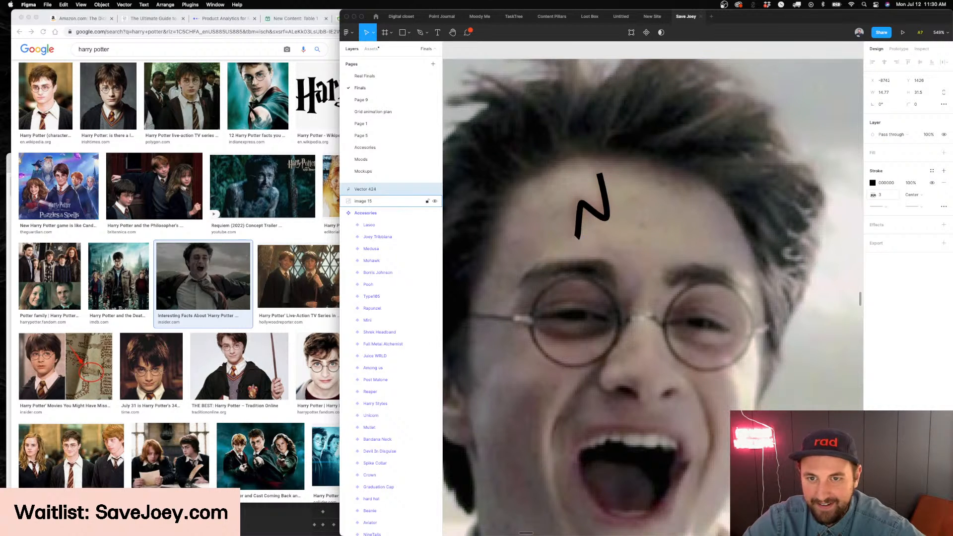
click(922, 207)
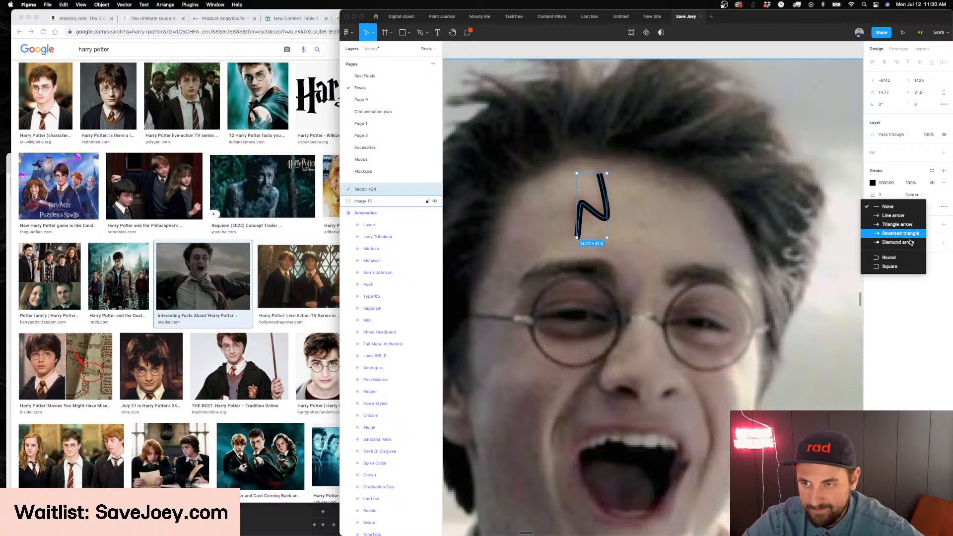
click(905, 258)
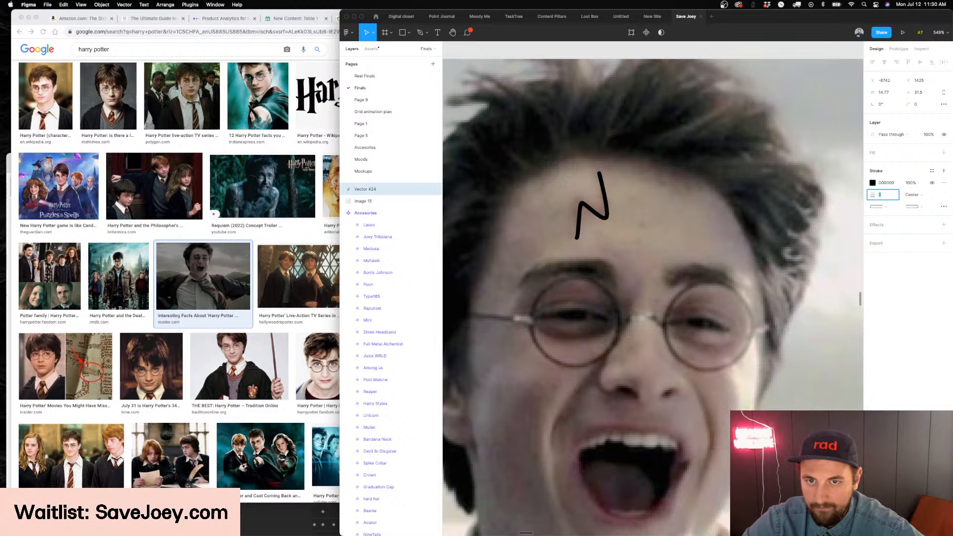
Delete the reference photo and move the scar path onto the head of the Harry Potter kangaroo variant
click(624, 227)
key(Delete)
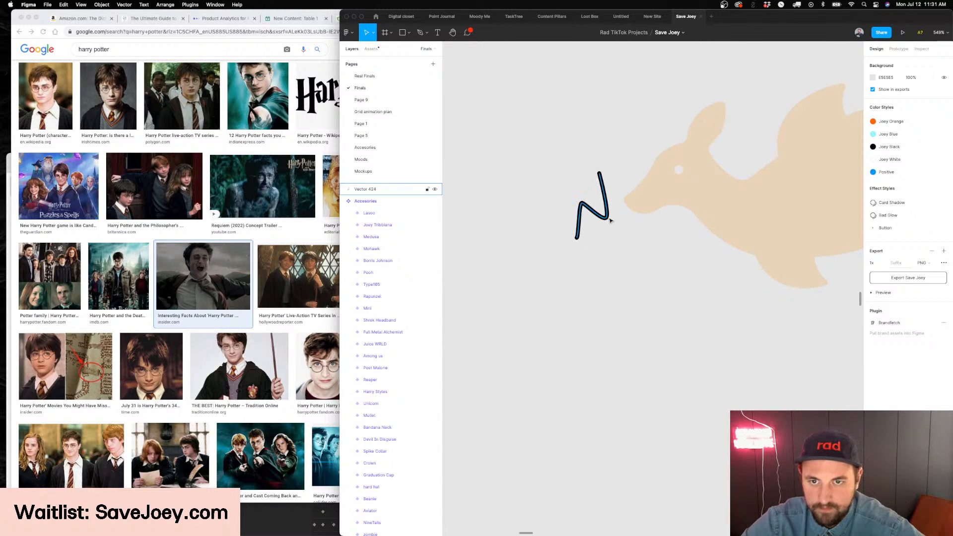
click(609, 219)
drag(609, 219, 695, 167)
scroll(684, 150, up, 5)
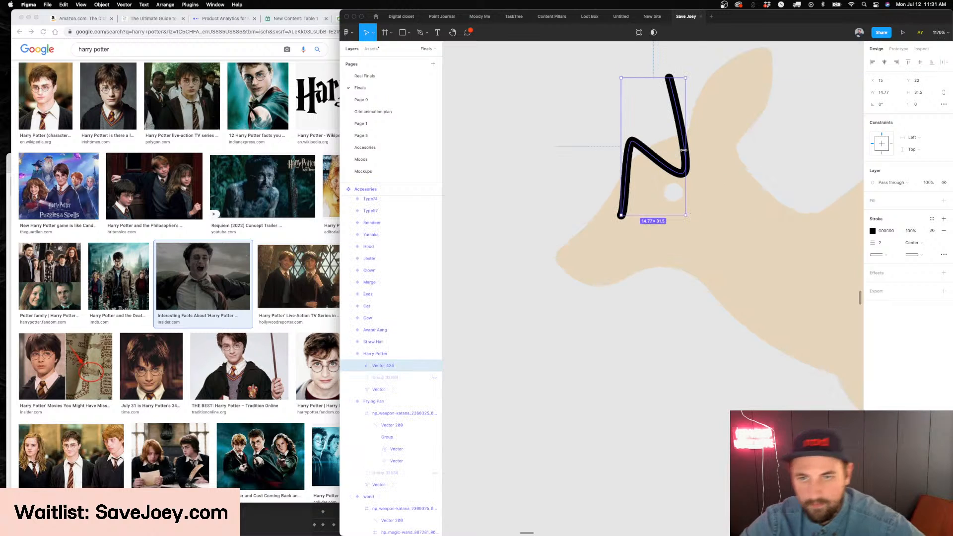
Scale the scar with its stroke down to about 2.58 × 5.5 and flip it horizontally
key(k)
drag(685, 78, 639, 174)
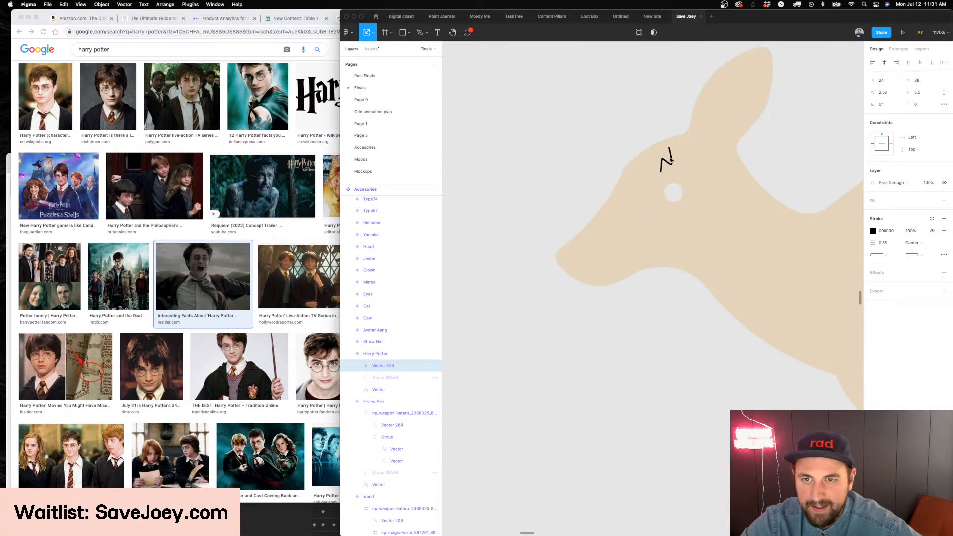
scroll(668, 158, down, 2)
key(shift+h)
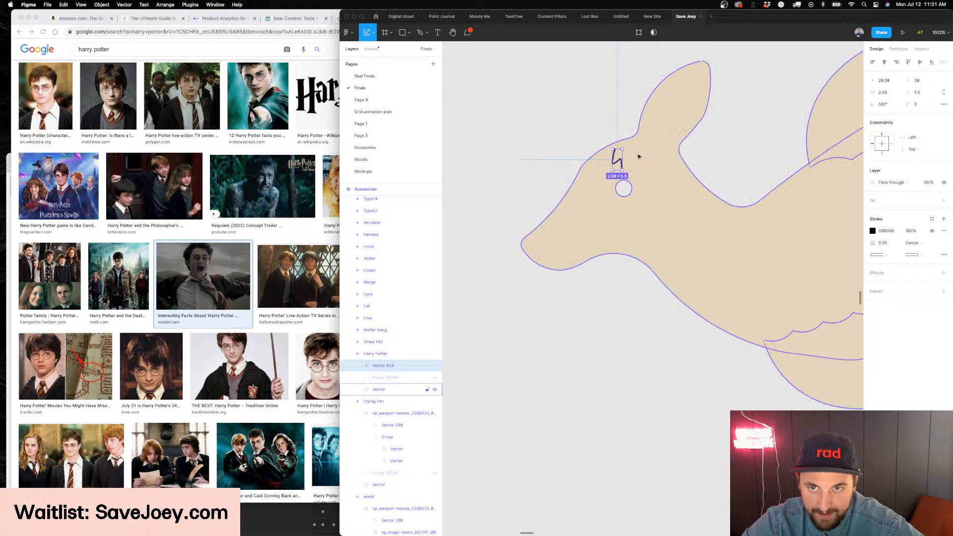
Rotate the scar to about 142.9° and position it on the kangaroo's forehead, in front of the eye
drag(626, 148, 639, 161)
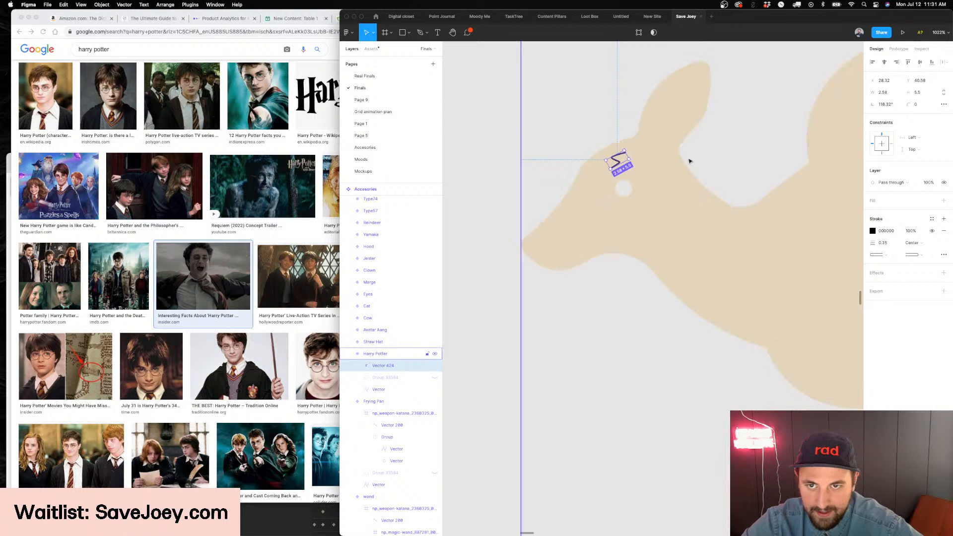
scroll(685, 163, up, 1)
key(Escape)
scroll(566, 191, up, 1)
click(610, 198)
scroll(609, 199, up, 3)
mouse_move(607, 200)
mouse_down()
mouse_move(578, 209)
mouse_move(600, 186)
mouse_up()
key(Escape)
scroll(542, 194, down, 2)
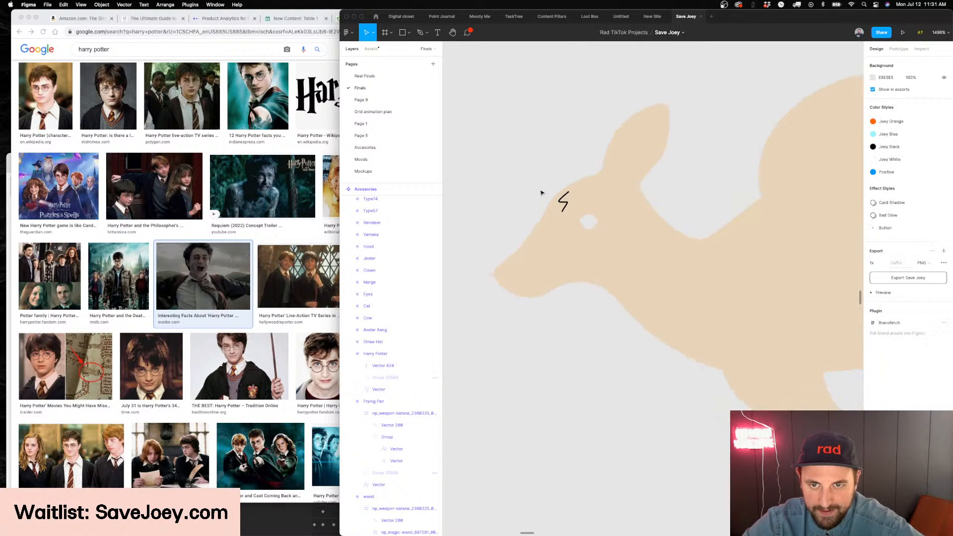
Set the caps of the Harry Potter variant's scar stroke to None
scroll(535, 192, down, 2)
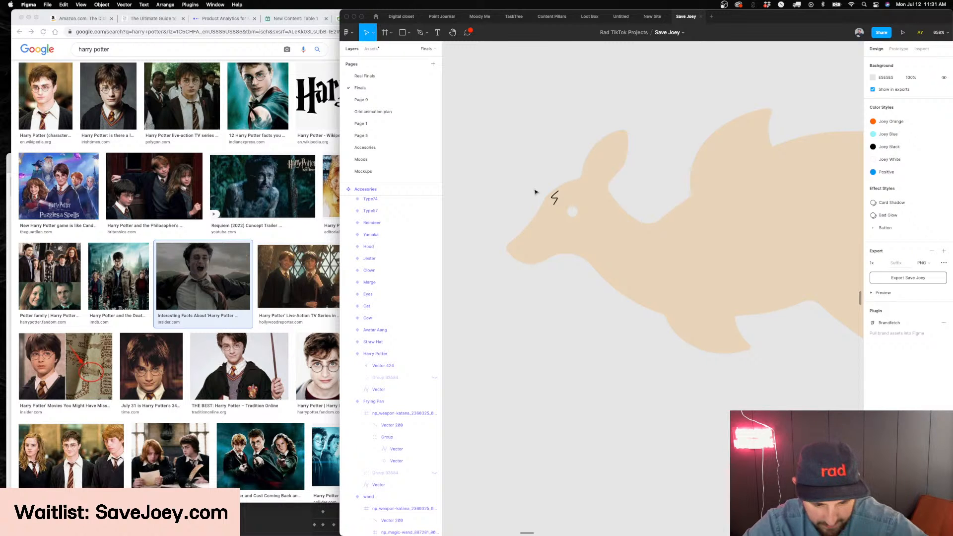
scroll(554, 202, down, 10)
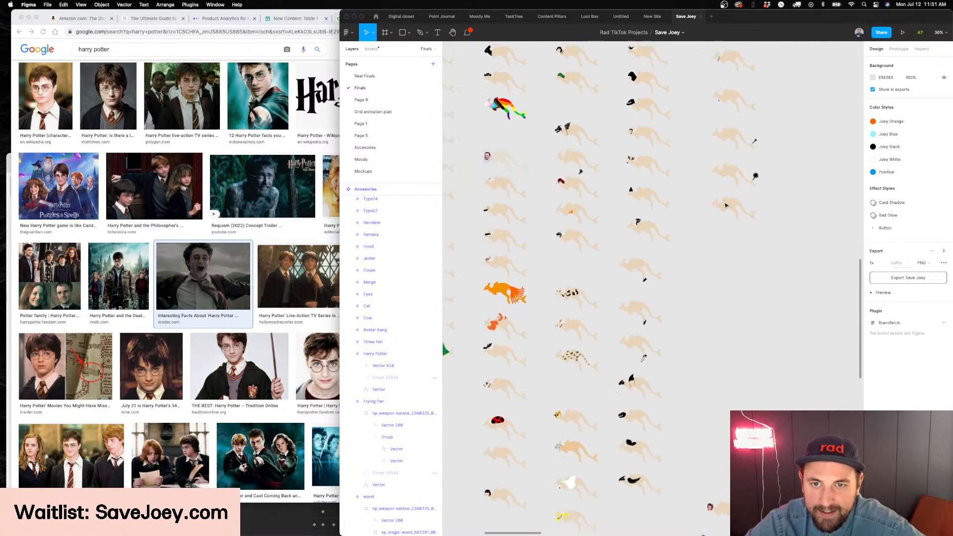
scroll(572, 172, up, 10)
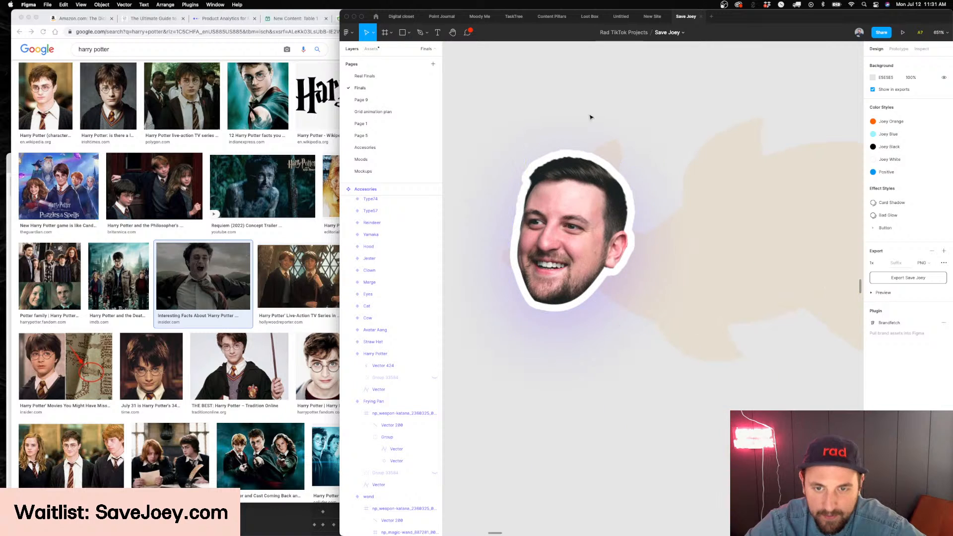
scroll(633, 115, down, 5)
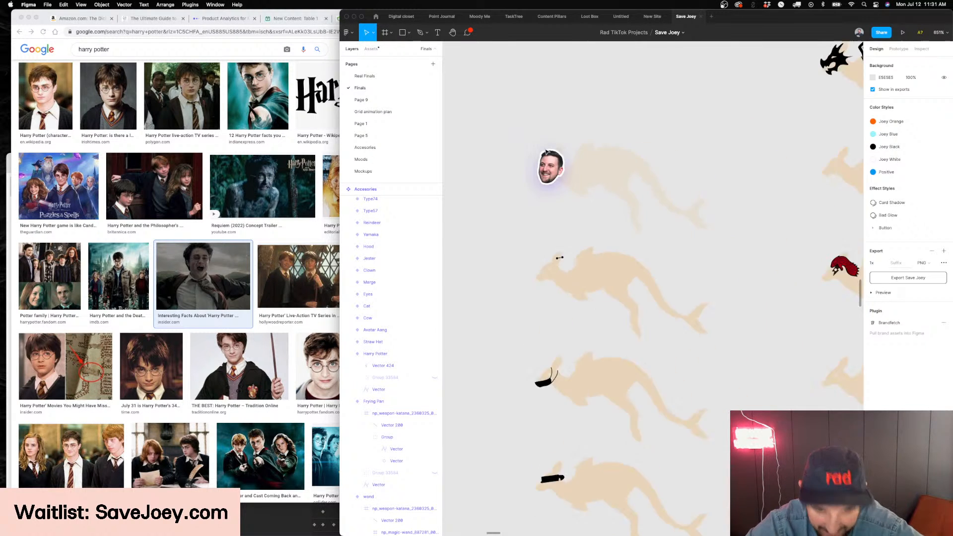
scroll(571, 206, left, 5)
click(604, 334)
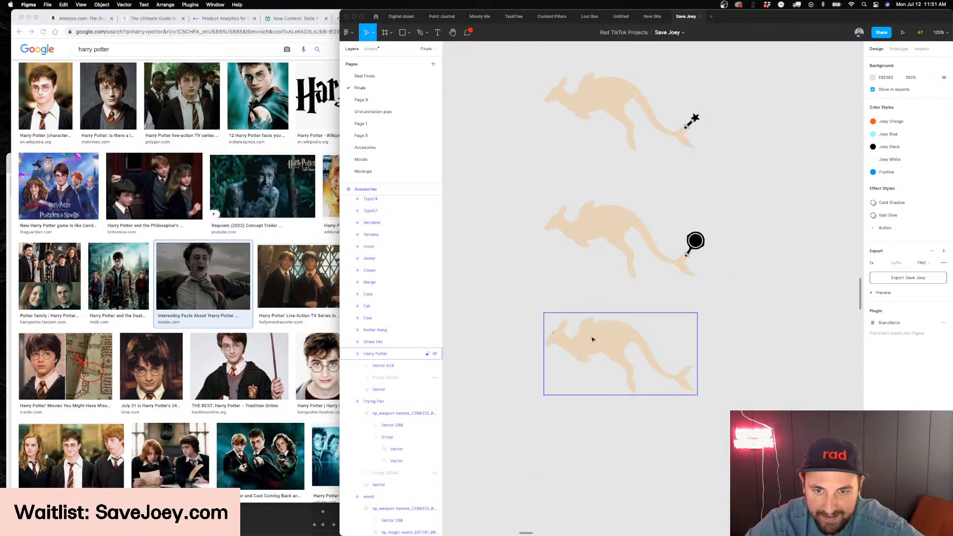
scroll(556, 322, up, 10)
click(555, 316)
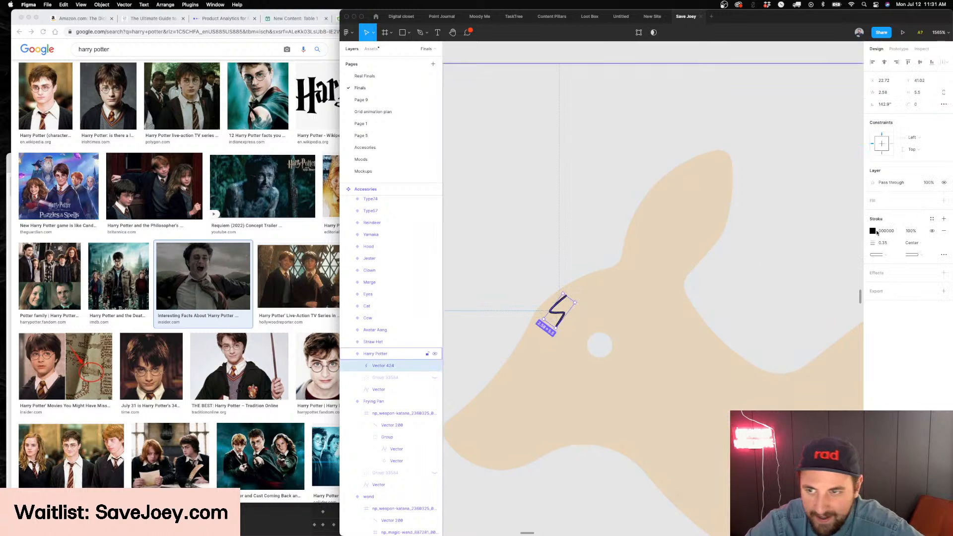
click(891, 254)
click(902, 207)
Examine how the kangaroos' accessories look in the fishbowl illustration of the Onboarding frame
scroll(617, 252, down, 15)
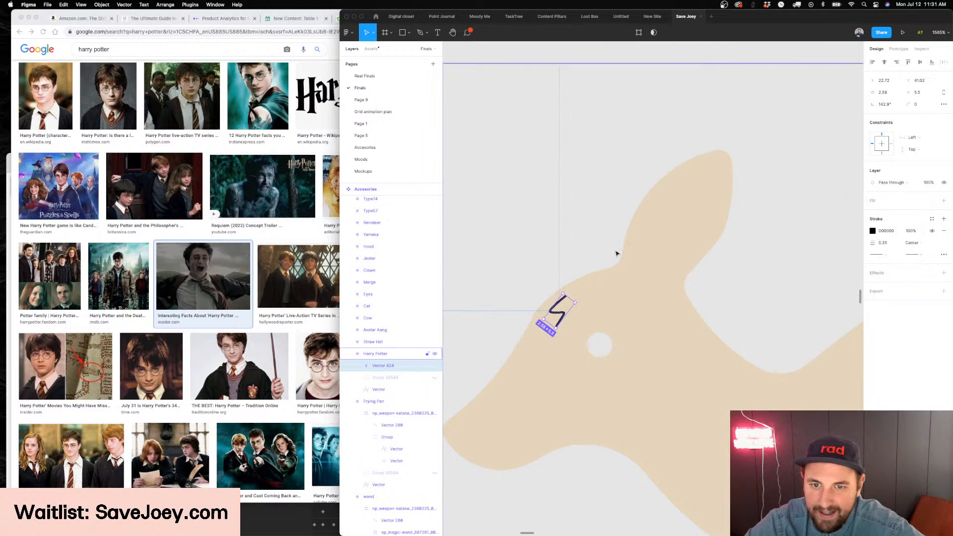
scroll(617, 252, up, 12)
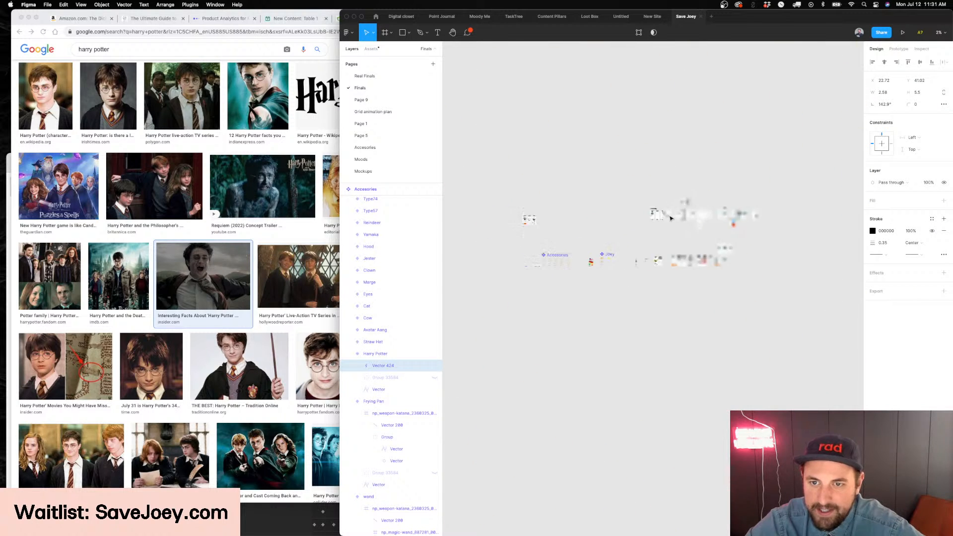
scroll(627, 205, up, 4)
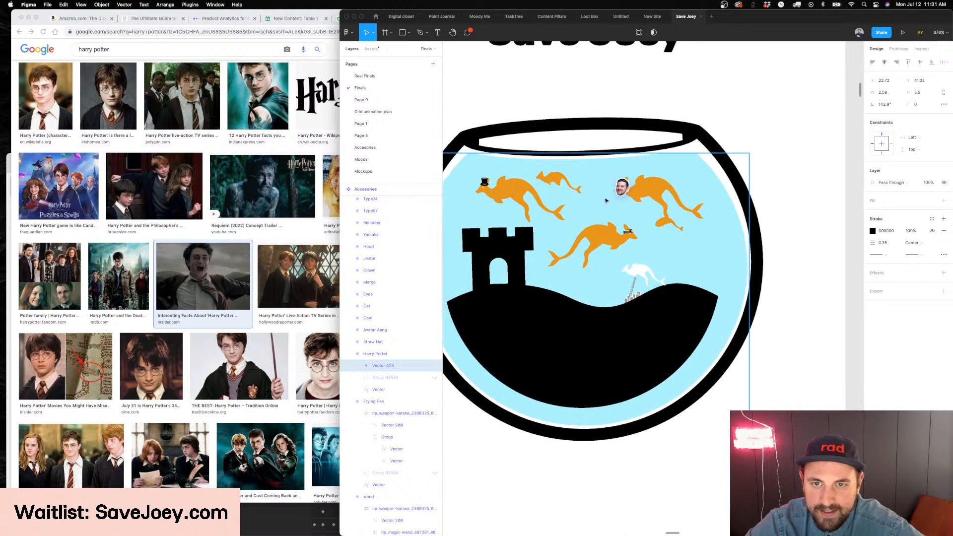
super+click(663, 191)
scroll(664, 192, up, 4)
scroll(649, 212, down, 3)
scroll(649, 212, right, 1)
scroll(649, 211, left, 1)
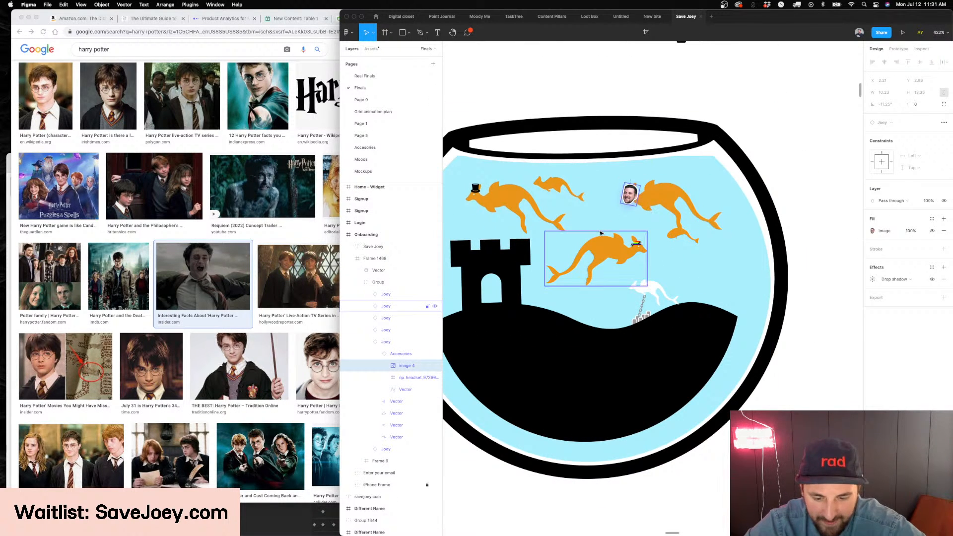
scroll(601, 233, down, 10)
scroll(601, 233, down, 6)
scroll(601, 233, down, 5)
scroll(567, 330, down, 3)
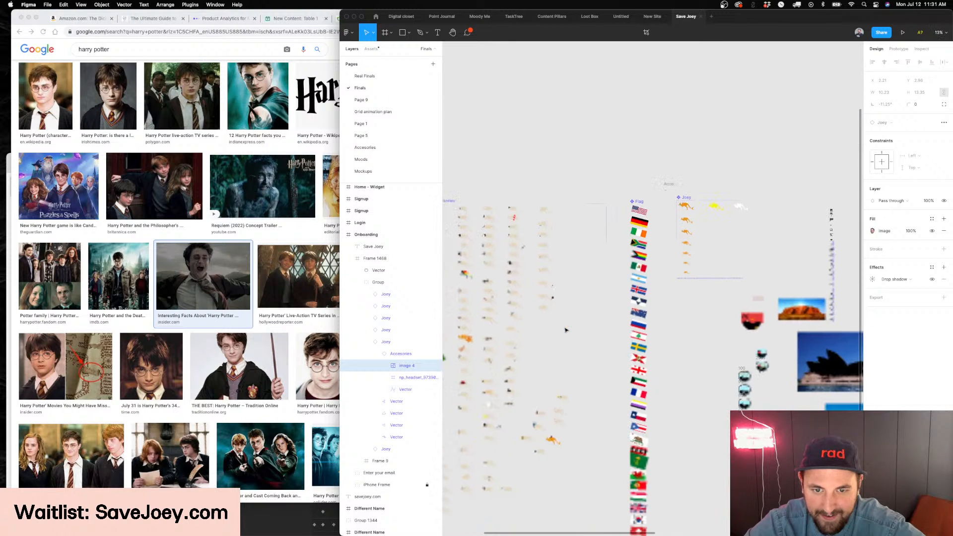
Review the existing kangaroo accessory variants on the canvas, including the Harry Potter one with the scar
click(553, 379)
scroll(549, 362, left, 1)
scroll(538, 322, up, 5)
scroll(557, 329, down, 5)
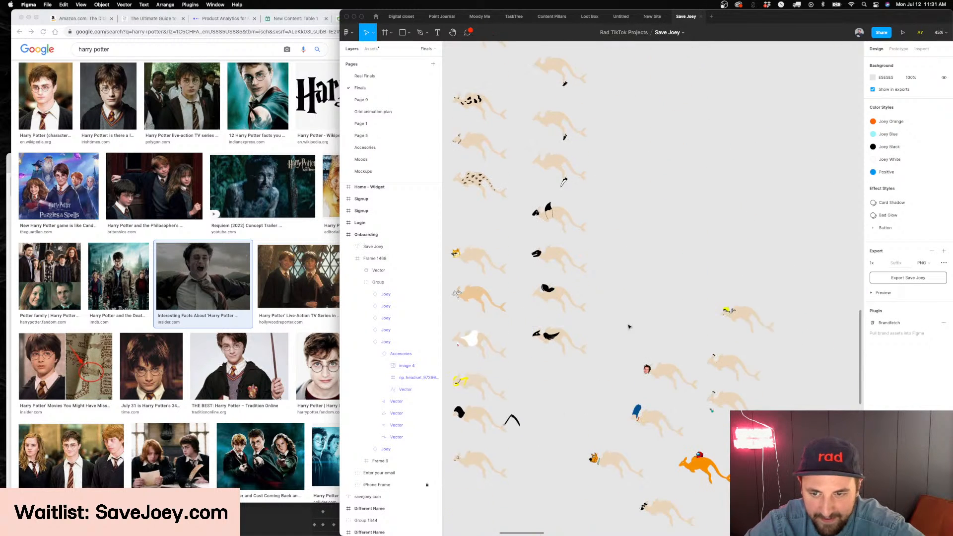
scroll(532, 272, down, 5)
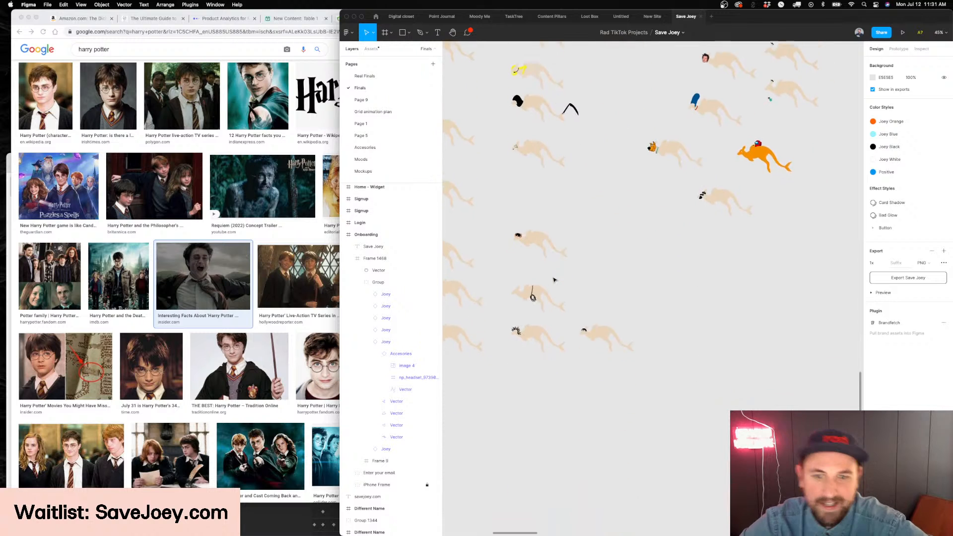
scroll(551, 278, up, 6)
scroll(555, 280, down, 5)
scroll(596, 224, down, 5)
scroll(690, 134, up, 4)
scroll(583, 166, up, 15)
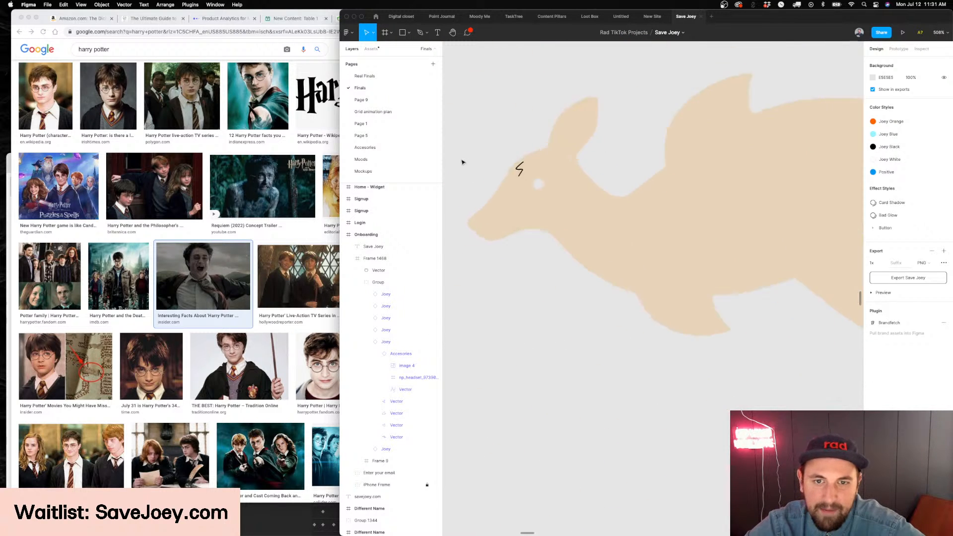
Switch to Chrome and preview several Harry Potter photos from the image results for details of his look
click(204, 370)
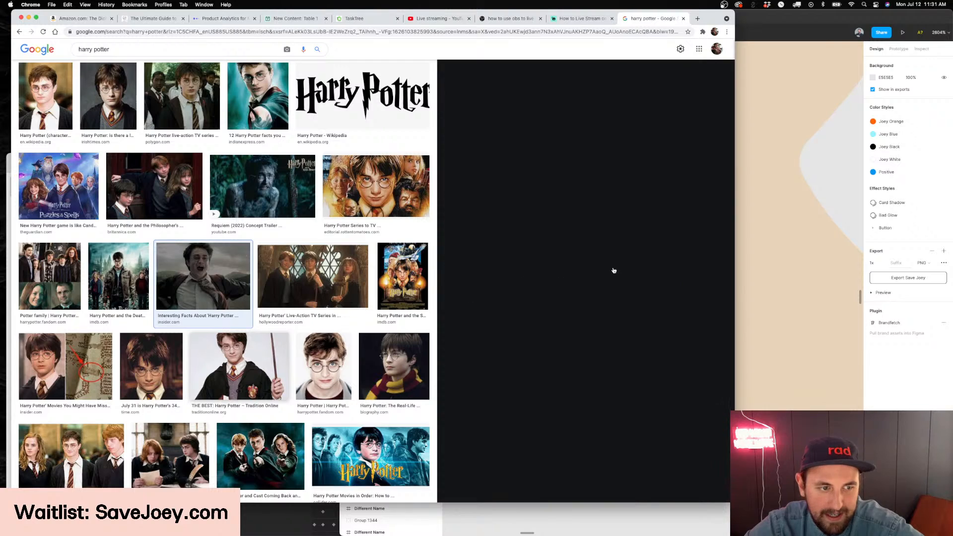
scroll(298, 199, up, 2)
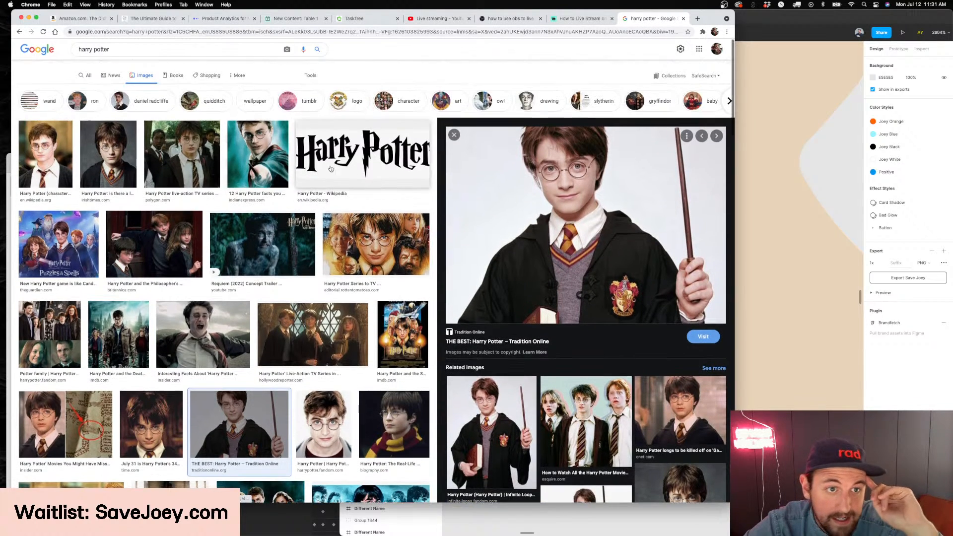
click(168, 167)
click(108, 100)
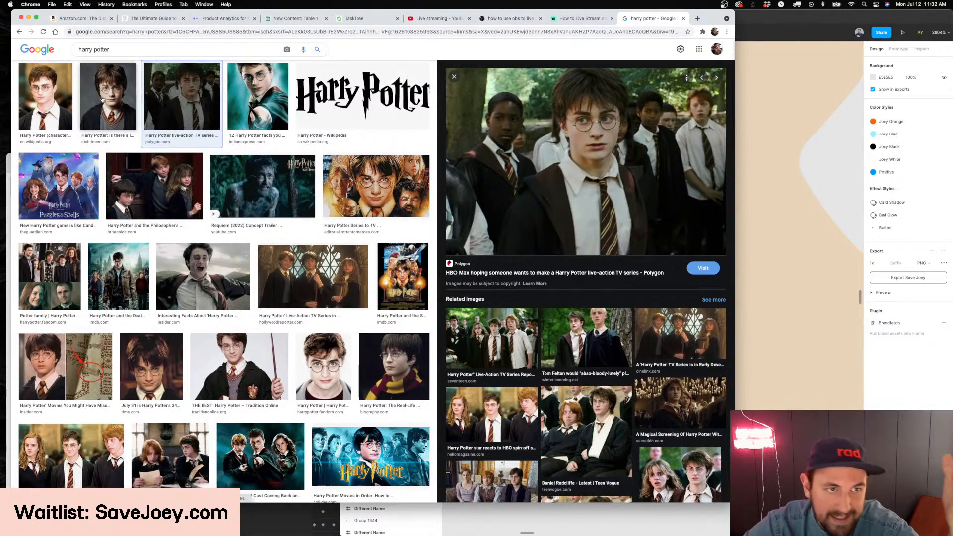
Return to Figma and extend the forehead scar with the Pen tool into a closed lightning-bolt outline
click(778, 245)
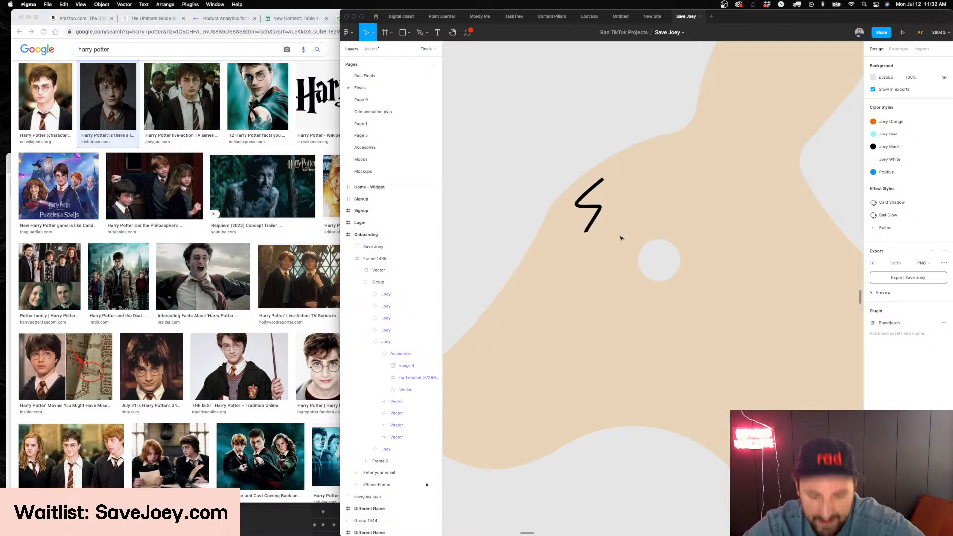
scroll(621, 239, down, 2)
click(590, 210)
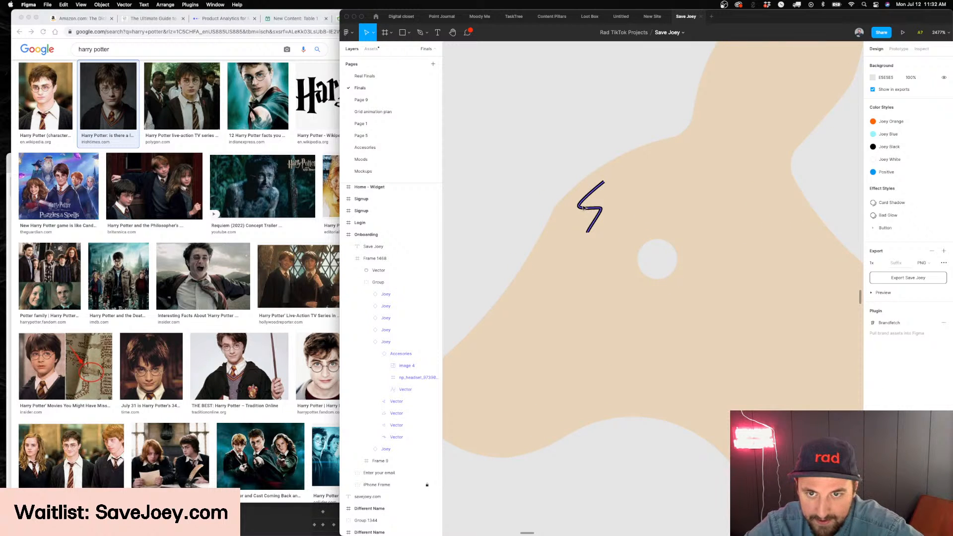
double_click(584, 208)
scroll(584, 208, up, 3)
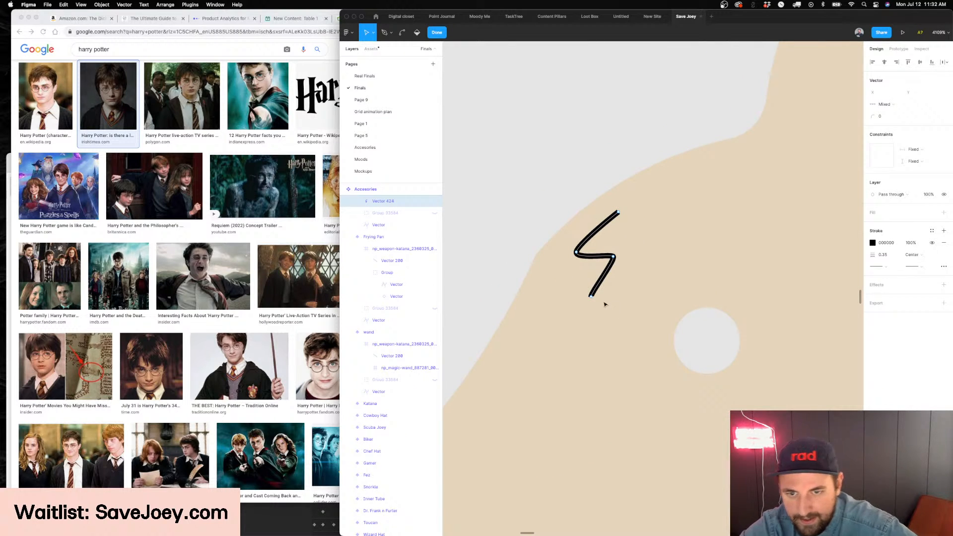
key(p)
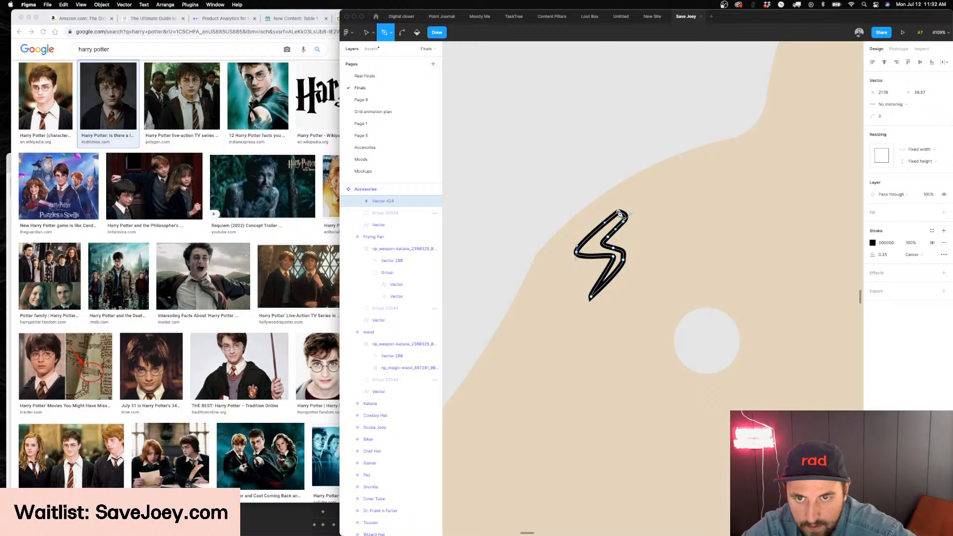
click(619, 213)
Swap the lightning bolt's black stroke for a solid black fill
key(Escape)
key(shift+x)
key(Escape)
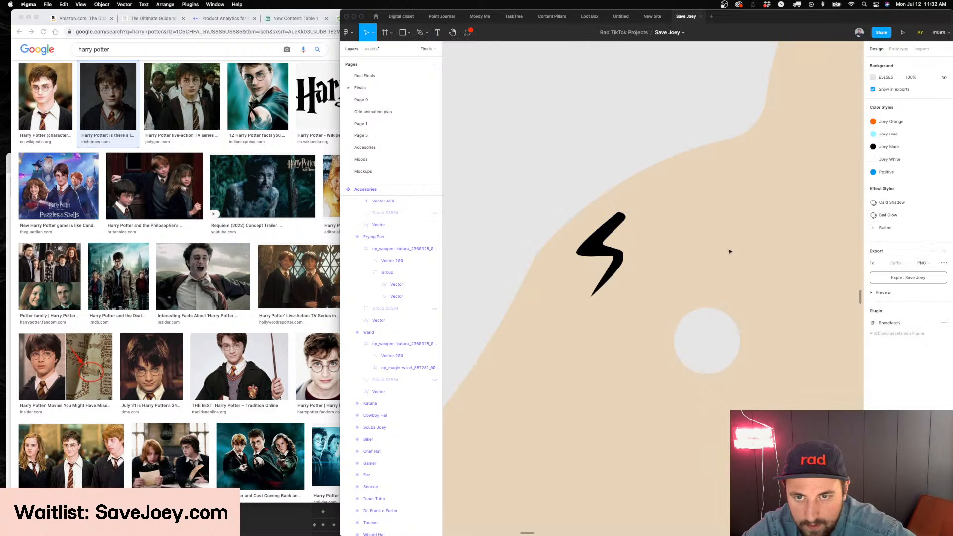
Pull the bolt's middle corner on the eye side outward into a sharper point
double_click(622, 266)
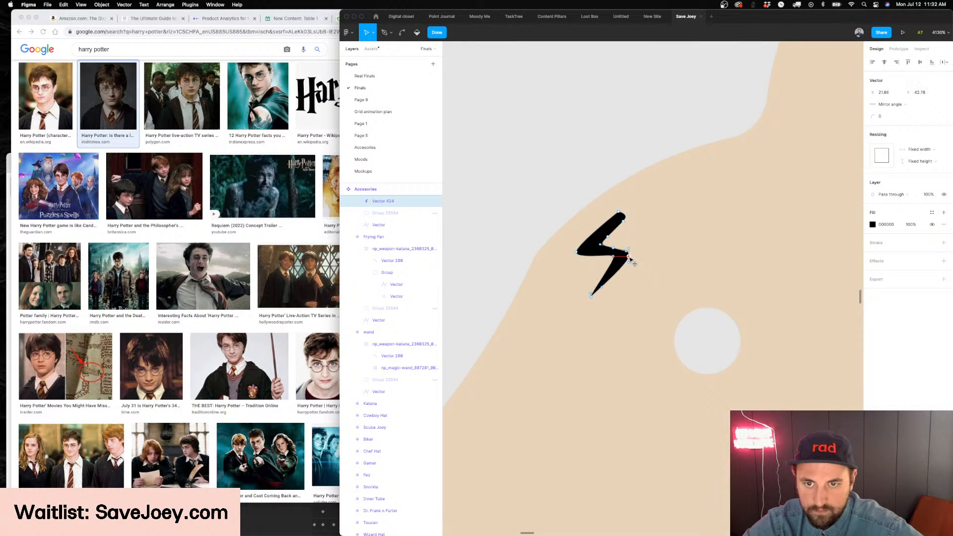
key(Escape)
key(Escape)
scroll(626, 260, down, 5)
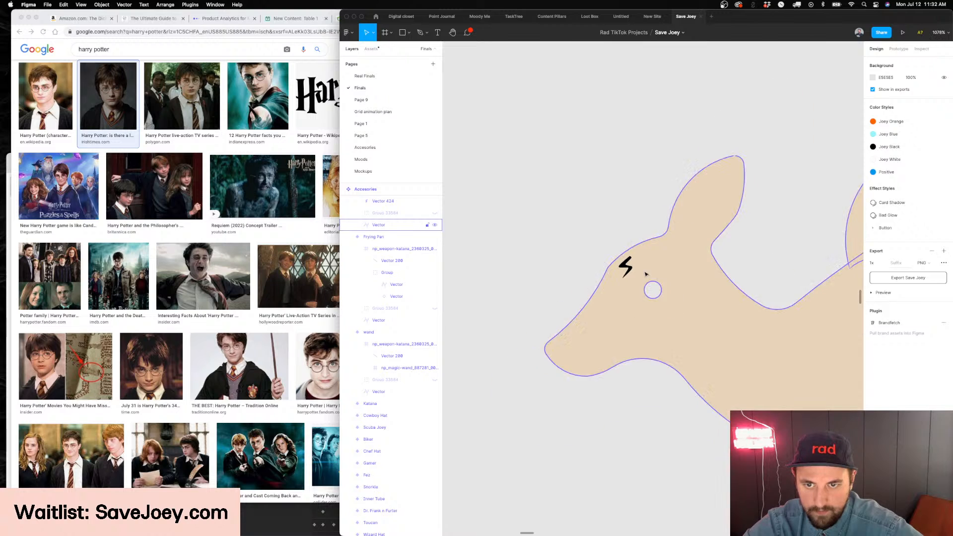
Select the bolt's upper anchor points and adjust them to refine the scar's shape
scroll(629, 271, up, 2)
scroll(630, 271, up, 1)
double_click(629, 269)
drag(575, 226, 653, 259)
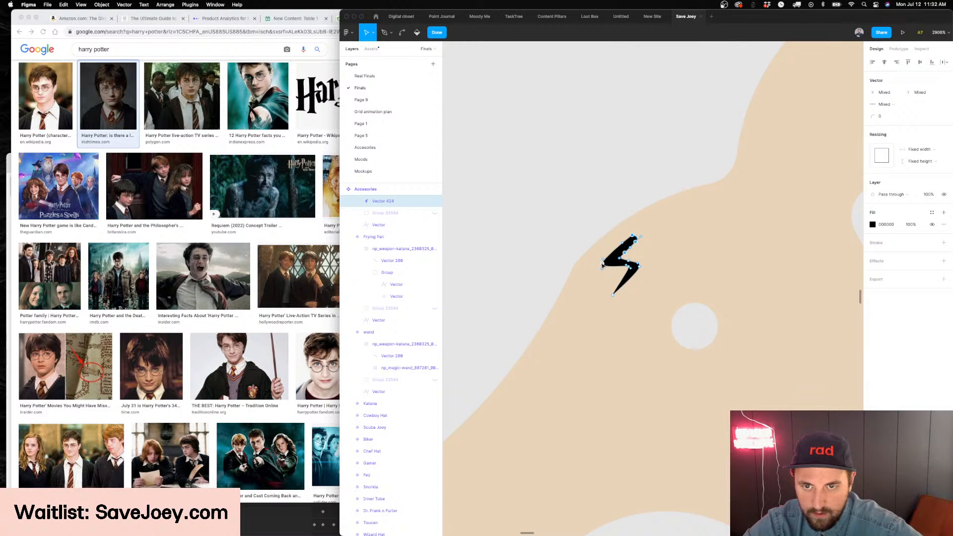
key(Escape)
key(Escape)
scroll(741, 228, down, 5)
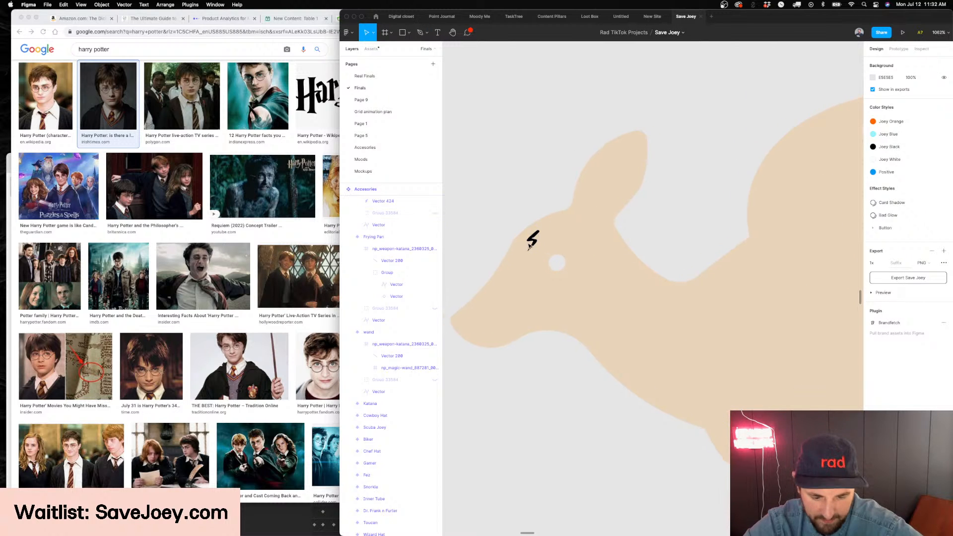
Examine the lightning-bolt scar alongside the other kangaroo accessories, and preview Harry Potter photos in the browser's image results for reference
scroll(529, 245, down, 1)
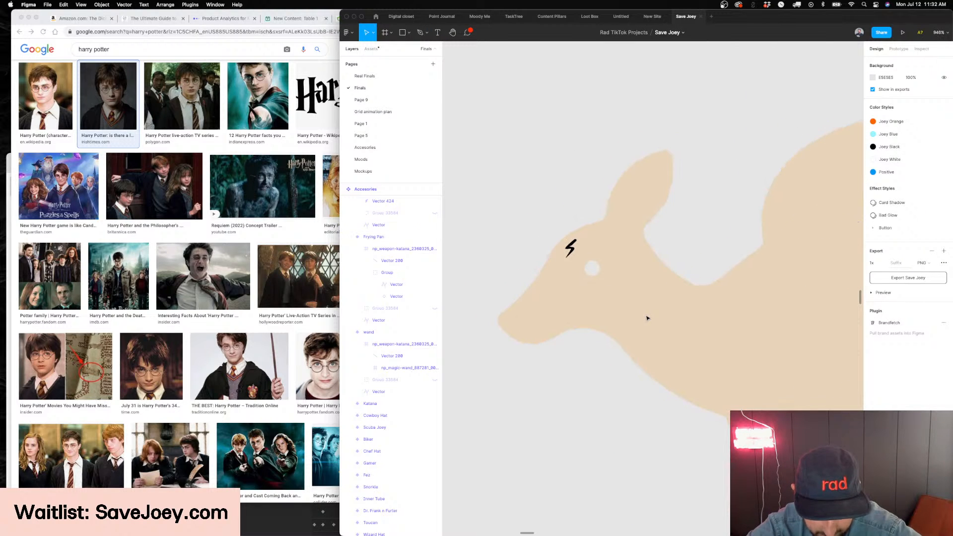
scroll(647, 319, down, 1)
scroll(647, 318, down, 10)
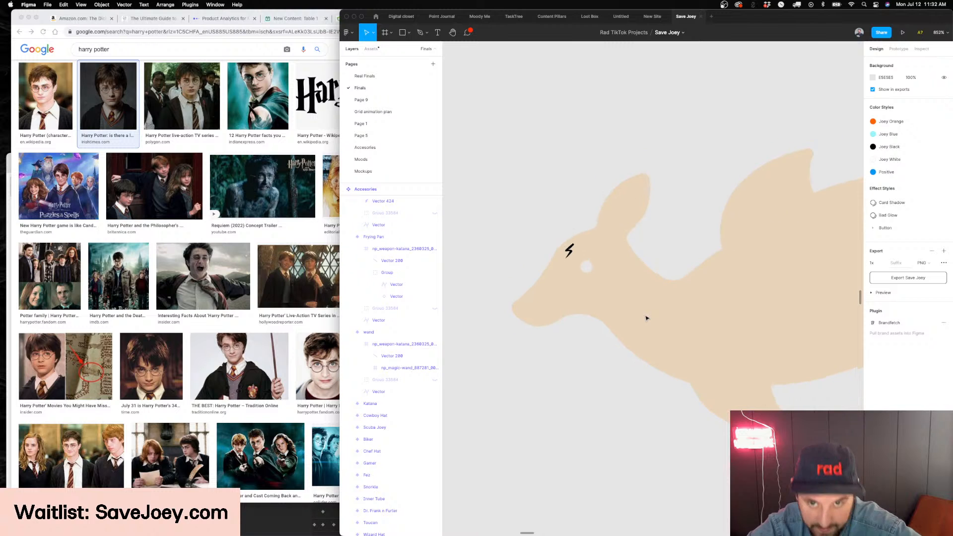
scroll(549, 186, up, 5)
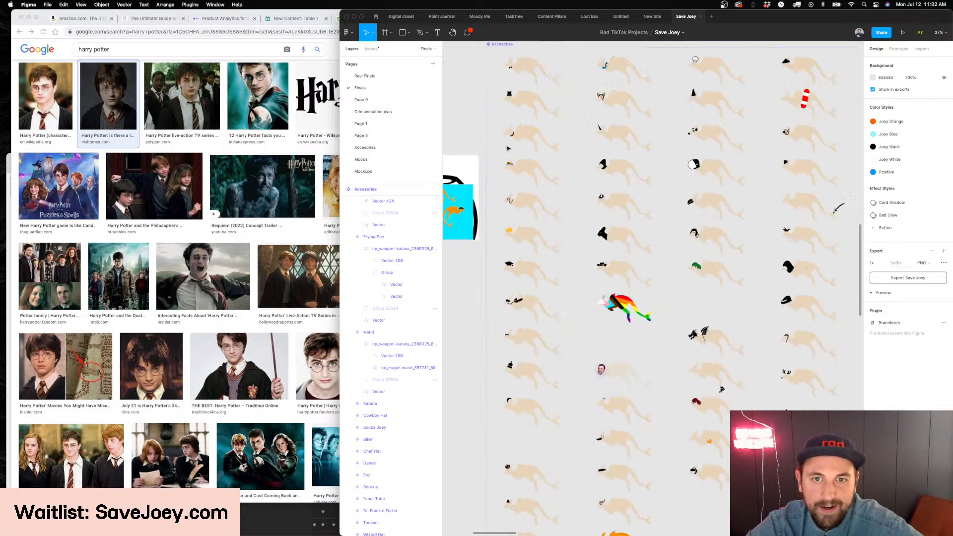
scroll(512, 222, up, 10)
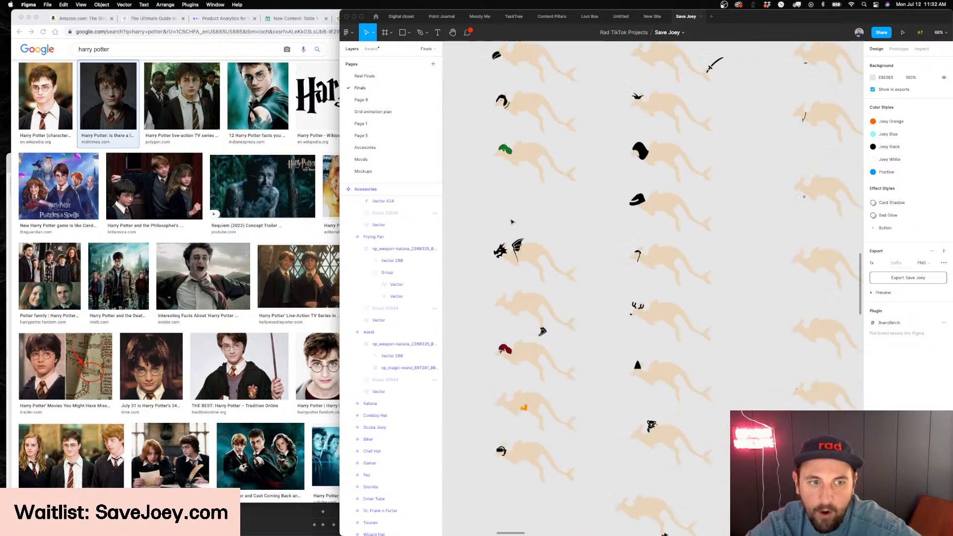
scroll(556, 220, up, 5)
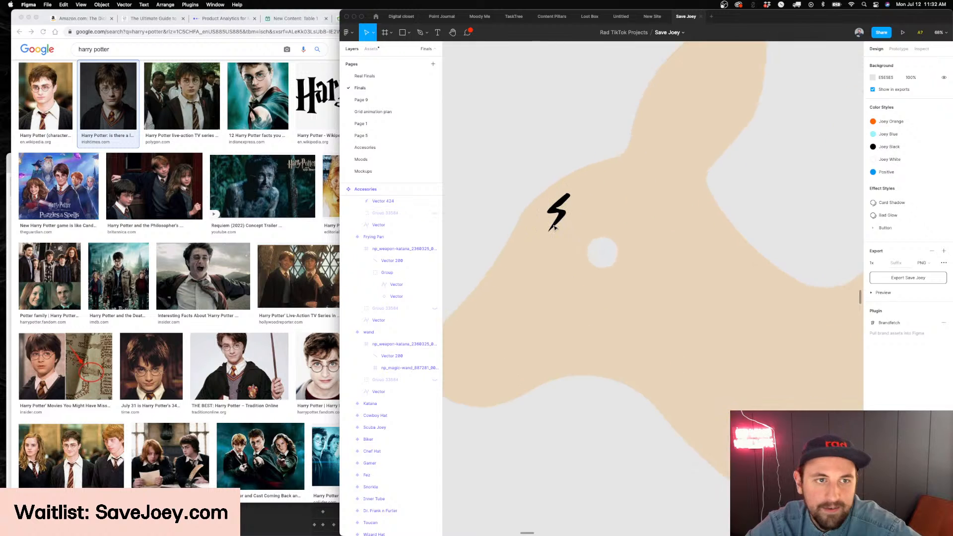
click(262, 98)
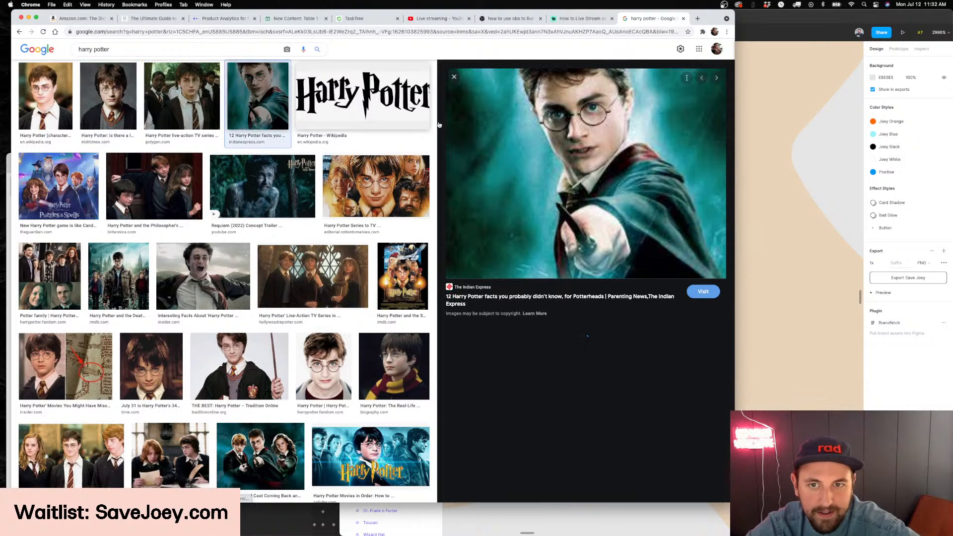
click(162, 366)
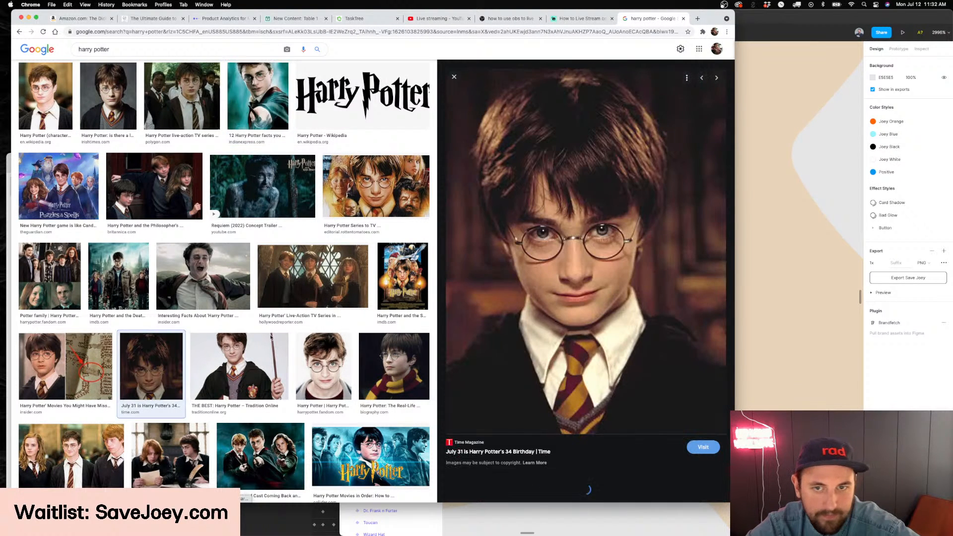
click(248, 356)
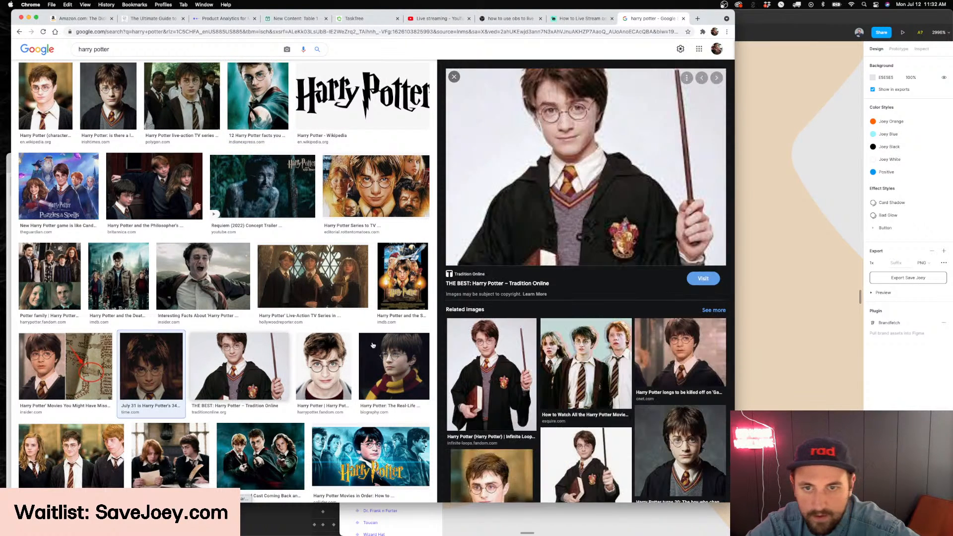
Return to Figma and draw a circle about 9 × 9 around the kangaroo's eye, swapping its fill for a stroke
click(798, 254)
scroll(755, 268, down, 2)
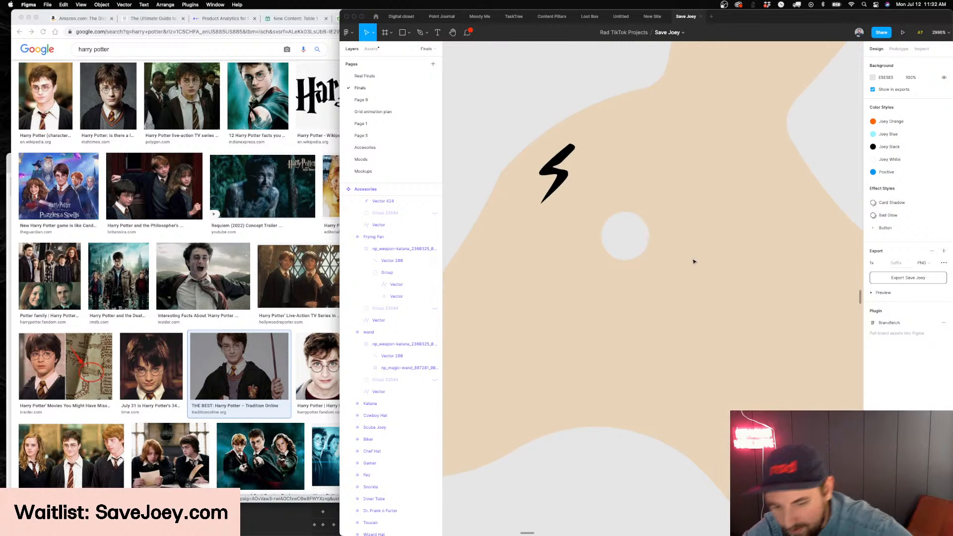
key(o)
drag(682, 188, 581, 289)
key(shift+x)
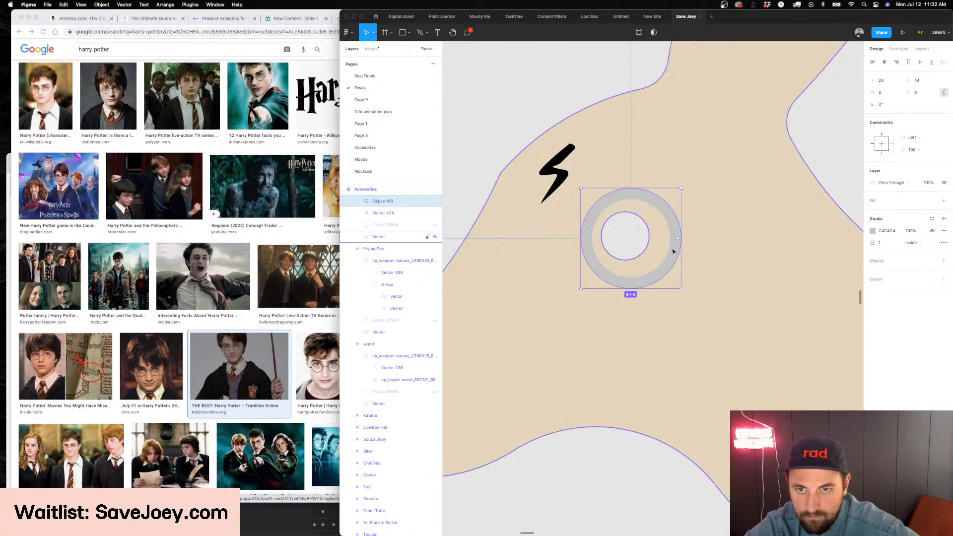
Thin the eye ring's stroke to 0.5 and shift the ring slightly toward the snout, to X 22
key(Return)
drag(662, 235, 653, 234)
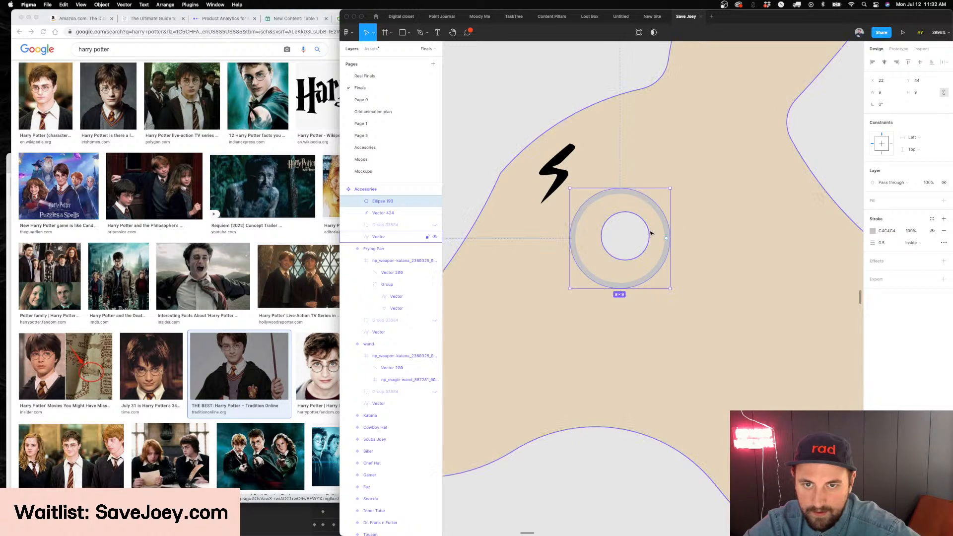
Switch to the browser and preview several more Harry Potter photos to study the shape of his round glasses
scroll(651, 234, down, 3)
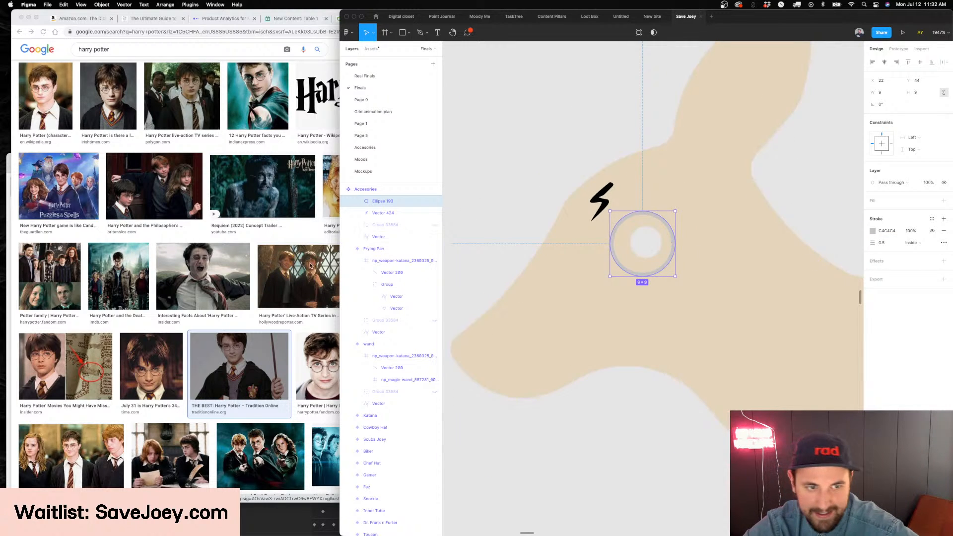
click(179, 286)
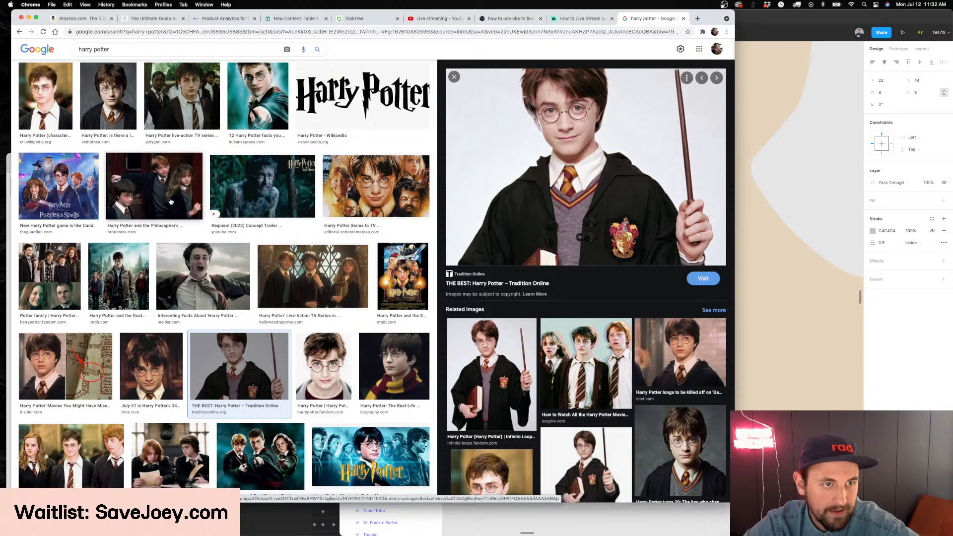
click(336, 360)
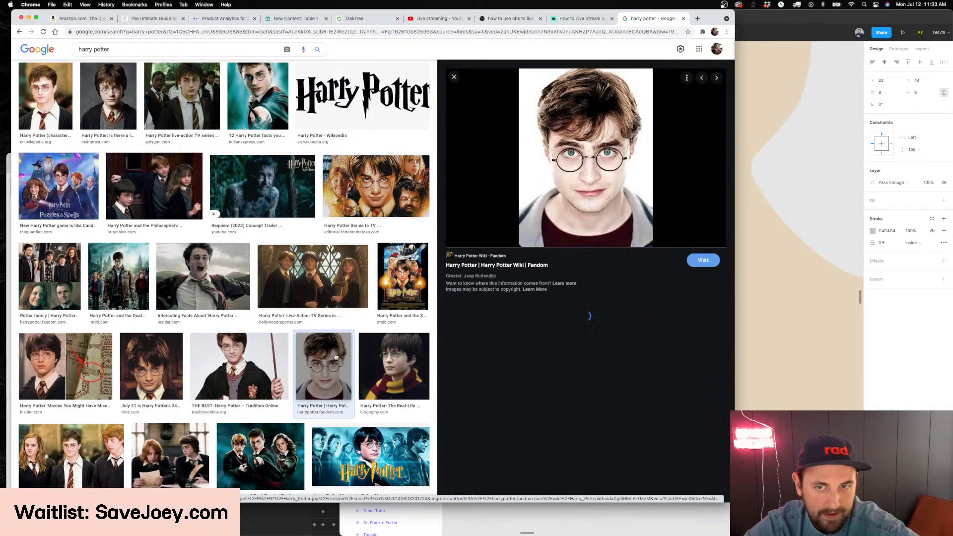
click(228, 278)
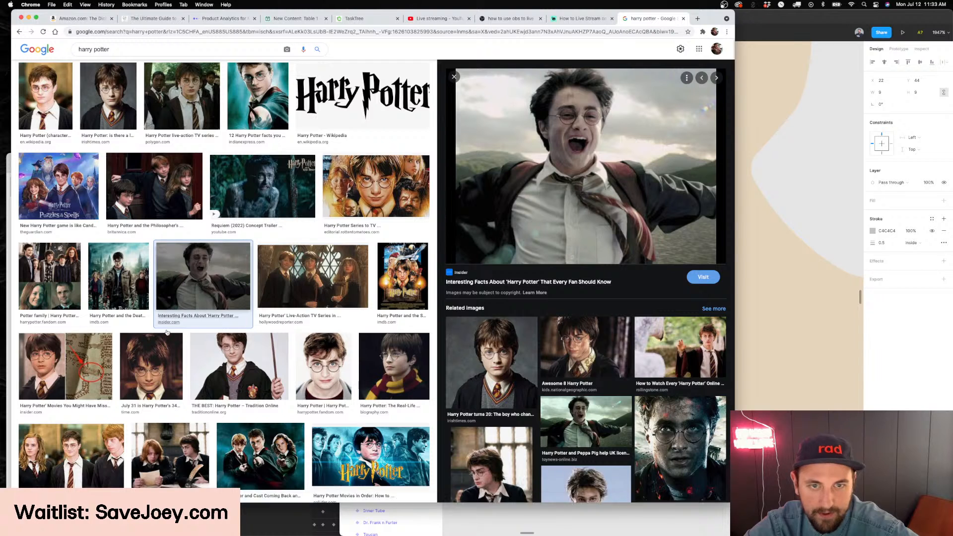
click(166, 371)
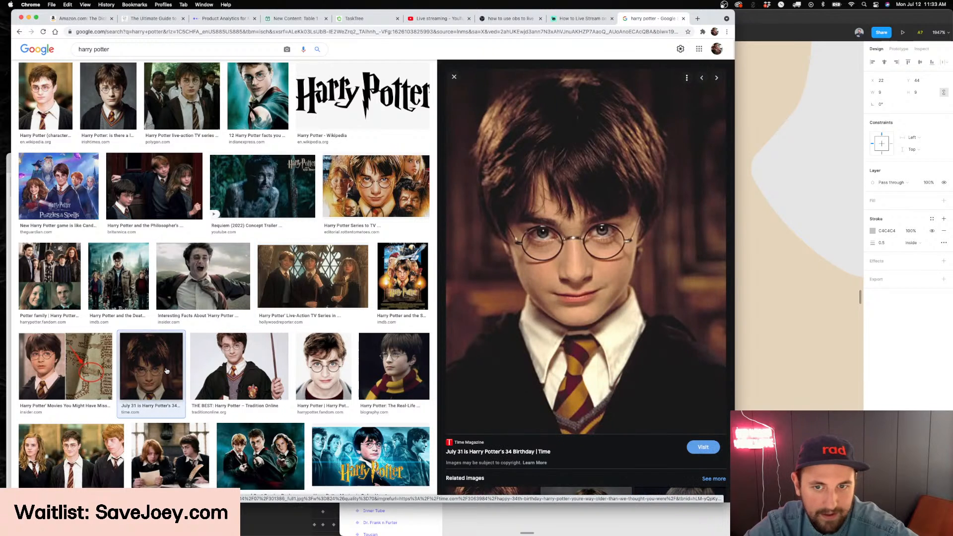
Return to Figma and adjust the anchor point at the lightning bolt's lower tip
click(913, 394)
scroll(734, 314, down, 3)
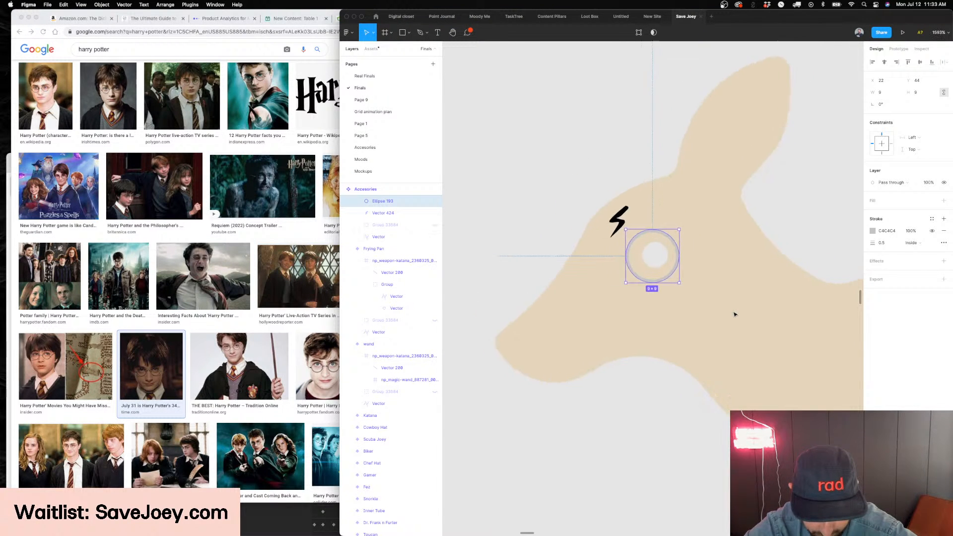
scroll(521, 279, up, 5)
click(658, 148)
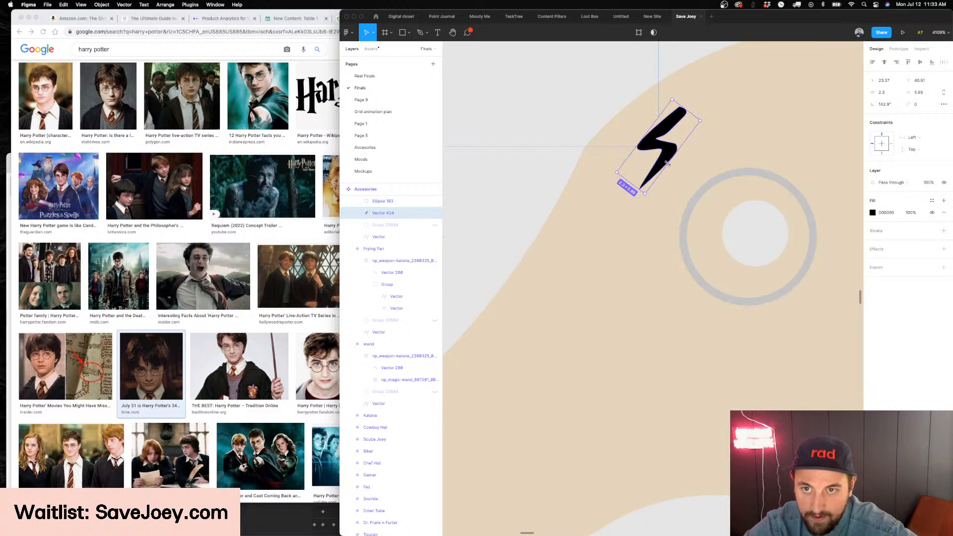
double_click(663, 151)
scroll(665, 153, up, 5)
drag(652, 144, 652, 158)
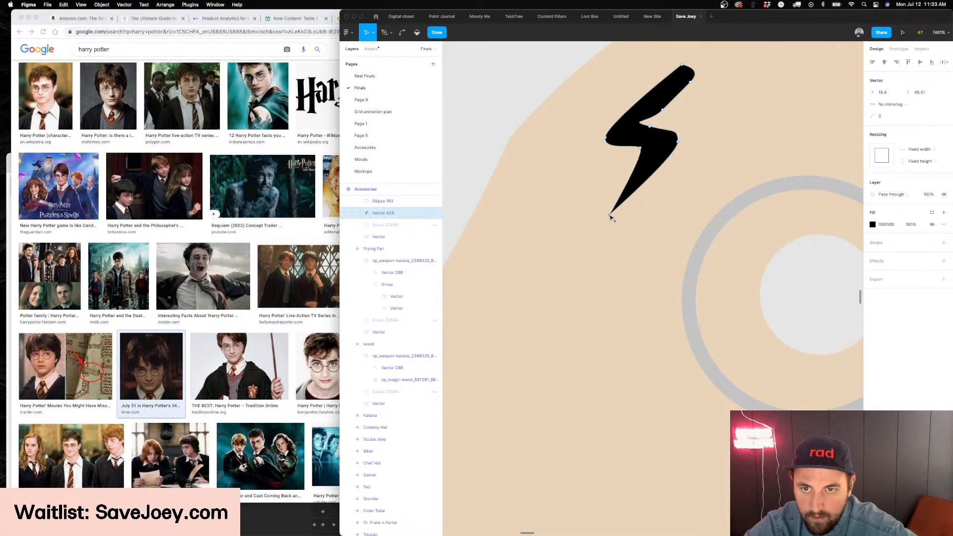
key(Escape)
scroll(700, 151, down, 3)
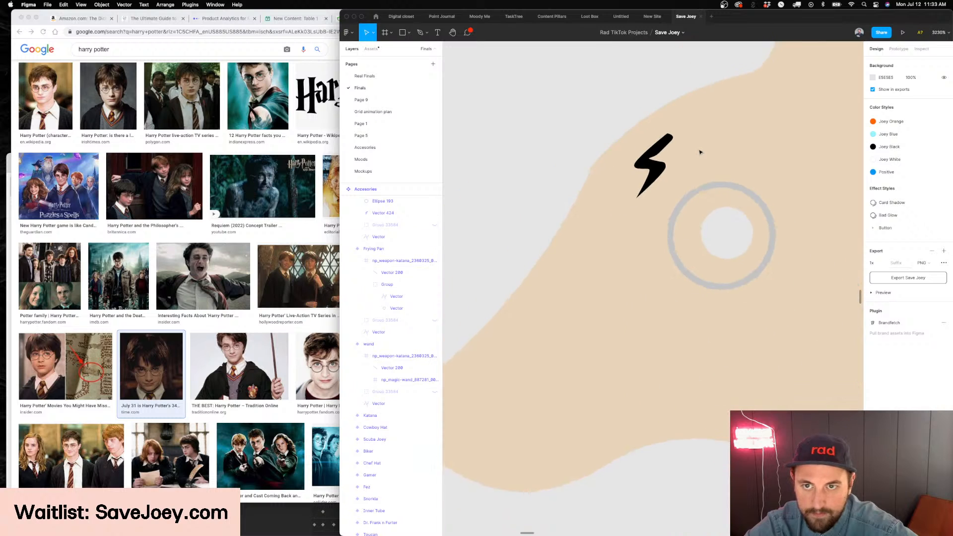
Reshape the curve along the upper edge of the bolt's eye-side corner with the Bend tool
scroll(646, 164, up, 3)
double_click(638, 167)
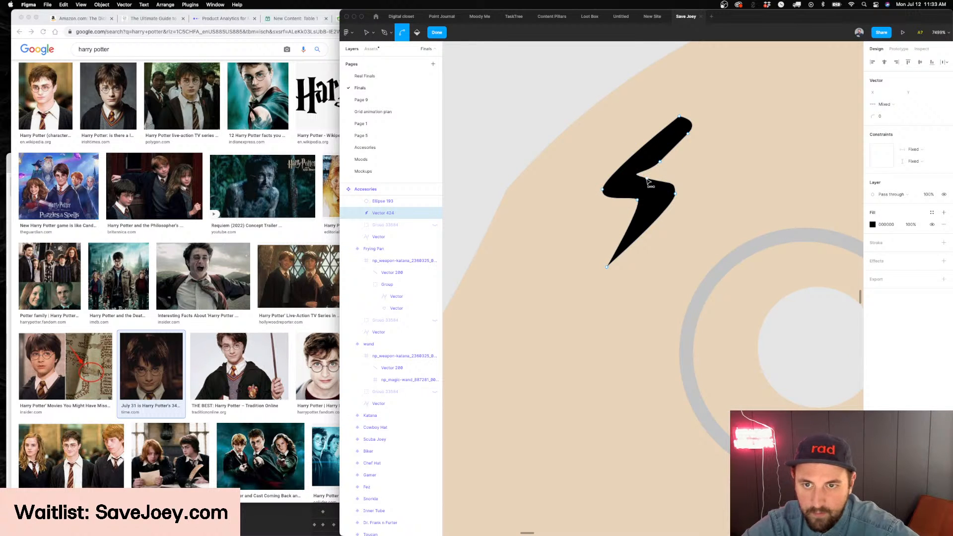
click(647, 179)
scroll(647, 179, right, 2)
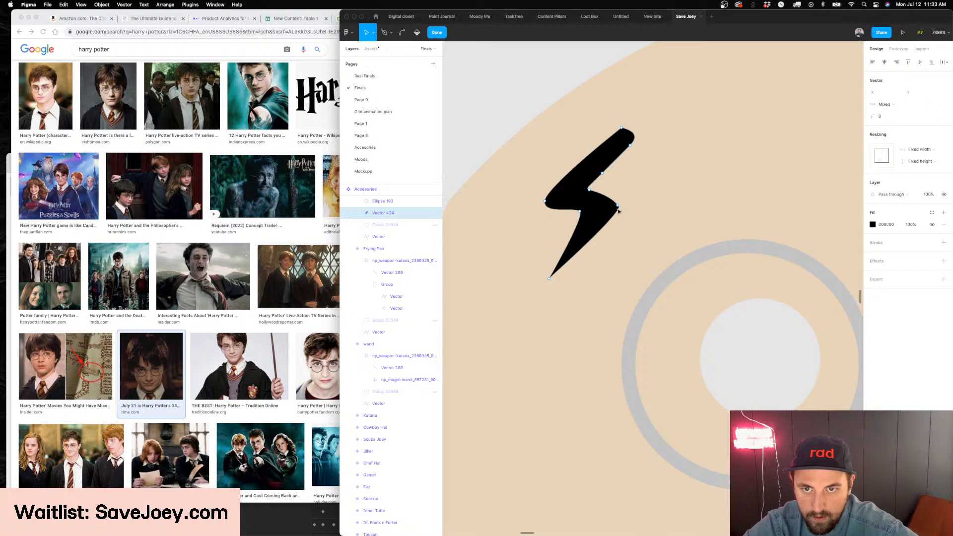
key(Escape)
key(Escape)
scroll(629, 212, down, 10)
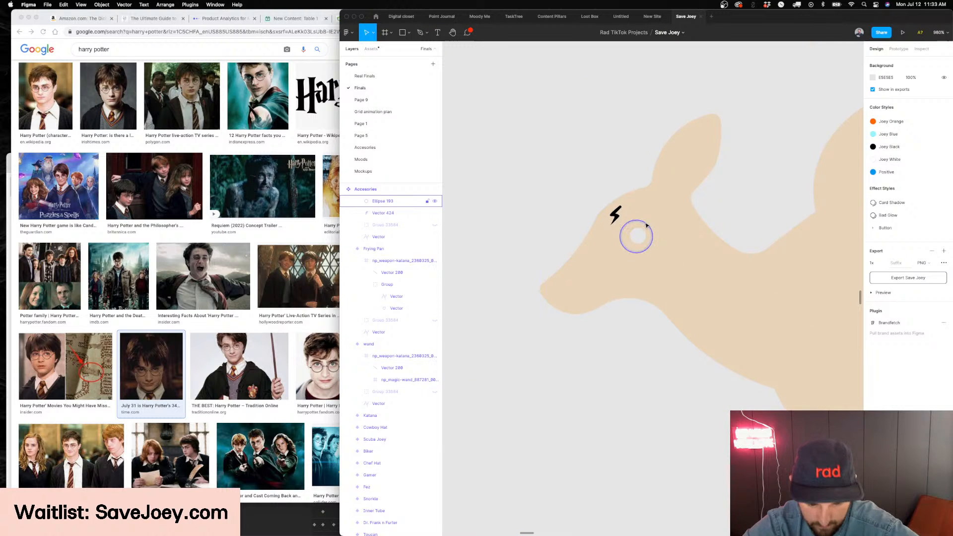
Change the eye ring's stroke color to black (000000)
scroll(647, 226, up, 3)
scroll(647, 226, up, 5)
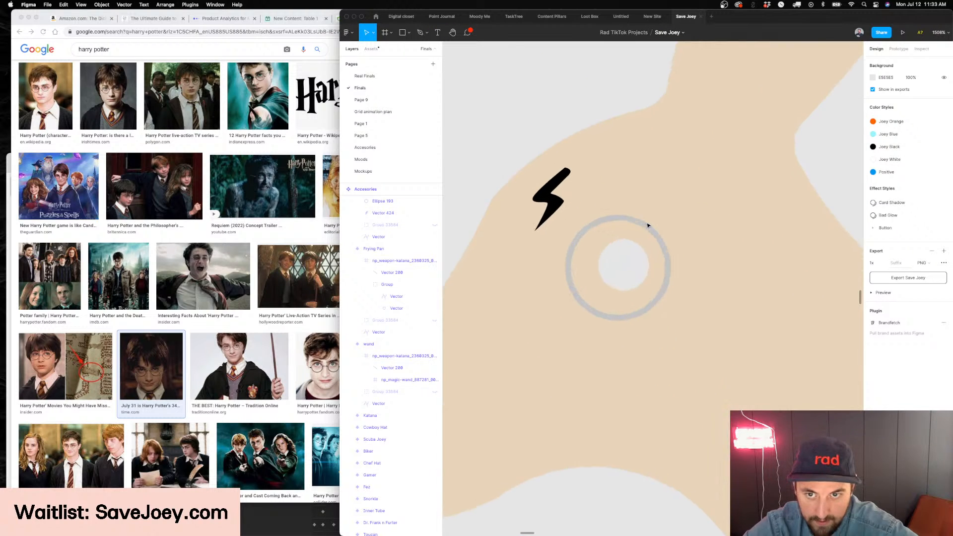
click(647, 225)
click(873, 231)
click(779, 321)
key(Escape)
Draw a curved temple arm about 12.5 × 5.2 with the Pen tool from the ring's rear edge toward the back of the head
scroll(745, 353, down, 3)
key(p)
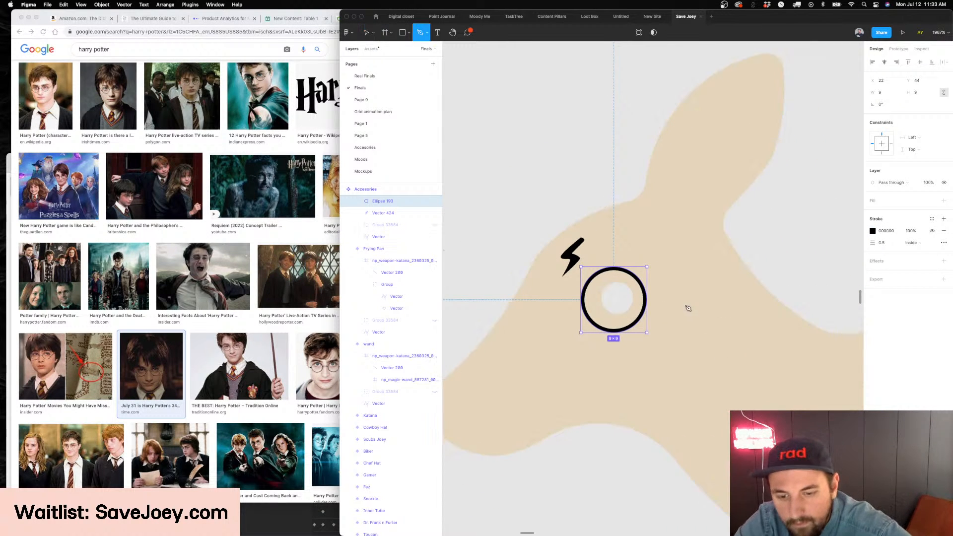
click(647, 293)
drag(740, 261, 702, 266)
key(super+z)
drag(643, 197, 666, 196)
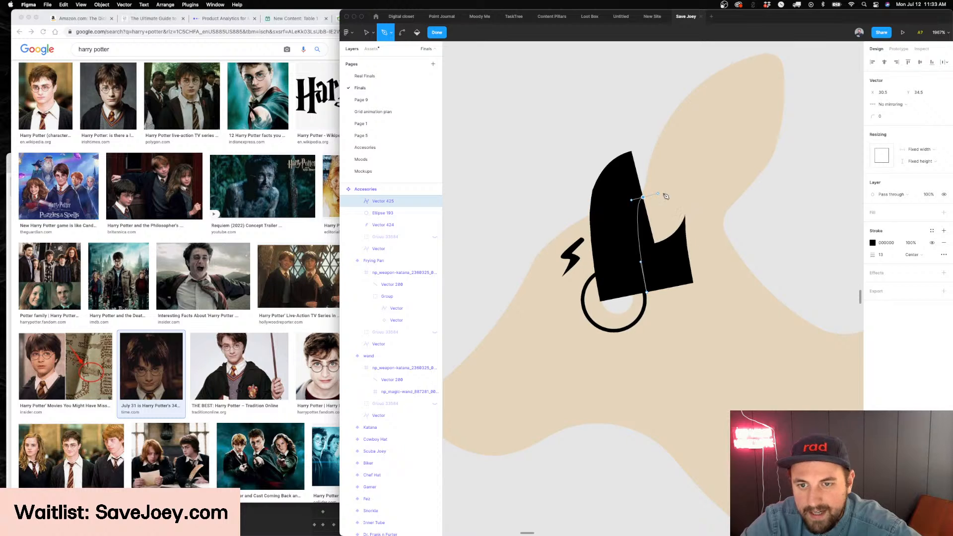
key(super+z)
drag(739, 254, 762, 269)
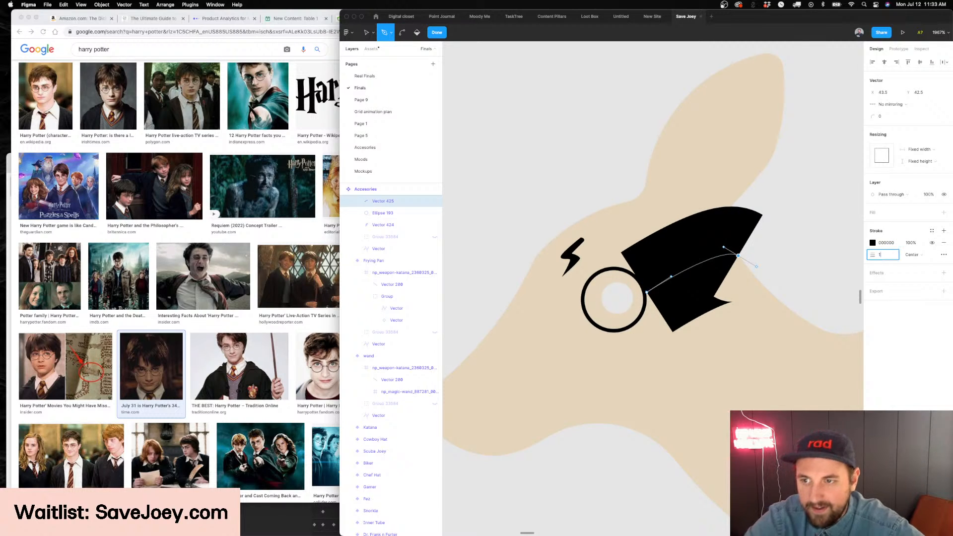
Set the temple arm's stroke weight to 0.5 and finish editing the path
key(Return)
key(Return)
key(Escape)
scroll(657, 288, up, 5)
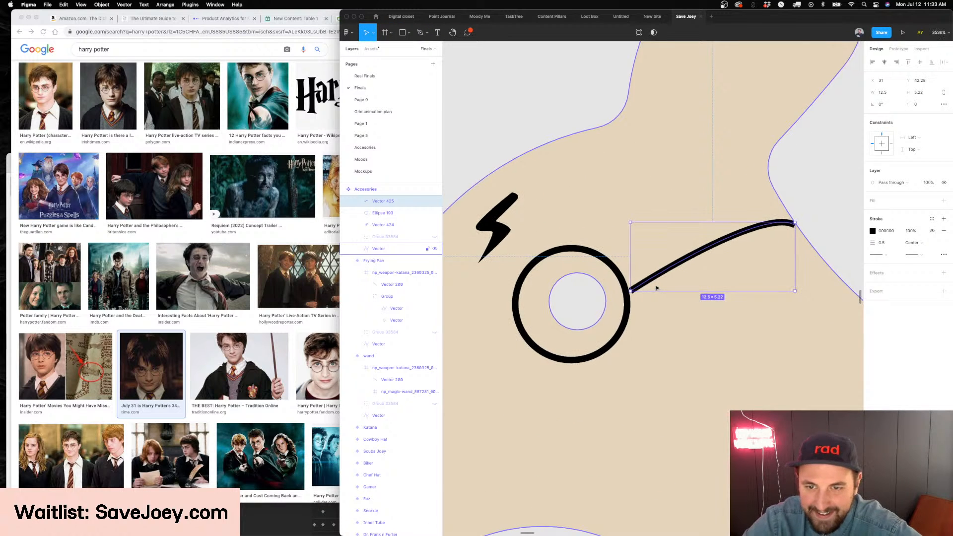
key(Return)
key(Escape)
scroll(654, 290, down, 5)
key(Escape)
Draw a short curved bridge line with the Pen tool from the ring's front edge to the edge of the face
scroll(616, 303, up, 5)
scroll(614, 304, up, 3)
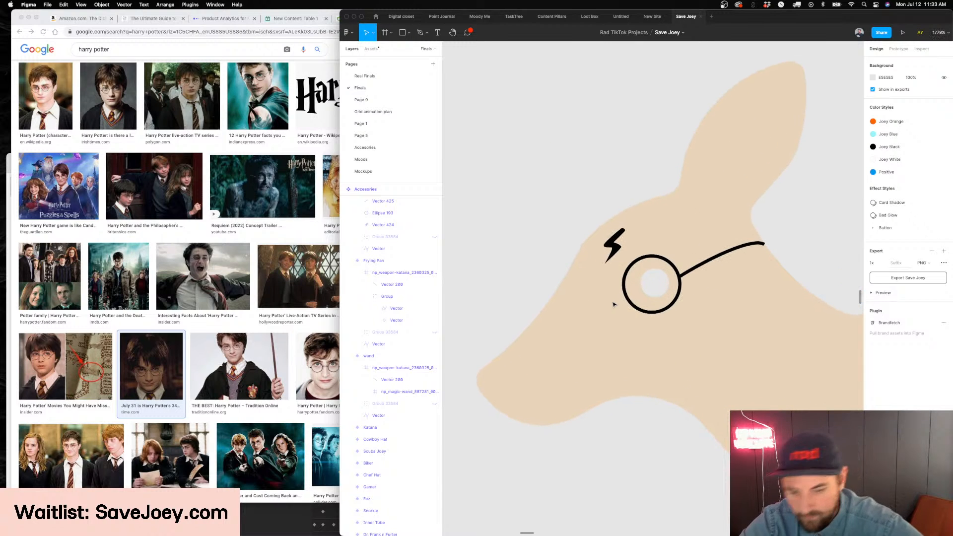
key(p)
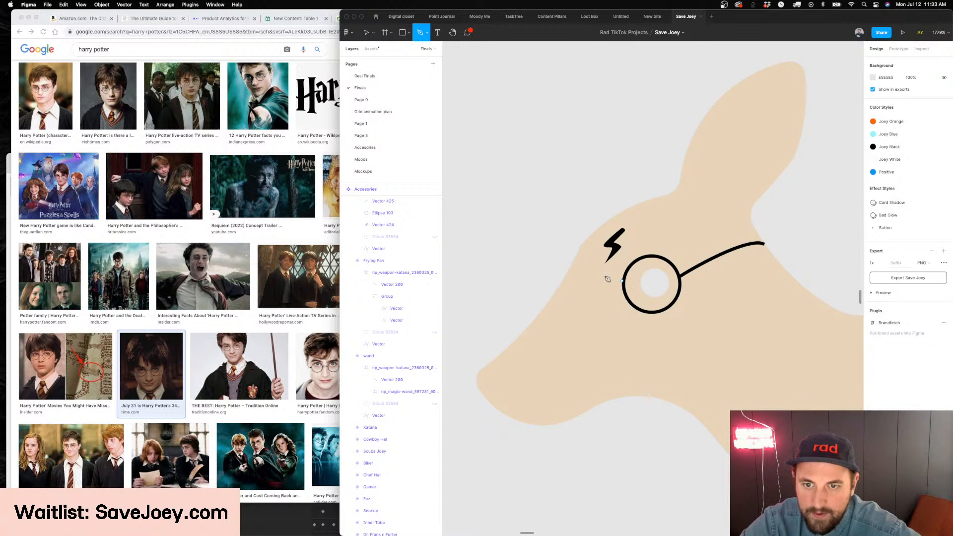
click(622, 281)
key(ctrl+z)
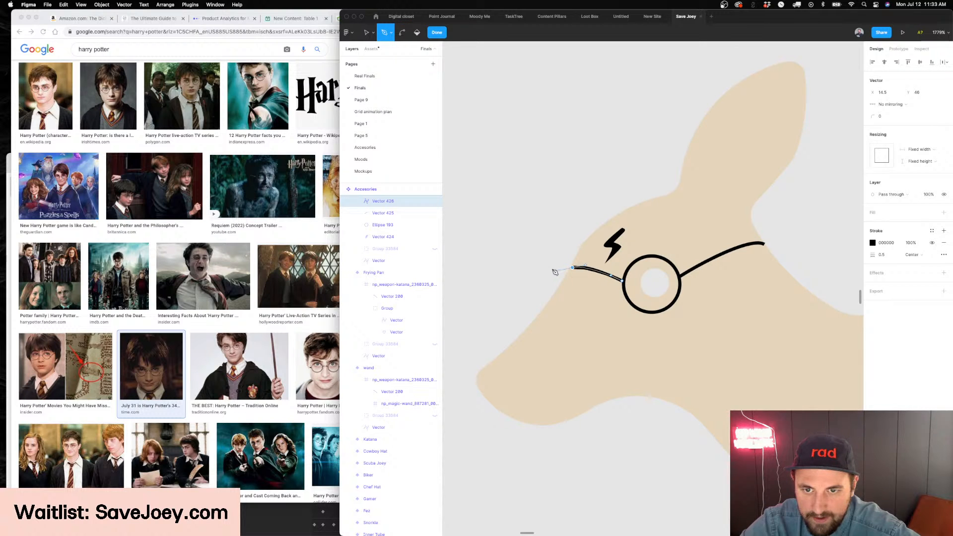
key(Delete)
click(586, 264)
scroll(588, 269, down, 3)
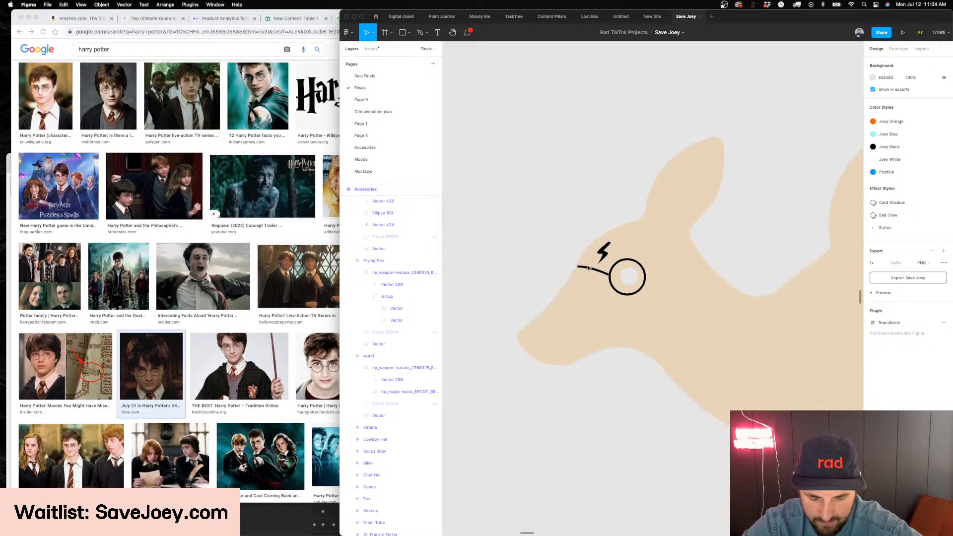
key(ctrl+z)
click(512, 284)
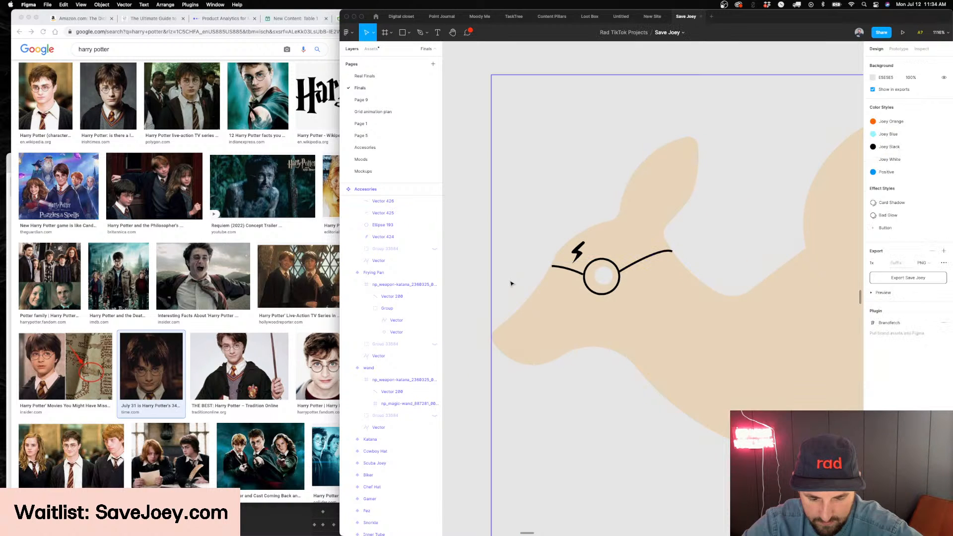
Edit the glasses' bridge line path to flatten its curve at the end by the edge of the face
scroll(512, 283, down, 2)
scroll(489, 293, up, 4)
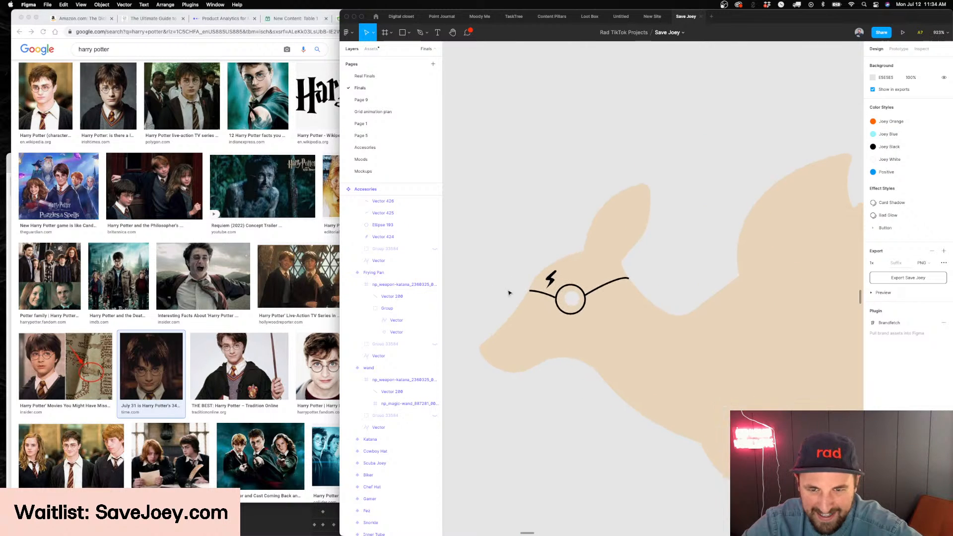
click(608, 300)
double_click(608, 300)
scroll(532, 290, up, 5)
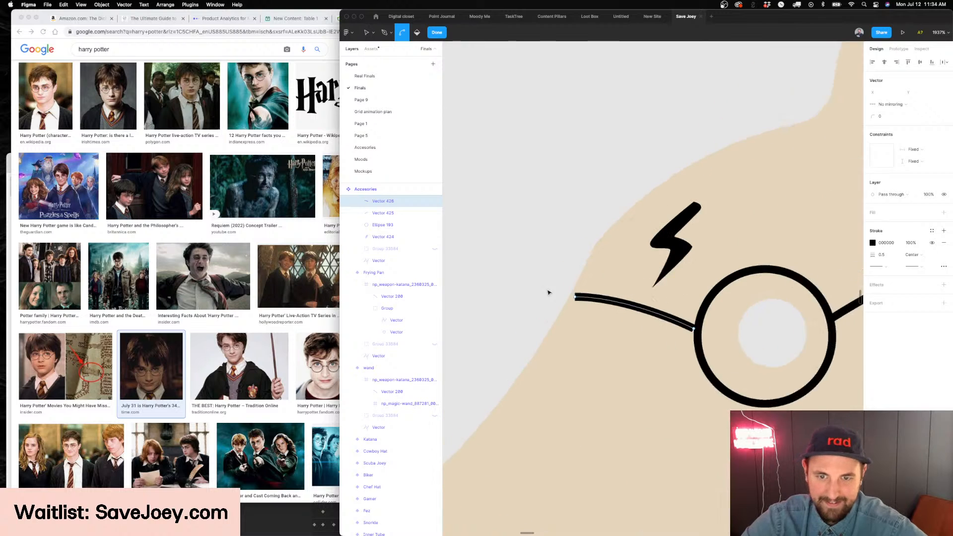
drag(583, 302, 578, 302)
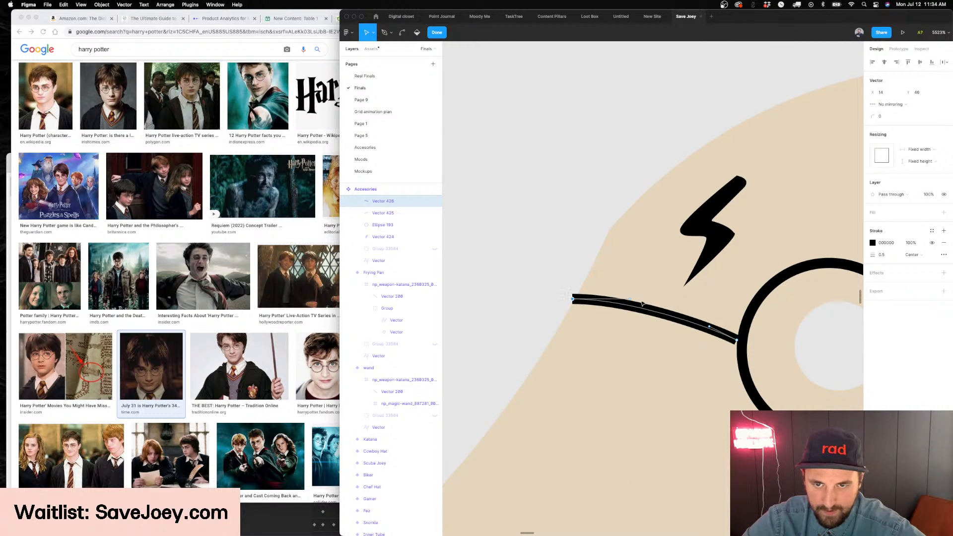
click(583, 300)
key(Escape)
key(Escape)
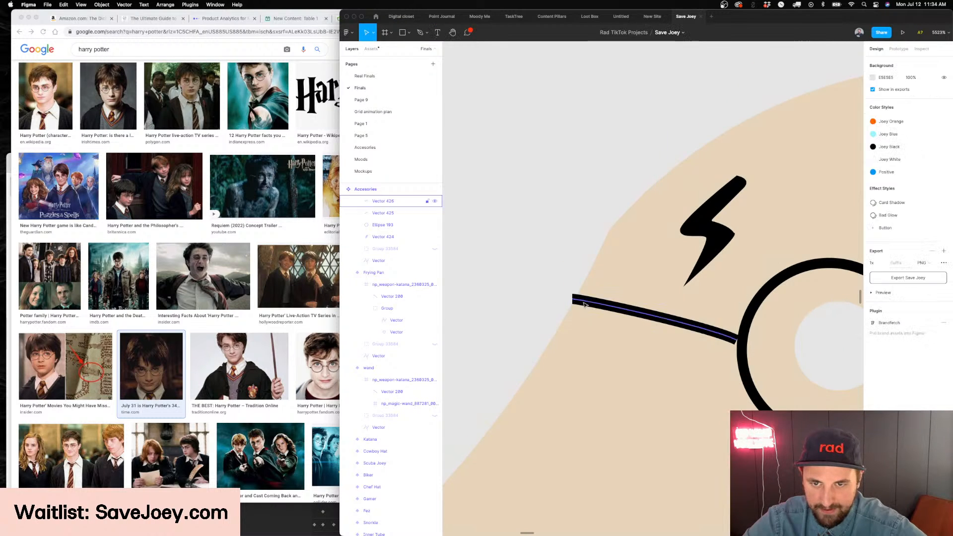
Delete the curved temple arm and shift the eye ring forward toward the face, to X 21
scroll(515, 295, down, 5)
scroll(515, 293, up, 3)
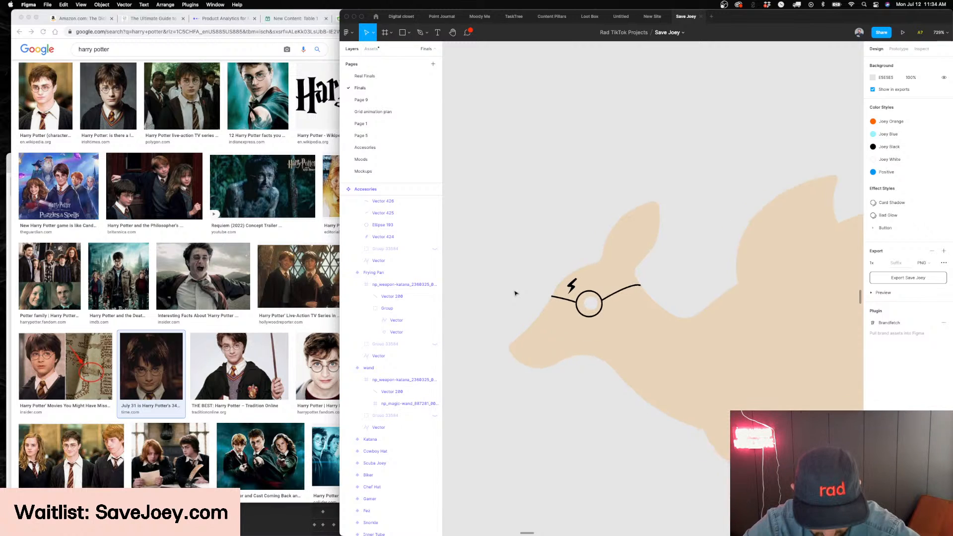
scroll(515, 294, right, 2)
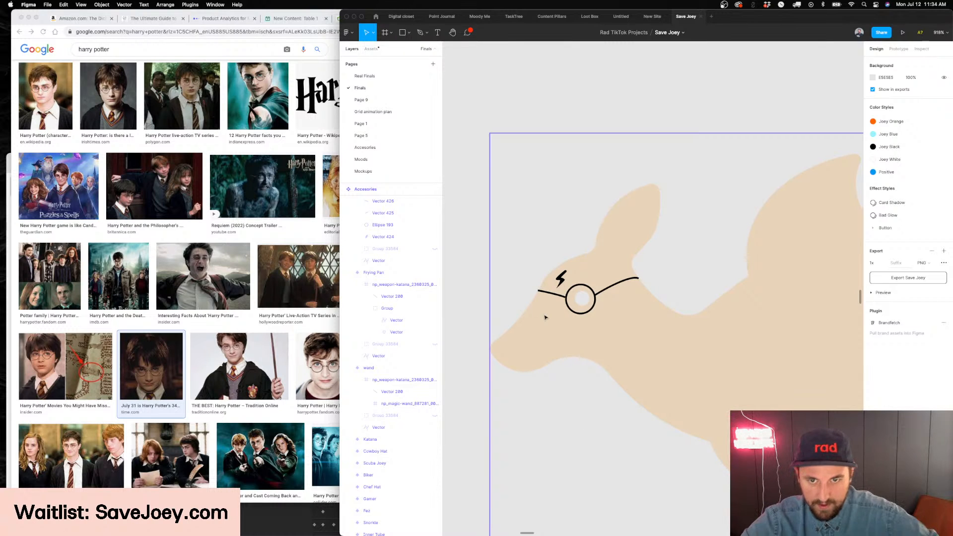
click(609, 286)
key(Delete)
scroll(589, 411, down, 1)
scroll(588, 412, down, 2)
scroll(586, 413, up, 3)
scroll(582, 286, up, 4)
scroll(581, 286, up, 2)
click(582, 286)
scroll(584, 284, up, 1)
drag(583, 284, 590, 286)
Edit the bridge line's path so that its rear endpoint meets the front edge of the eye ring
double_click(554, 301)
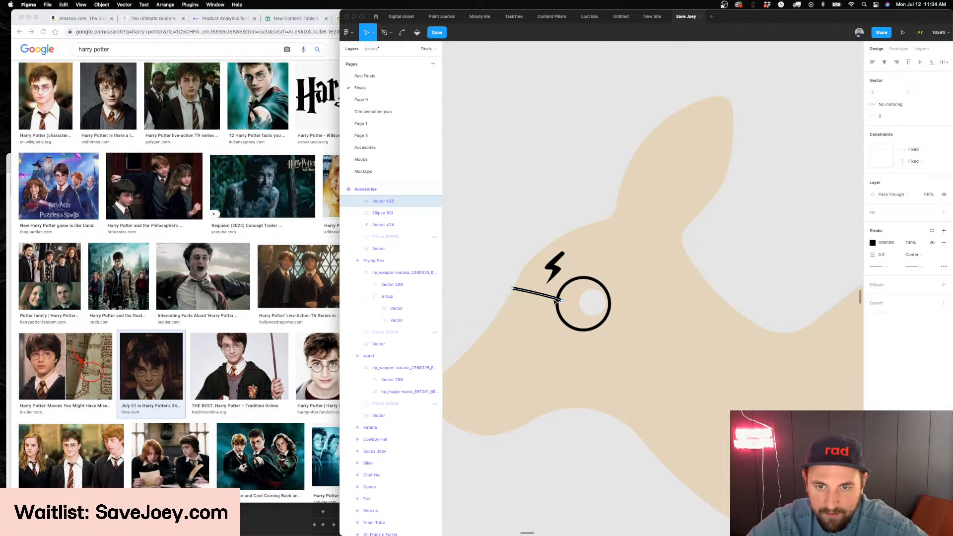
key(Escape)
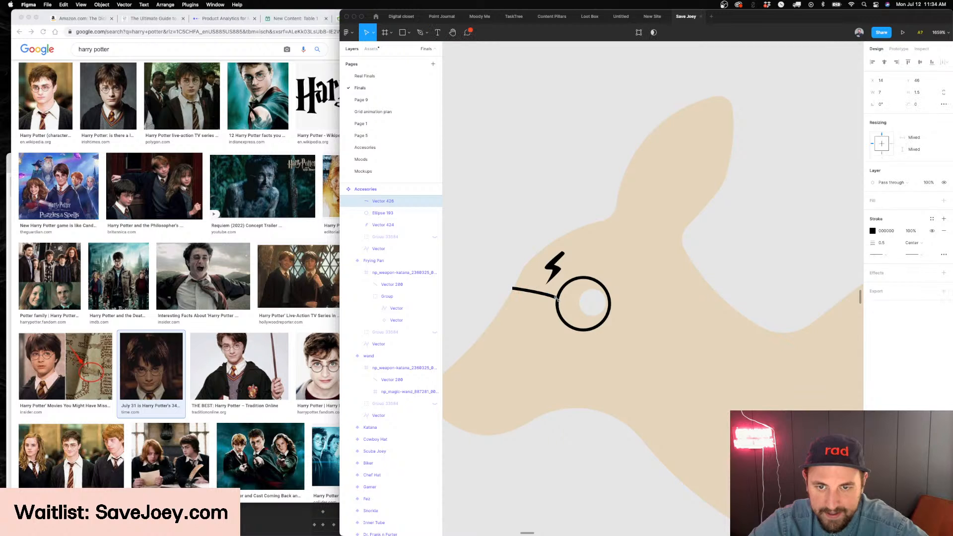
scroll(554, 296, up, 1)
double_click(554, 296)
scroll(555, 298, up, 3)
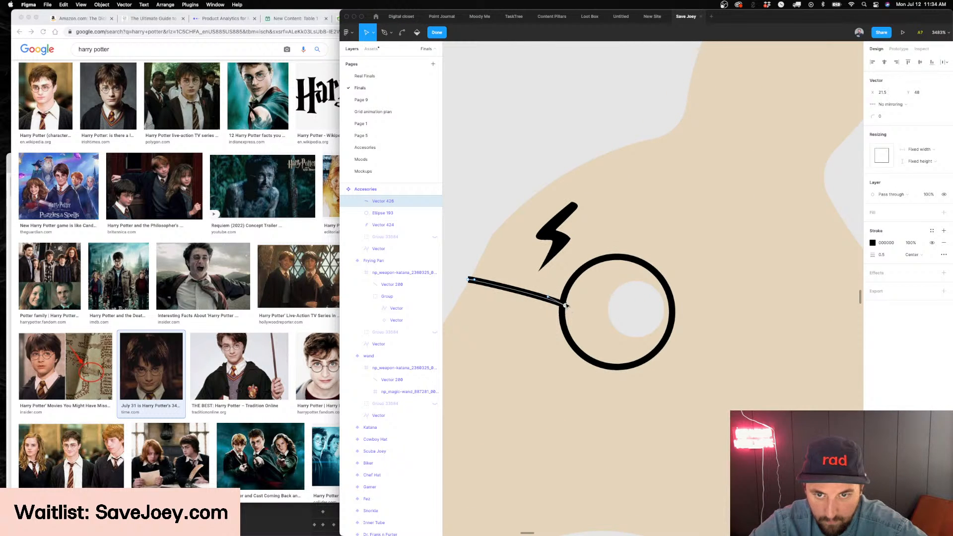
scroll(568, 307, up, 3)
key(Escape)
key(Escape)
scroll(668, 298, down, 5)
scroll(669, 299, down, 5)
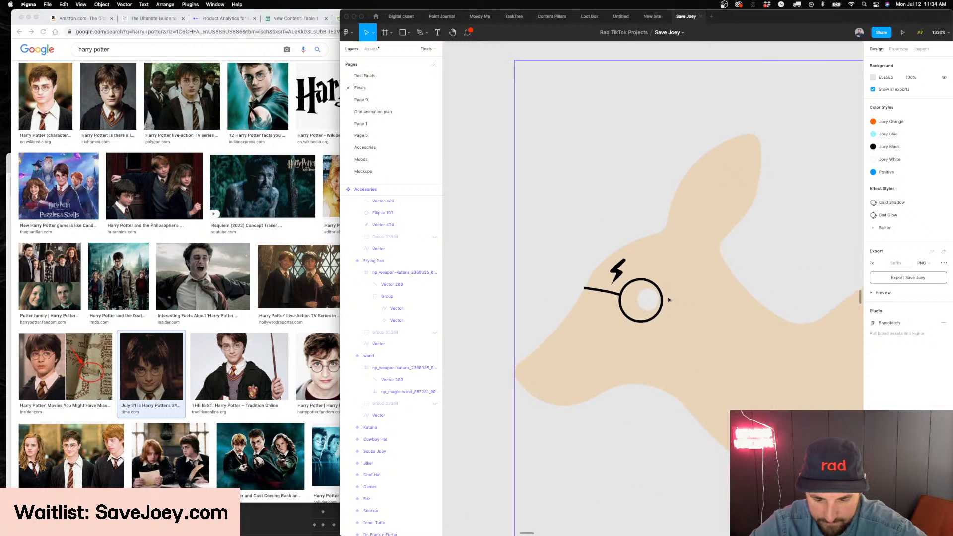
Examine the whole Harry Potter variant next to the wand and frying pan variants
scroll(675, 300, right, 3)
scroll(539, 288, down, 5)
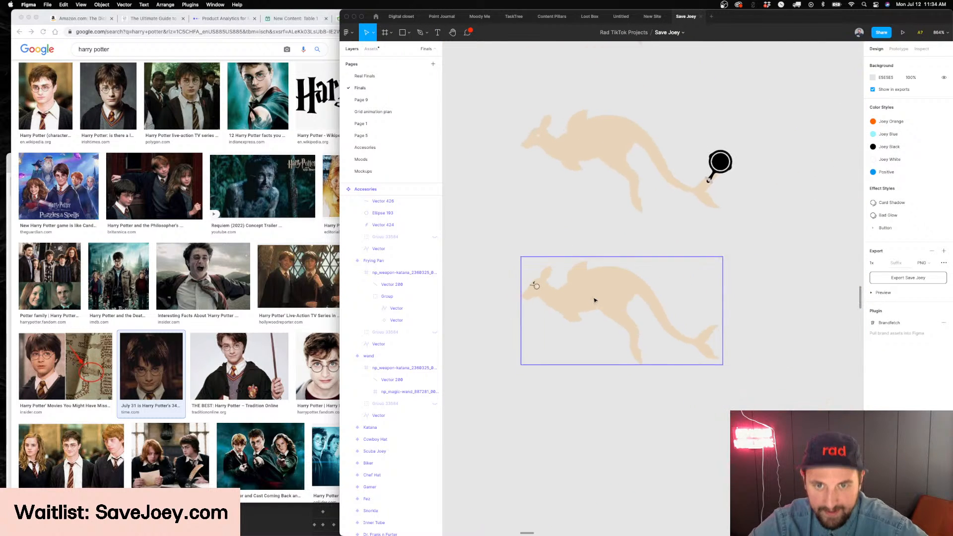
click(618, 291)
scroll(677, 236, up, 3)
scroll(674, 236, down, 3)
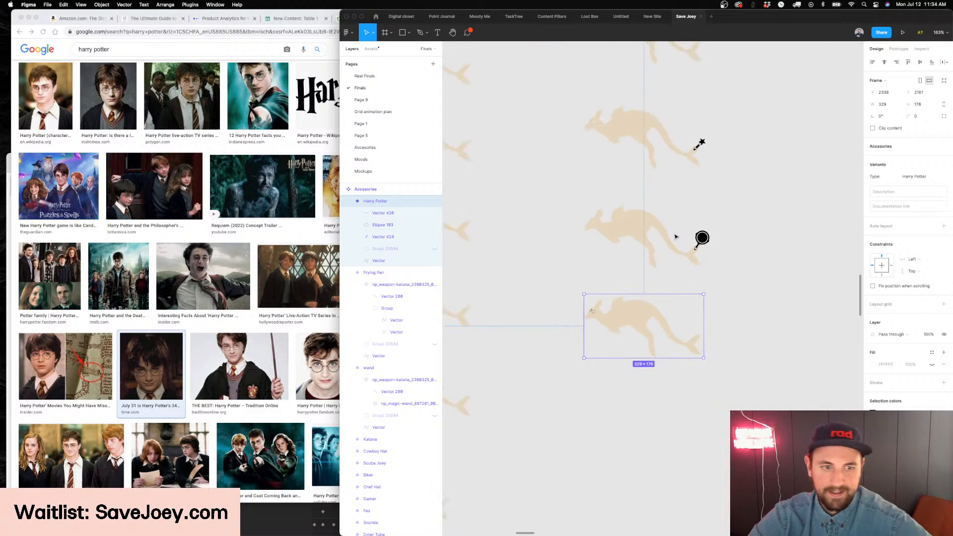
scroll(668, 239, down, 3)
Switch to Chrome, close the Harry Potter image search and bring up the Rive editor
click(329, 302)
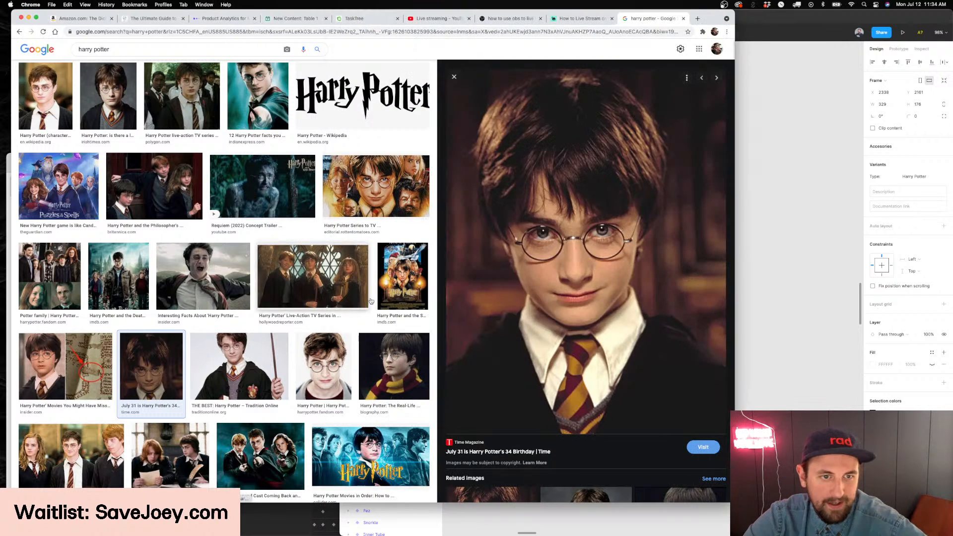
key(super+w)
click(798, 281)
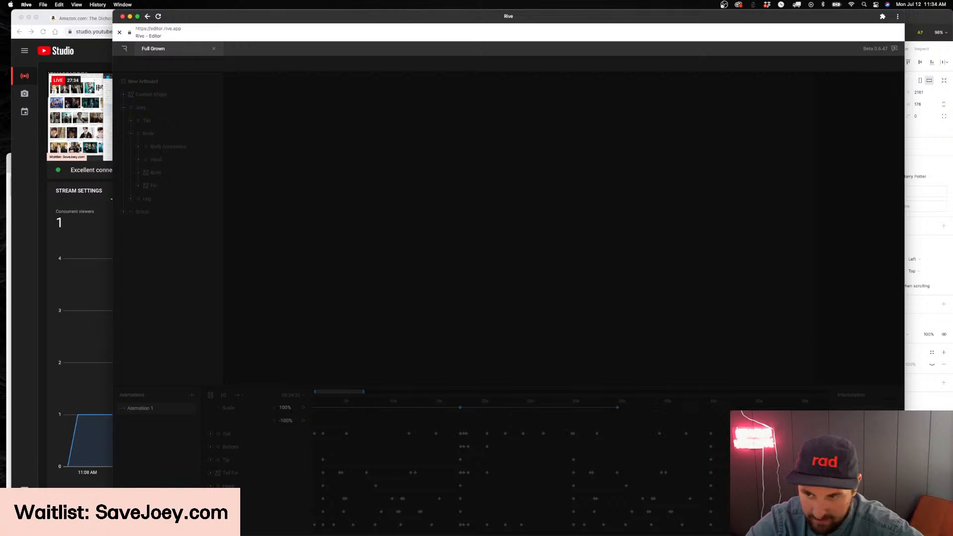
Switch back to Figma and undo the latest edits to the bridge line in the Harry Potter variant
key(super+Tab)
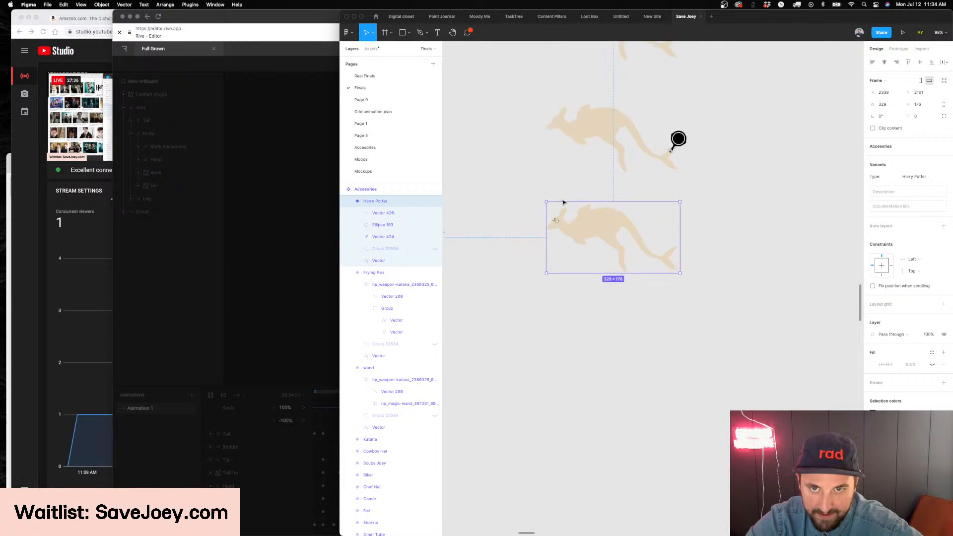
scroll(560, 201, up, 10)
key(super+z)
key(super+z)
key(super+z)
key(super+z)
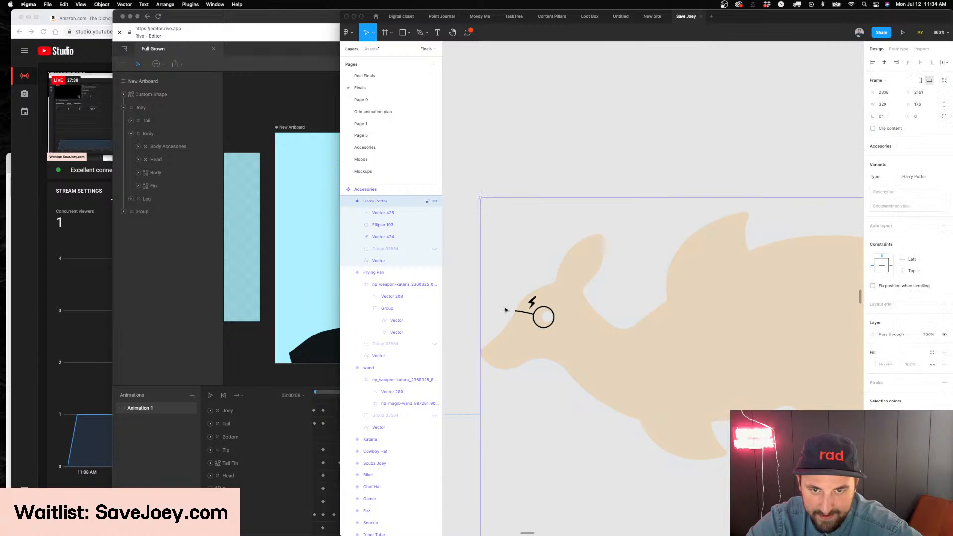
key(super+z)
key(super+z)
key(super+z)
key(super+z)
key(super+z)
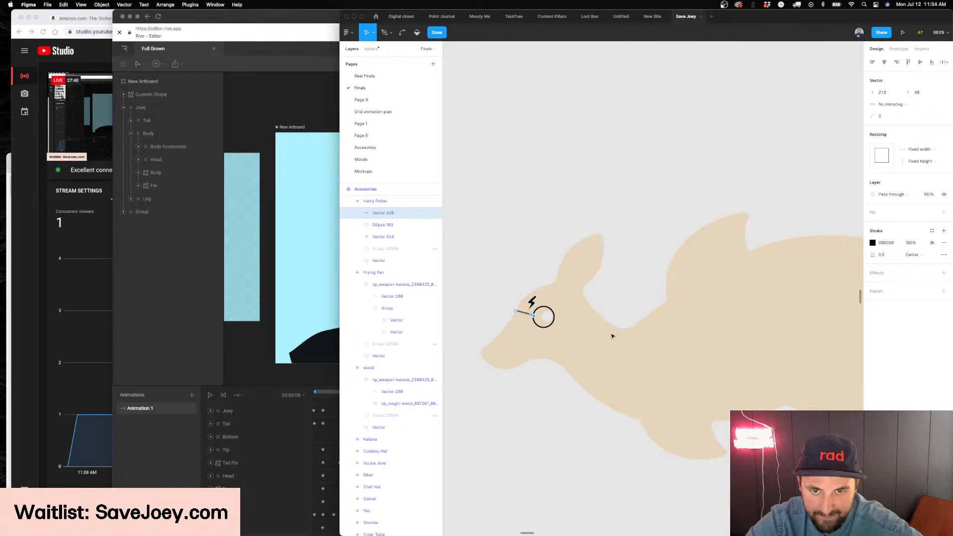
key(super+z)
key(super+z)
key(super+z)
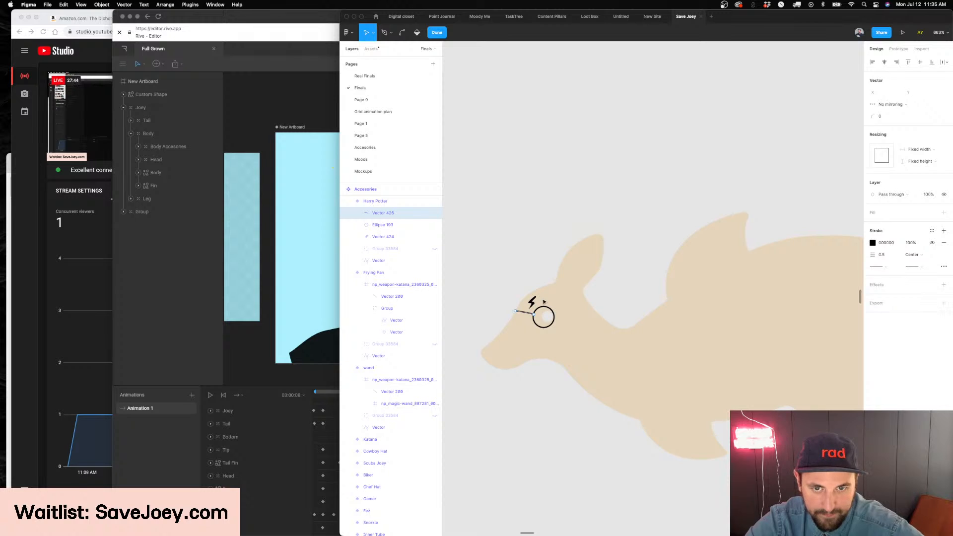
Undo the earlier glasses edits as well, restoring the deleted temple arm and the eye ring at X 21
key(Escape)
scroll(531, 316, up, 5)
double_click(538, 313)
click(538, 313)
key(super+z)
key(super+z)
key(super+z)
key(super+z)
key(super+z)
key(super+z)
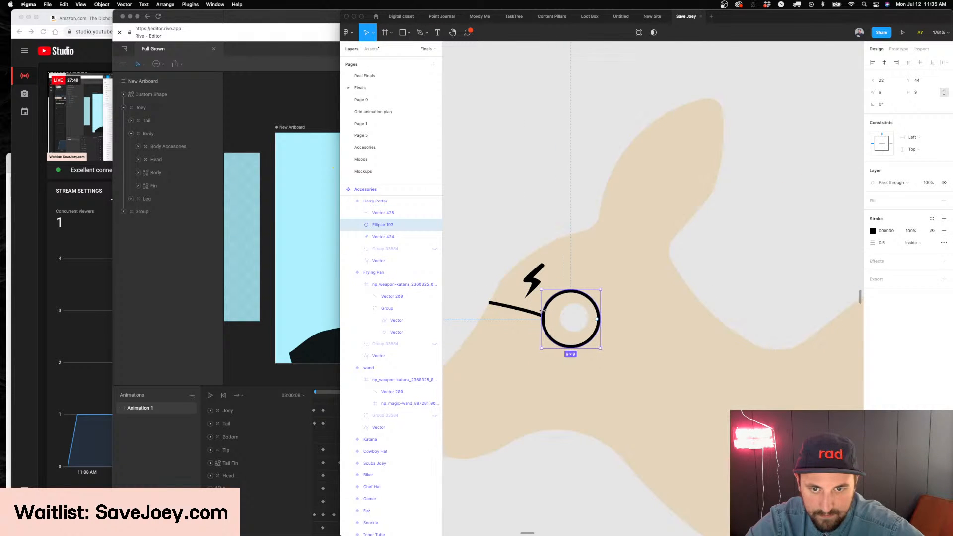
key(super+z)
key(super+z)
key(super+z)
key(super+z)
key(super+z)
key(super+z)
key(super+z)
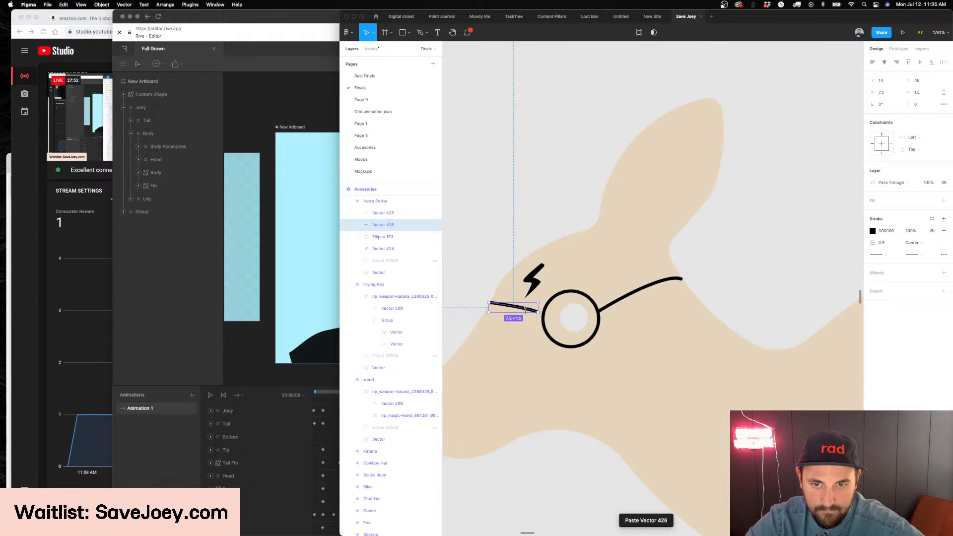
key(super+z)
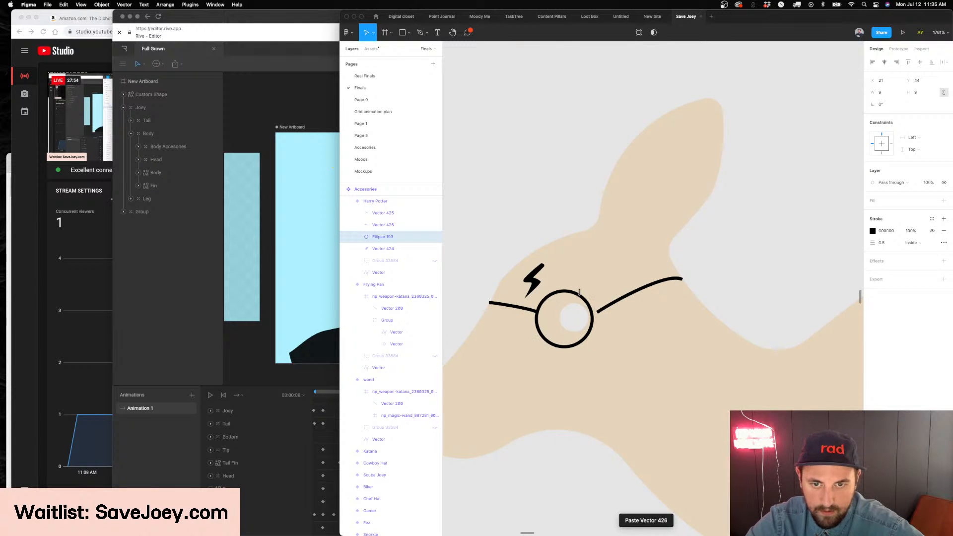
Place the temple arm at X 30, Y 42 so its front end meets the eye ring
click(610, 309)
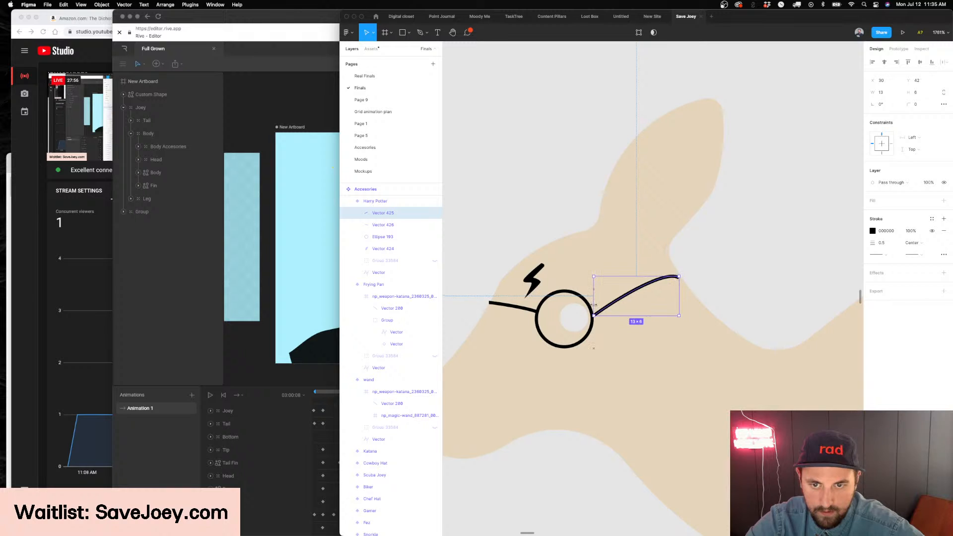
click(696, 283)
scroll(740, 284, down, 5)
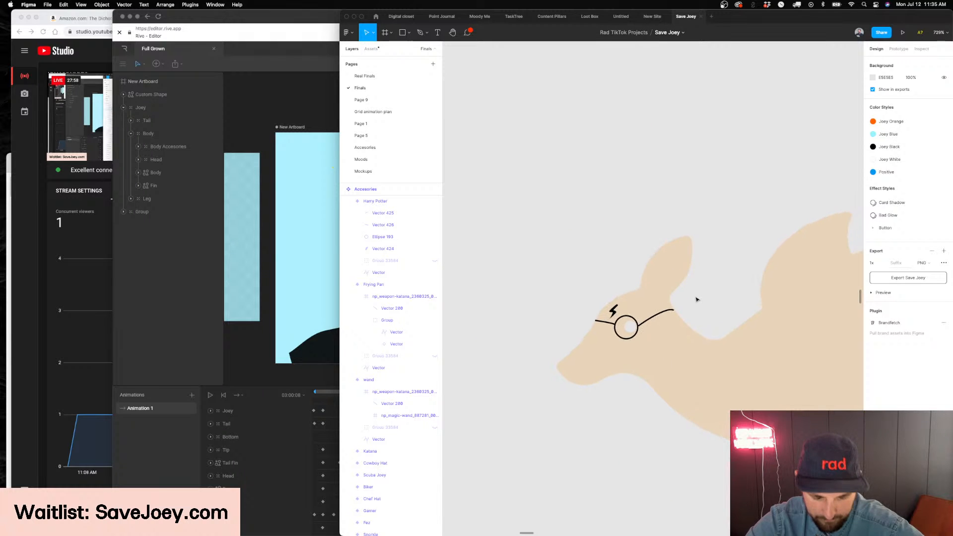
scroll(740, 284, up, 4)
Nudge the eye ring to X 21 so its front edge touches the bridge line
click(570, 334)
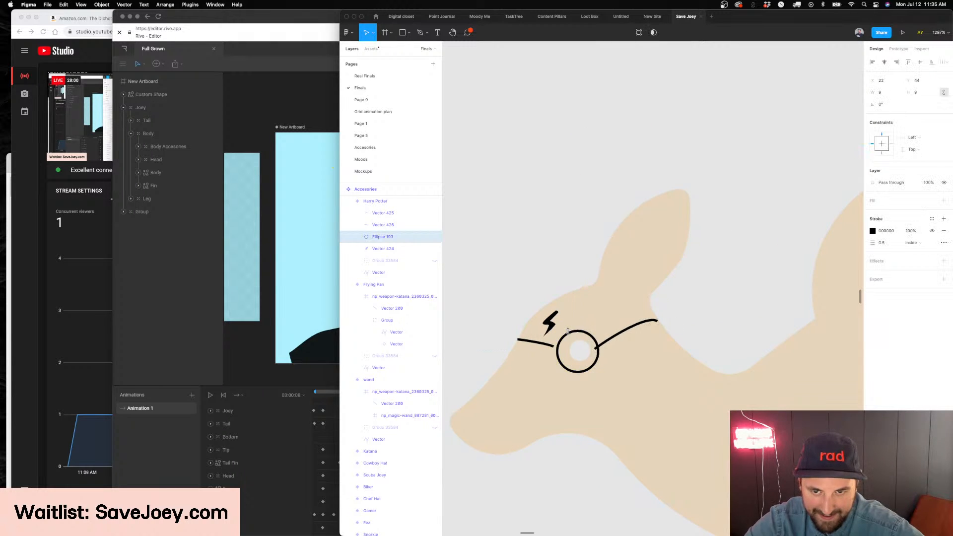
scroll(582, 350, up, 5)
key(Left)
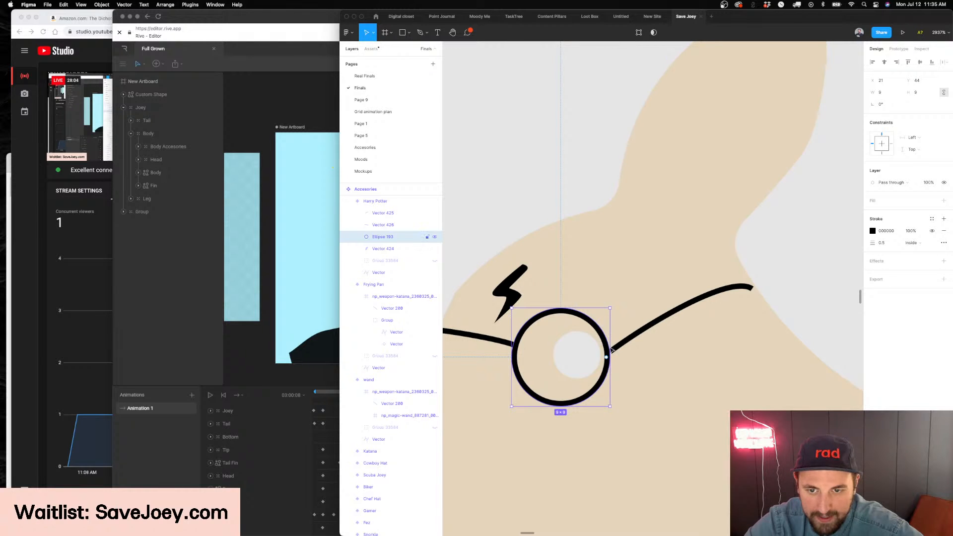
click(469, 341)
drag(469, 341, 549, 343)
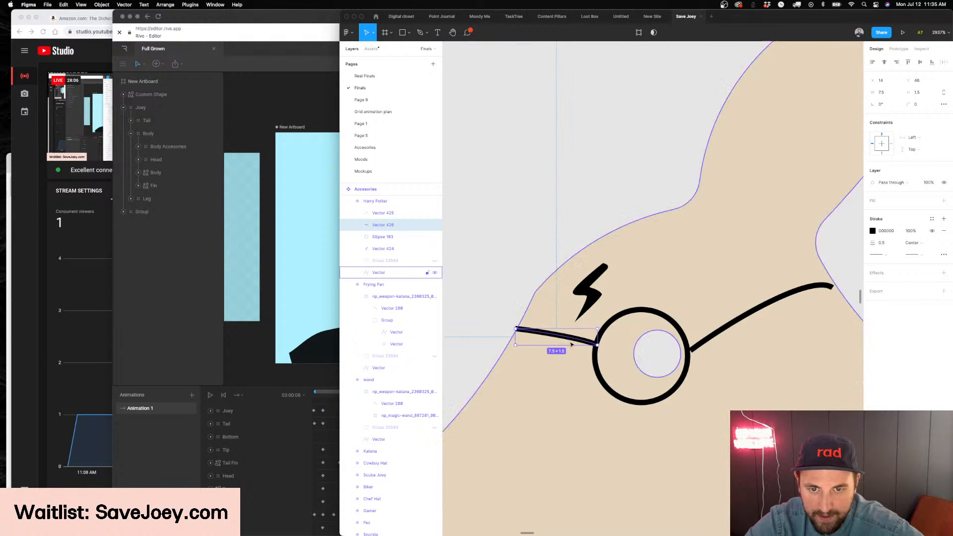
key(Escape)
scroll(628, 339, down, 5)
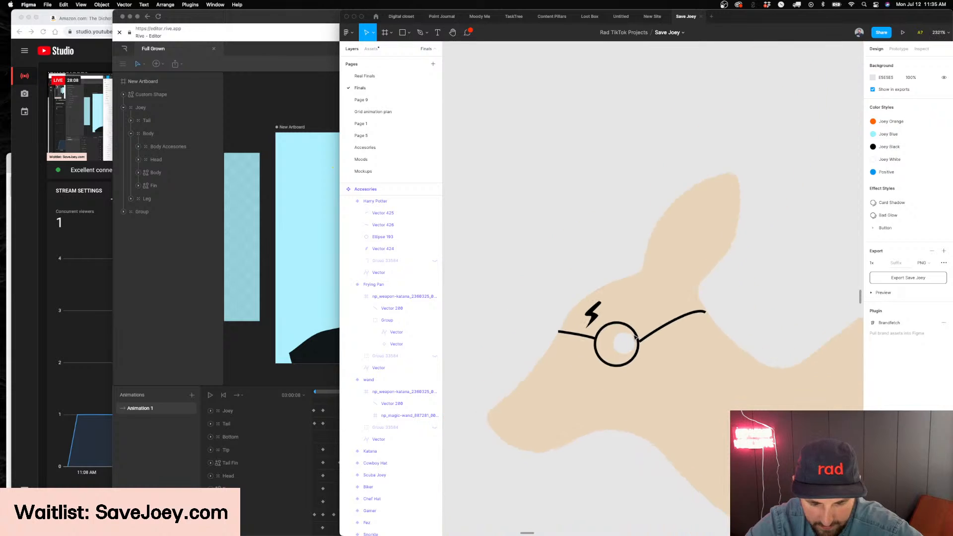
Move the temple arm's front endpoint up along the eye ring's rear edge to X 29.5, Y 46.5
scroll(636, 338, right, 3)
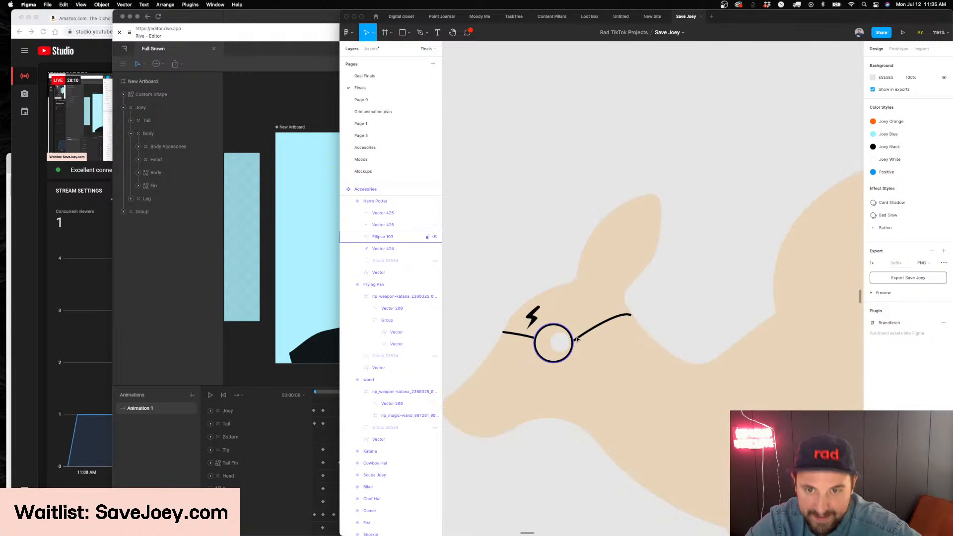
click(580, 337)
key(Return)
scroll(573, 342, up, 10)
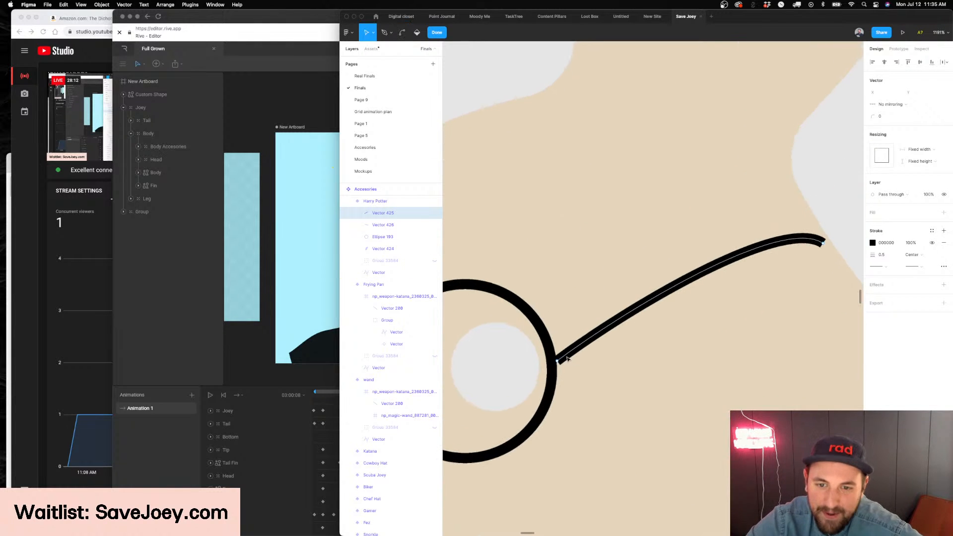
drag(556, 362, 547, 332)
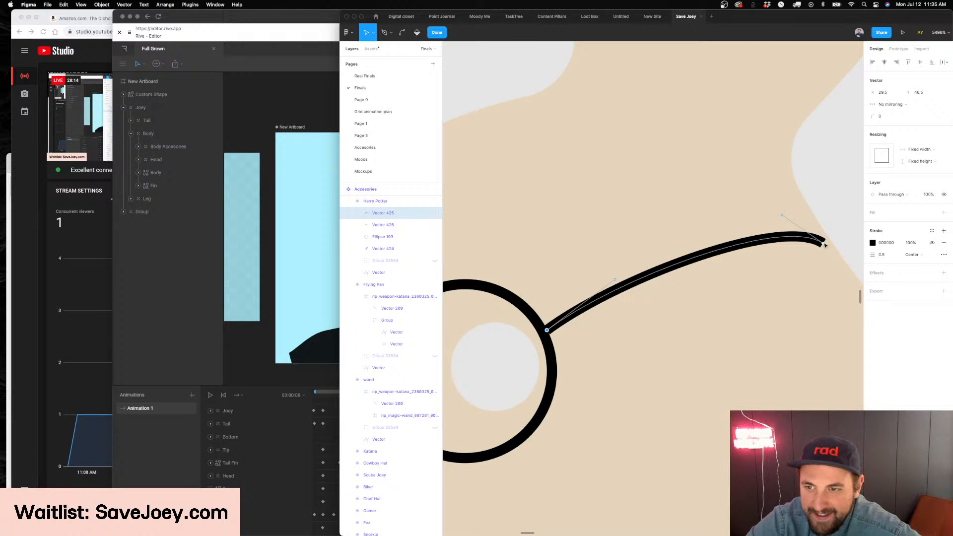
key(Escape)
key(Escape)
scroll(825, 233, down, 8)
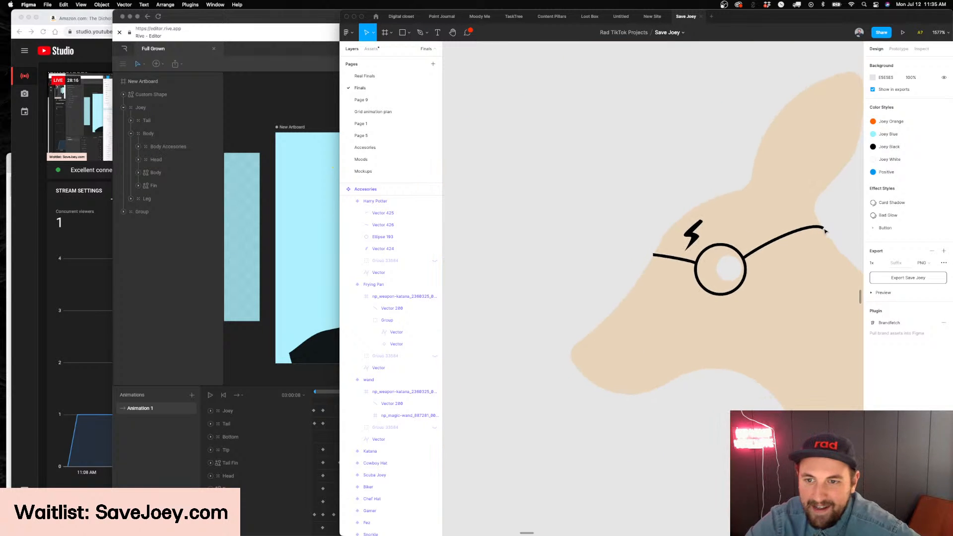
Hide the temple arm layer of the Harry Potter variant and toggle the visibility of its hidden group on and off
scroll(676, 258, down, 5)
scroll(674, 258, up, 4)
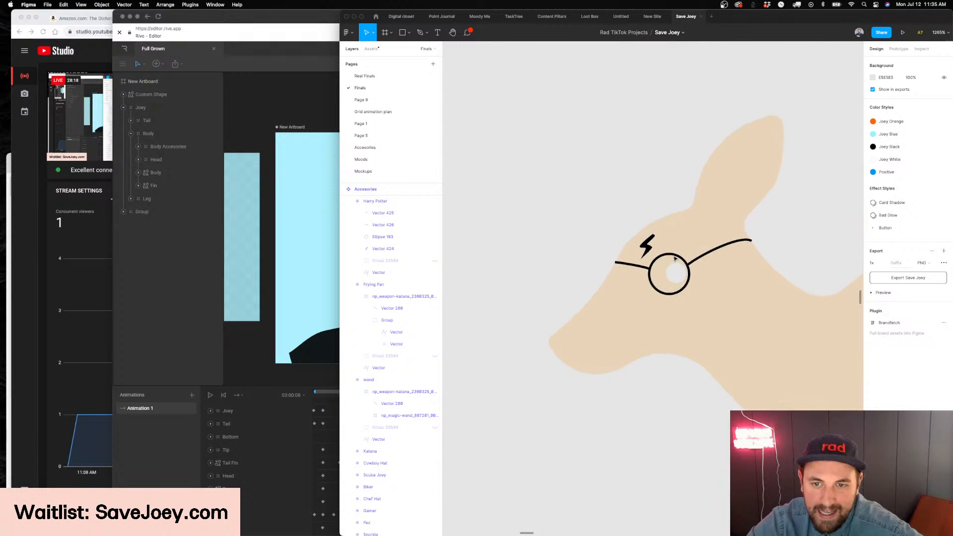
scroll(674, 258, right, 4)
scroll(603, 257, down, 4)
click(599, 311)
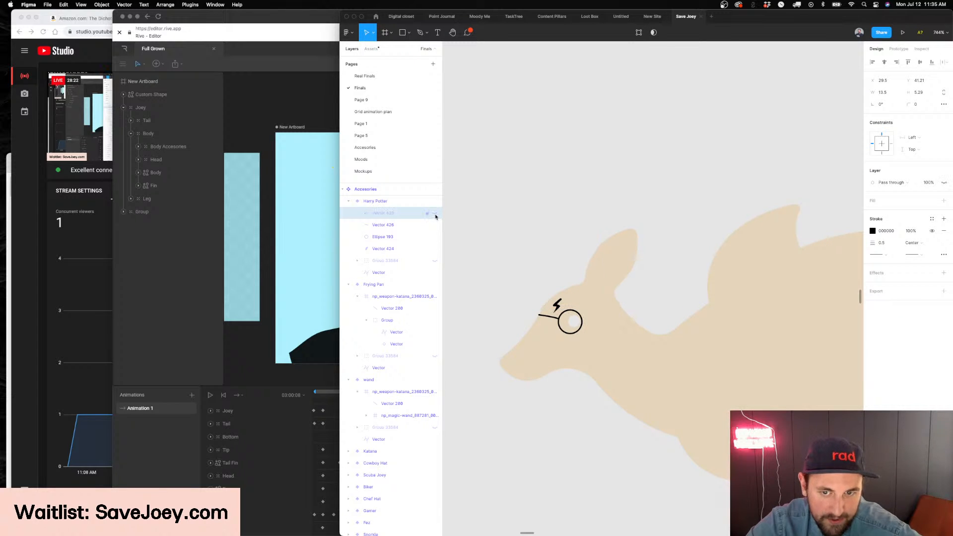
click(435, 262)
click(435, 261)
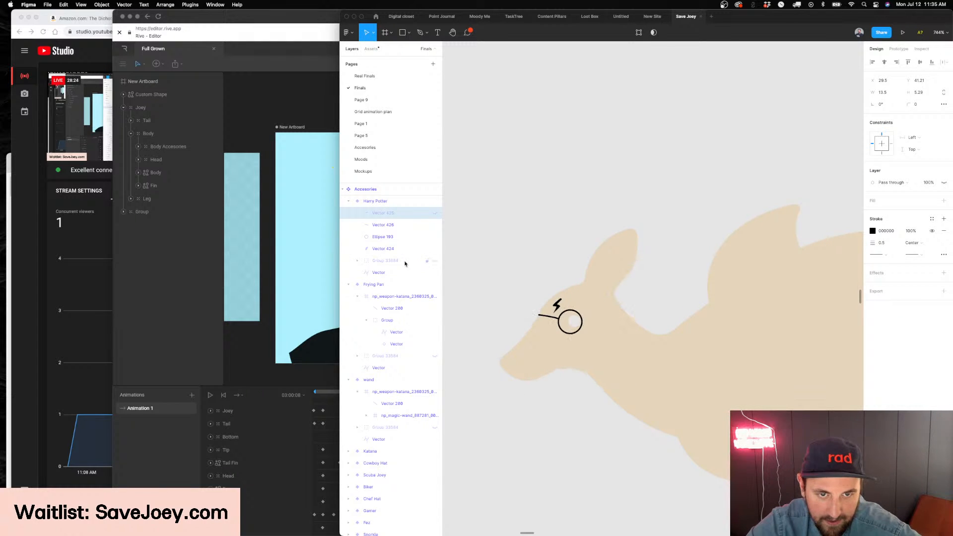
Clear the layer selection and switch to the Rive editor with the Full Grown file
click(405, 263)
scroll(506, 257, down, 5)
click(256, 171)
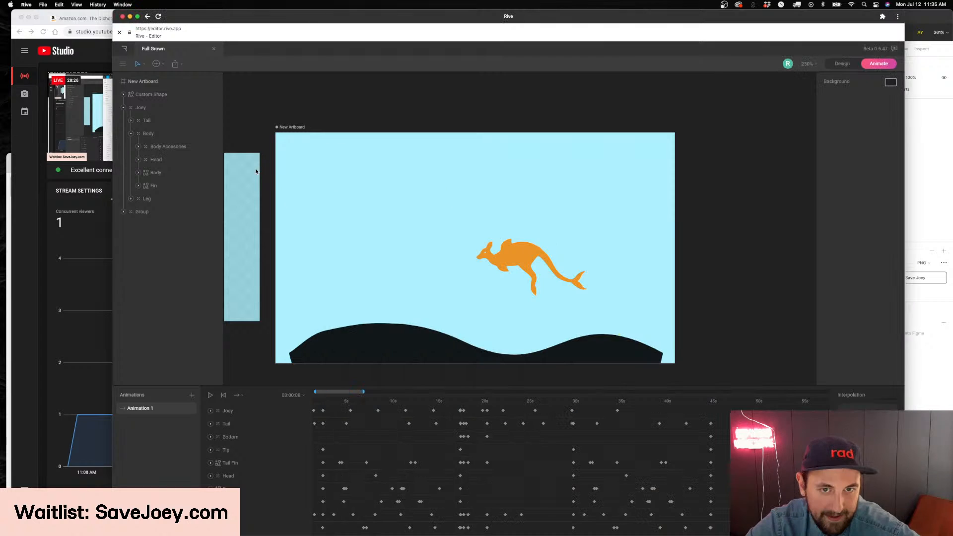
Scrub the kangaroo animation's timeline to its closing keyframes near 45 seconds and examine the pose
scroll(469, 221, down, 3)
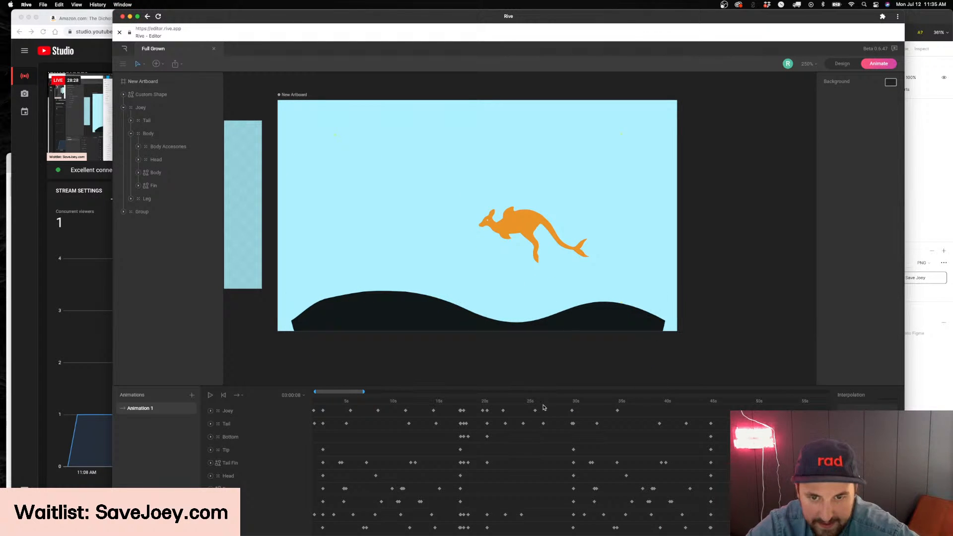
drag(489, 403, 709, 417)
scroll(710, 417, right, 8)
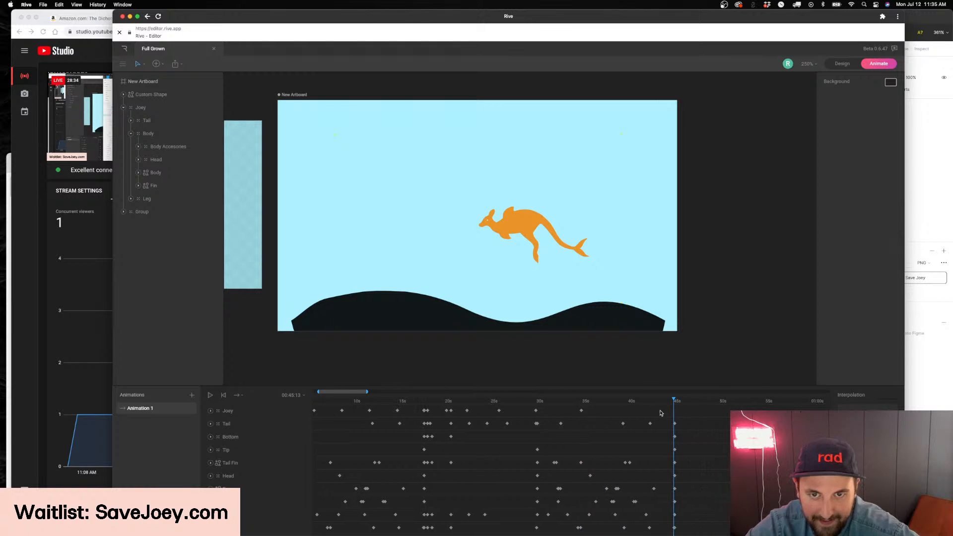
drag(507, 400, 527, 400)
click(501, 401)
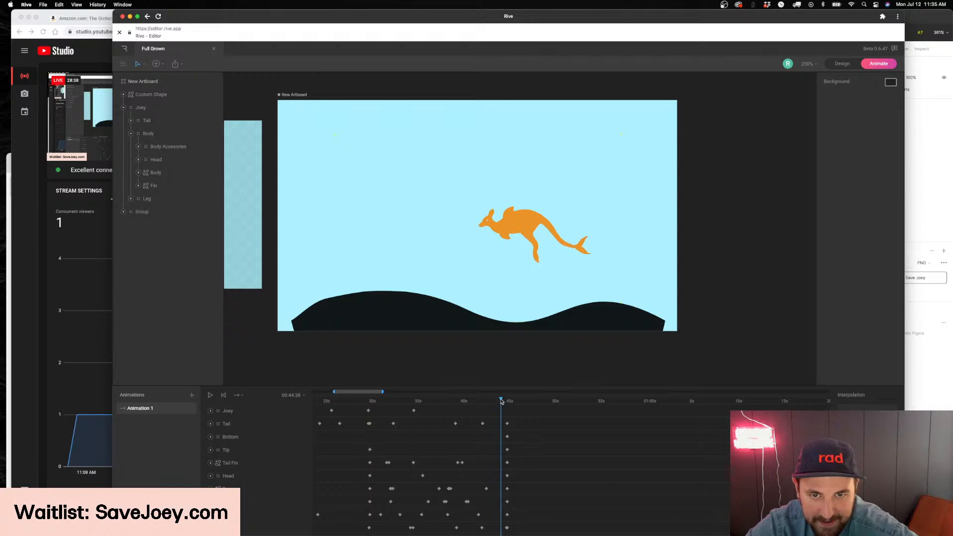
Switch to Figma and examine the castle silhouette inside the yellow fish bowl of the dashboard mockup
key(super+Tab)
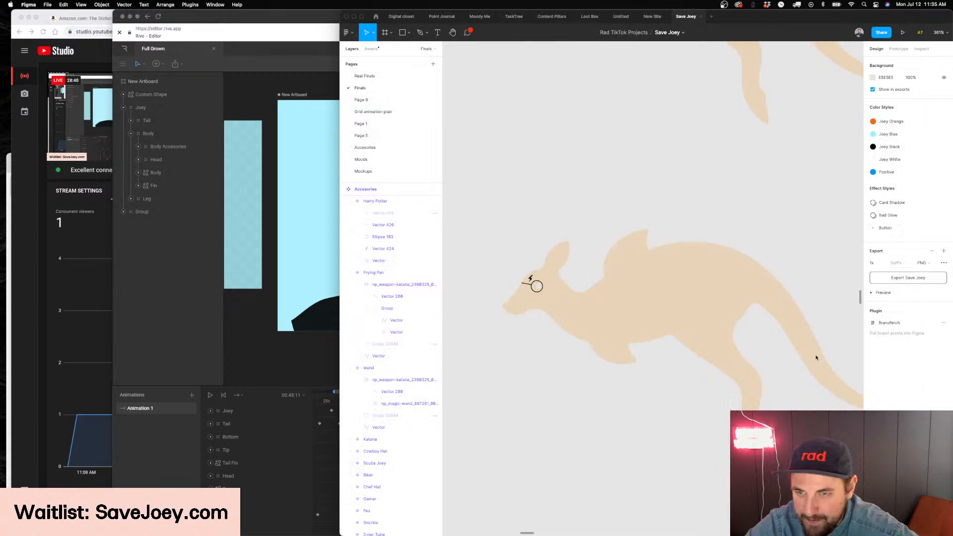
scroll(571, 188, down, 6)
scroll(573, 188, down, 10)
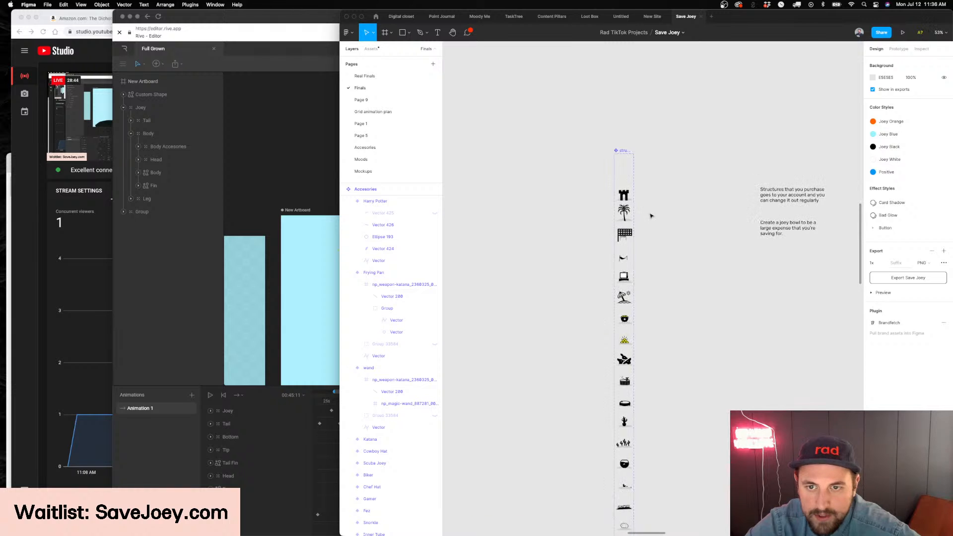
scroll(651, 214, up, 10)
click(526, 205)
scroll(510, 209, up, 2)
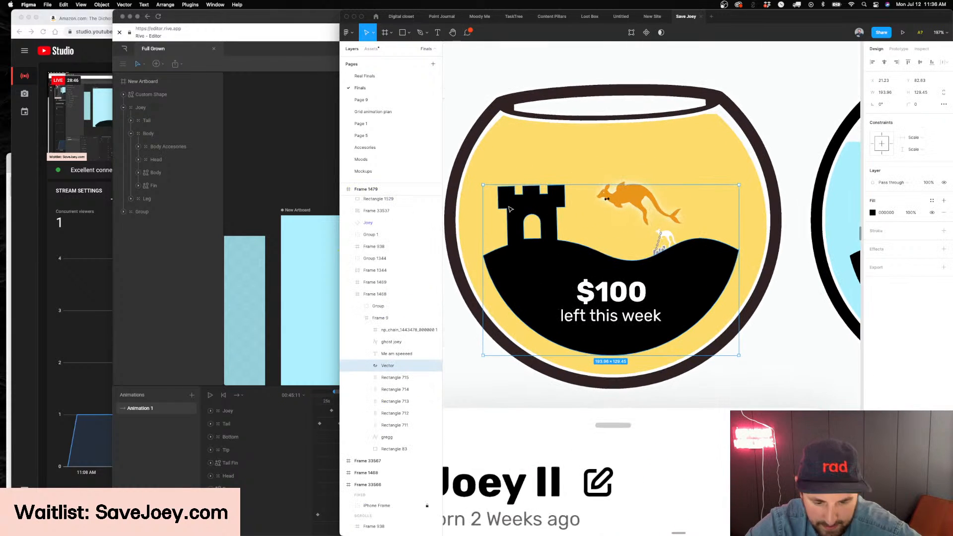
Copy the castle variant from the structure component set and paste it onto empty canvas as a standalone frame
scroll(510, 209, down, 8)
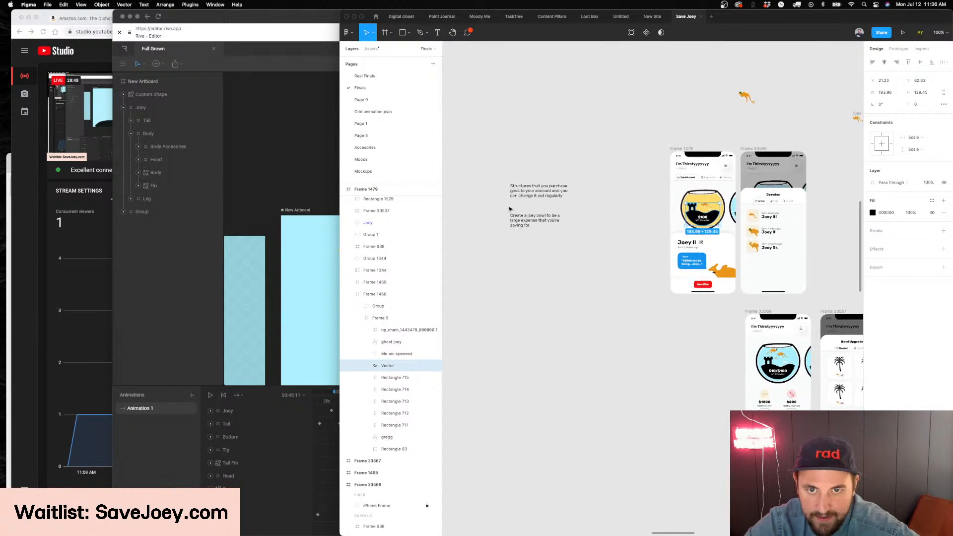
scroll(509, 208, right, 8)
scroll(529, 193, up, 8)
super+click(598, 195)
scroll(599, 195, down, 2)
scroll(598, 199, down, 6)
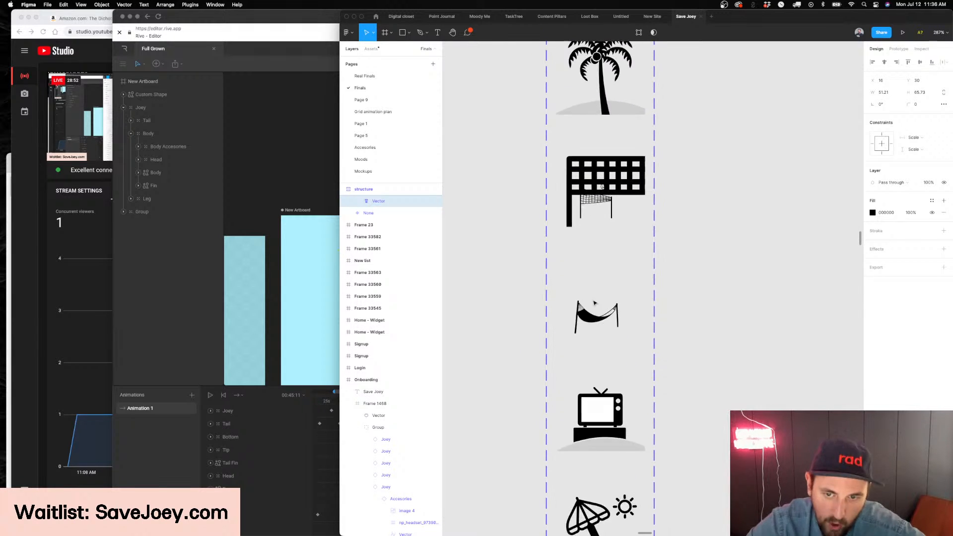
scroll(594, 303, down, 3)
scroll(594, 249, up, 6)
scroll(592, 188, up, 8)
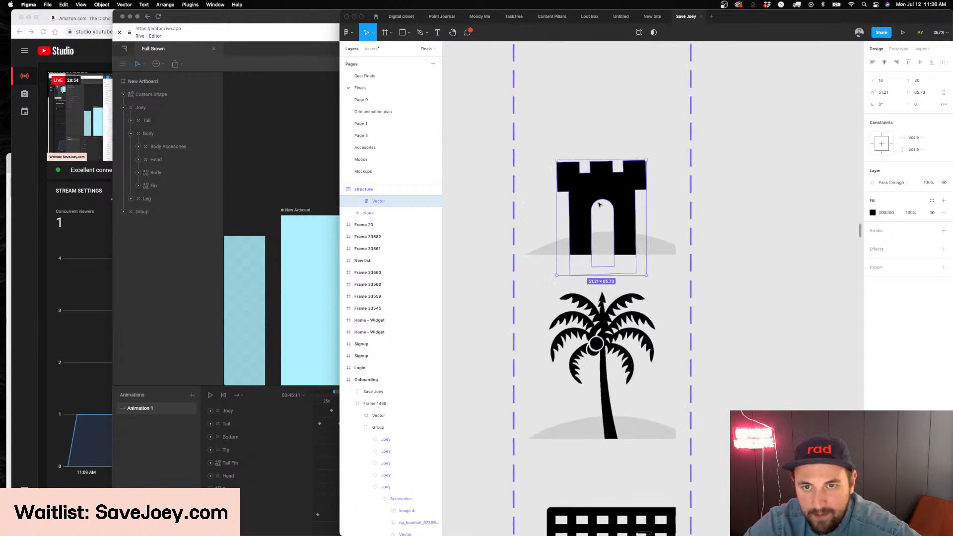
scroll(592, 188, down, 8)
click(565, 264)
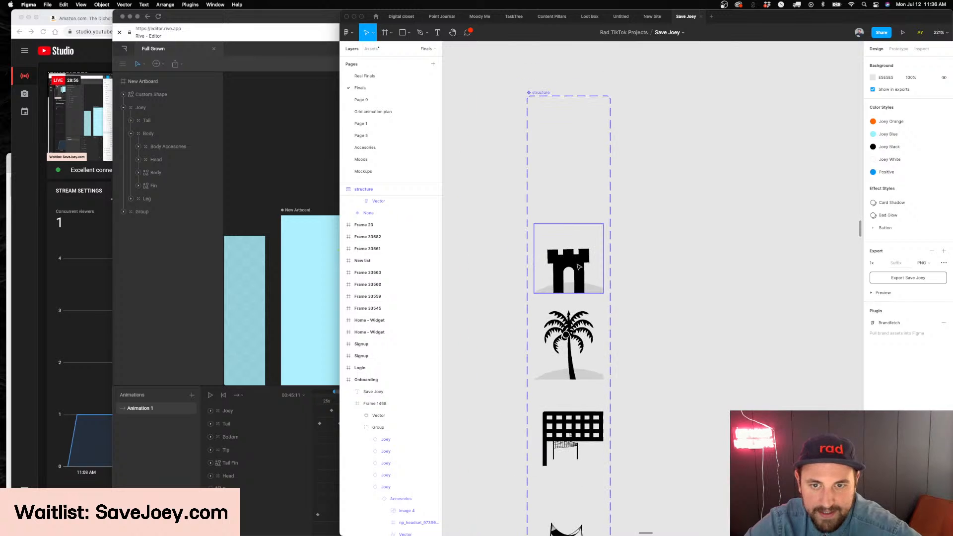
key(super+v)
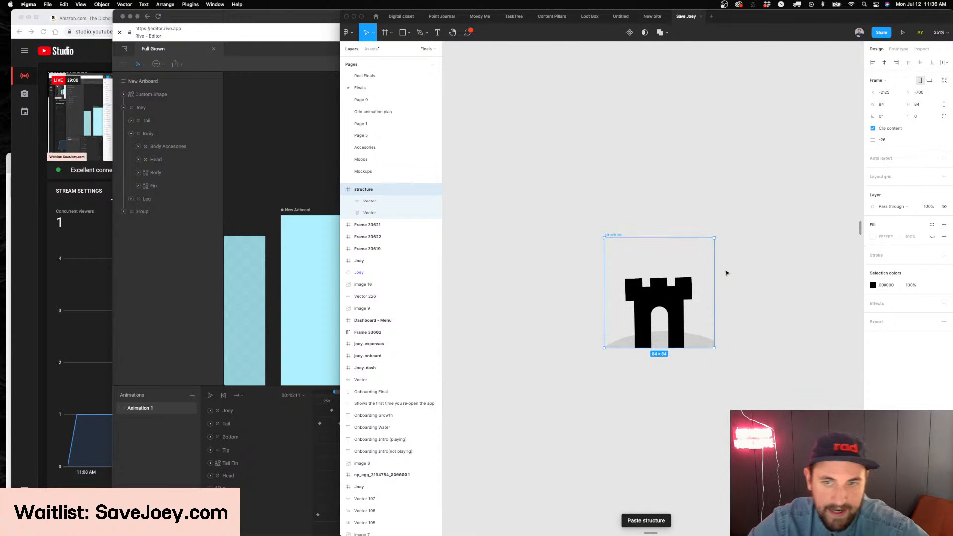
Duplicate the black castle vector in place inside the standalone structure frame
scroll(727, 273, up, 5)
click(596, 320)
scroll(596, 321, down, 1)
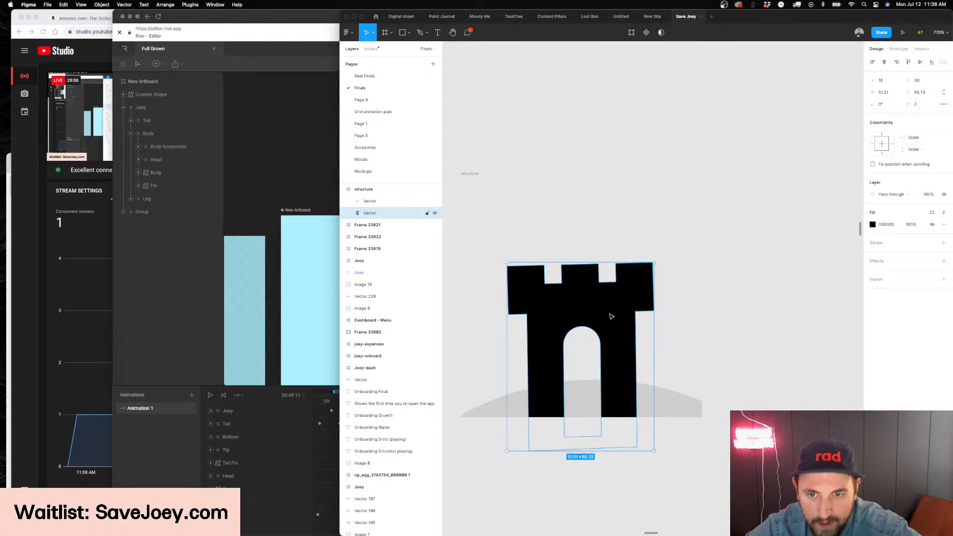
key(super+d)
key(Return)
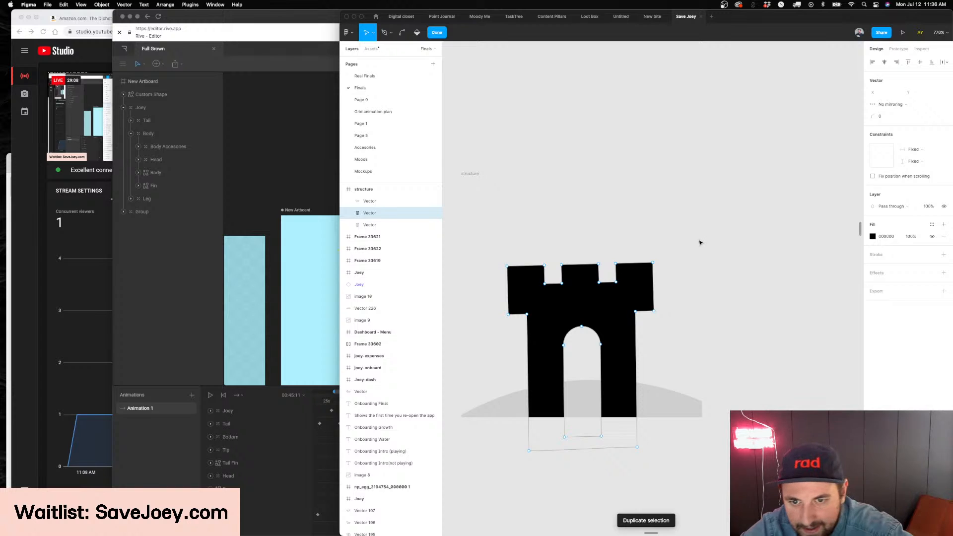
key(Escape)
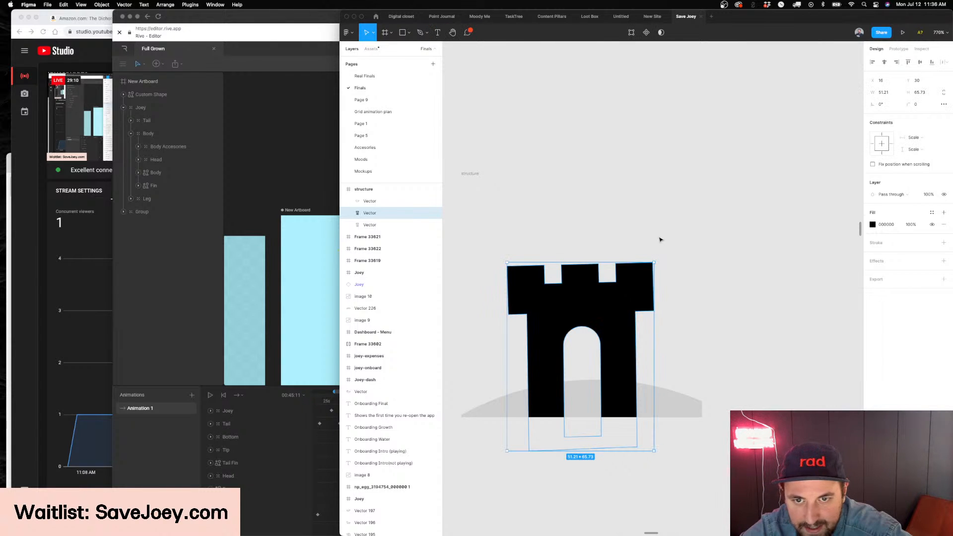
Draw a rectangle about 36 by 56 over the castle's right pillar, starting at the arch's peak
drag(685, 238, 581, 487)
drag(615, 238, 618, 324)
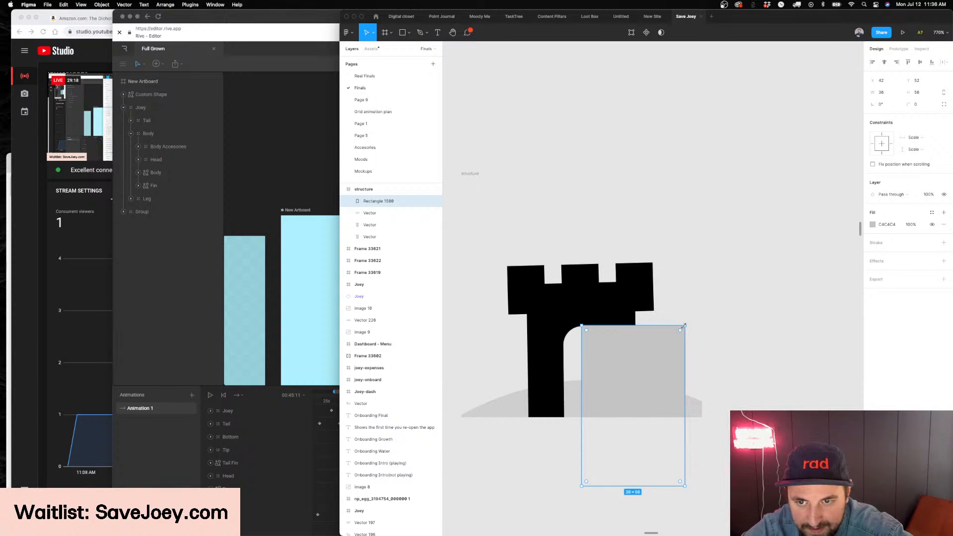
drag(685, 326, 602, 326)
scroll(601, 344, up, 5)
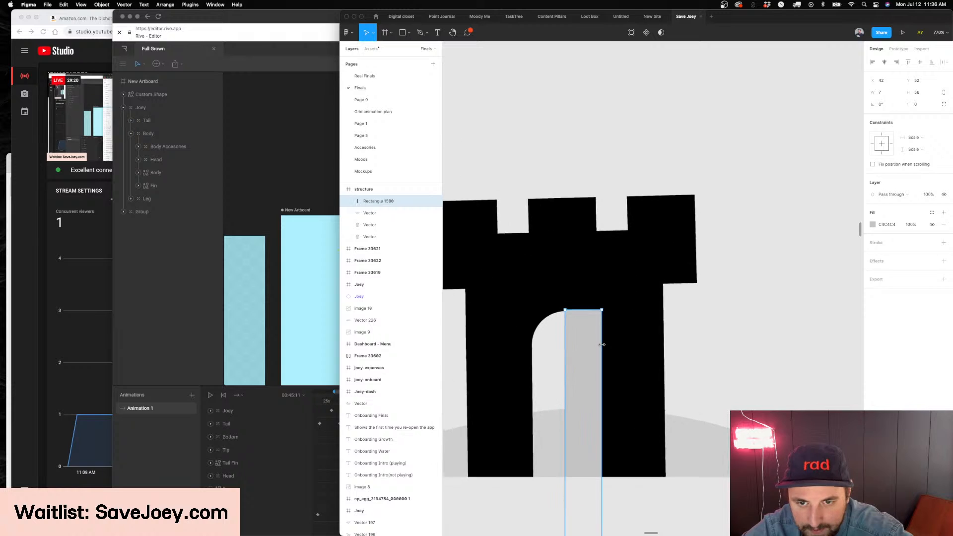
scroll(602, 345, left, 3)
key(super+z)
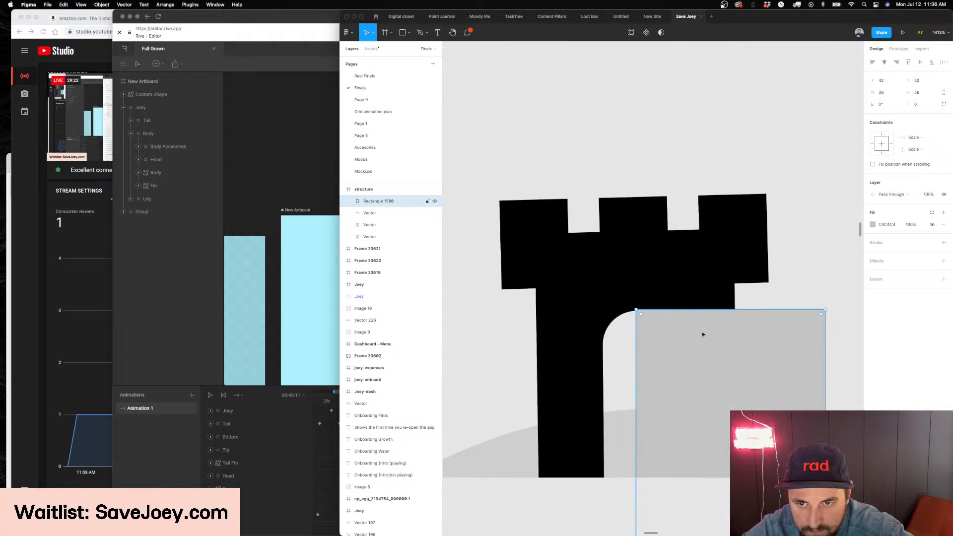
scroll(702, 329, right, 2)
drag(656, 310, 656, 316)
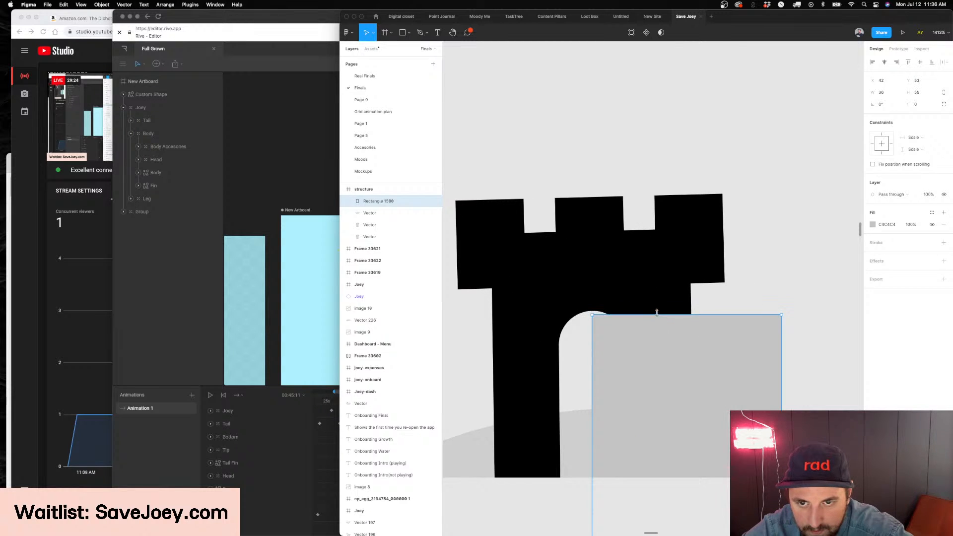
scroll(598, 315, up, 5)
drag(586, 332, 576, 313)
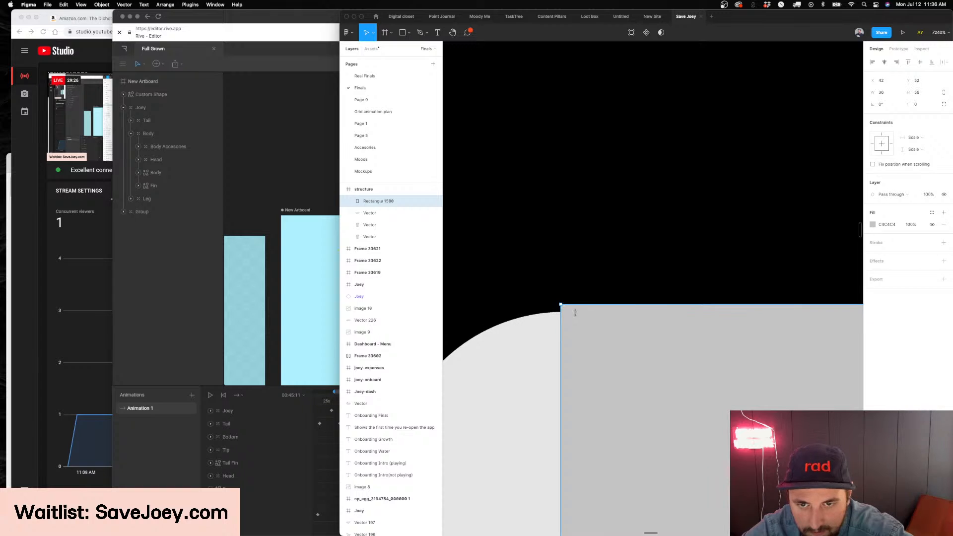
Subtract the rectangle from one of the two castle vectors to cut away its right pillar
scroll(577, 316, down, 10)
shift+click(576, 311)
scroll(576, 318, up, 3)
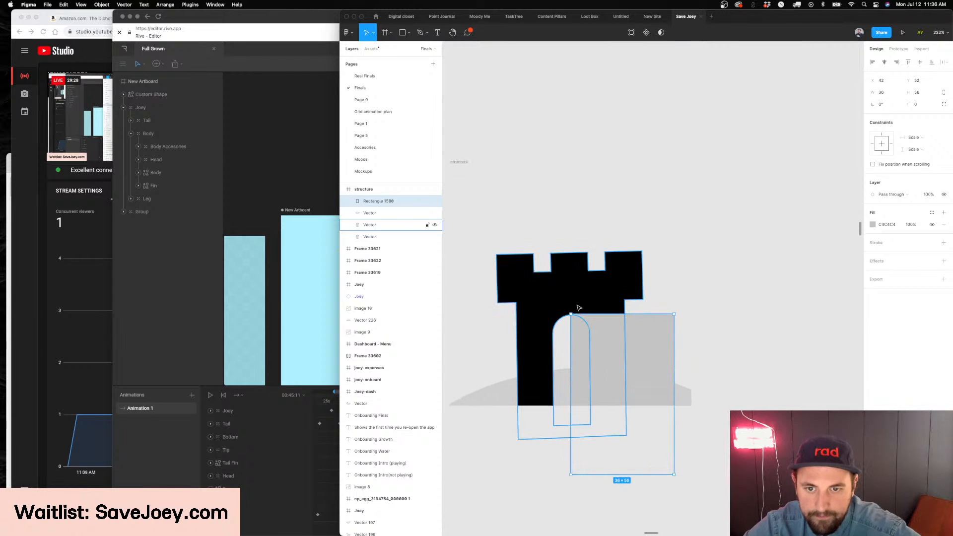
click(668, 33)
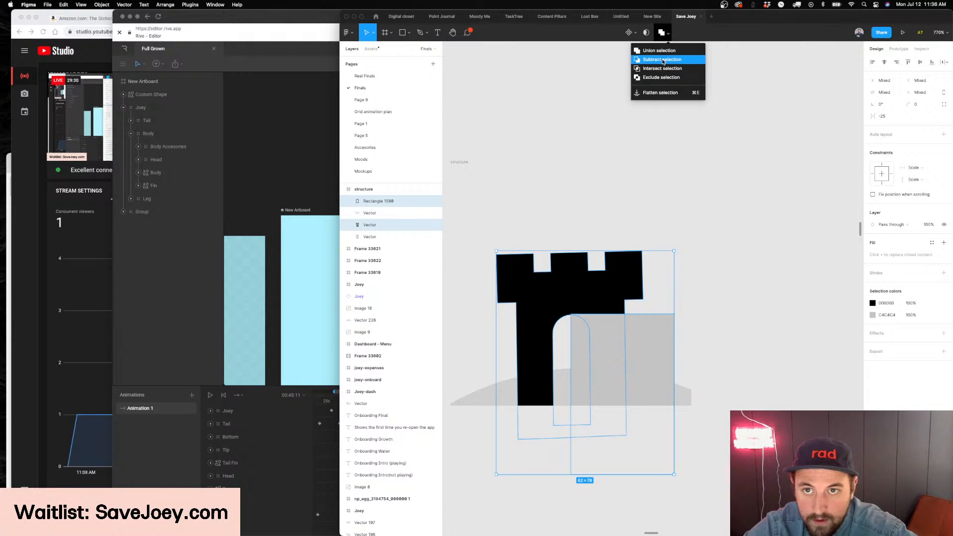
click(663, 60)
Set the full castle vector behind the subtracted shape to 30% opacity and remove it from the structure frame
double_click(606, 351)
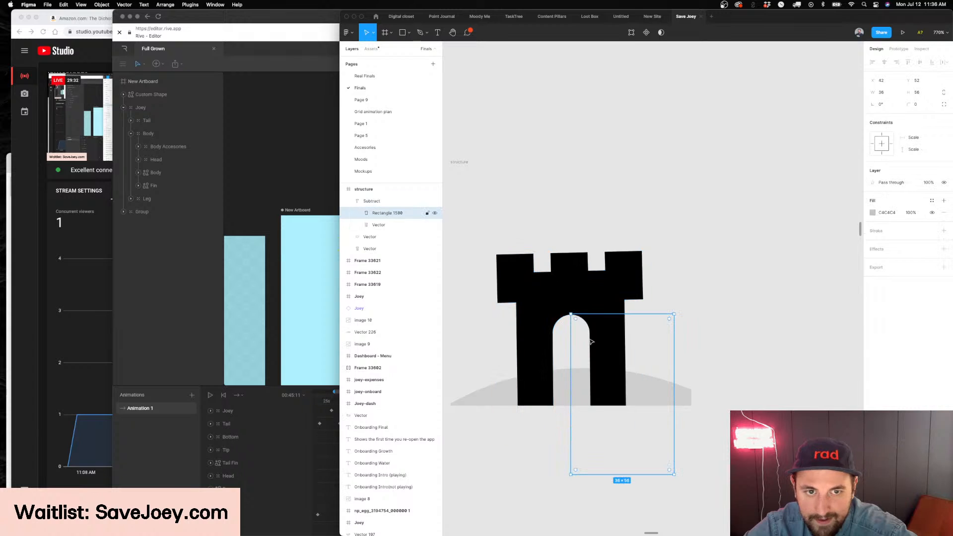
click(360, 237)
click(349, 201)
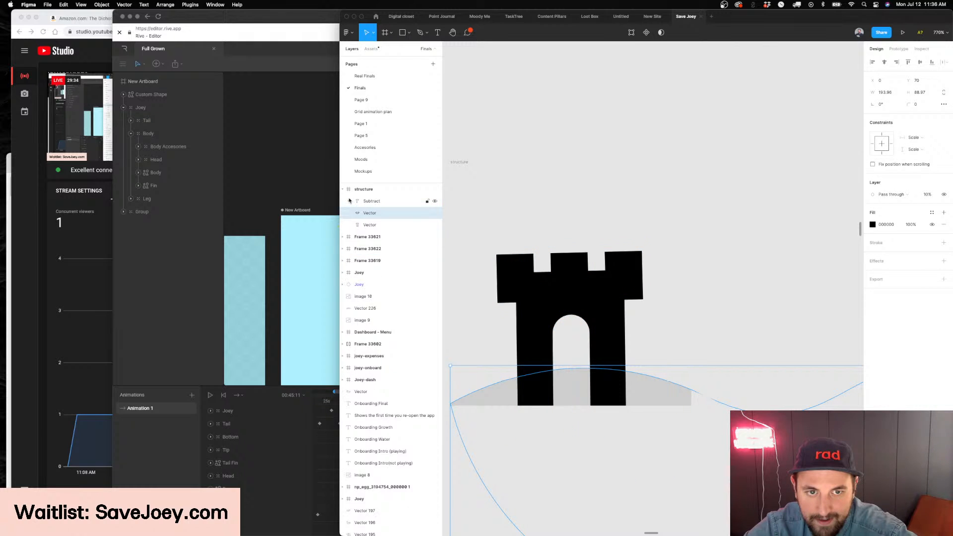
click(368, 225)
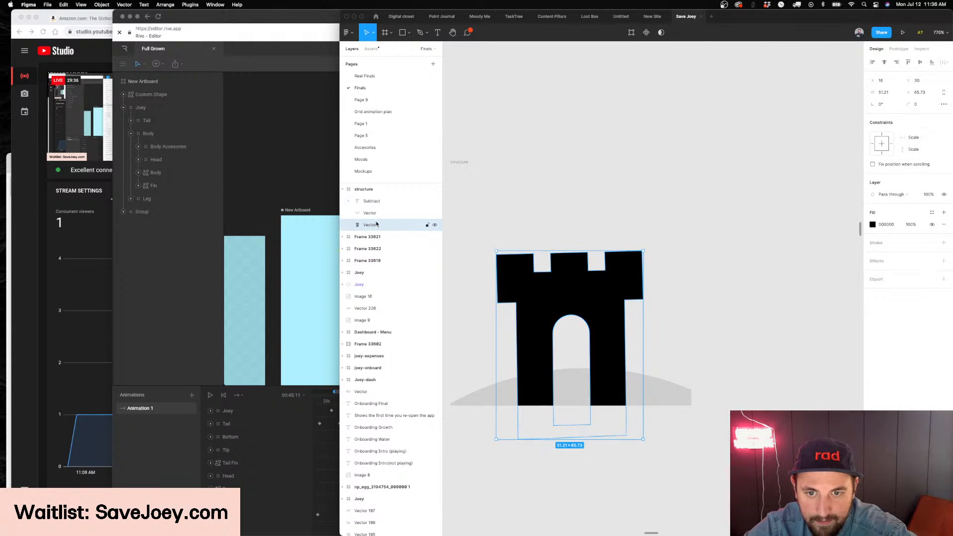
key(2)
key(3)
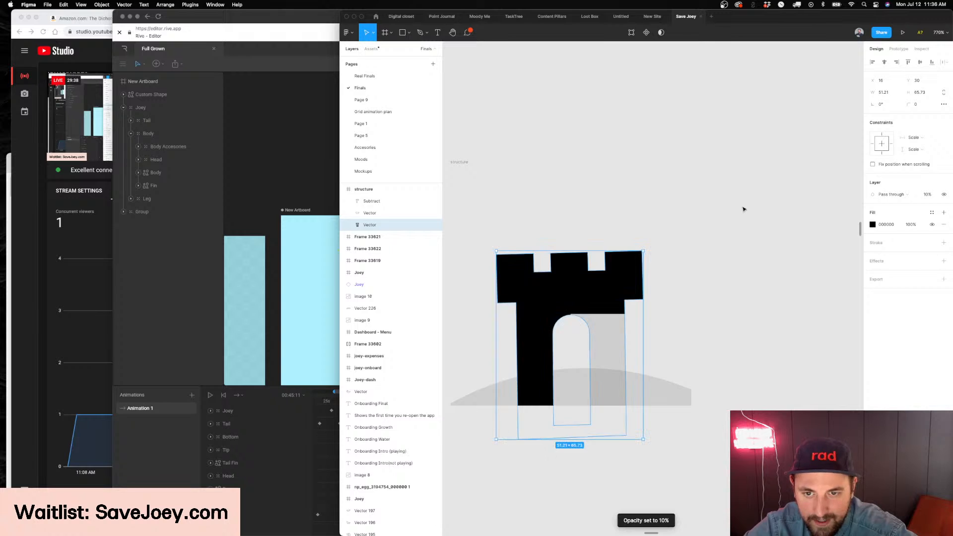
scroll(743, 209, down, 2)
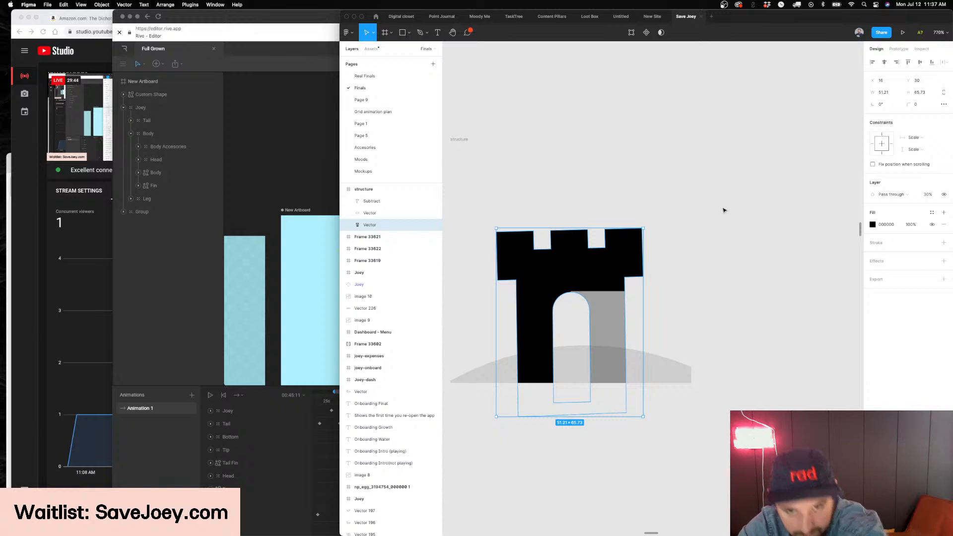
click(723, 210)
Copy the fully grown, green-haired Joey placed above the dashboard mockups and return to the castle
scroll(723, 209, down, 10)
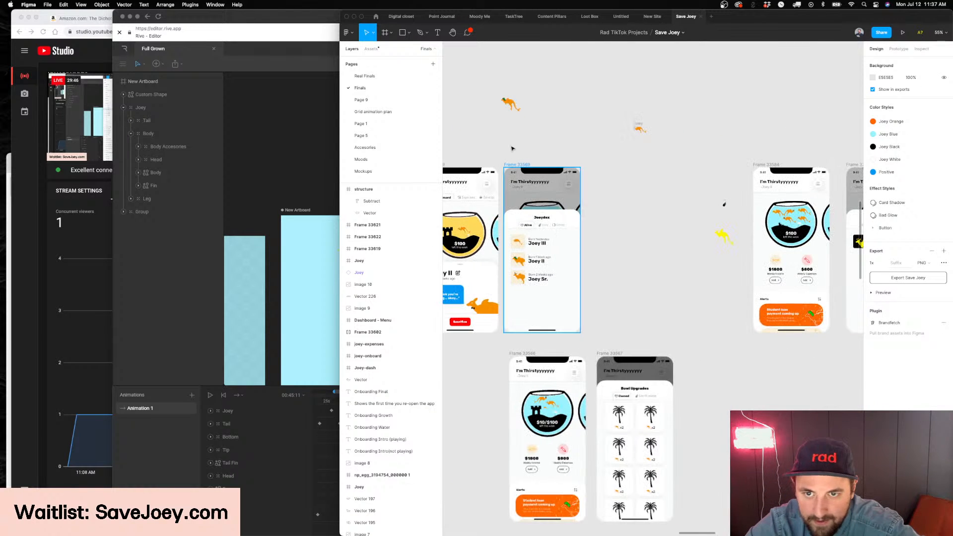
click(503, 102)
scroll(504, 191, up, 5)
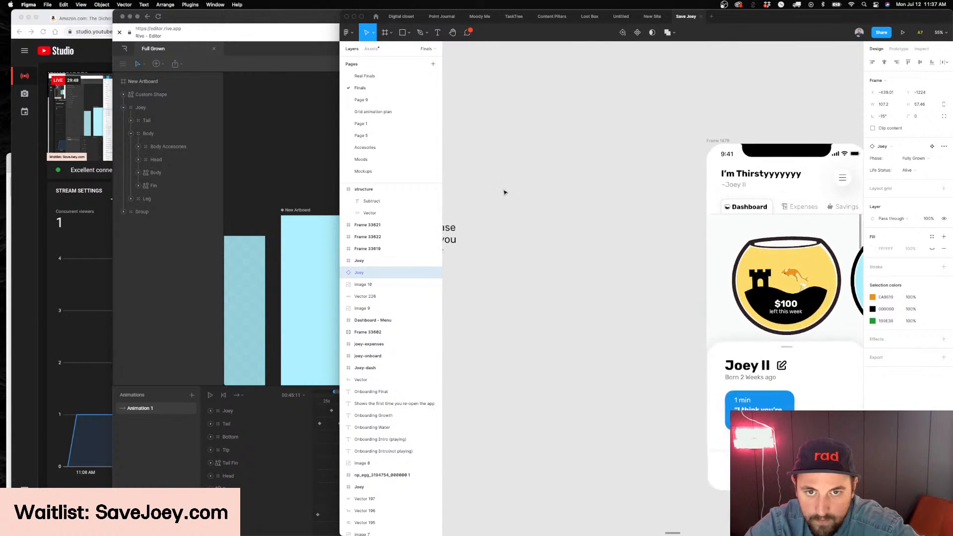
scroll(753, 237, up, 5)
Undo the removal of the full castle vector and set its opacity to 100%
click(690, 293)
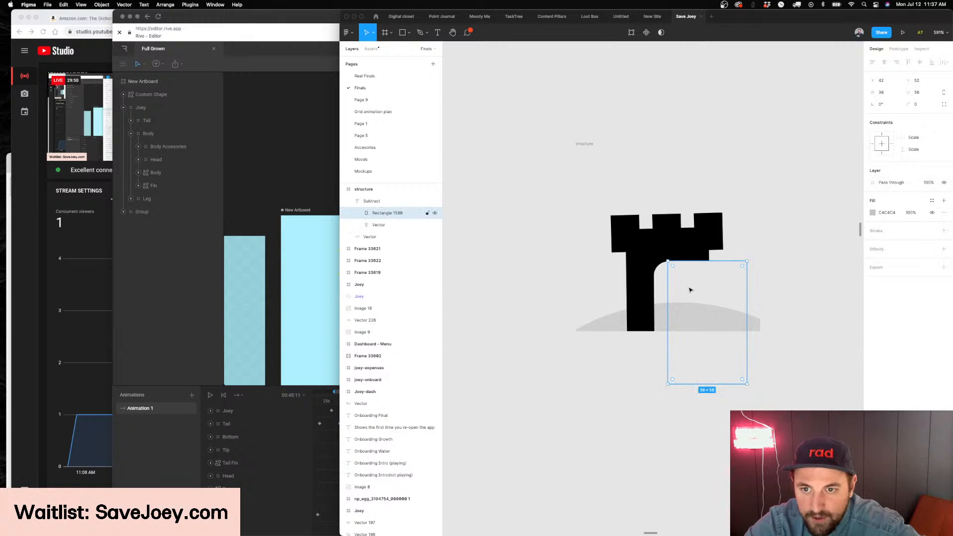
scroll(690, 291, up, 3)
key(super+z)
key(super+z)
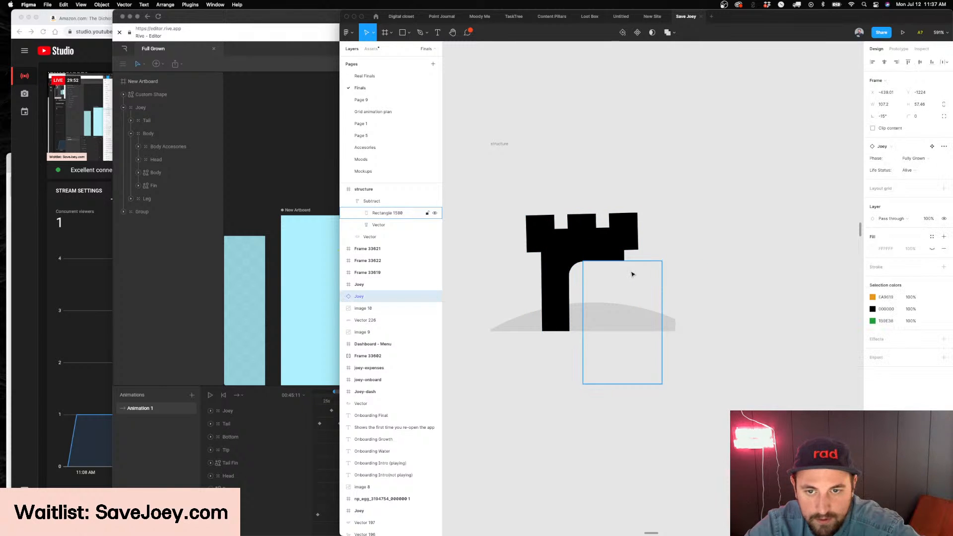
key(super+shift+z)
key(0)
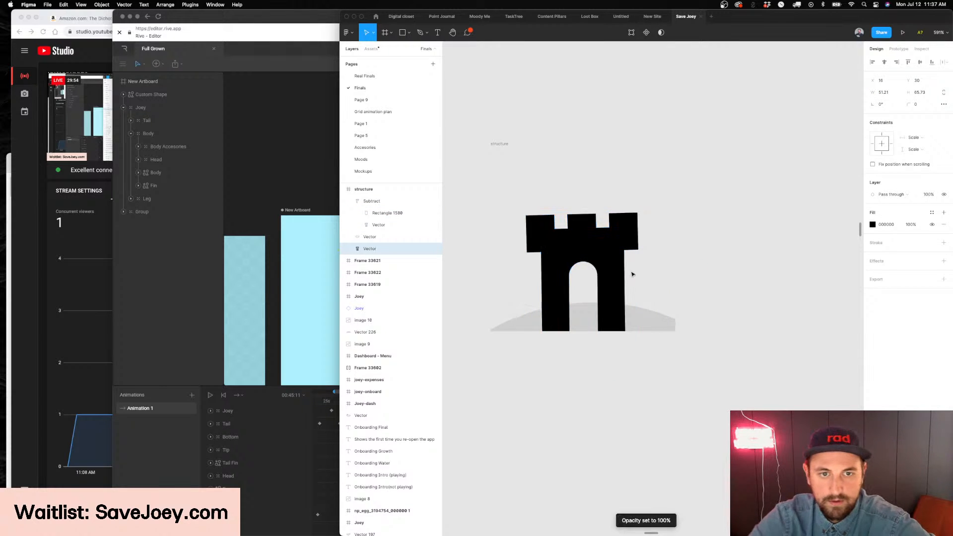
Paste the Joey into the structure frame and order it directly behind the subtracted castle shape
key(Escape)
key(super+v)
key(super+[)
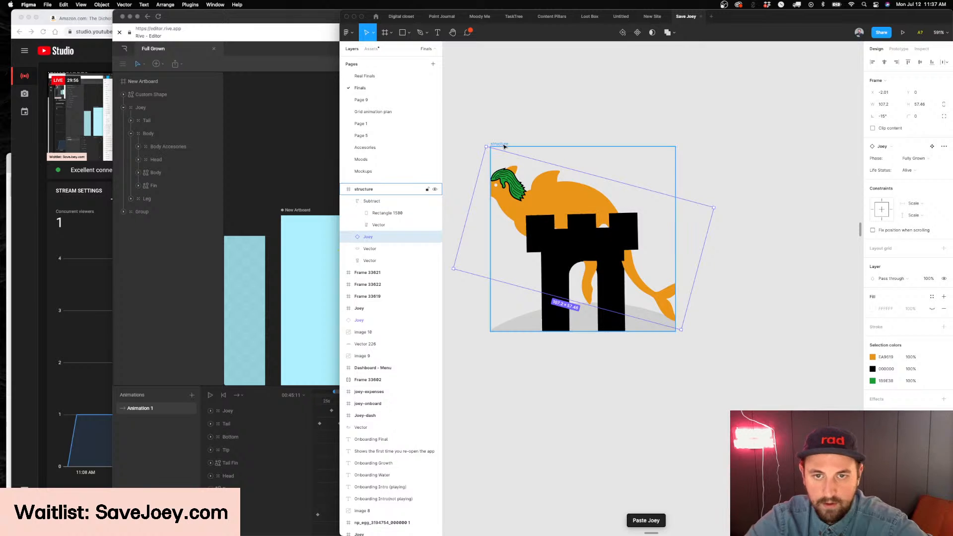
Flip the Joey horizontally, scale it to about 58 by 31, and fit it through the castle arch with a slight upward tilt
key(shift+h)
drag(570, 156, 531, 235)
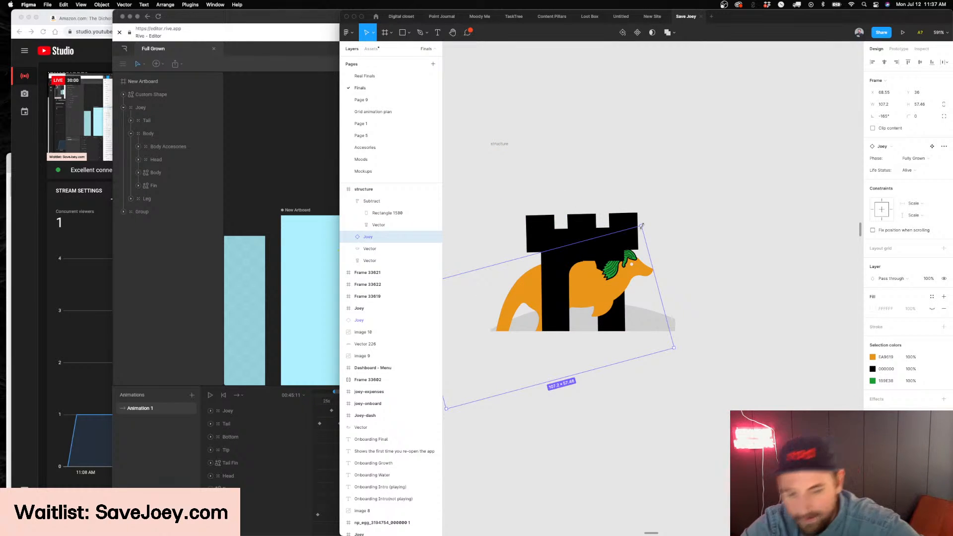
drag(642, 226, 591, 274)
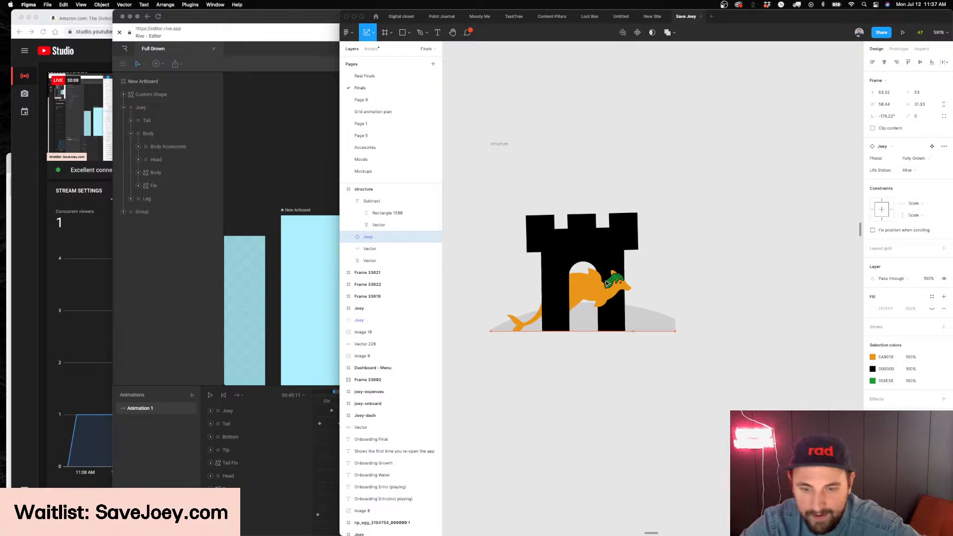
scroll(614, 283, up, 5)
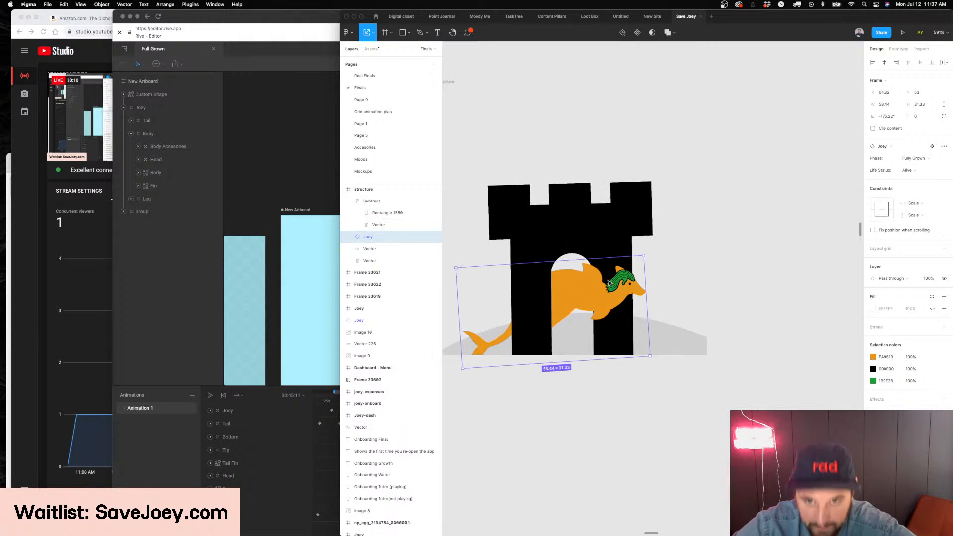
Move the Joey through the castle arch, then flip it horizontally so it faces the opposite way
scroll(518, 298, left, 5)
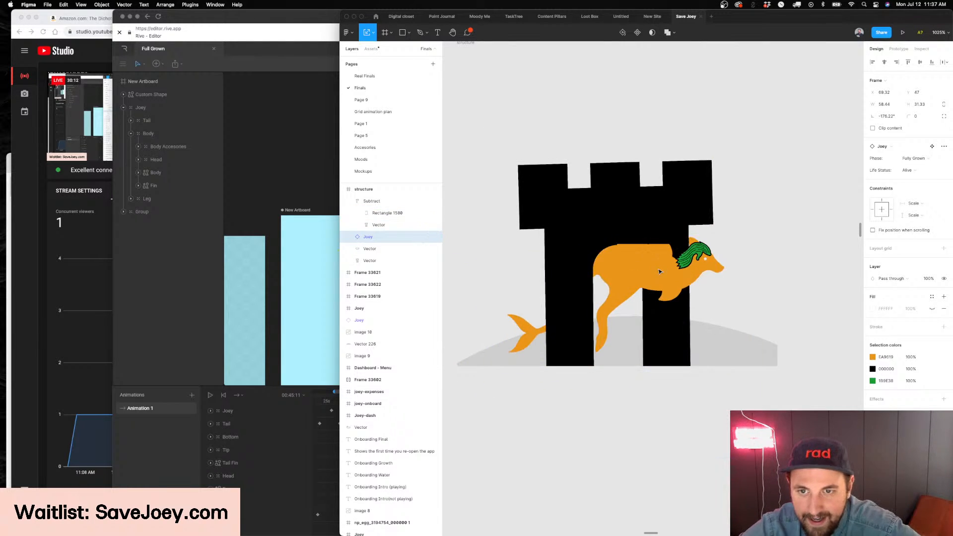
drag(668, 270, 697, 260)
scroll(636, 211, up, 10)
scroll(649, 204, down, 10)
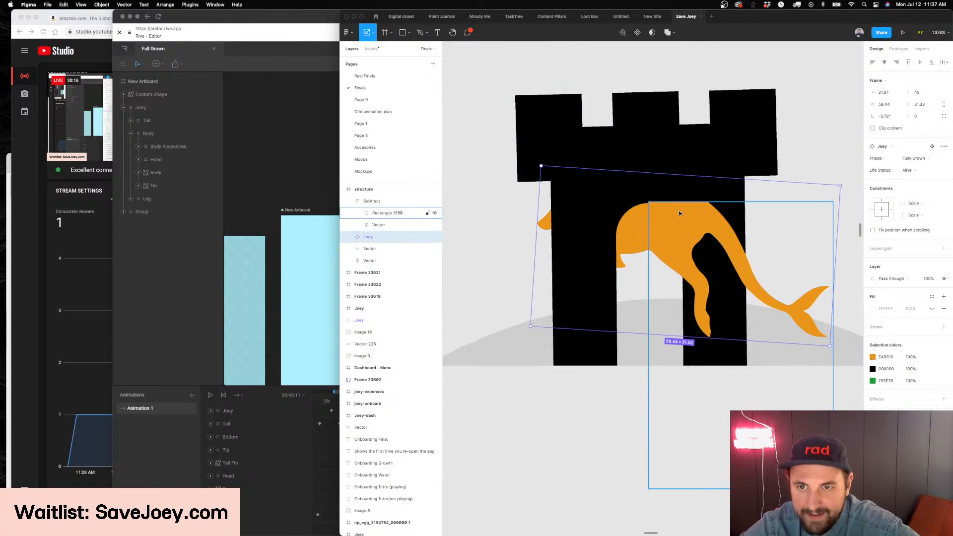
Lower the cutout rectangle's upper-left point onto the arch crown and add a rounded point so its edge follows the arch curve
super+click(674, 215)
scroll(654, 202, up, 10)
key(Return)
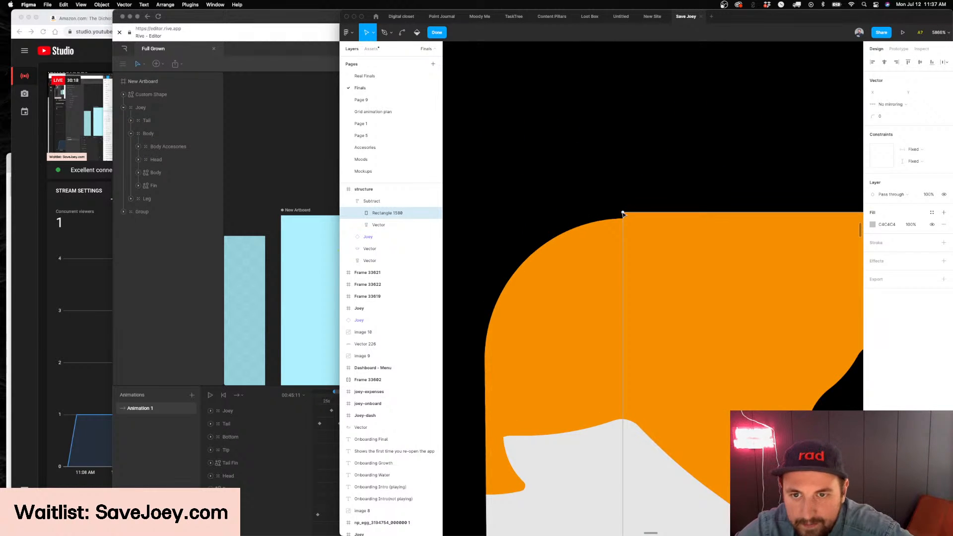
drag(624, 214, 624, 220)
scroll(623, 220, down, 8)
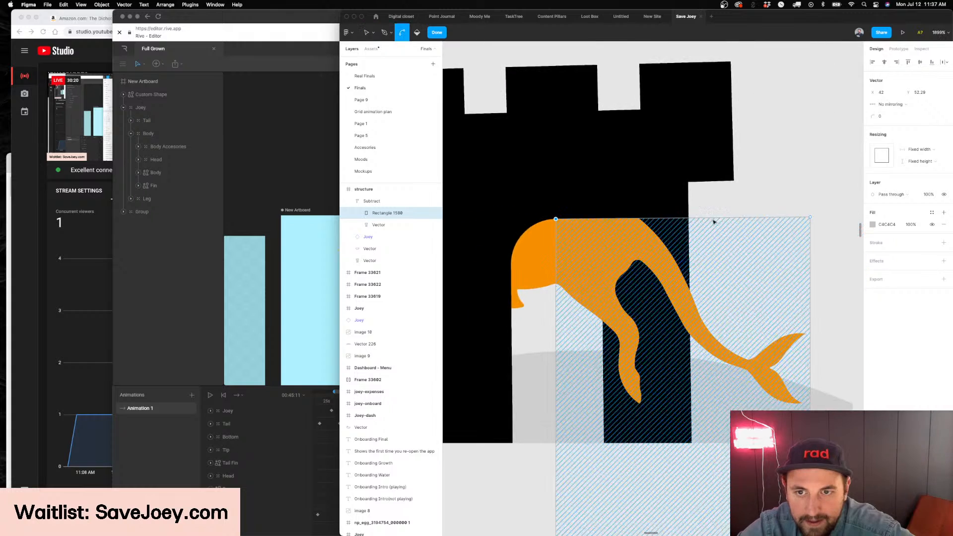
drag(692, 227, 594, 224)
scroll(602, 259, up, 5)
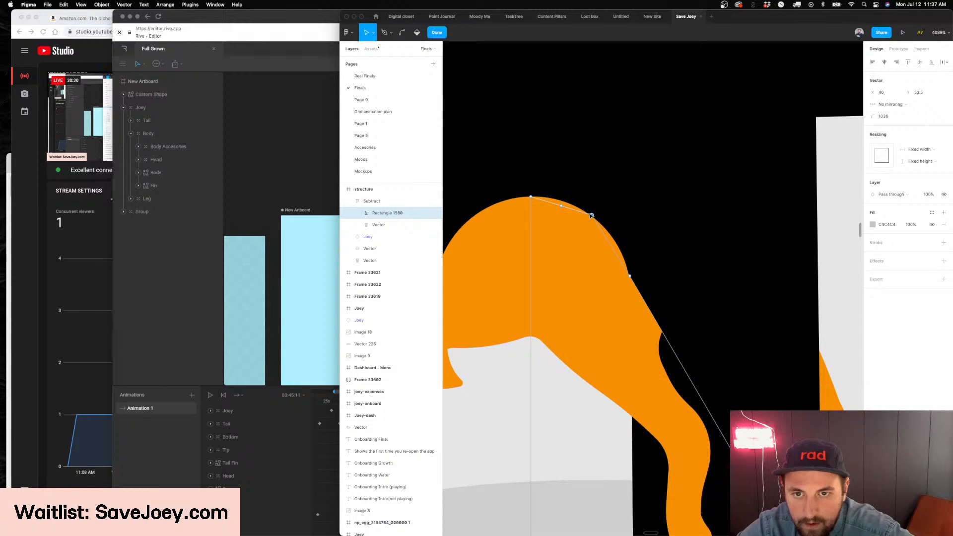
mouse_move(617, 195)
mouse_down()
mouse_move(638, 190)
mouse_move(615, 202)
mouse_up()
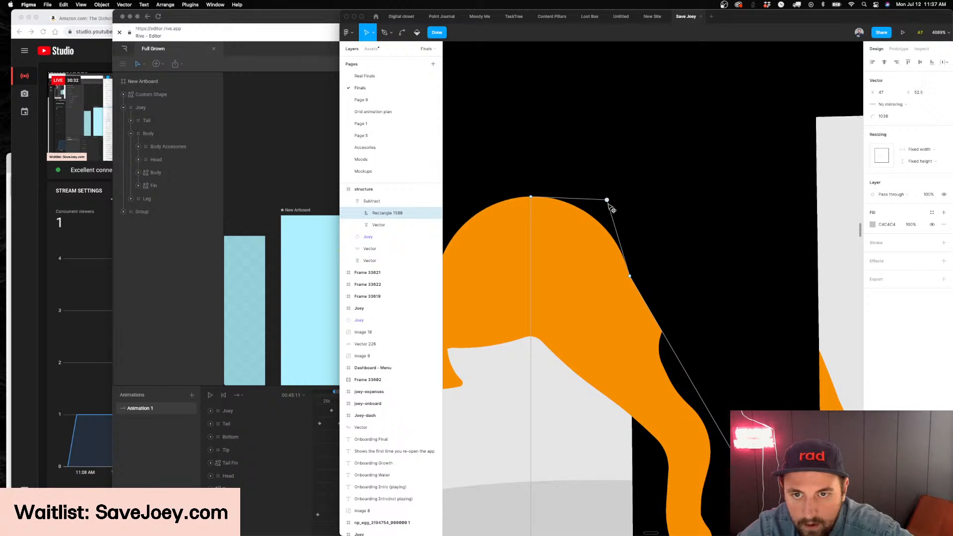
Pull the cutout's outer corner up beyond the castle wall and move its intermediate edge point to about 55, 52.5
scroll(616, 201, down, 5)
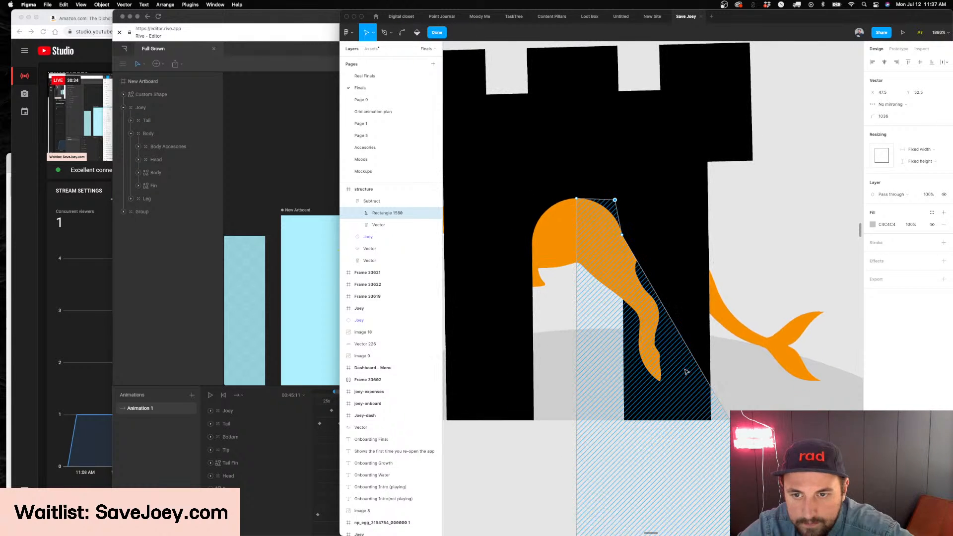
scroll(727, 414, down, 1)
scroll(728, 415, right, 1)
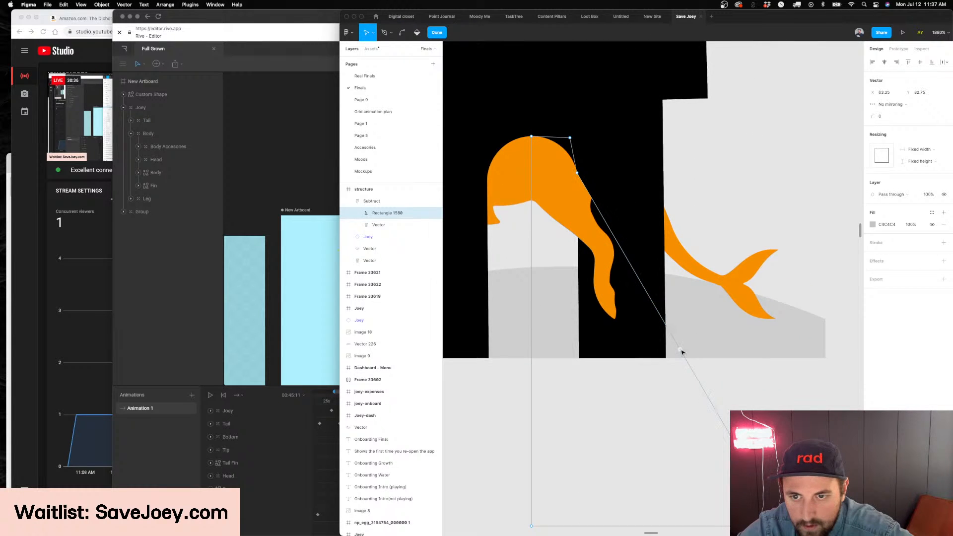
drag(711, 310, 755, 173)
drag(578, 175, 592, 139)
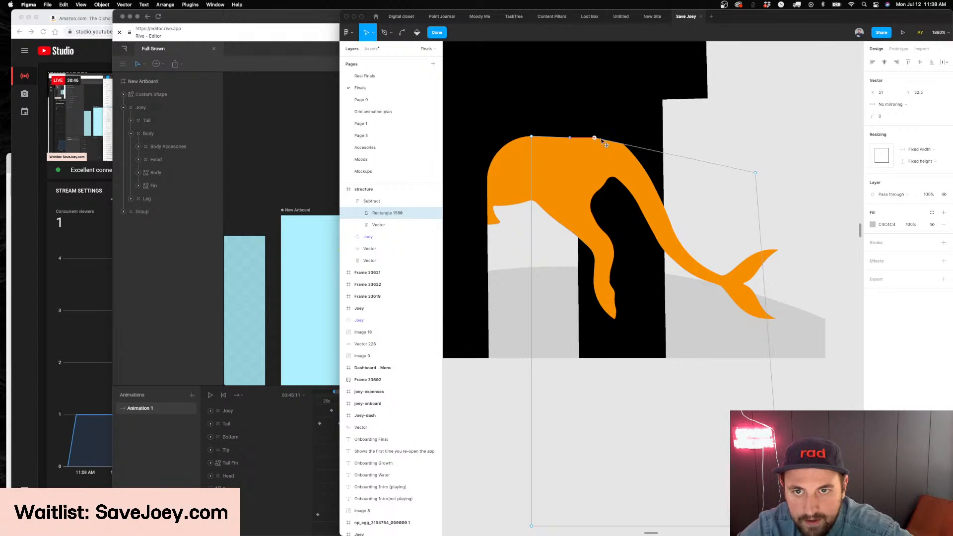
scroll(626, 147, up, 5)
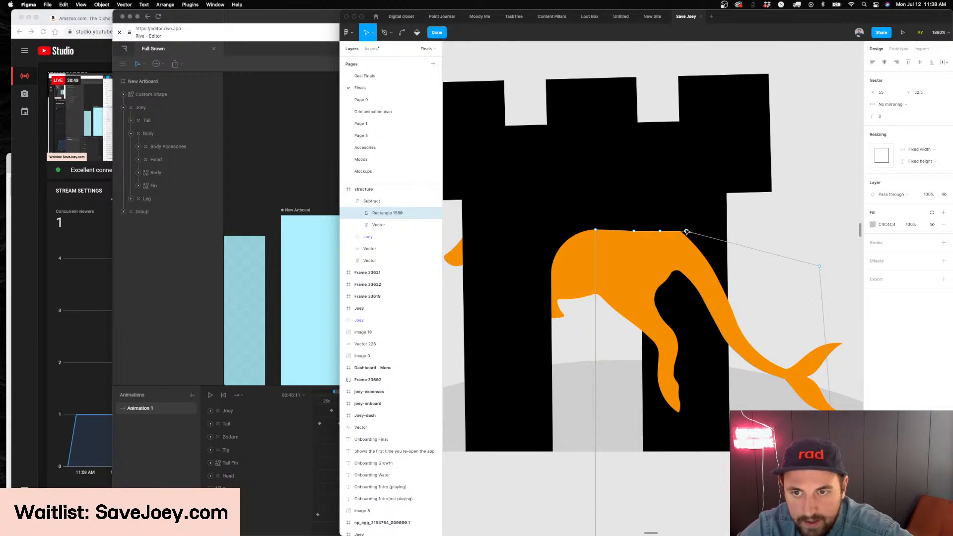
Move the Joey to about X 34, Y 48 so its head shows inside the arch opening
click(576, 269)
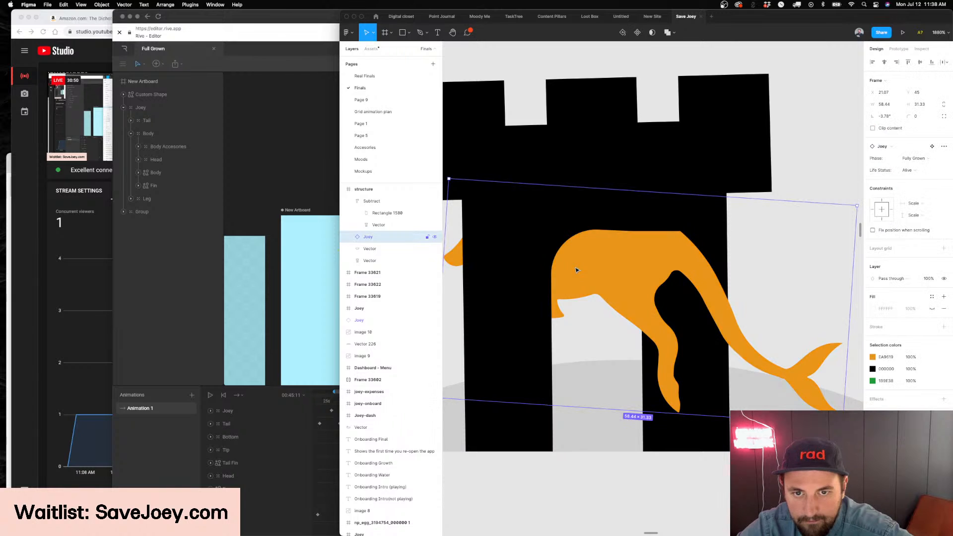
drag(576, 270, 672, 294)
scroll(665, 289, right, 1)
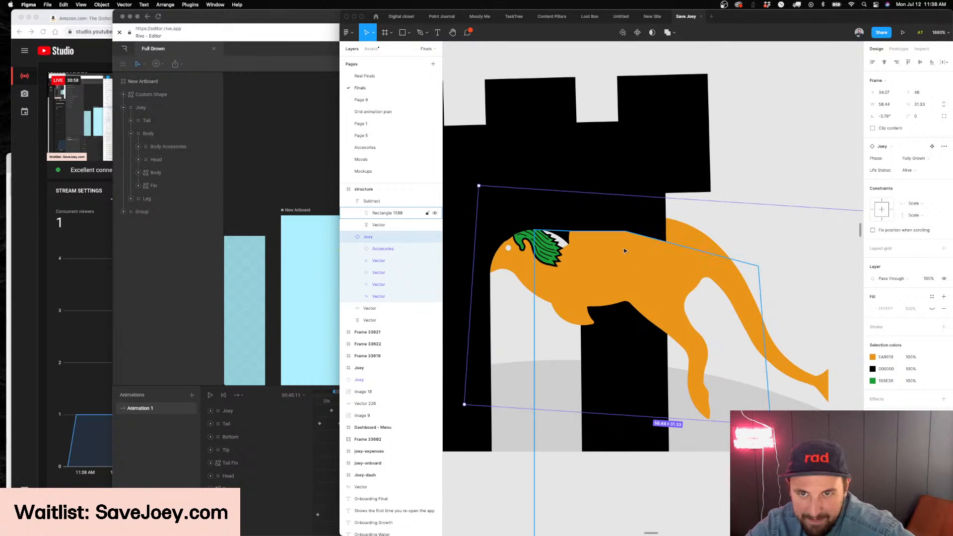
click(612, 228)
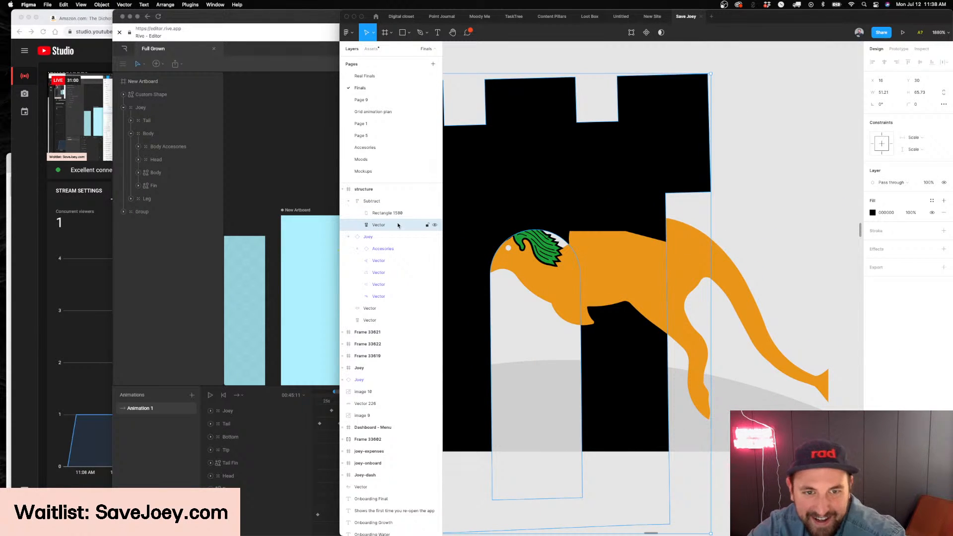
key(Return)
key(Escape)
key(Escape)
click(591, 196)
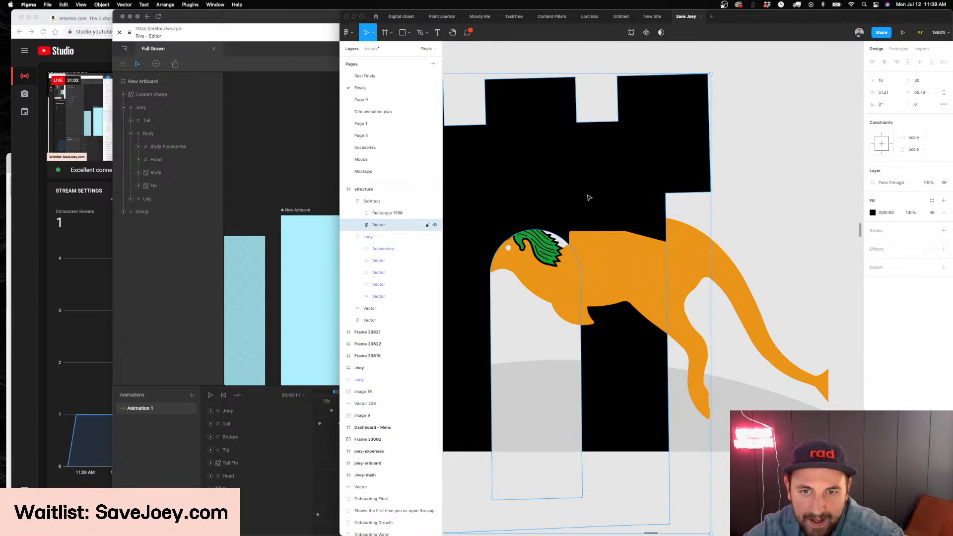
shift+click(616, 235)
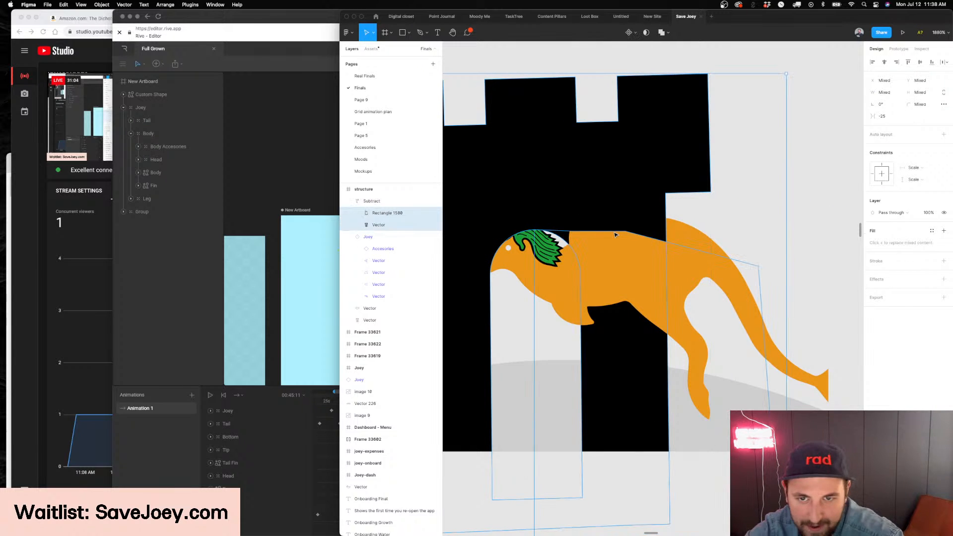
Raise the cutout rectangle's two middle edge points and its outer corner to clear the fin on the Joey's back
click(378, 213)
key(Return)
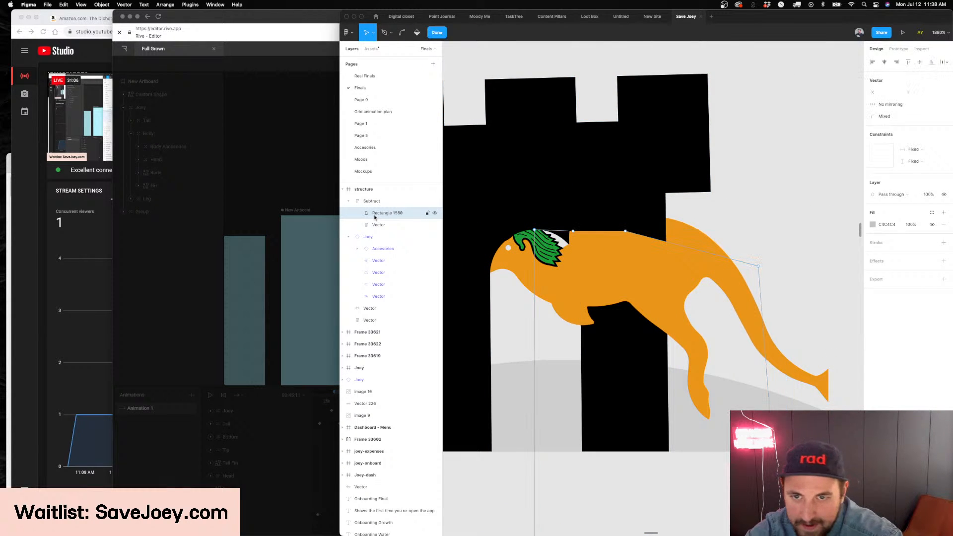
drag(626, 232, 582, 121)
drag(573, 232, 559, 215)
scroll(646, 232, left, 1)
click(809, 228)
scroll(808, 229, right, 1)
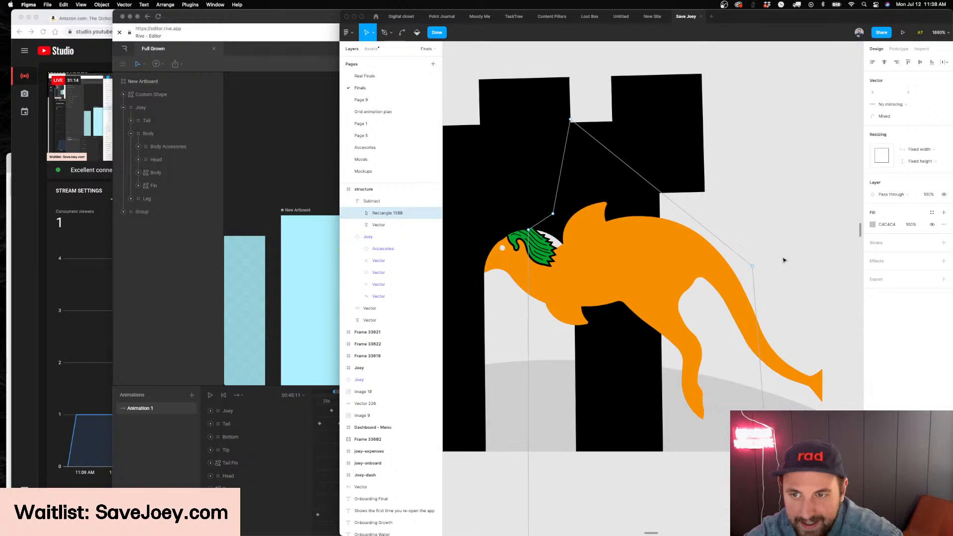
drag(754, 269, 792, 176)
key(Escape)
key(Escape)
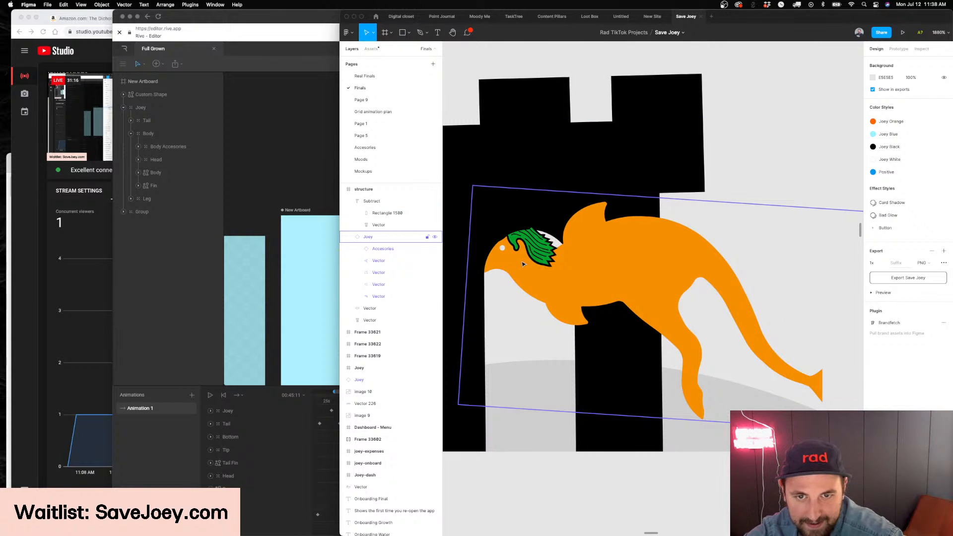
Shift the Joey back and forth through the arch and place it slightly lower with its head in the opening
click(523, 265)
mouse_move(597, 269)
mouse_down()
mouse_move(655, 277)
mouse_move(634, 291)
mouse_move(601, 283)
mouse_up()
scroll(673, 277, left, 2)
drag(684, 278, 709, 270)
scroll(591, 191, right, 2)
Move the cutout rectangle's point near the Joey's ear up and outward to about 41, 46.5
click(582, 184)
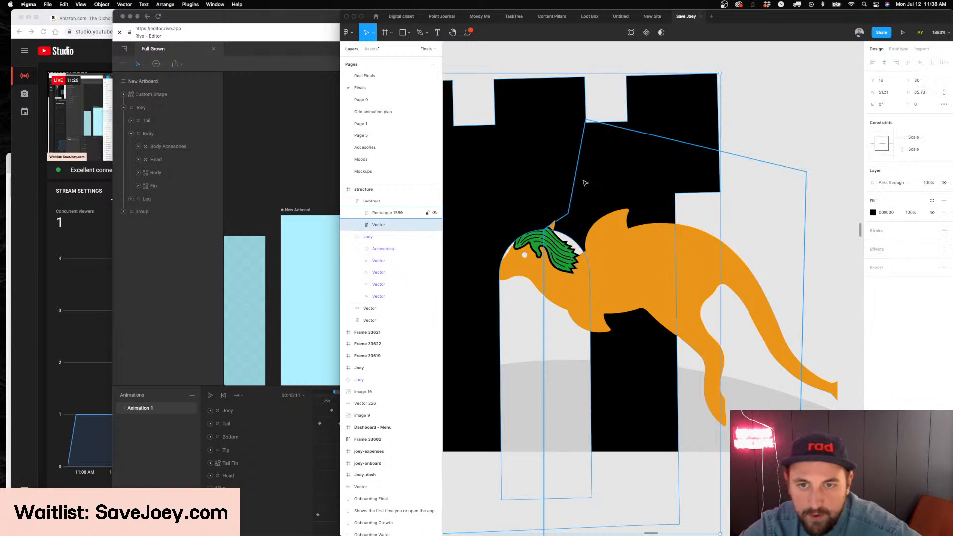
double_click(587, 180)
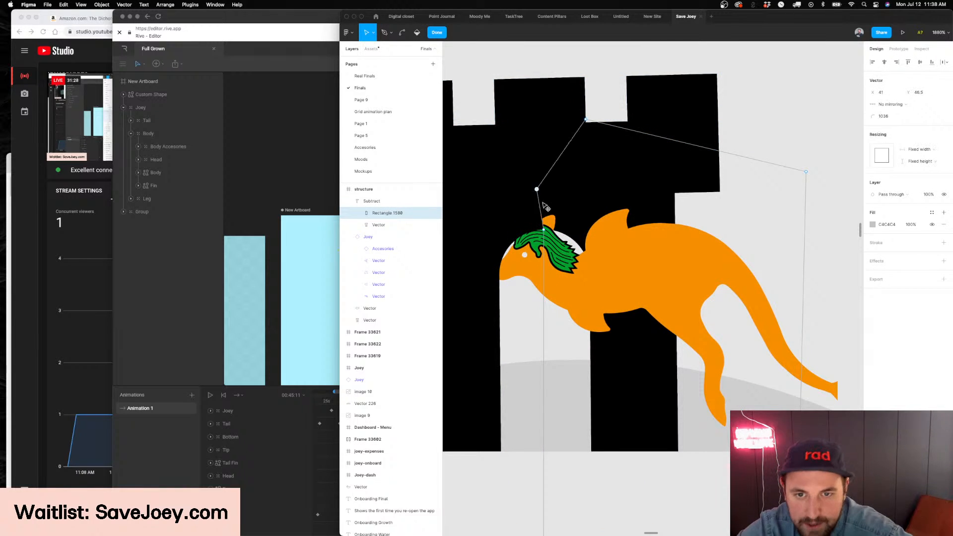
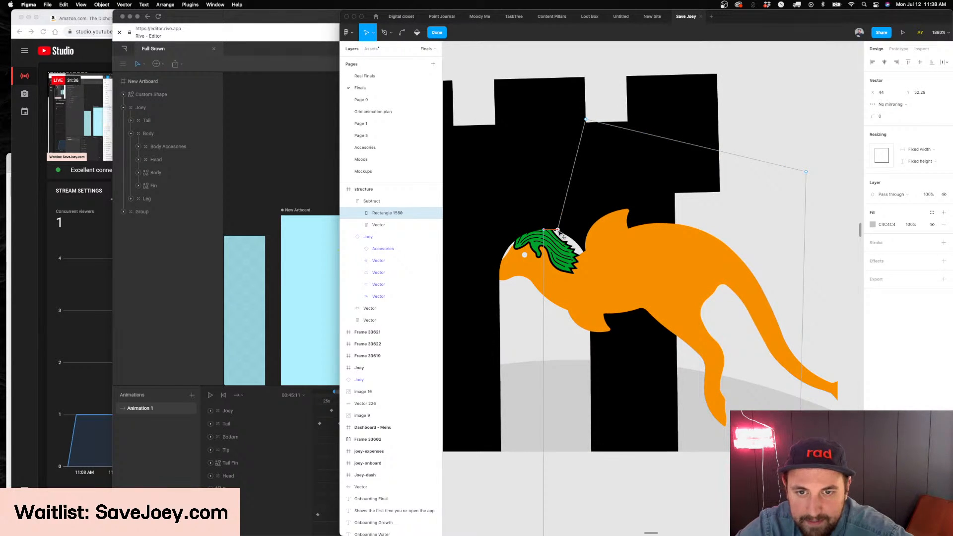
Move the Joey further through the arch to about X 27, Y 49
click(542, 259)
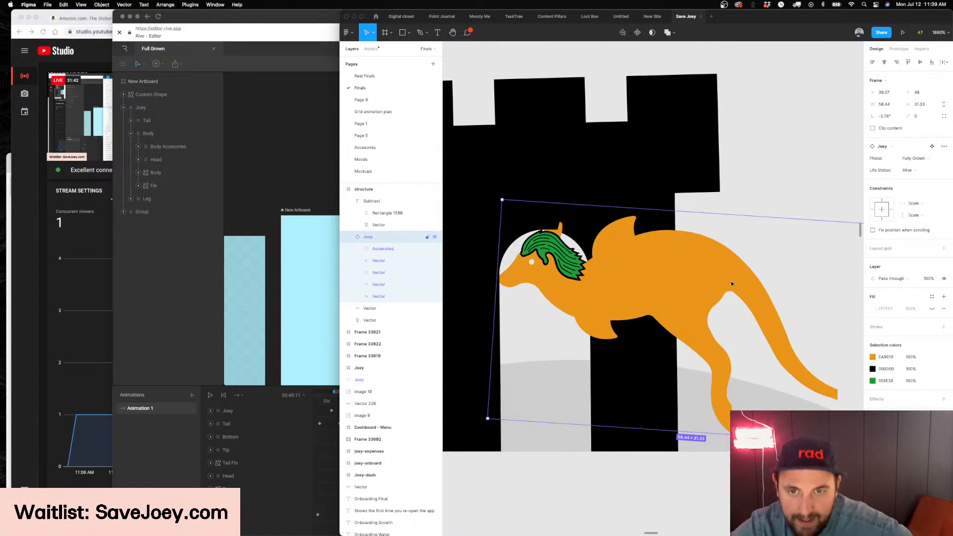
scroll(687, 286, down, 5)
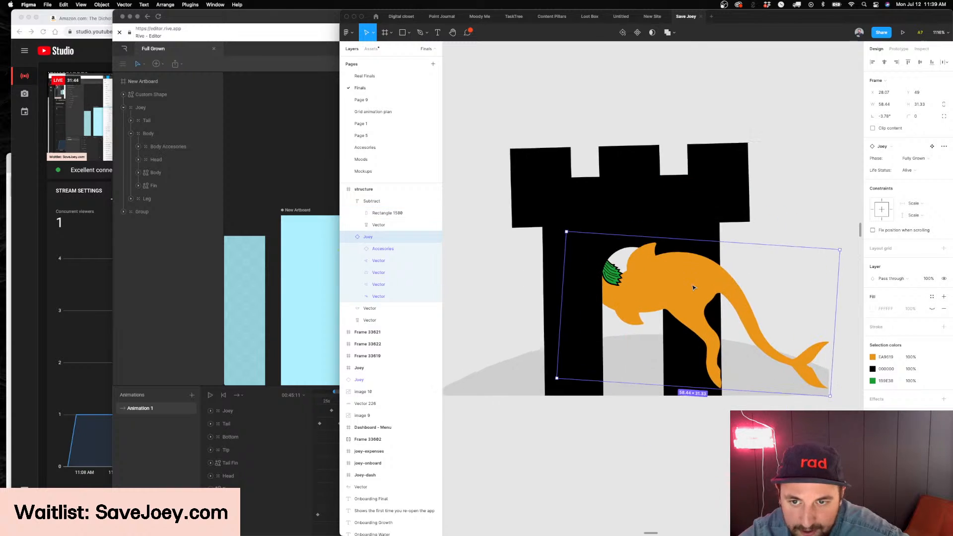
scroll(694, 288, right, 2)
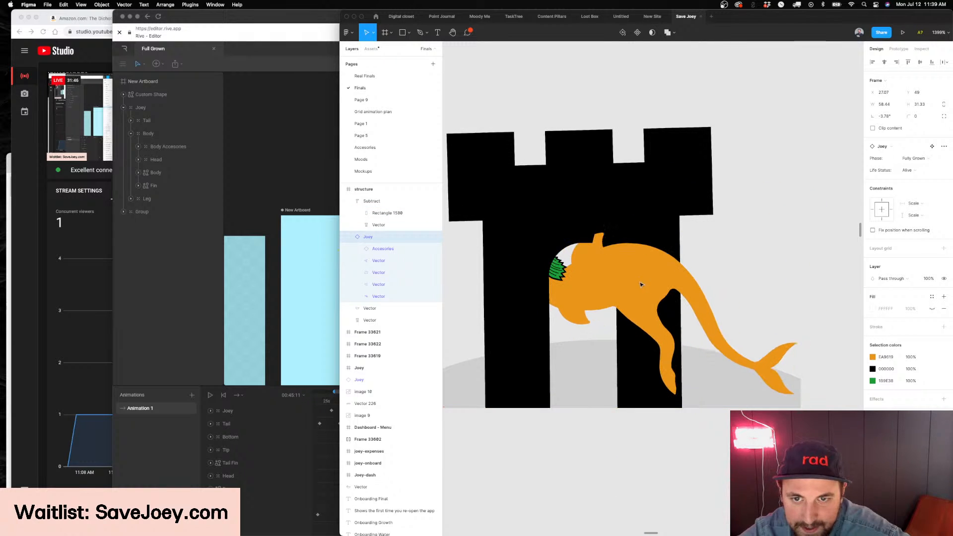
Edit the cutout rectangle's outline and place a point above the Joey's back fin at 43.5, 45.5
double_click(605, 221)
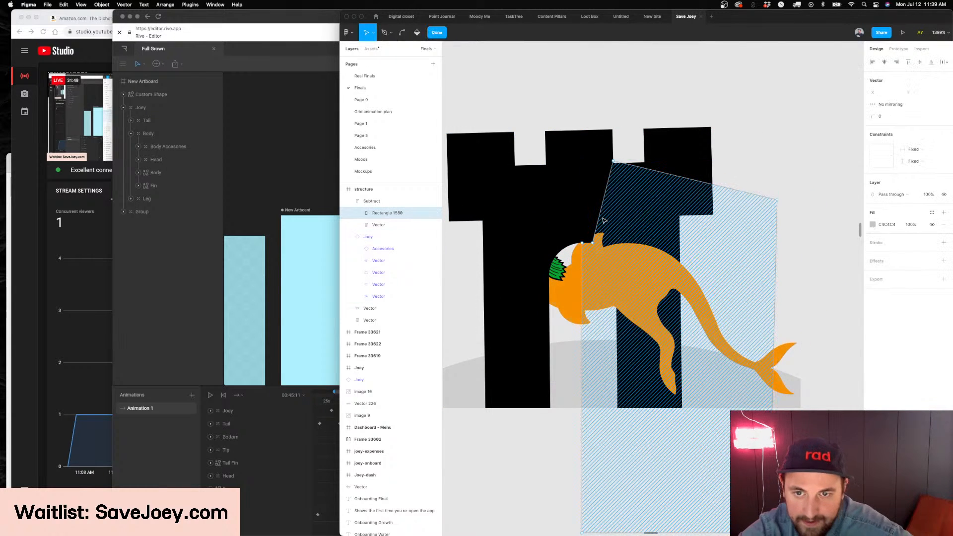
scroll(588, 257, up, 5)
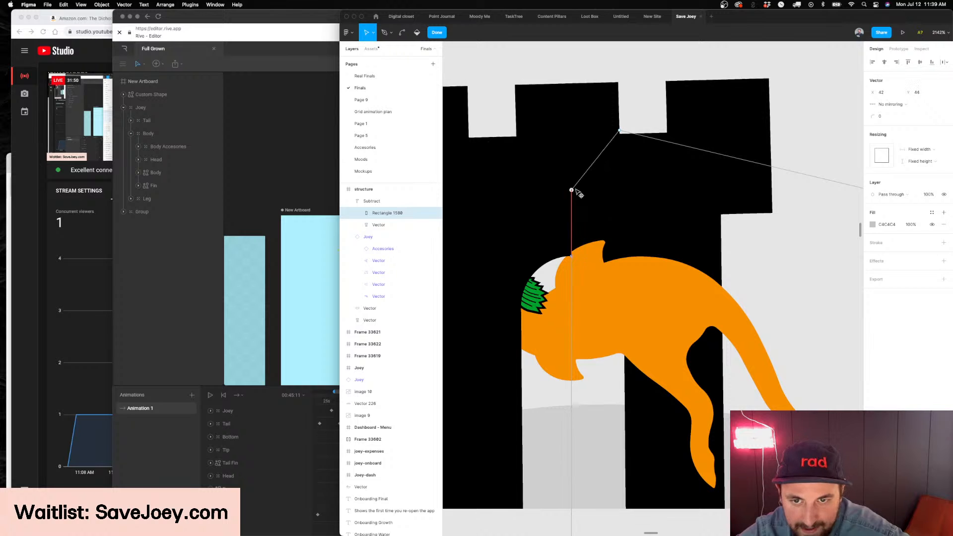
drag(585, 195, 584, 206)
scroll(584, 205, down, 4)
scroll(576, 240, up, 3)
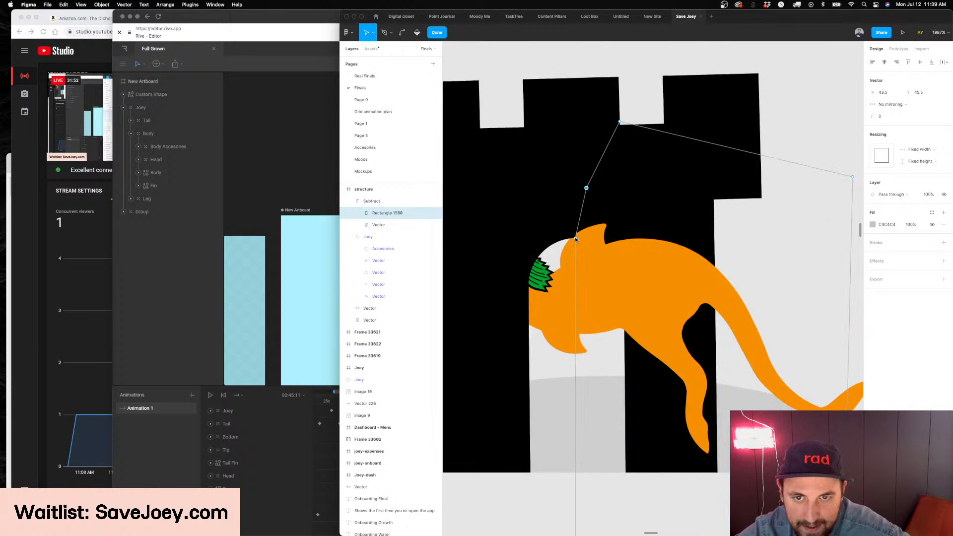
Move the cutout rectangle's next point to 35.5, 55.5 and align its bottom inner corner with the arch's left side
scroll(578, 242, left, 3)
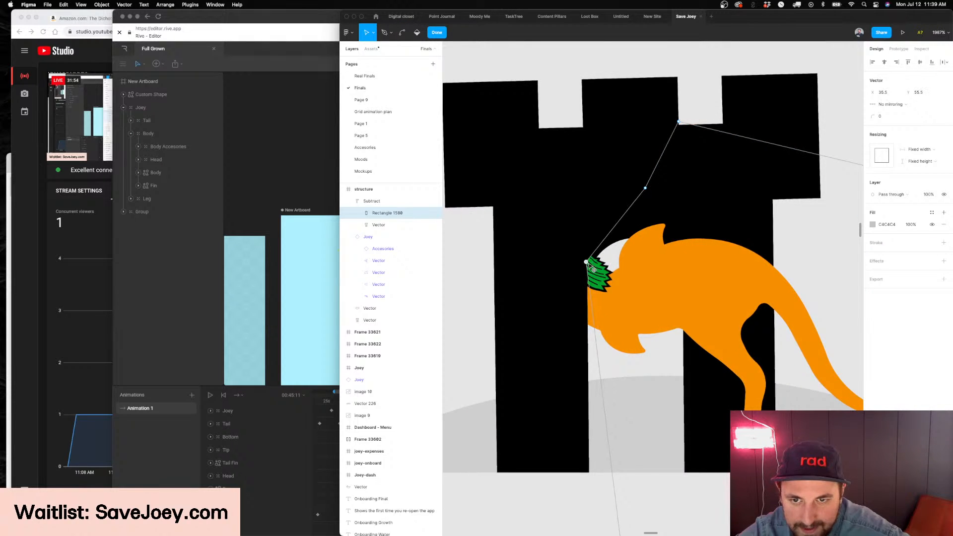
scroll(594, 270, down, 5)
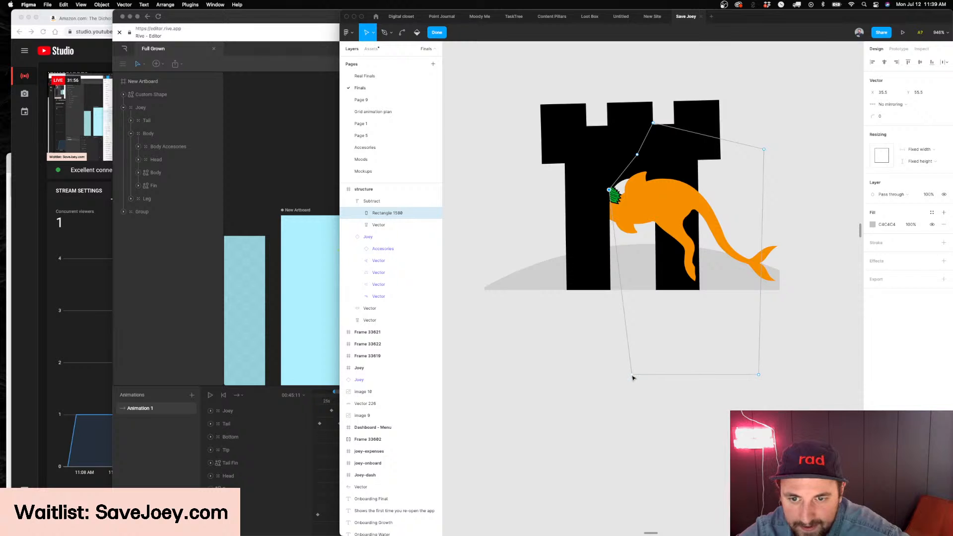
scroll(652, 210, up, 3)
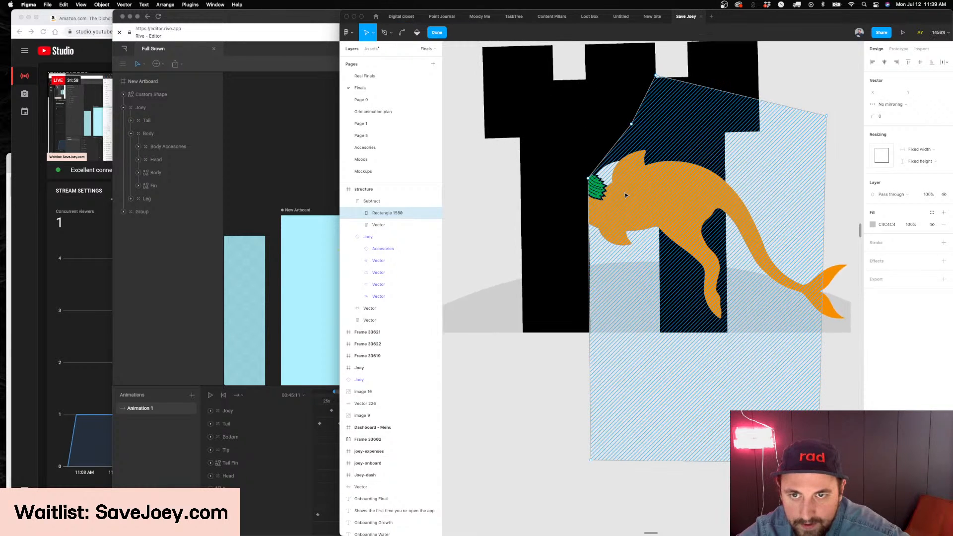
Finish the outline edit and move the Joey further left until its back sits under the arch top
scroll(655, 223, up, 2)
scroll(656, 223, right, 2)
key(Escape)
key(Escape)
click(682, 273)
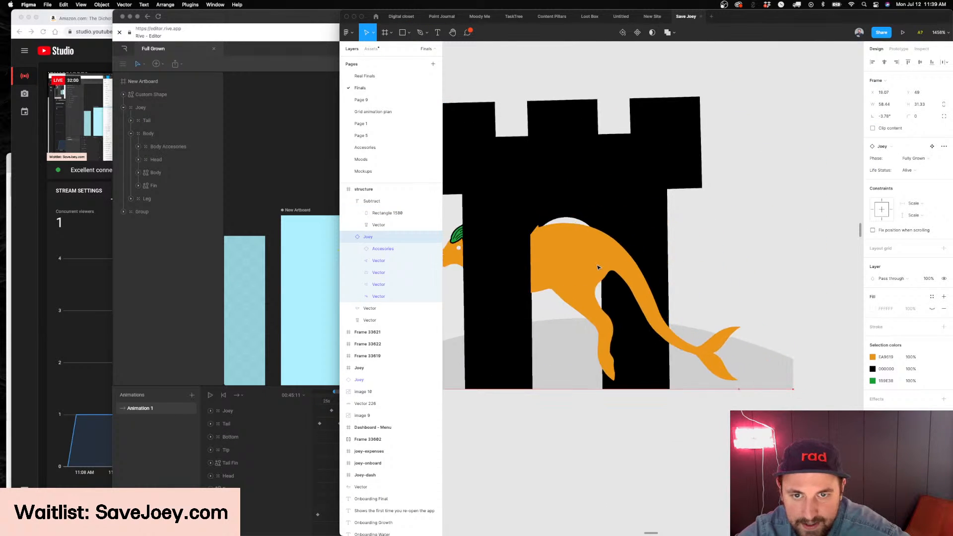
drag(624, 267, 583, 261)
Reshape the cutout rectangle to follow the arch top, with points at 42, 52 and 36.5, 52.5
super+click(556, 211)
key(Return)
scroll(557, 211, up, 4)
click(595, 155)
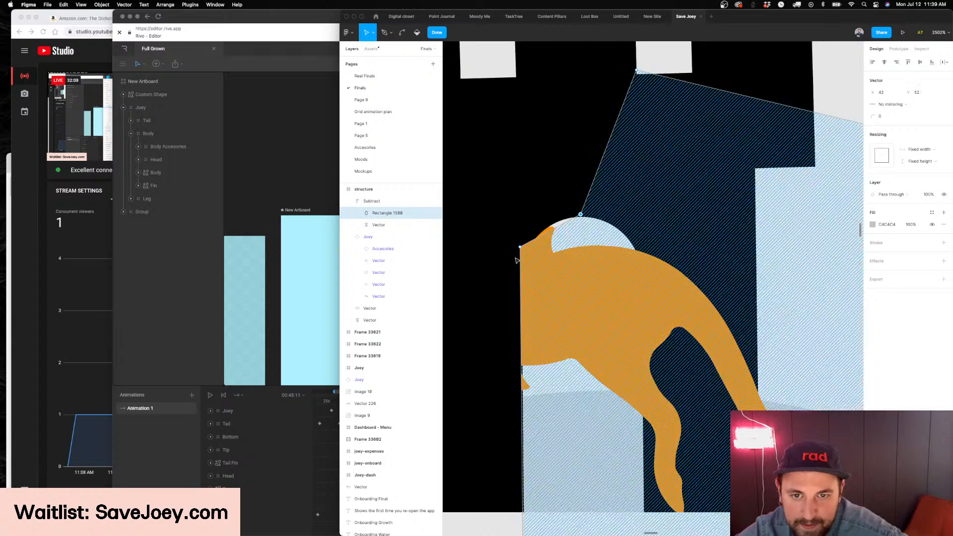
scroll(521, 251, down, 4)
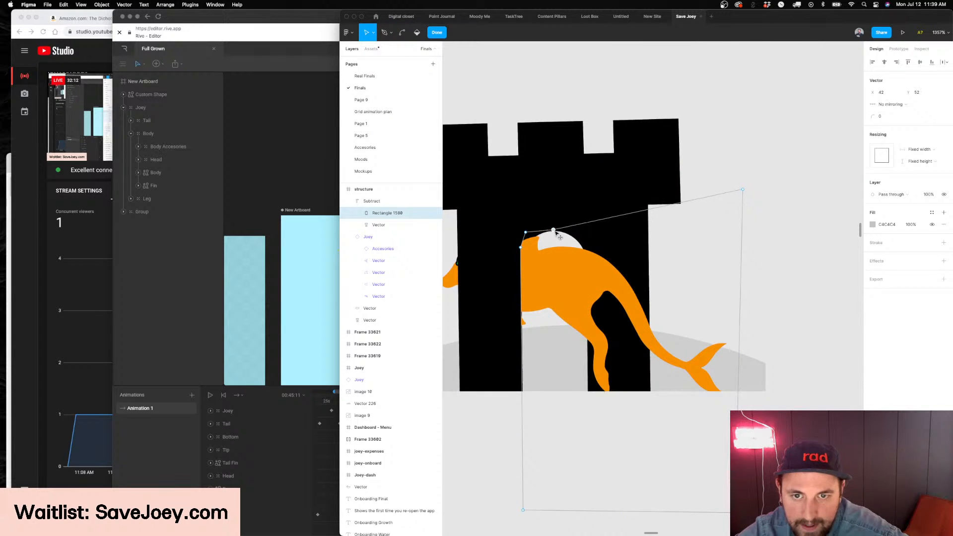
click(555, 231)
scroll(537, 232, up, 5)
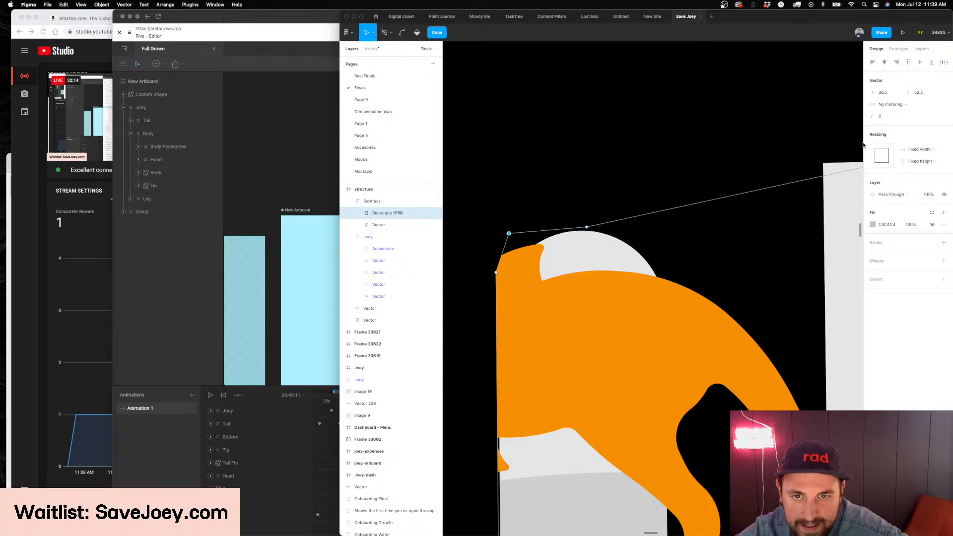
Set the cutout's upper-left point to corner radius 448, shift it right, and lower the neighbouring edge point to 35.5, 59
drag(570, 128, 568, 214)
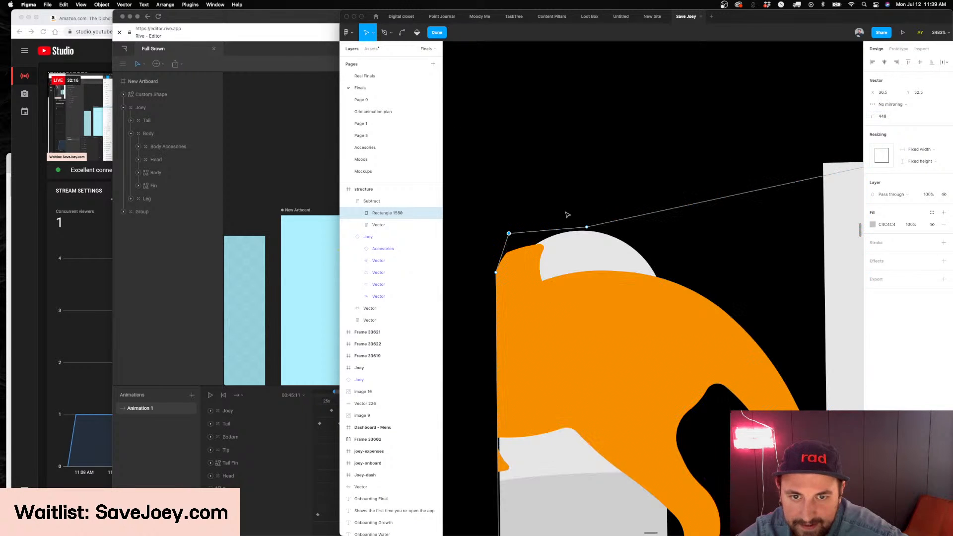
click(509, 234)
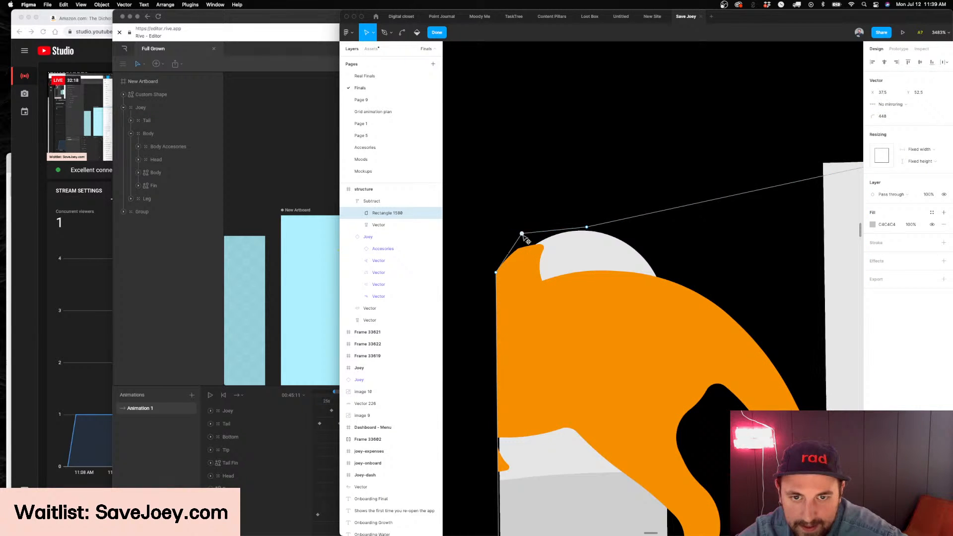
drag(495, 273, 498, 325)
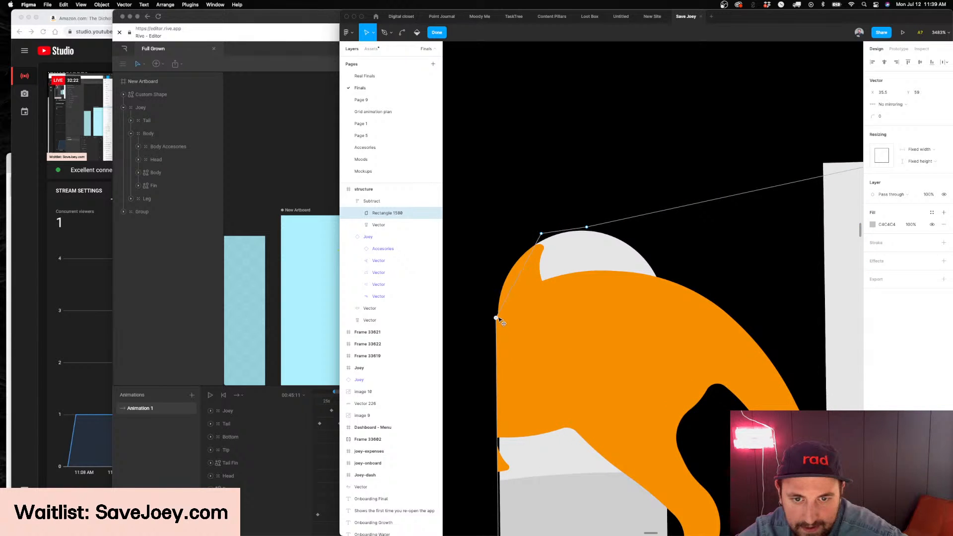
scroll(503, 323, up, 5)
Move the cutout's upper-left point to 37, 54, set its corner radius to 0 and finish the outline edit
click(586, 165)
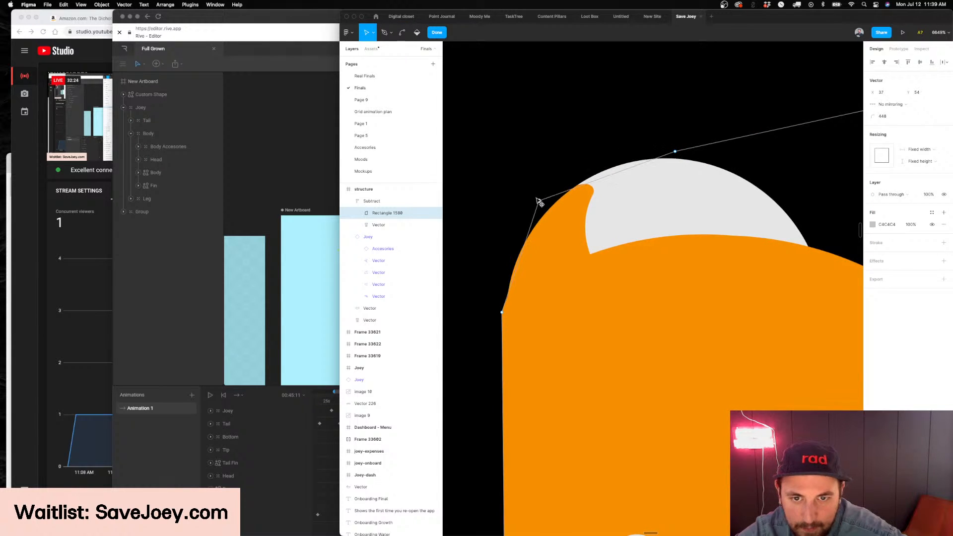
scroll(540, 202, down, 4)
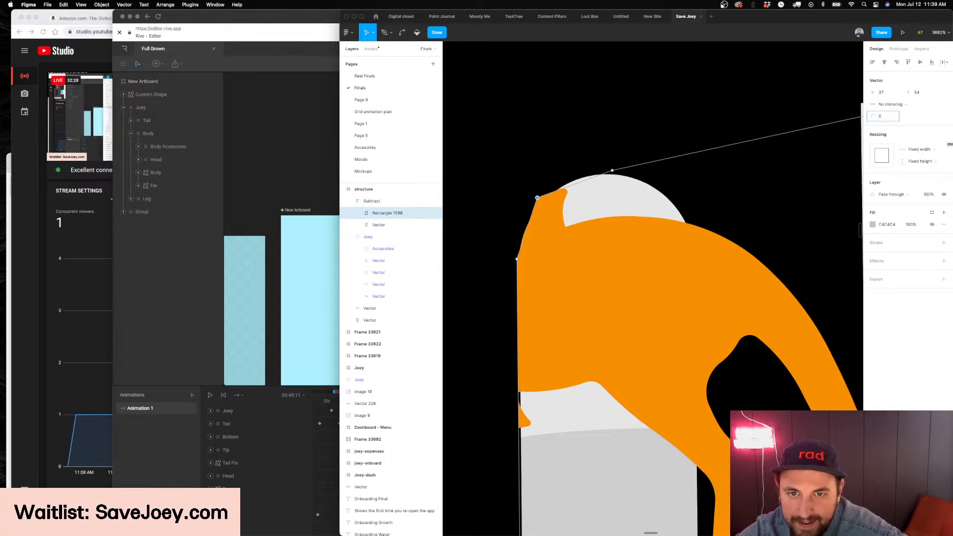
scroll(562, 133, down, 4)
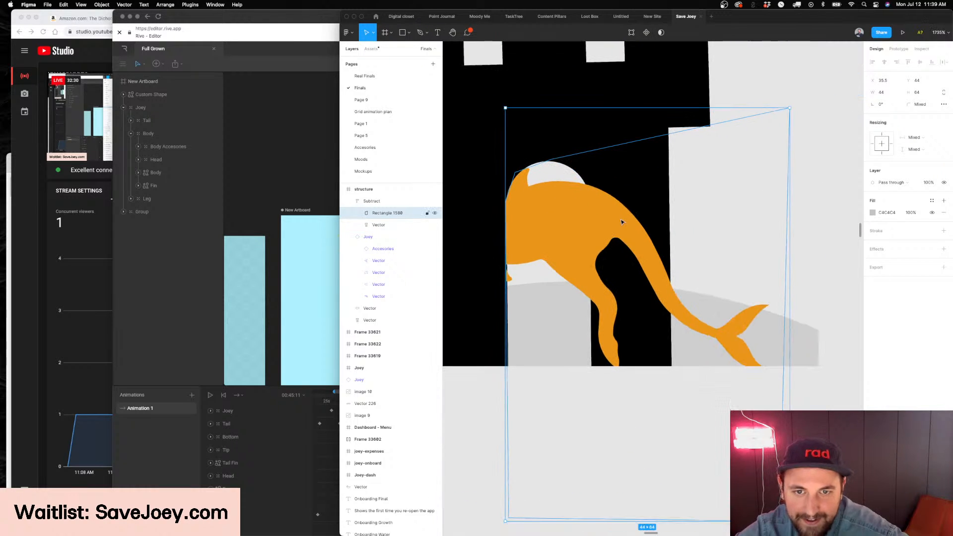
key(Escape)
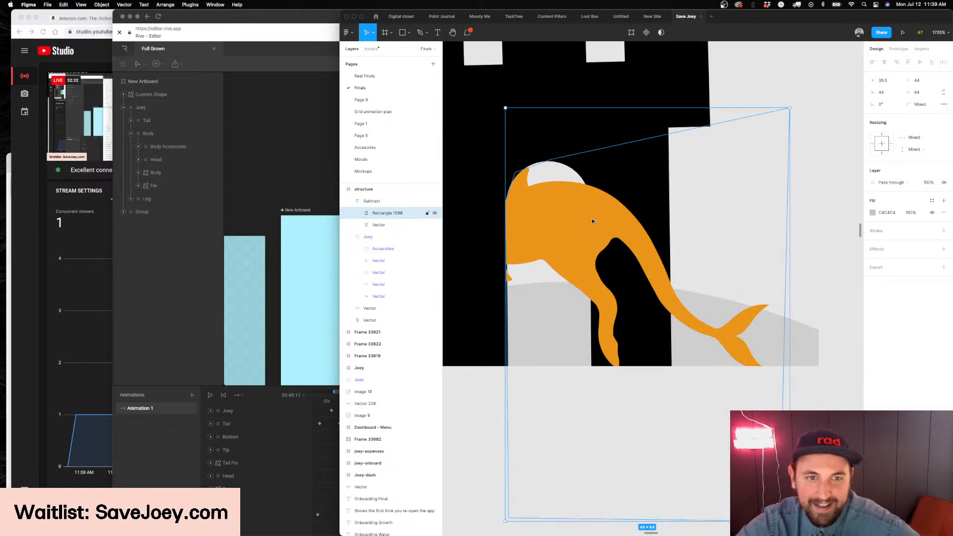
Slide the Joey back and forth through the arch and place it at about X 7, Y 52 with its tail in the opening
click(612, 223)
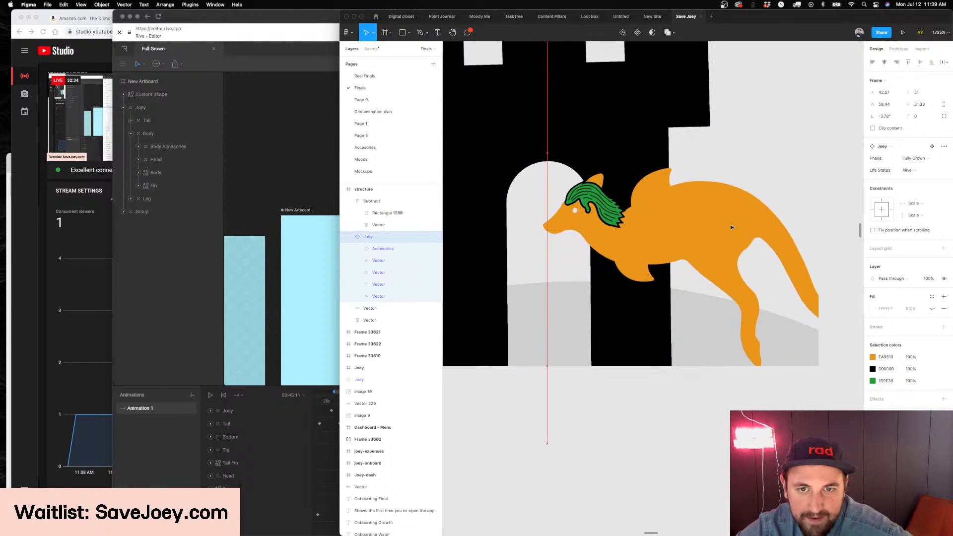
drag(611, 227, 570, 204)
scroll(570, 205, left, 2)
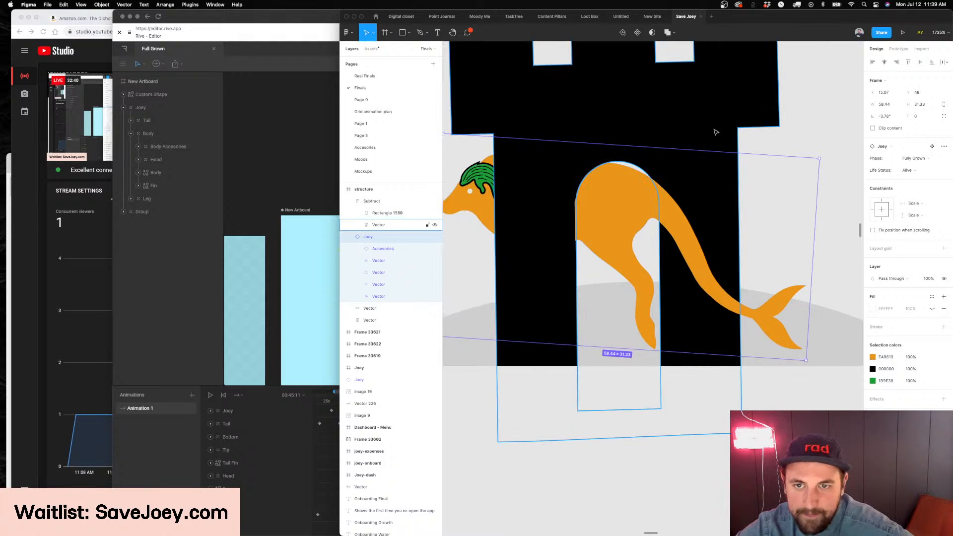
drag(632, 210, 578, 235)
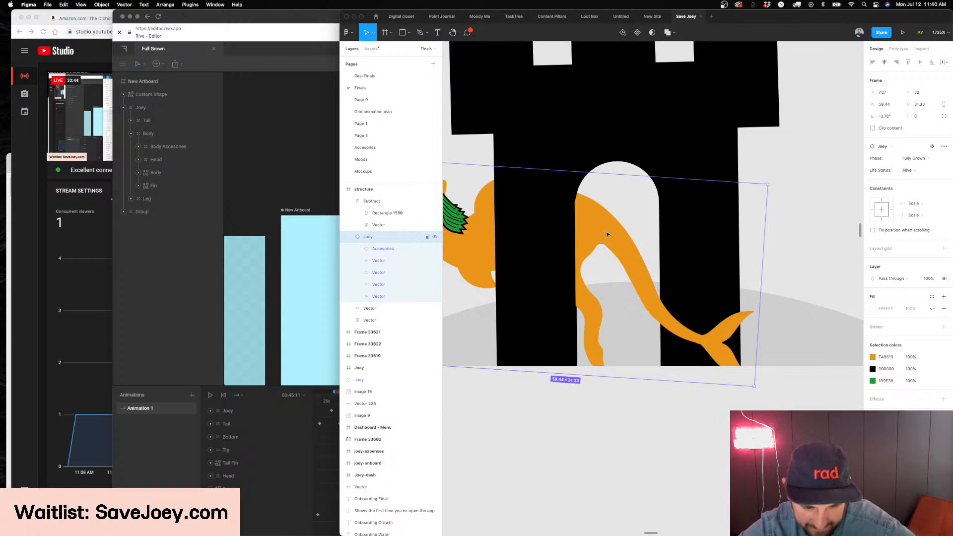
Edit the cutout rectangle and raise its bottom inner corner to 36, 84 at the foot of the arch's left side
scroll(607, 234, up, 2)
scroll(607, 235, up, 3)
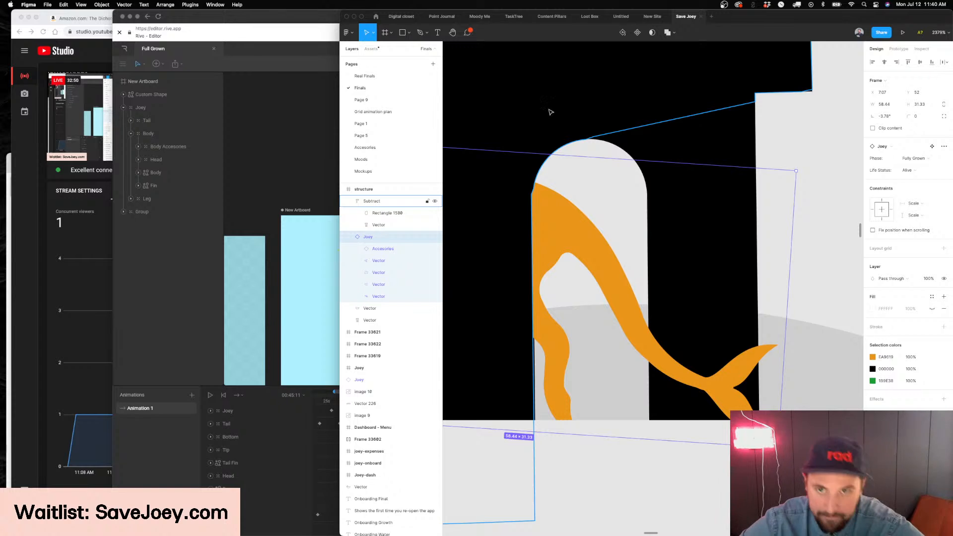
click(620, 124)
scroll(634, 132, down, 2)
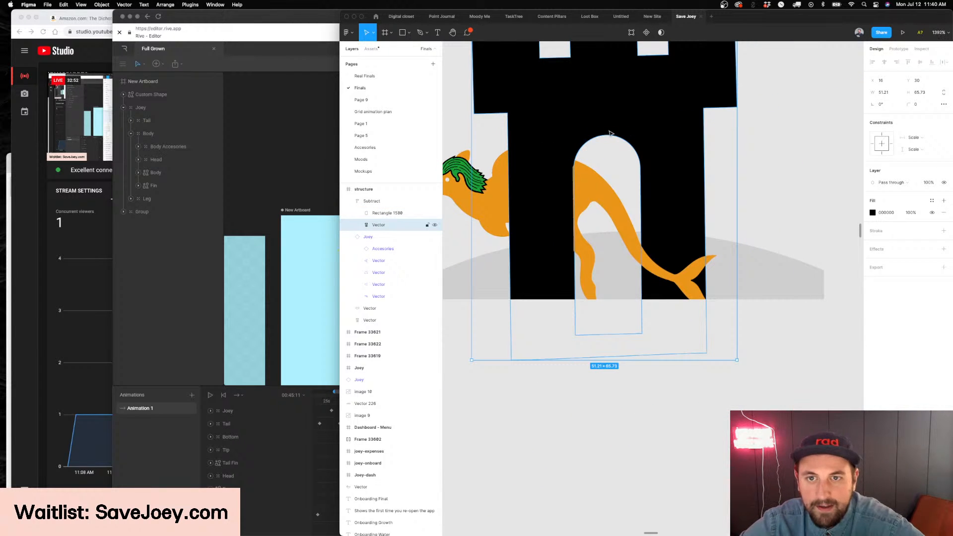
click(615, 135)
scroll(617, 135, up, 3)
key(Return)
scroll(580, 321, up, 5)
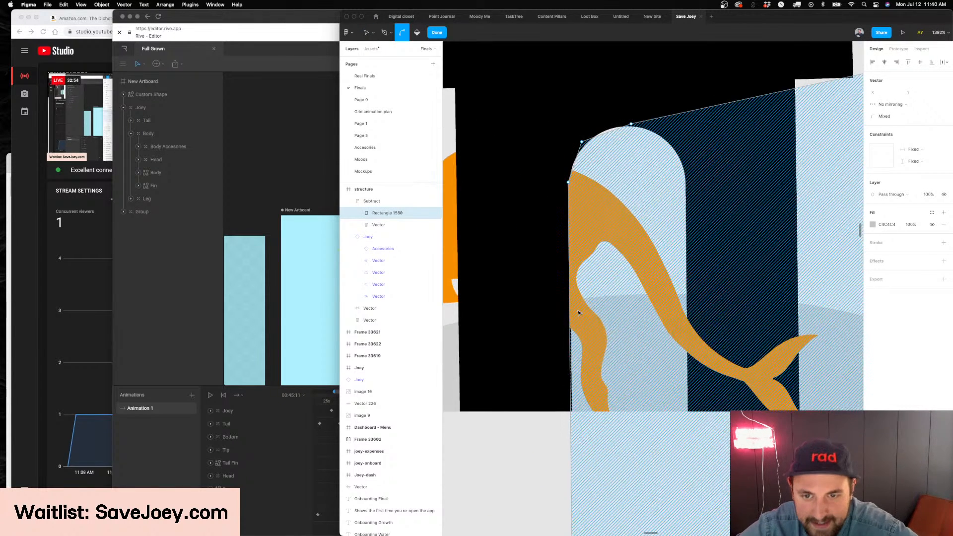
scroll(581, 348, up, 7)
key(v)
drag(576, 417, 582, 151)
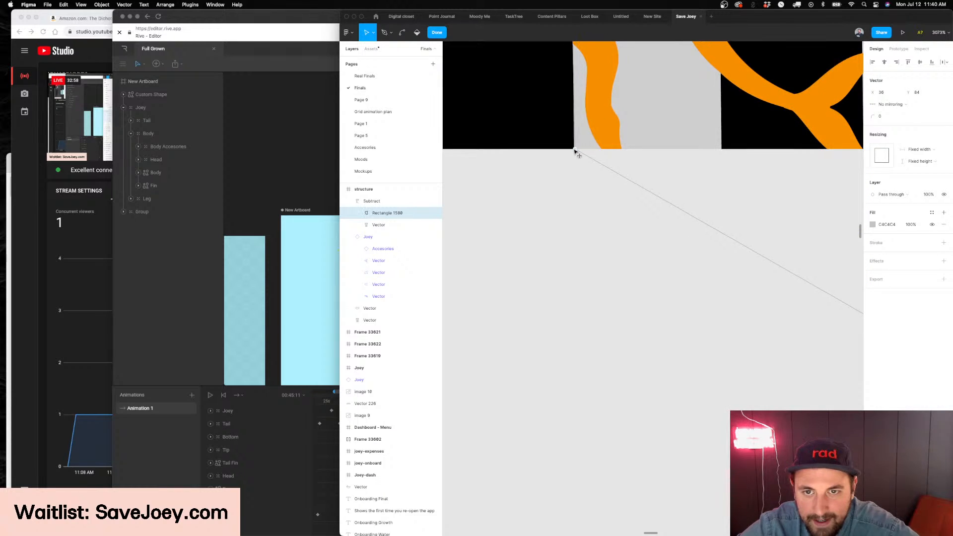
Move the cutout's left edge point to 35.5, 58.5 on the arch's curve and finish the outline edit
scroll(577, 152, up, 5)
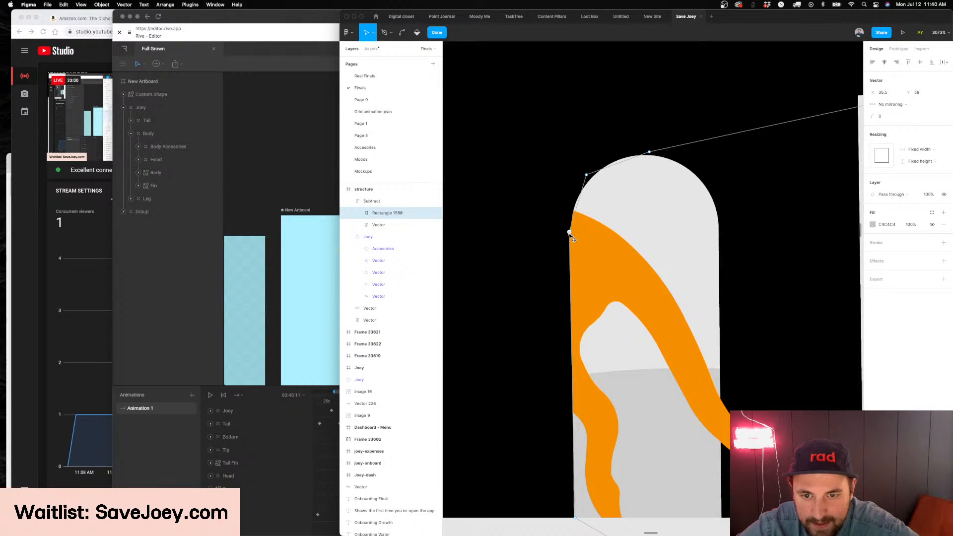
scroll(575, 225, up, 10)
drag(582, 241, 596, 337)
scroll(595, 239, down, 10)
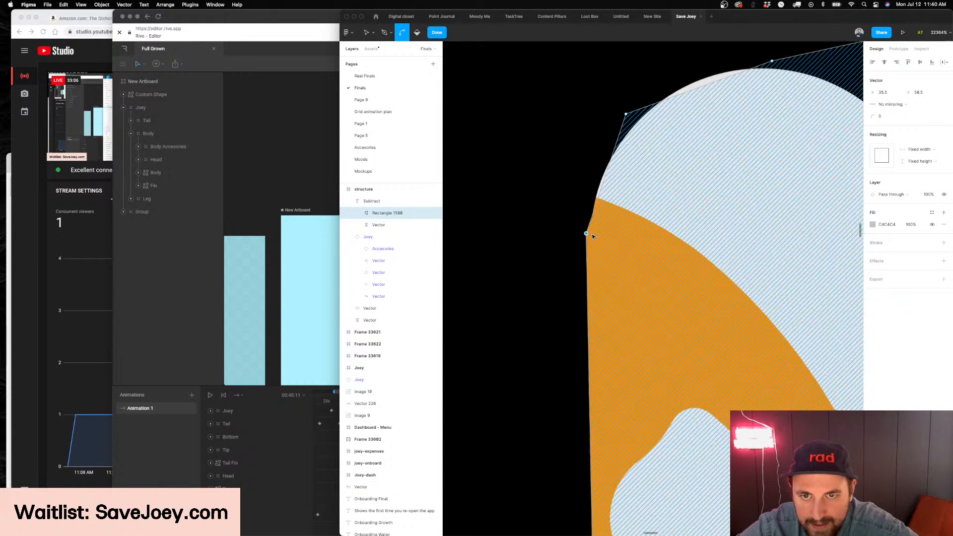
scroll(590, 252, down, 3)
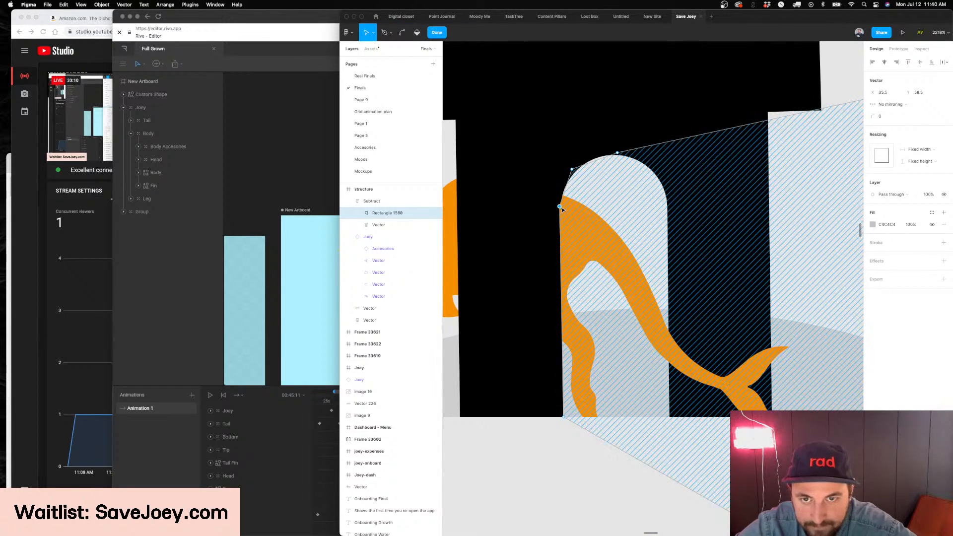
key(Escape)
key(Escape)
scroll(537, 247, down, 4)
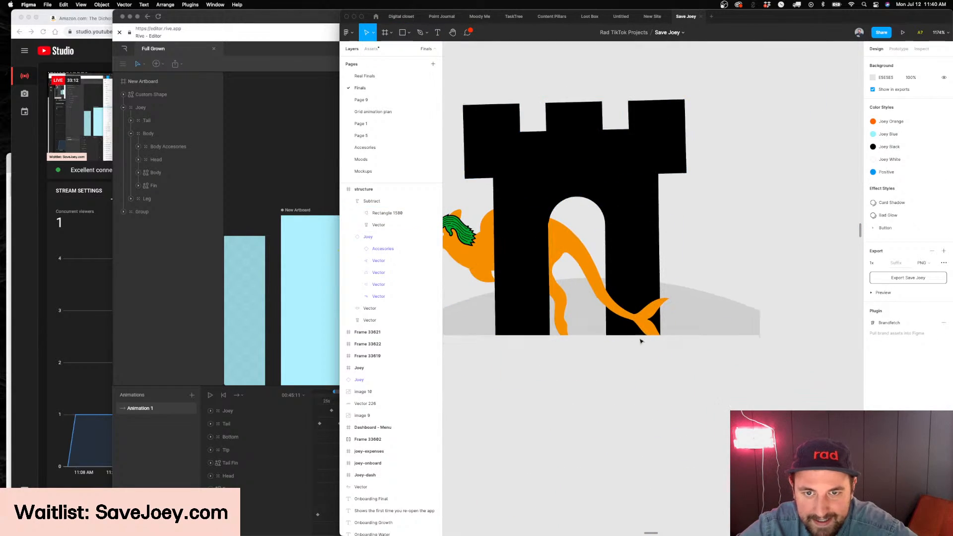
Try the Joey at about X 34, Y 53 with its head in the arch, undoing and redoing the move to compare
drag(472, 246, 644, 249)
key(super+z)
key(super+shift+z)
key(super+z)
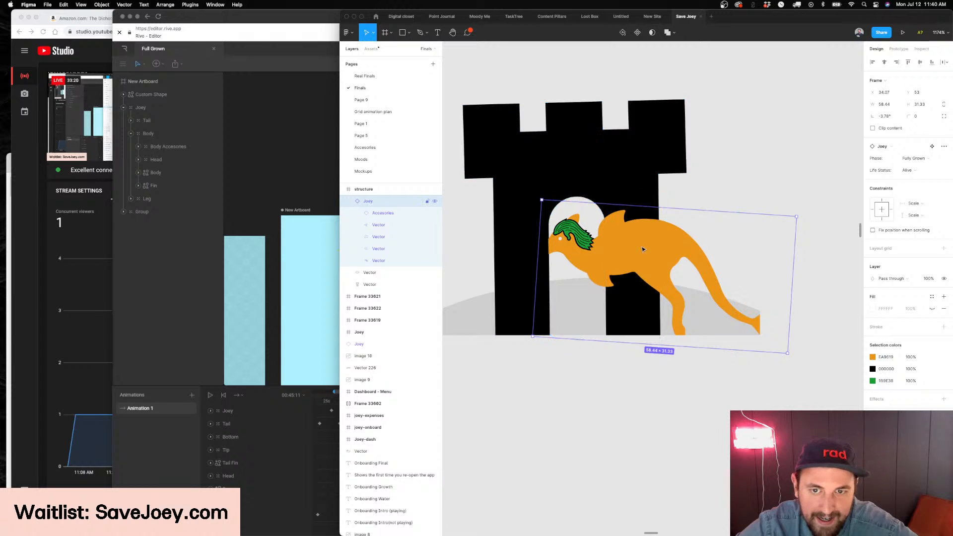
Move the cutout rectangle's outer corner inward to 48, 55.5 on the arch's right curve and its top point to 41.5, 52
scroll(565, 199, up, 3)
double_click(595, 193)
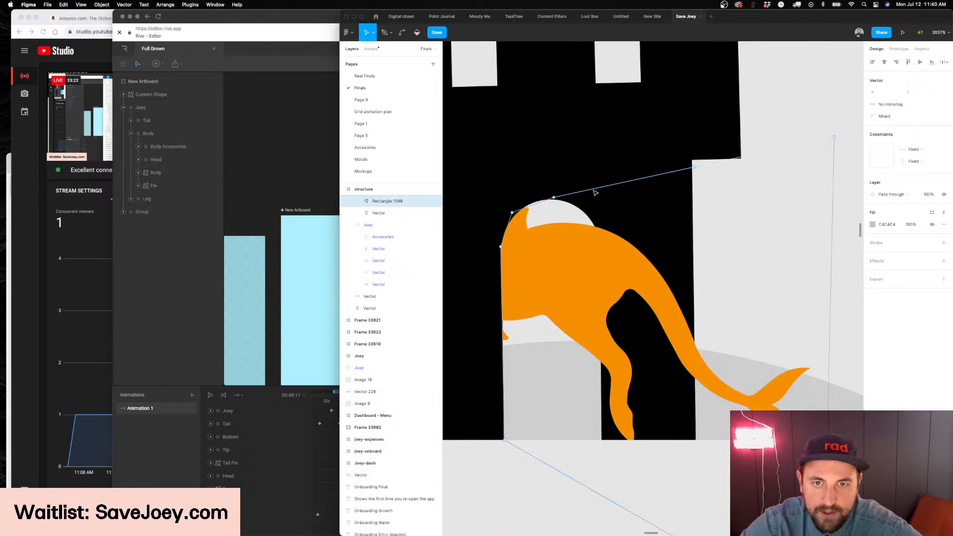
drag(804, 172, 709, 193)
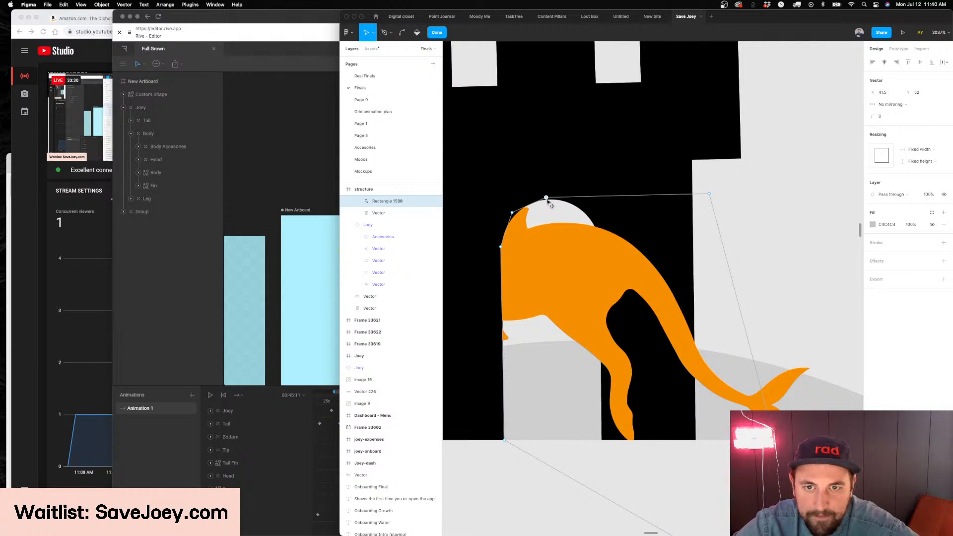
drag(710, 195, 597, 227)
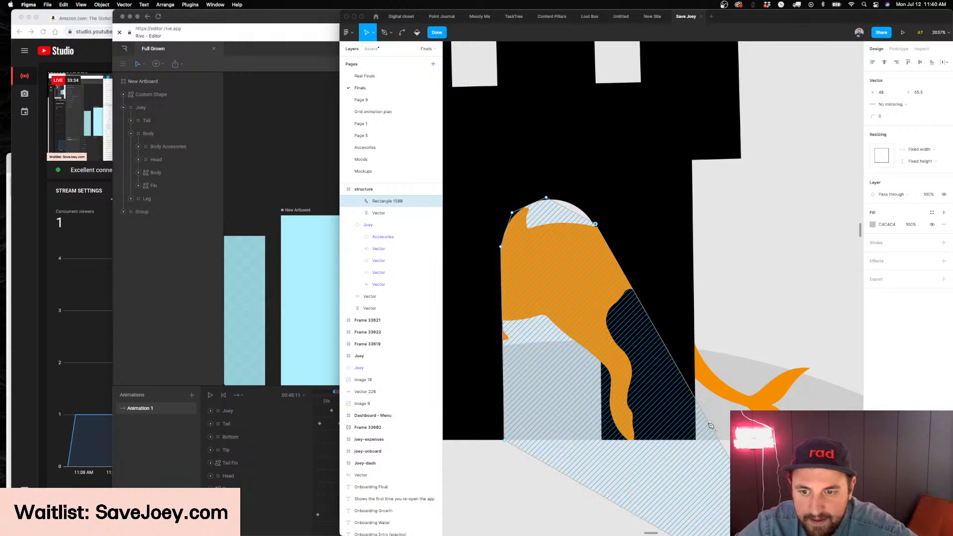
Raise the cutout's outer corner beside the castle's upper wall, place a point at 44.5, 52.5 on the arch's right curve, and finish editing
drag(698, 403, 718, 205)
mouse_move(596, 226)
mouse_down()
mouse_move(600, 271)
mouse_move(595, 227)
mouse_up()
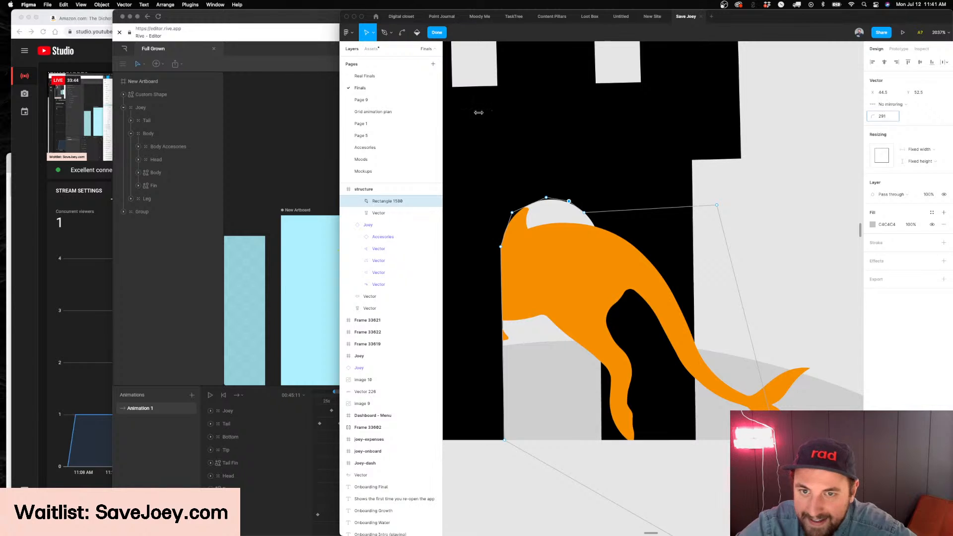
key(Escape)
Move the Joey to X 19.07, Y 47 so its body passes through the arch
scroll(643, 248, down, 5)
click(647, 254)
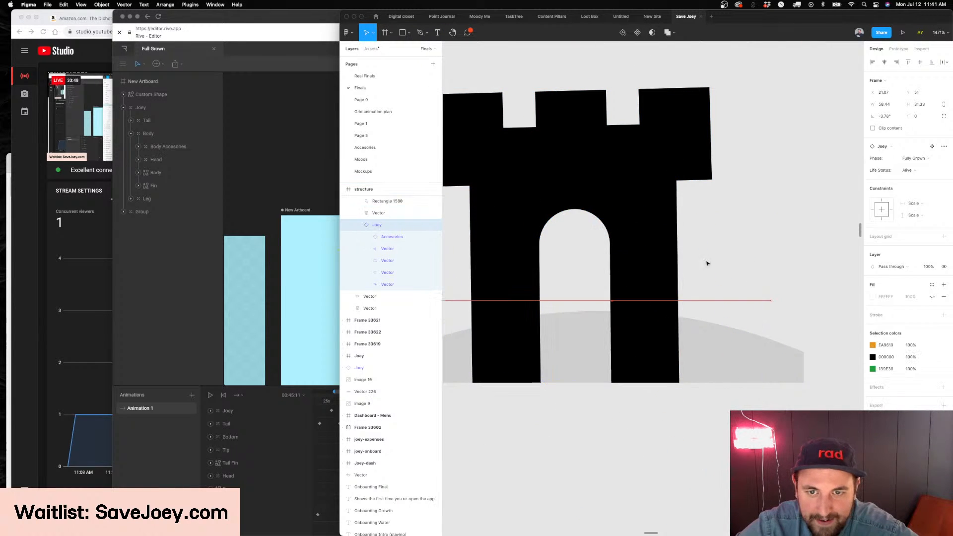
drag(438, 231, 400, 218)
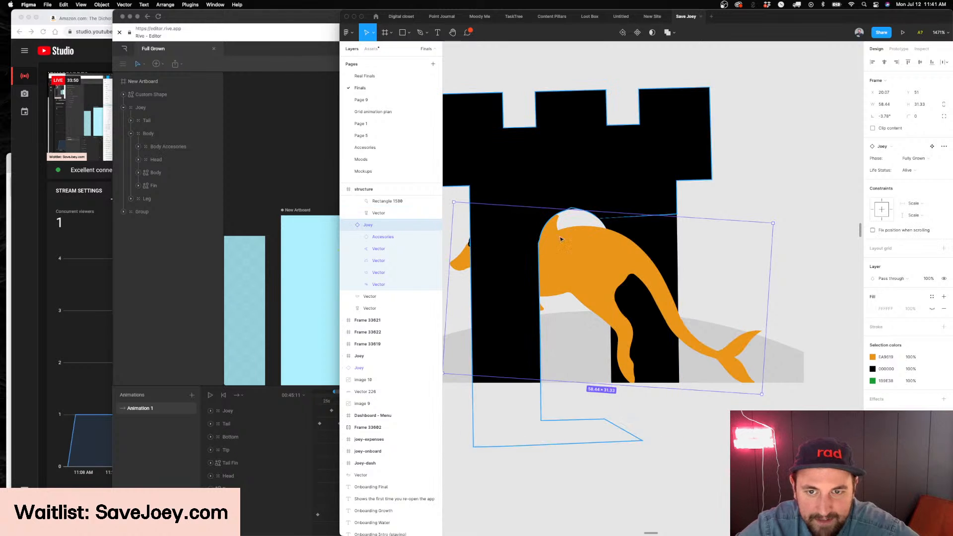
drag(611, 260, 598, 238)
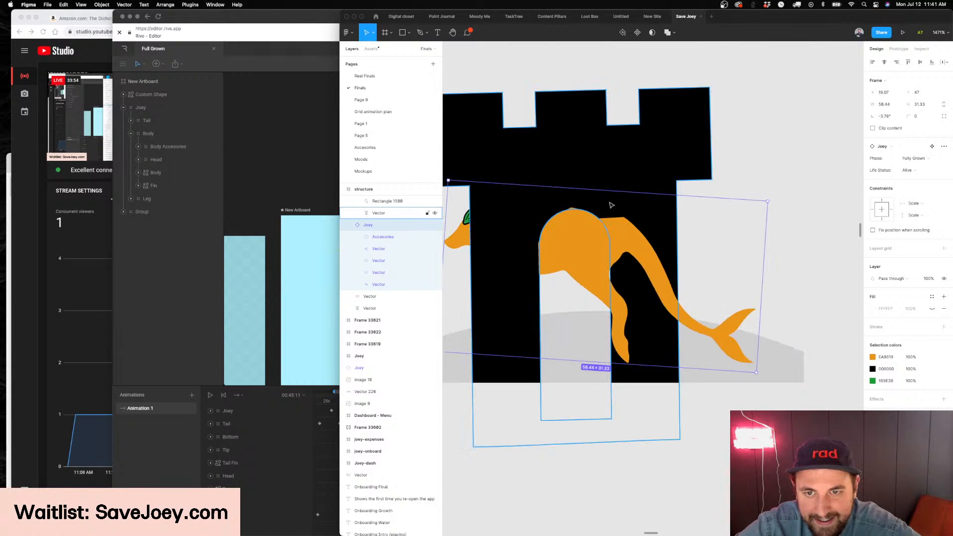
Move the cutout's outer corner to 67, 39.5 and its point above the arch's right curve to 48, 51.5, removing the spare point between
super+double_click(651, 217)
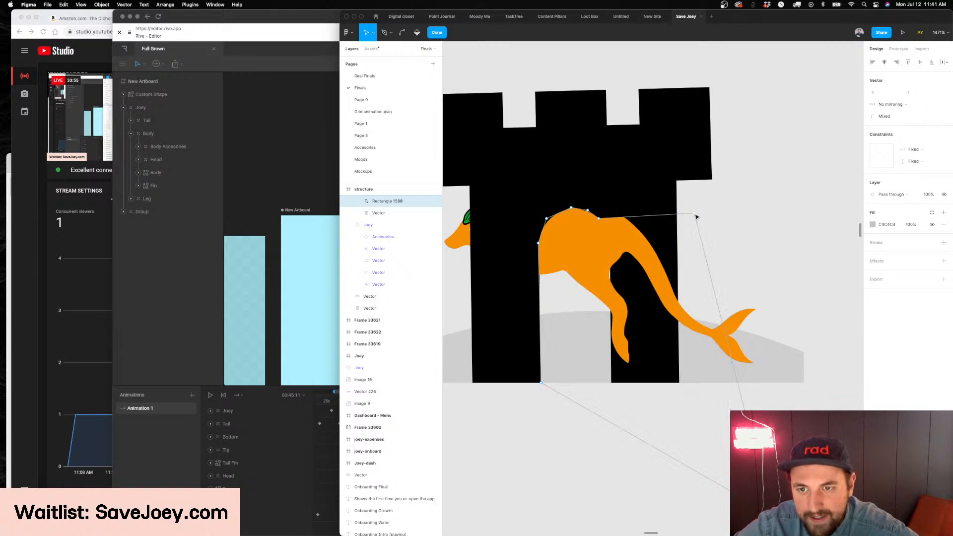
drag(676, 138, 711, 139)
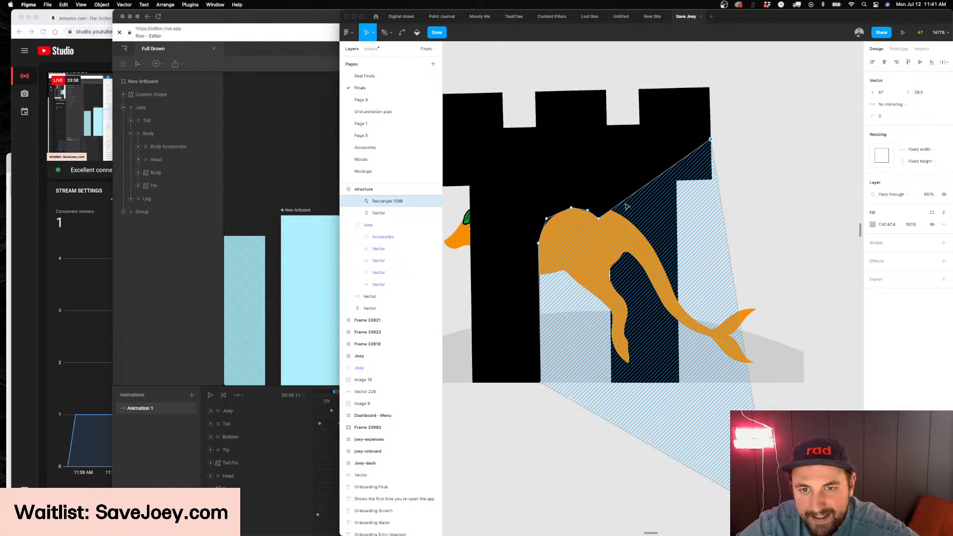
click(592, 214)
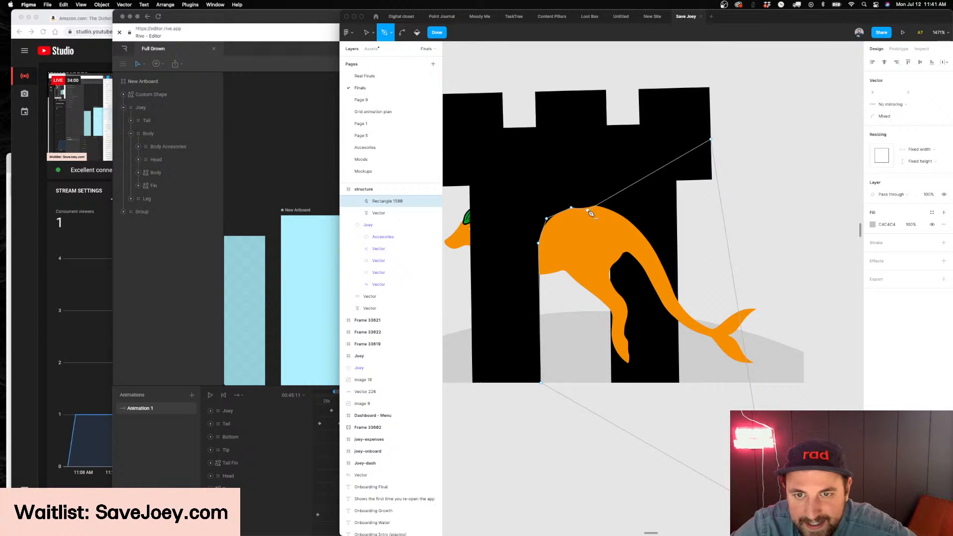
key(Escape)
key(Escape)
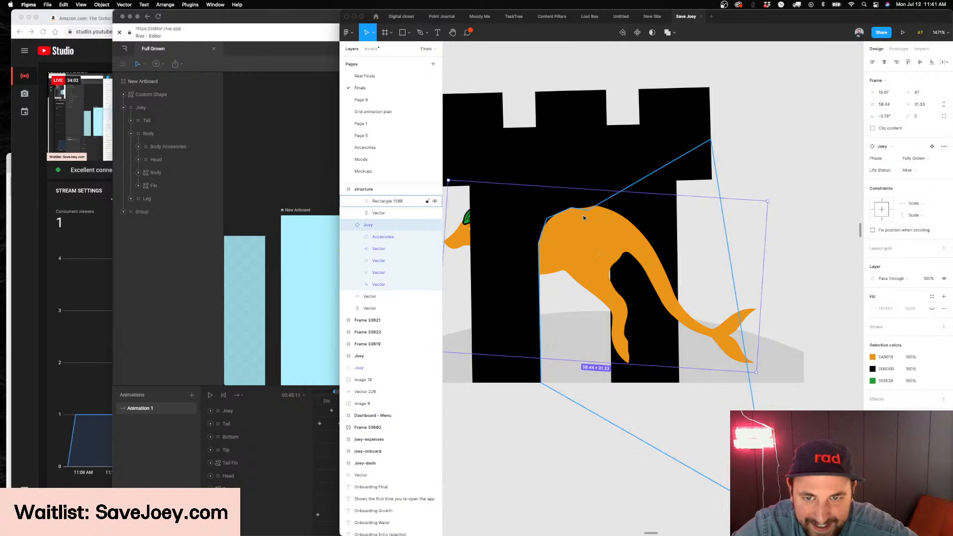
click(588, 217)
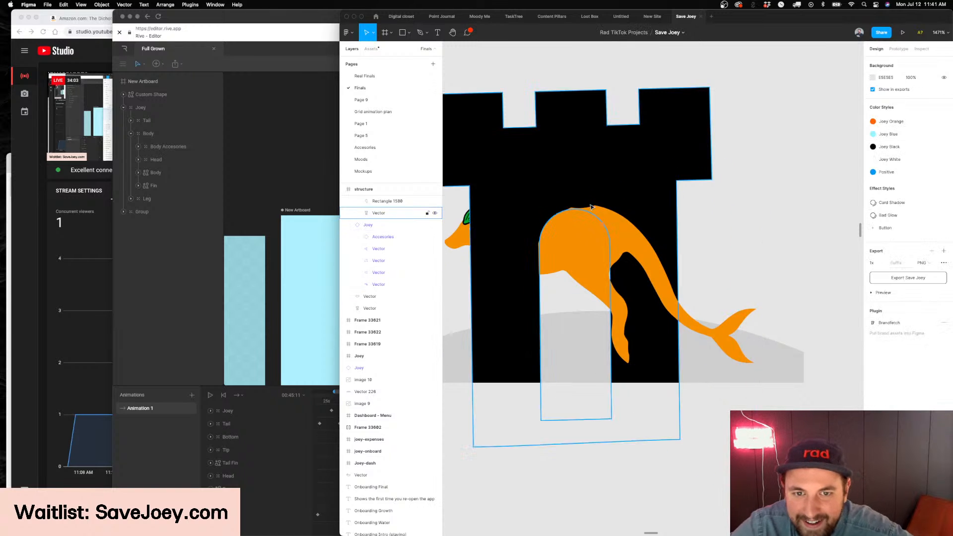
double_click(625, 197)
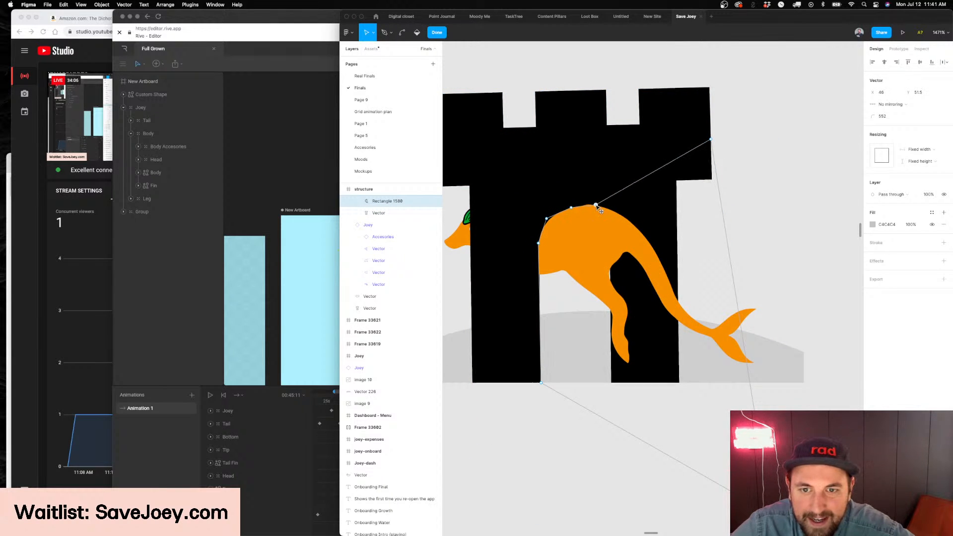
key(Escape)
Try the Joey at several places around the castle, such as X 23.07, Y 33 and X 31.07, Y 50, to check the cutout
click(559, 251)
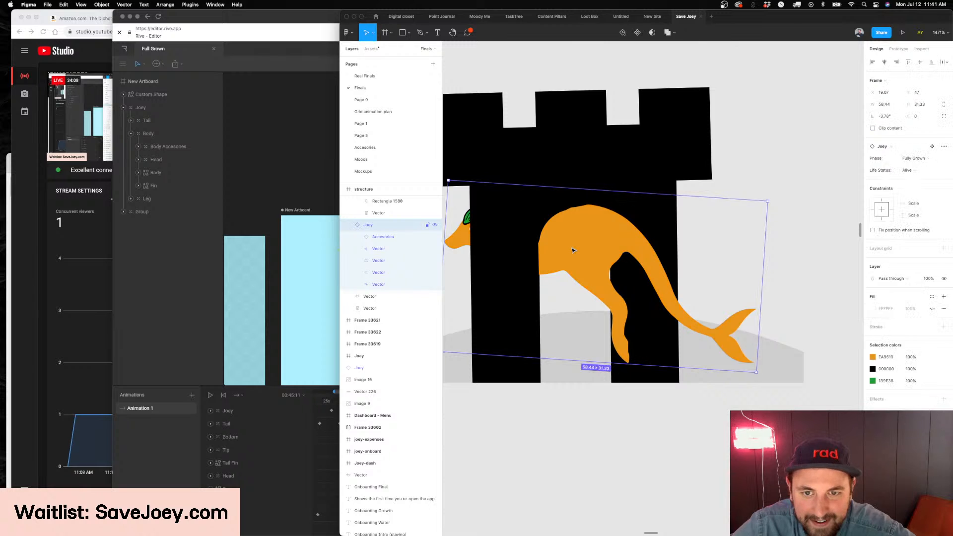
drag(606, 242, 723, 265)
scroll(701, 252, down, 5)
scroll(730, 263, up, 3)
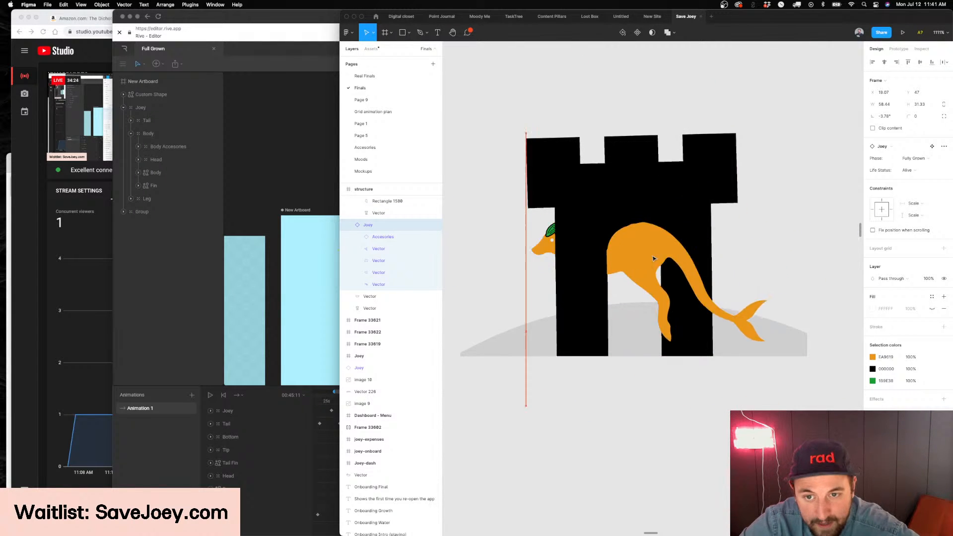
drag(614, 257, 657, 211)
drag(585, 205, 571, 200)
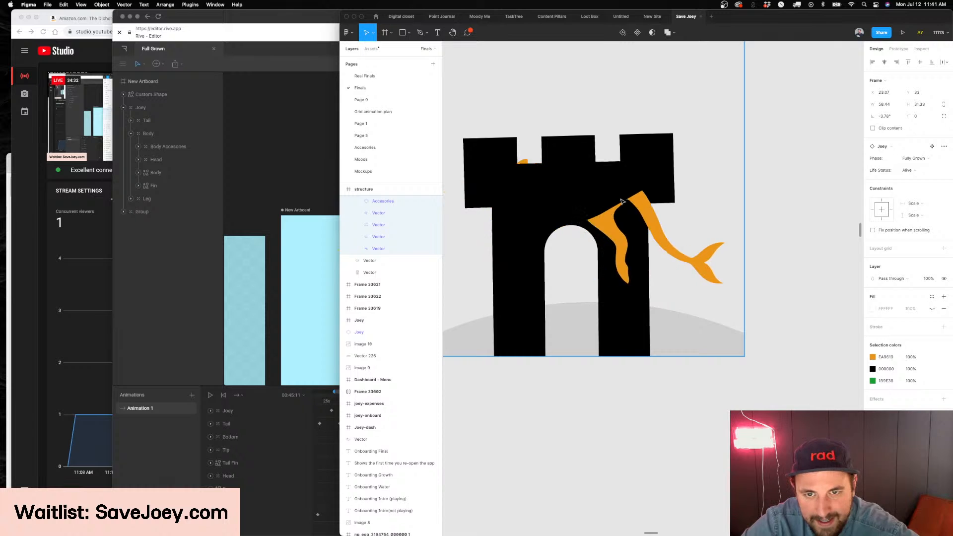
drag(627, 206, 645, 270)
scroll(648, 269, down, 3)
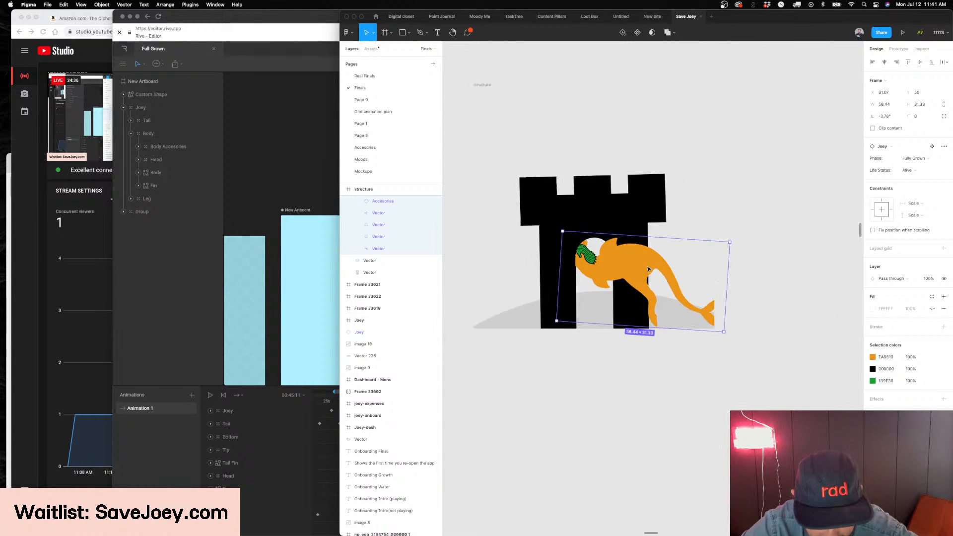
scroll(648, 269, right, 3)
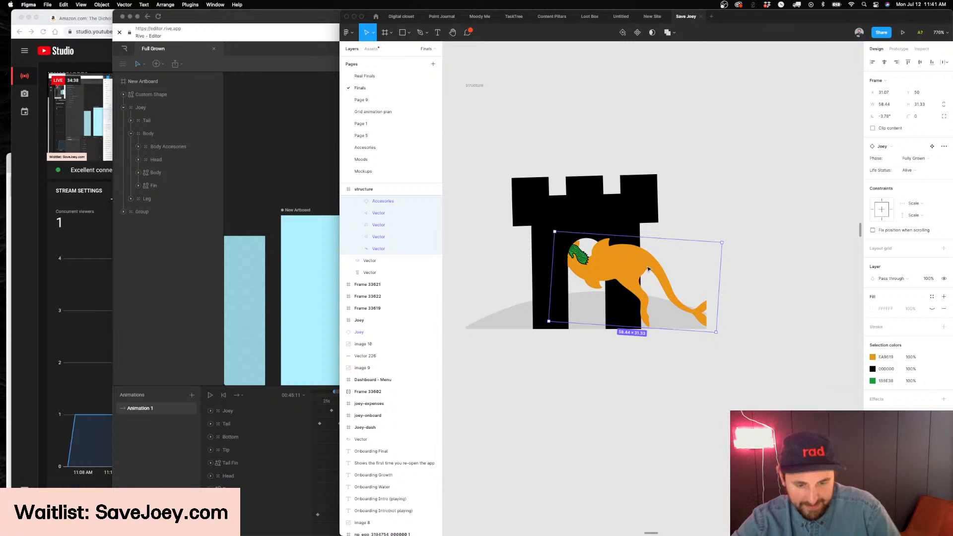
Try the Joey farther through the arch at X 14.07, Y 45 and back at X 32.07, Y 50
drag(648, 269, 583, 251)
scroll(600, 234, up, 5)
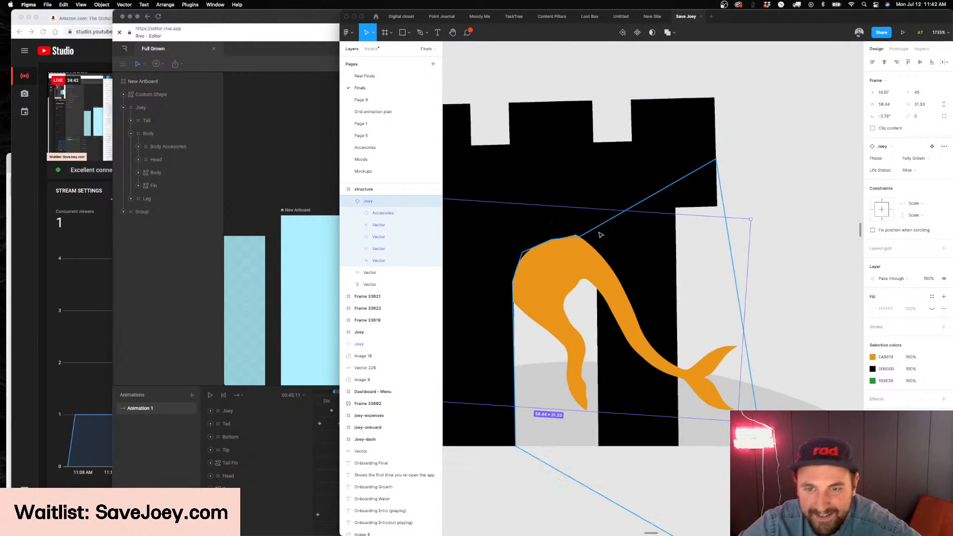
scroll(601, 235, down, 2)
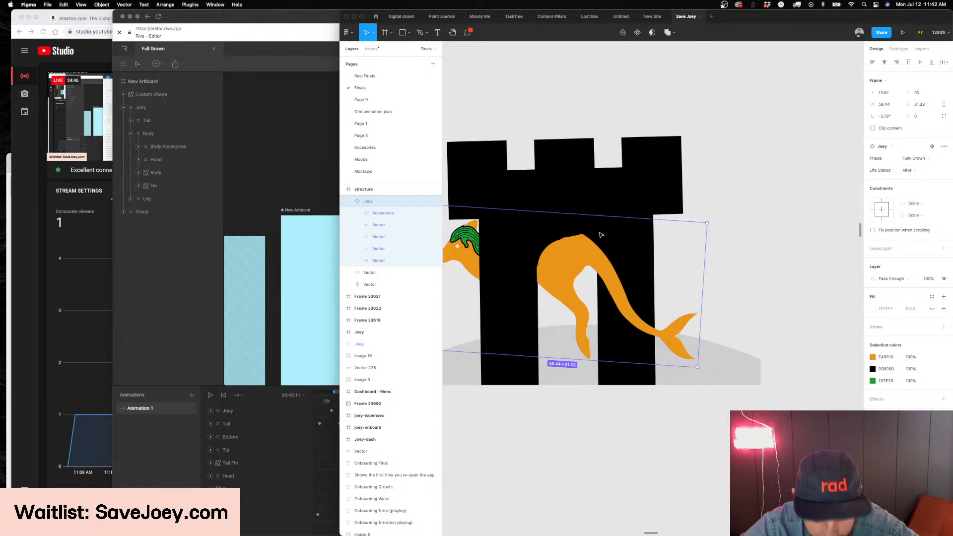
drag(582, 254, 605, 271)
scroll(645, 258, left, 3)
scroll(646, 258, down, 2)
scroll(678, 264, right, 1)
scroll(679, 264, right, 2)
scroll(605, 272, left, 3)
scroll(604, 272, down, 2)
Switch to Rive and scrub the timeline around the last keyframes to 00:46:53
click(287, 271)
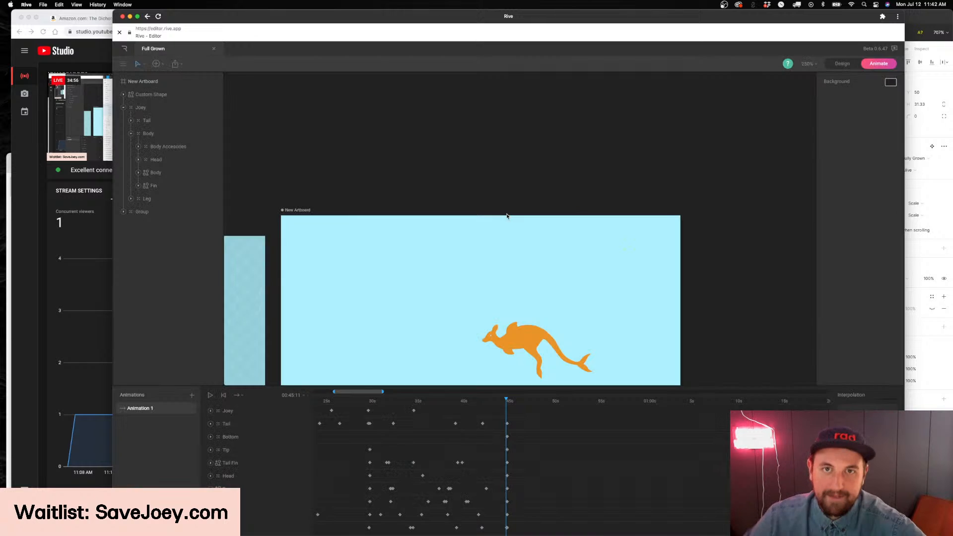
scroll(502, 238, down, 6)
scroll(506, 236, left, 2)
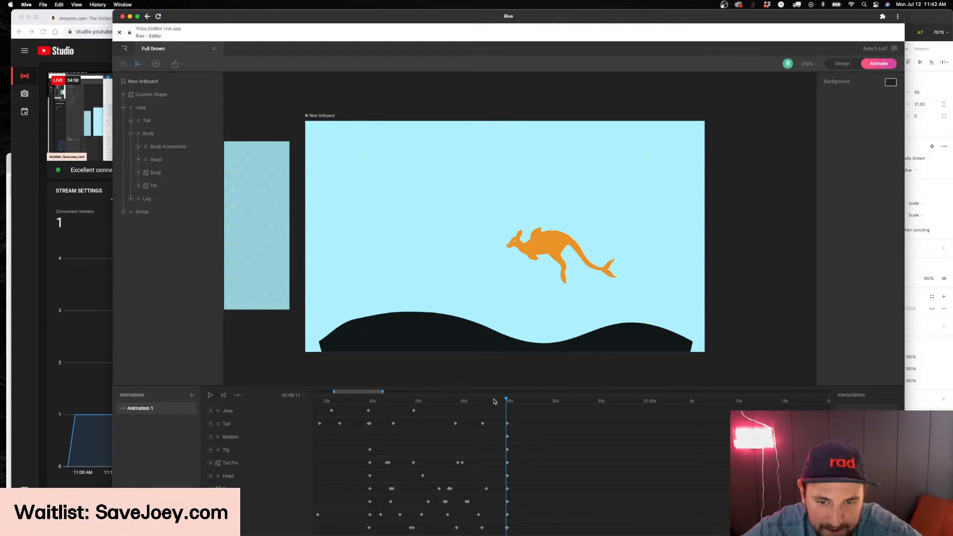
drag(441, 404, 535, 405)
drag(610, 407, 522, 401)
Switch back to Figma and place the Joey at X 25.07, Y 51 with its head entering the arch
key(super+Tab)
key(super+Tab)
key(super+Tab)
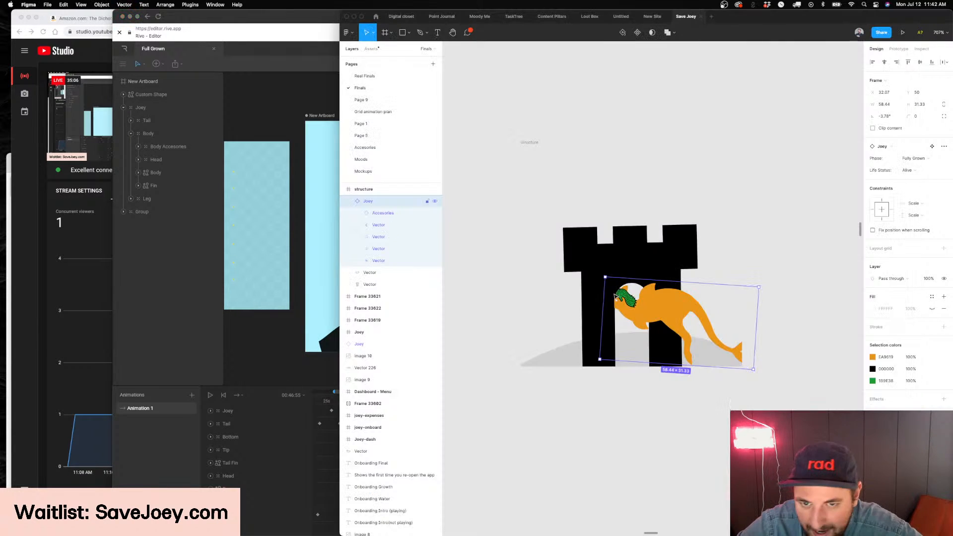
drag(668, 317, 618, 314)
scroll(618, 315, right, 1)
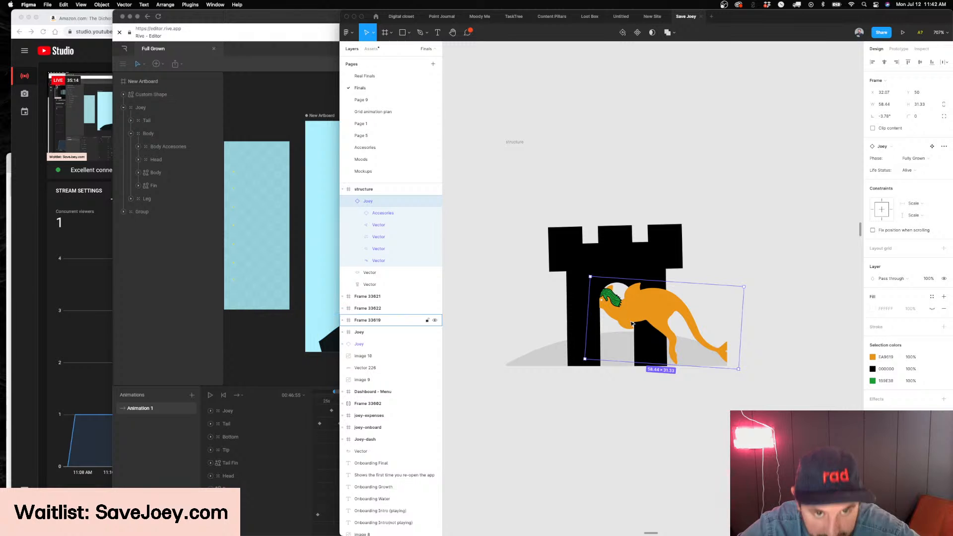
drag(670, 316, 703, 319)
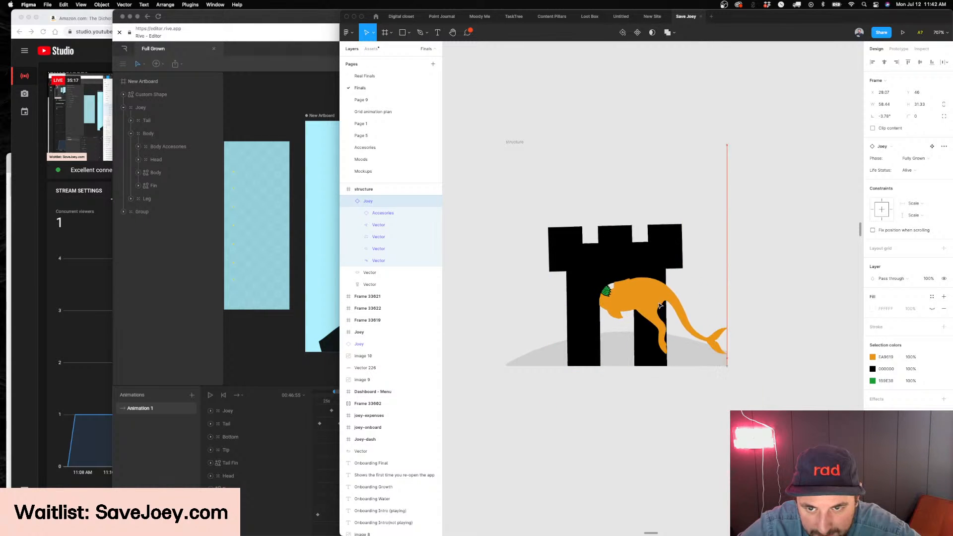
mouse_move(630, 305)
mouse_down()
mouse_move(601, 305)
mouse_move(689, 314)
mouse_move(602, 311)
mouse_move(664, 319)
mouse_move(641, 316)
mouse_up()
scroll(672, 322, up, 5)
click(313, 331)
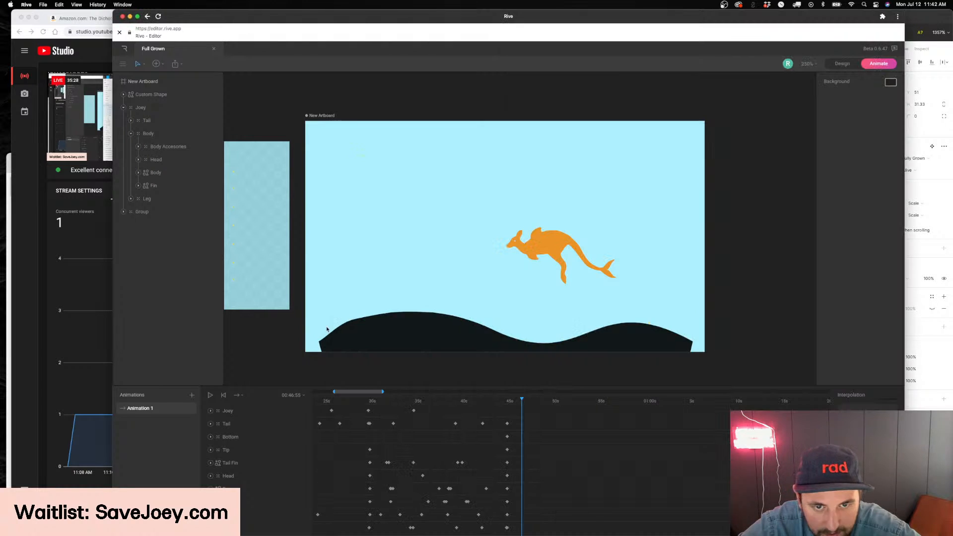
click(922, 383)
scroll(627, 325, down, 3)
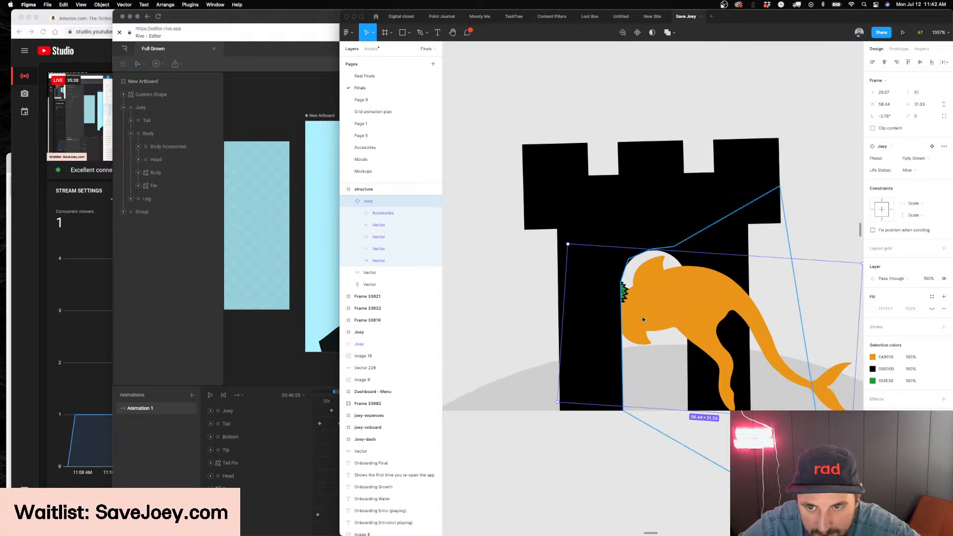
Switch to Rive and try placing the Joey on the hill at 121.1, 197.2 at 00:54:44 on the timeline
key(super+Tab)
click(540, 253)
drag(519, 402, 595, 407)
scroll(555, 248, down, 1)
drag(546, 236, 475, 247)
key(super+z)
drag(543, 232, 395, 284)
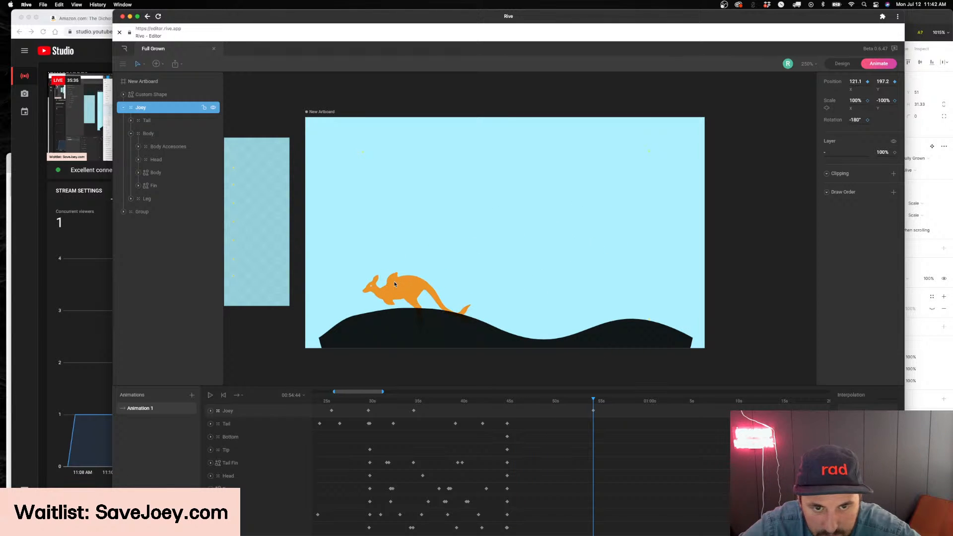
Try the Custom Shape hill below the Joey in the layer order, preview it, and undo the reordering and the Joey's new position
scroll(397, 288, up, 3)
click(147, 96)
drag(148, 95, 149, 199)
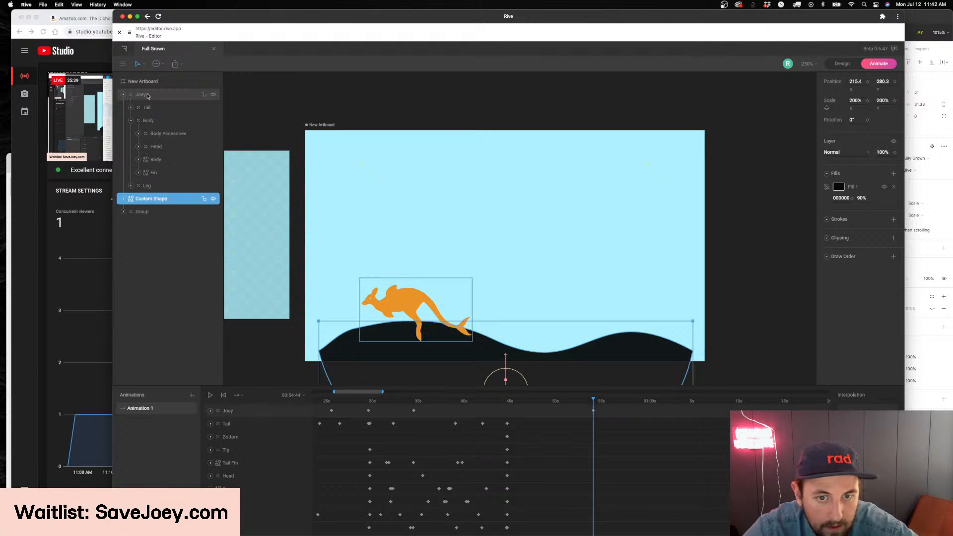
scroll(626, 302, down, 2)
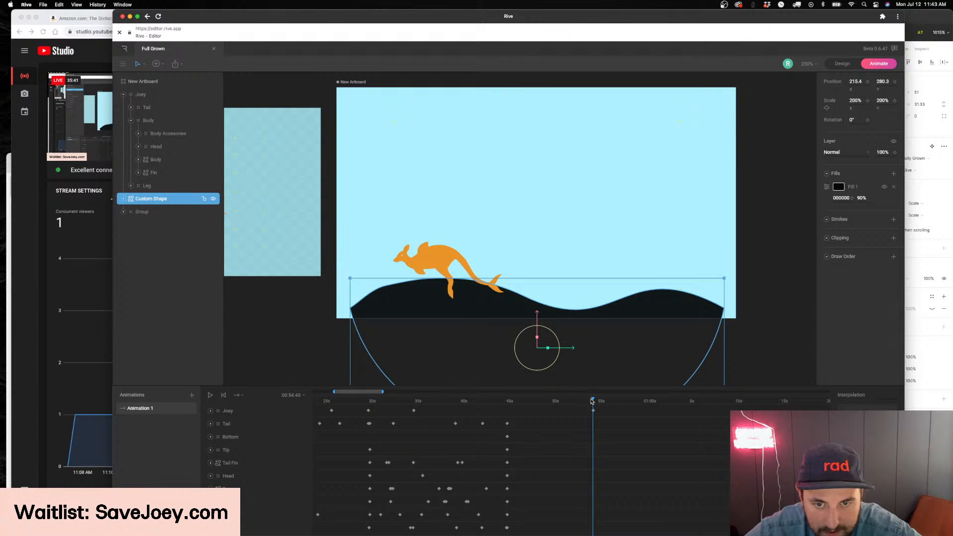
key(space)
key(space)
key(ctrl+z)
Keyframe the Joey's current X and Y position at about 45 seconds, and place it on the hill at 126.2, 194.1 at 00:55:08
click(527, 408)
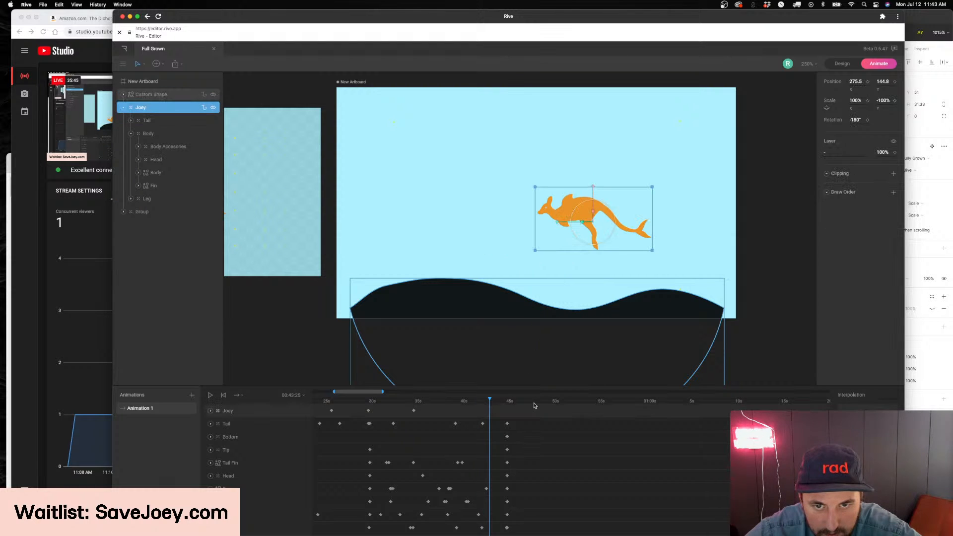
drag(489, 405, 506, 402)
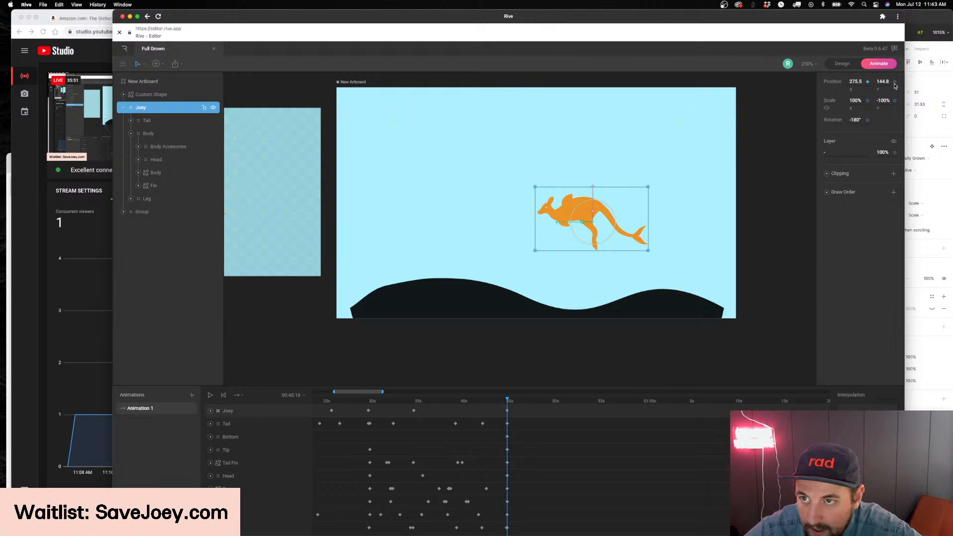
click(594, 405)
drag(584, 191, 416, 257)
drag(452, 230, 452, 239)
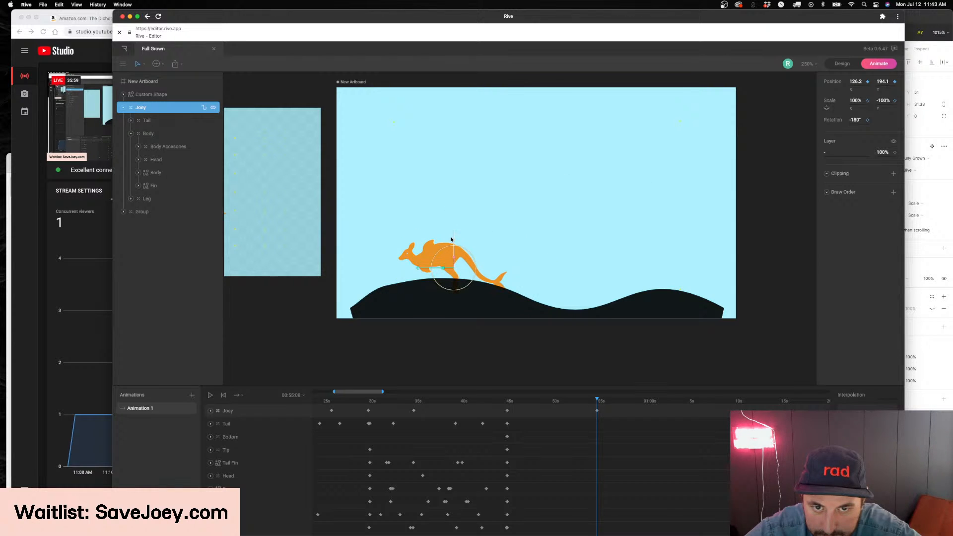
Move the Custom Shape hill below the Joey in Design mode's layer order, and play back the Joey's descent in Animate mode
key(Tab)
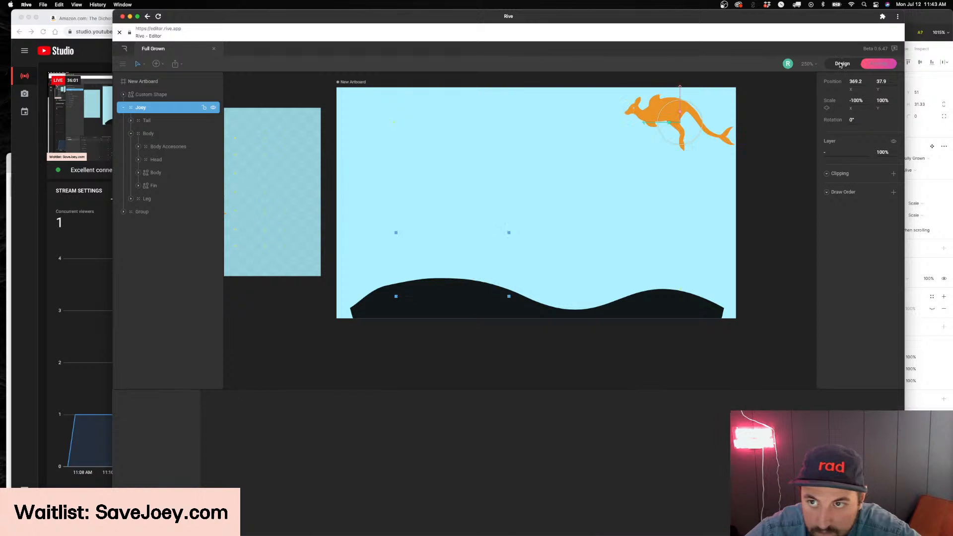
drag(152, 94, 151, 205)
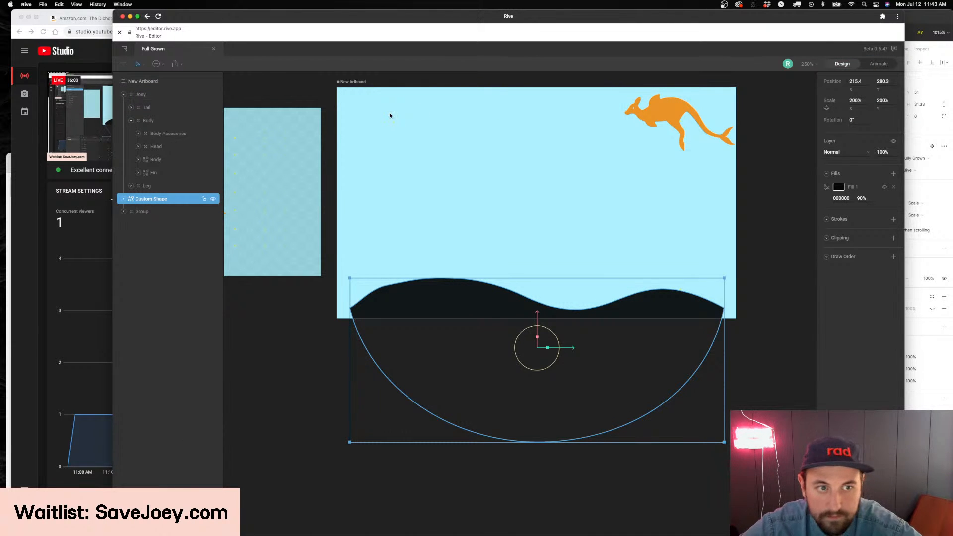
key(Tab)
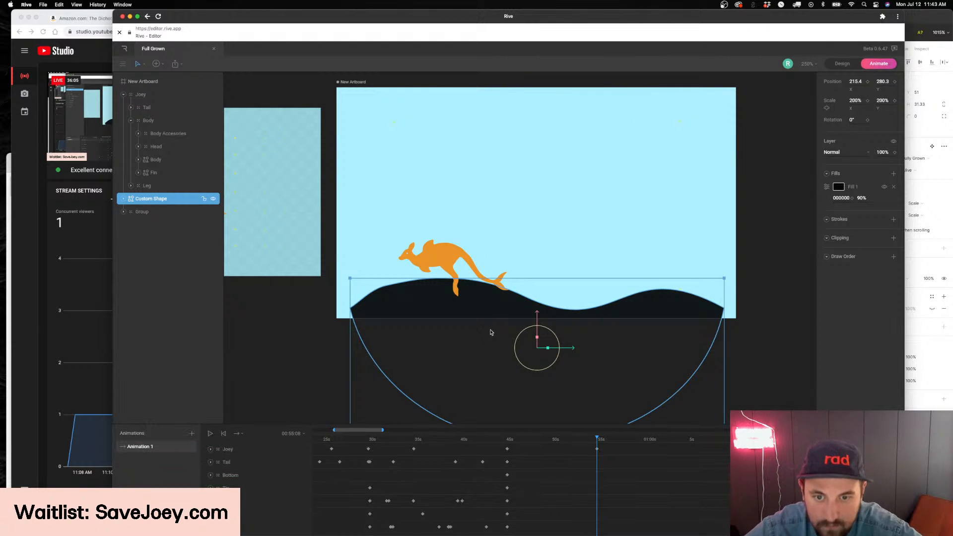
drag(585, 444, 498, 440)
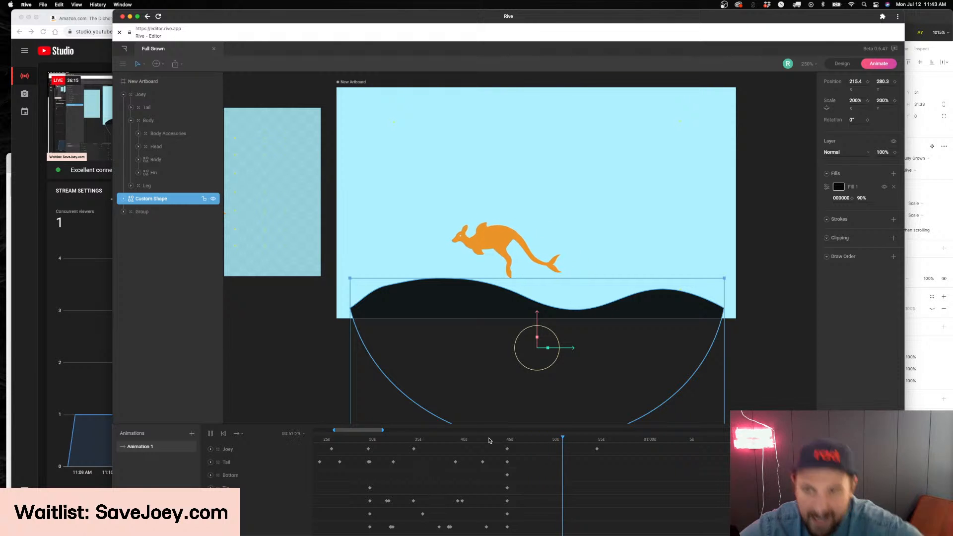
Switch to Figma and look through the column of structure variants from the castle down past the hot tub
key(super+Tab)
scroll(748, 362, down, 10)
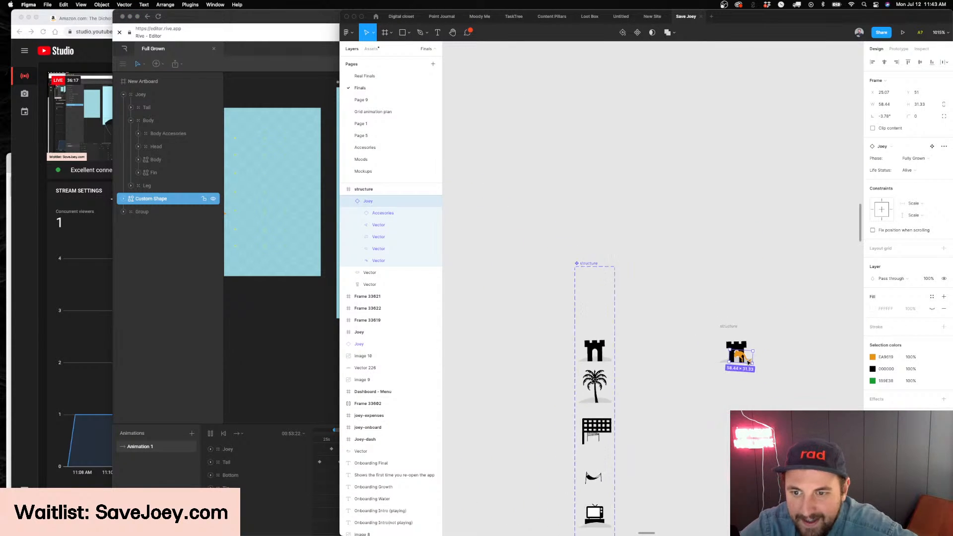
scroll(660, 351, down, 3)
scroll(633, 236, up, 10)
scroll(633, 235, down, 7)
scroll(645, 268, down, 3)
scroll(645, 318, up, 8)
scroll(616, 329, up, 3)
scroll(587, 307, down, 10)
scroll(596, 318, down, 4)
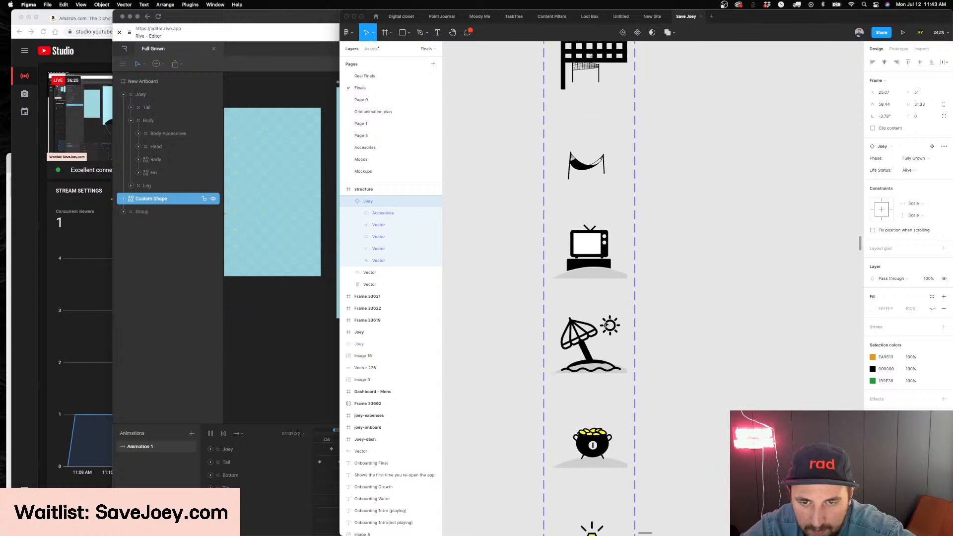
scroll(606, 325, down, 10)
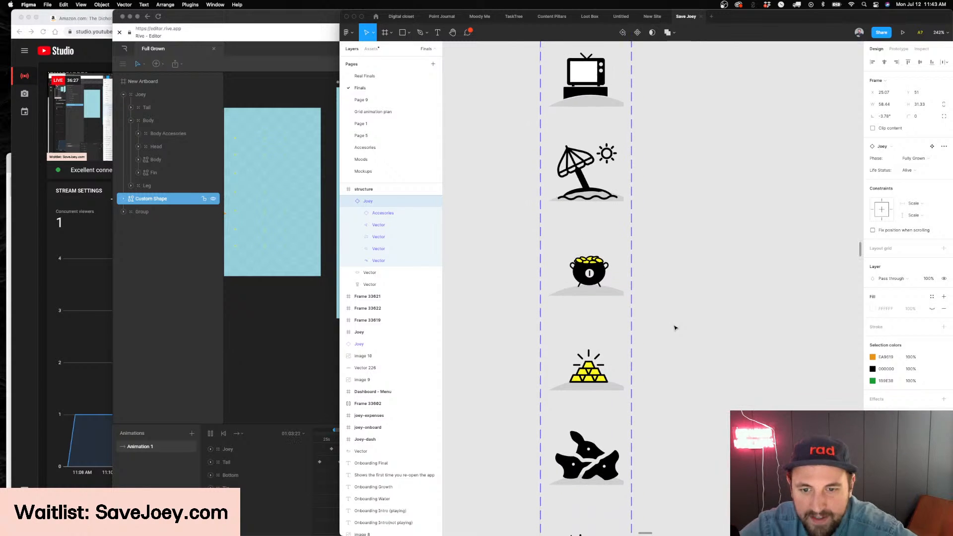
scroll(588, 348, up, 5)
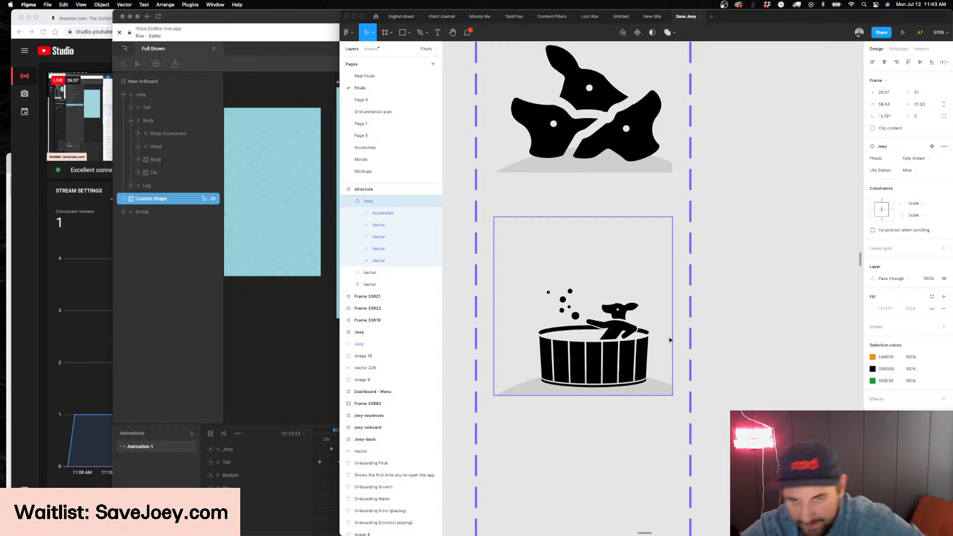
scroll(670, 340, right, 5)
scroll(670, 340, left, 5)
scroll(670, 340, down, 5)
scroll(670, 340, down, 1)
scroll(669, 340, up, 3)
scroll(628, 353, down, 2)
scroll(596, 328, up, 5)
scroll(570, 318, down, 1)
scroll(570, 319, up, 2)
Copy the Pool variant from the structure set and place it beside the castle holding the Joey, lined up with it
click(566, 316)
scroll(596, 313, down, 5)
click(620, 307)
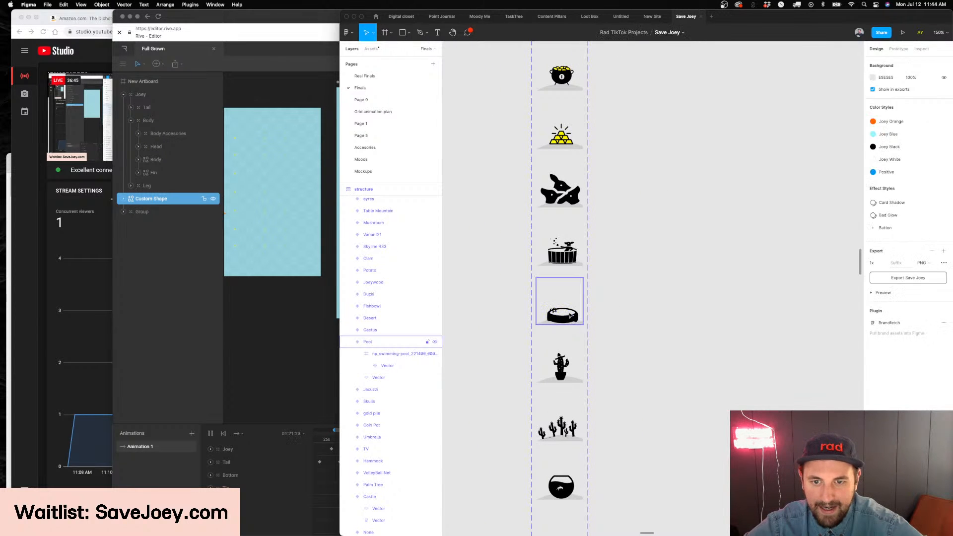
click(570, 316)
scroll(571, 315, up, 13)
scroll(571, 316, right, 5)
scroll(571, 315, left, 3)
scroll(586, 298, up, 5)
key(ctrl+v)
drag(678, 282, 700, 258)
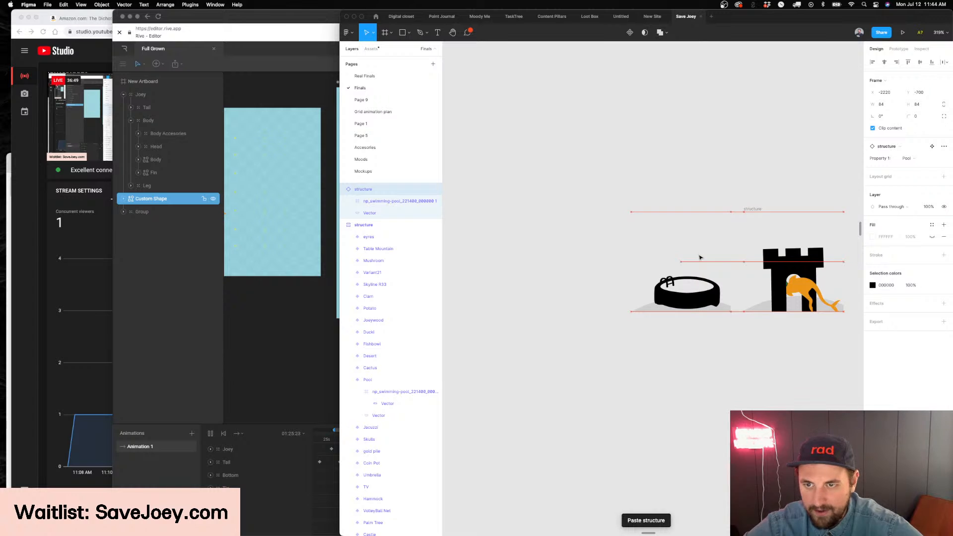
Try moving the Joey from the castle over to the pool, and undo the move
scroll(702, 278, up, 3)
scroll(704, 288, right, 2)
drag(800, 298, 640, 294)
key(super+z)
key(super+z)
mouse_move(795, 300)
mouse_down()
mouse_move(571, 301)
mouse_move(785, 303)
mouse_up()
scroll(595, 315, right, 2)
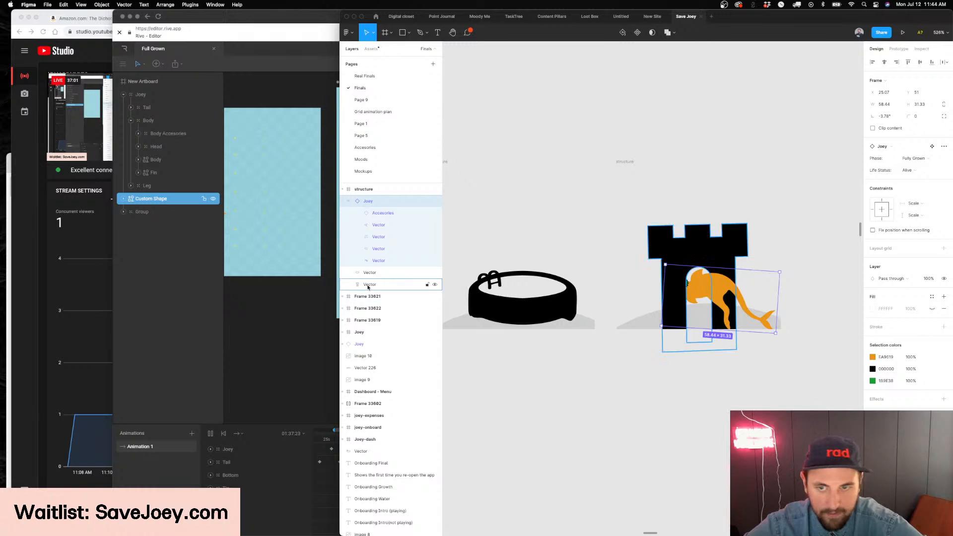
Switch to Rive and lower the Joey on the hill to Y 197.4 at its final position keyframe near 55 seconds
click(306, 287)
click(521, 249)
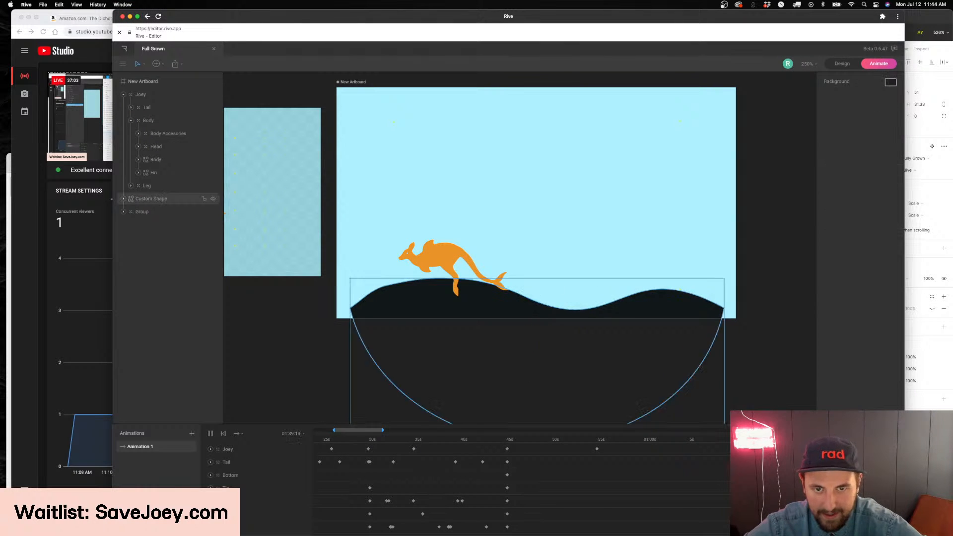
click(924, 258)
click(305, 297)
click(446, 260)
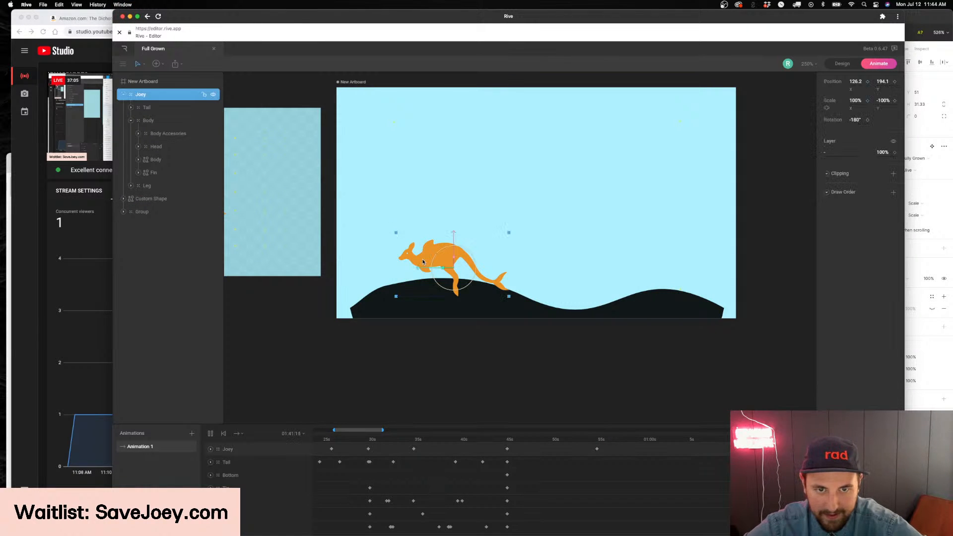
click(607, 439)
drag(607, 439, 601, 440)
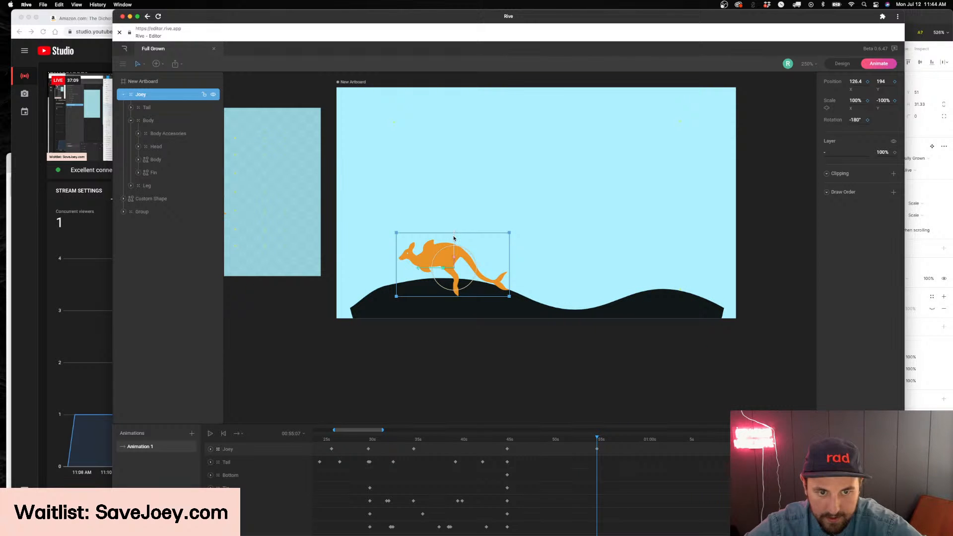
drag(453, 239, 454, 242)
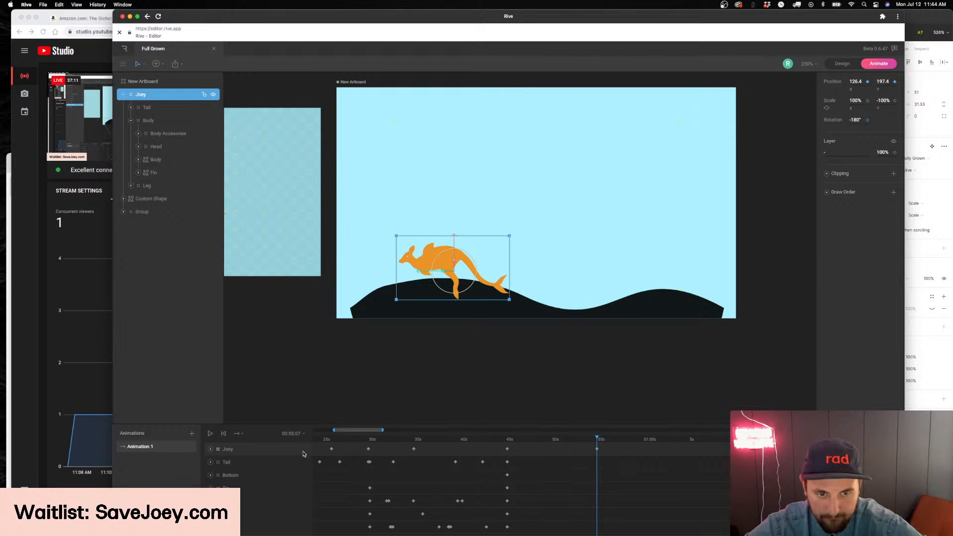
Expand the Joey's animation tracks and scrub through its descent between about 45 and 55 seconds
click(214, 450)
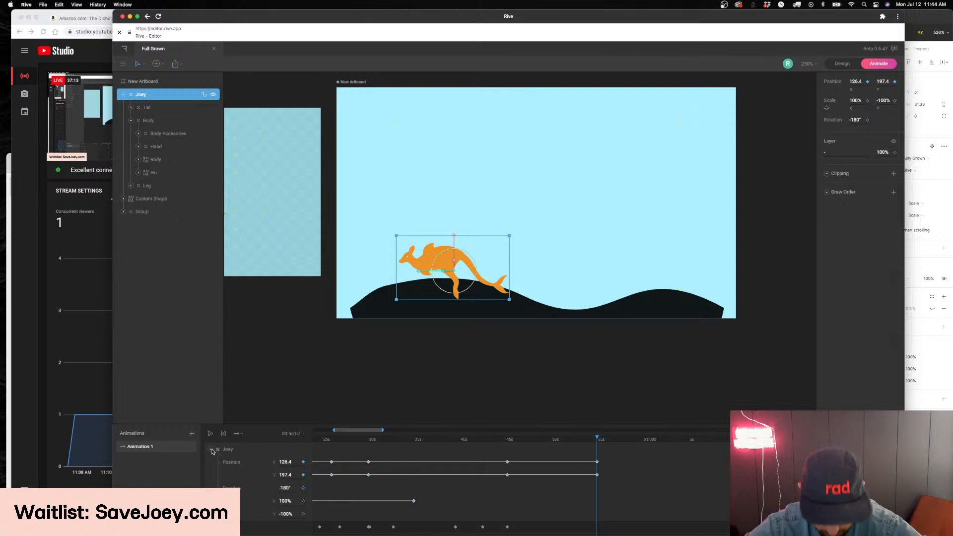
drag(382, 430, 362, 432)
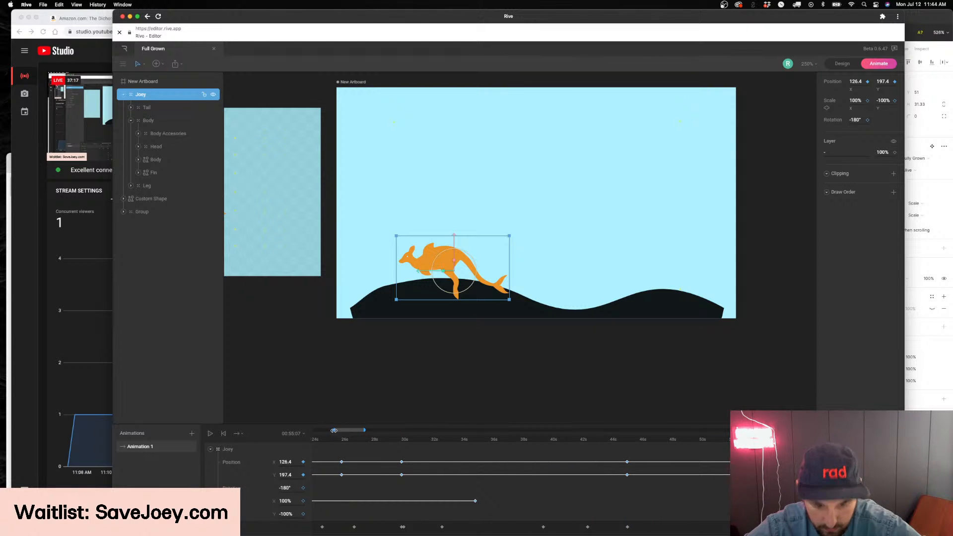
drag(349, 430, 360, 432)
drag(629, 439, 625, 491)
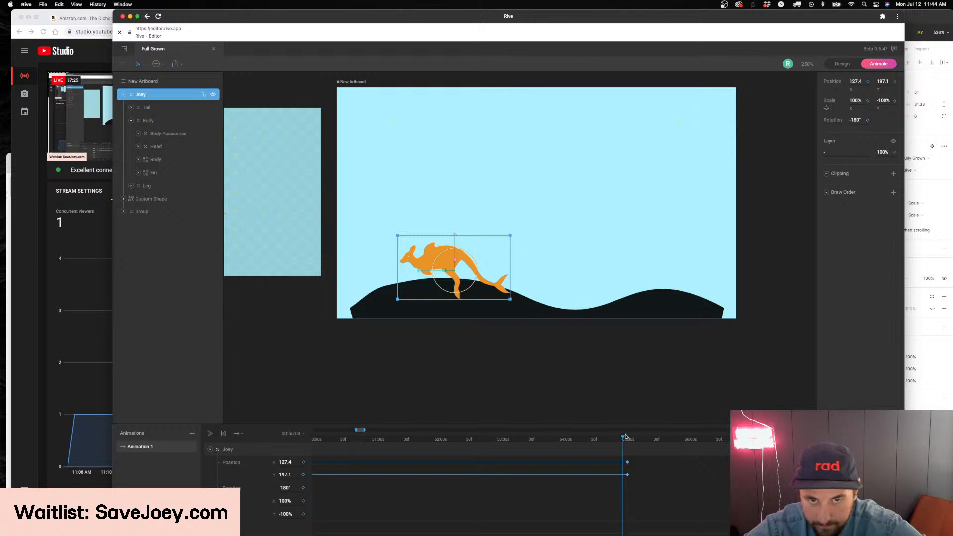
drag(624, 439, 346, 431)
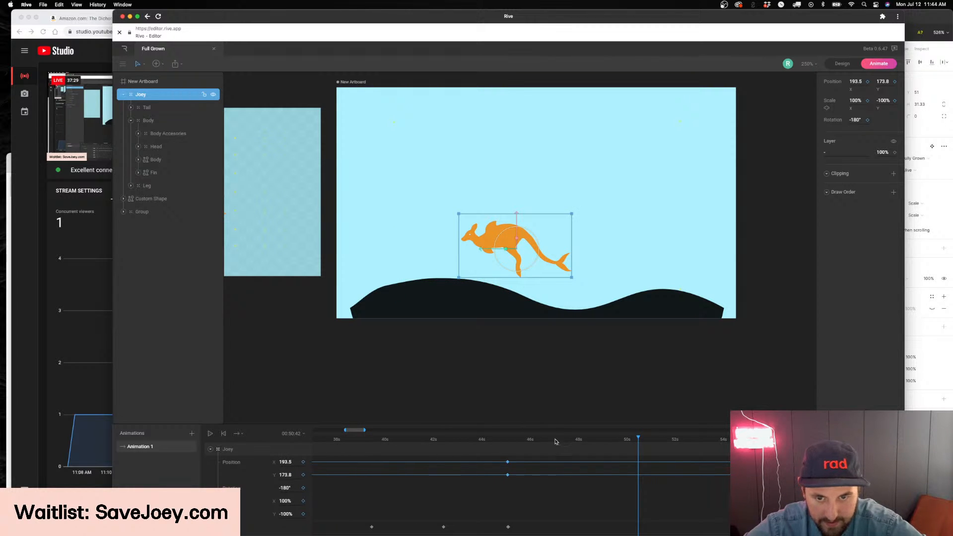
drag(561, 444, 482, 444)
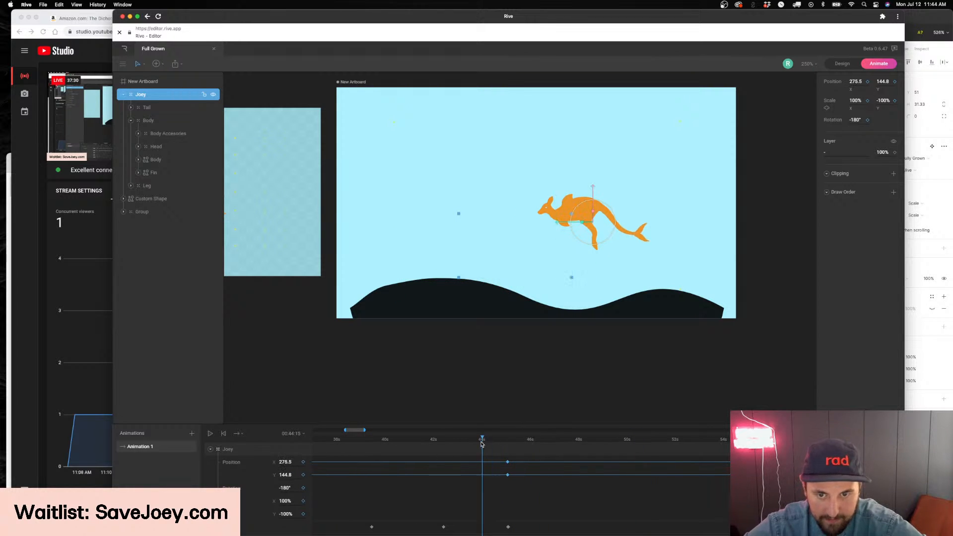
Move the Joey's final X and Y position keyframes earlier to about 50.4 seconds, and scrub the faster descent
click(534, 442)
drag(534, 442, 529, 445)
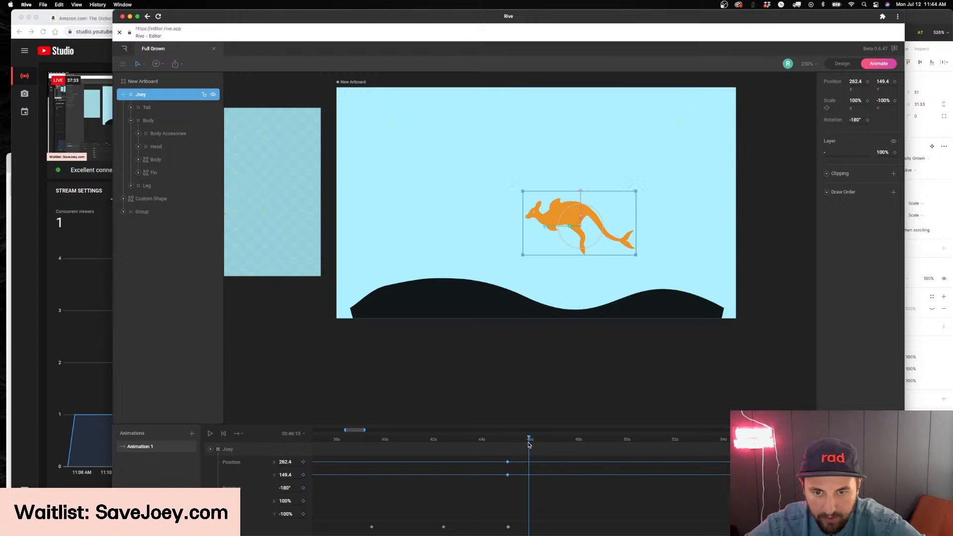
drag(730, 450, 637, 473)
key(super+z)
key(super+z)
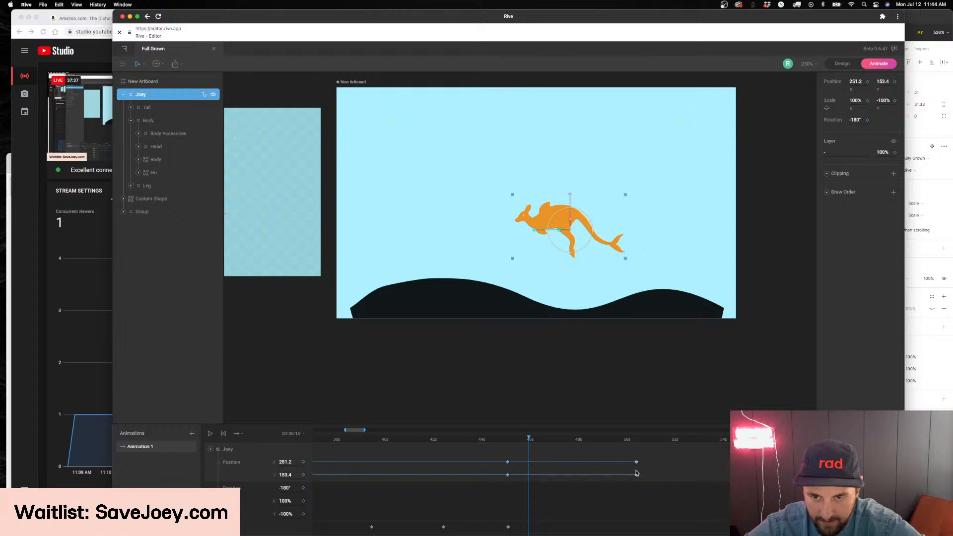
drag(530, 441, 560, 441)
click(518, 441)
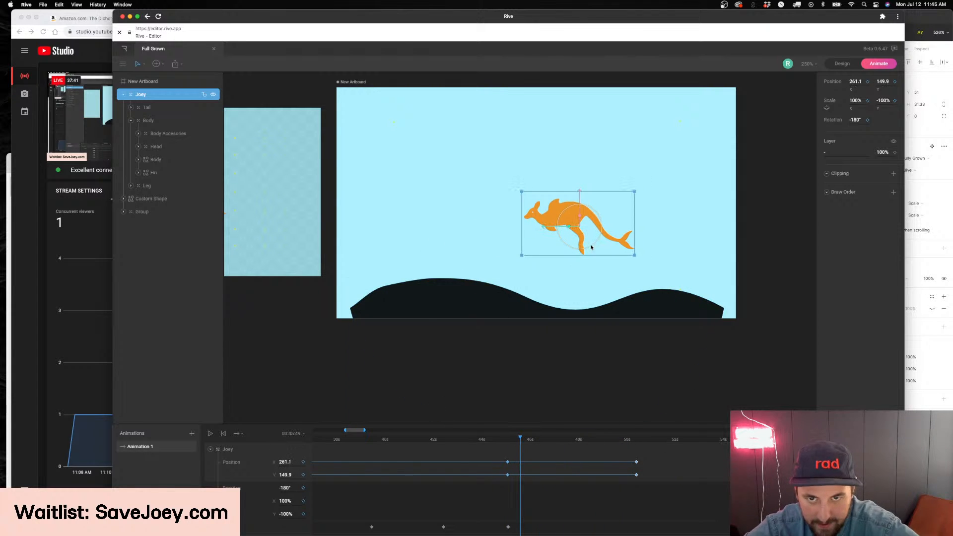
Try keyframing the Joey at 280.3, 143.6 just after 45 seconds, and delete that trial keyframe
click(512, 442)
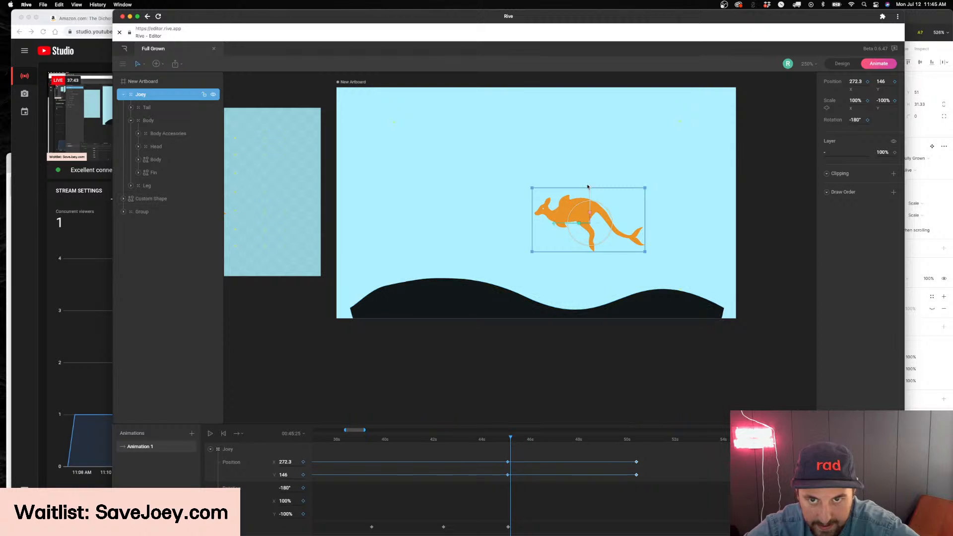
drag(564, 232, 563, 235)
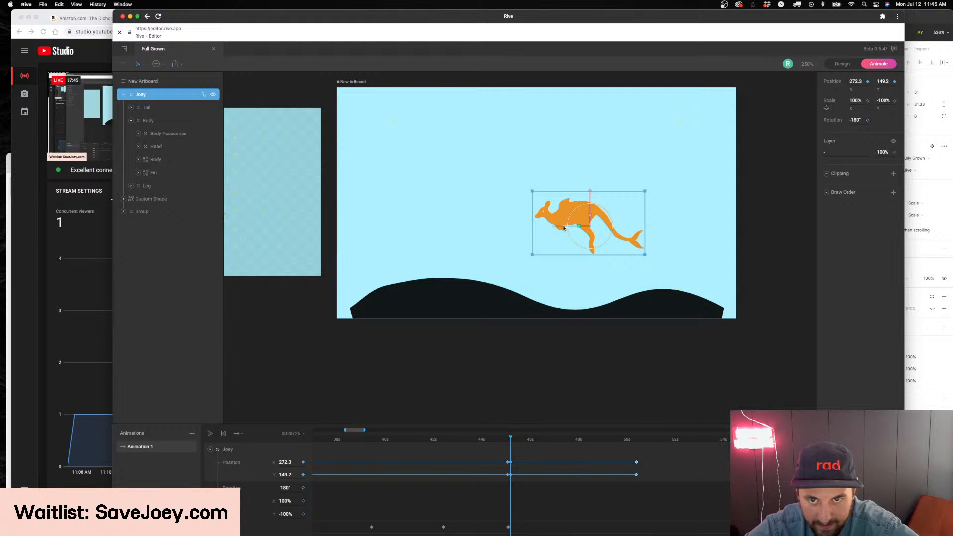
click(505, 440)
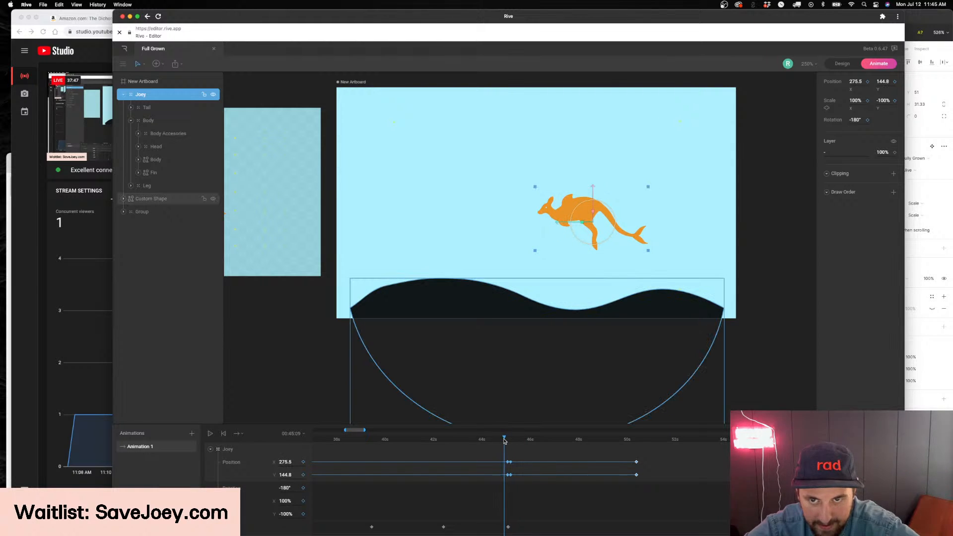
click(510, 441)
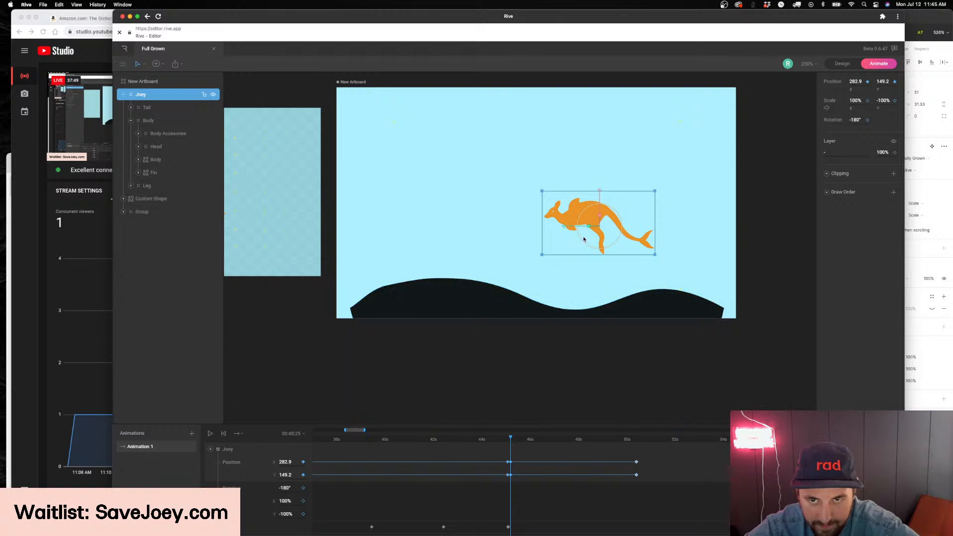
drag(600, 197, 601, 191)
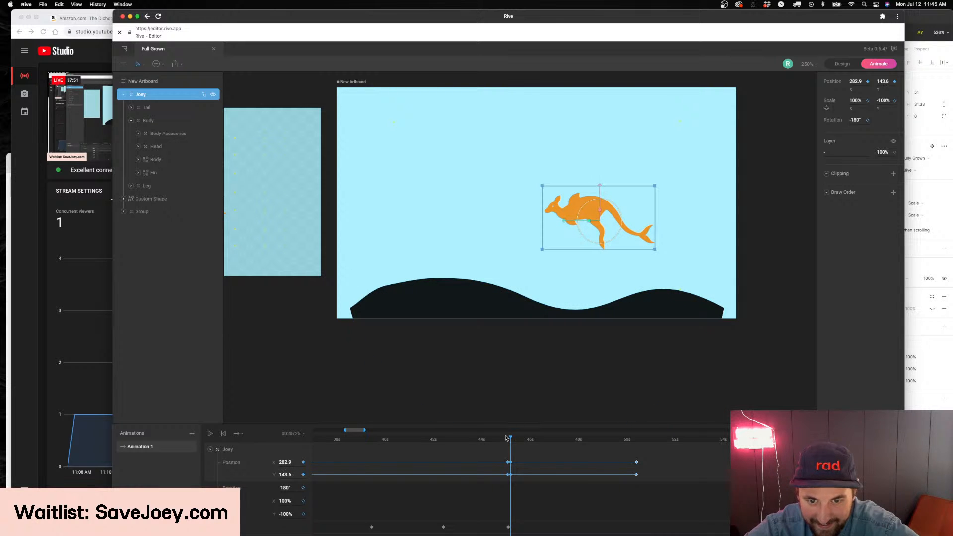
drag(573, 221, 570, 222)
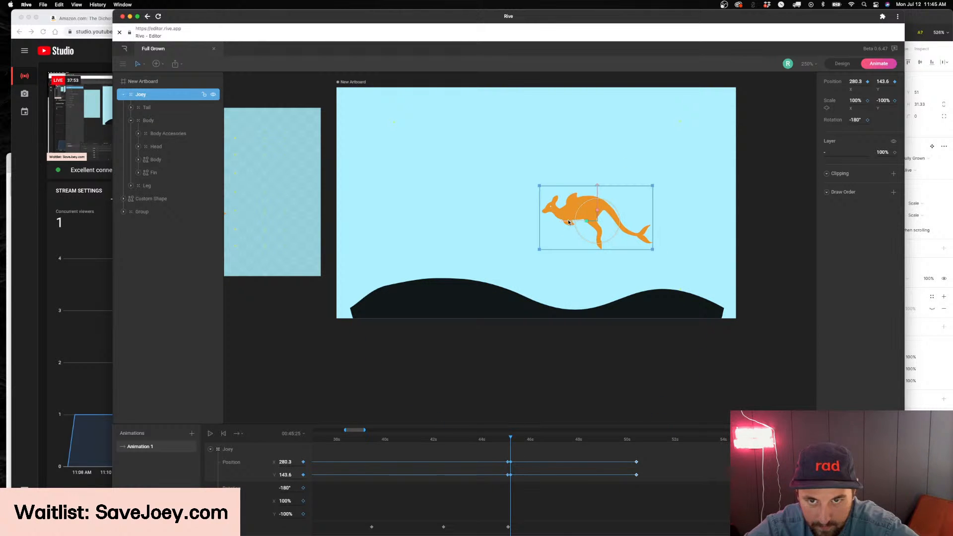
drag(512, 441, 509, 495)
key(Delete)
Duplicate the Joey's 45-second position keyframe a few frames on, move the Joey there to 278, 146.5, and preview it
drag(516, 443, 512, 443)
drag(507, 488, 507, 489)
drag(627, 222, 631, 221)
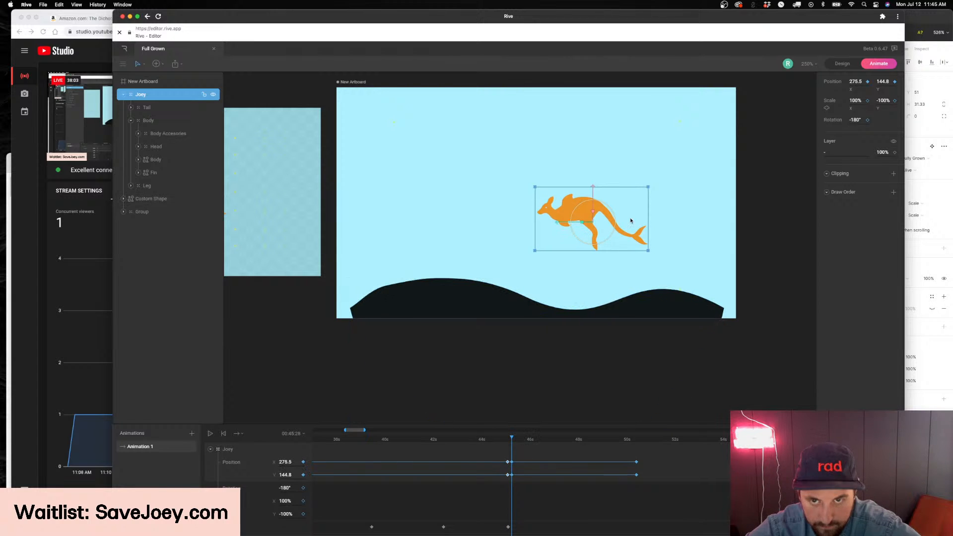
drag(592, 196, 567, 225)
drag(512, 438, 513, 441)
key(space)
key(space)
click(515, 447)
click(585, 228)
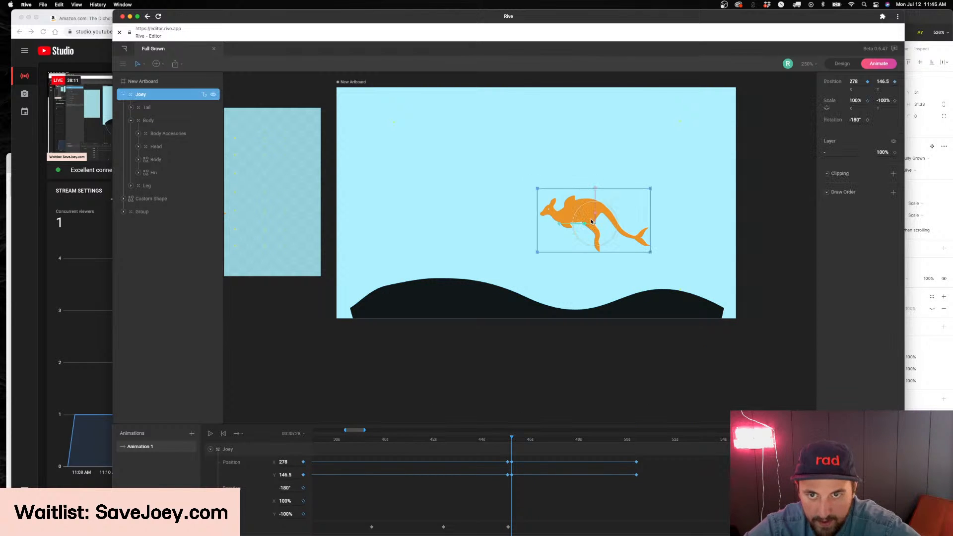
Keyframe the Joey's Leg group at a rotation of -35° at the Joey's new position keyframe
double_click(586, 226)
scroll(584, 225, up, 5)
scroll(581, 249, up, 2)
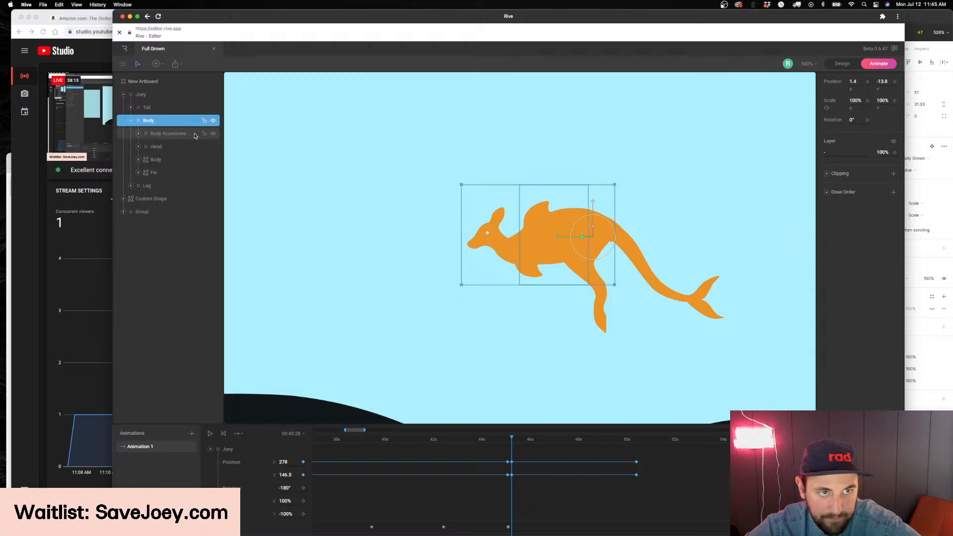
click(171, 133)
click(170, 159)
click(579, 273)
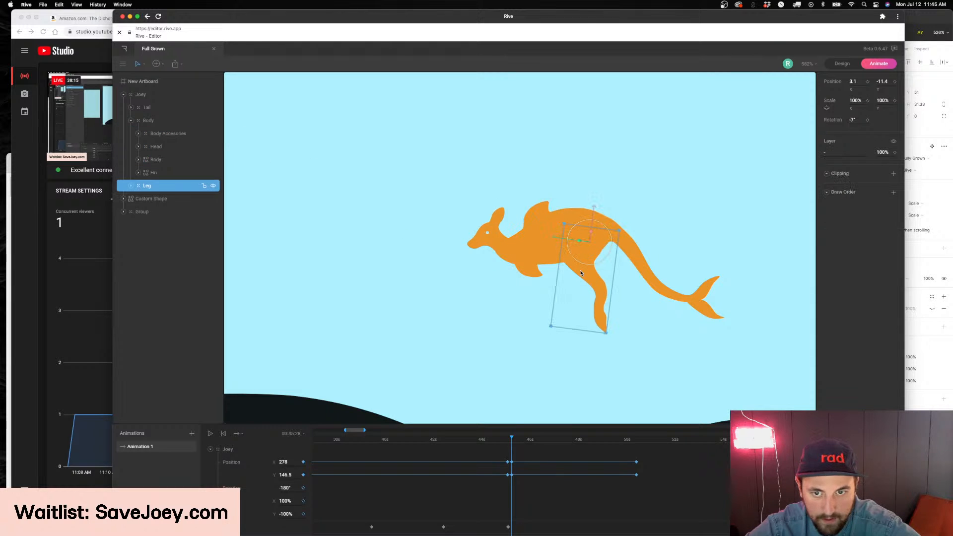
drag(853, 120, 853, 132)
scroll(543, 471, up, 1)
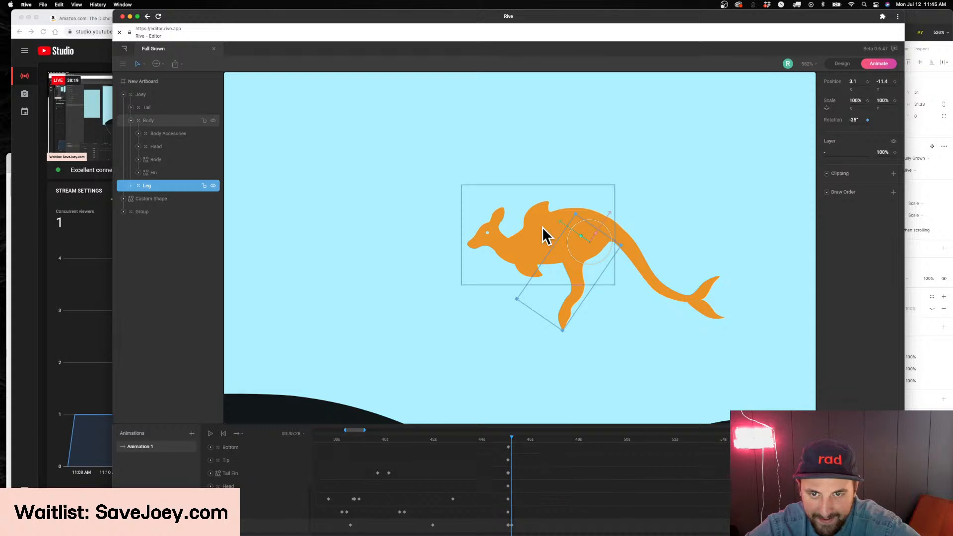
Rotate the Foot inside the Leg group to -18° at the same frame, and preview the motion
click(574, 296)
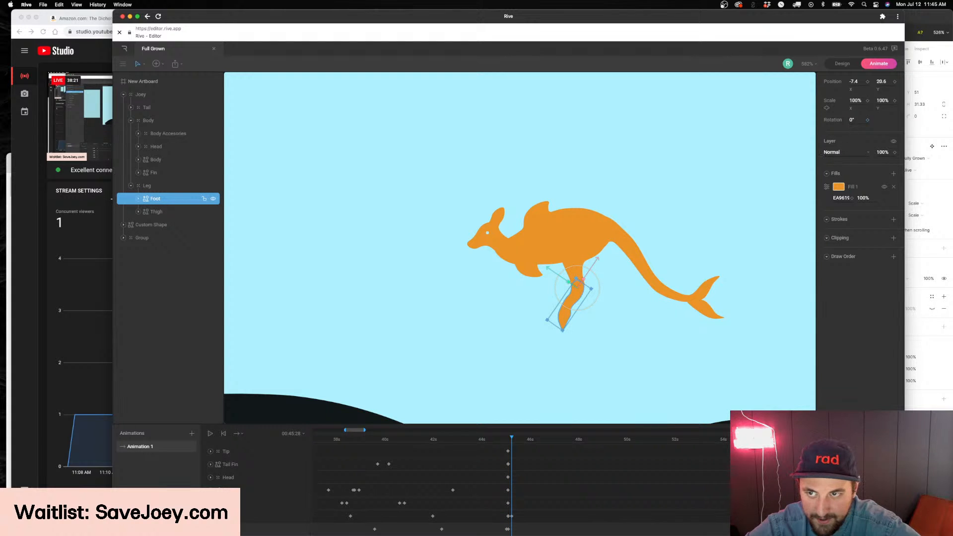
drag(852, 116, 857, 125)
scroll(515, 472, up, 5)
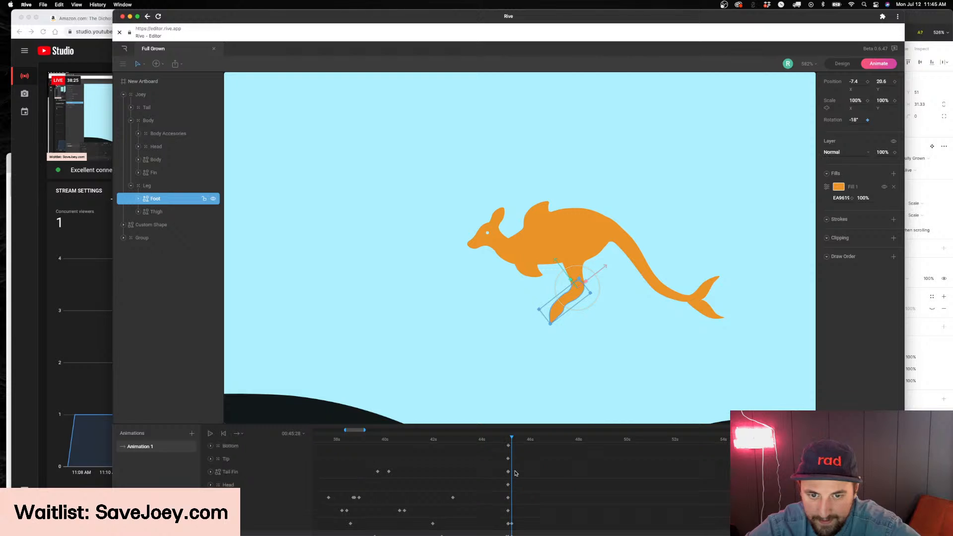
key(space)
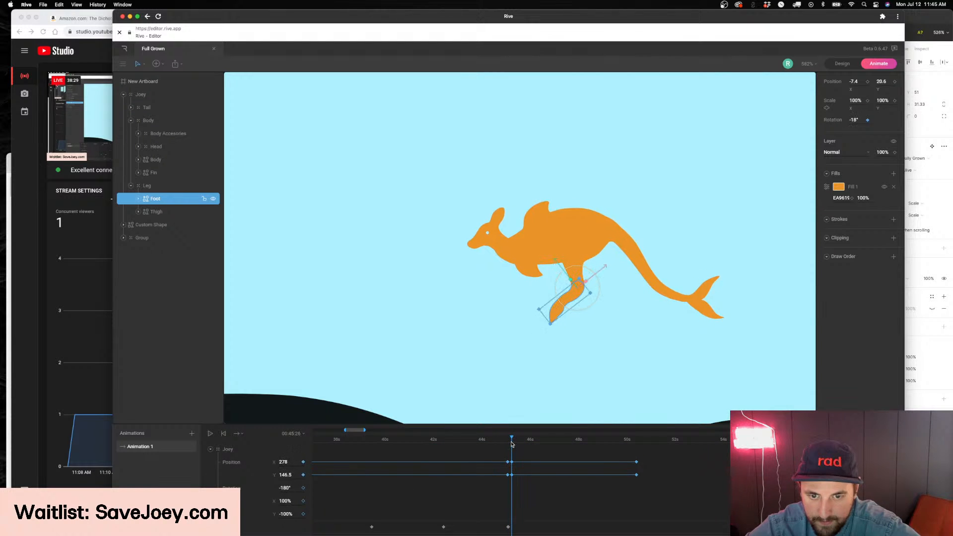
Shift the Joey's 278, 146.5 position keyframe slightly later and paste a copy of it at 00:45:50
mouse_move(518, 452)
mouse_down()
mouse_move(511, 479)
mouse_move(524, 441)
mouse_move(510, 441)
mouse_move(521, 442)
mouse_up()
key(super+v)
scroll(560, 491, down, 3)
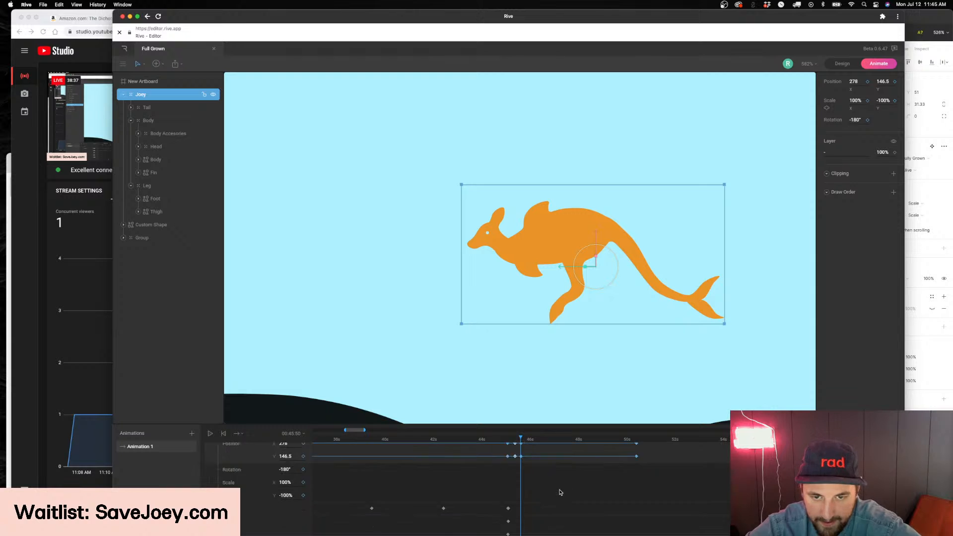
scroll(528, 451, up, 3)
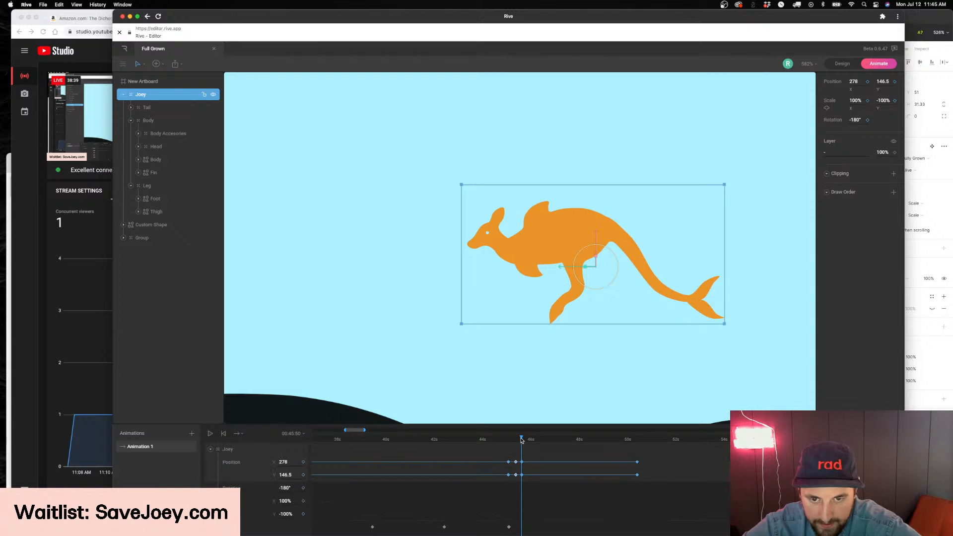
Shift the latest Leg and Foot keyframes slightly later to line up with the Joey's position keyframe at 00:45:36
drag(519, 440, 516, 440)
scroll(523, 493, down, 4)
drag(524, 493, 511, 535)
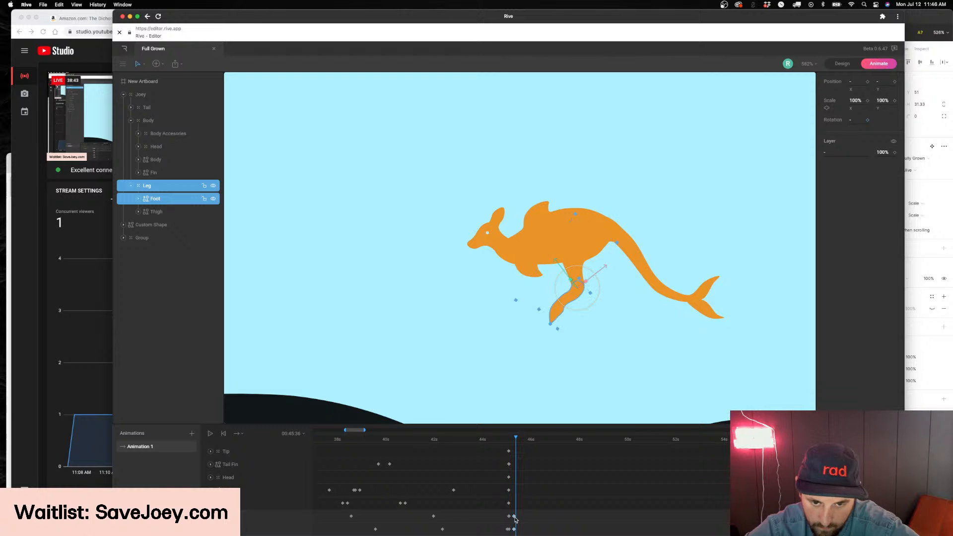
scroll(526, 519, up, 3)
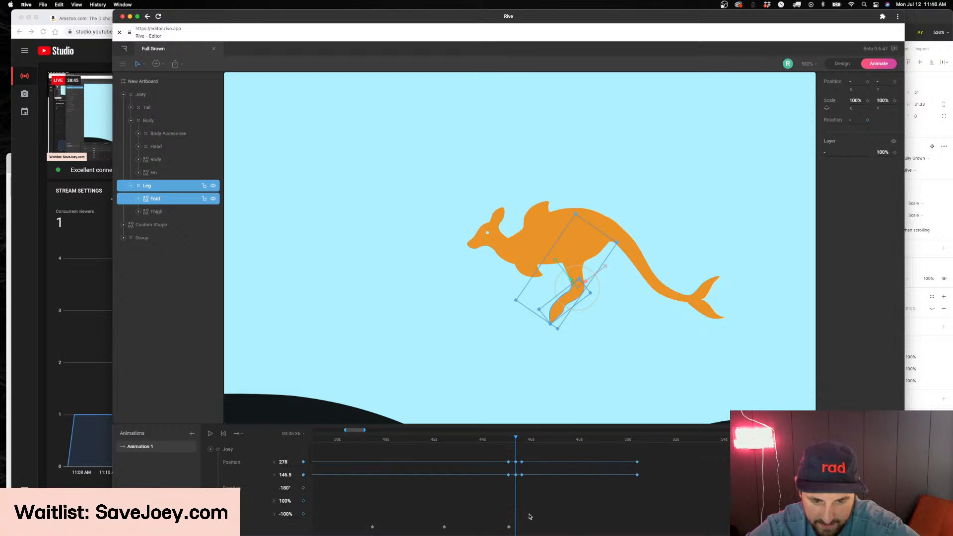
Keyframe the Joey's rotation at -180° at its 45-second position keyframe and at -185° at the 00:45:36 keyframe
drag(523, 441, 509, 441)
click(303, 488)
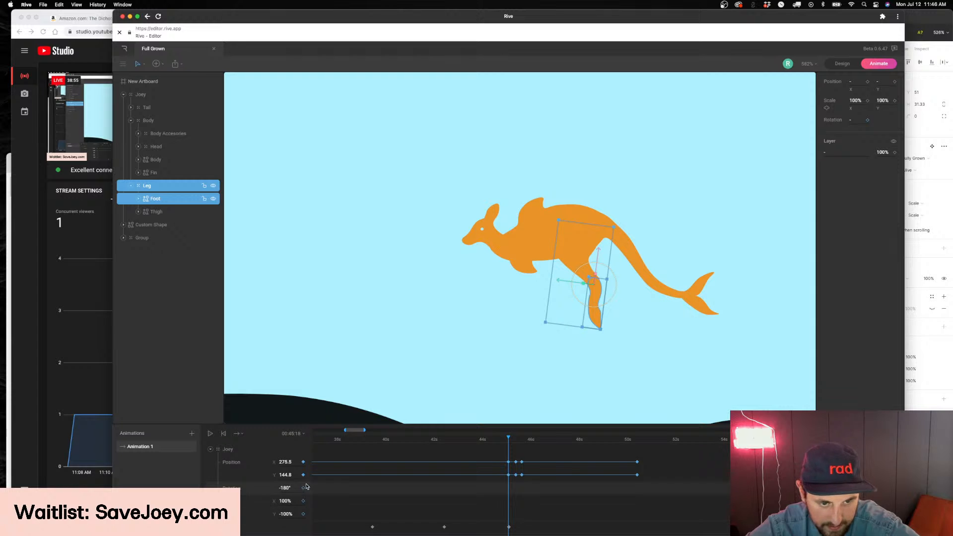
drag(510, 439, 516, 440)
drag(283, 488, 281, 493)
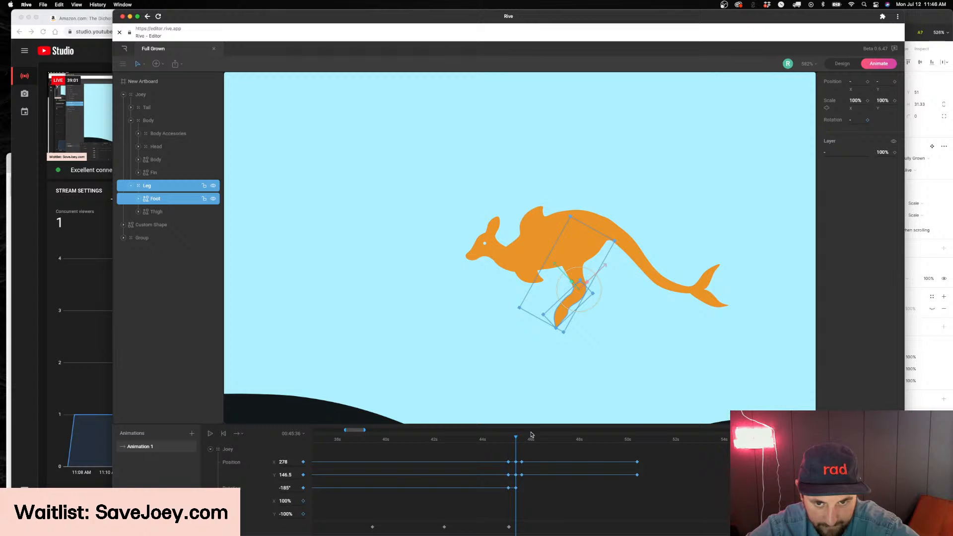
Keyframe the Tail's rotation at 37° at 00:45:37 and at 5° at 00:45:51
click(644, 269)
click(643, 268)
drag(515, 440, 517, 439)
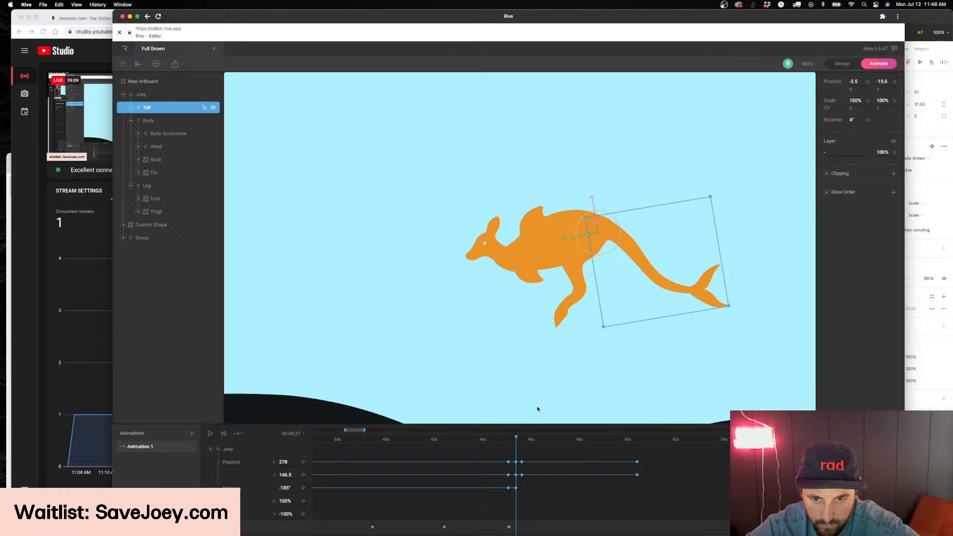
mouse_move(852, 120)
mouse_down()
mouse_move(848, 128)
mouse_move(850, 110)
mouse_up()
drag(516, 444, 522, 441)
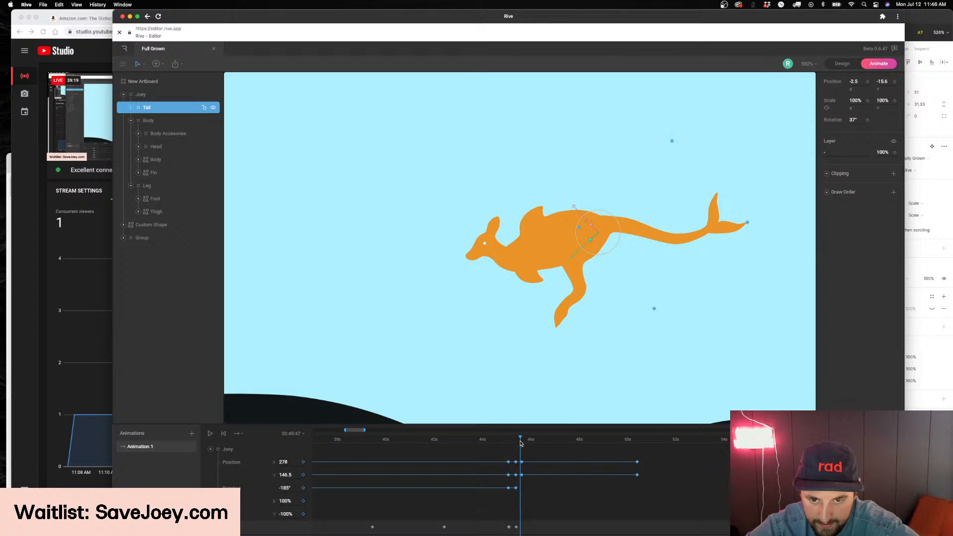
drag(856, 120, 854, 131)
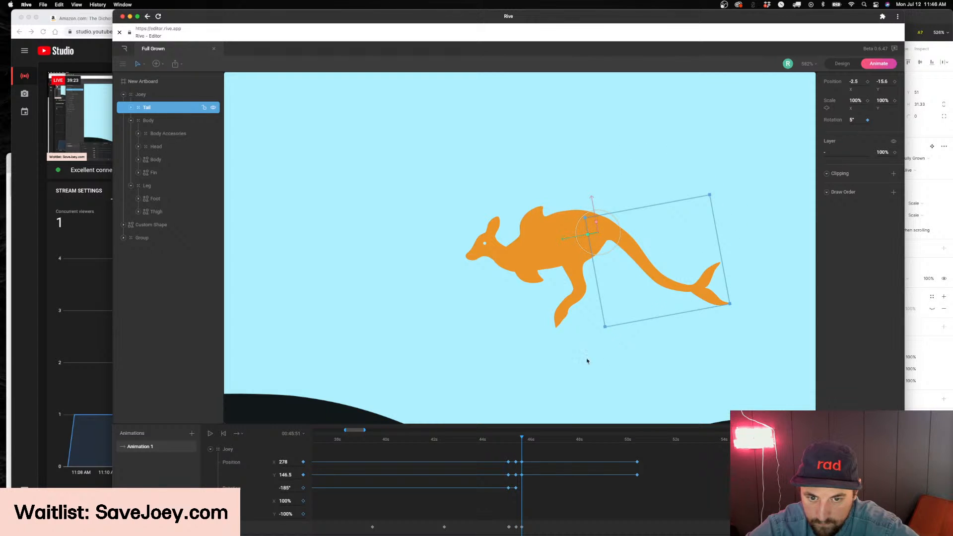
Keyframe the Leg group's rotation at 21° and the Foot's rotation at 23° at 00:45:51
click(592, 261)
mouse_move(855, 112)
mouse_down()
mouse_move(855, 97)
mouse_move(862, 103)
mouse_up()
click(626, 278)
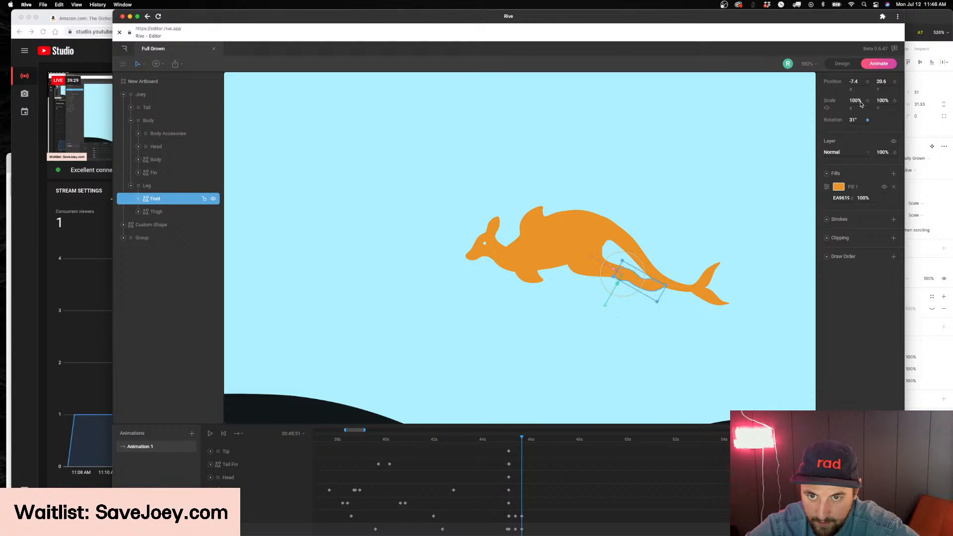
click(591, 250)
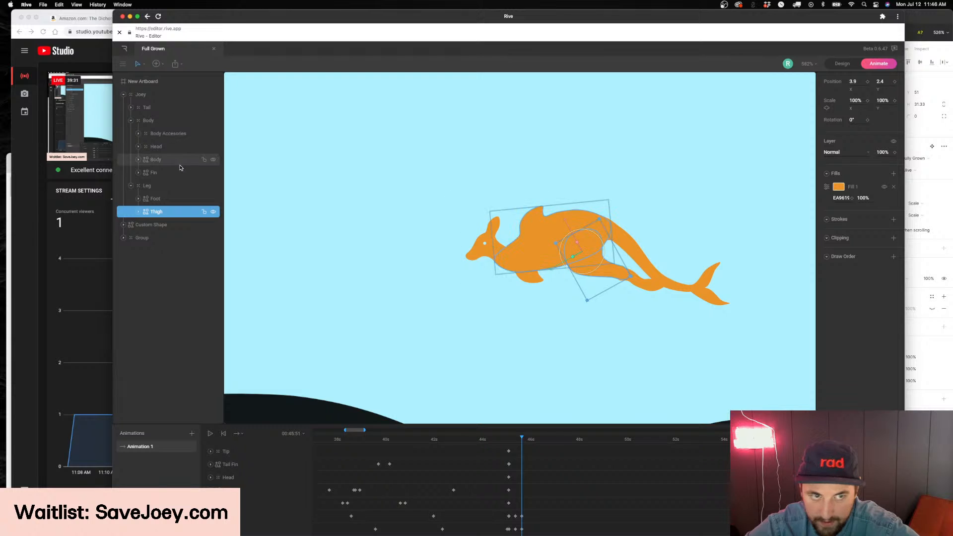
click(148, 187)
drag(851, 121, 849, 122)
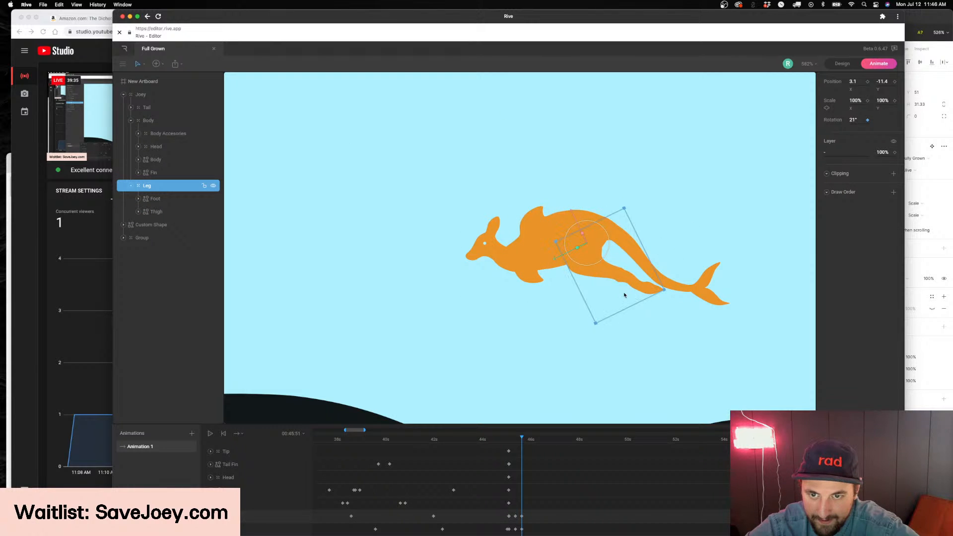
click(629, 290)
double_click(631, 285)
double_click(631, 285)
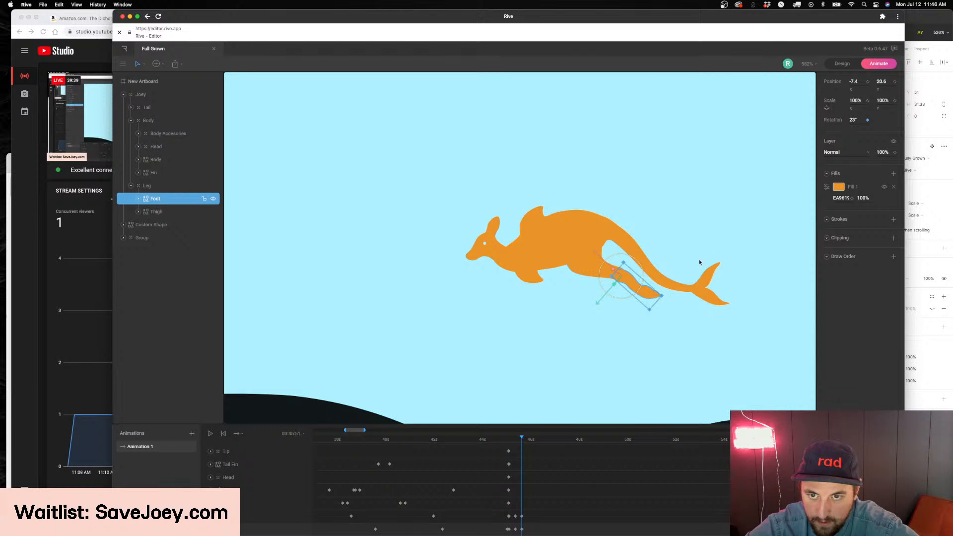
Set the Tail's rotation to 9° at 00:45:51 and play back the jump
click(662, 273)
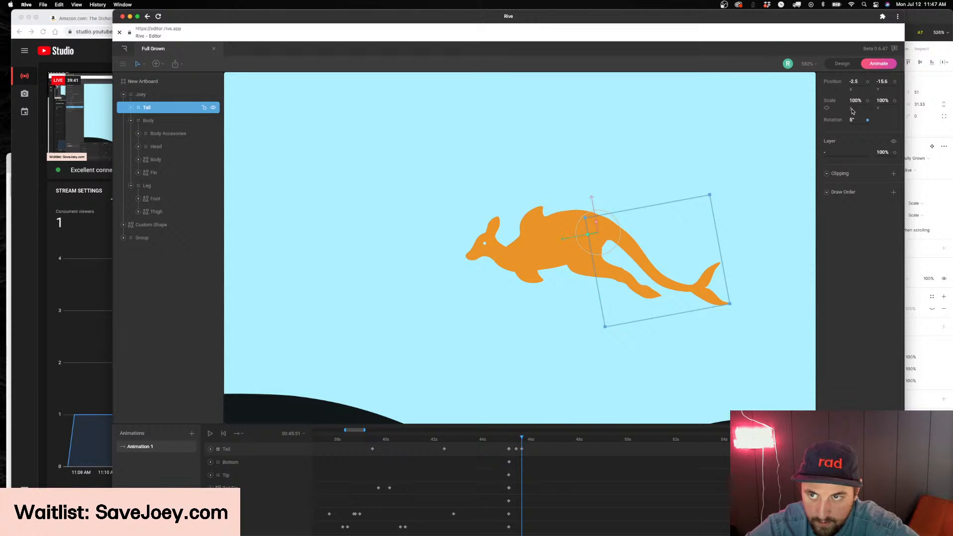
drag(853, 119, 853, 118)
drag(509, 439, 449, 443)
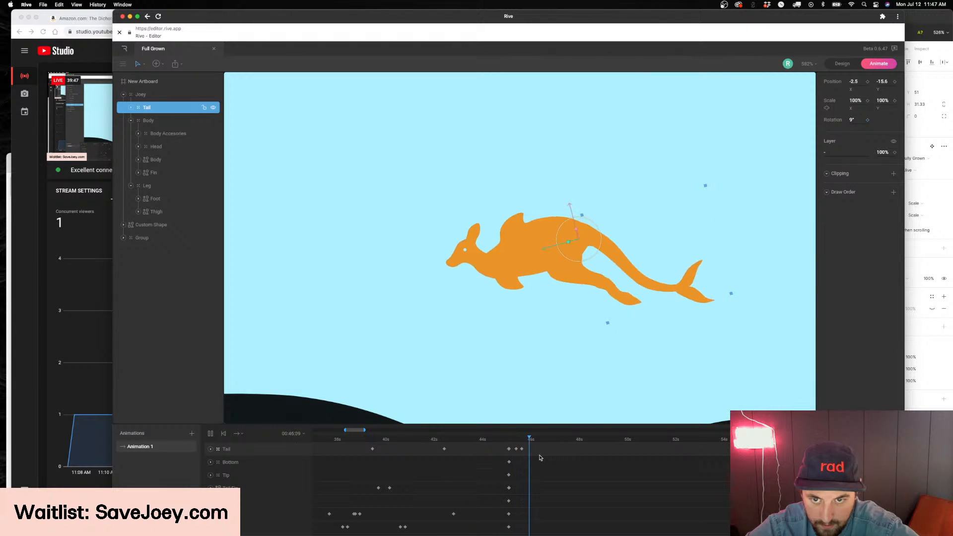
key(space)
click(515, 441)
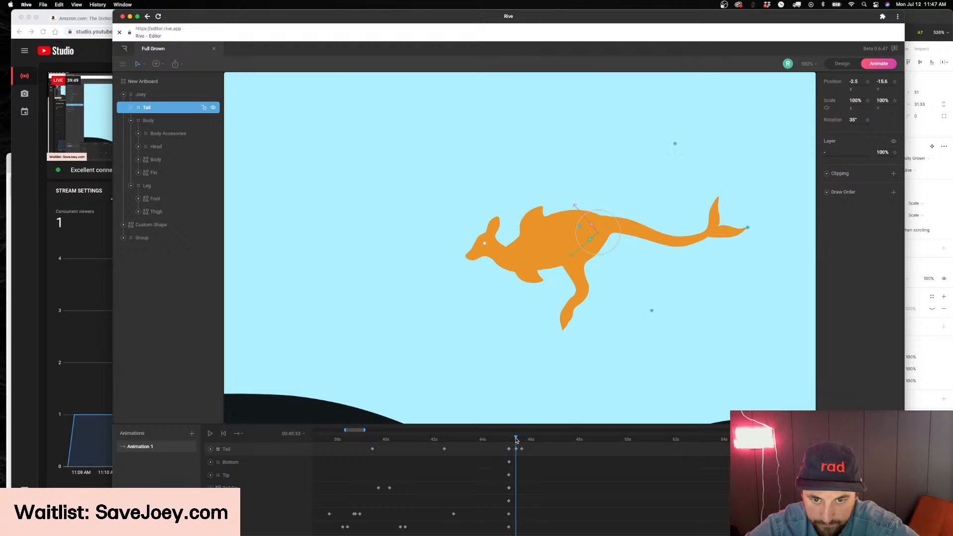
Move the Joey's final position keyframe earlier, to just before 47 seconds, and delete the position keyframe copied to 00:45:50
scroll(529, 459, up, 3)
drag(521, 443, 551, 451)
drag(653, 451, 622, 492)
drag(639, 464, 519, 482)
key(Delete)
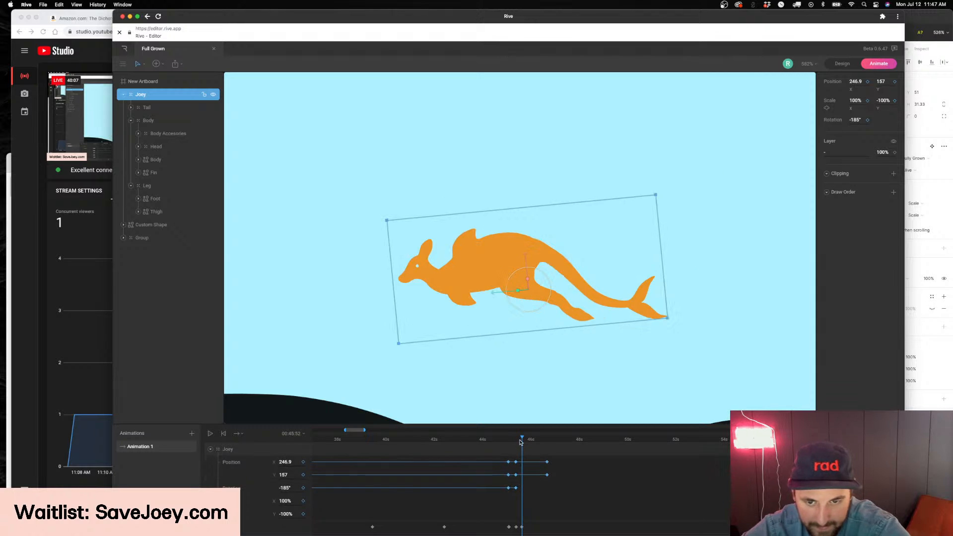
Preview the Joey's descent and shift its final position keyframe to just before 48 seconds
drag(521, 440, 507, 442)
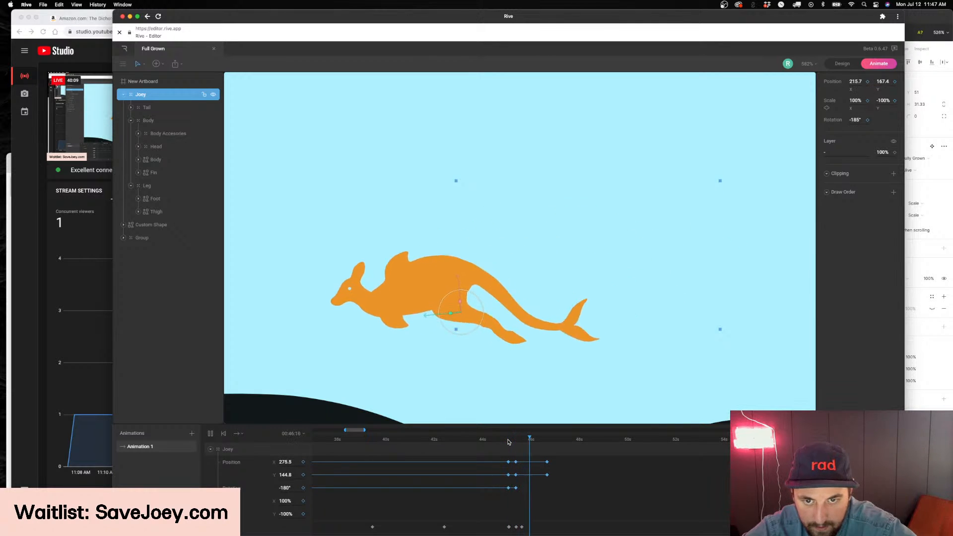
click(531, 442)
mouse_move(559, 454)
mouse_down()
mouse_move(535, 487)
mouse_move(574, 462)
mouse_up()
key(space)
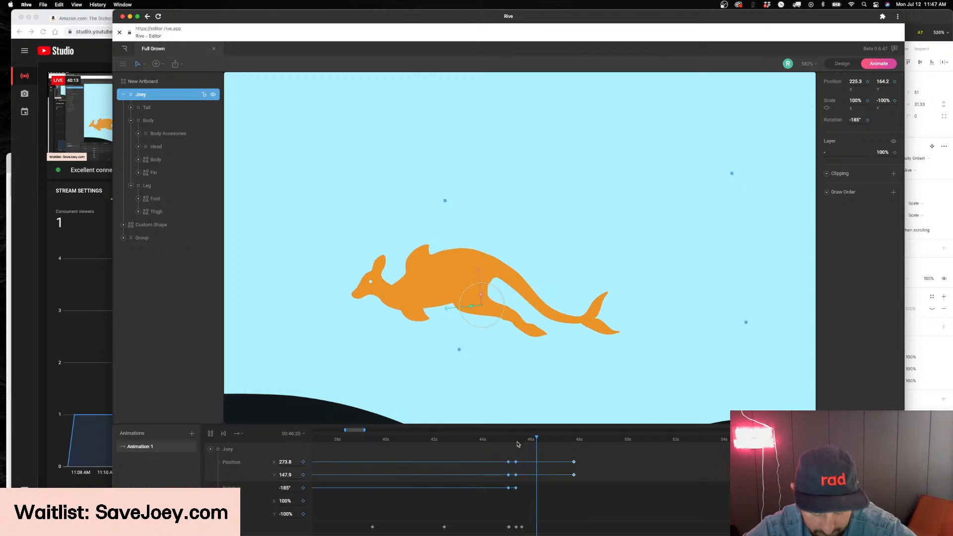
scroll(500, 341, down, 3)
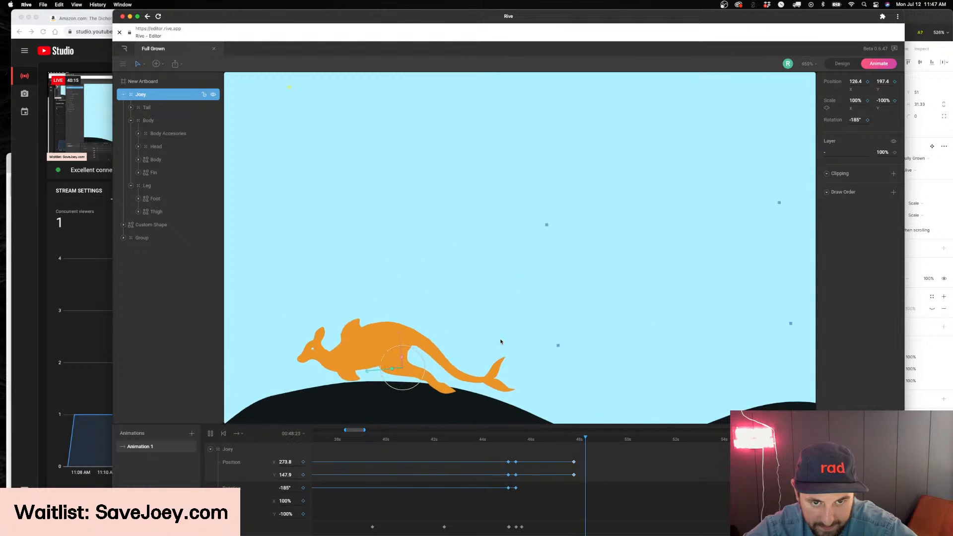
scroll(500, 342, down, 2)
key(space)
Move the Joey's final position keyframe to 00:48:33 to slow the descent, and preview the landing
drag(522, 452, 513, 491)
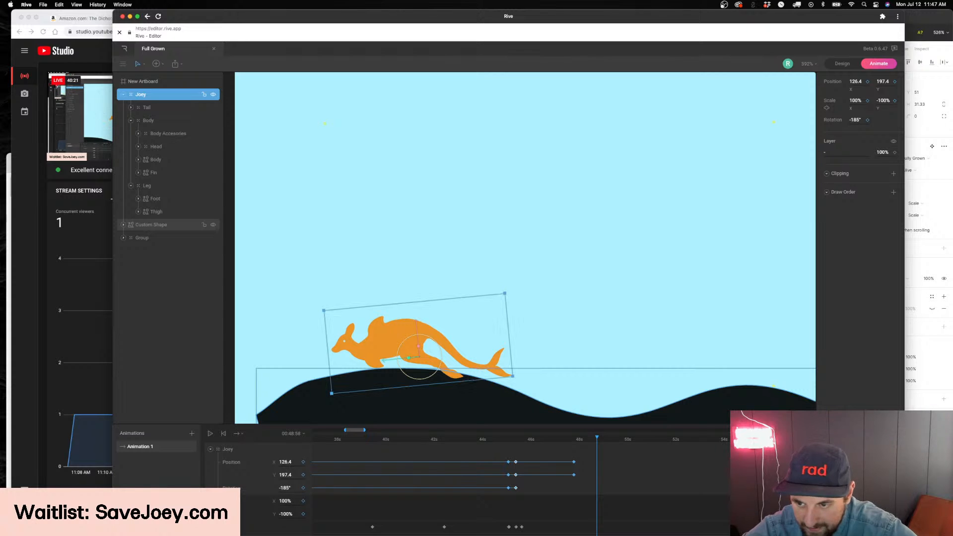
key(space)
click(619, 462)
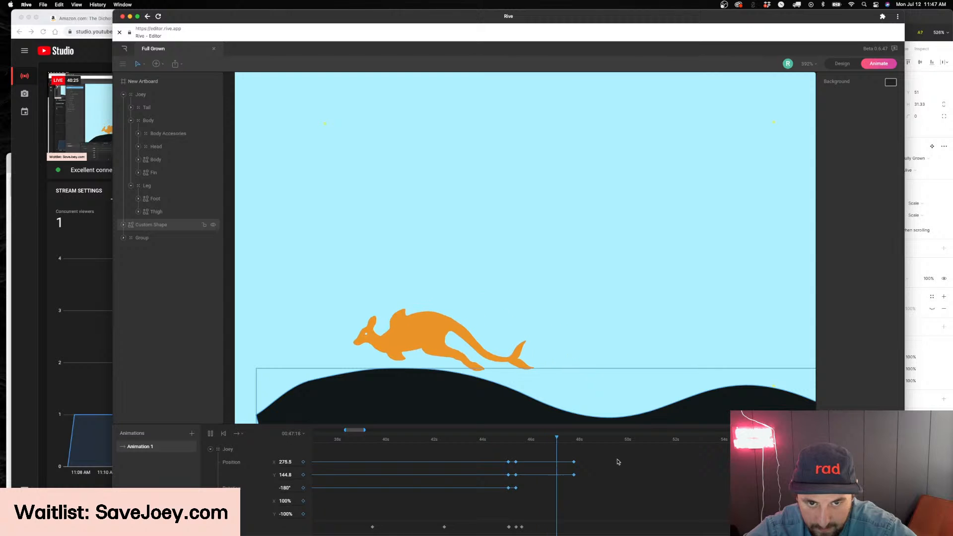
click(575, 462)
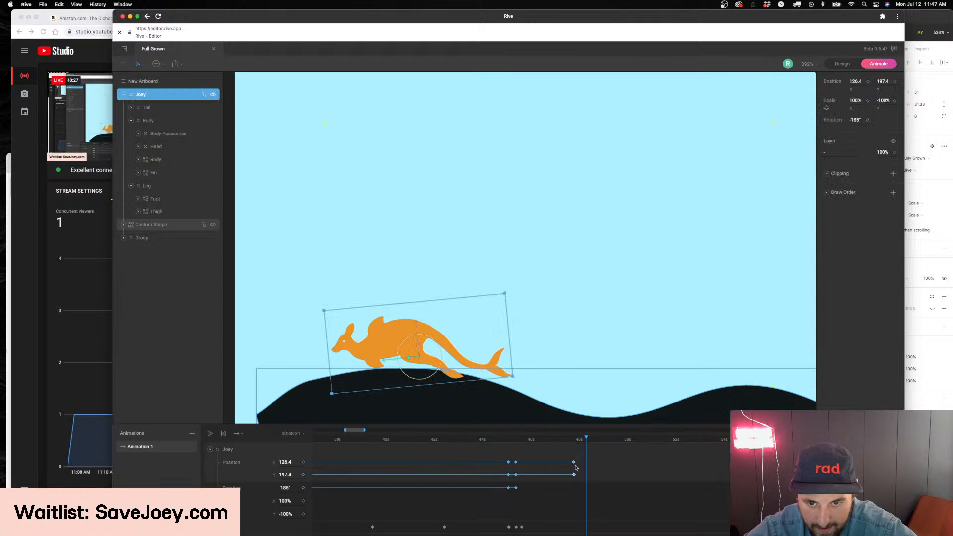
click(539, 447)
key(space)
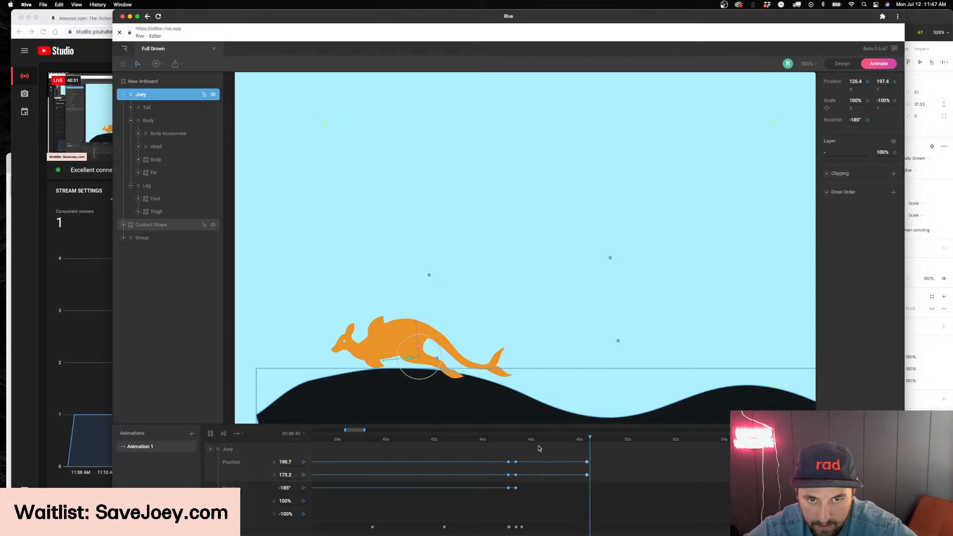
Nudge the Joey to position 122.2, 197.8 at 00:49:13 as a new keyframe, and return the playhead to 00:48:33
drag(546, 444, 593, 446)
drag(393, 360, 387, 361)
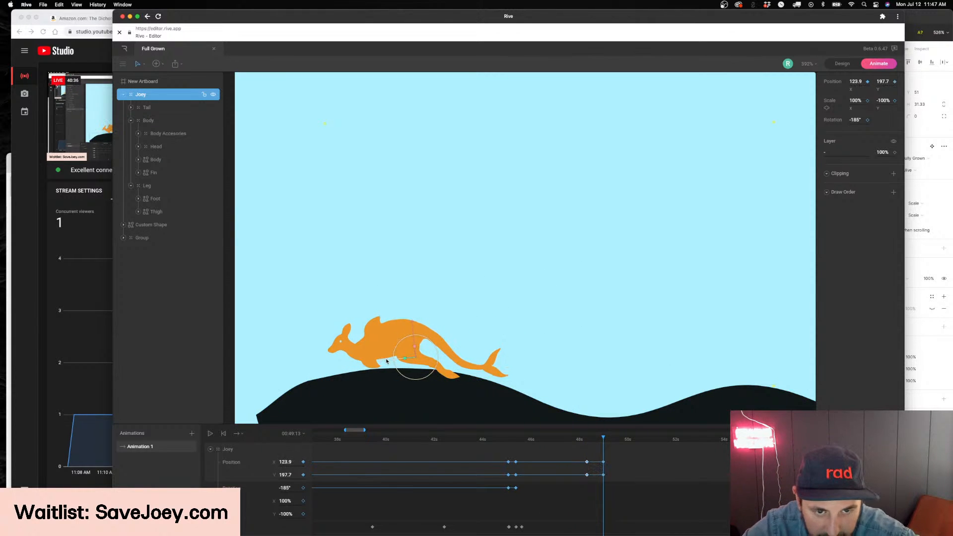
click(588, 445)
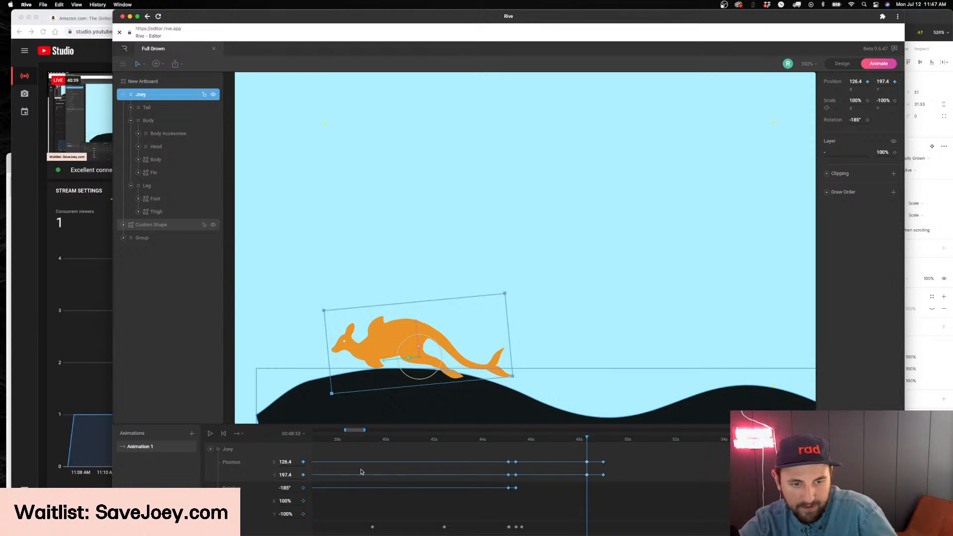
Try setting the Joey's rotation to 180° at 00:48:33, and undo it
click(286, 488)
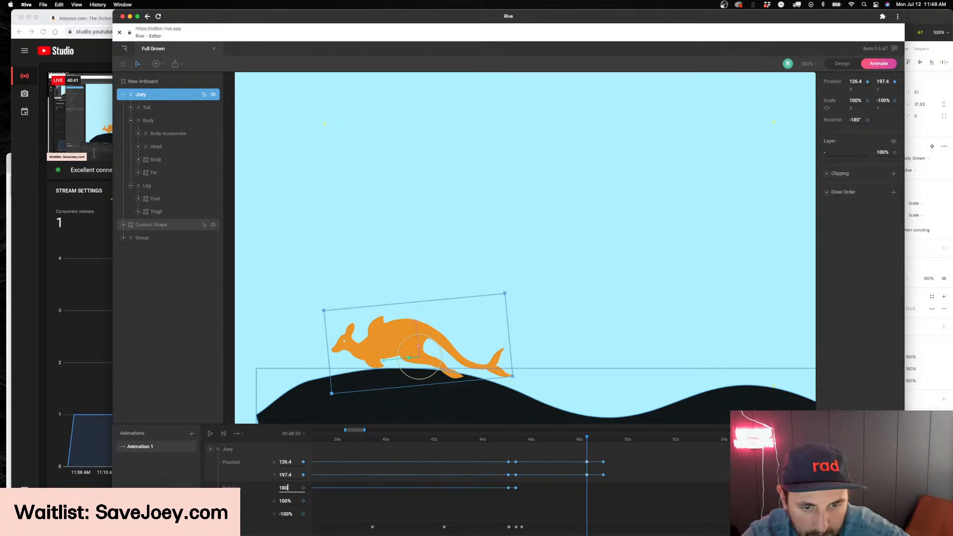
text(180)
key(Return)
drag(536, 441, 527, 442)
key(super+z)
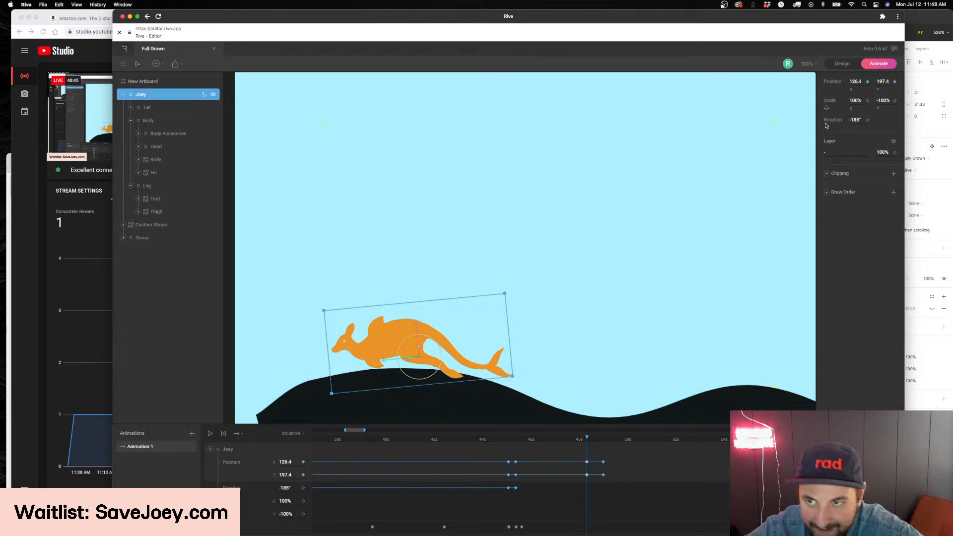
Keyframe the Joey's rotation at -180° at 00:48:33 and review the descent
drag(859, 117, 864, 120)
drag(568, 444, 521, 471)
scroll(523, 471, down, 3)
scroll(523, 471, up, 4)
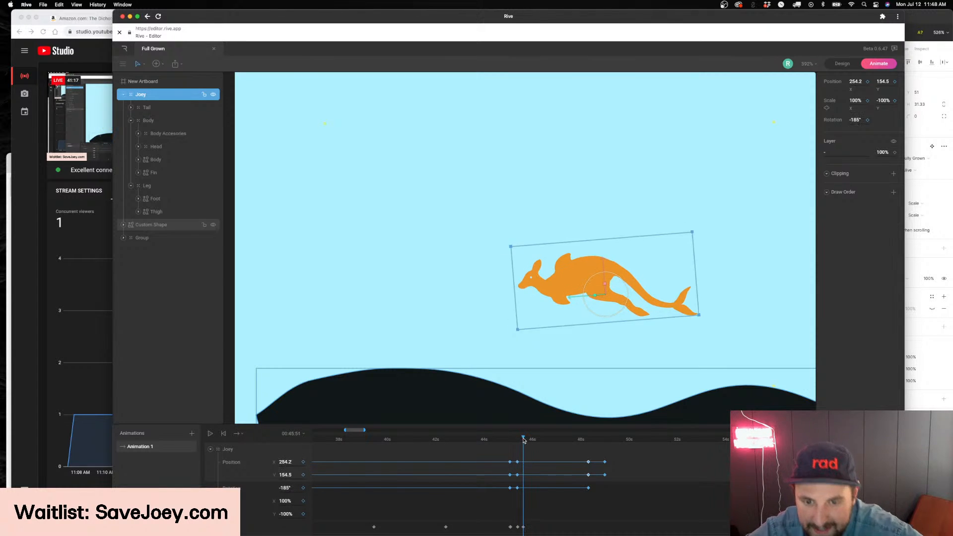
Copy the Tail's 45-second rotation keyframe and paste it at 00:48:33
drag(524, 441, 511, 511)
scroll(548, 486, down, 3)
scroll(530, 489, down, 1)
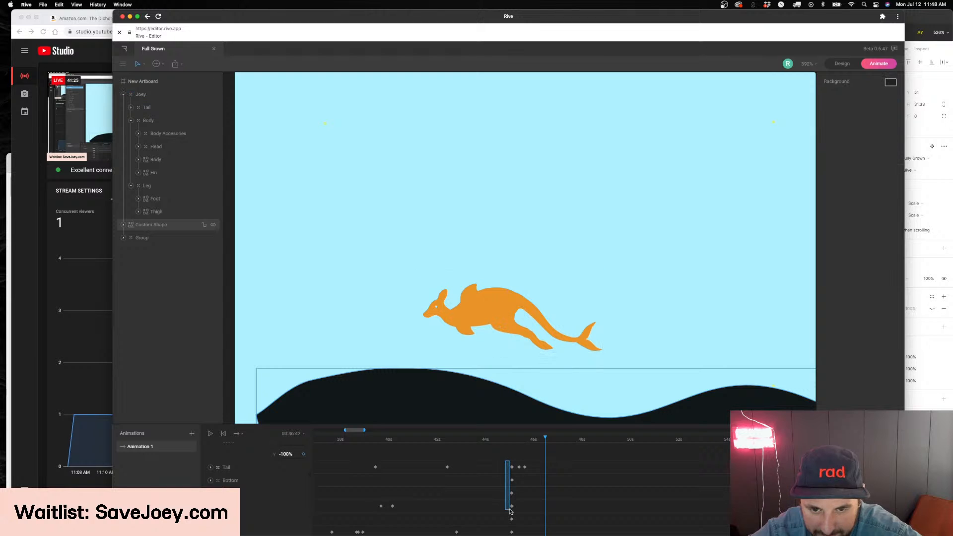
drag(510, 469, 511, 465)
drag(584, 441, 591, 441)
scroll(581, 457, down, 5)
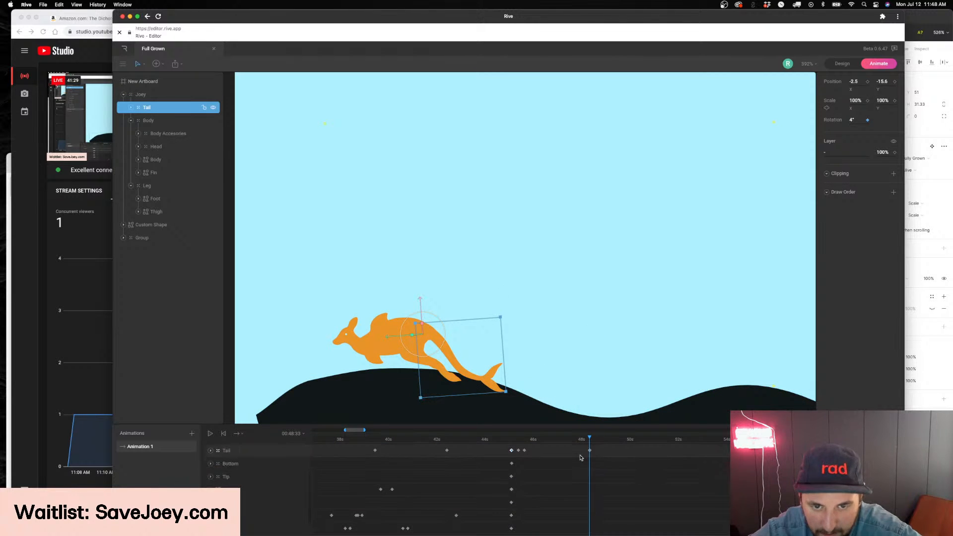
Copy the 45-second rotation keyframes of the Leg and the Foot to 00:48:33
drag(500, 513, 510, 524)
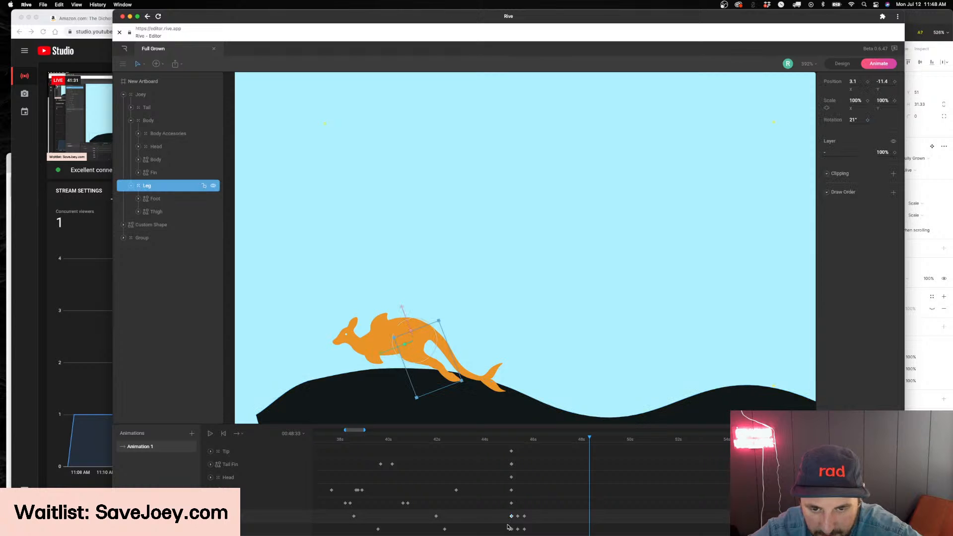
key(super+c)
key(super+v)
click(515, 530)
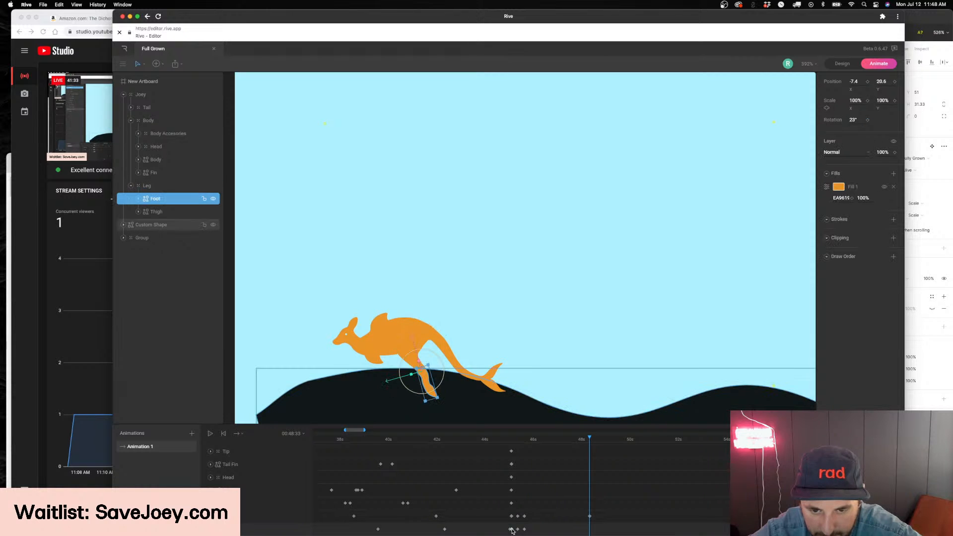
key(space)
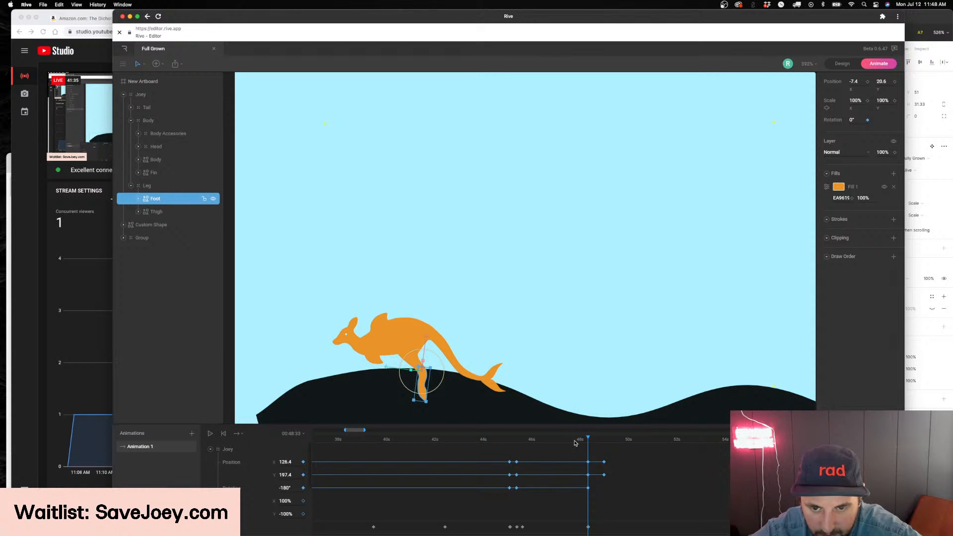
Preview the landing on the hill and check the Joey's position and rotation keyframes at 00:48:33
click(720, 389)
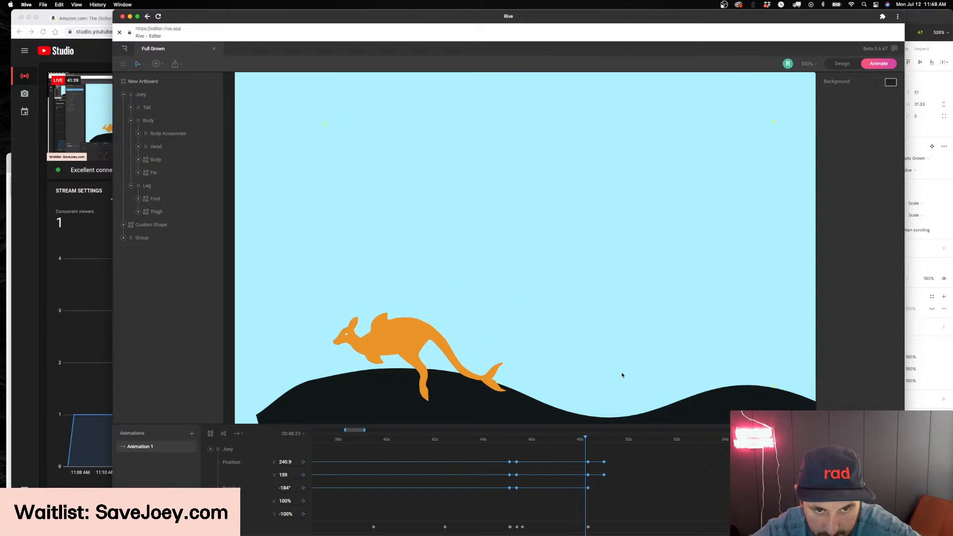
drag(609, 444, 585, 493)
key(space)
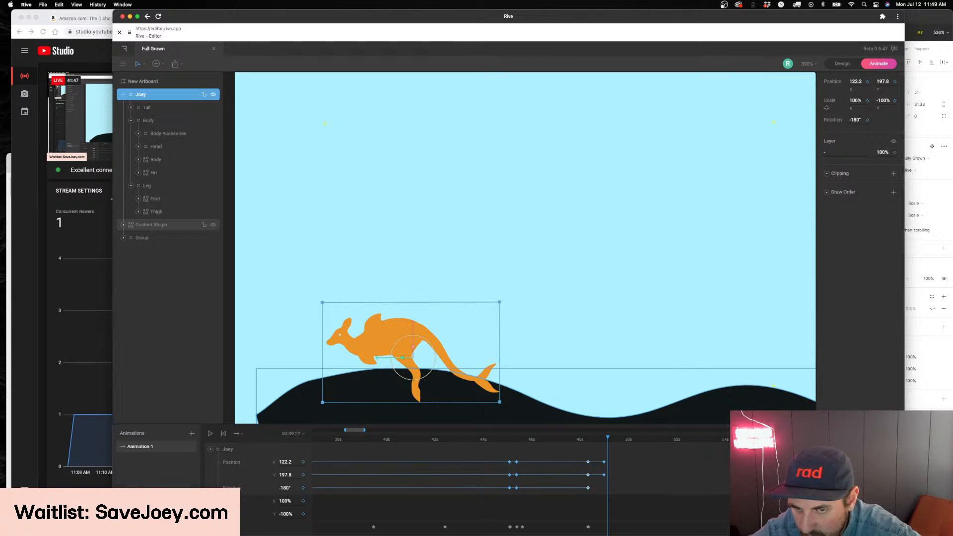
key(space)
click(641, 488)
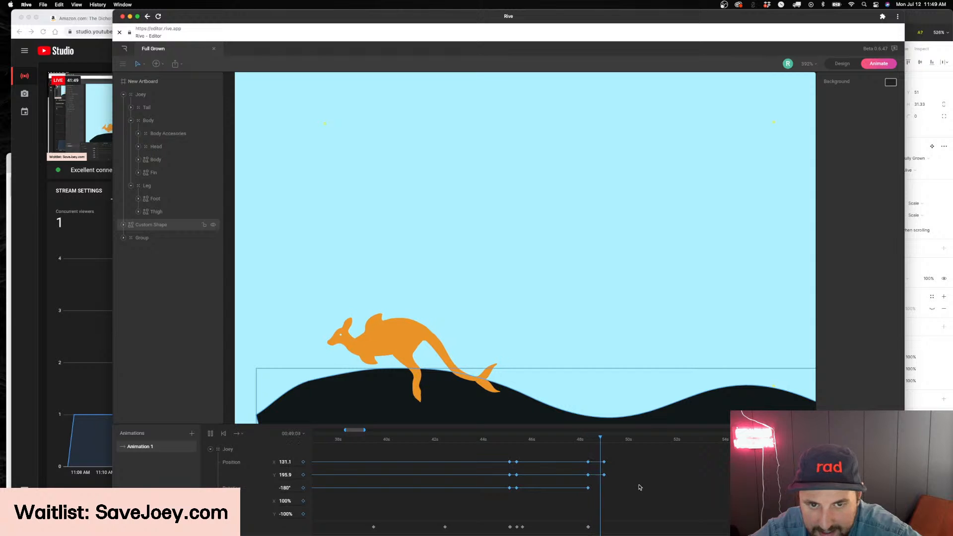
Replay the descent and examine how the Joey settles on the hill after 00:48:33
click(591, 444)
key(super+z)
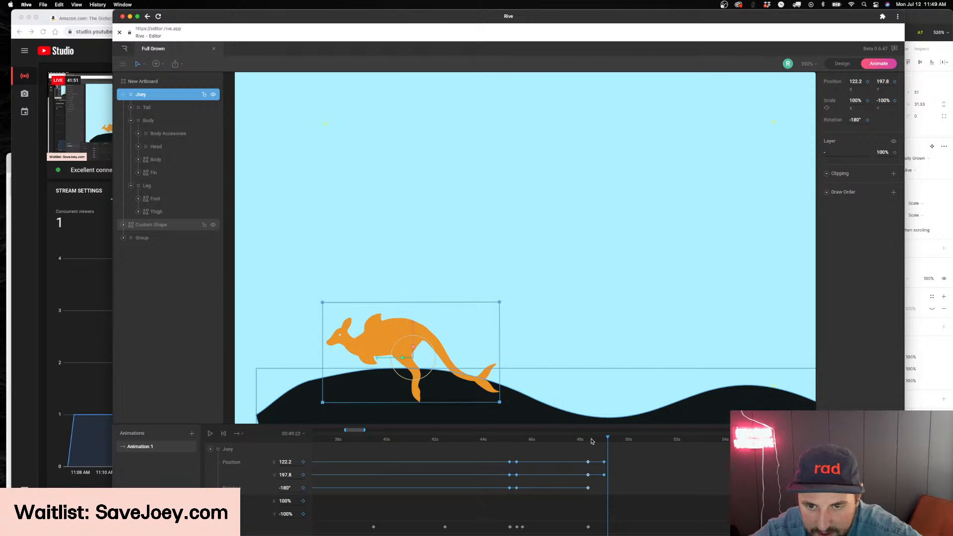
click(589, 442)
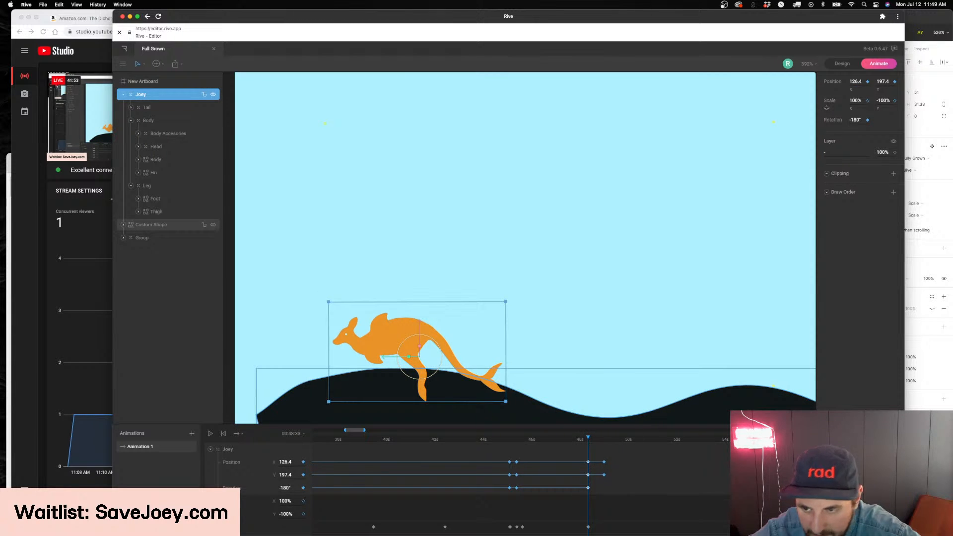
key(space)
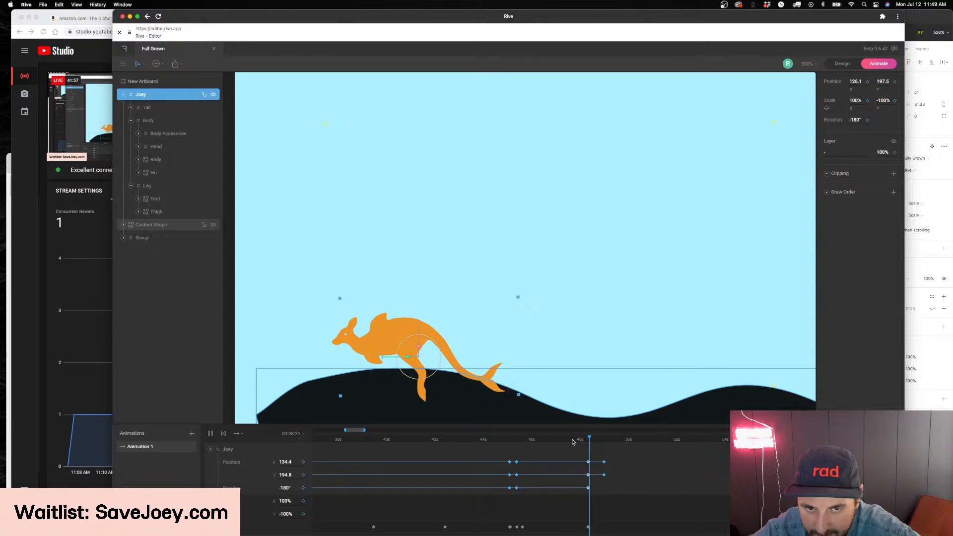
drag(605, 441, 587, 444)
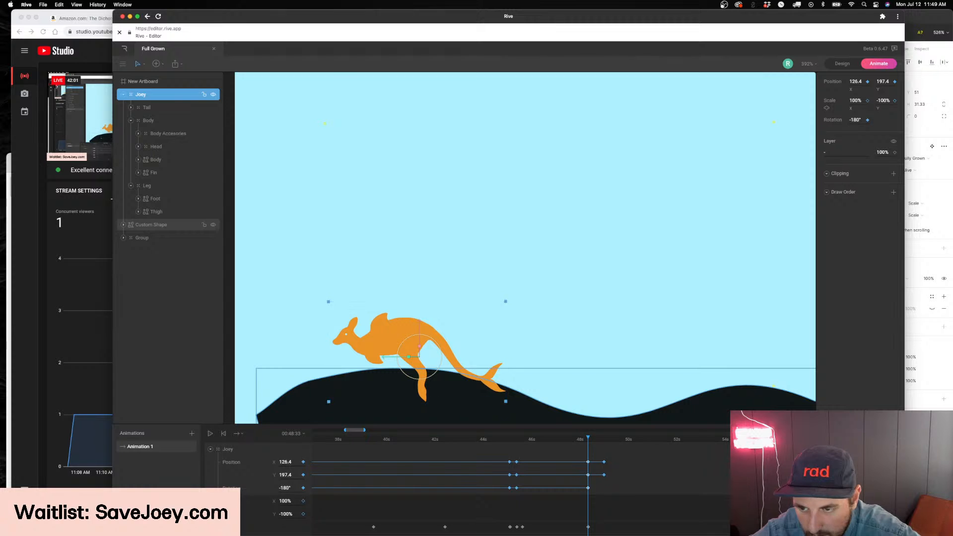
click(574, 441)
key(space)
click(624, 454)
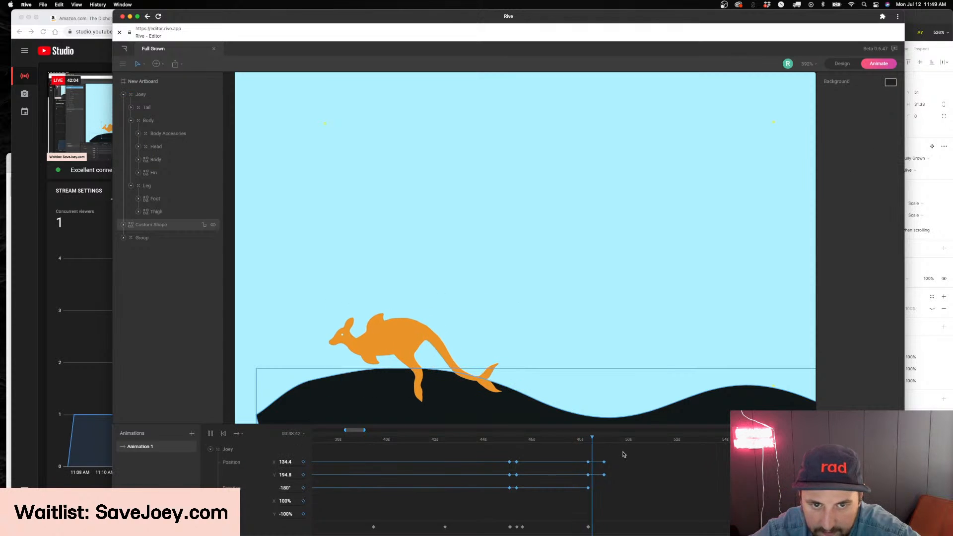
click(588, 443)
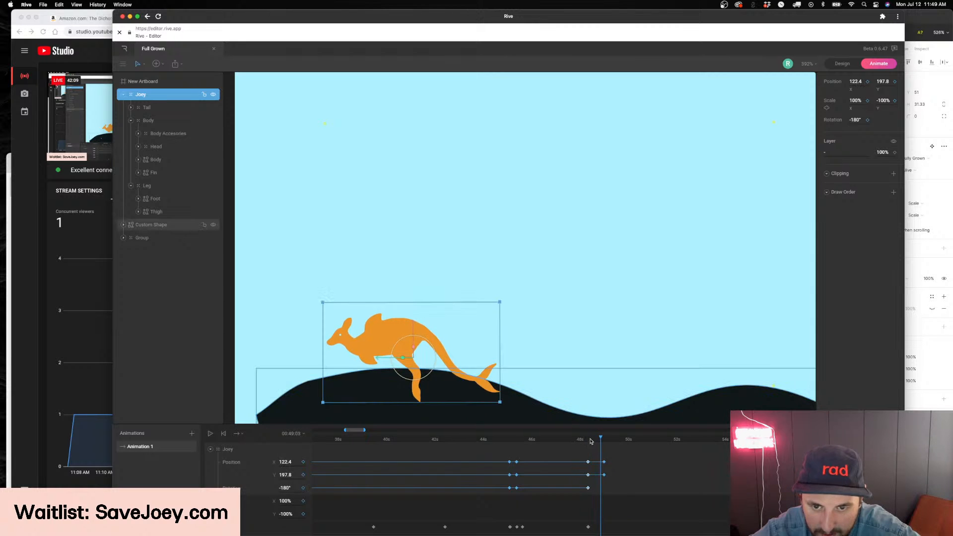
click(515, 443)
key(space)
click(676, 478)
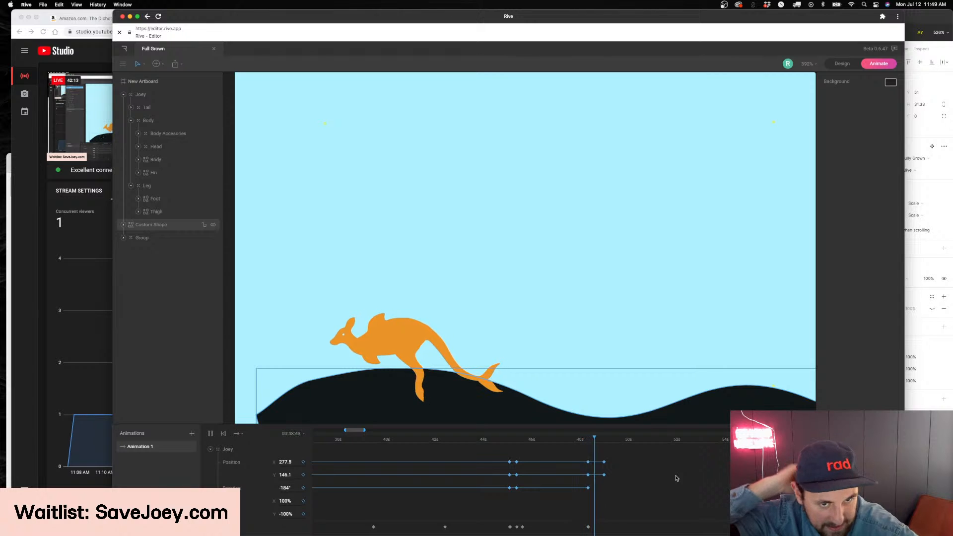
Move the Joey's last position keyframes out to about 54 seconds and preview the slower drift on the hill
key(space)
drag(576, 450, 682, 463)
click(605, 477)
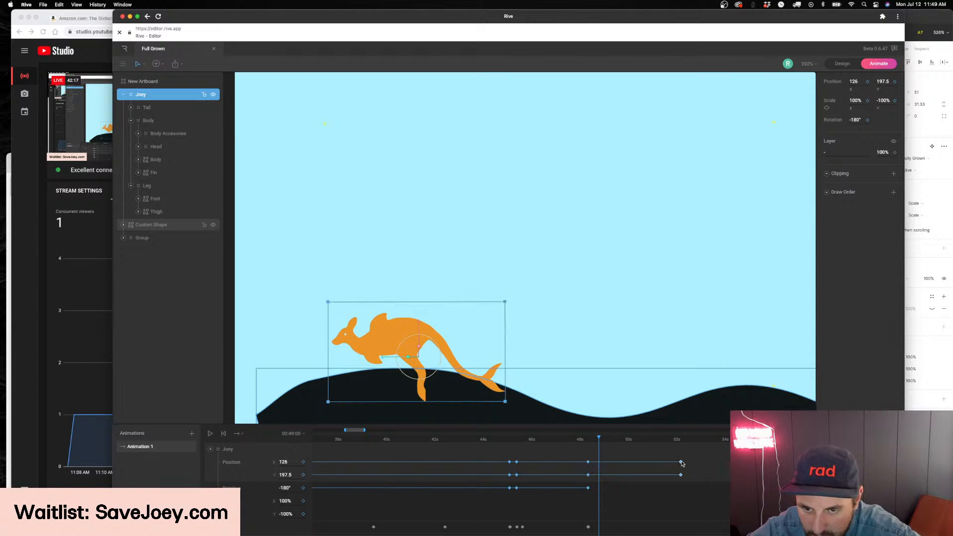
key(space)
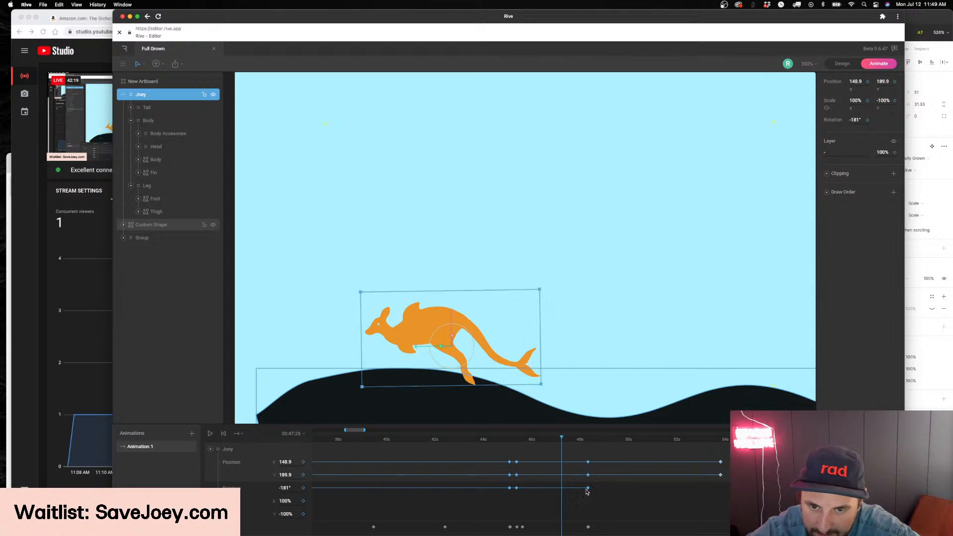
click(614, 501)
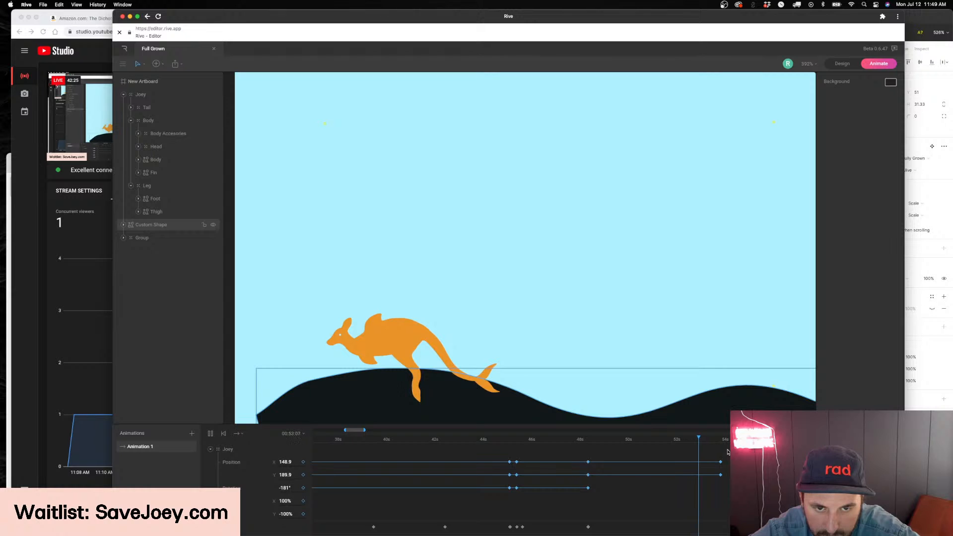
scroll(729, 451, right, 2)
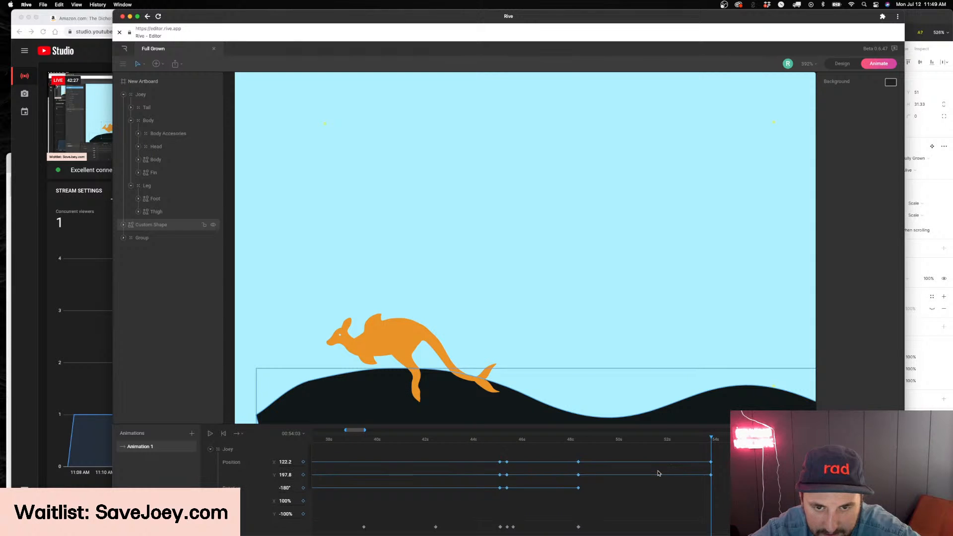
Keyframe the Fin's rotation at -26° at 00:45:35 and at 10° at 00:45:51
mouse_move(554, 450)
mouse_down()
mouse_move(543, 450)
mouse_move(576, 449)
mouse_move(537, 450)
mouse_up()
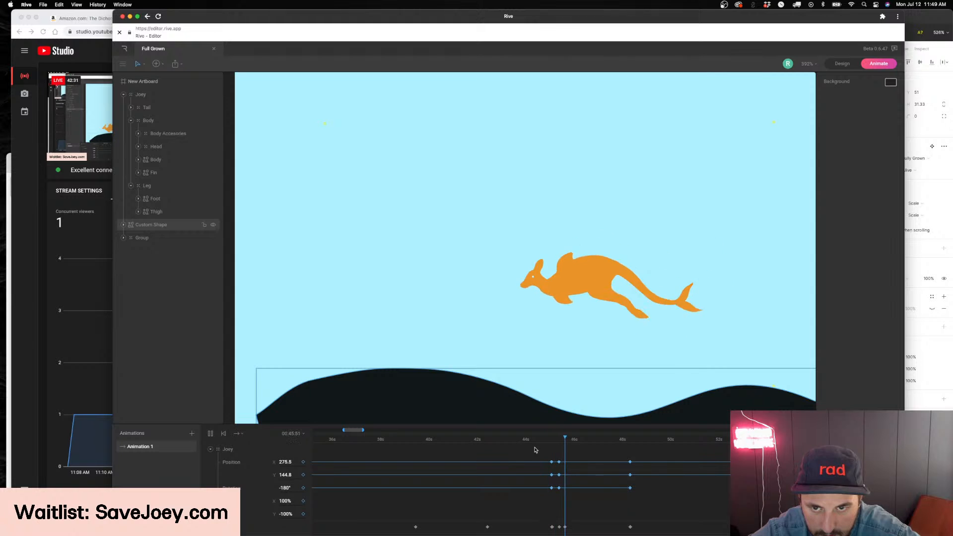
key(space)
drag(564, 442, 559, 444)
click(591, 283)
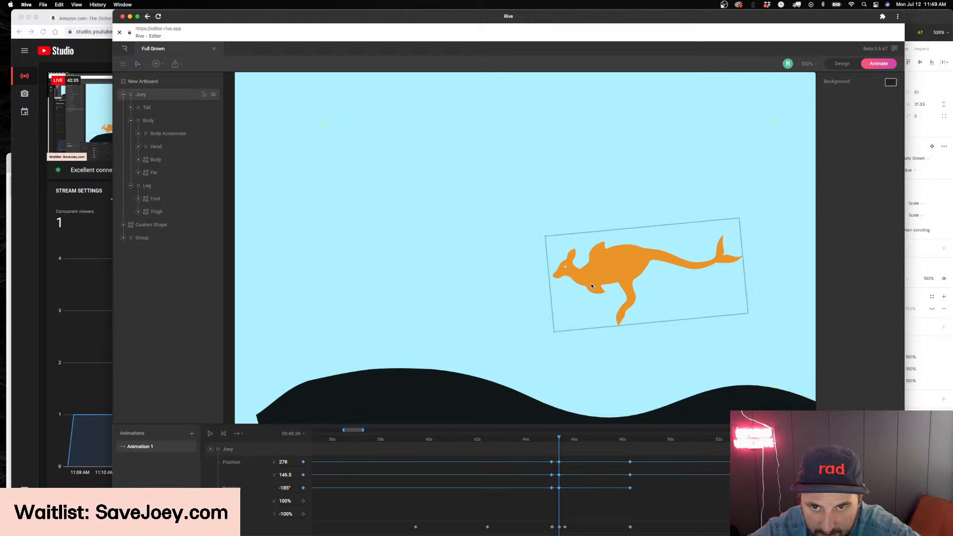
double_click(591, 283)
double_click(592, 291)
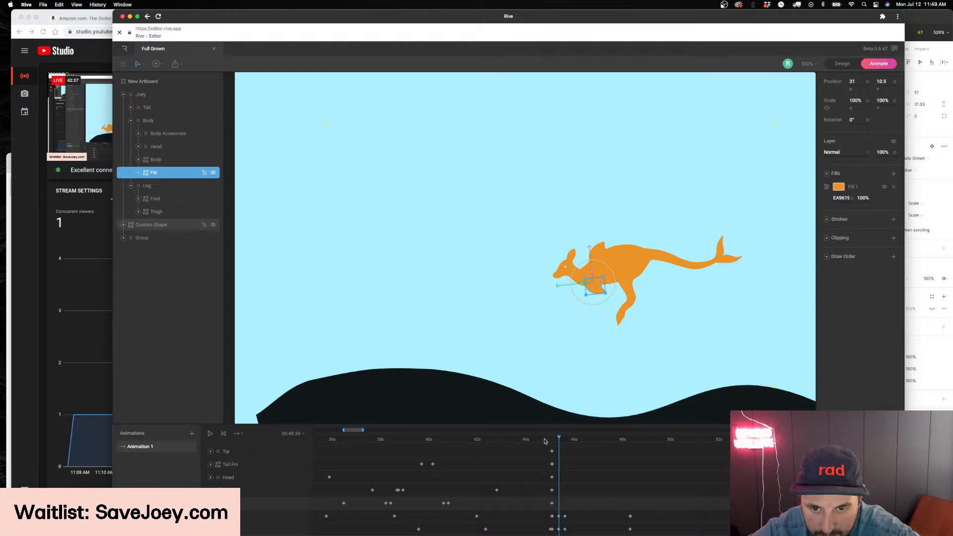
drag(555, 440, 558, 440)
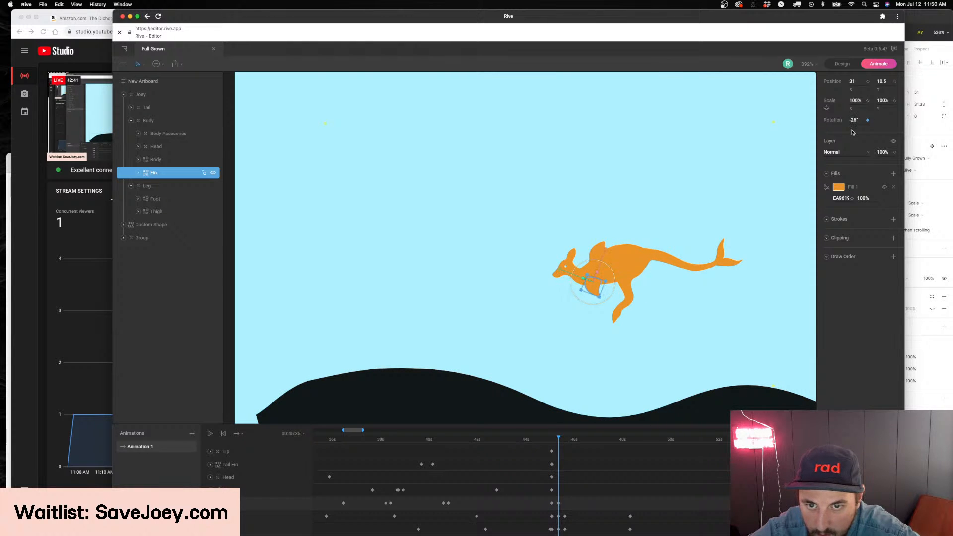
drag(559, 441, 565, 440)
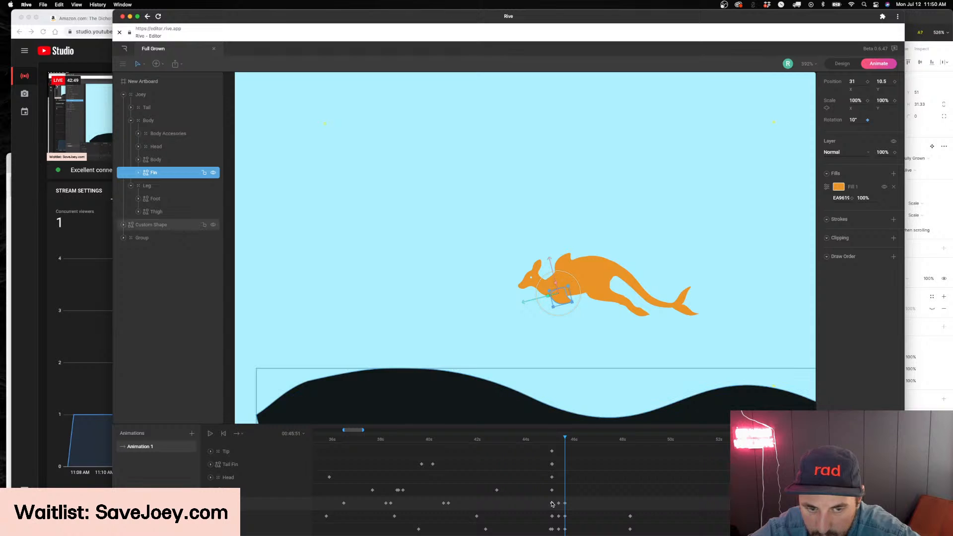
Keyframe the Fin's rotation at 0° at 00:48:33 and preview the descent to the hill
click(631, 440)
key(space)
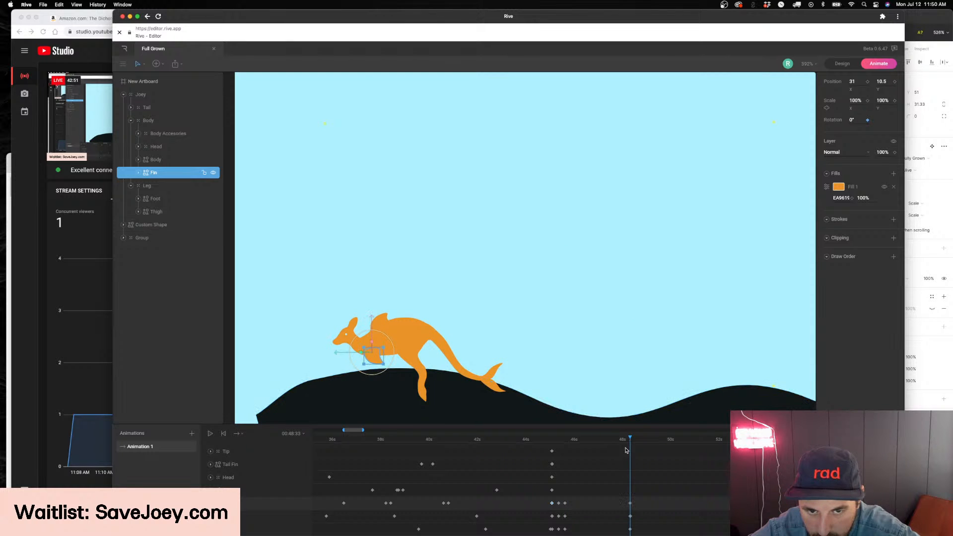
click(687, 389)
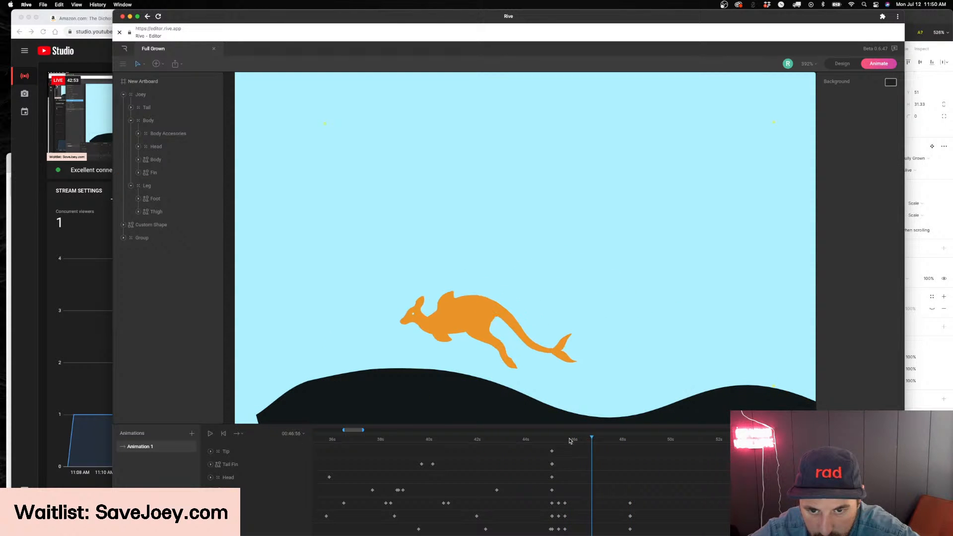
click(542, 443)
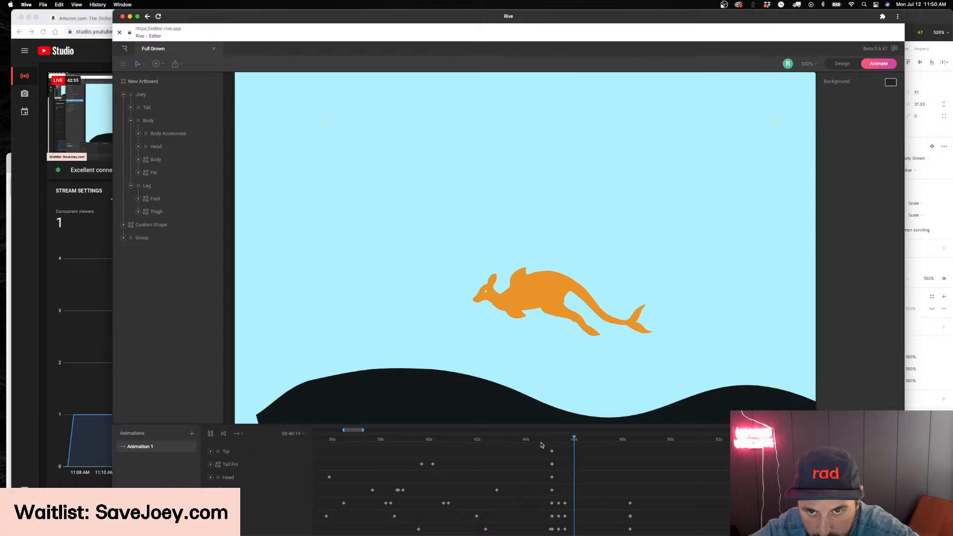
key(space)
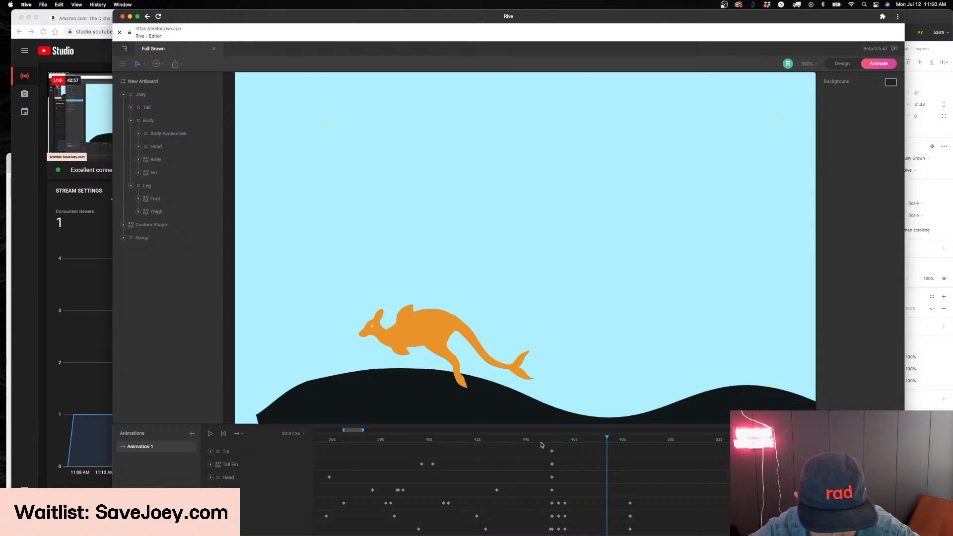
key(space)
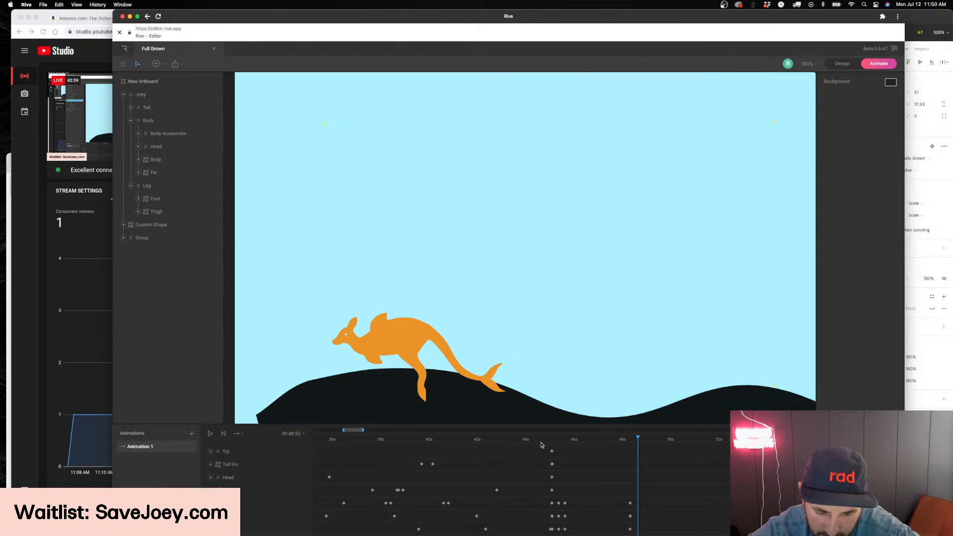
Replay the Joey's leap and landing with the whole artboard in view, and inspect the keyframes around 00:48:33
drag(552, 440, 530, 442)
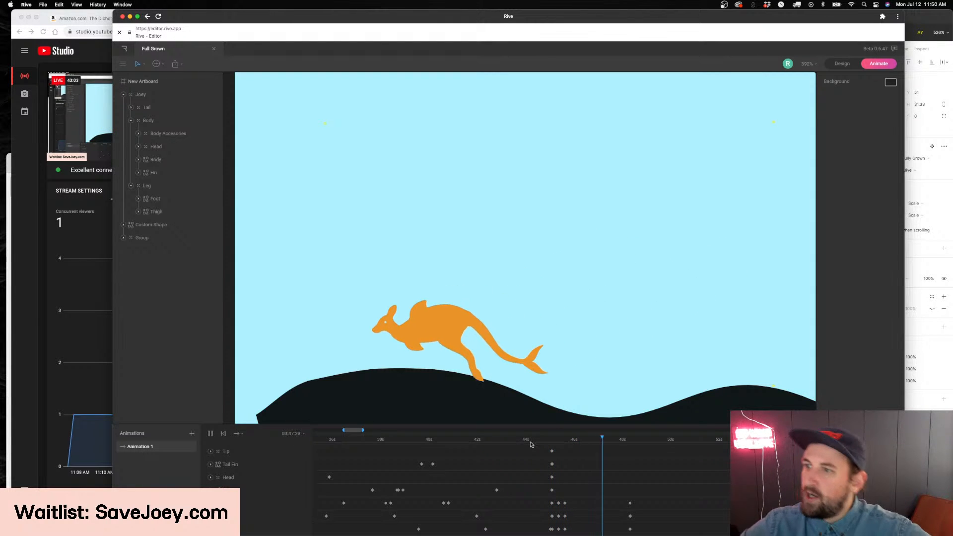
click(551, 439)
key(space)
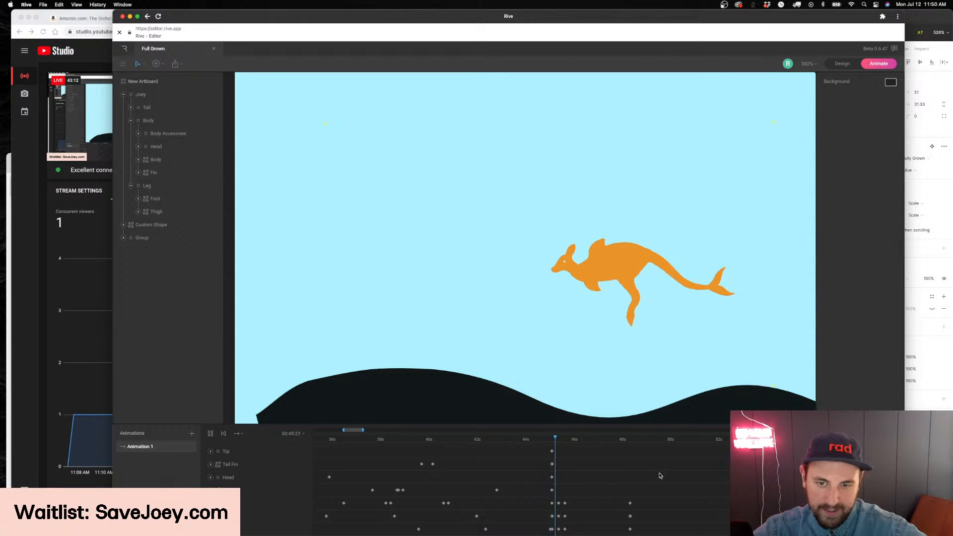
scroll(590, 366, down, 3)
scroll(591, 366, up, 2)
key(space)
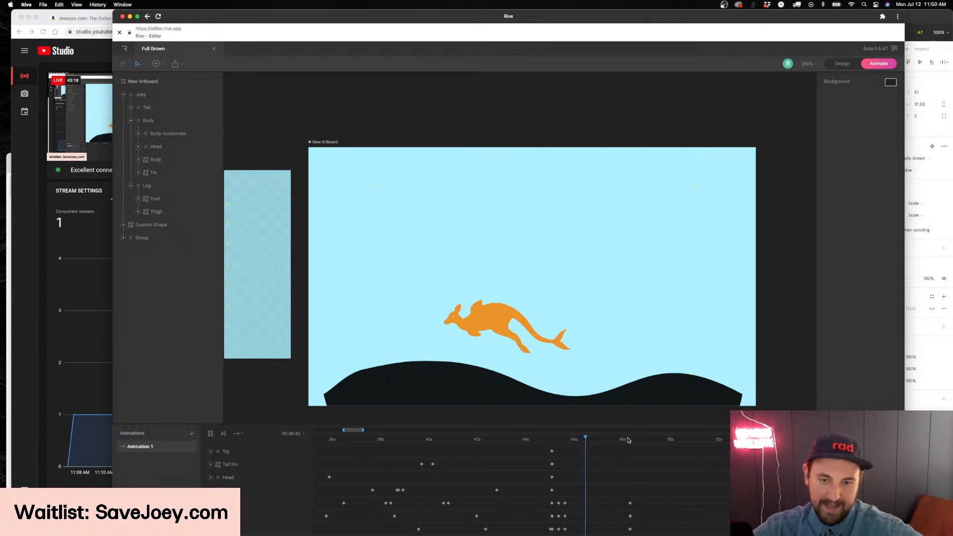
key(space)
drag(626, 441, 600, 459)
drag(630, 458, 632, 460)
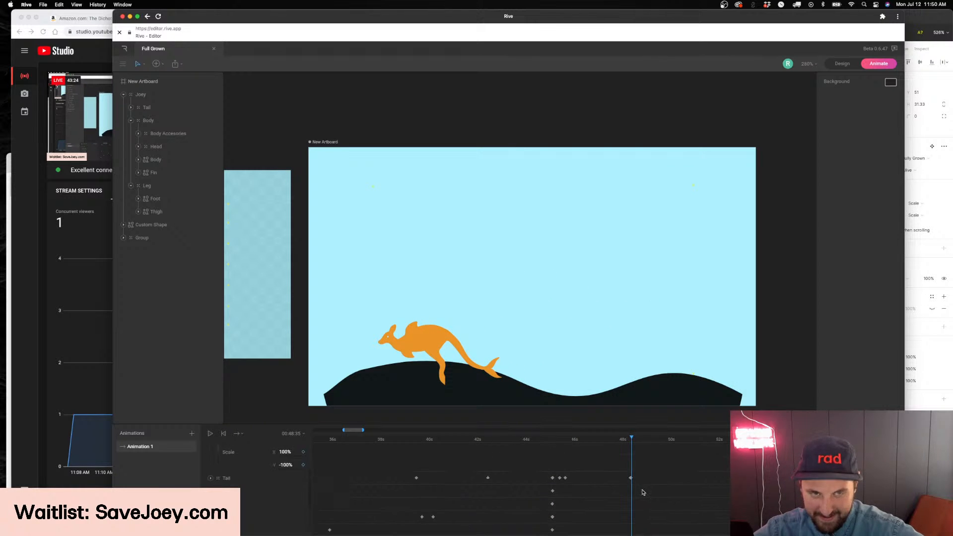
scroll(534, 351, up, 2)
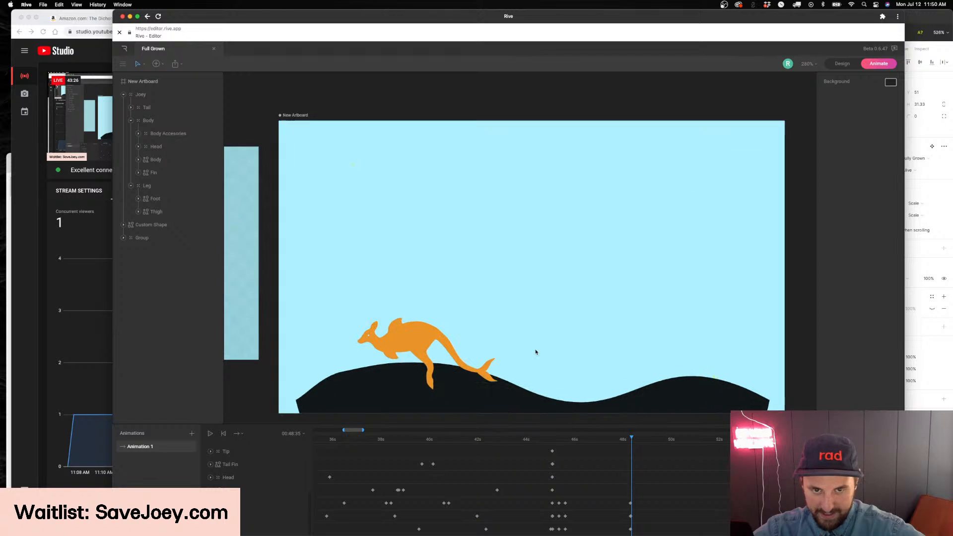
Keyframe the Joey's X scale at -100% at 00:48:34 to flip it horizontally, and preview the turn
scroll(433, 420, down, 1)
drag(364, 430, 359, 430)
scroll(559, 462, right, 1)
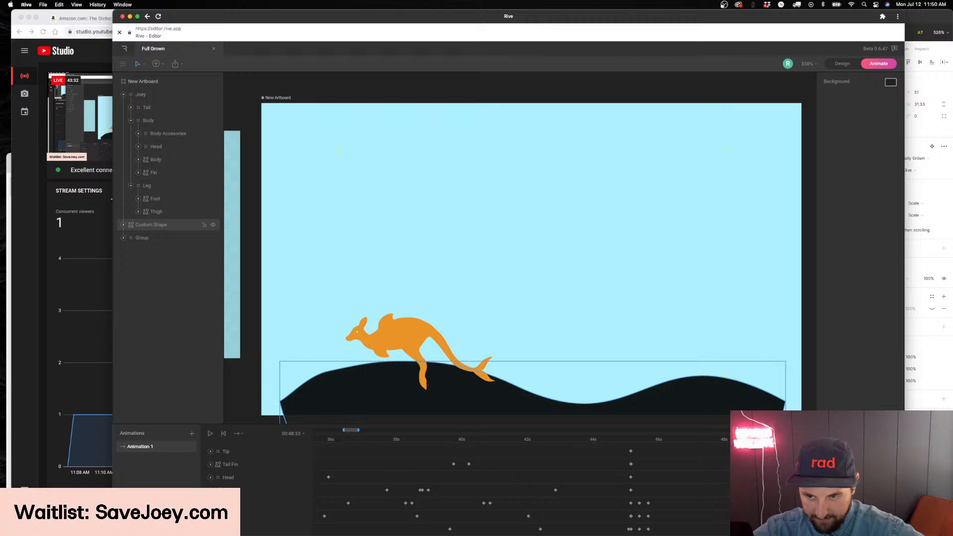
click(407, 338)
click(303, 502)
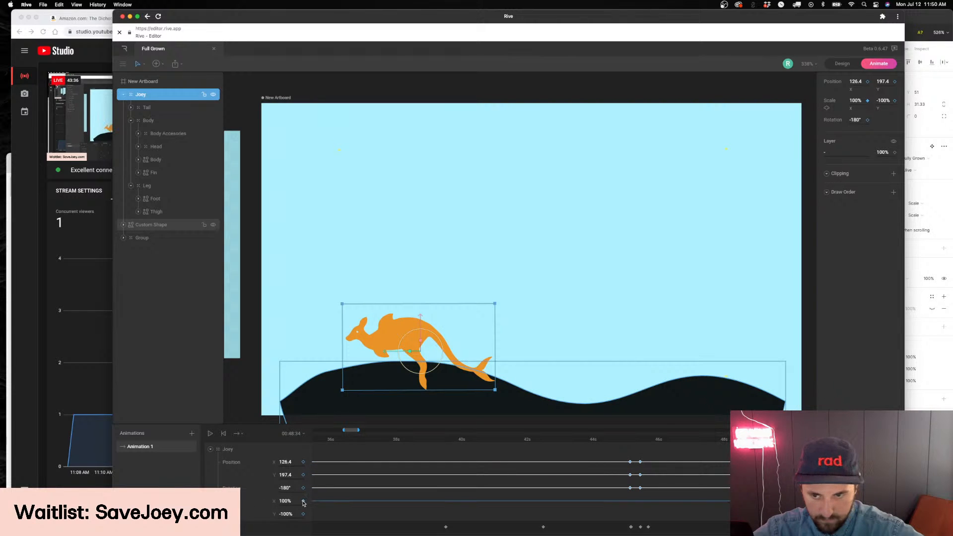
key(super+z)
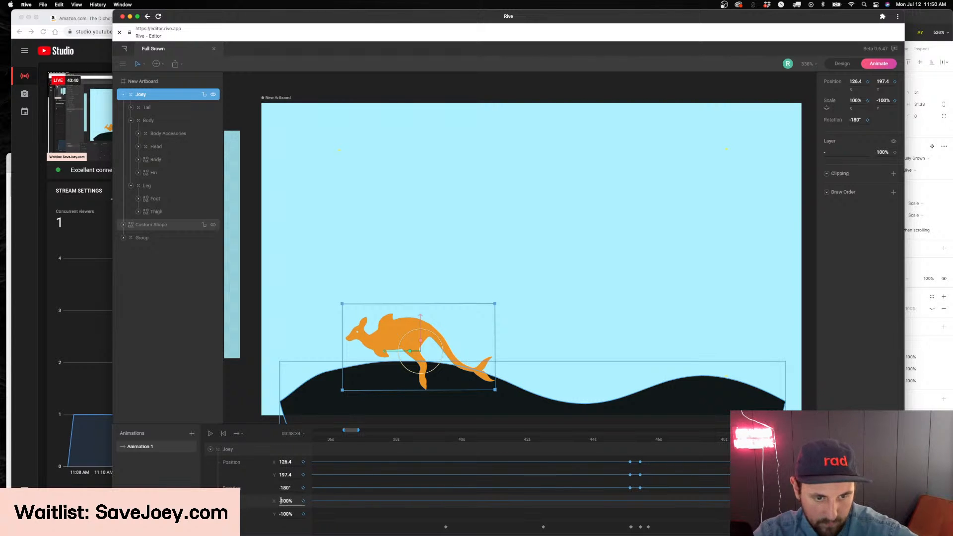
text(-)
key(Return)
key(space)
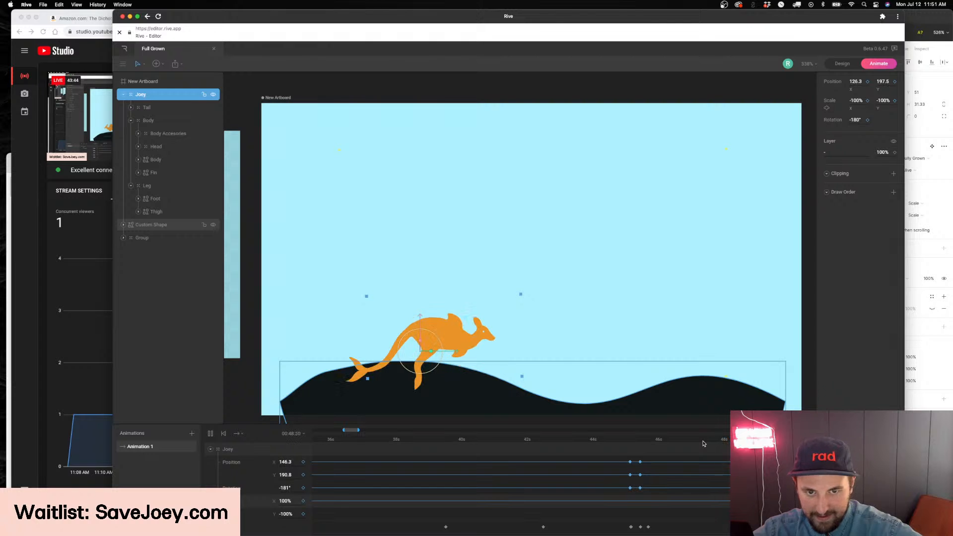
Show the full timeline and play the entire animation from 00:00:00 to review it
drag(360, 432, 730, 431)
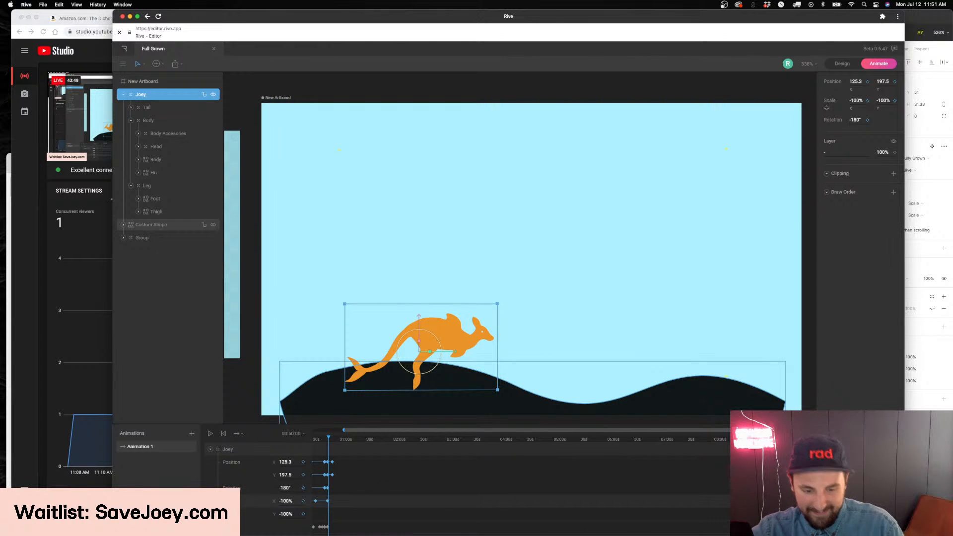
drag(327, 437, 297, 449)
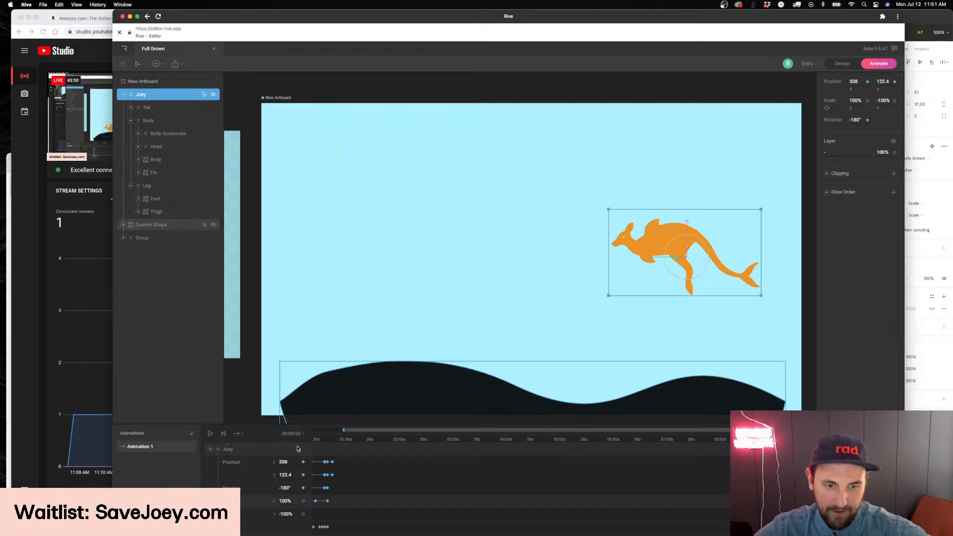
scroll(344, 405, left, 1)
drag(345, 430, 265, 435)
key(space)
click(271, 392)
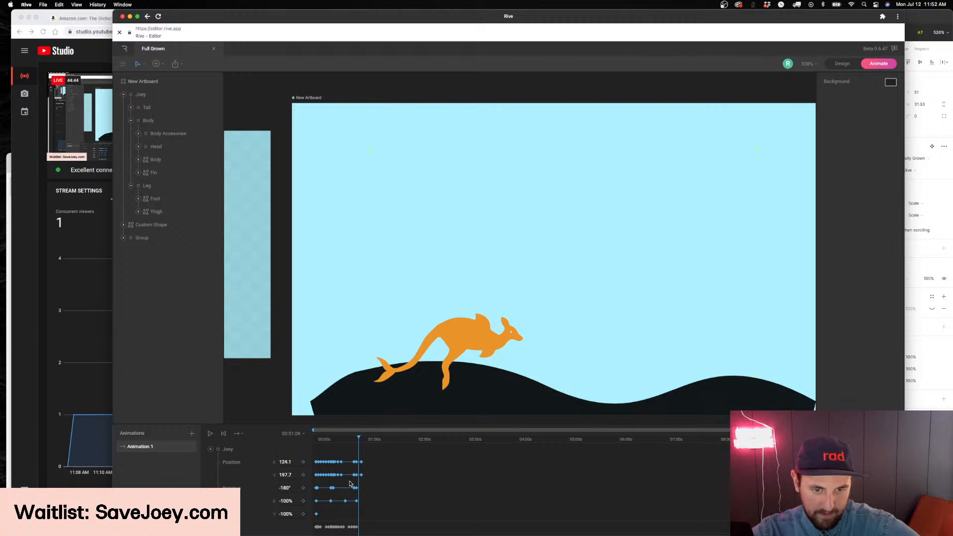
Move the Joey's last X scale keyframe out to about 54 seconds and check the Joey's direction there
scroll(368, 443, up, 10)
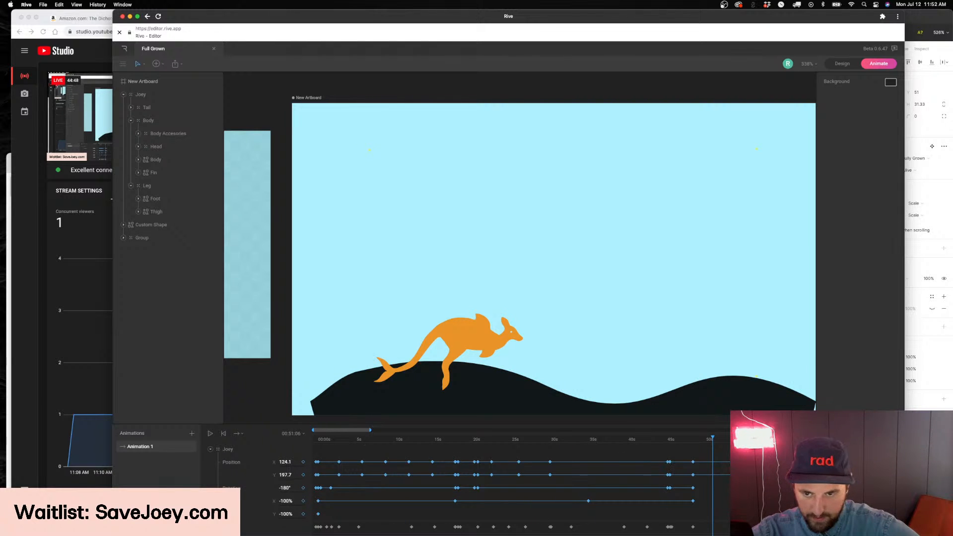
drag(707, 440, 693, 440)
drag(703, 496, 744, 503)
drag(692, 439, 740, 440)
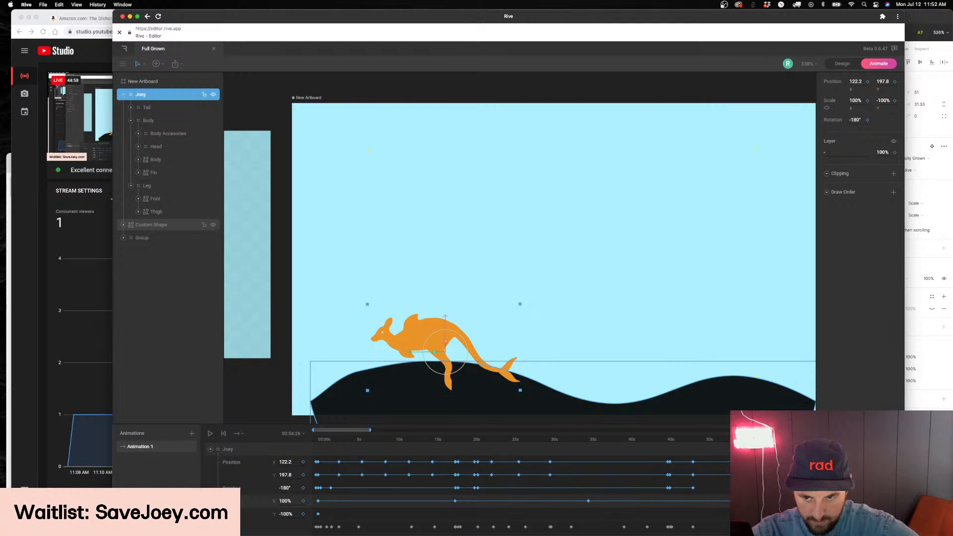
Nudge the Joey's last X scale keyframe slightly earlier, then replay and scrub the animation from the start to review the turn
drag(744, 502, 740, 502)
drag(740, 440, 726, 442)
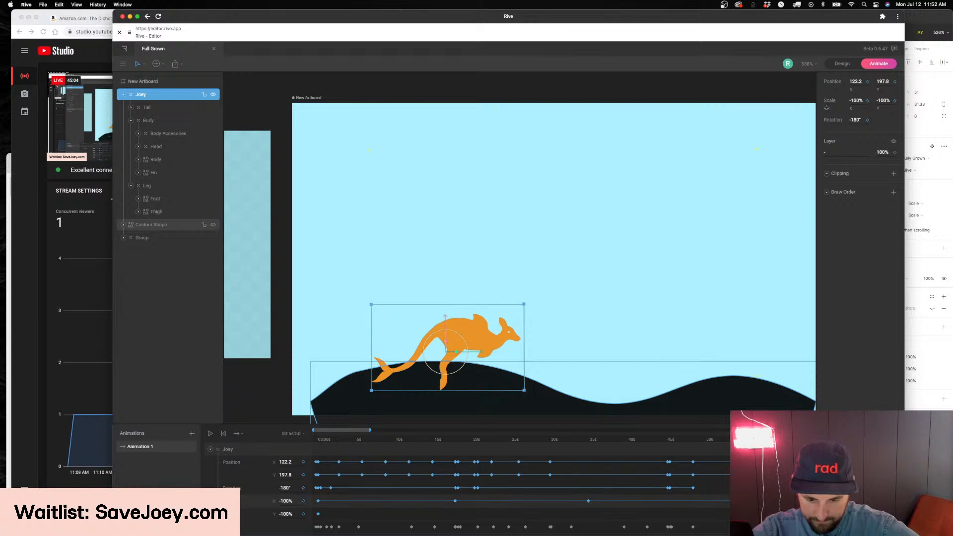
drag(710, 441, 448, 451)
key(space)
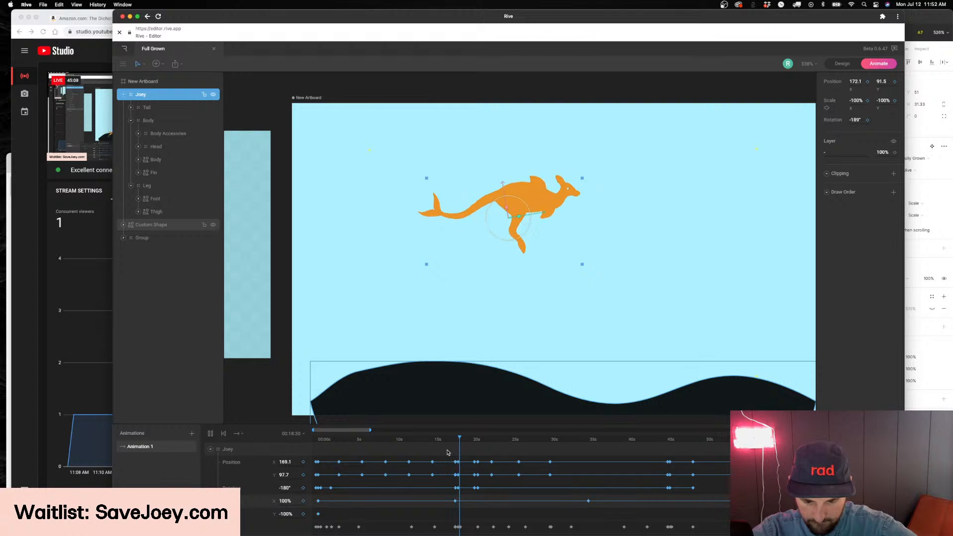
drag(512, 440, 226, 451)
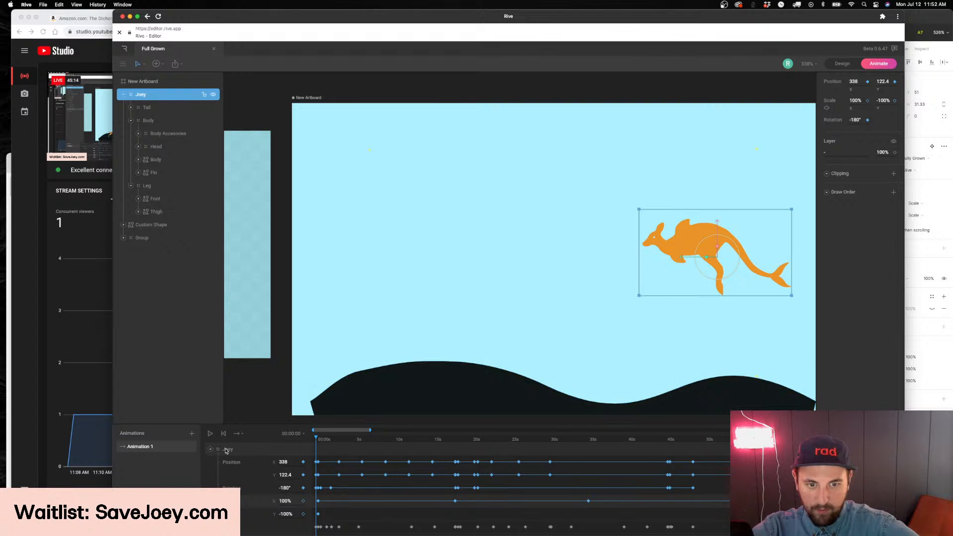
drag(322, 437, 686, 462)
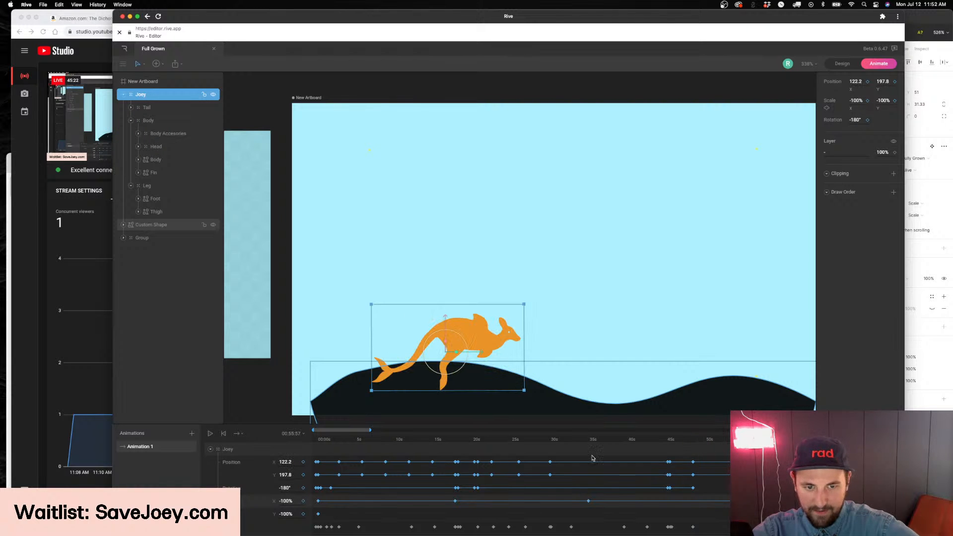
Zoom the timeline out to show about eight minutes, scrub past the last keyframes and return the playhead to 00:00:00
drag(370, 431, 557, 431)
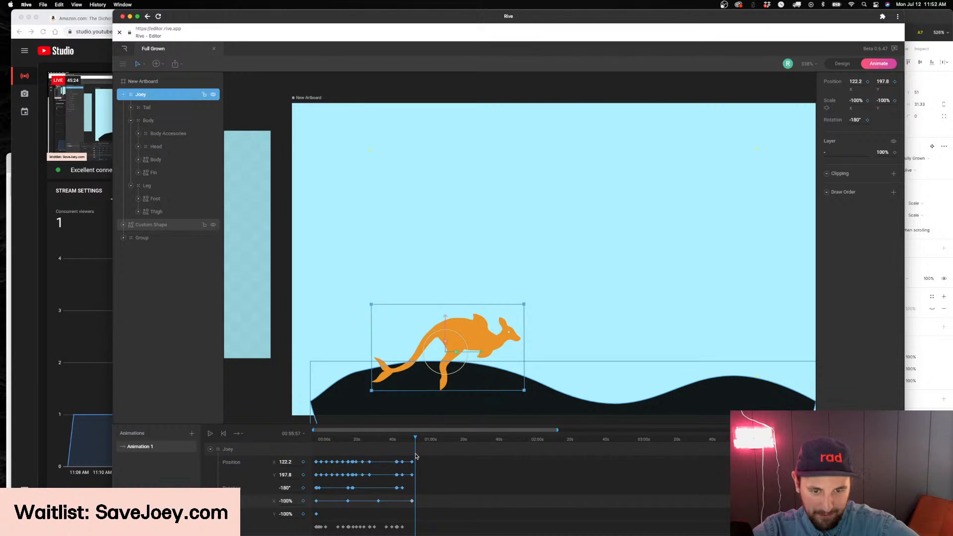
drag(406, 441, 482, 448)
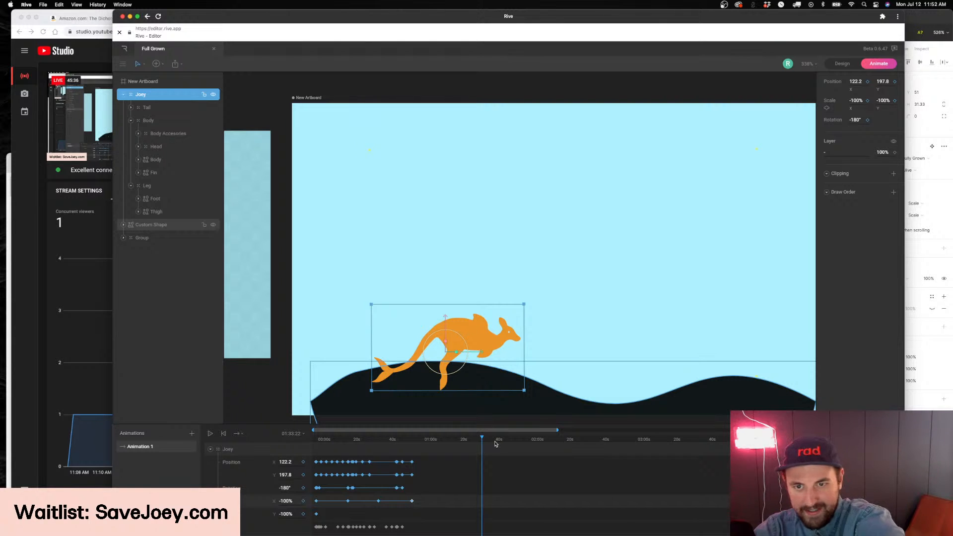
drag(482, 440, 412, 465)
drag(560, 429, 834, 430)
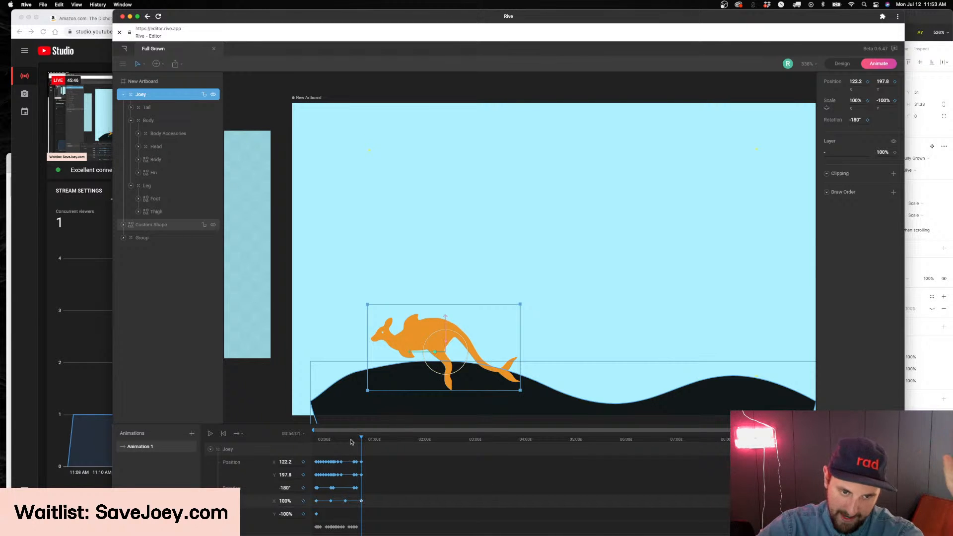
click(318, 440)
drag(314, 444, 620, 445)
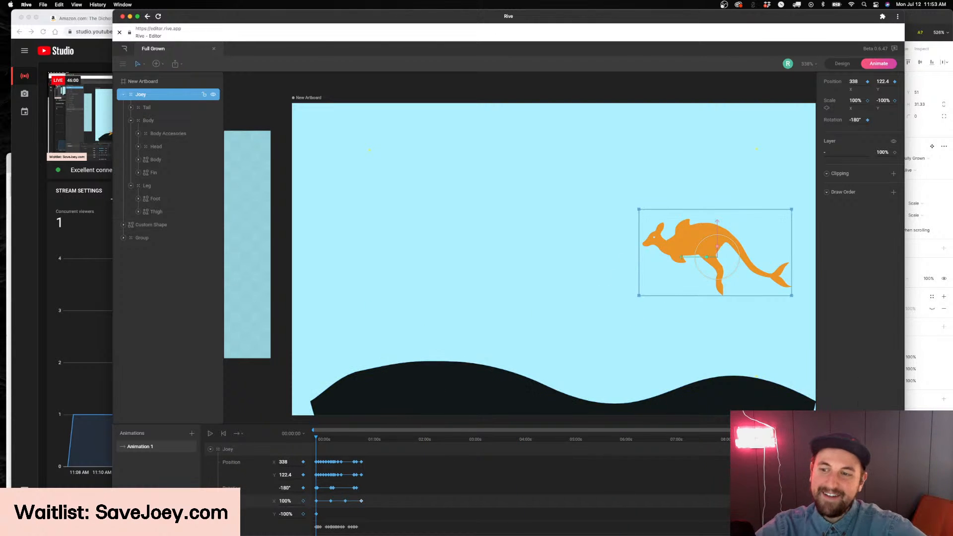
Switch to Figma and zoom in on the fishbowl in the dashboard mockup
key(super+Tab)
scroll(581, 266, down, 15)
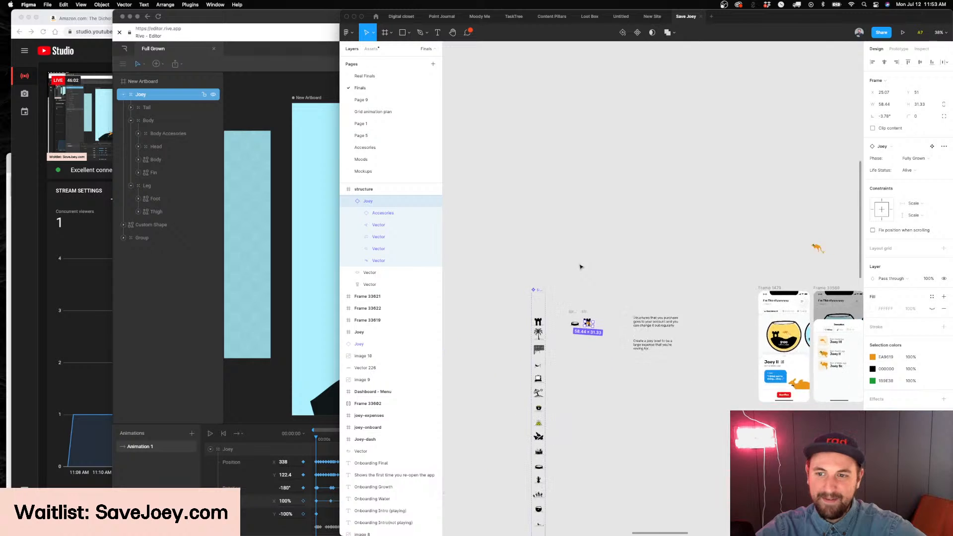
scroll(604, 268, up, 10)
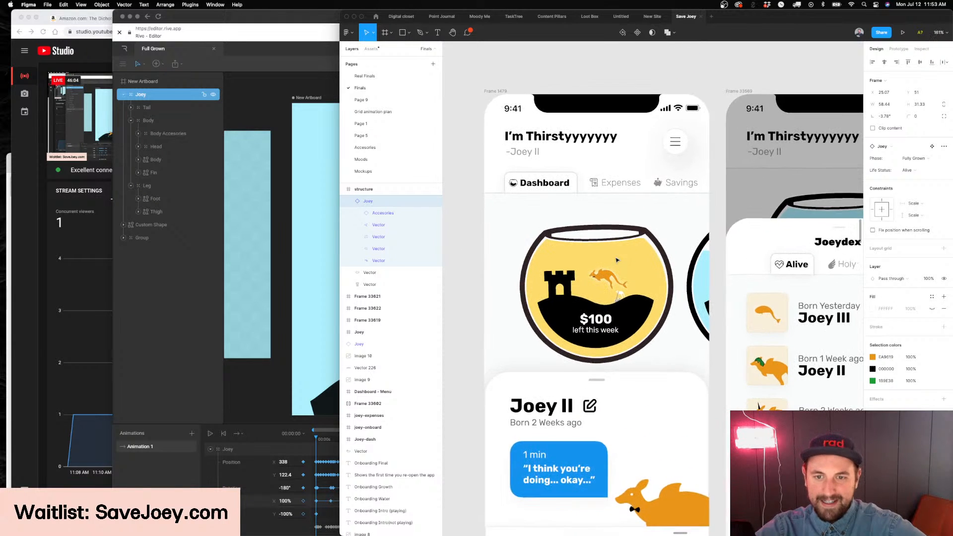
scroll(617, 260, up, 3)
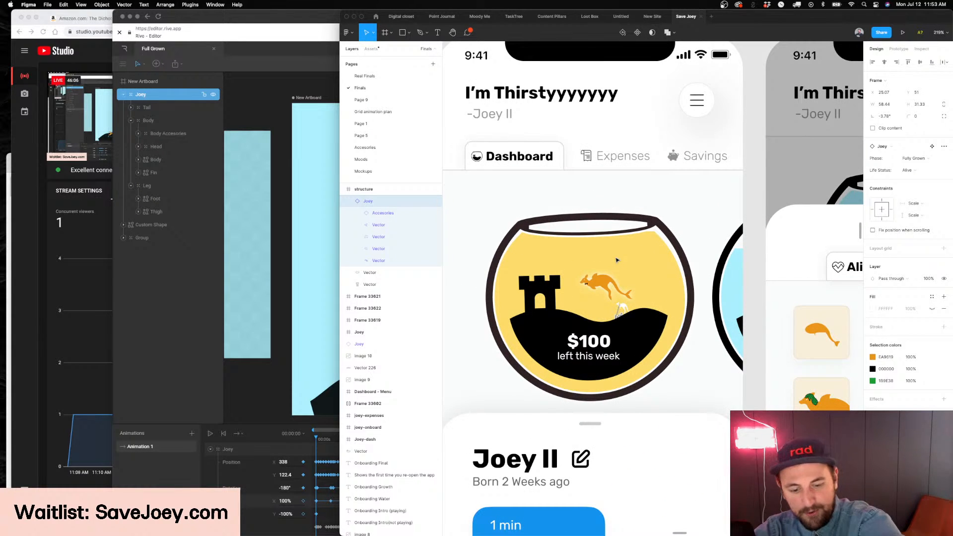
Open the Grid animation plan page and select the Full reference frame of the bowl with Joeys and cacti
click(373, 111)
scroll(551, 197, down, 2)
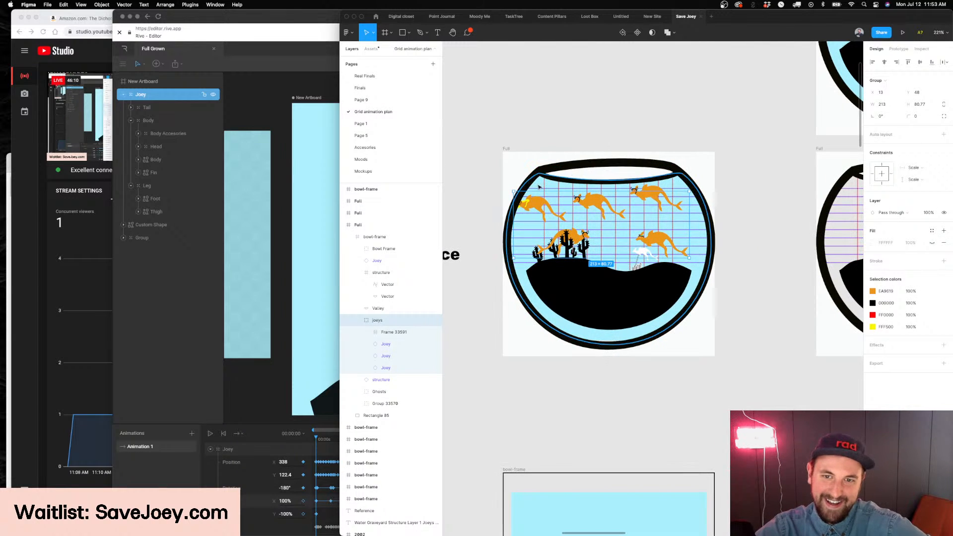
super+click(534, 193)
click(398, 309)
scroll(506, 156, up, 2)
click(544, 183)
key(Escape)
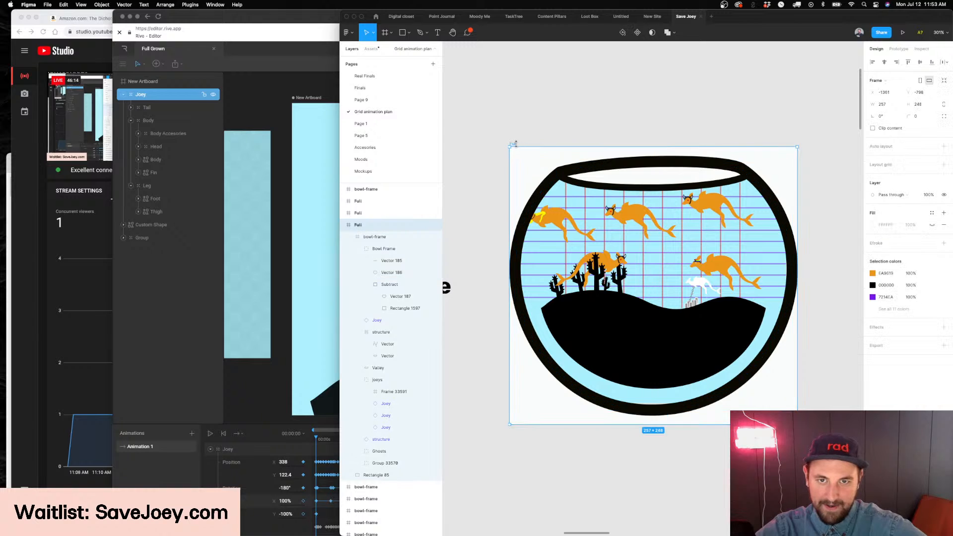
Look through the layered bowl plan from 1. Water down to 7. Bowl Frame
scroll(542, 186, down, 5)
scroll(540, 191, up, 1)
scroll(540, 191, down, 4)
scroll(540, 191, up, 3)
scroll(540, 192, down, 4)
scroll(540, 192, up, 6)
scroll(540, 192, down, 5)
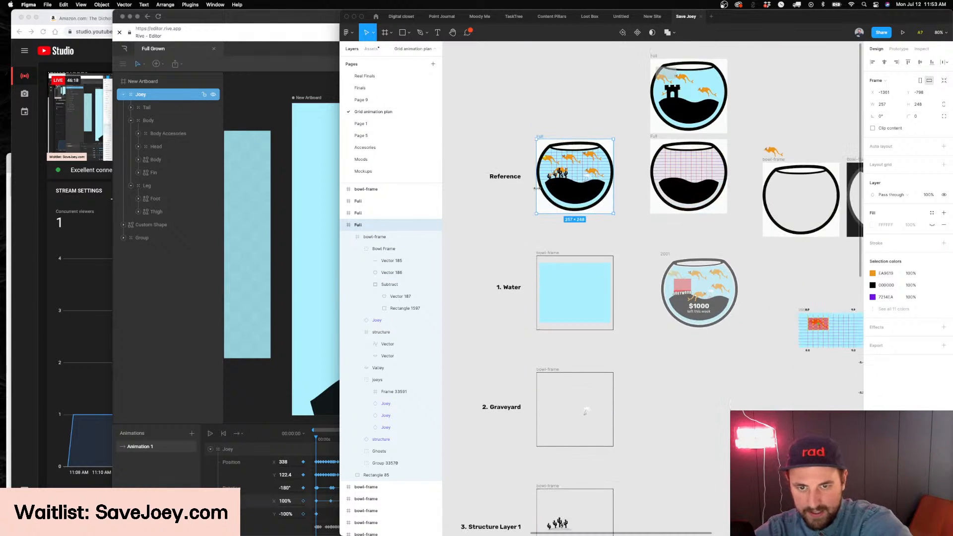
scroll(624, 258, down, 3)
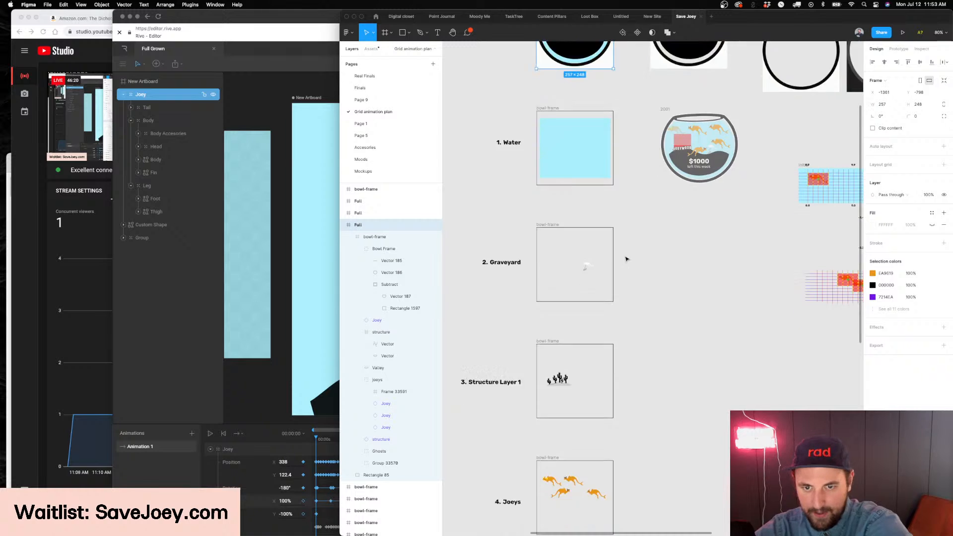
scroll(626, 259, down, 5)
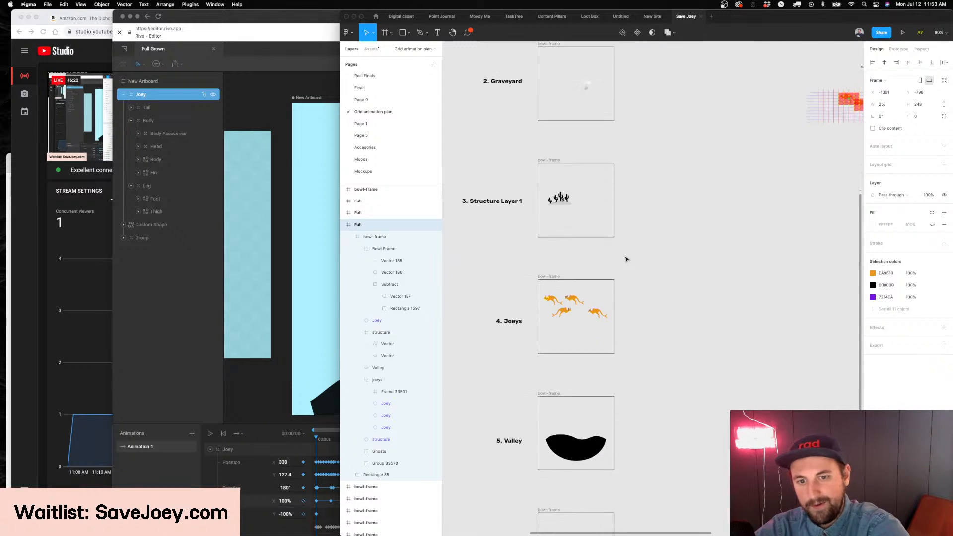
scroll(626, 259, down, 1)
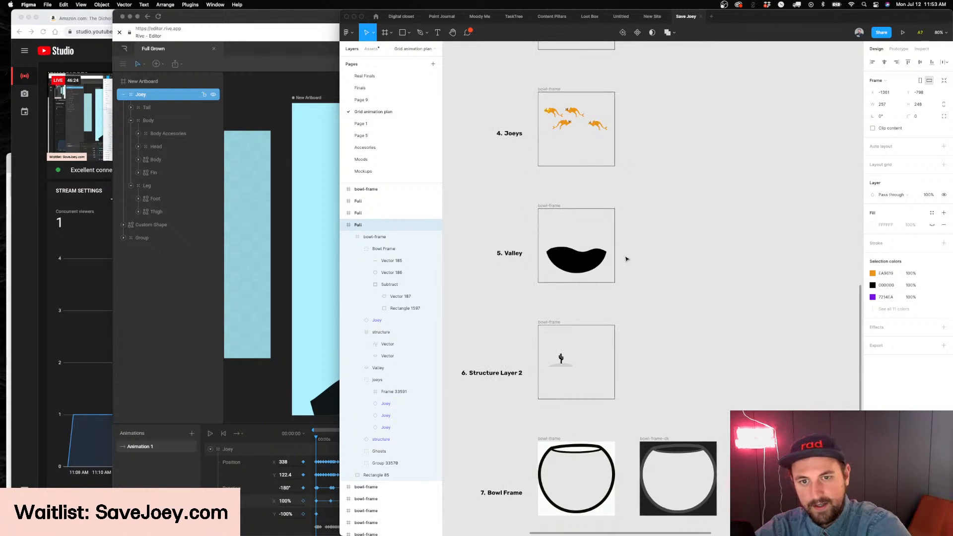
scroll(627, 258, down, 3)
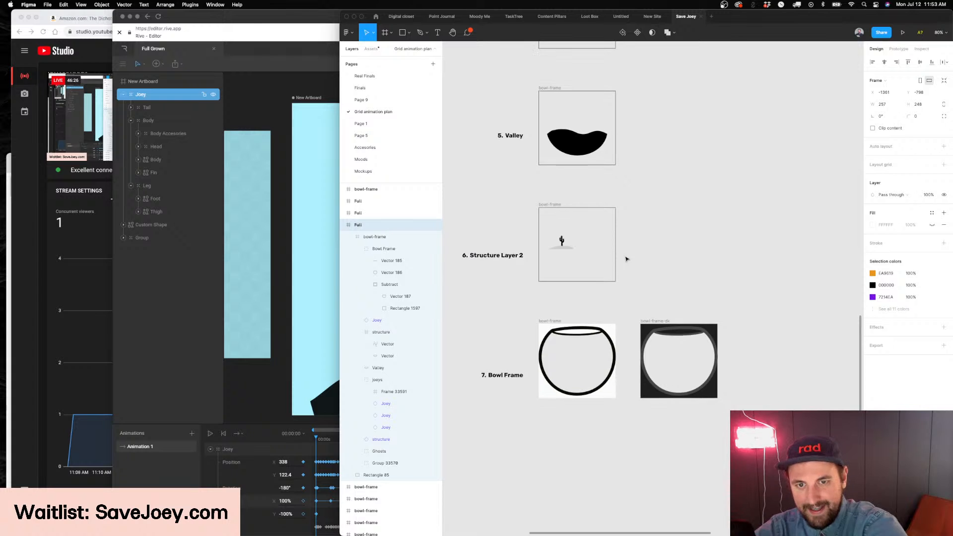
scroll(616, 288, down, 1)
Inspect the empty bowl frame, examine the reference bowl's rim up close, and select the bowl-frame inside the reference
scroll(605, 297, up, 5)
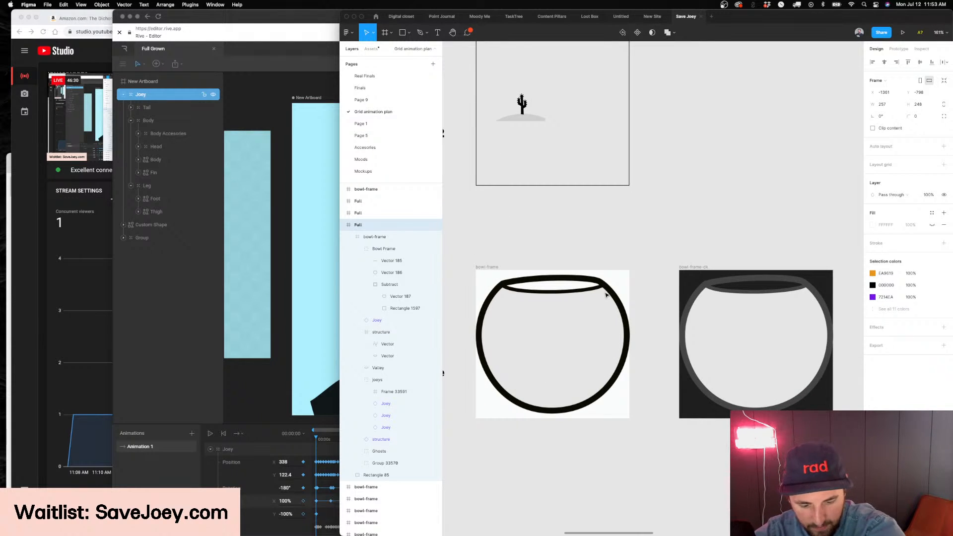
scroll(606, 296, up, 5)
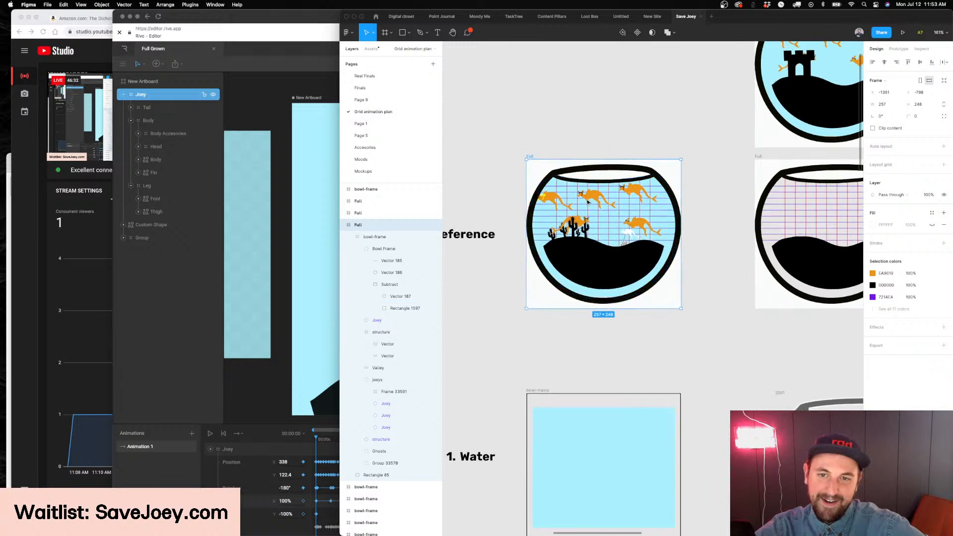
scroll(589, 203, up, 15)
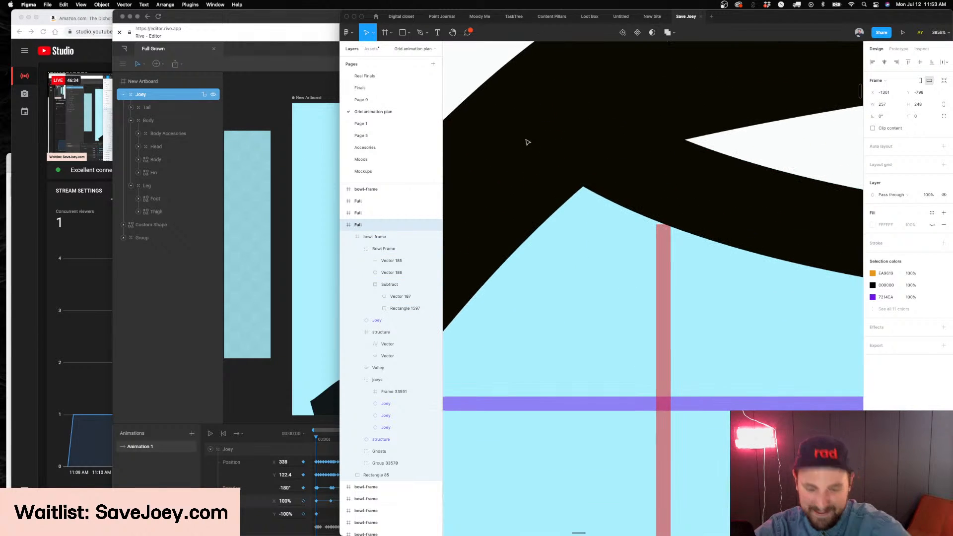
scroll(548, 180, down, 15)
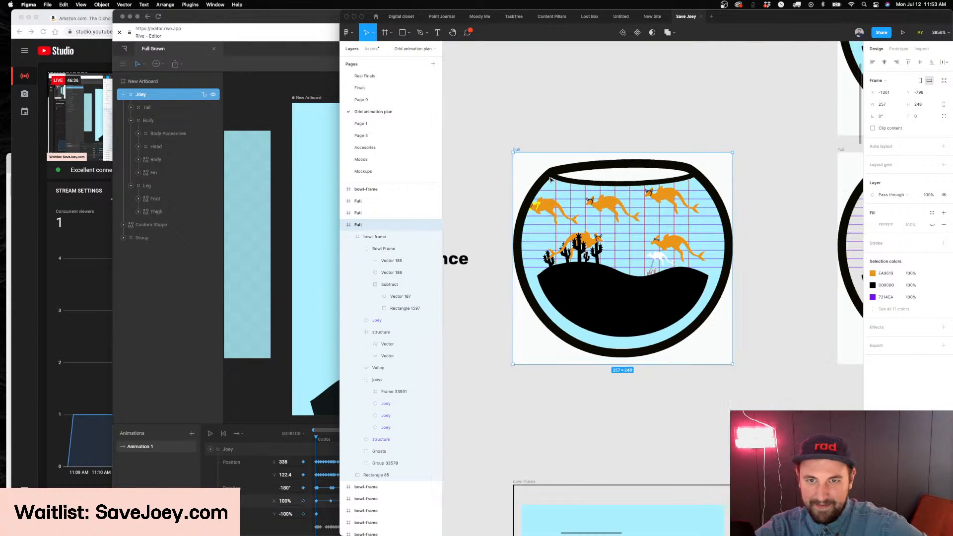
scroll(559, 217, up, 3)
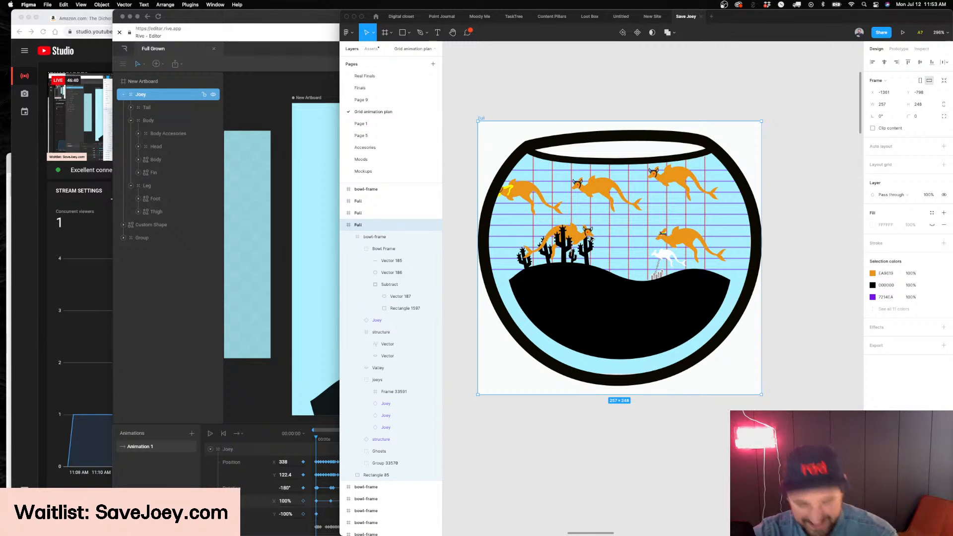
click(724, 161)
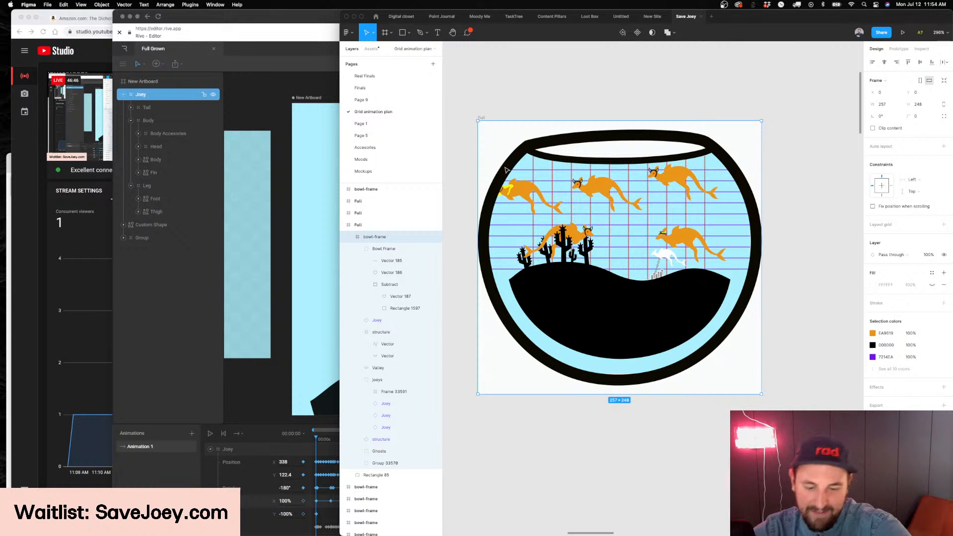
Switch back to Rive, inspect the Full Grown and New Artboard artboards, and move the playhead to 01:01:49
click(284, 196)
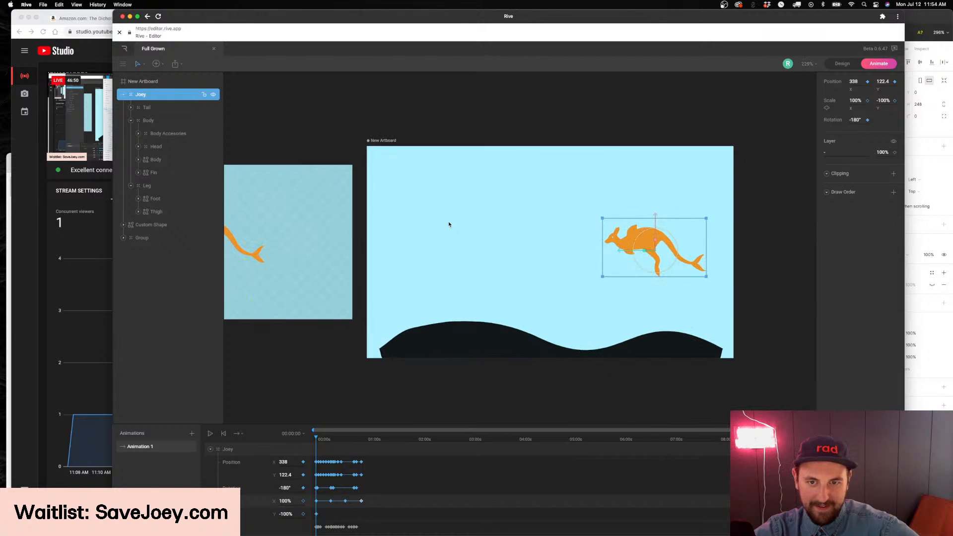
key(super+Tab)
key(super+Tab)
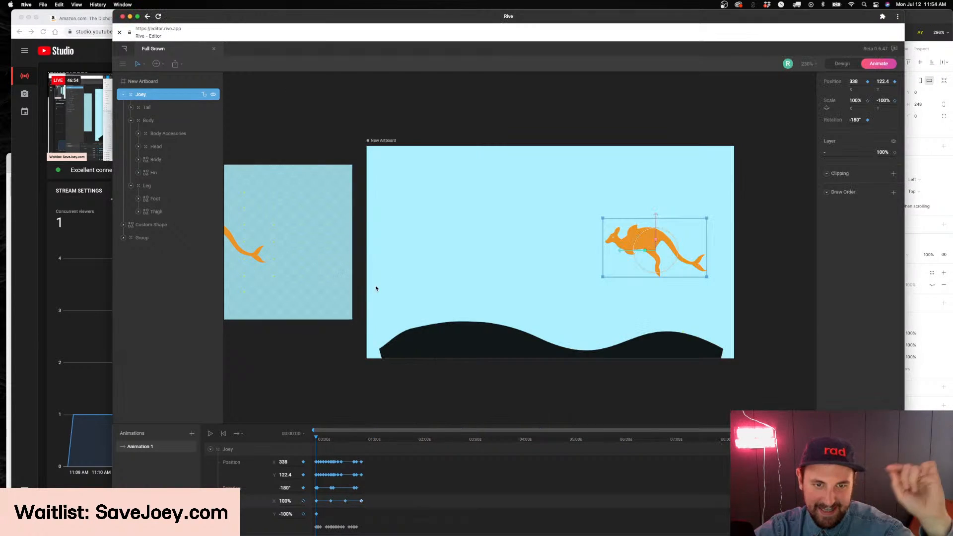
scroll(369, 187, down, 4)
scroll(369, 187, up, 9)
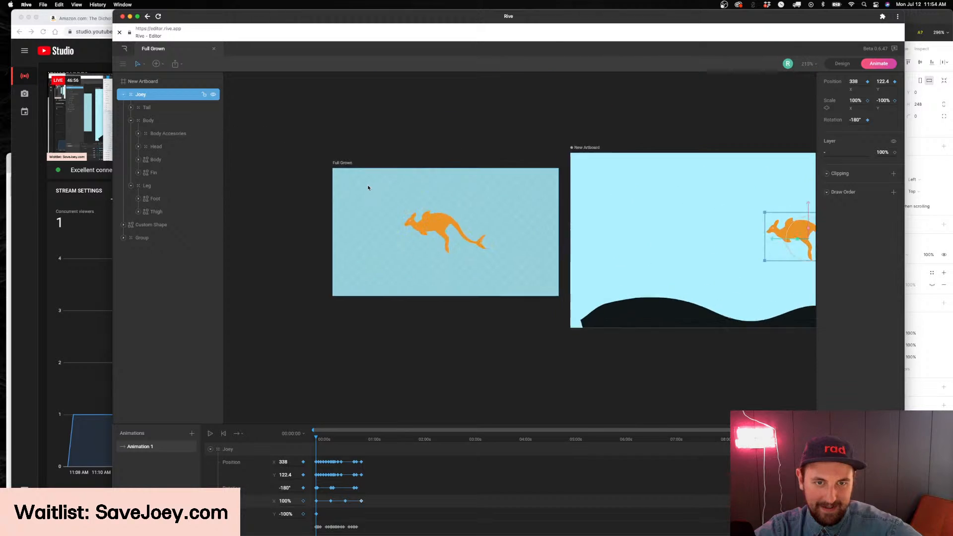
scroll(387, 203, down, 3)
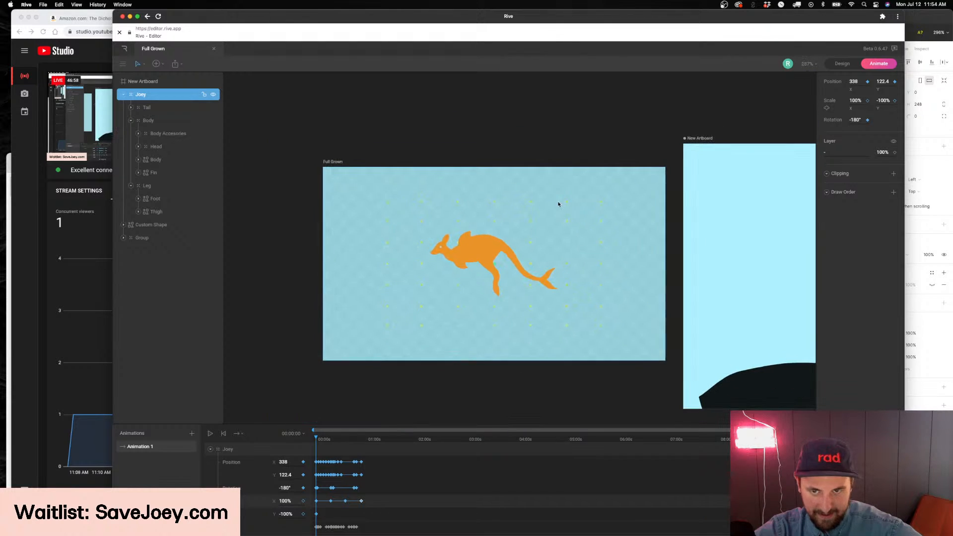
scroll(524, 204, right, 5)
scroll(458, 186, up, 10)
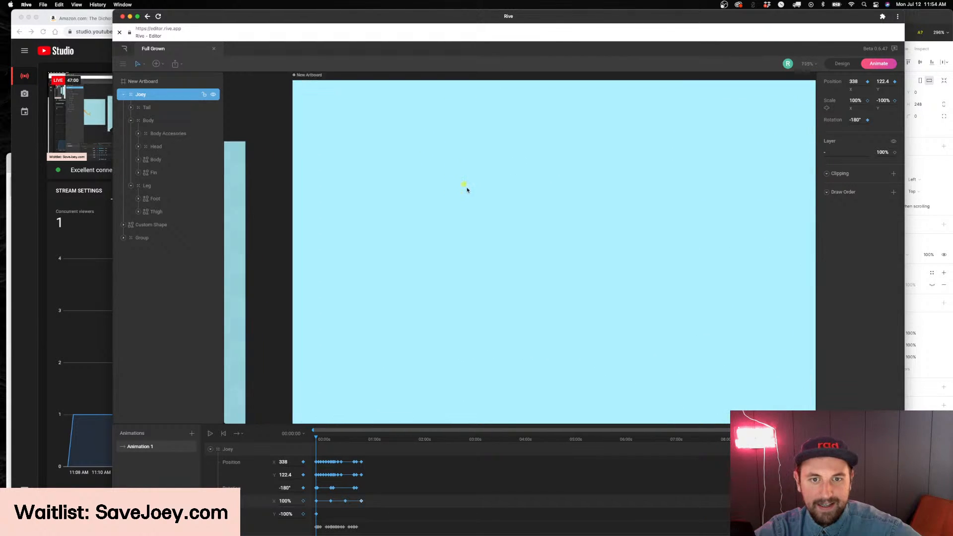
scroll(469, 193, down, 10)
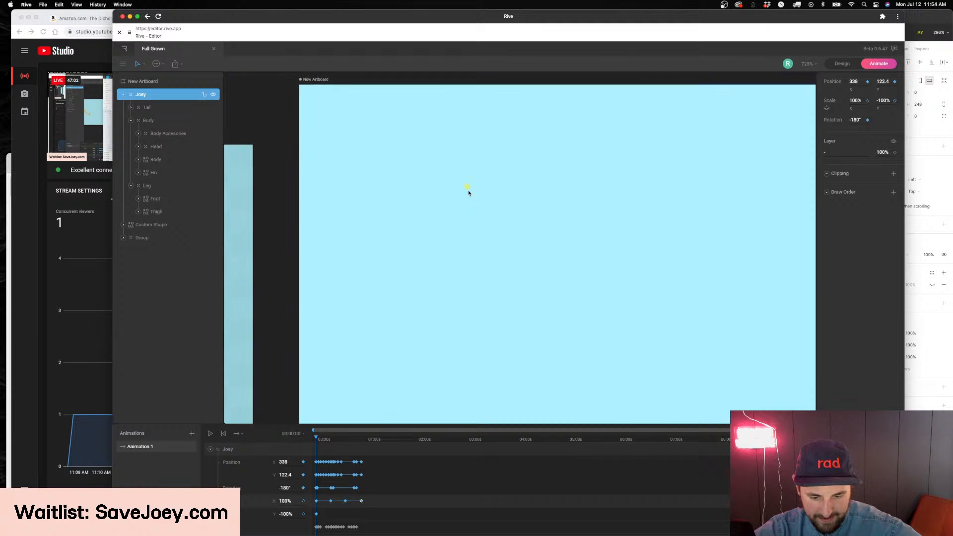
scroll(469, 192, right, 2)
scroll(469, 193, down, 2)
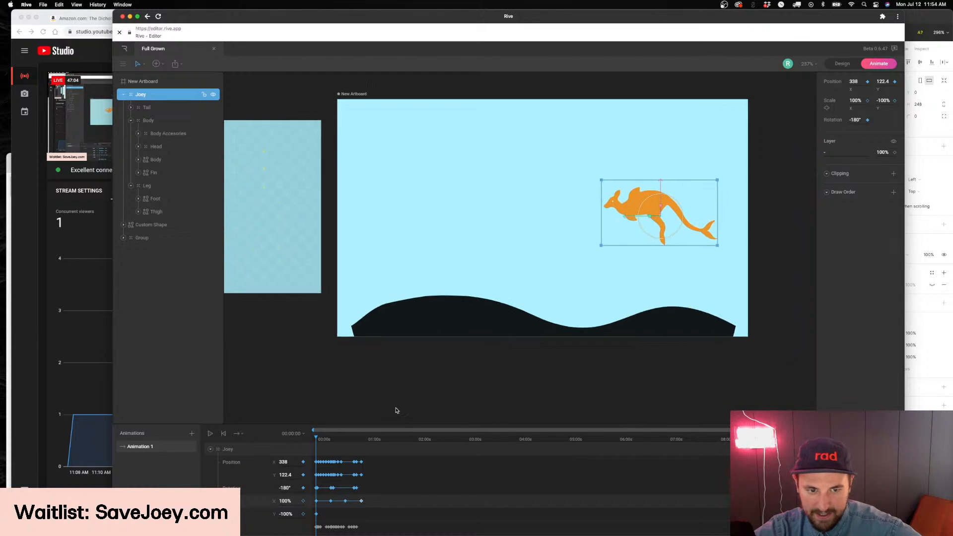
mouse_move(366, 437)
mouse_down()
mouse_move(344, 442)
mouse_move(368, 443)
mouse_up()
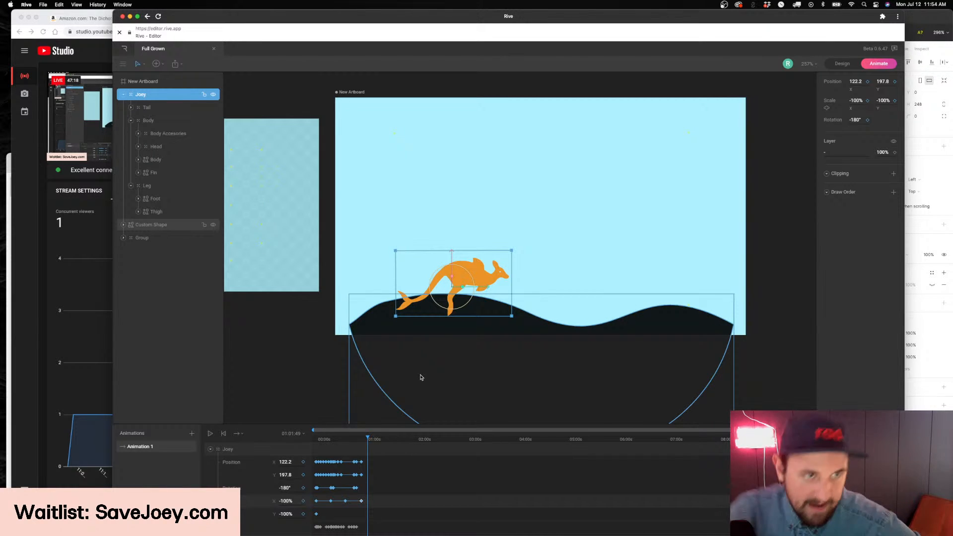
Switch to Chrome, search Google Images for "terrarium" in a new tab, and open the Garden Design jar terrarium picture
click(101, 311)
key(super+t)
text(terrariuam)
key(BackSpace)
key(BackSpace)
text(m)
key(Return)
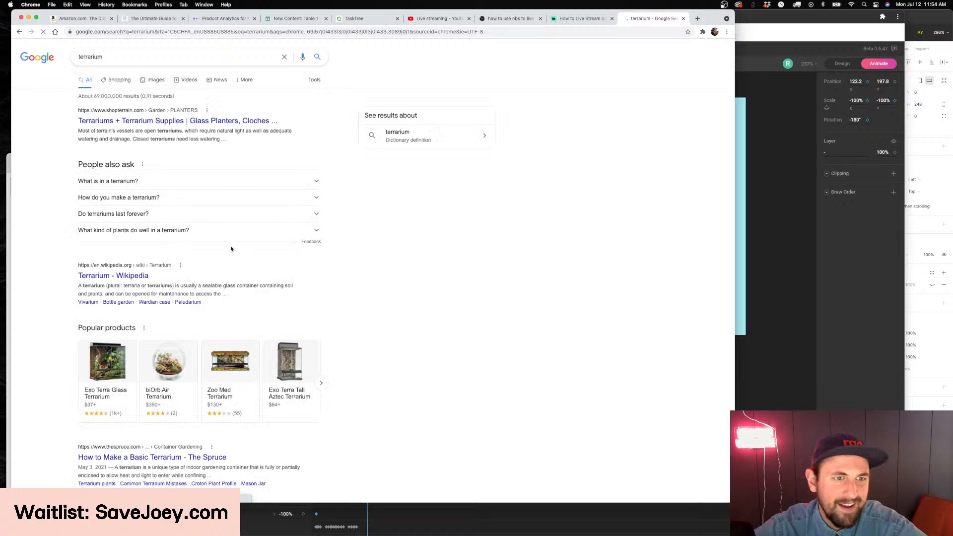
click(153, 81)
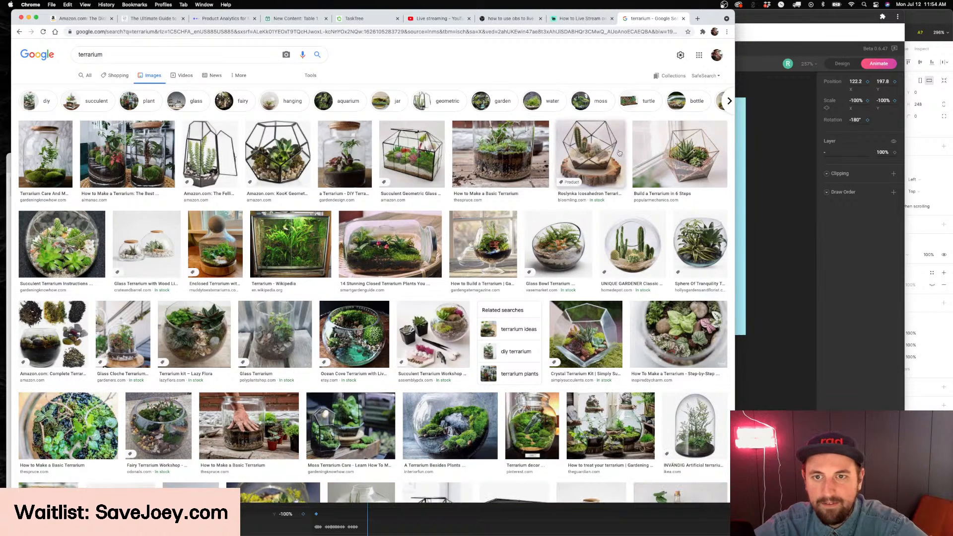
click(340, 161)
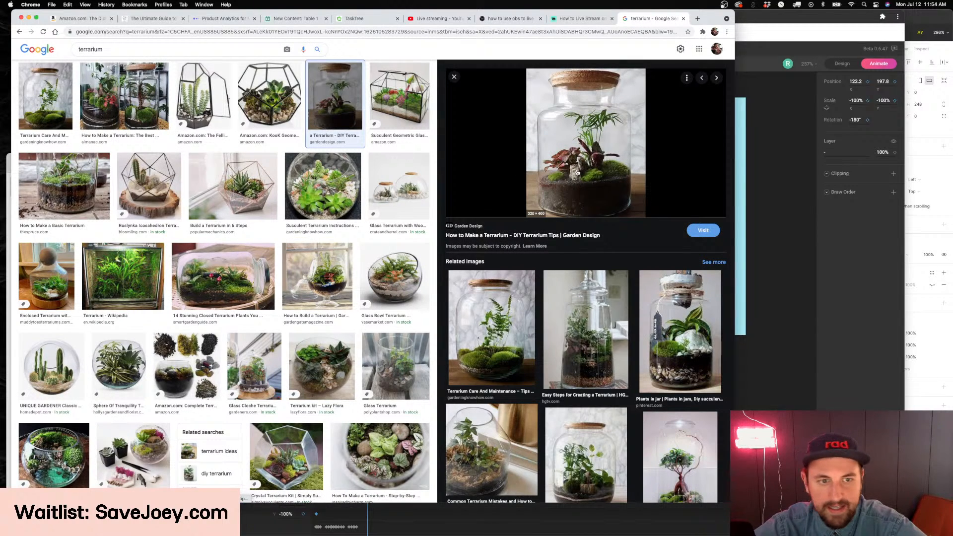
View the Gardening Know How succulent bowl and the Popular Mechanics geometric terrarium pictures, and switch to Figma
click(323, 186)
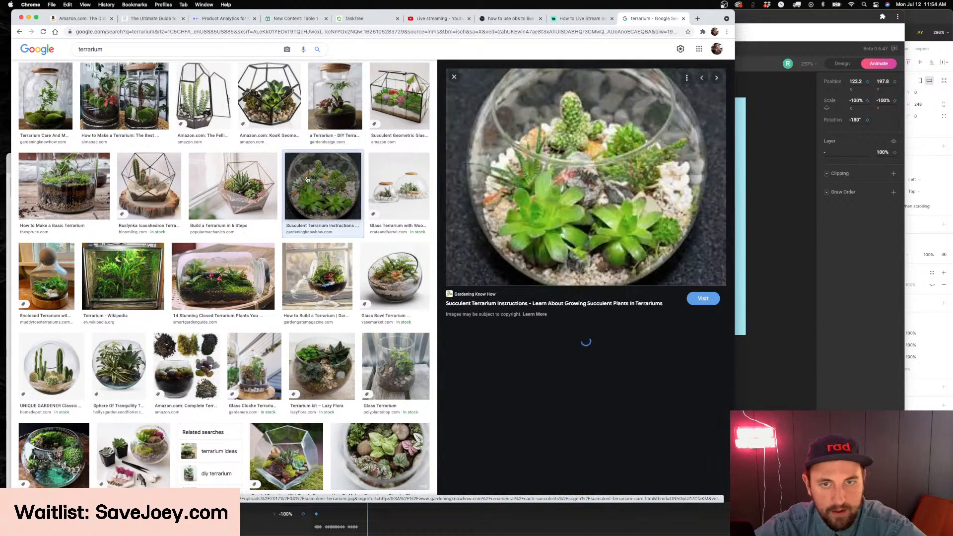
click(233, 187)
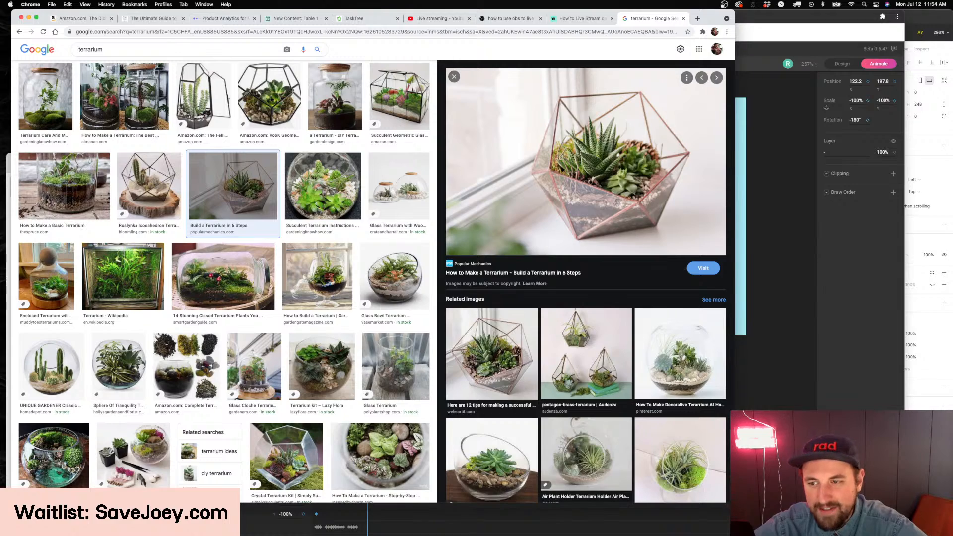
key(super+Tab)
scroll(653, 232, down, 5)
scroll(653, 232, up, 4)
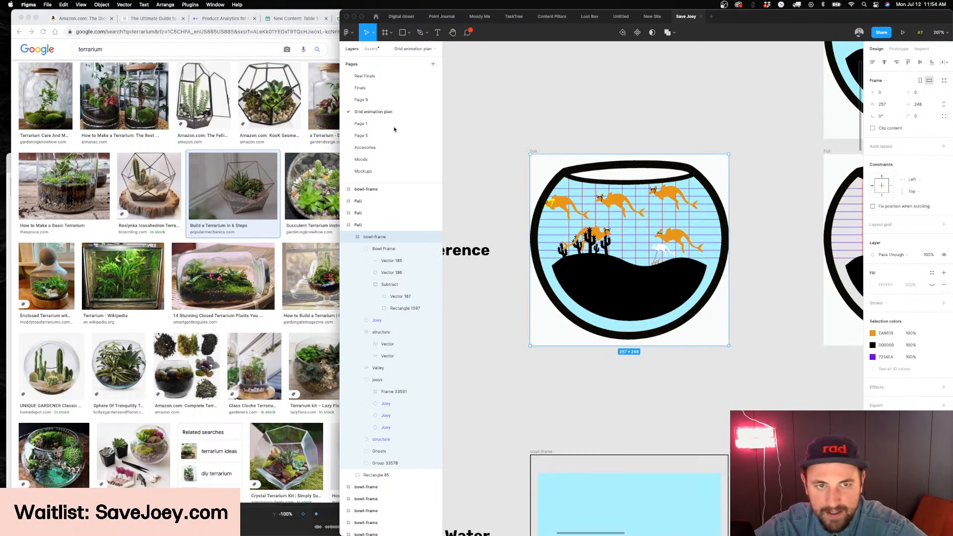
Open the Real Finals page and select the small fishbowl structure inside the dashboard's main bowl
click(365, 76)
scroll(555, 278, up, 10)
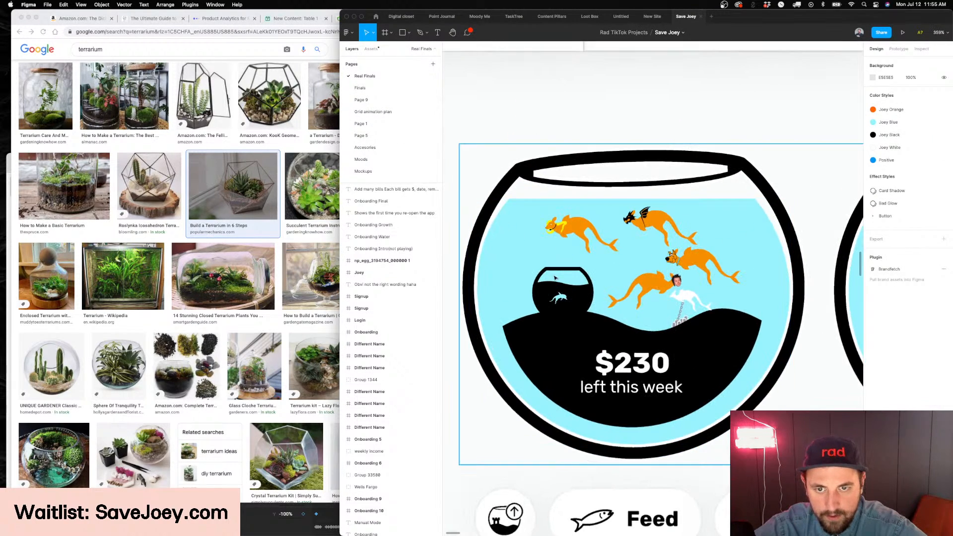
click(547, 290)
double_click(543, 294)
double_click(543, 294)
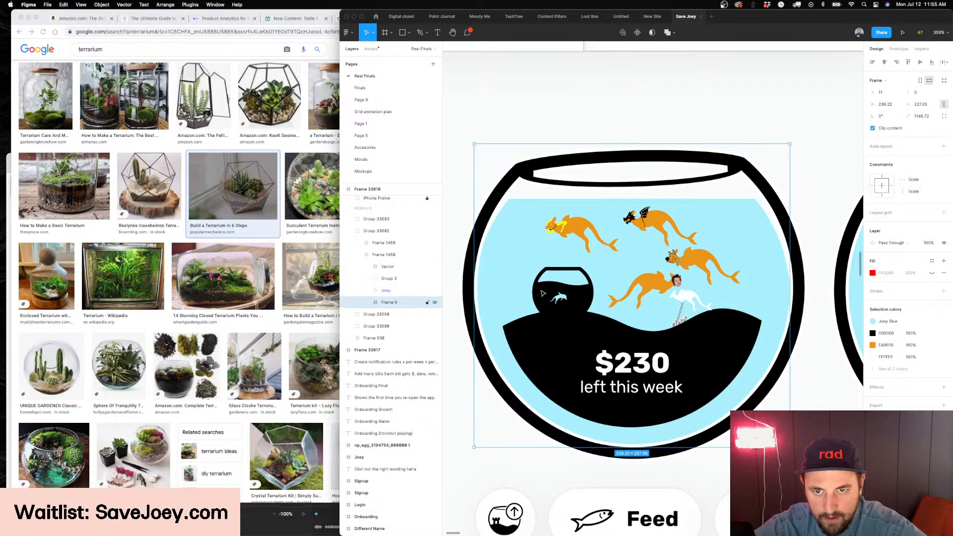
double_click(543, 293)
Try the Desert, Cactus and Table Mountain variants on the bowl's structure, and settle on eyres
click(912, 159)
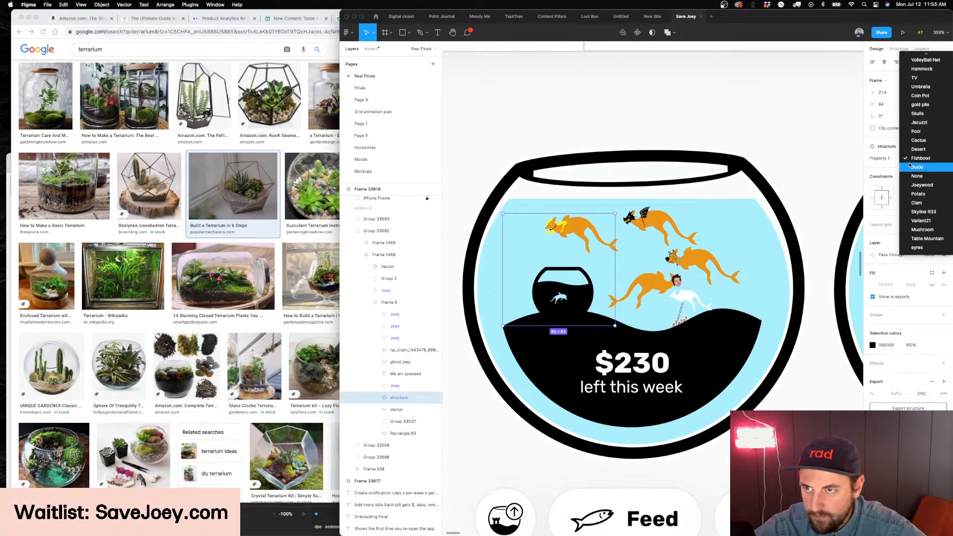
click(927, 148)
click(914, 159)
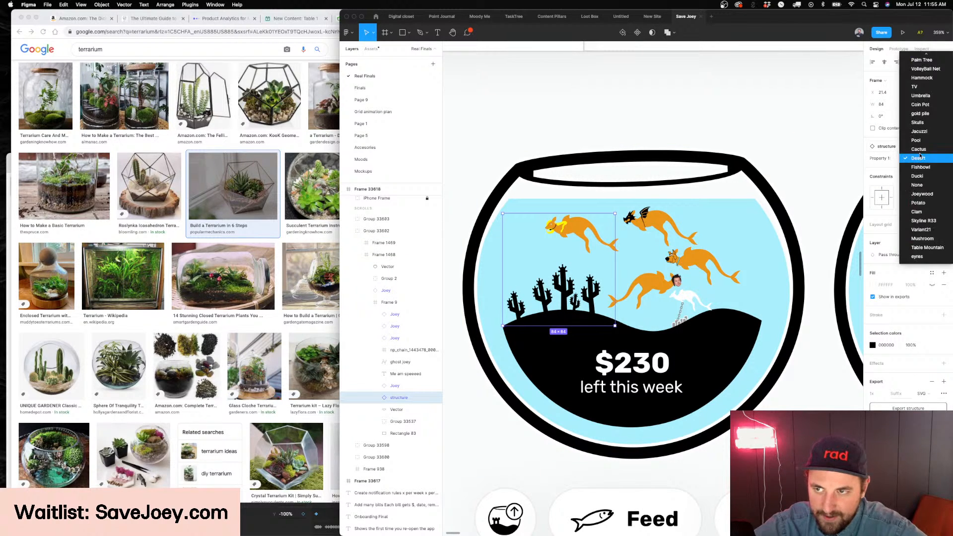
click(922, 151)
click(919, 159)
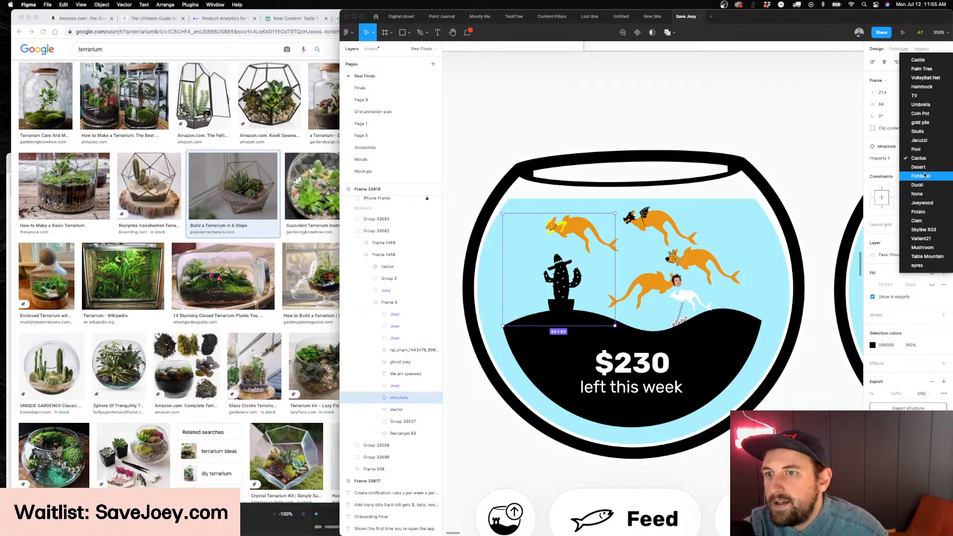
click(927, 257)
click(913, 164)
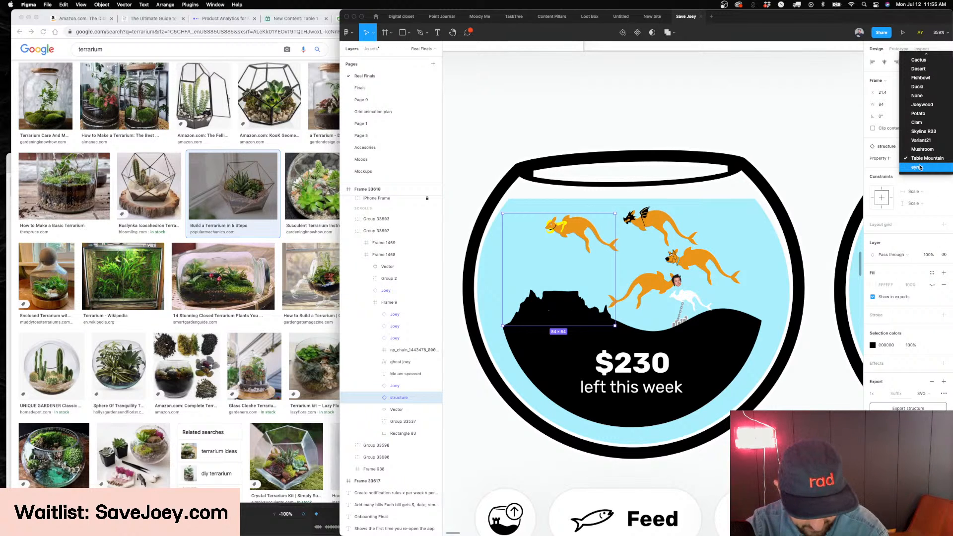
click(918, 169)
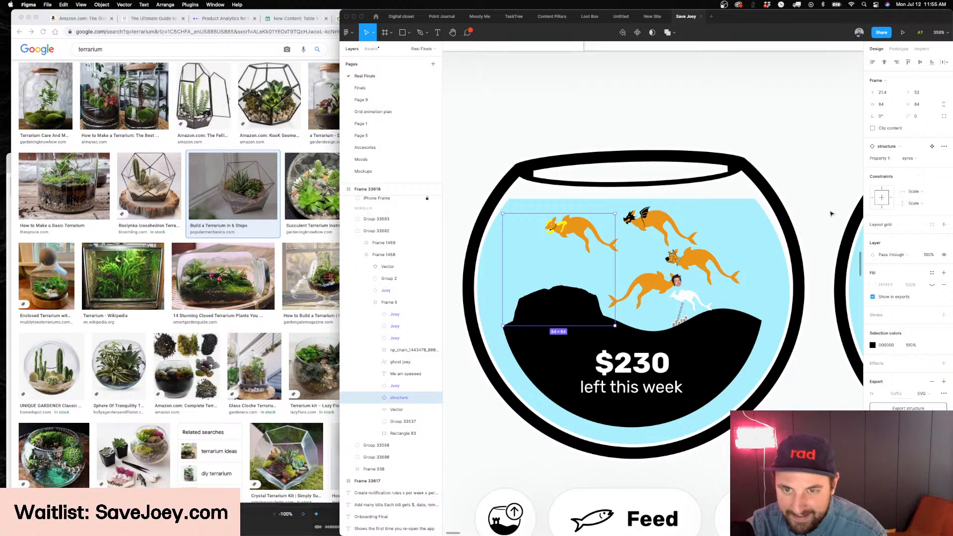
Review the bowl with its rock structure, clear the selection, and look over the surrounding dashboard screens
scroll(781, 183, right, 1)
scroll(782, 182, down, 2)
scroll(781, 183, right, 1)
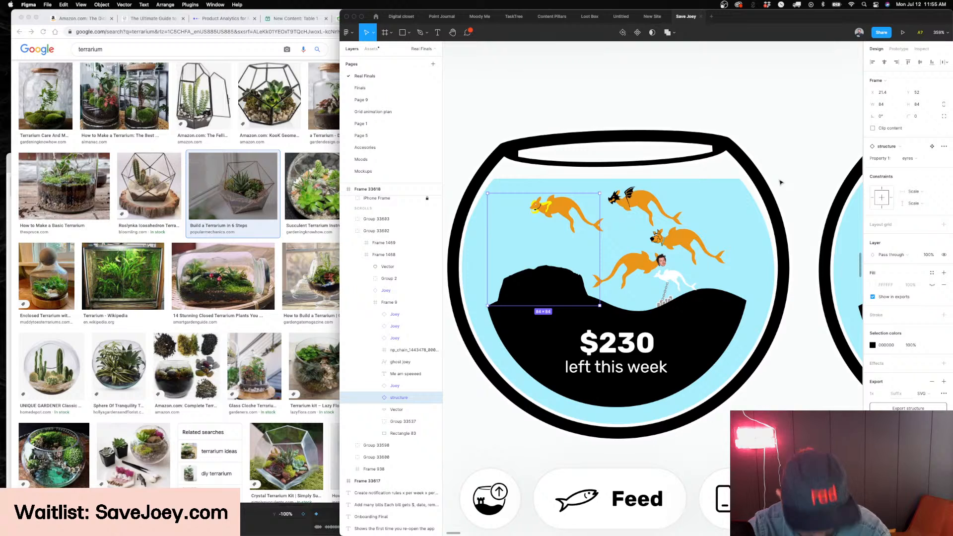
scroll(781, 182, left, 2)
click(589, 117)
scroll(586, 117, down, 5)
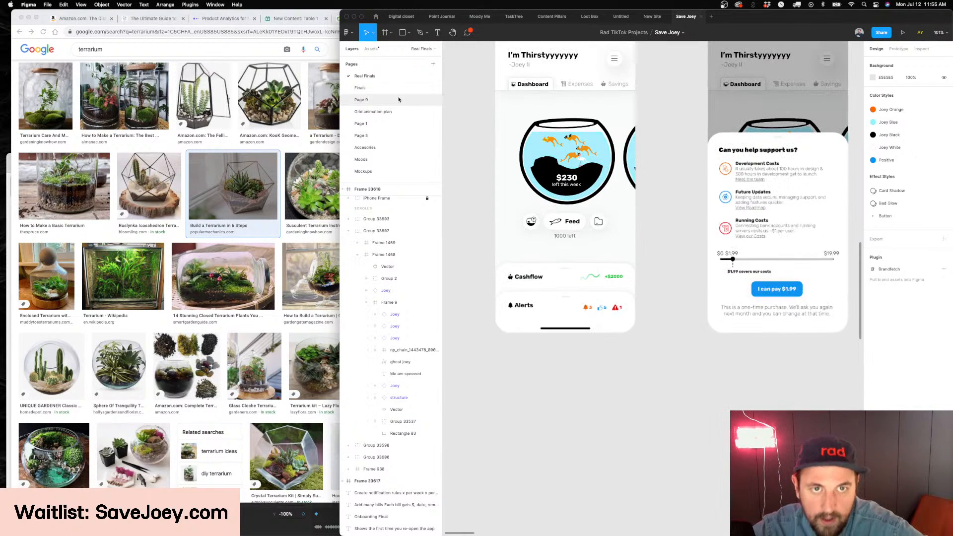
Open the Finals page and find the black toothed-head variant among the Joey accessories
click(382, 88)
scroll(616, 234, left, 14)
scroll(615, 235, down, 3)
scroll(747, 335, down, 2)
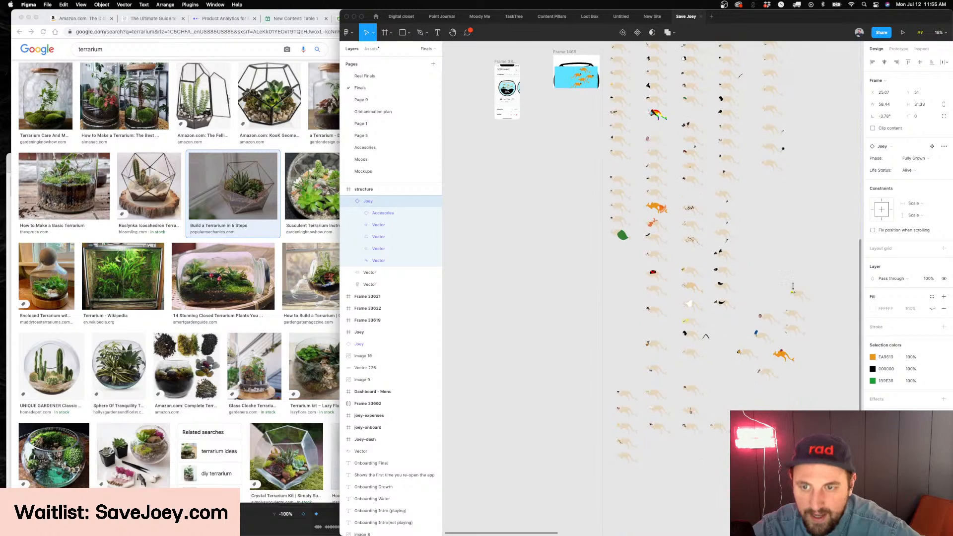
click(798, 292)
scroll(775, 277, up, 12)
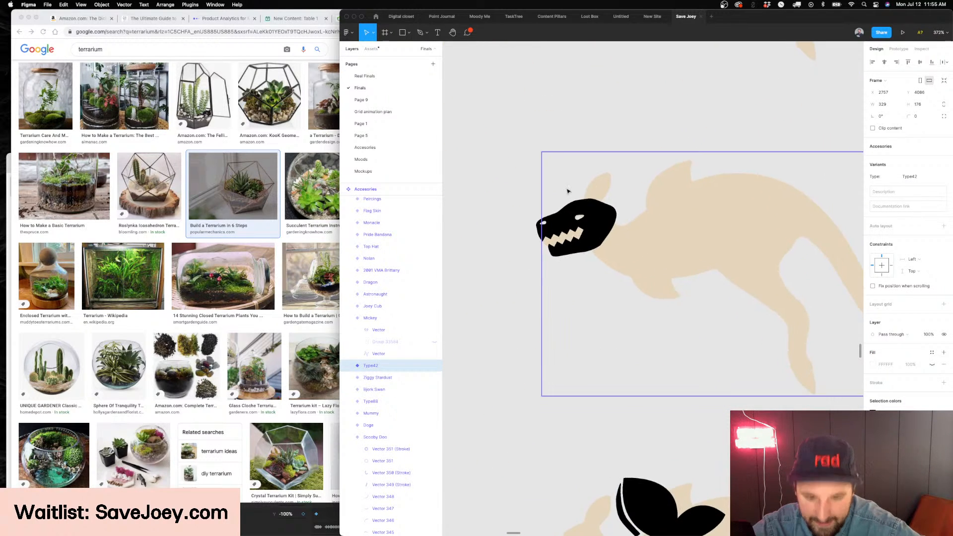
Duplicate the Trex accessory variant beside the original and set the copy's type to Long Neck
scroll(568, 191, down, 5)
click(569, 201)
alt+drag(595, 197, 766, 197)
scroll(571, 200, right, 5)
scroll(571, 200, up, 5)
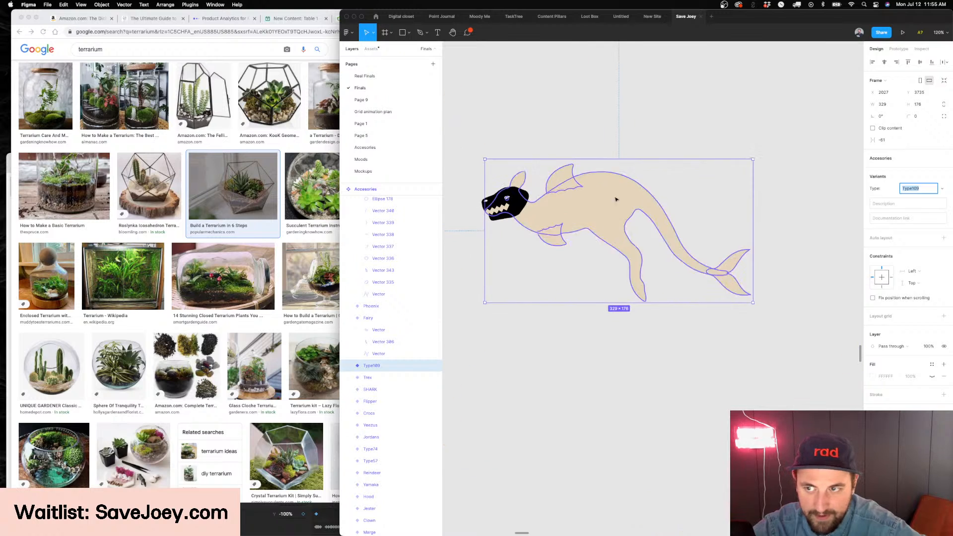
scroll(696, 206, left, 3)
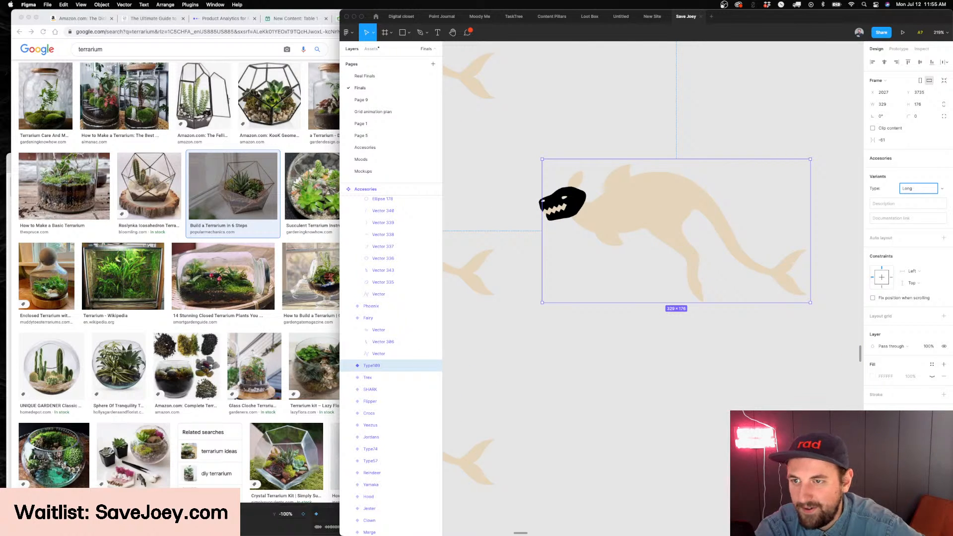
click(320, 94)
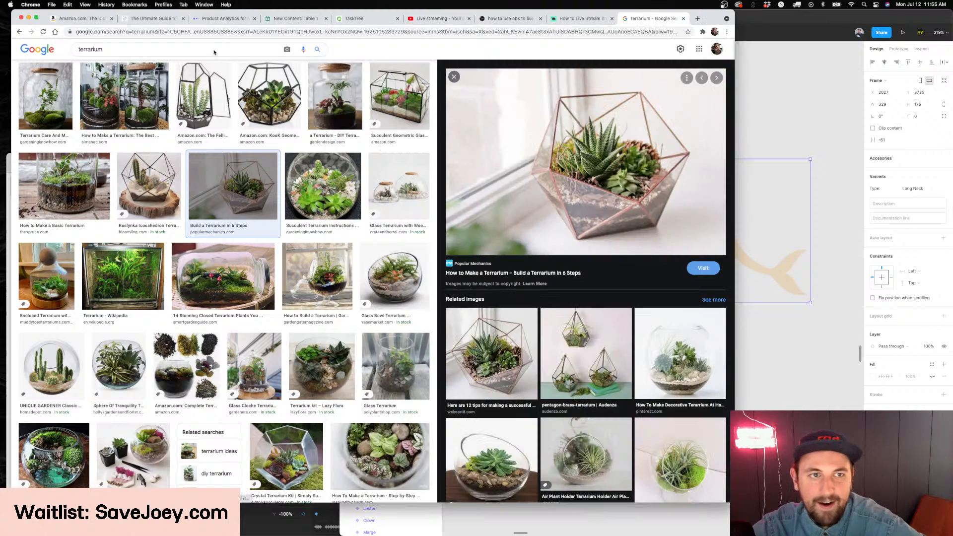
Search Noun Project for "long neck" and place the solid black dinosaur icon below the Long Neck variant's head
click(795, 170)
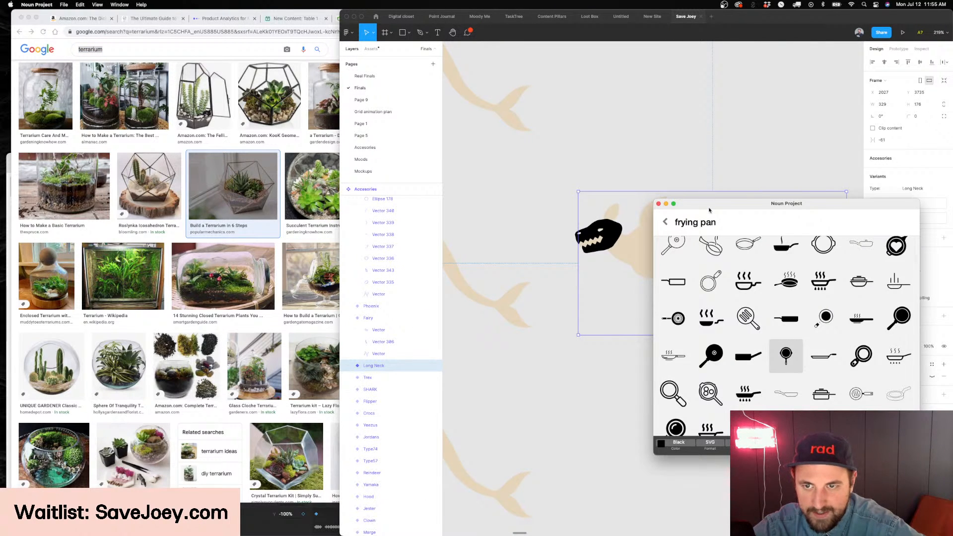
key(super+a)
text(long neck)
key(Return)
scroll(546, 196, right, 2)
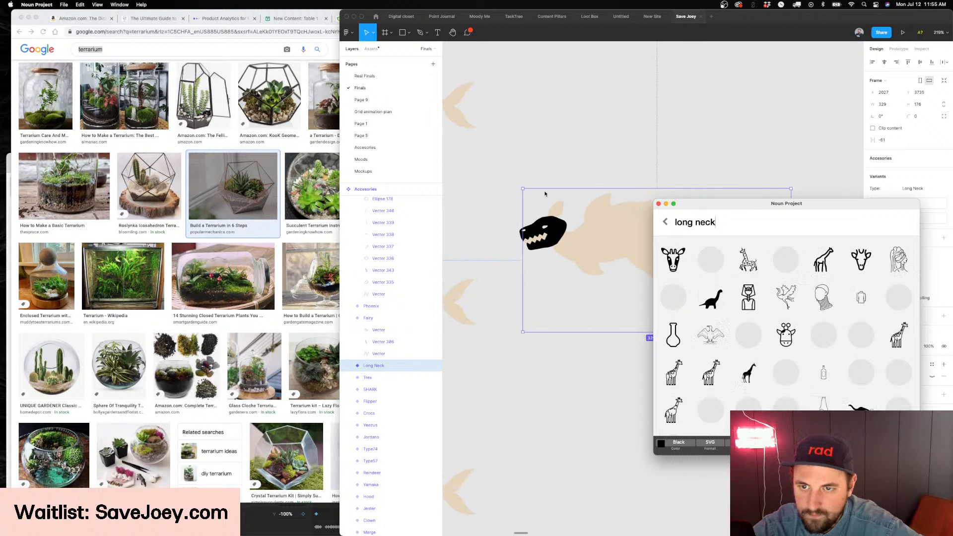
scroll(556, 196, right, 1)
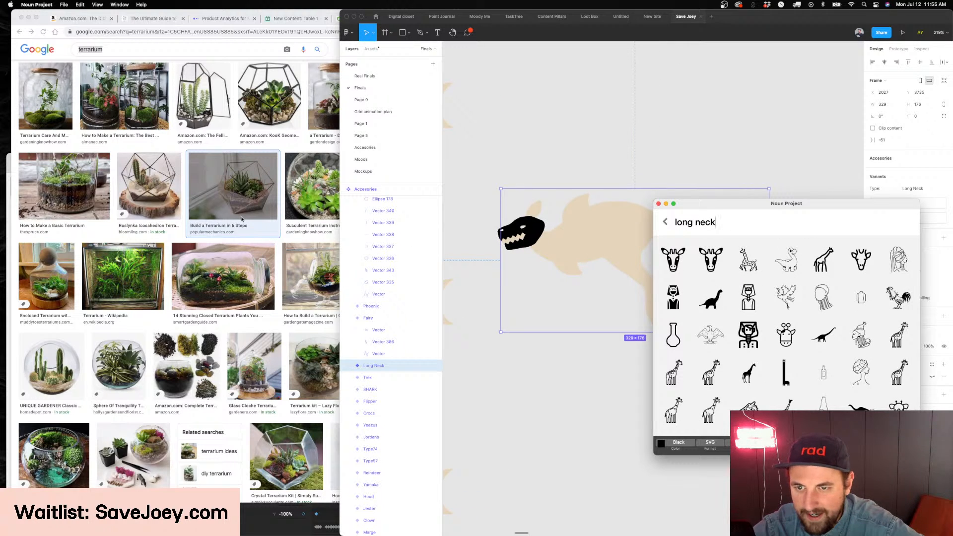
drag(711, 296, 593, 303)
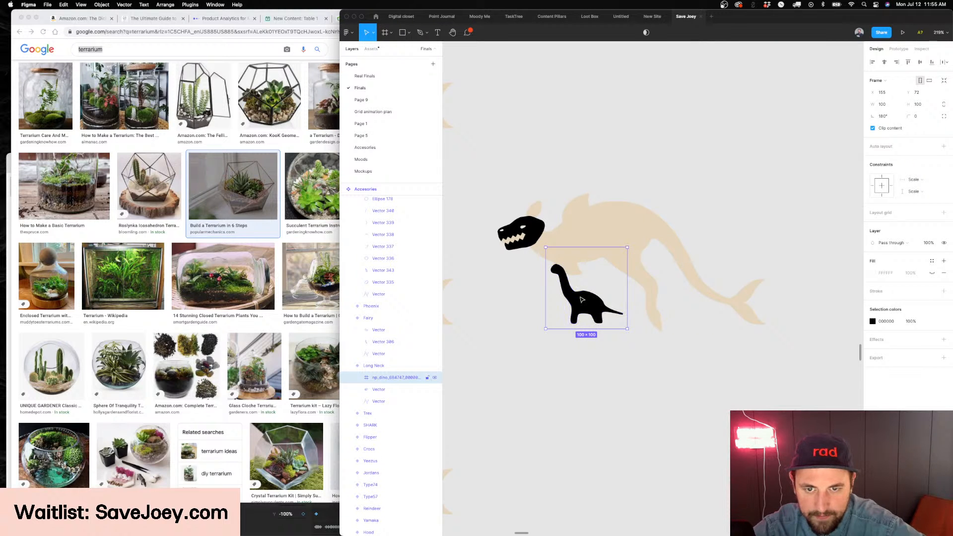
scroll(582, 300, up, 5)
Switch to Chrome and search Google Images for "brontsaurus" in place of the terrarium query
click(147, 29)
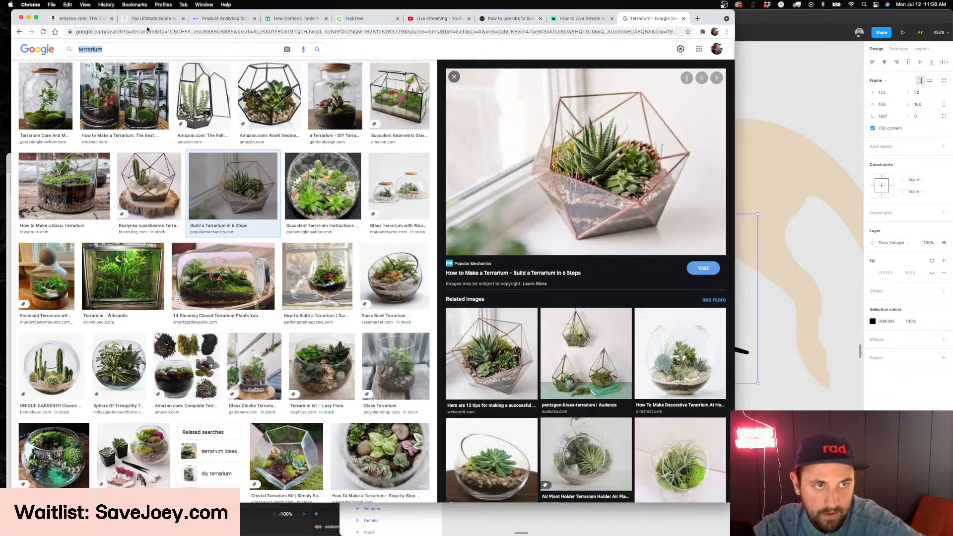
text(long neck)
key(super+BackSpace)
text(brontsaurus)
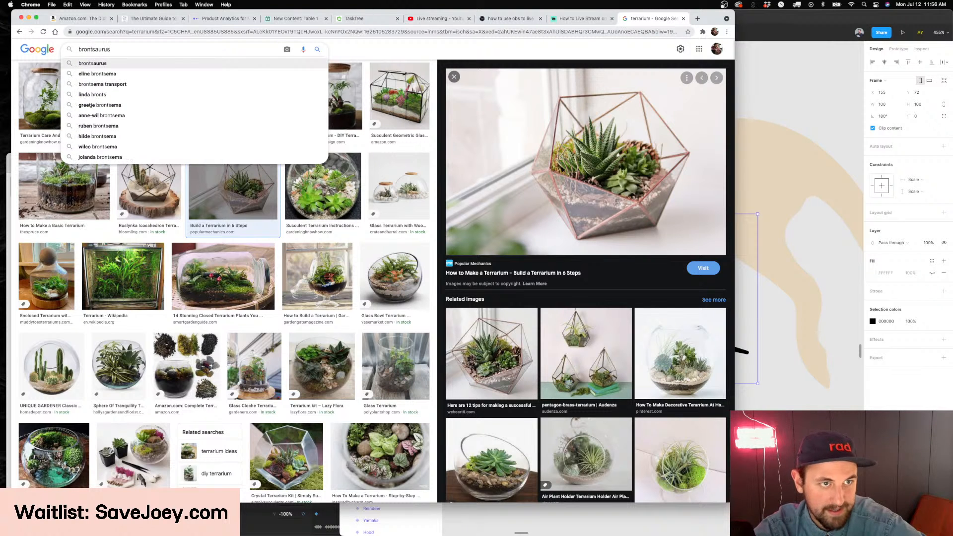
key(Return)
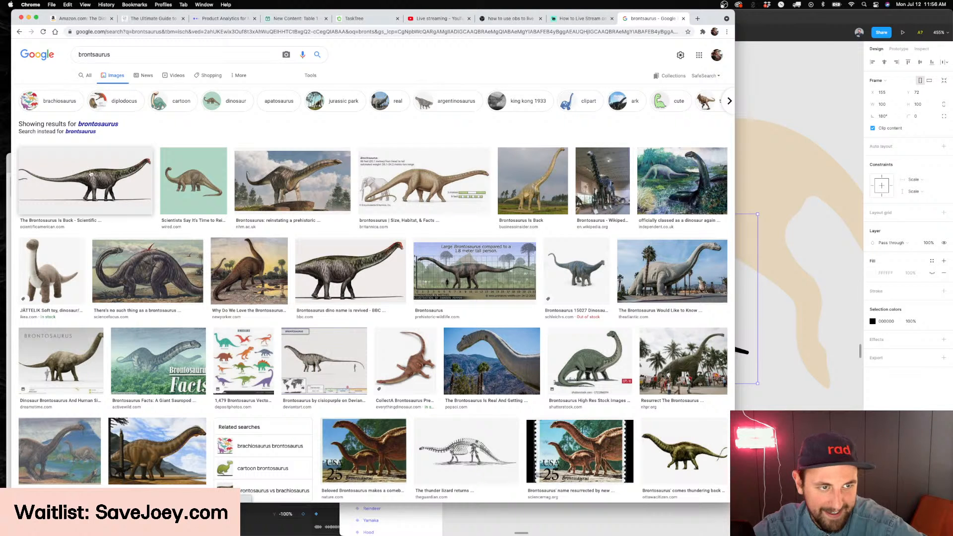
Open the Scientific American brontosaurus picture and copy the image
click(85, 181)
right_click(620, 134)
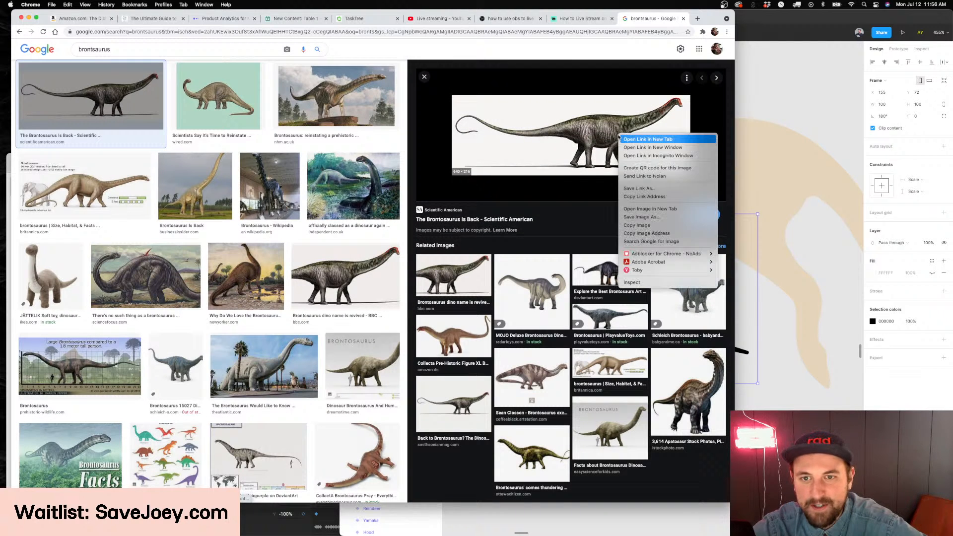
click(641, 227)
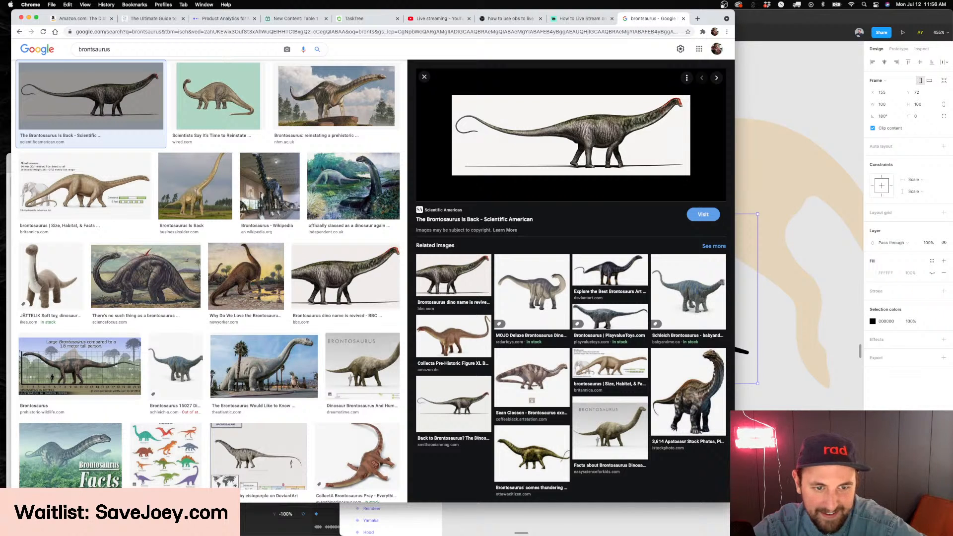
Open The Atlantic's brontosaurus statue photo, copy the image, and switch back to Figma
click(263, 367)
right_click(611, 135)
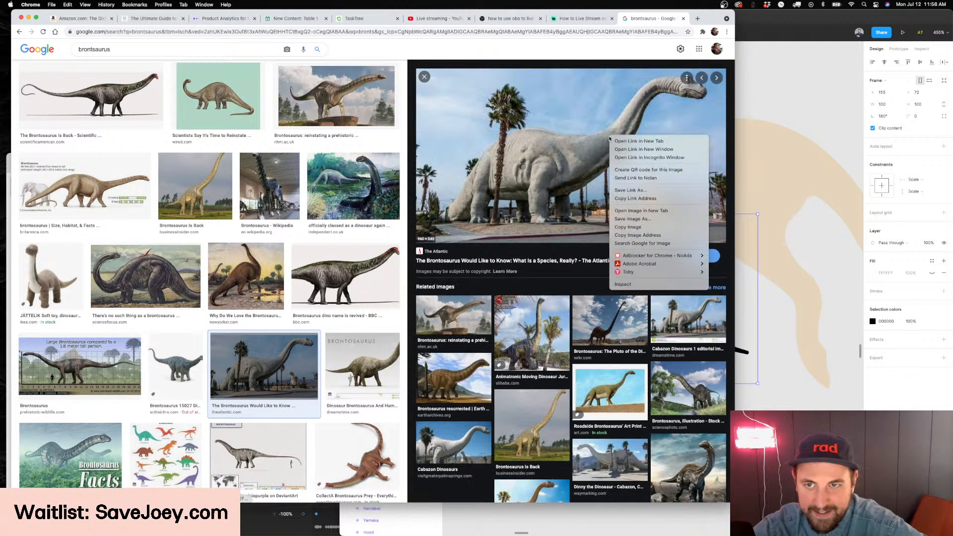
click(668, 234)
key(super+Tab)
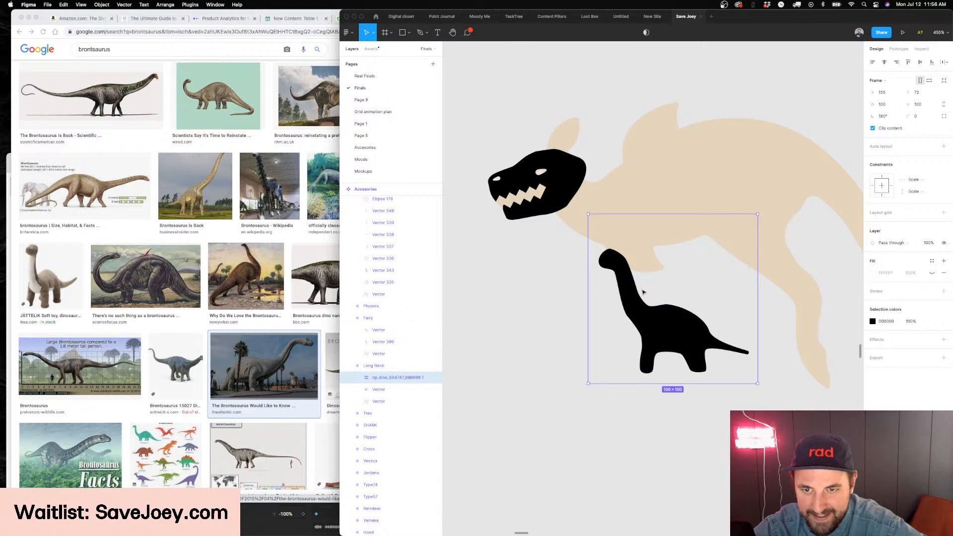
Delete the dinosaur icon from the Long Neck variant and paste the copied brontosaurus photo onto the Finals page
key(Delete)
key(super+v)
scroll(675, 273, down, 5)
scroll(676, 274, up, 4)
scroll(670, 272, up, 5)
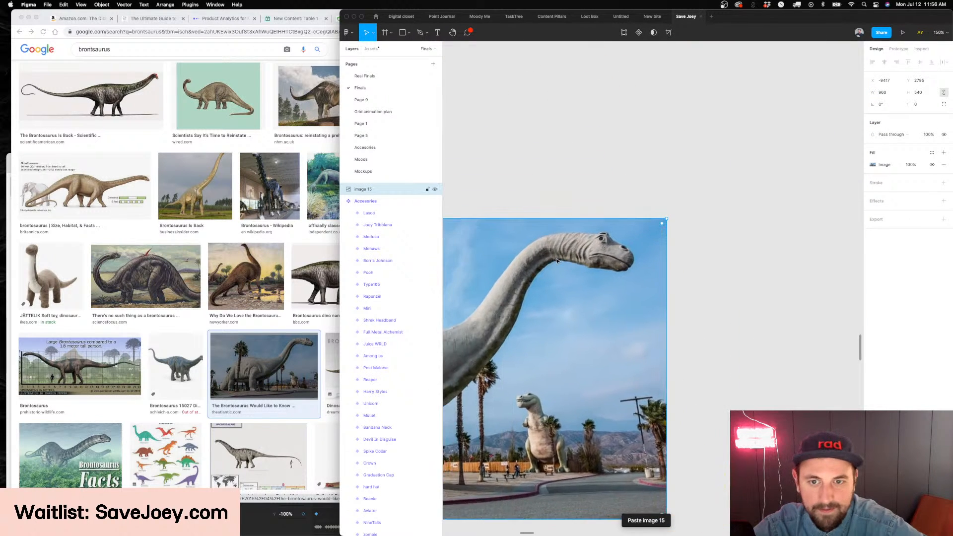
Trace the brontosaurus head with the Pen tool, from above the eye along the upper snout to the nostril
key(p)
click(641, 212)
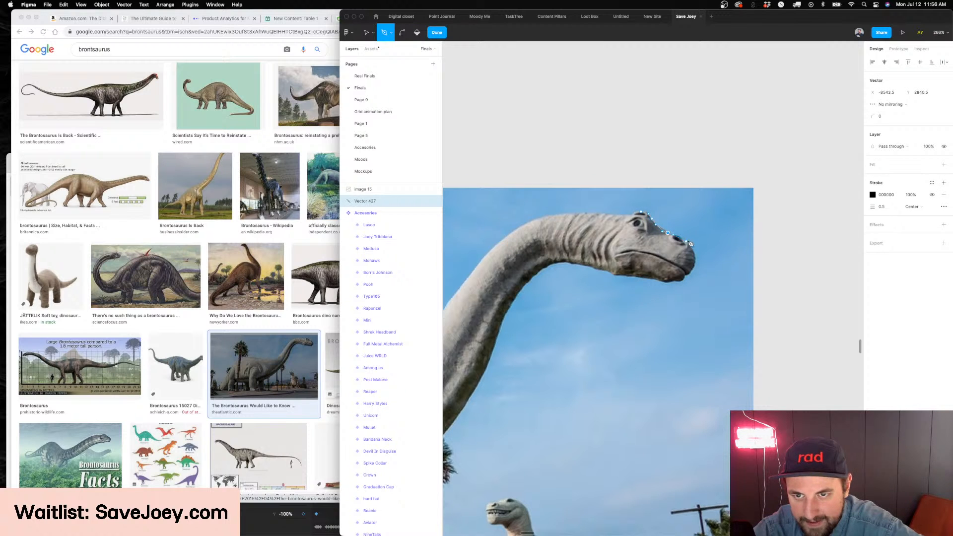
scroll(689, 244, up, 6)
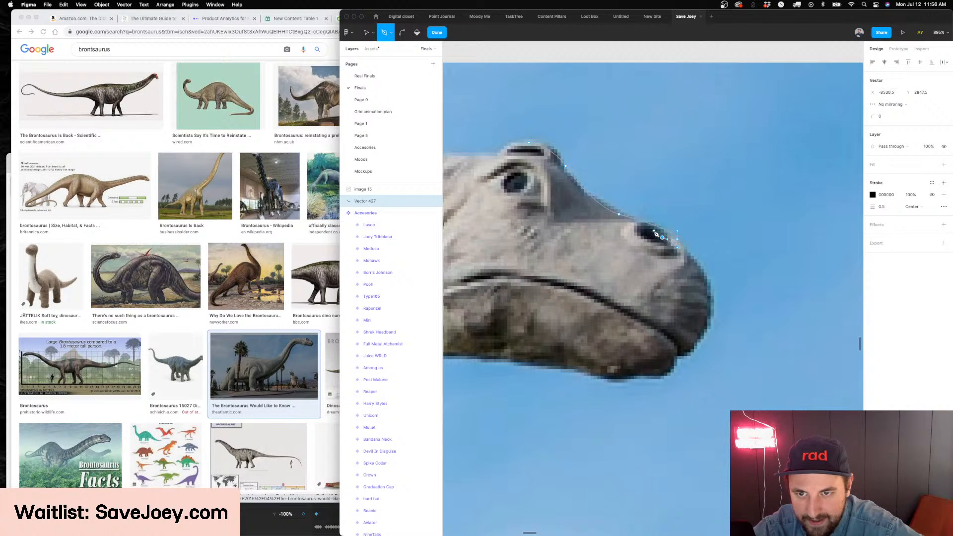
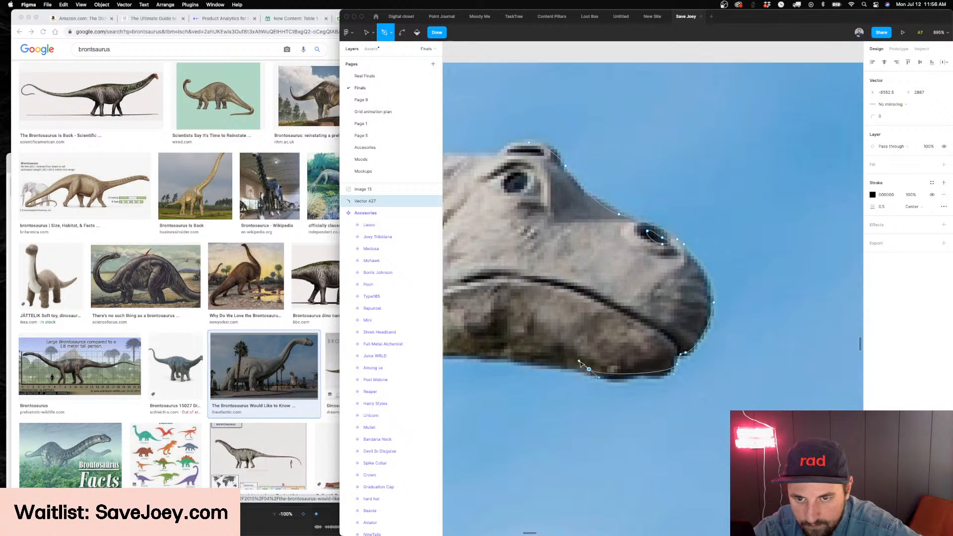
Continue the Pen outline from the lower jaw along the underside of the neck down to the neck's base
scroll(582, 365, left, 8)
click(733, 358)
scroll(557, 343, left, 5)
scroll(804, 336, right, 4)
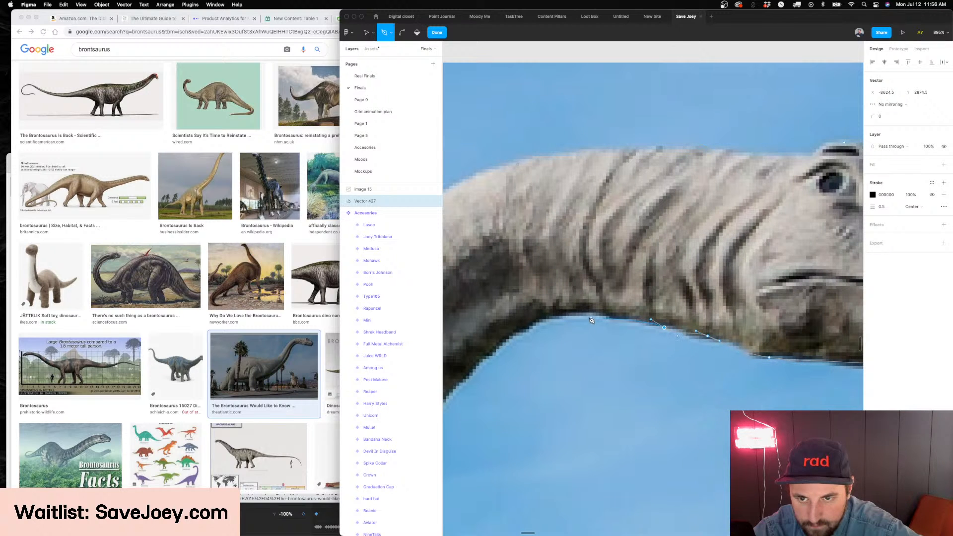
scroll(535, 327, down, 10)
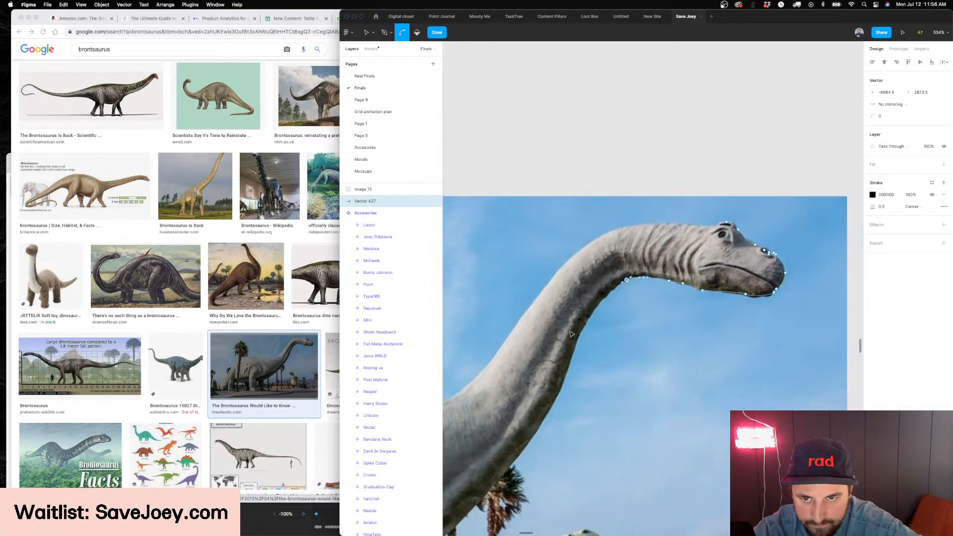
scroll(576, 356, down, 5)
scroll(576, 357, left, 3)
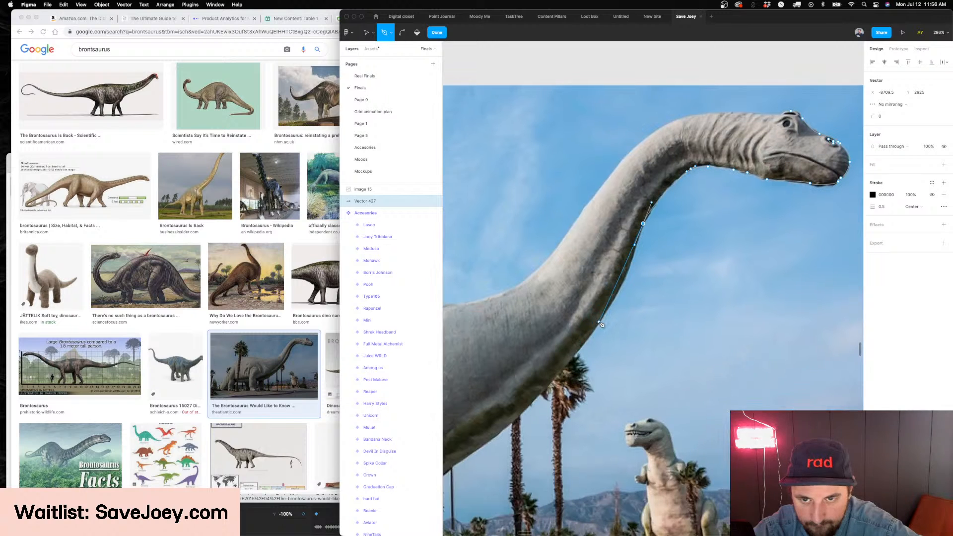
scroll(583, 358, down, 2)
scroll(583, 357, left, 4)
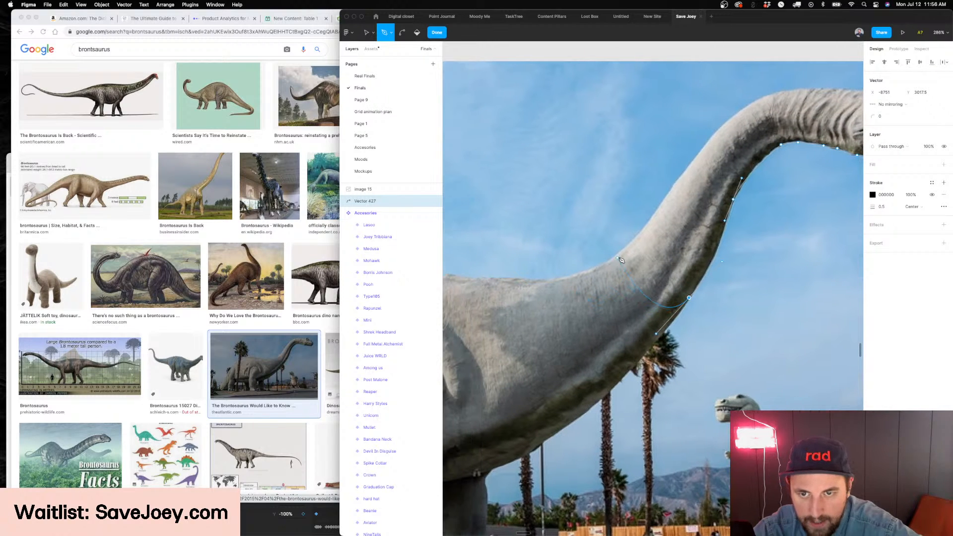
Carry the outline across the neck's base and up along the neck's upper edge to close it above the eye
click(615, 258)
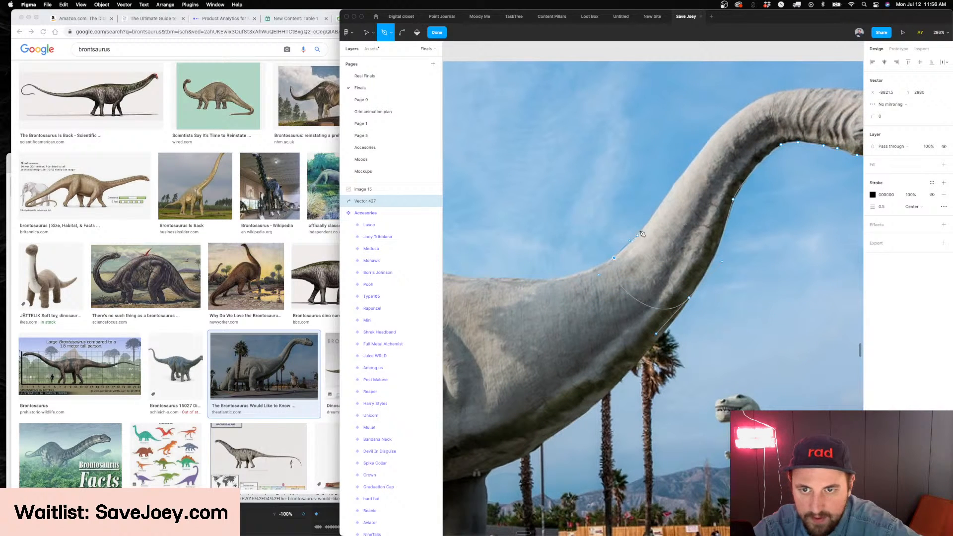
scroll(663, 200, up, 4)
scroll(663, 201, right, 2)
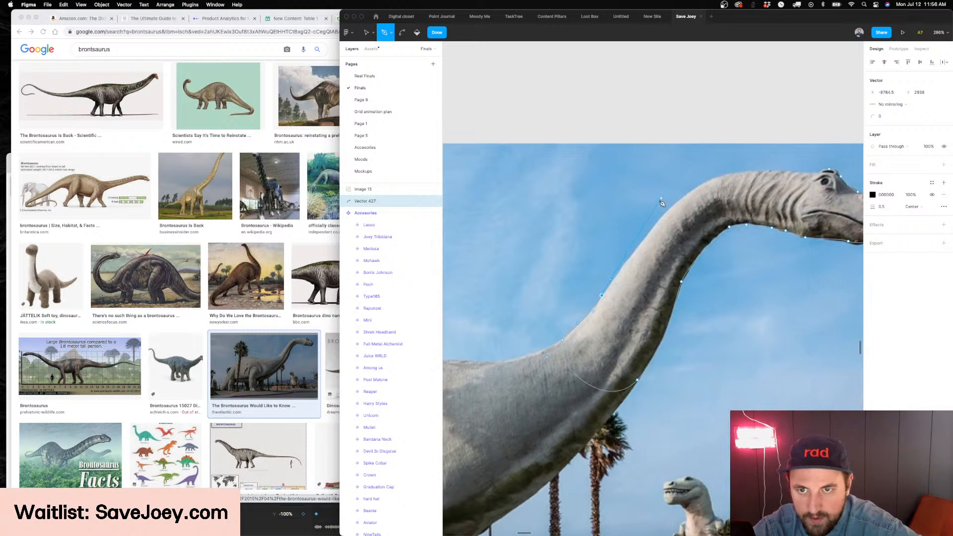
scroll(674, 207, right, 4)
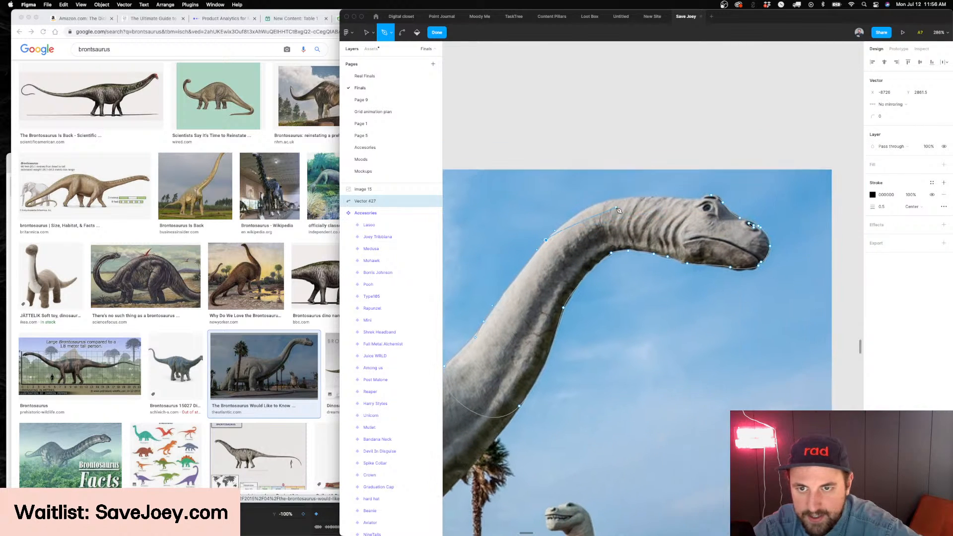
scroll(641, 224, up, 2)
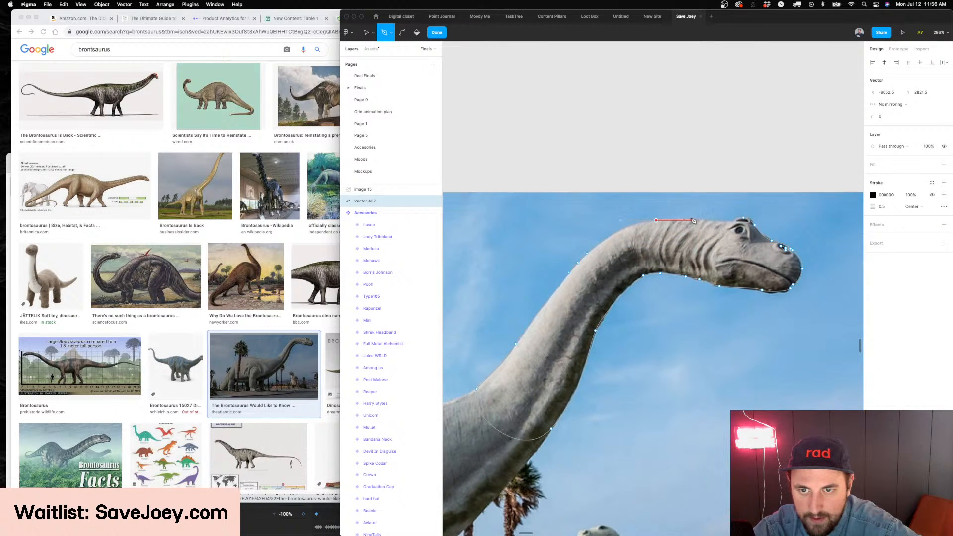
scroll(726, 224, up, 5)
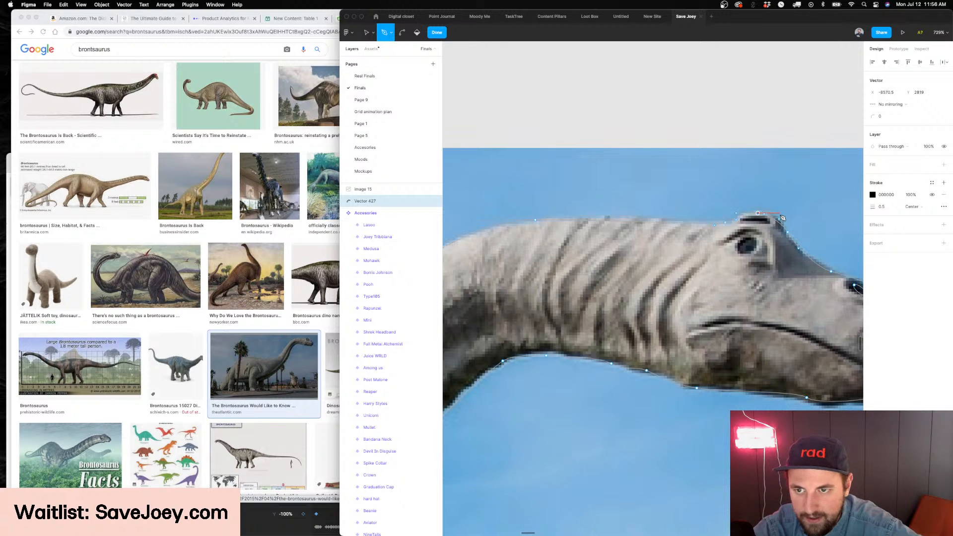
Finish the neck outline as a black filled shape without a stroke and bring it in front of the photo
key(Escape)
scroll(556, 257, down, 8)
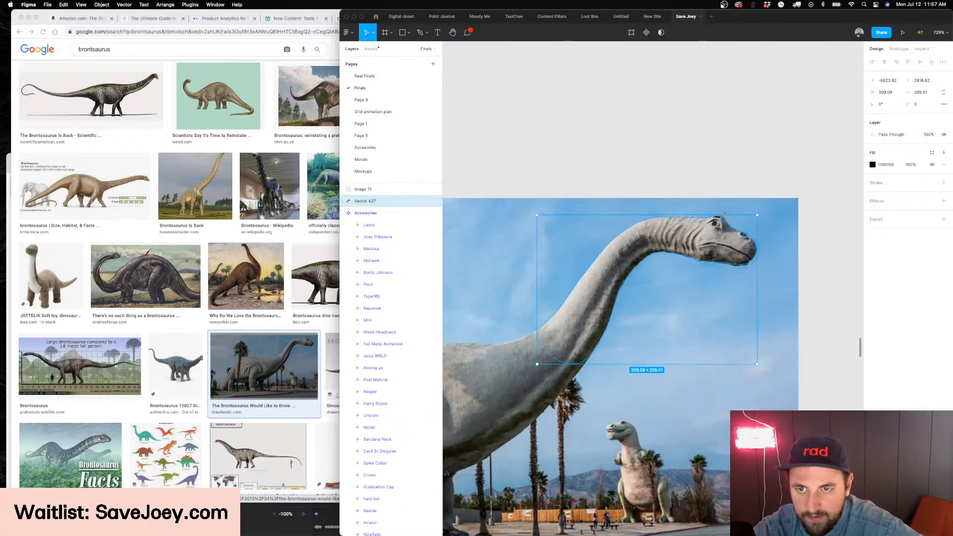
key(super+bracketright)
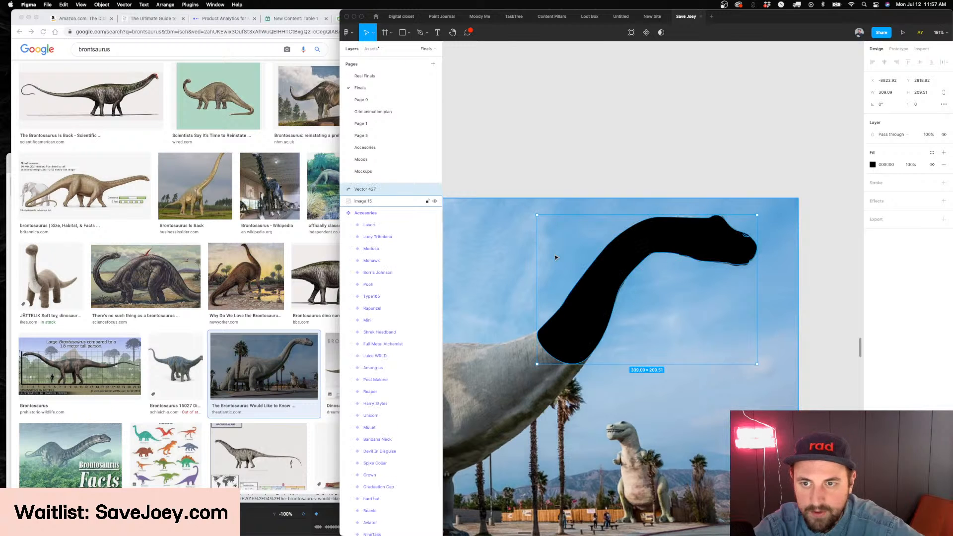
Nudge the anchor point at the nostril opening on the neck shape's snout
scroll(718, 225, up, 7)
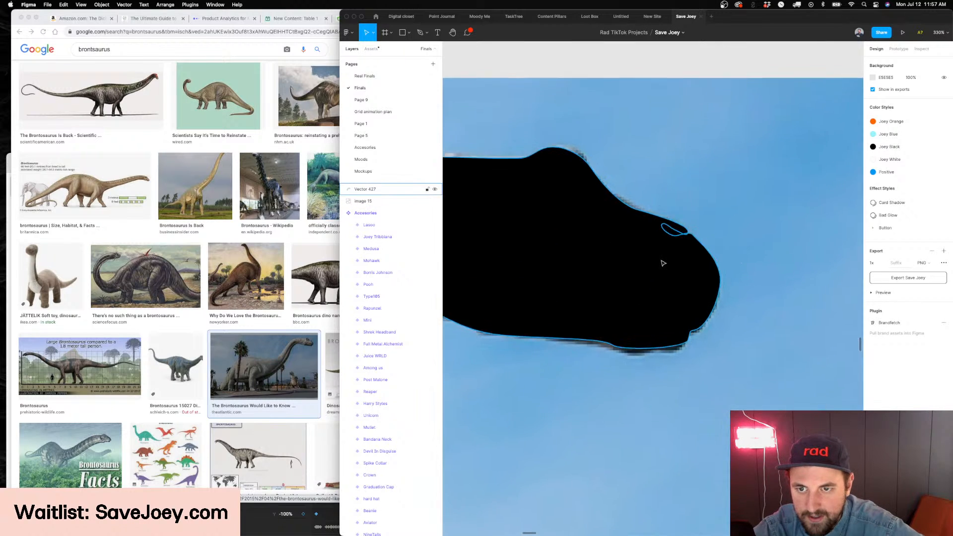
double_click(664, 263)
scroll(710, 265, up, 4)
drag(715, 260, 715, 259)
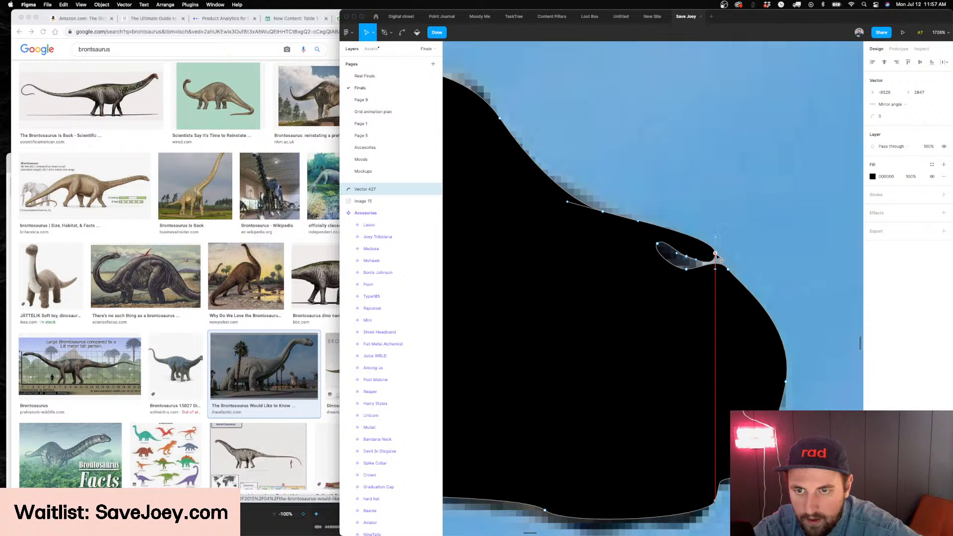
key(Escape)
key(Escape)
Set the neck shape to 50% opacity, draw a circle about 6 × 6 over the eye, and place it above the neck shape
scroll(717, 257, down, 5)
click(608, 249)
key(5)
key(p)
key(o)
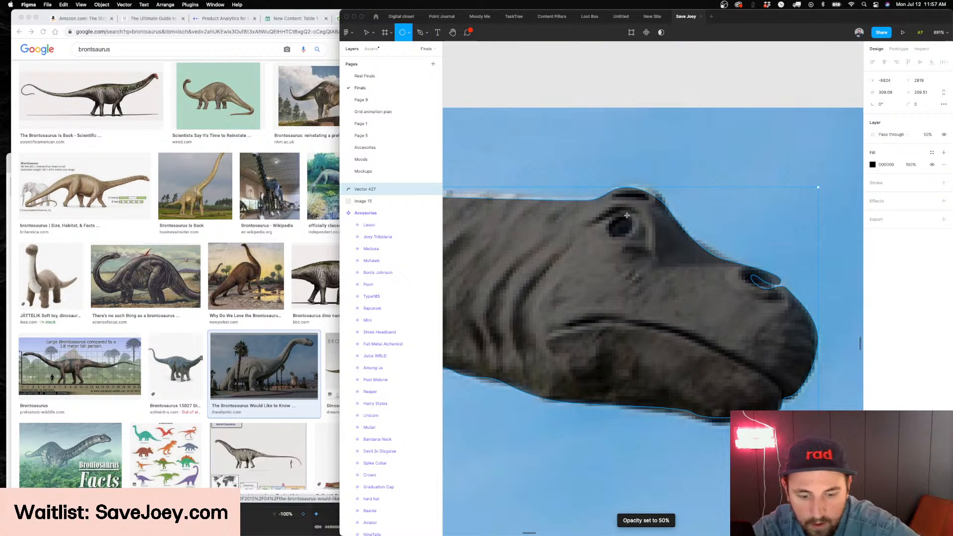
drag(609, 213, 629, 234)
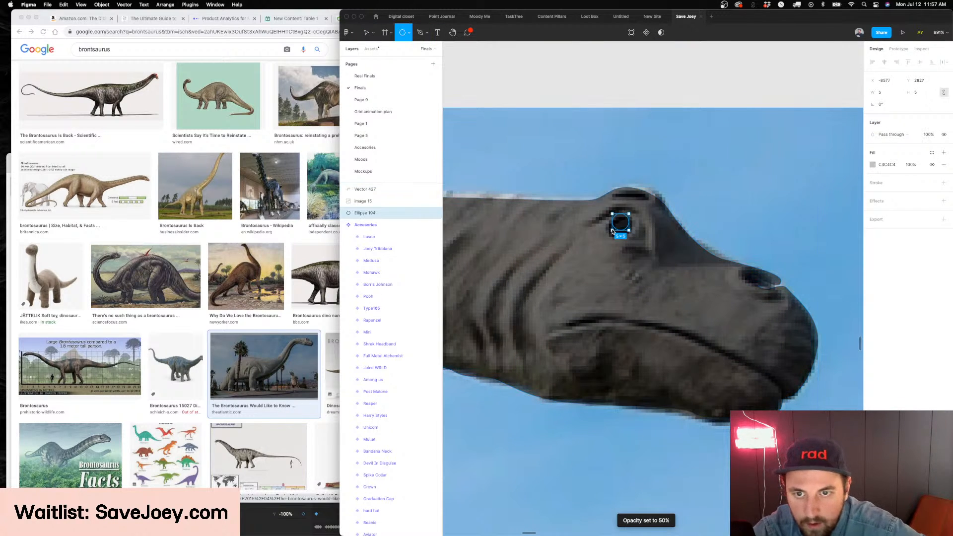
shift+click(651, 262)
drag(367, 213, 372, 200)
Subtract the eye circle from the neck shape
click(671, 32)
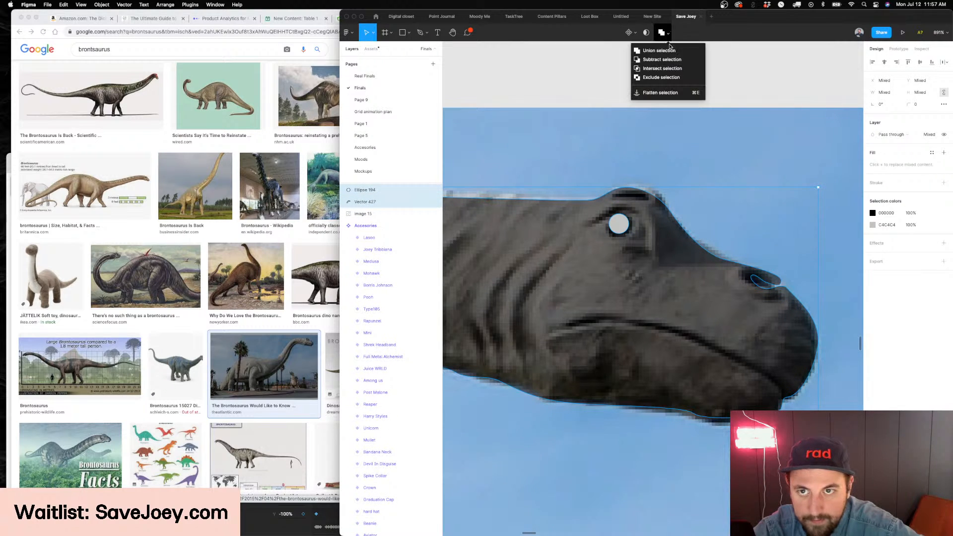
click(656, 60)
Try moving the neck silhouette away from its place over the photo, and undo the move
scroll(719, 255, down, 5)
drag(608, 264, 608, 277)
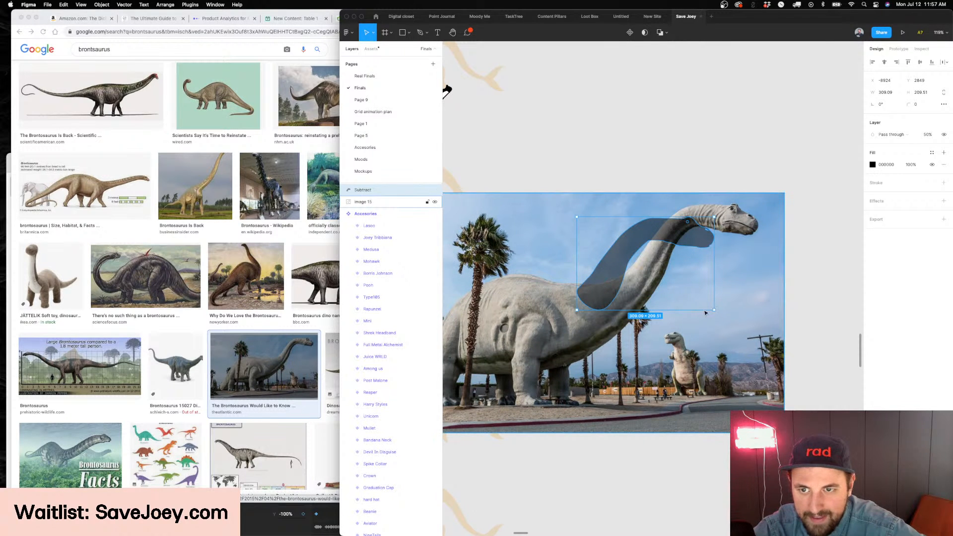
key(super+z)
Trace the brontosaurus mouth with the Pen tool as an open curve from the snout tip back to the mouth corner
scroll(762, 203, up, 5)
scroll(762, 203, up, 10)
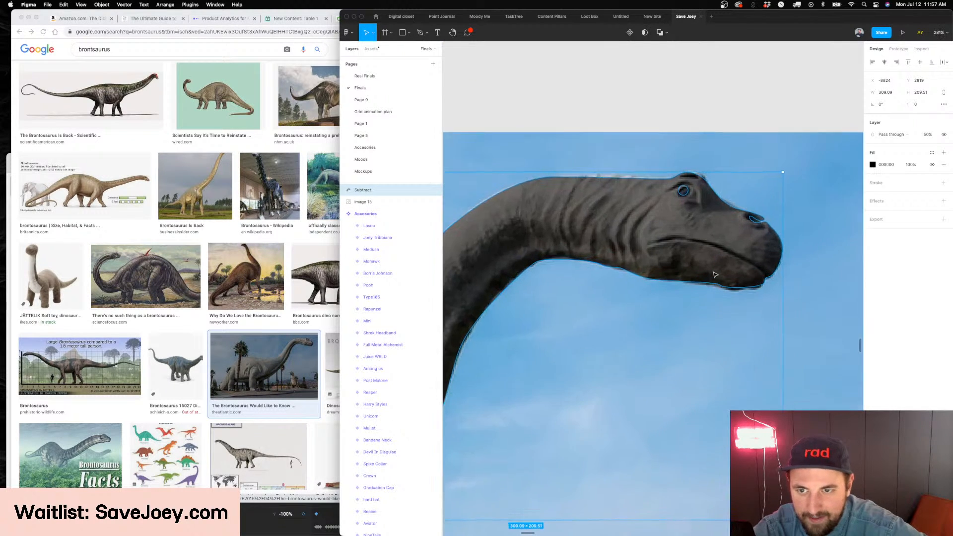
key(p)
click(689, 281)
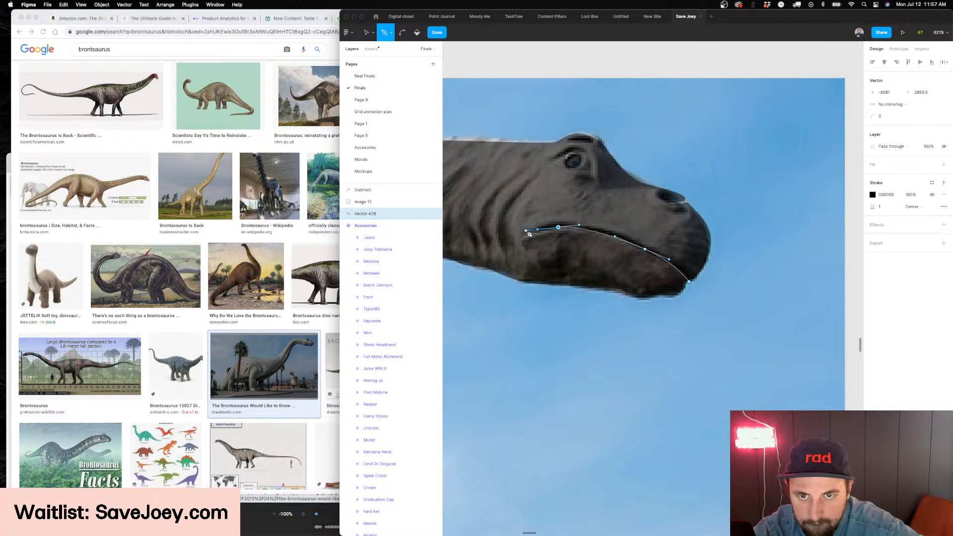
key(Escape)
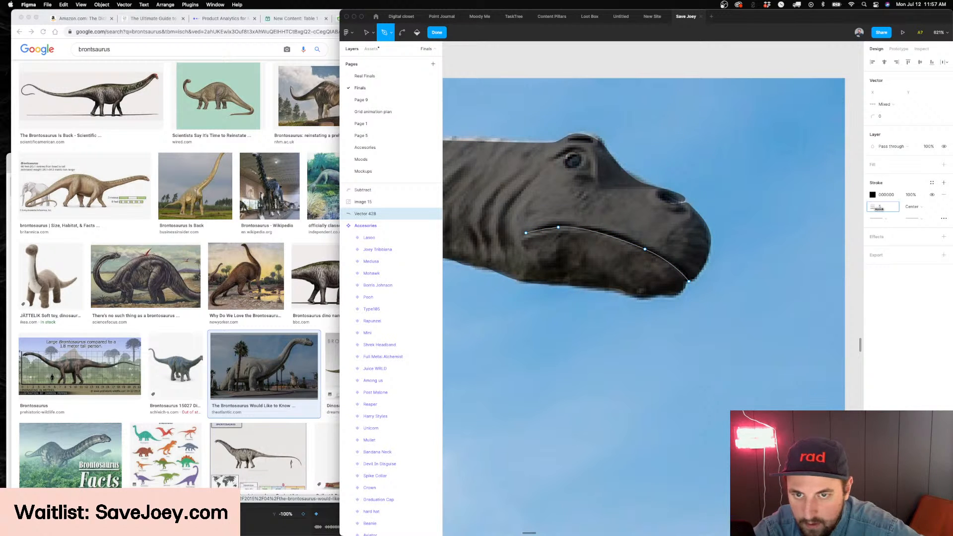
Place the mouth line above the photo and give it a stroke weight of 3 with round ends
drag(364, 215, 369, 200)
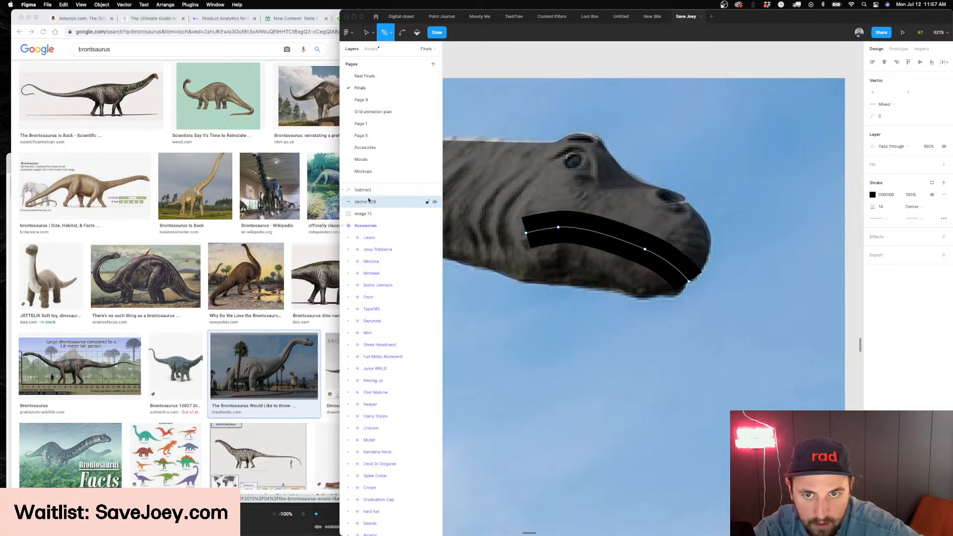
drag(869, 209, 863, 209)
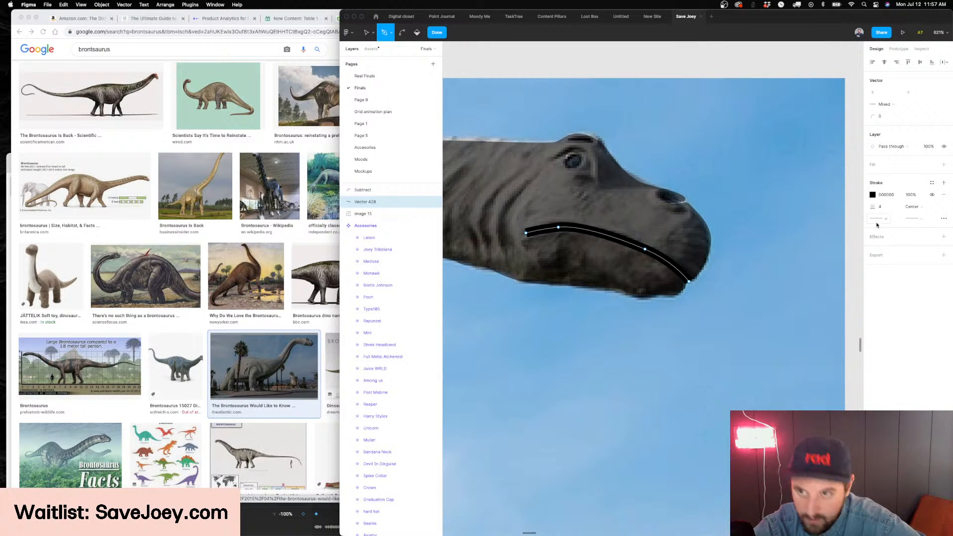
click(880, 219)
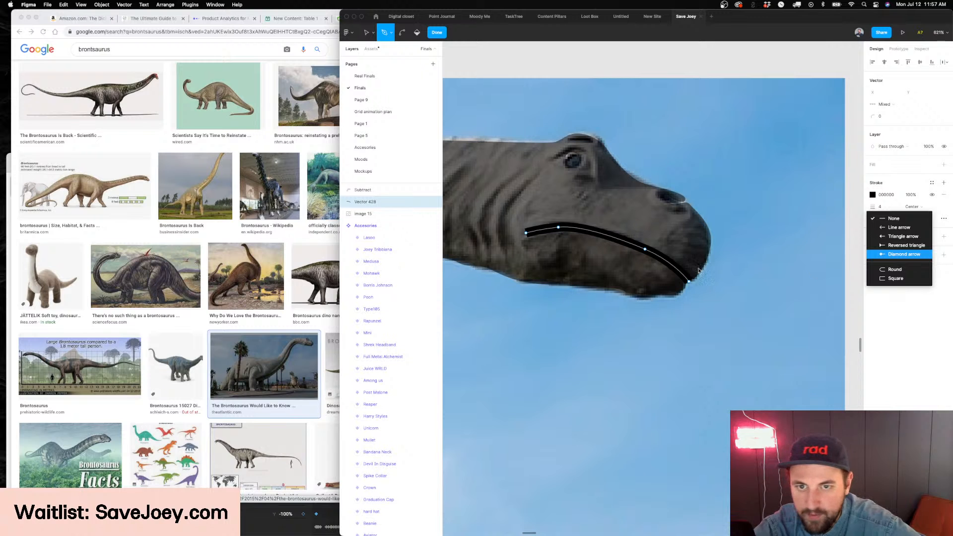
click(902, 271)
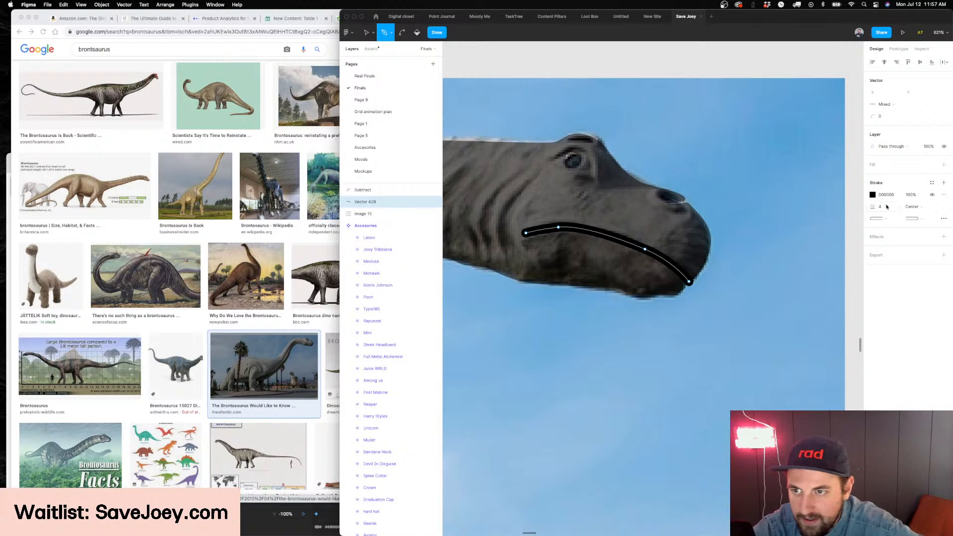
text(2)
key(Return)
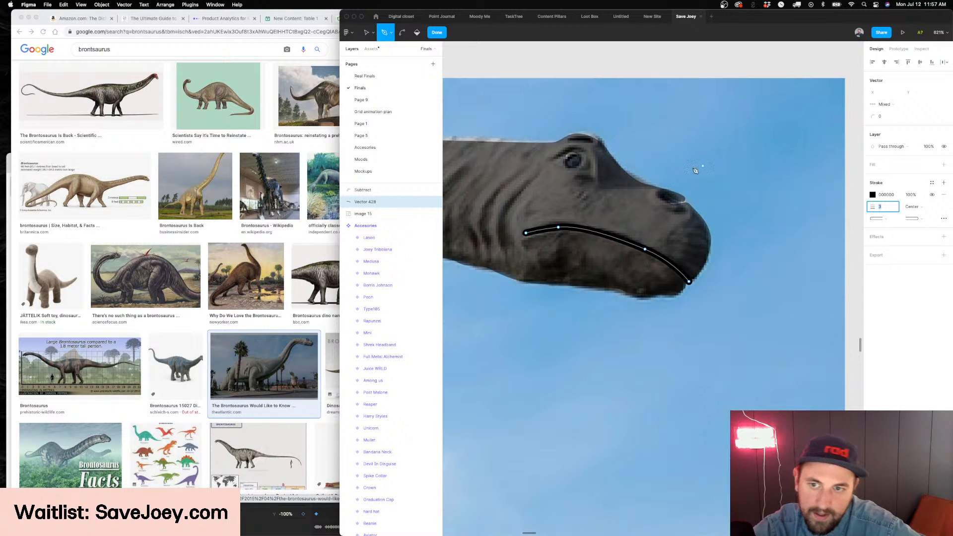
Move the mouth line into the Subtract group above the eye circle so it cuts out of the head
scroll(734, 165, left, 2)
key(Escape)
key(Escape)
double_click(653, 235)
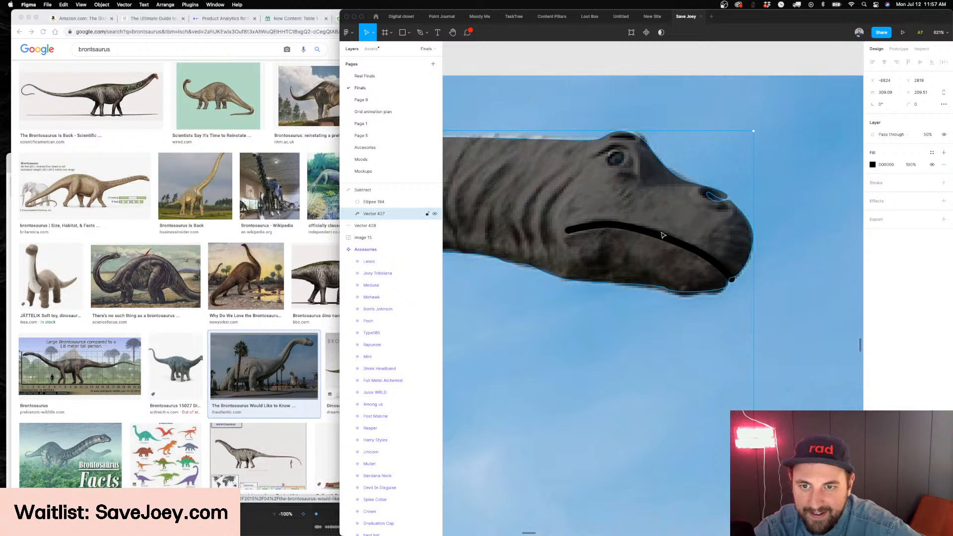
mouse_move(383, 226)
mouse_down()
mouse_move(372, 187)
mouse_move(373, 209)
mouse_up()
scroll(645, 234, left, 2)
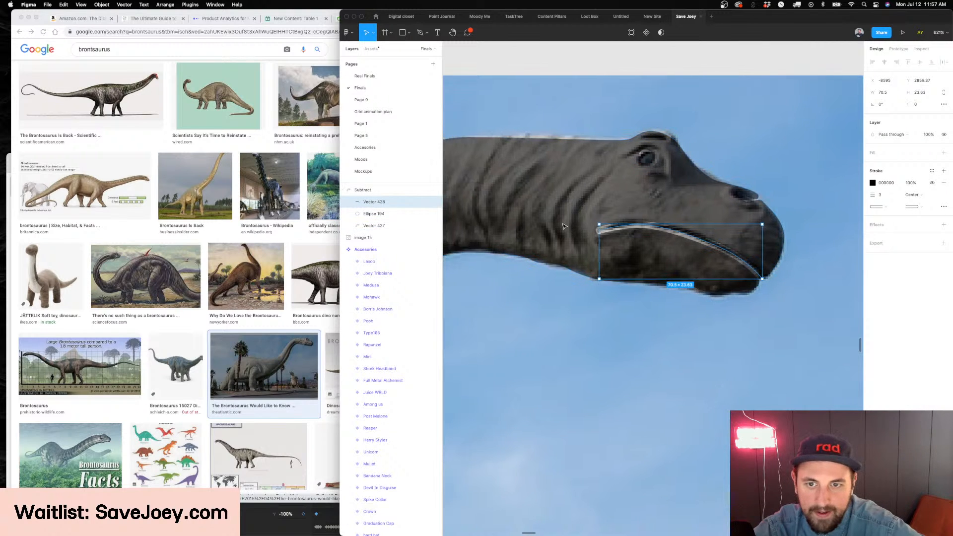
Reshape the back of the mouth line with an added curve point and shorten its rear end toward the snout
double_click(630, 235)
scroll(601, 230, up, 3)
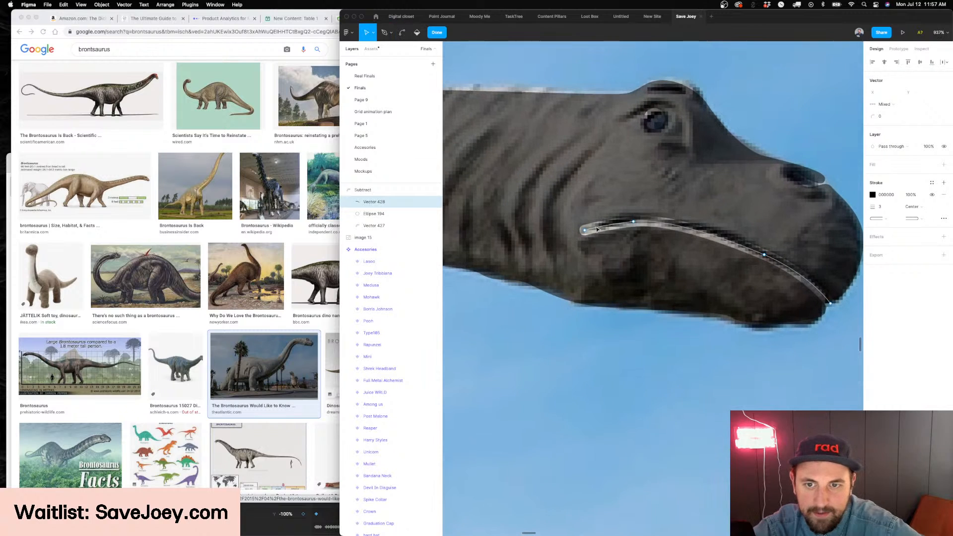
drag(644, 224, 695, 228)
key(super)
drag(585, 230, 609, 230)
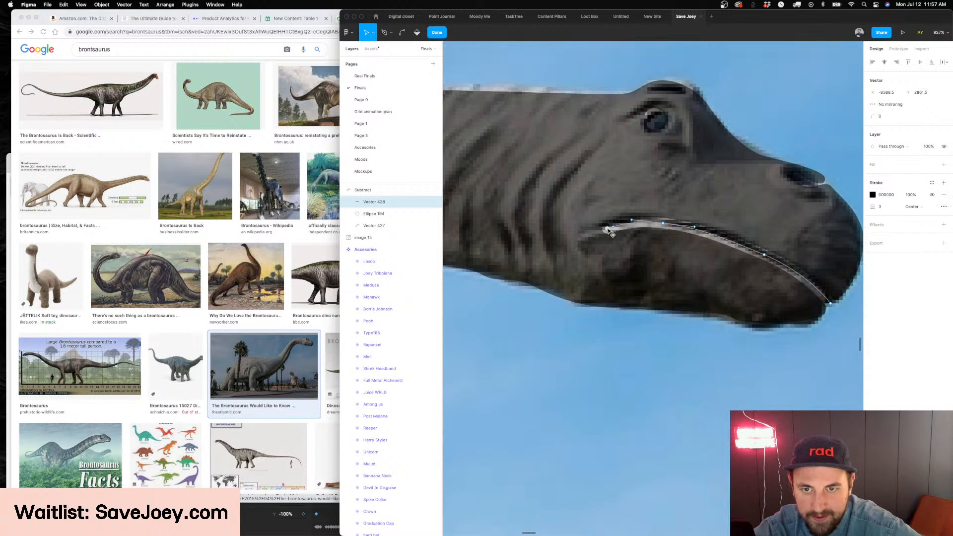
key(Escape)
Trace the first two skin folds behind the mouth with the Pen tool, swapping their stroke for a black fill
scroll(604, 229, down, 10)
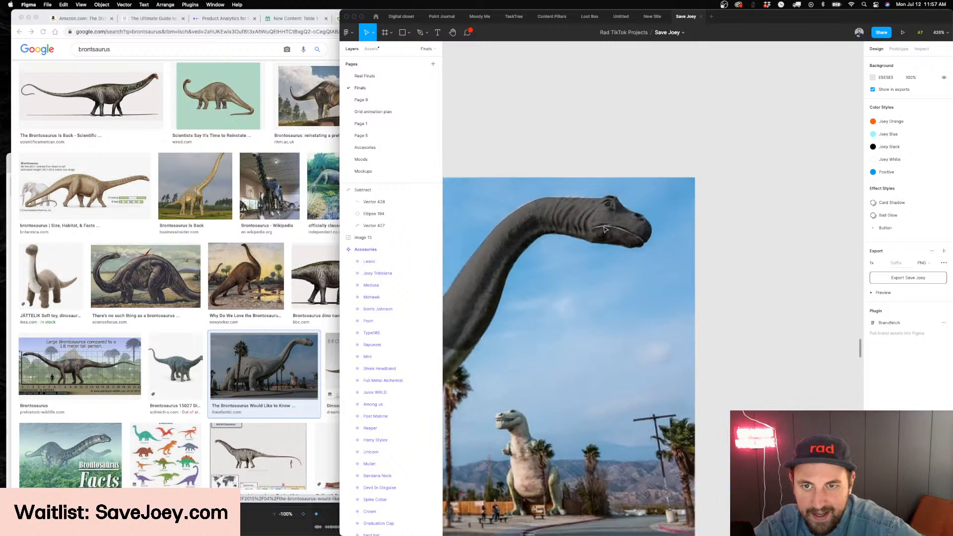
scroll(605, 230, left, 2)
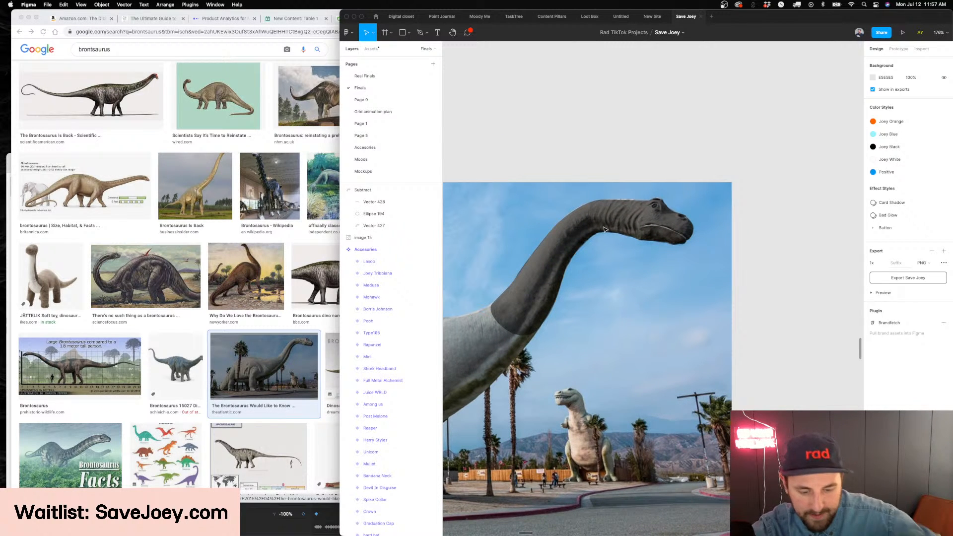
scroll(604, 229, up, 6)
scroll(627, 217, up, 1)
key(p)
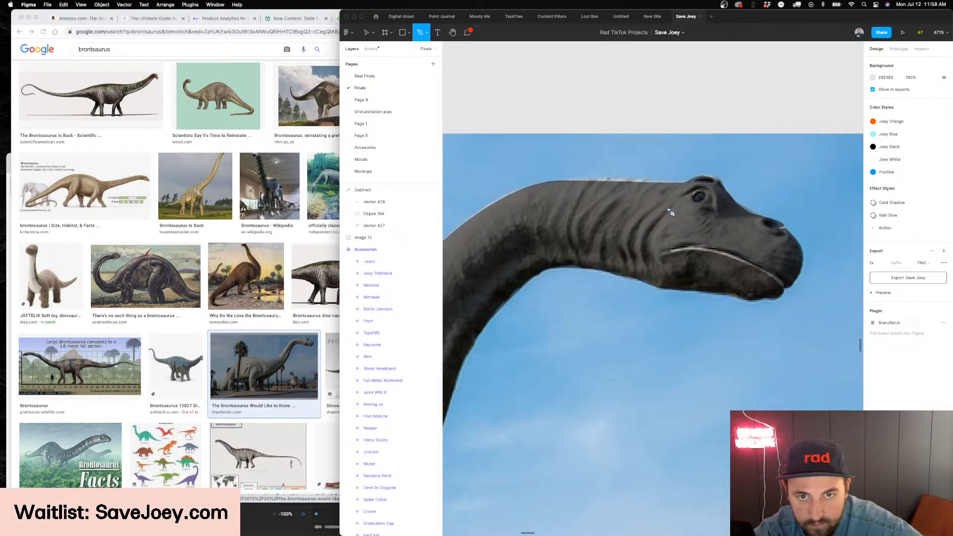
click(669, 210)
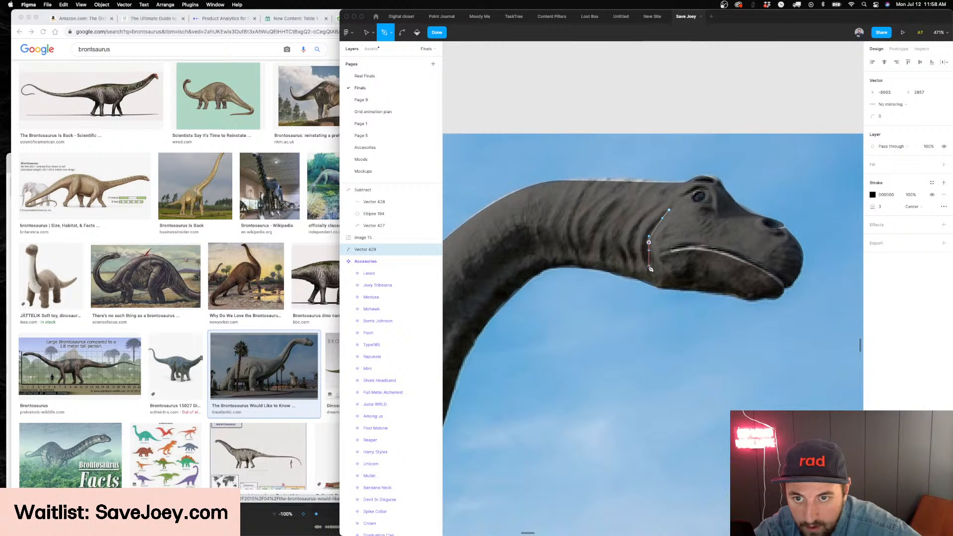
scroll(648, 239, up, 5)
drag(631, 232, 648, 219)
key(shift+x)
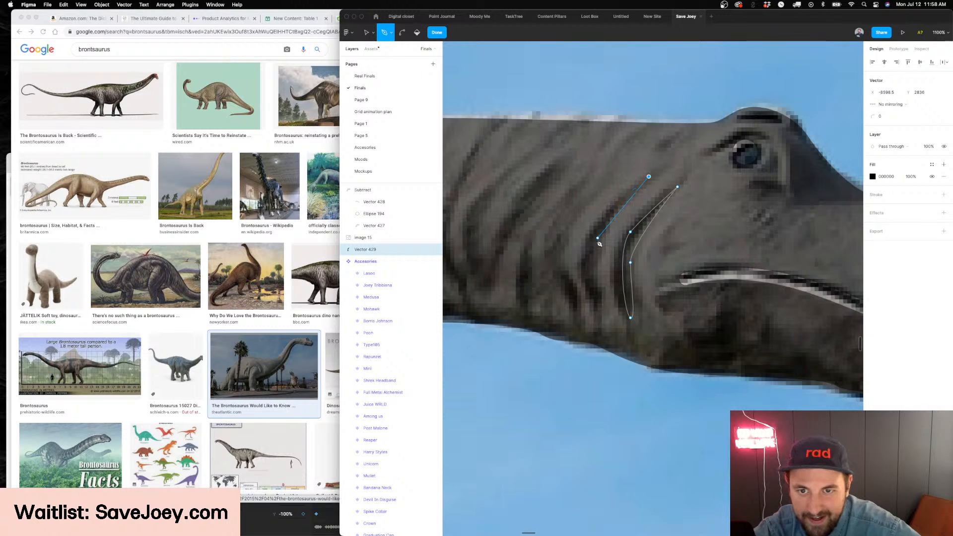
drag(594, 279, 604, 304)
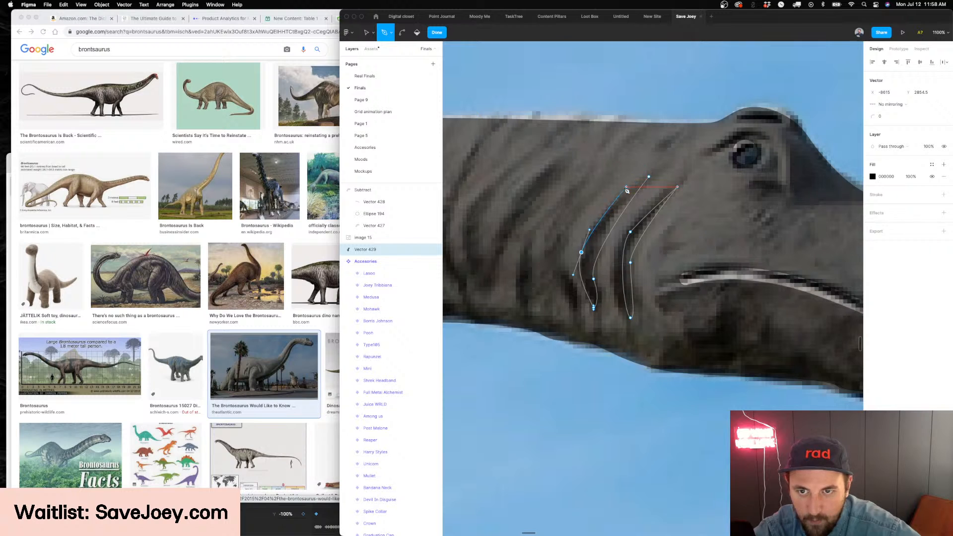
Close the second skin-fold outline and narrow the pair of traced folds to 19 × 35
click(651, 178)
key(Escape)
scroll(702, 253, left, 3)
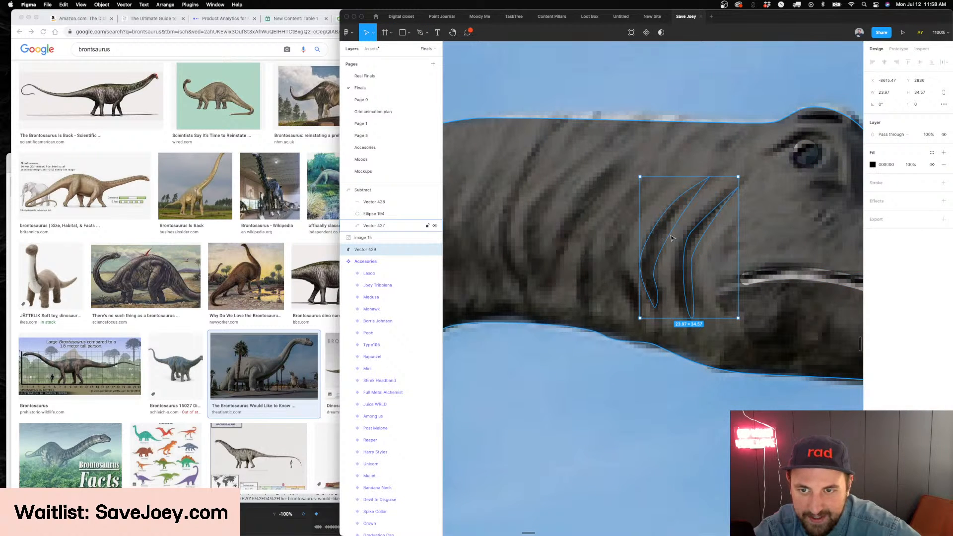
drag(737, 245, 721, 244)
Trace a third skin fold with the Pen tool, further back along the neck from the existing pair
key(p)
scroll(685, 238, right, 2)
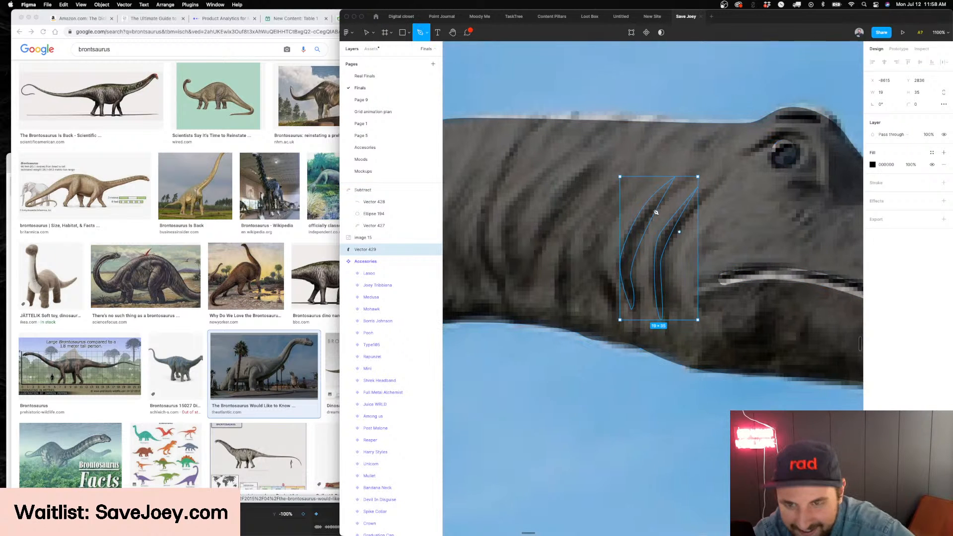
scroll(586, 183, down, 5)
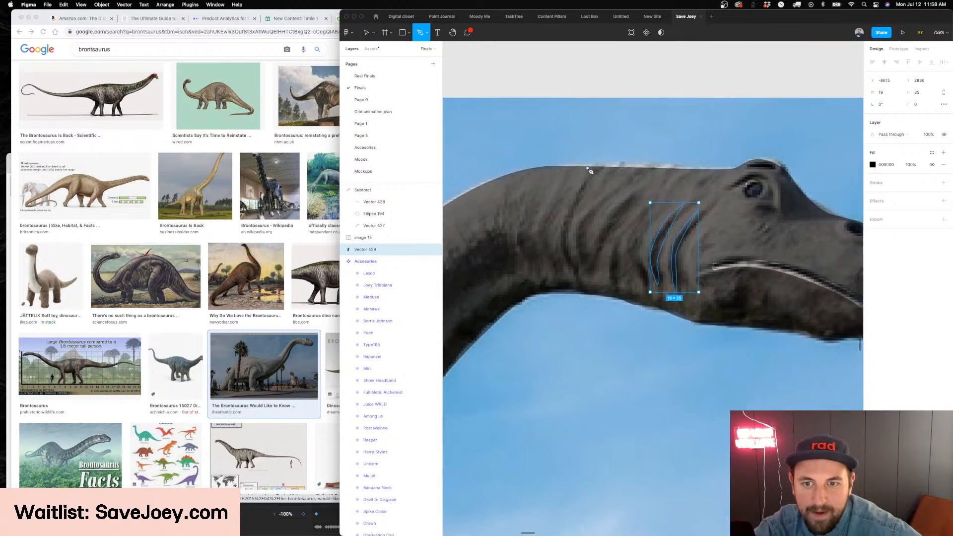
scroll(645, 197, up, 5)
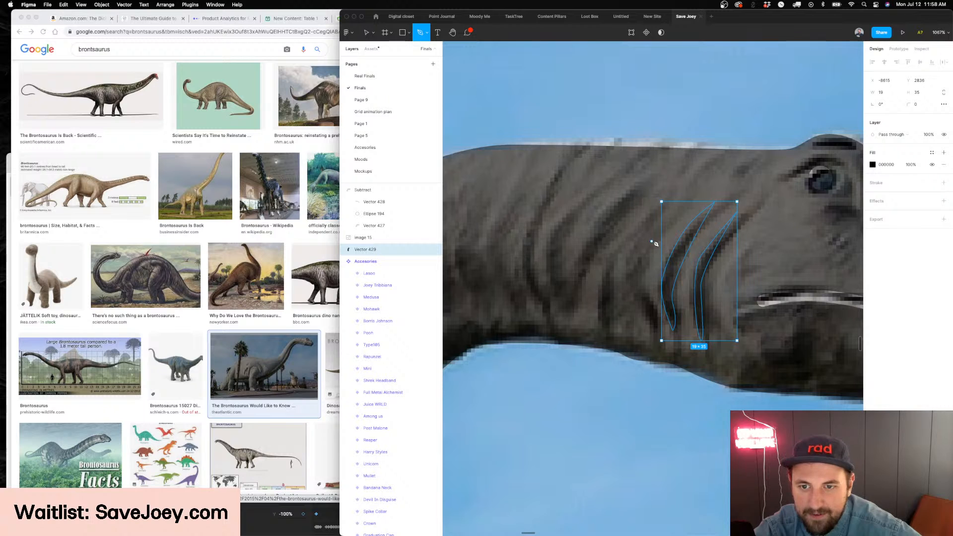
drag(654, 240, 644, 251)
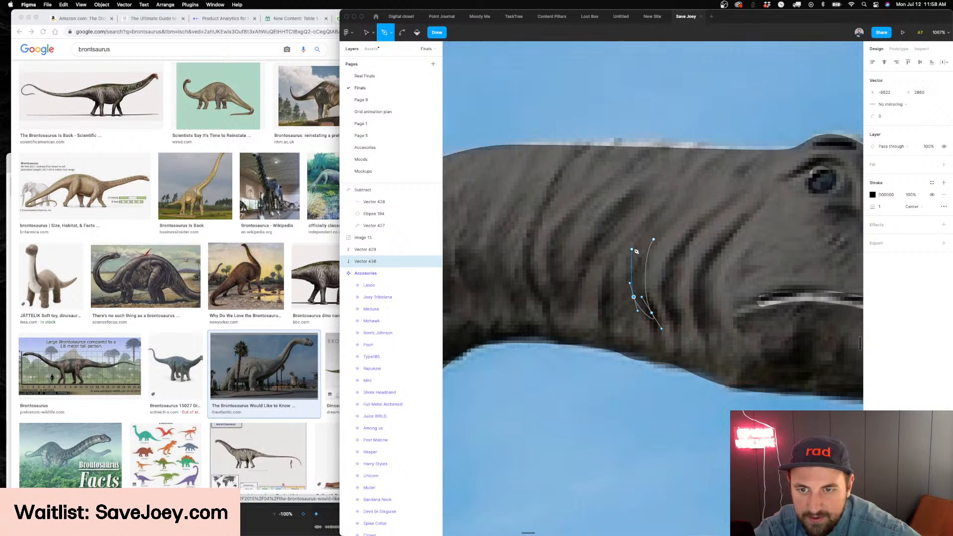
key(Escape)
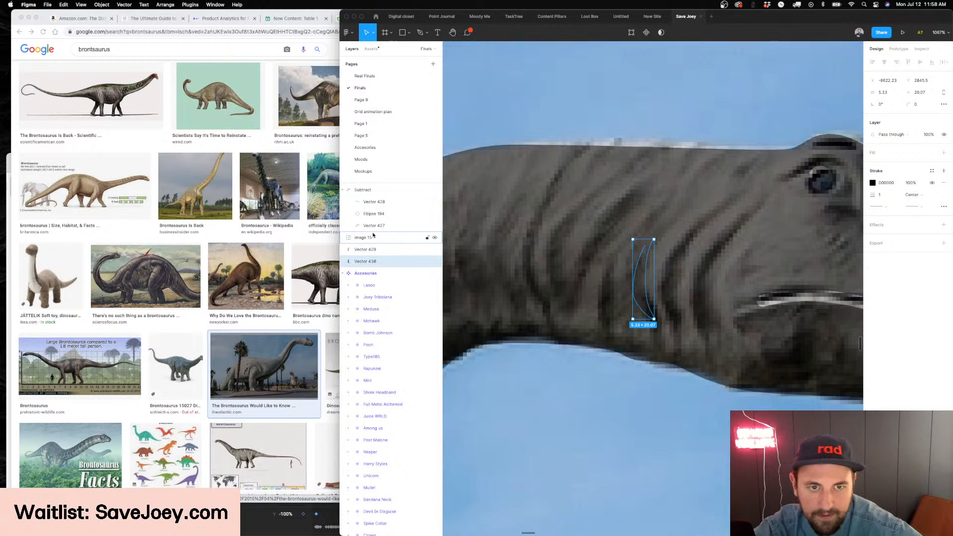
Delete all the traced skin-fold vectors
key(Delete)
click(372, 251)
key(Delete)
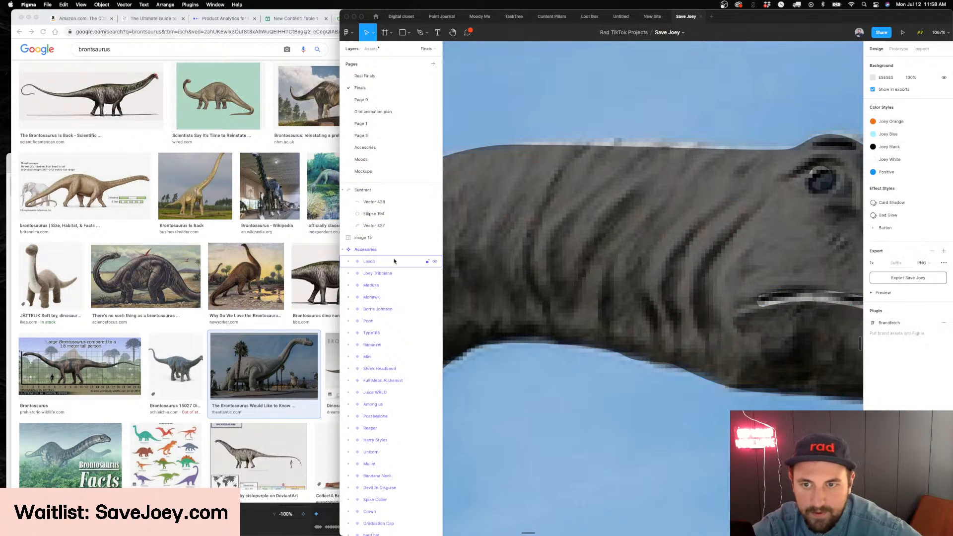
Cut the traced Subtract shape with its eye and mouth cut-outs, and delete the brontosaurus reference photo
scroll(526, 245, down, 5)
click(527, 245)
scroll(527, 247, down, 5)
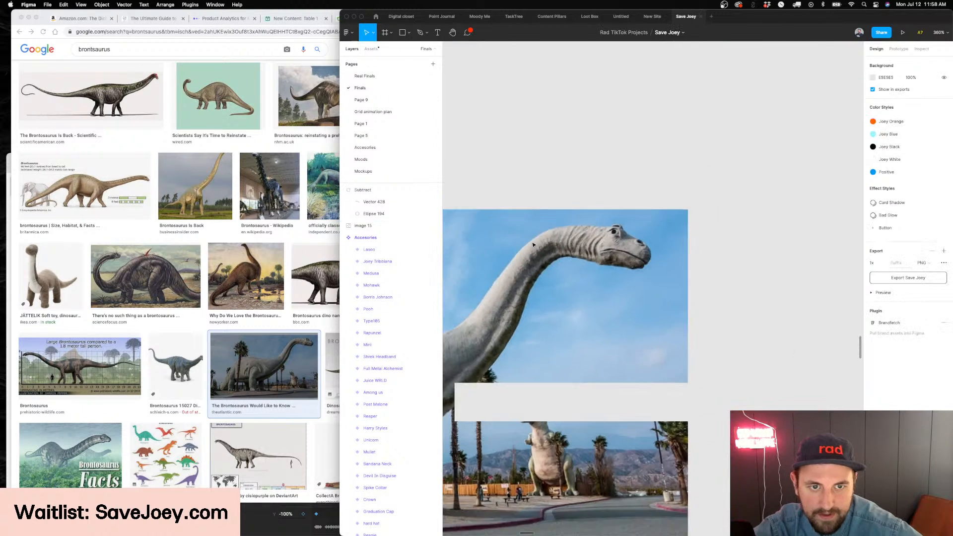
click(373, 194)
key(super+x)
scroll(581, 233, left, 4)
click(586, 240)
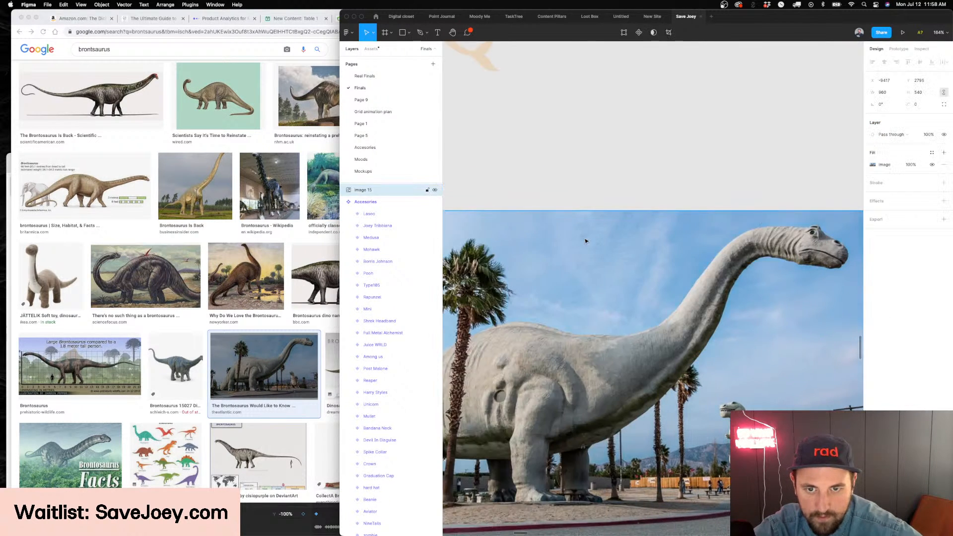
key(Delete)
Paste the Subtract shape into the Long Neck frame and flip it horizontally to face the same way as the kangaroo
scroll(586, 241, down, 5)
scroll(586, 241, up, 10)
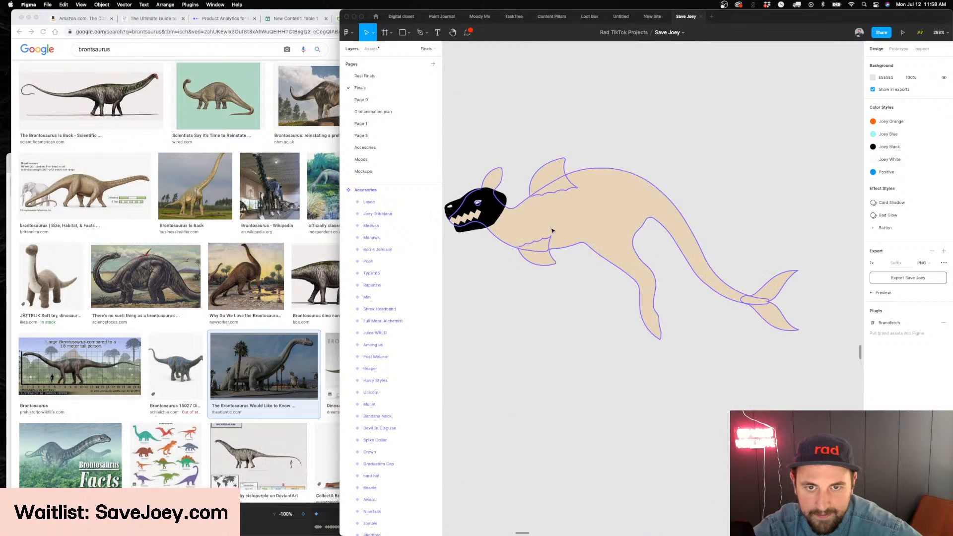
key(super+v)
scroll(551, 230, up, 3)
scroll(633, 264, down, 3)
key(shift+h)
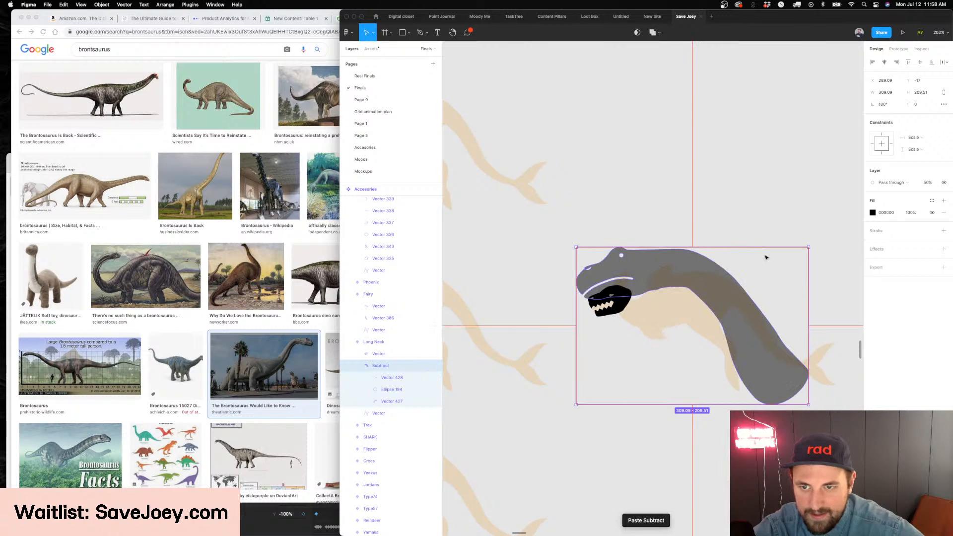
drag(808, 246, 720, 310)
key(super+z)
key(super+z)
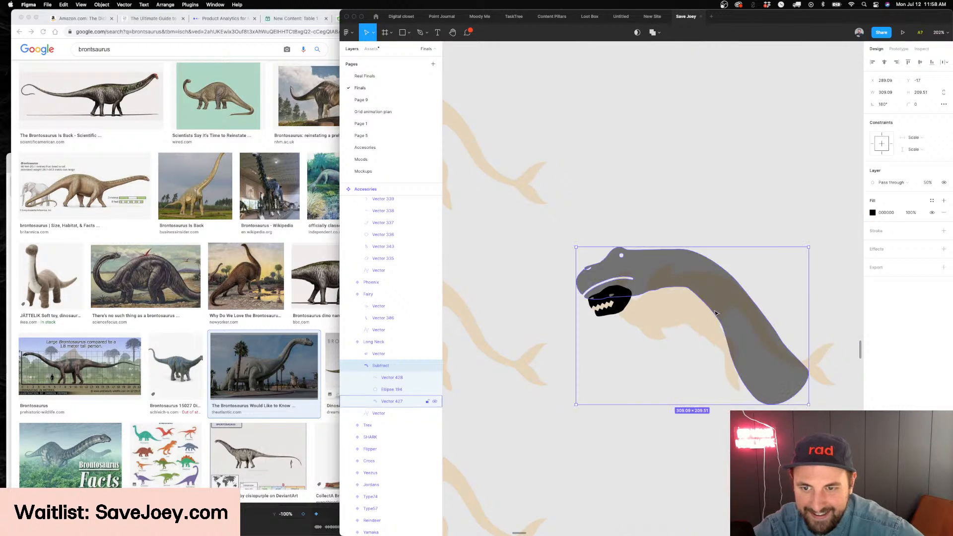
Scale the left-facing neck proportionally to about 64 × 44 and place it over the kangaroo's head
key(shift+h)
key(k)
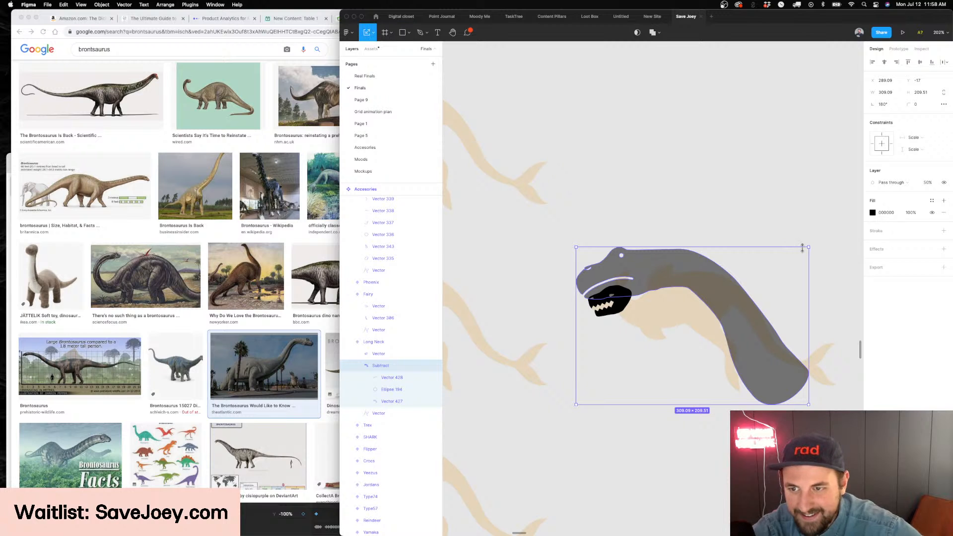
drag(811, 245, 611, 270)
scroll(596, 281, up, 5)
drag(493, 215, 603, 285)
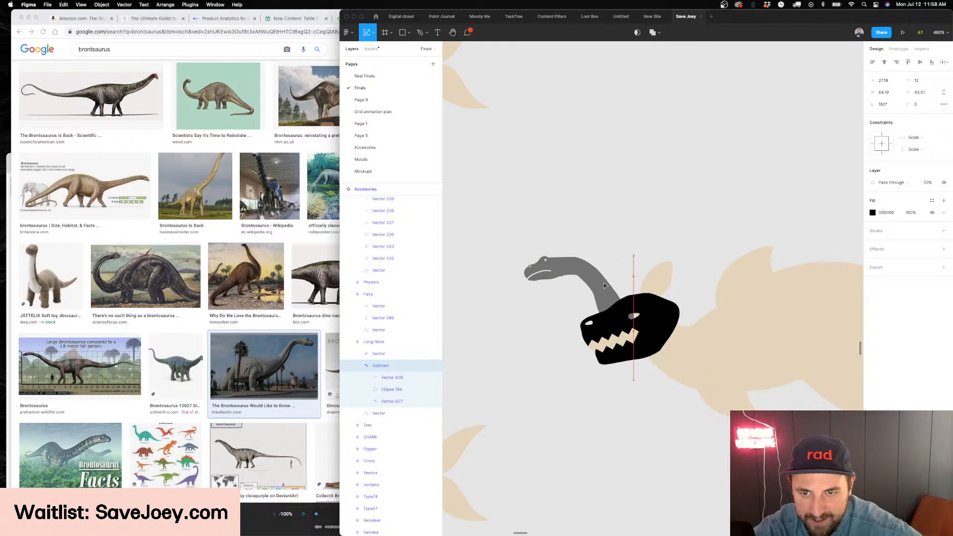
Delete the black toothed head from the Long Neck frame and move the dinosaur neck up above the kangaroo's head
click(652, 323)
key(Delete)
click(598, 293)
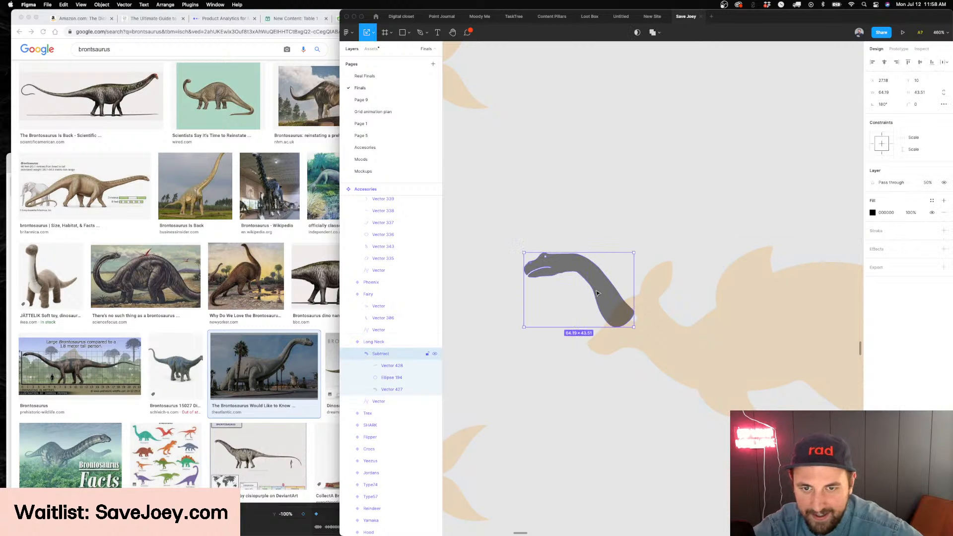
drag(610, 299, 622, 282)
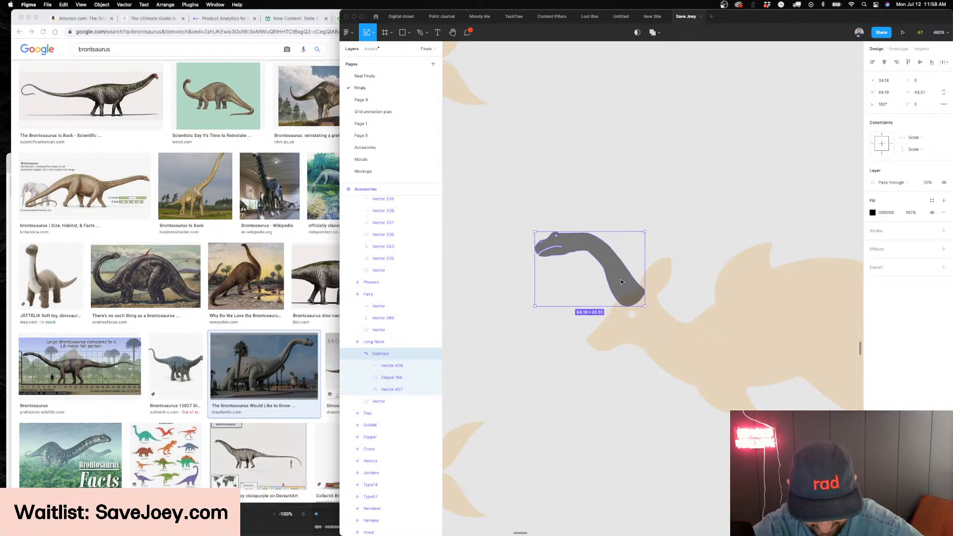
scroll(621, 281, down, 1)
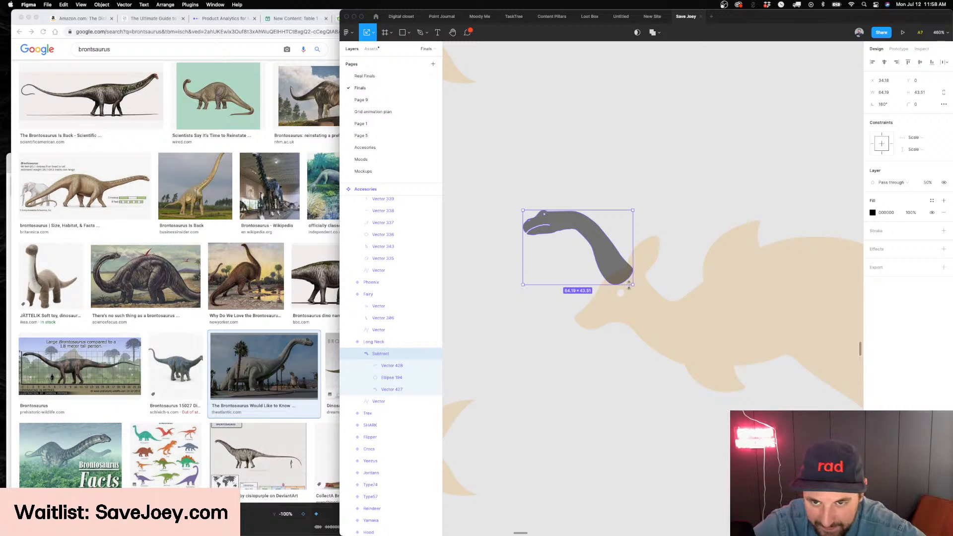
Enlarge the neck proportionally to about 114 × 77 and position it across the kangaroo's ear and chest
drag(633, 285, 704, 343)
drag(668, 283, 633, 297)
scroll(634, 298, down, 3)
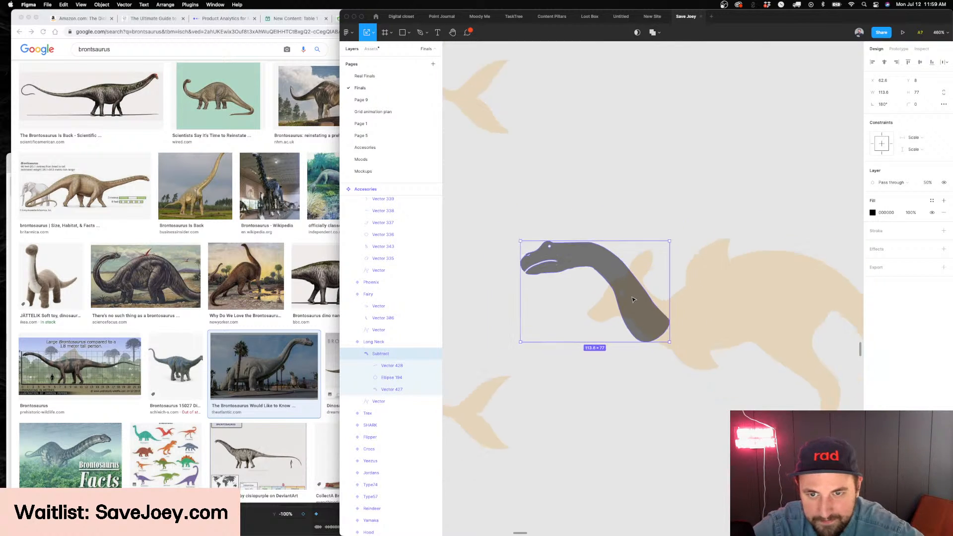
drag(581, 265, 616, 268)
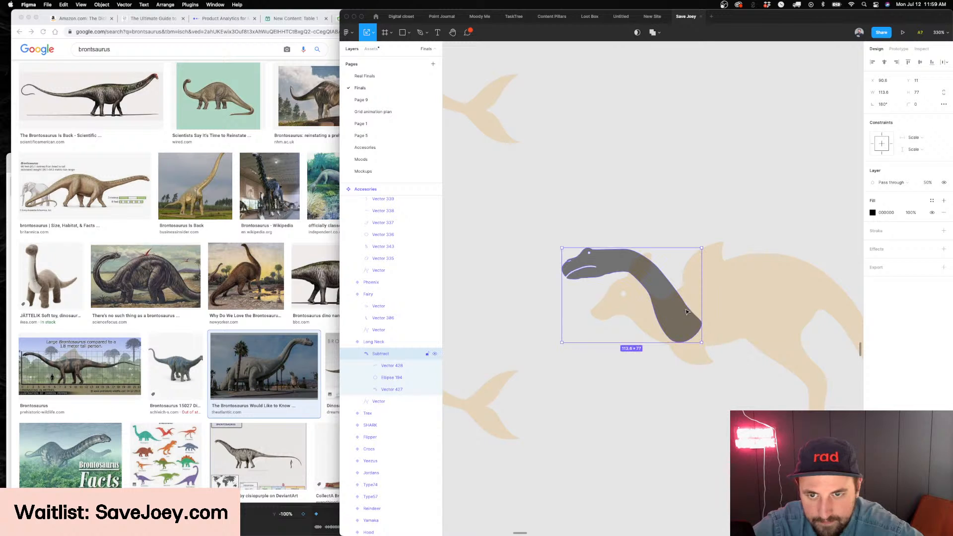
drag(677, 306, 671, 305)
Rotate the neck to 173.38° and shift it forward and up over the kangaroo's head
scroll(635, 288, up, 5)
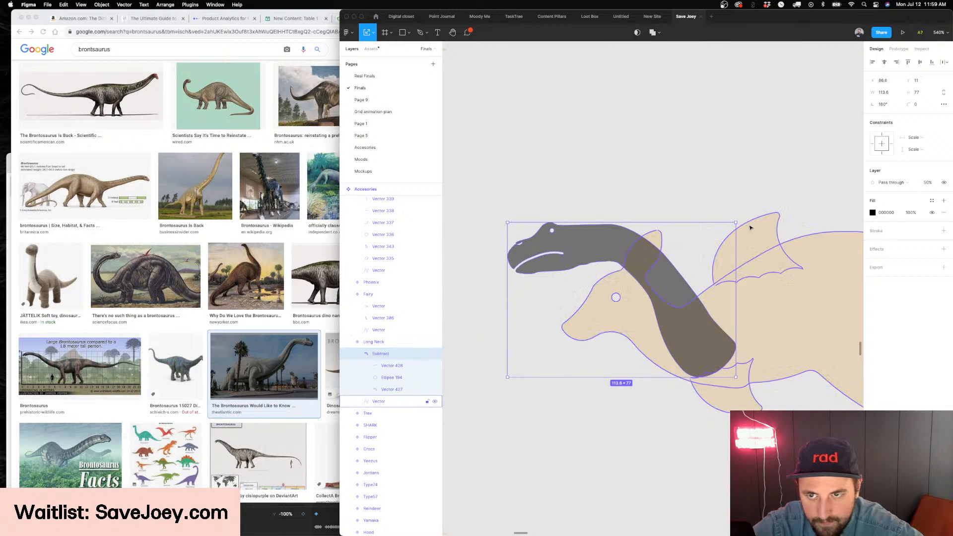
drag(738, 221, 746, 235)
drag(657, 287, 625, 266)
Shorten the neck by moving the lower points of its Vector 427 outline up toward the head
key(Return)
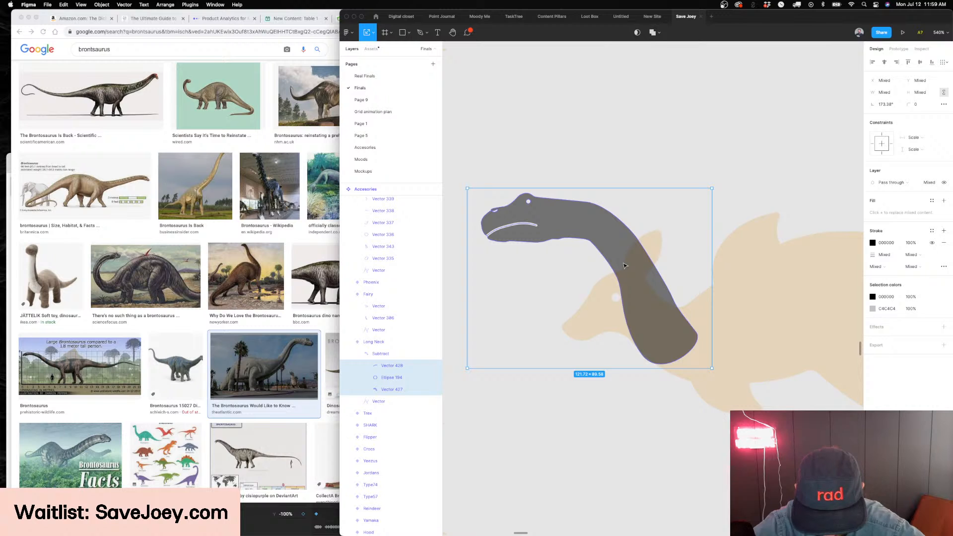
click(647, 300)
key(Return)
drag(760, 389, 607, 262)
key(Escape)
key(Escape)
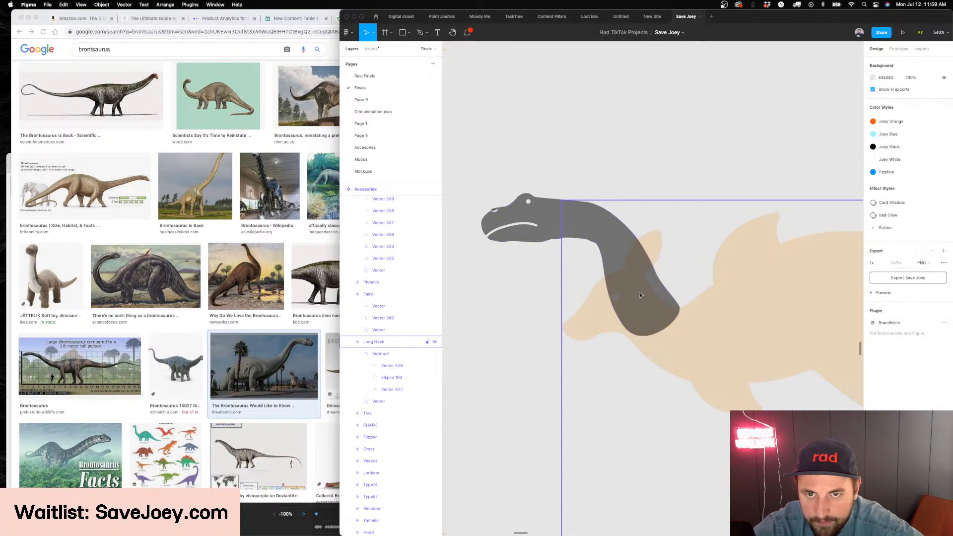
Reposition the whole Subtract neck slightly over the kangaroo's head
double_click(641, 293)
drag(641, 294, 693, 310)
scroll(623, 268, up, 1)
scroll(648, 297, up, 2)
scroll(636, 302, left, 2)
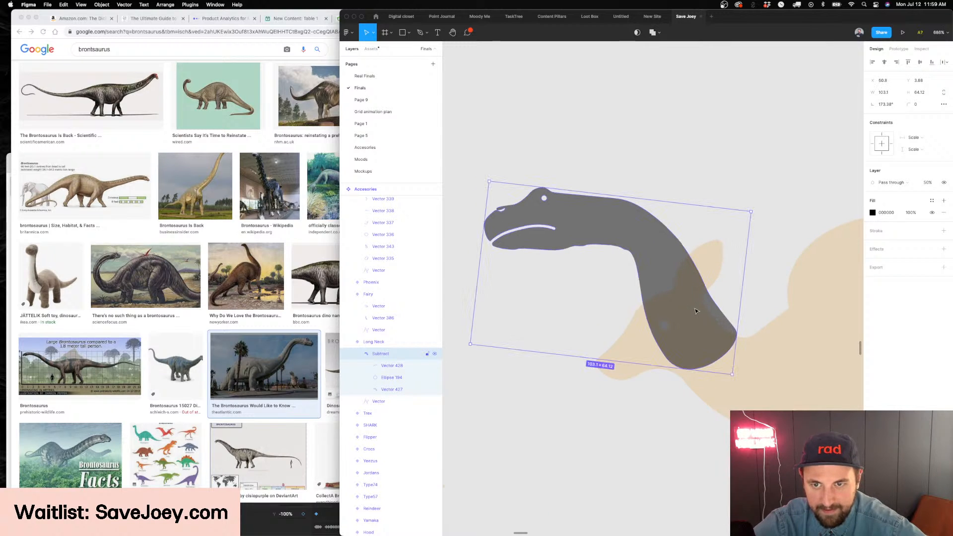
key(Left)
key(Left)
key(Left)
key(Left)
key(Left)
key(Left)
drag(727, 210, 736, 236)
key(shift+Right)
key(super+z)
key(super+z)
Edit the Vector 427 outline, moving the neck's front base point toward the kangaroo's snout and reshaping the throat curve
double_click(656, 268)
double_click(656, 268)
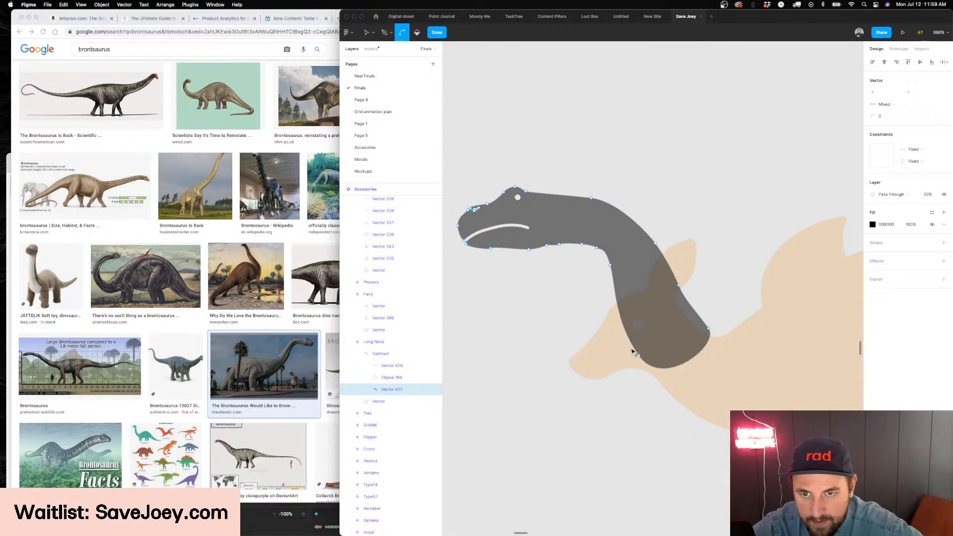
drag(641, 358, 613, 351)
key(super)
drag(615, 288, 611, 267)
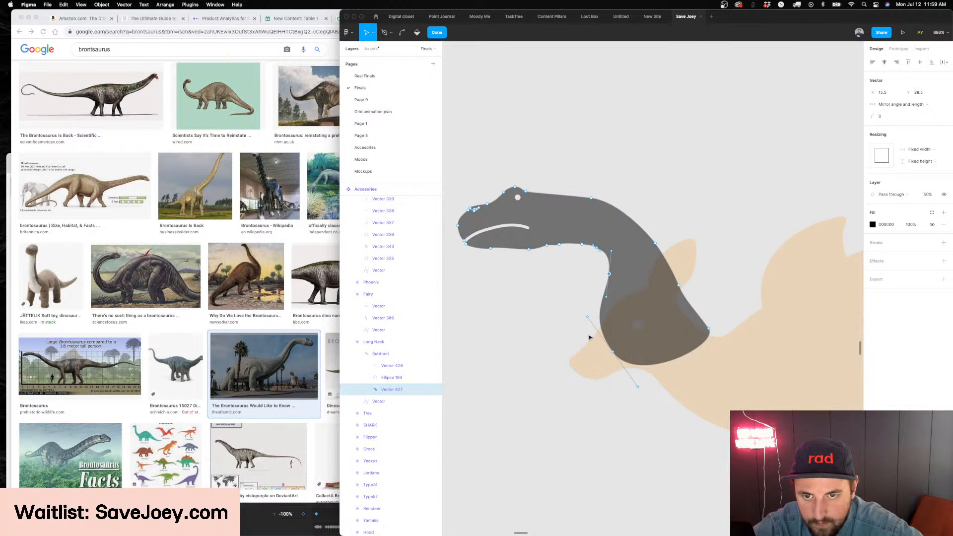
Raise the neck's front base point above the kangaroo's eye and pull the rear base and back points inward
key(super)
drag(588, 317, 607, 295)
key(super)
key(super)
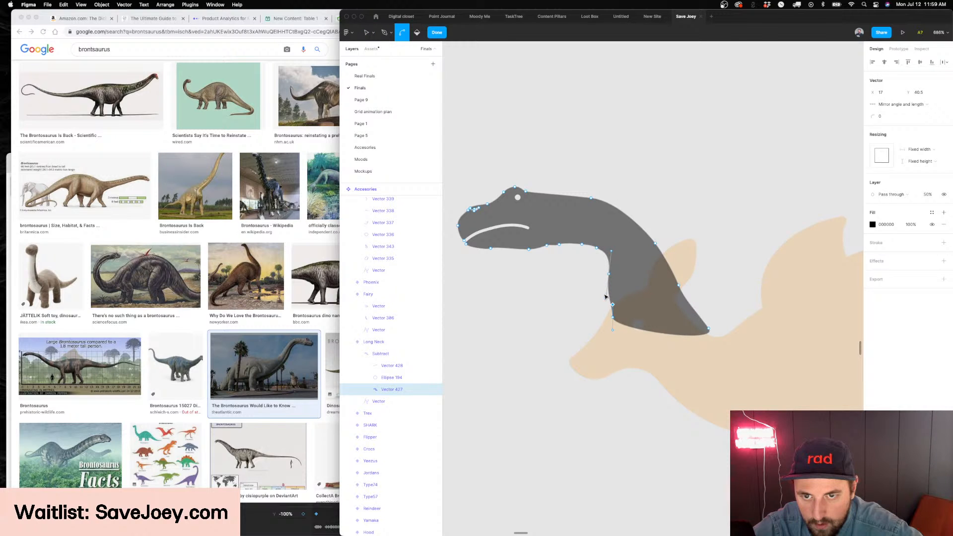
drag(612, 304, 615, 315)
drag(709, 331, 667, 277)
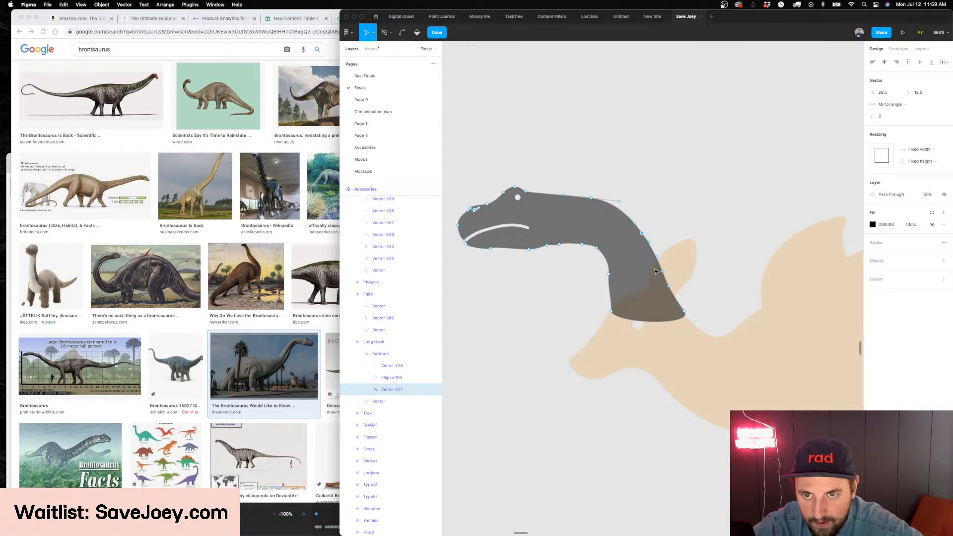
Curve the neck's bottom edge upward above the kangaroo's eye with an added point, and refine its front and rear corners
scroll(641, 327, up, 5)
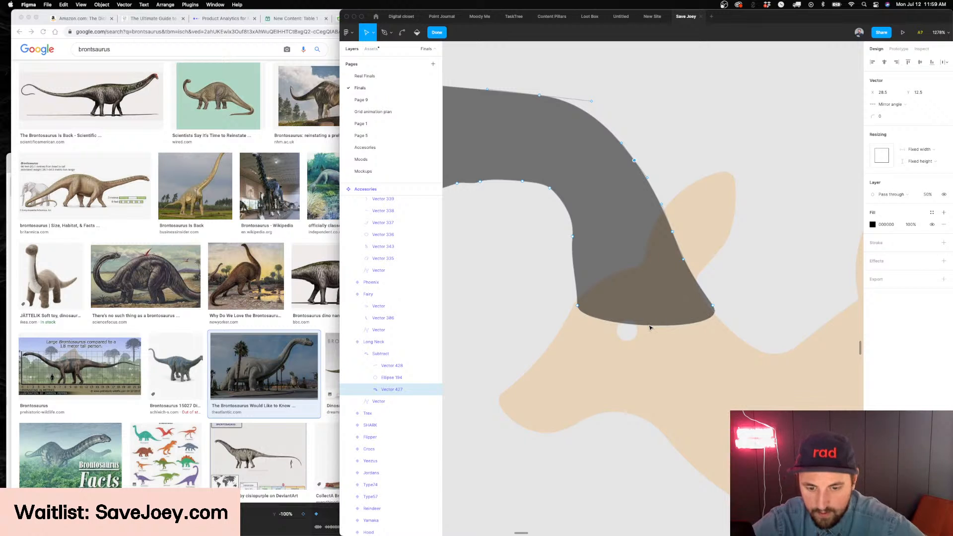
drag(650, 326, 645, 306)
drag(573, 307, 573, 308)
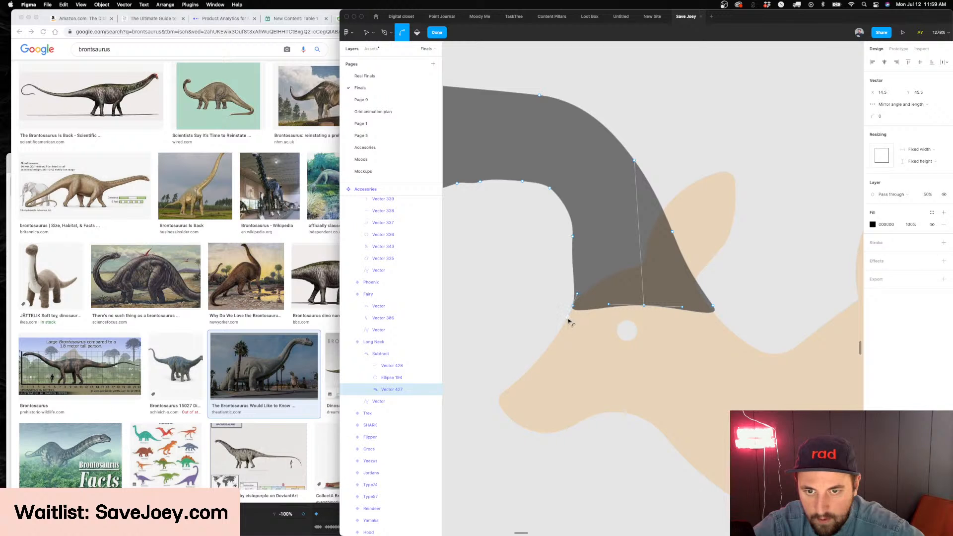
key(v)
drag(574, 237, 570, 208)
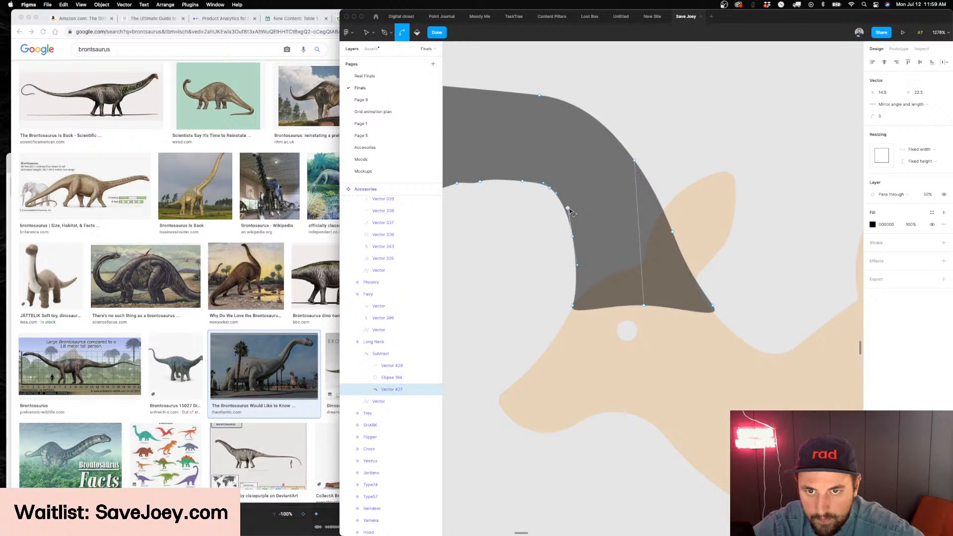
click(711, 308)
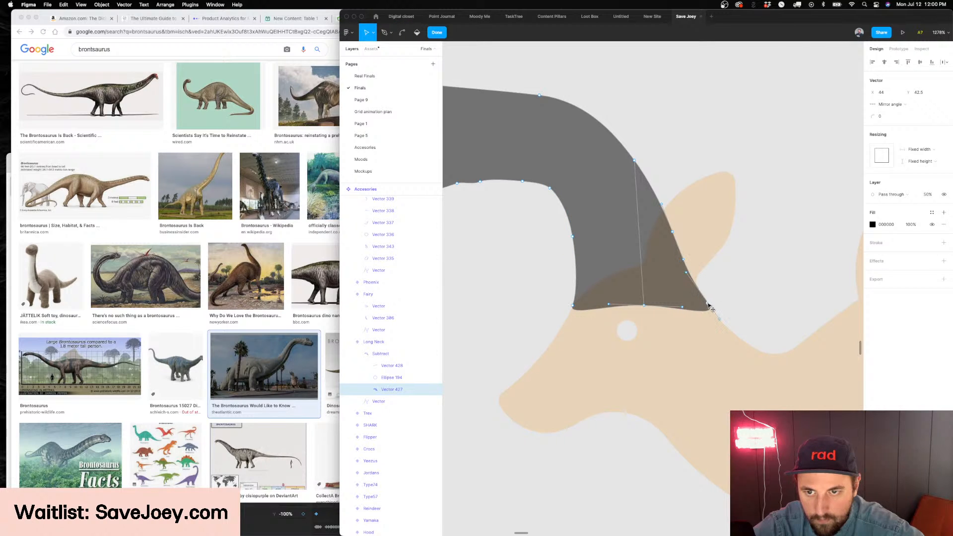
key(Escape)
Rotate the whole Subtract neck to 152.05° over the kangaroo's head and undo the last extra move
scroll(660, 272, down, 5)
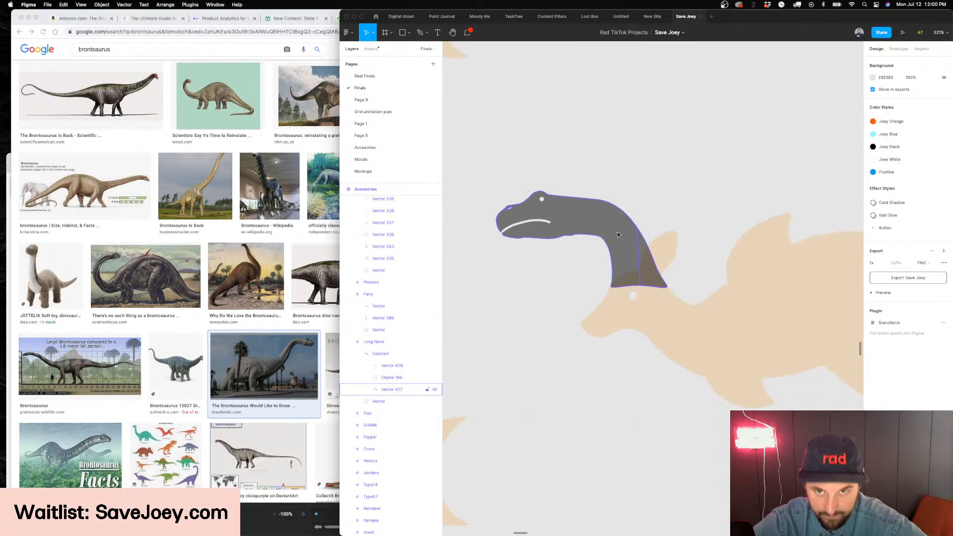
click(611, 225)
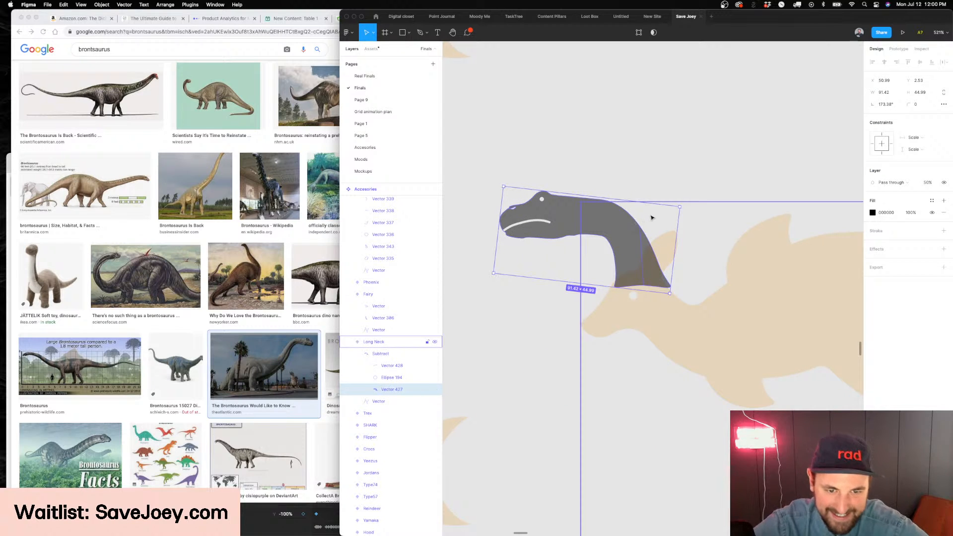
key(shift+Return)
drag(665, 213, 618, 242)
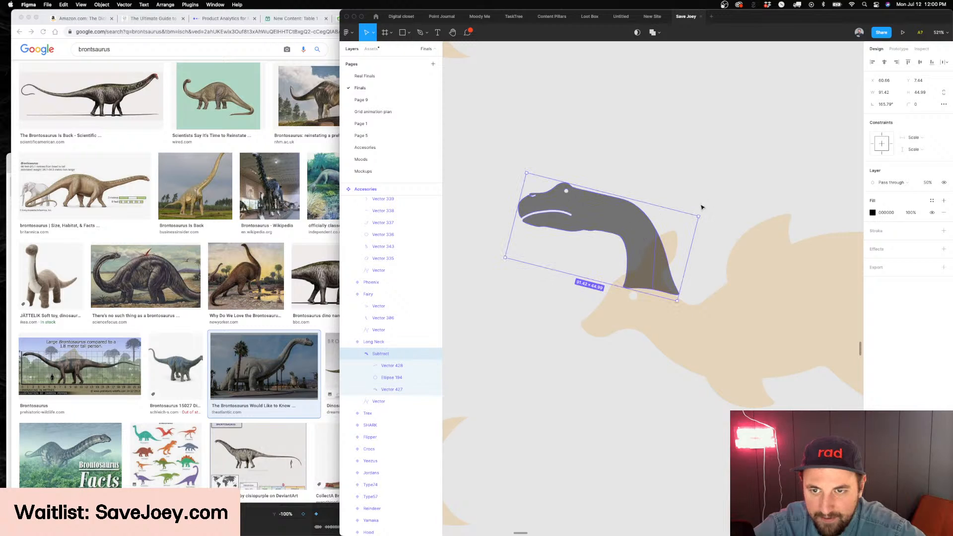
drag(701, 214, 701, 238)
drag(648, 256, 664, 239)
key(super+z)
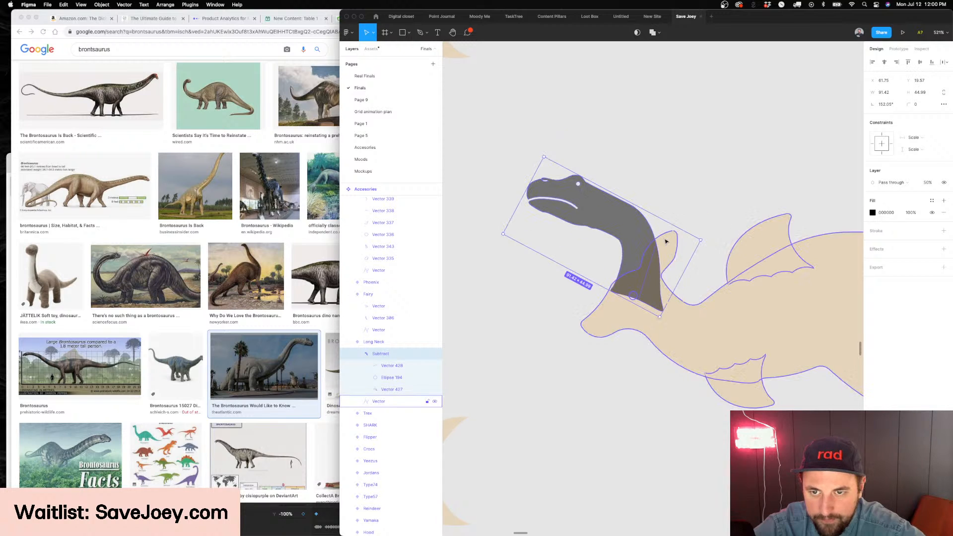
Undo the neck's last rotation and move the Subtract neck toward the snout so its base sits above the kangaroo's eye
key(super+z)
key(super+z)
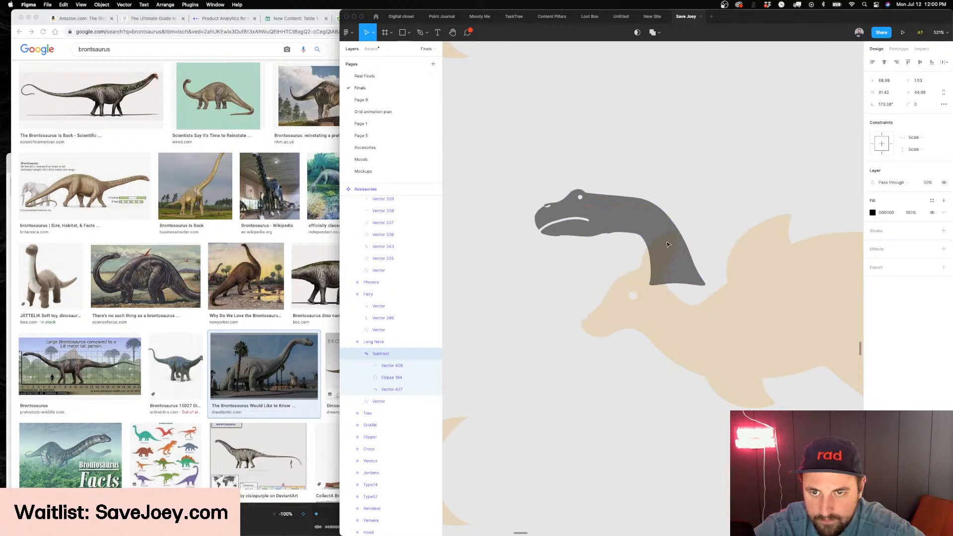
drag(668, 244, 633, 244)
click(702, 226)
scroll(702, 226, down, 5)
scroll(703, 226, up, 4)
scroll(702, 226, down, 1)
scroll(702, 227, up, 3)
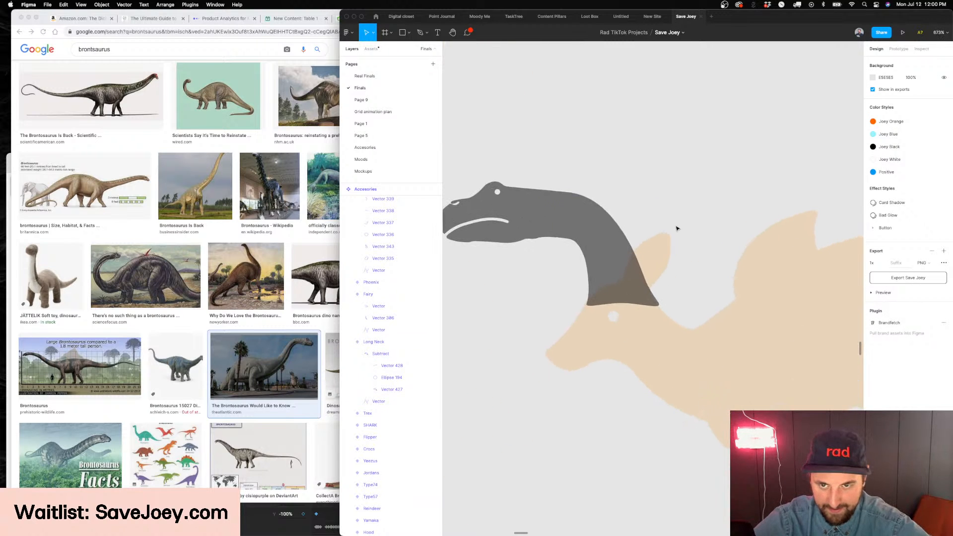
Try placing the Subtract neck further back, behind the kangaroo's eye and over its ear
click(496, 213)
drag(496, 213, 562, 218)
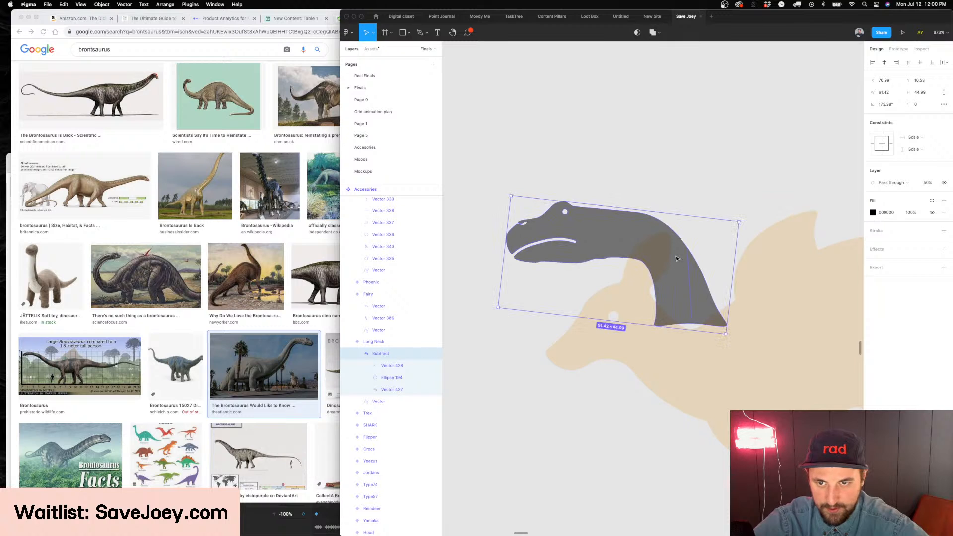
key(Left)
key(Up)
key(Return)
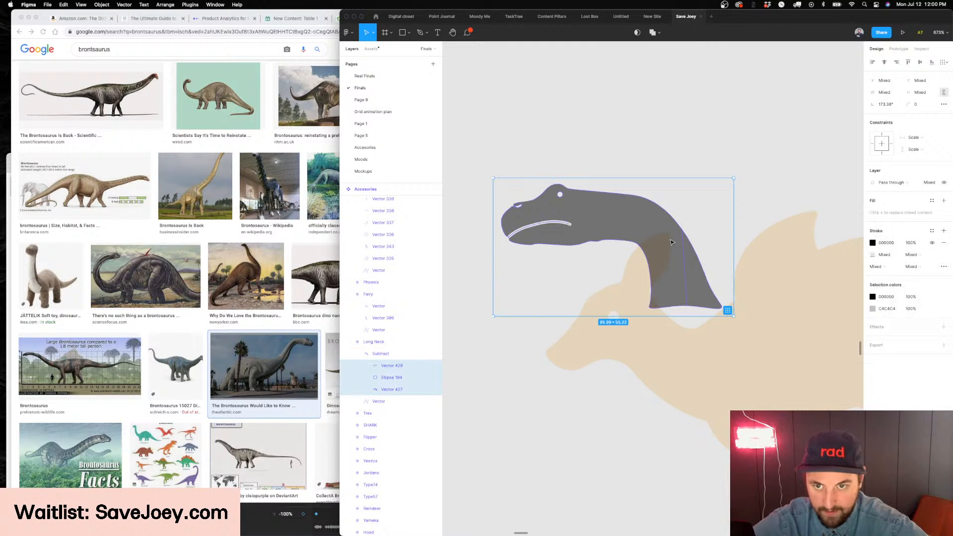
Try adjusting the Vector 427 outline at the throat points and the middle point of its bottom edge
double_click(677, 270)
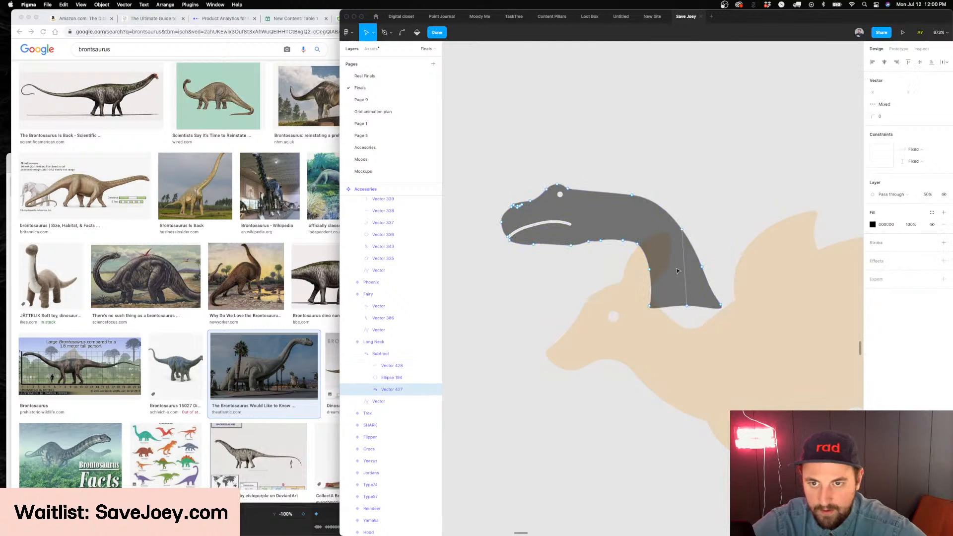
drag(666, 312, 619, 229)
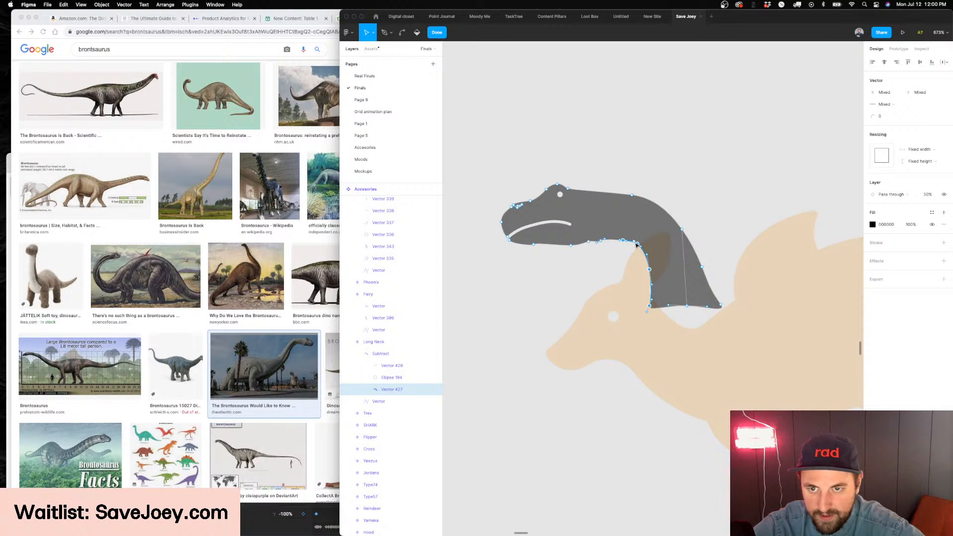
scroll(654, 286, up, 3)
drag(655, 333, 604, 224)
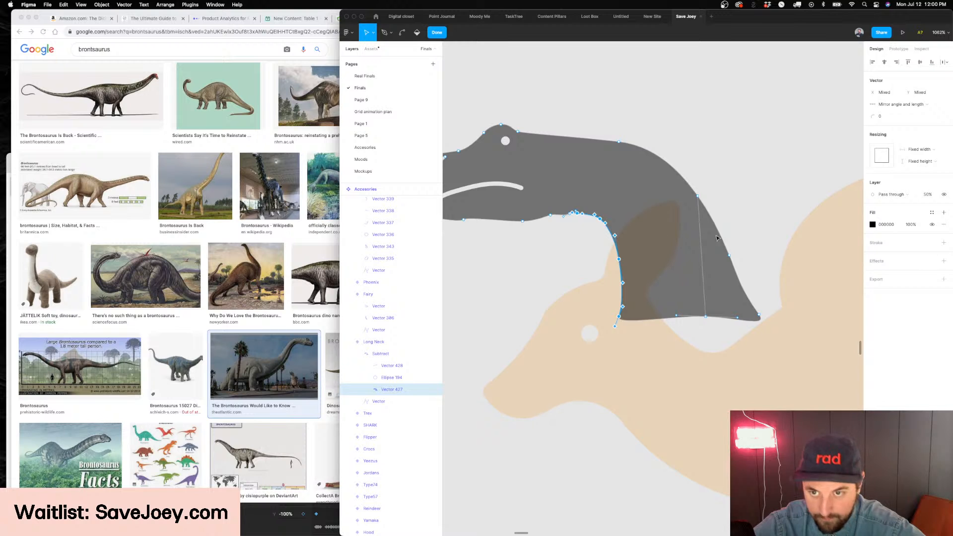
mouse_move(698, 195)
mouse_down()
mouse_move(701, 230)
mouse_move(698, 209)
mouse_up()
key(super+z)
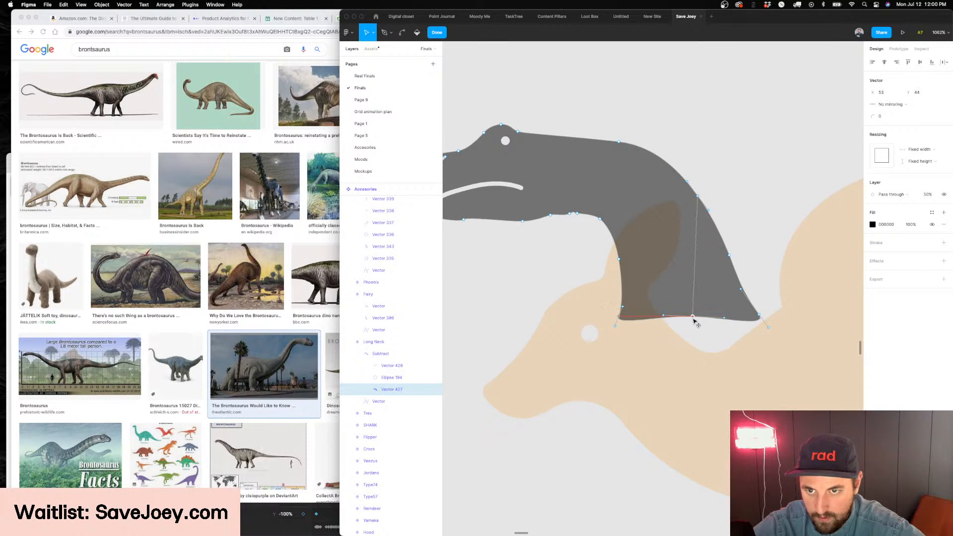
key(Escape)
key(Escape)
scroll(687, 308, down, 5)
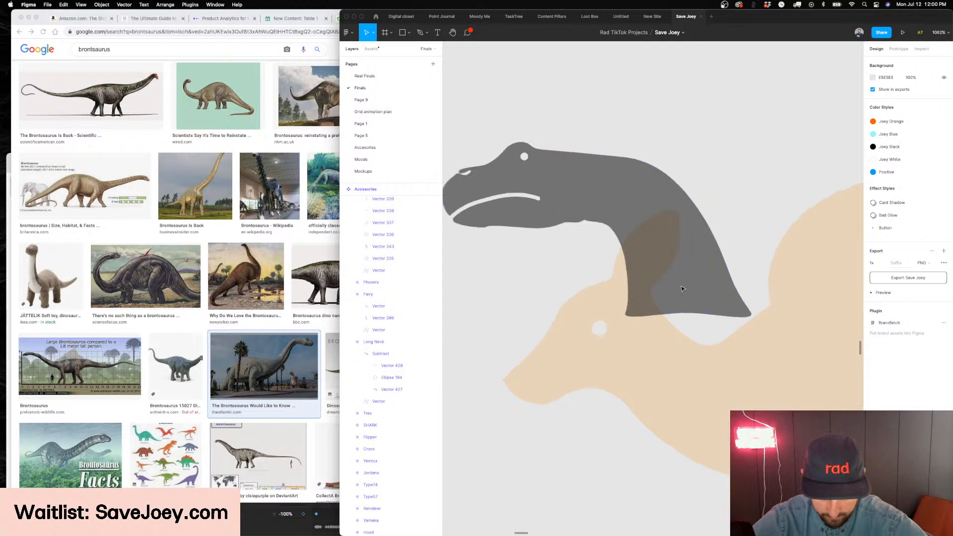
Undo the Vector 427 outline edits and the neck's move toward the back of the head
key(super+z)
key(super+z)
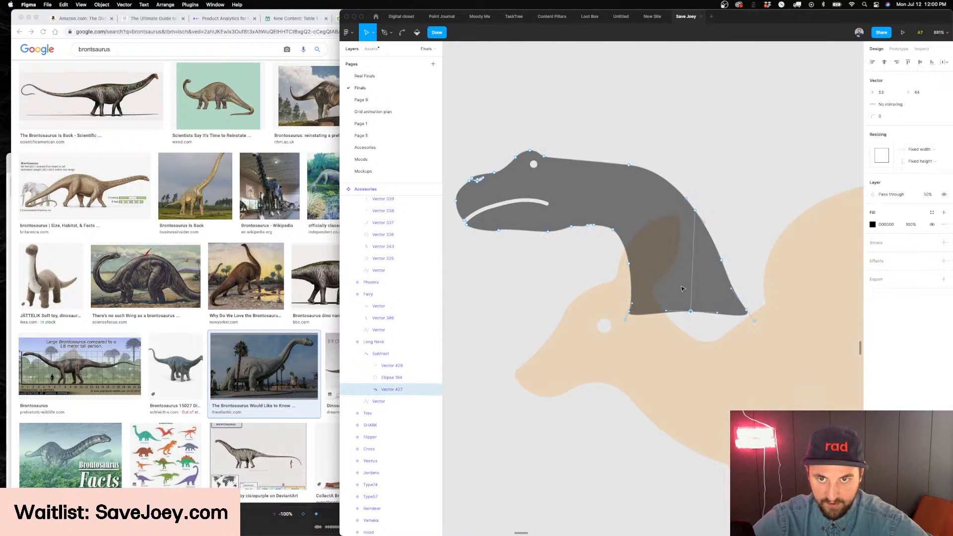
scroll(683, 289, down, 4)
key(super+z)
key(super+z)
key(super+z)
key(super+z)
Draw a curved rear strap about 11 × 24 with the Pen tool, from the neck's rear base down to the kangaroo's throat
key(p)
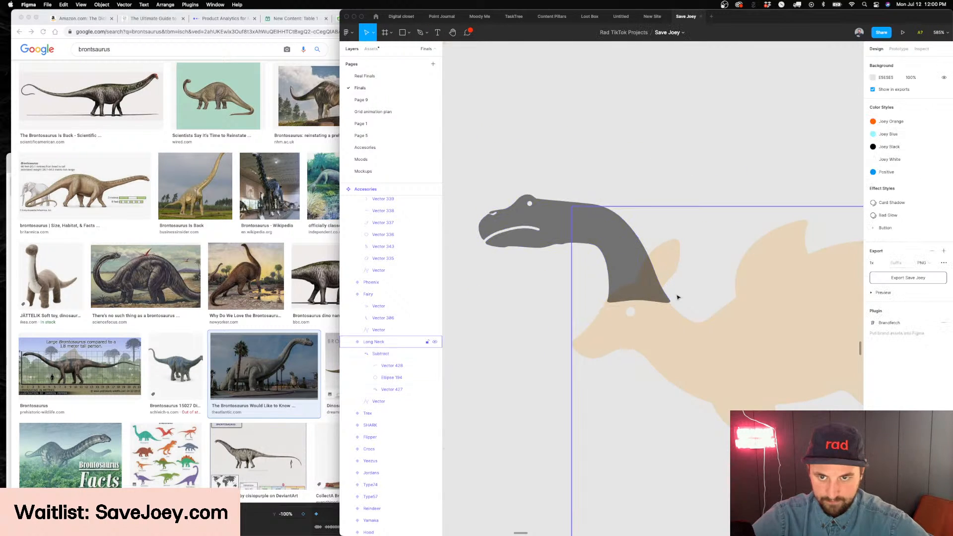
scroll(646, 308, up, 5)
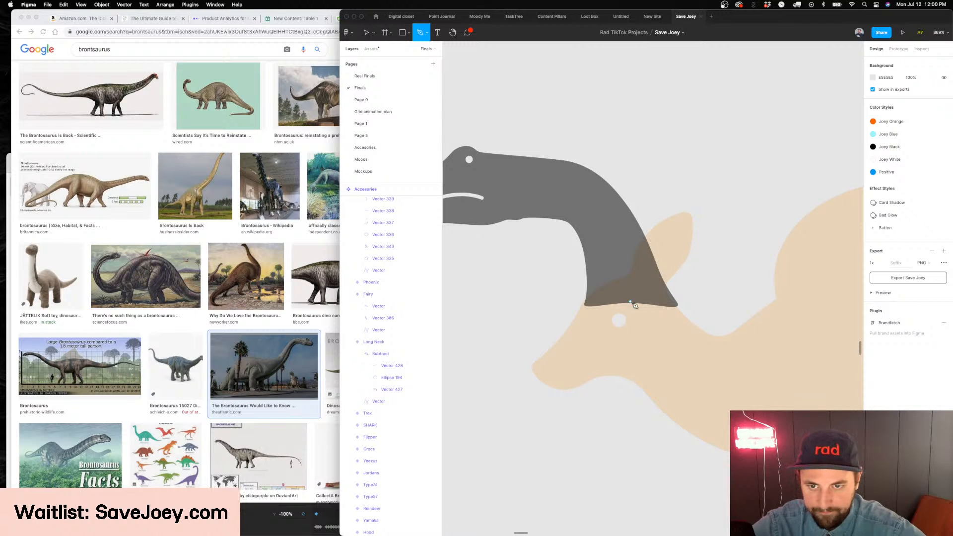
click(671, 308)
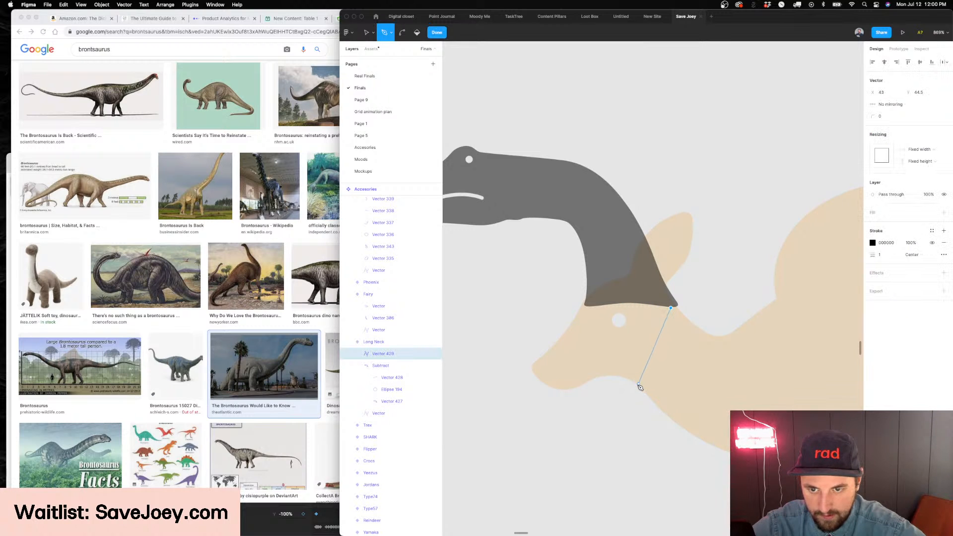
key(Escape)
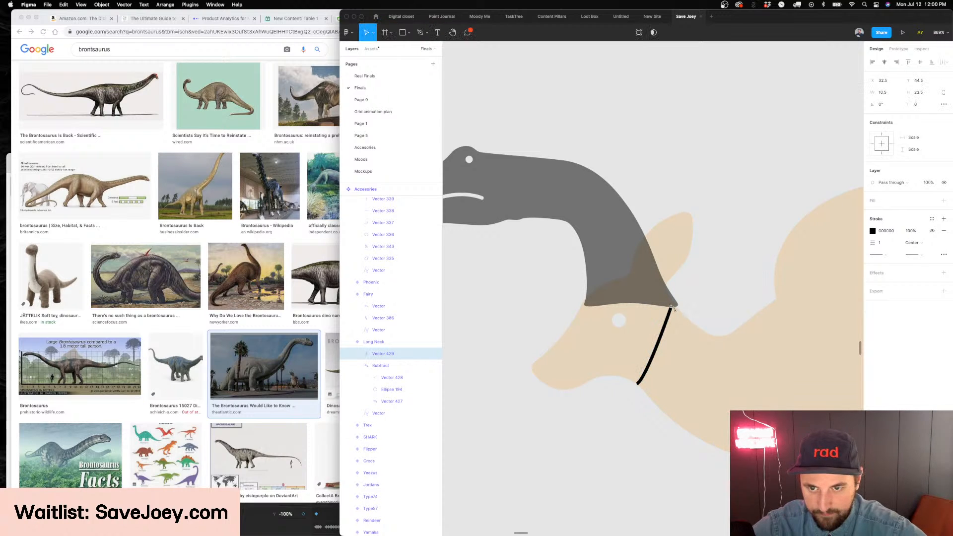
scroll(675, 312, up, 5)
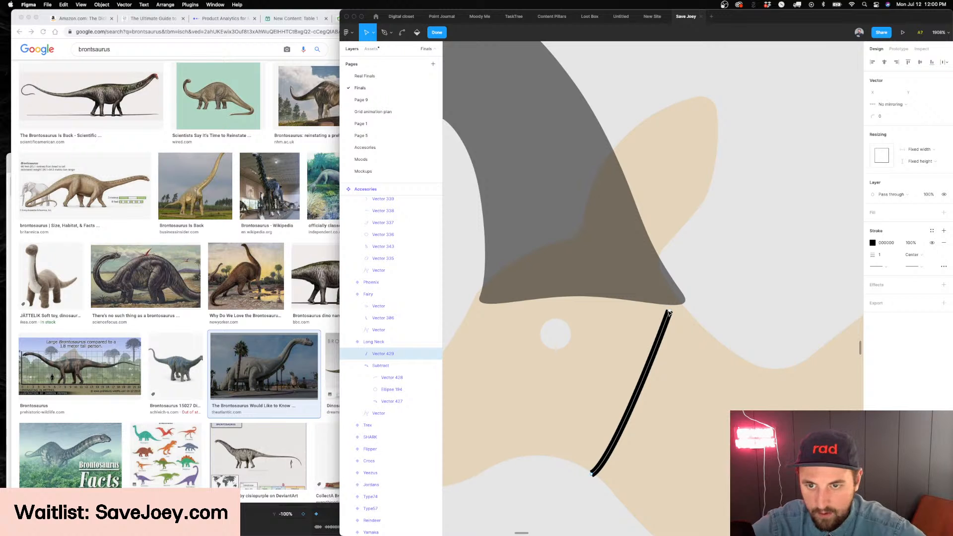
key(Escape)
scroll(705, 318, down, 5)
Draw a curved front strap about 5 × 21.5 with the Pen tool, from the neck's front base down to the kangaroo's jaw
key(p)
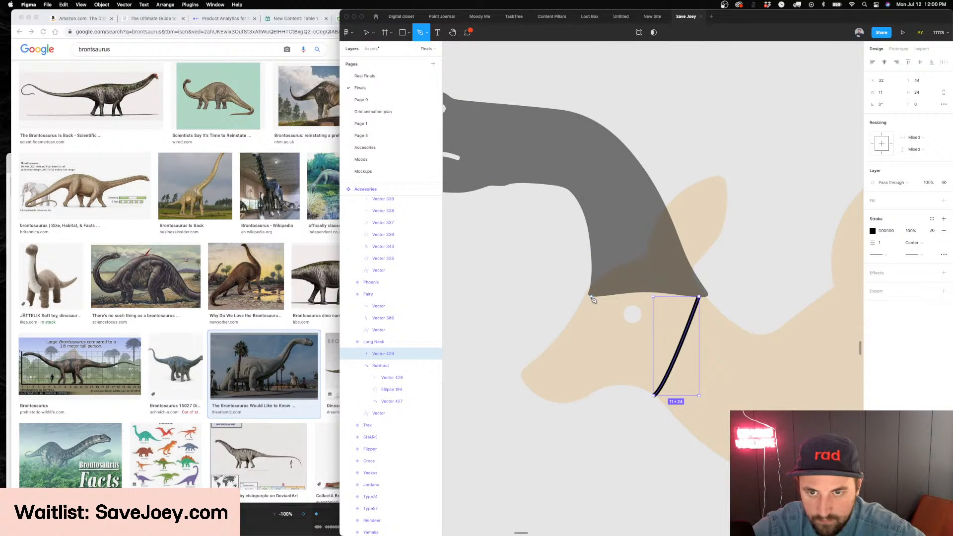
click(592, 297)
drag(612, 386, 629, 397)
key(Escape)
key(Escape)
key(Escape)
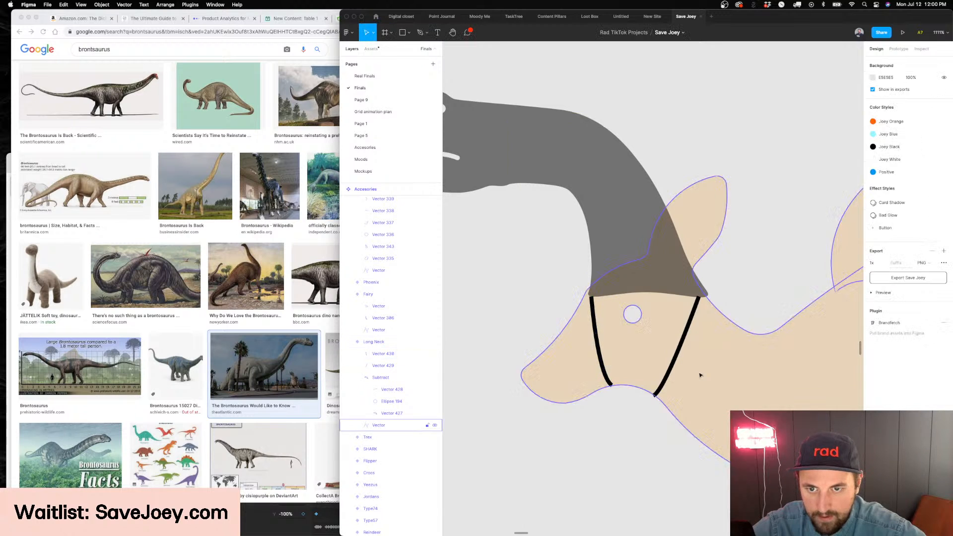
Set the Subtract neck's opacity to 100%
scroll(700, 376, down, 10)
scroll(695, 372, up, 10)
click(642, 309)
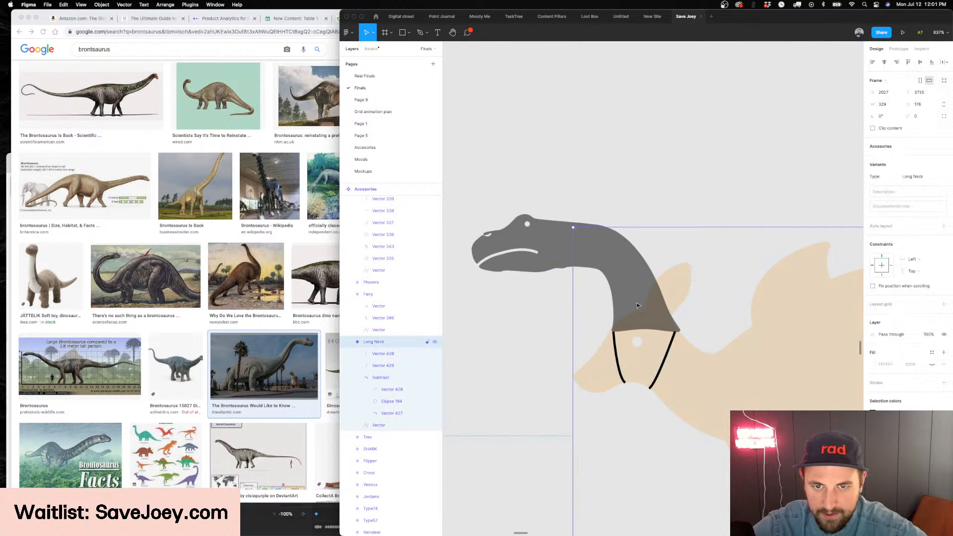
key(0)
click(728, 273)
scroll(727, 272, down, 3)
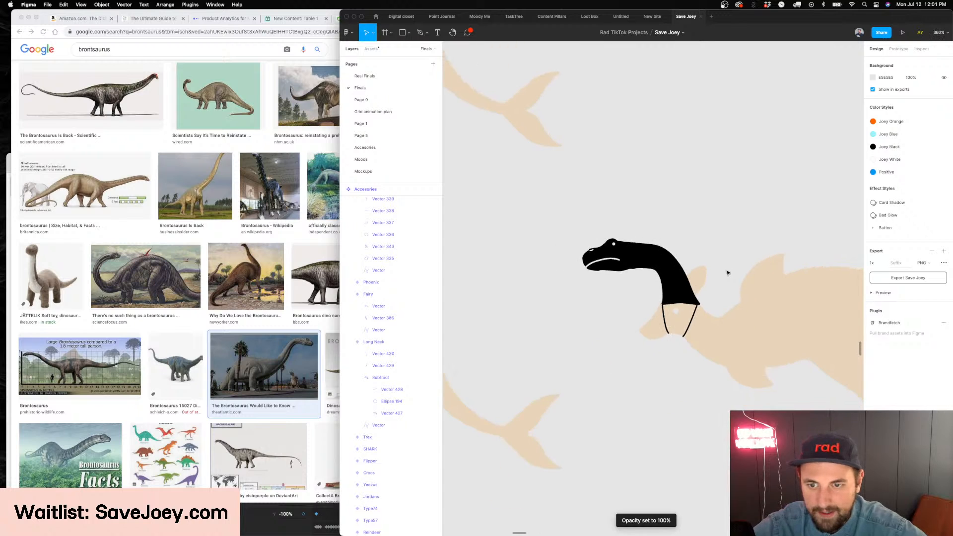
Delete the front strap line under the neck
scroll(728, 273, up, 5)
click(600, 372)
key(Delete)
scroll(702, 339, left, 3)
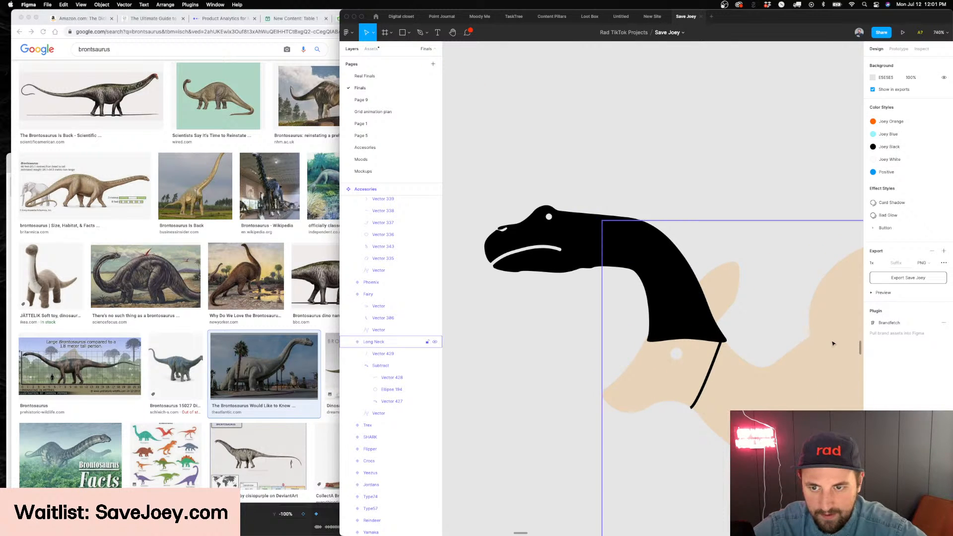
scroll(704, 319, down, 3)
scroll(747, 318, up, 3)
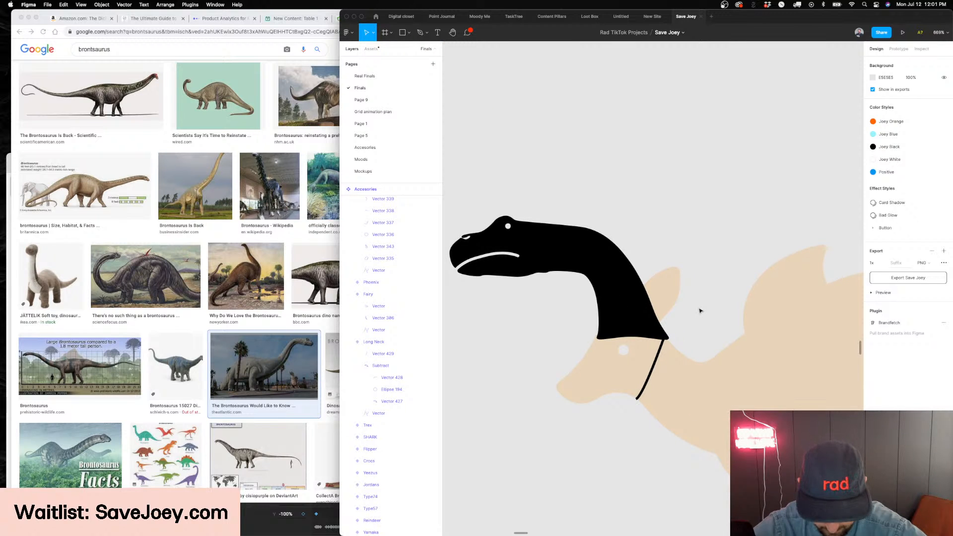
scroll(700, 311, left, 2)
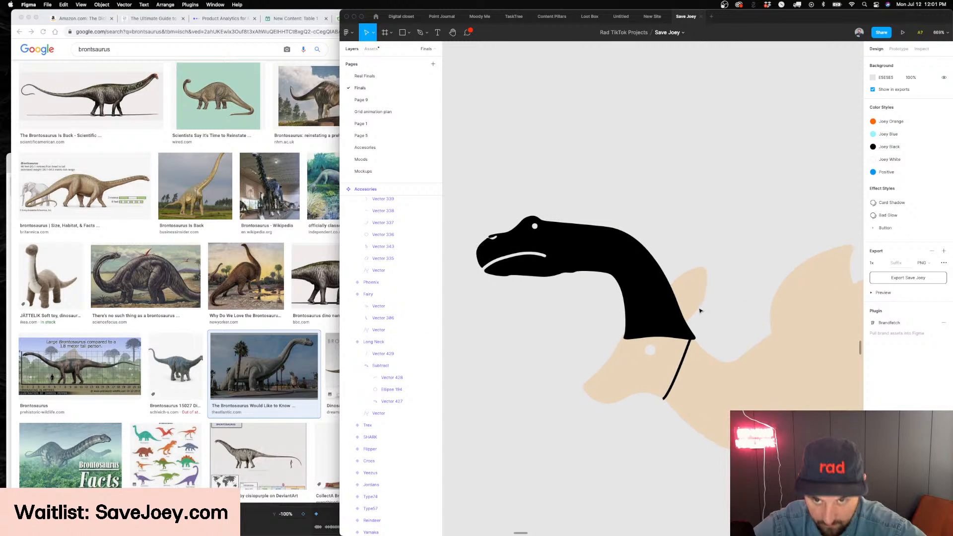
Undo the front strap's deletion and the neck's opacity change
key(super+z)
key(super+z)
key(super+z)
key(Escape)
double_click(629, 260)
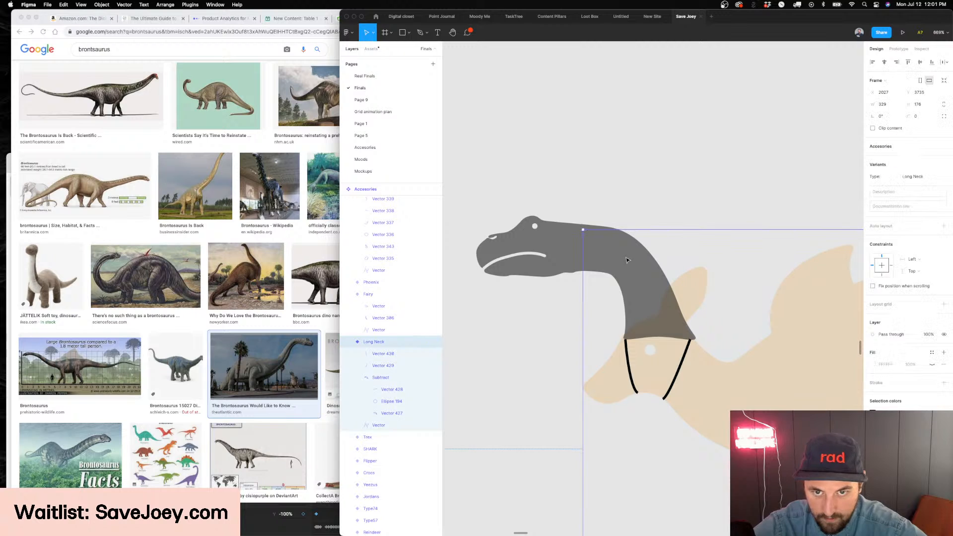
drag(709, 238, 647, 270)
key(super+z)
key(super+z)
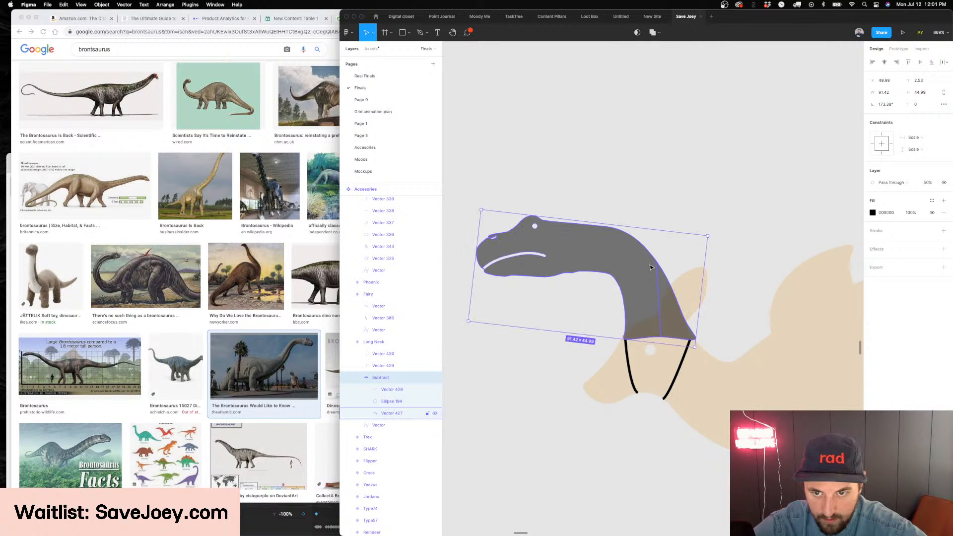
click(712, 272)
key(super+z)
key(super+z)
key(super+z)
key(super+z)
key(super+z)
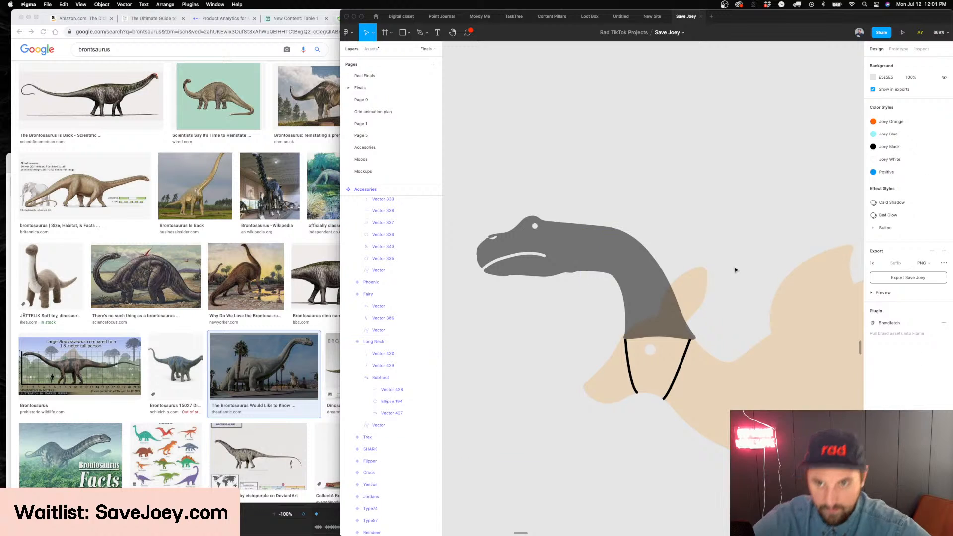
key(super+z)
key(super+z)
key(super+z)
key(super+z)
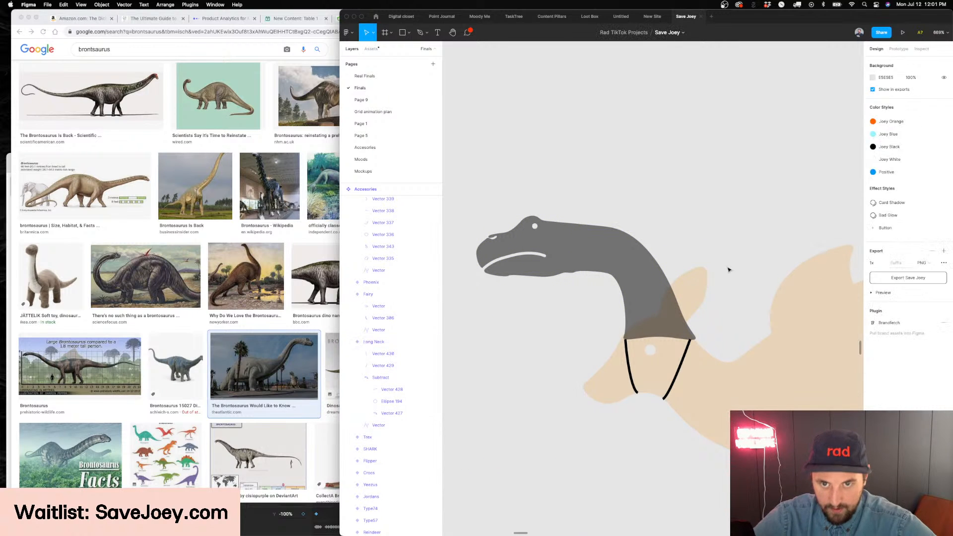
Make the Subtract neck fully opaque by setting its opacity to 100%
key(Escape)
double_click(644, 269)
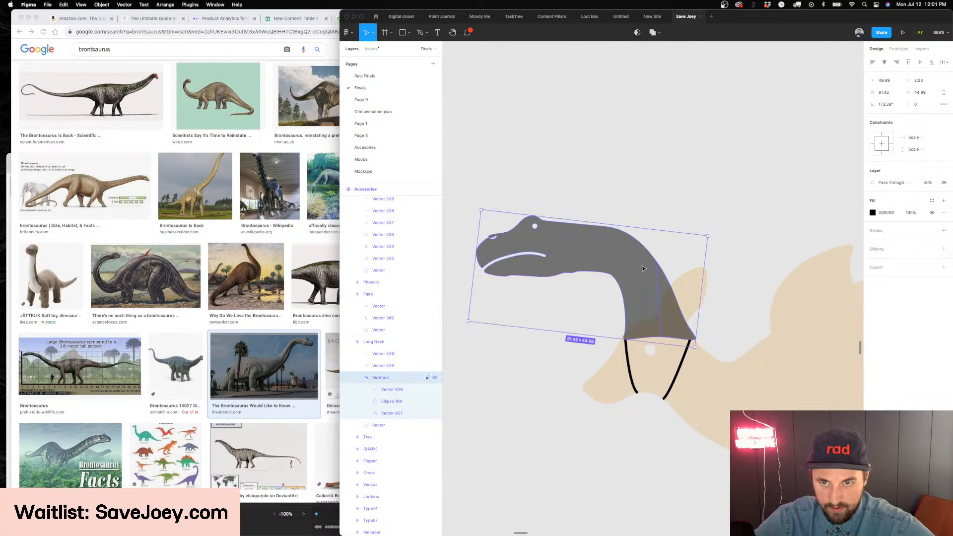
key(0)
double_click(640, 265)
scroll(625, 340, up, 5)
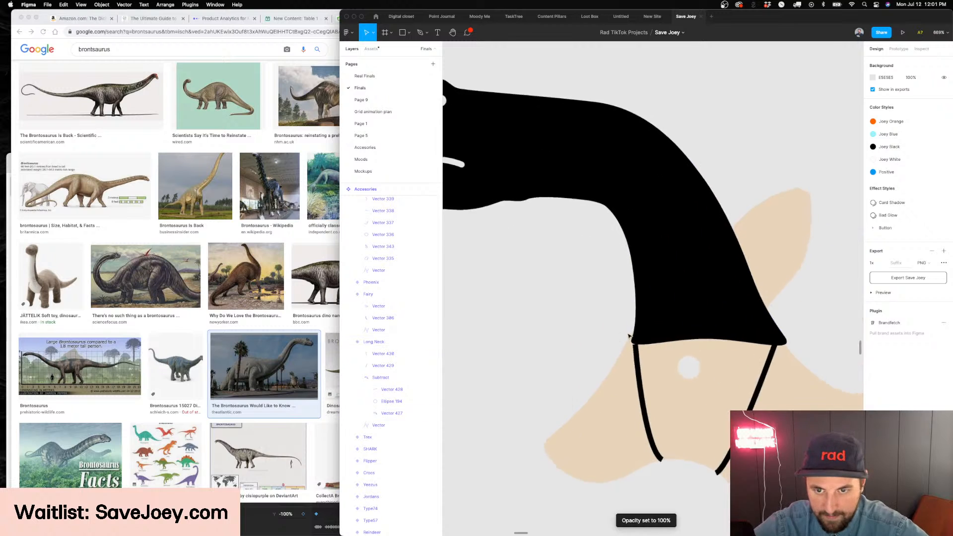
Extend the front strap's top end up into the neck's base, giving the strap a height of 22.5
double_click(638, 340)
scroll(635, 342, up, 5)
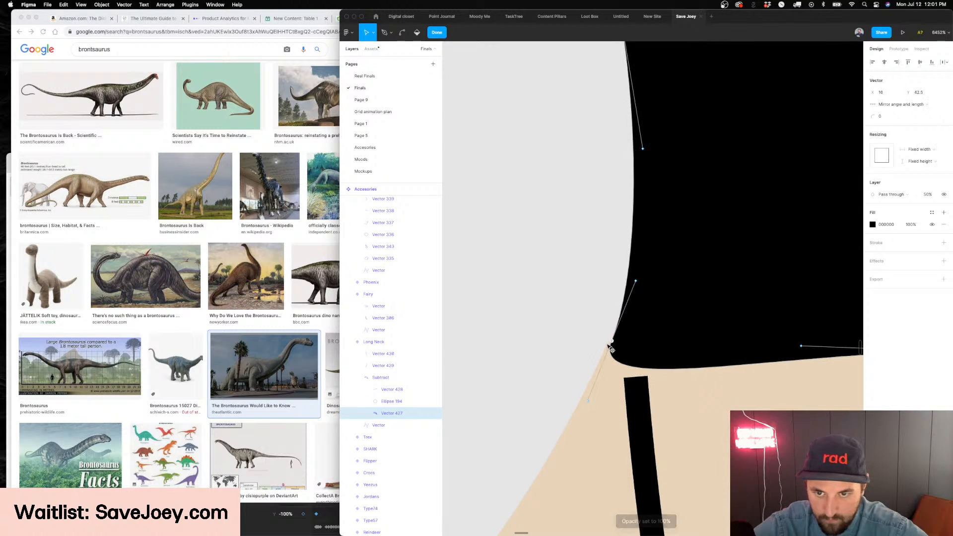
double_click(638, 386)
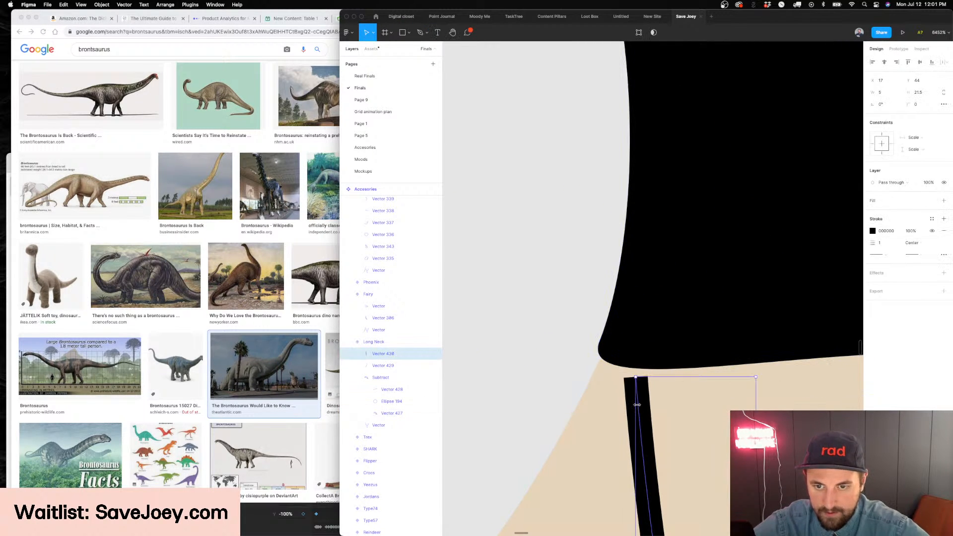
key(Escape)
scroll(636, 365, down, 5)
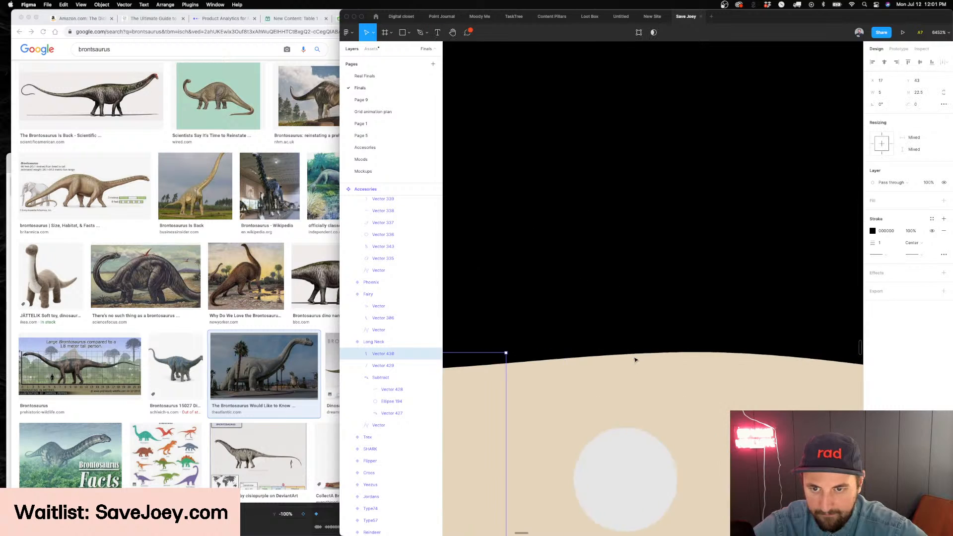
Straighten the lower end of the rear strap by pulling its bottom curve handle upward and closer to the end point
scroll(616, 439, up, 5)
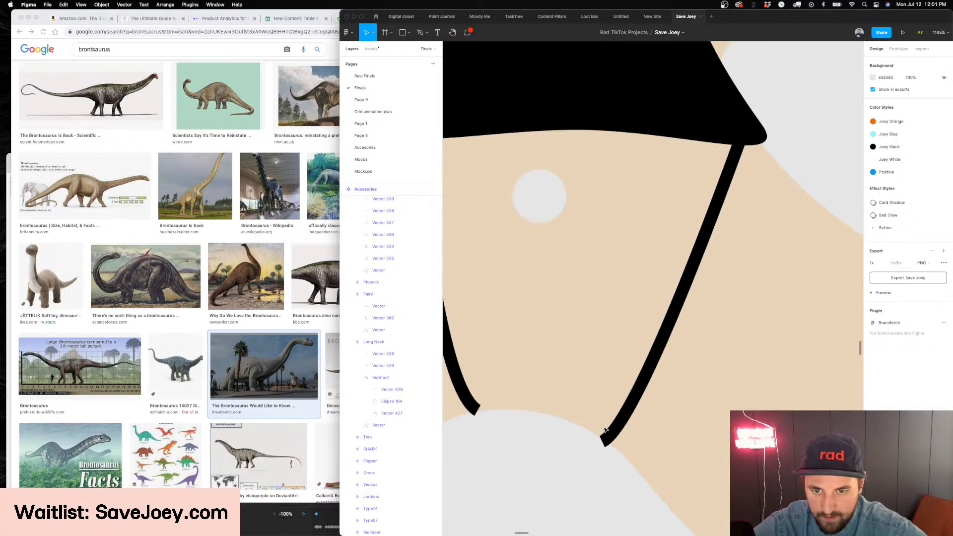
click(619, 435)
double_click(618, 436)
scroll(617, 432, up, 3)
click(589, 452)
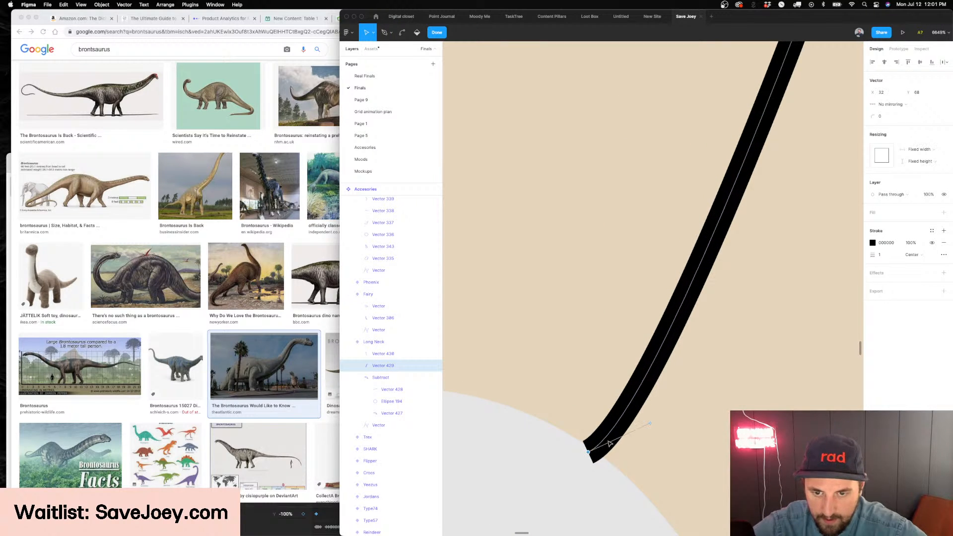
drag(650, 423, 604, 419)
key(Escape)
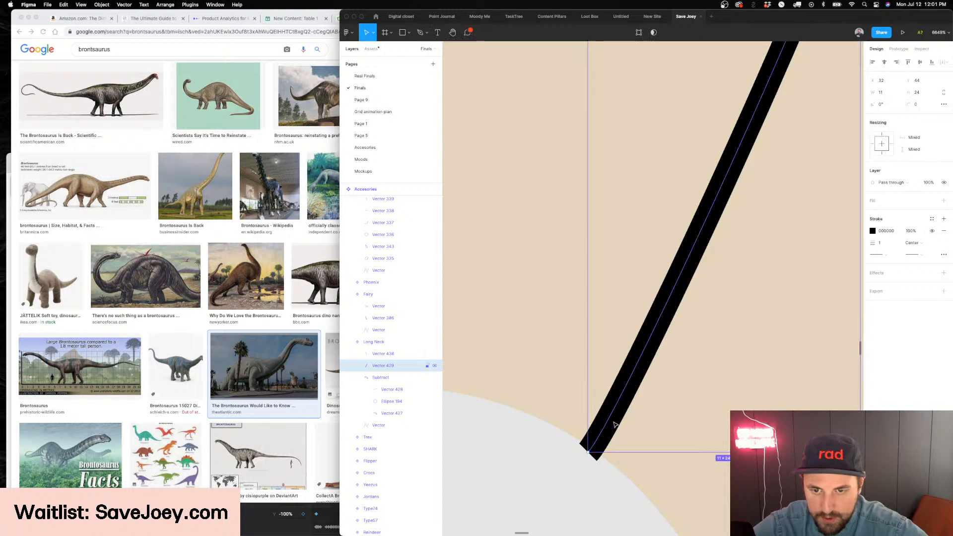
Straighten the lower end of the front strap by pulling its bottom curve handle above the end point
scroll(596, 417, down, 5)
scroll(566, 405, up, 3)
scroll(562, 403, up, 5)
click(563, 403)
double_click(560, 392)
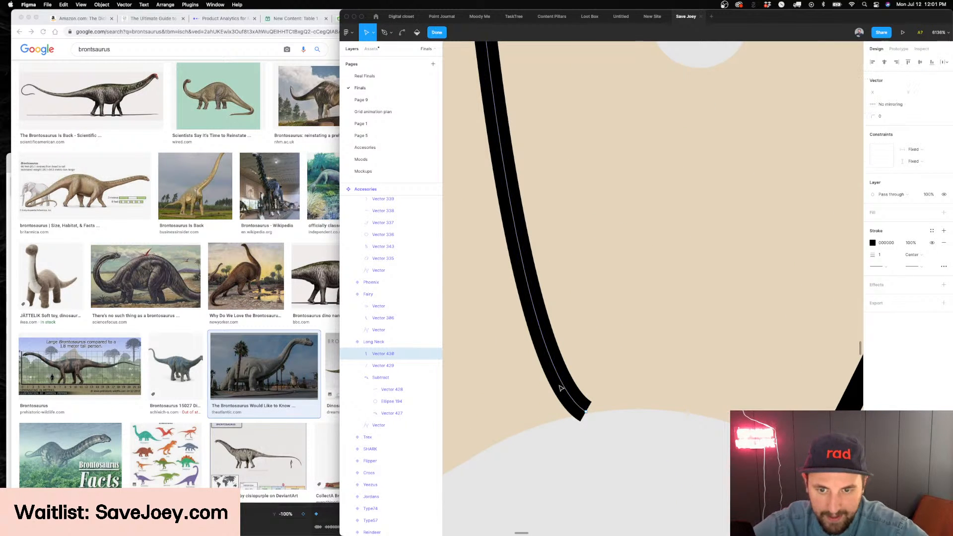
drag(523, 377, 586, 382)
key(Escape)
key(Escape)
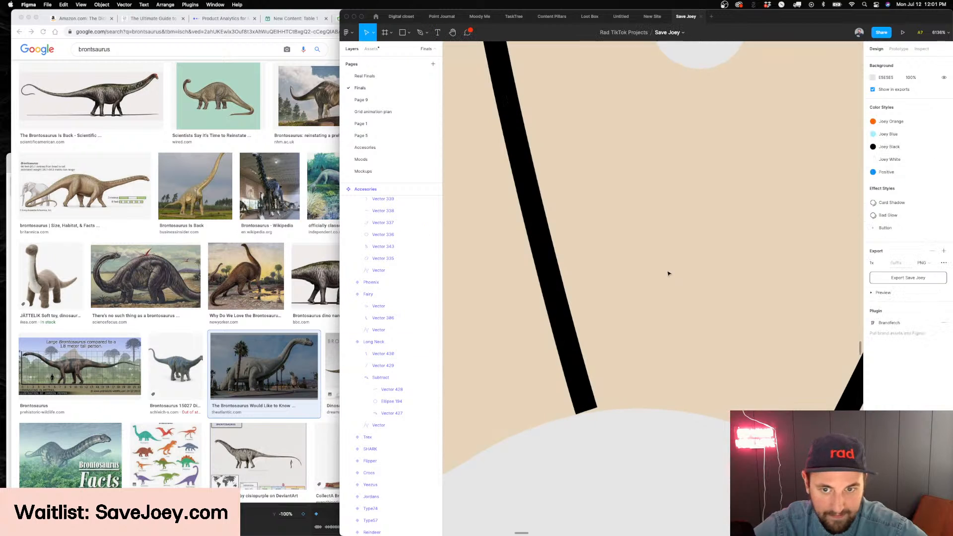
Move the front strap backward toward the middle of the neck's base and flip it horizontally
scroll(669, 273, down, 5)
scroll(668, 273, down, 4)
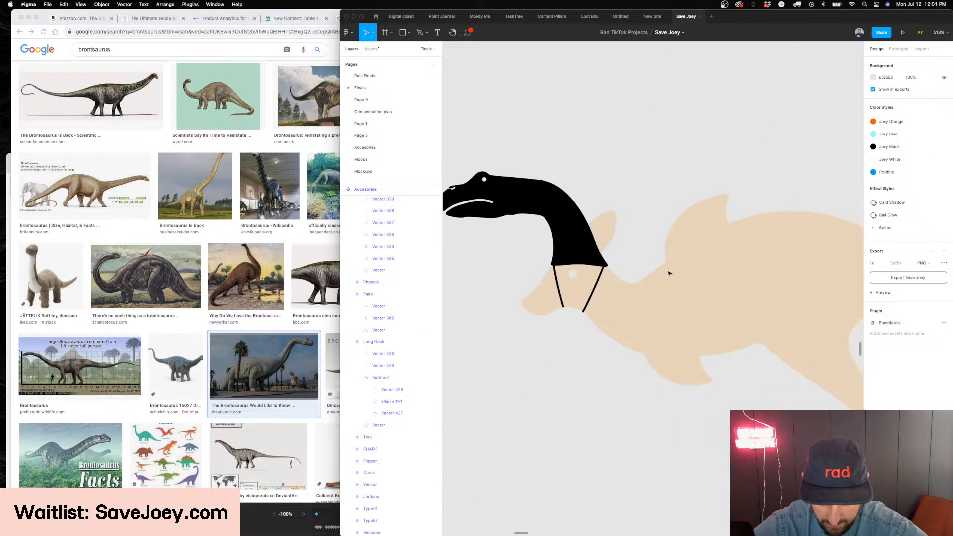
scroll(669, 273, down, 5)
scroll(537, 339, up, 7)
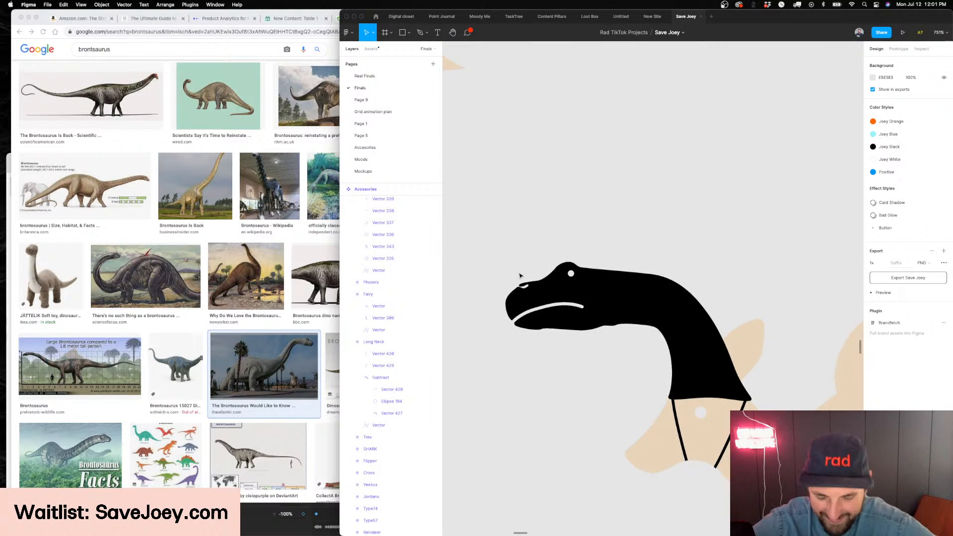
scroll(520, 276, down, 6)
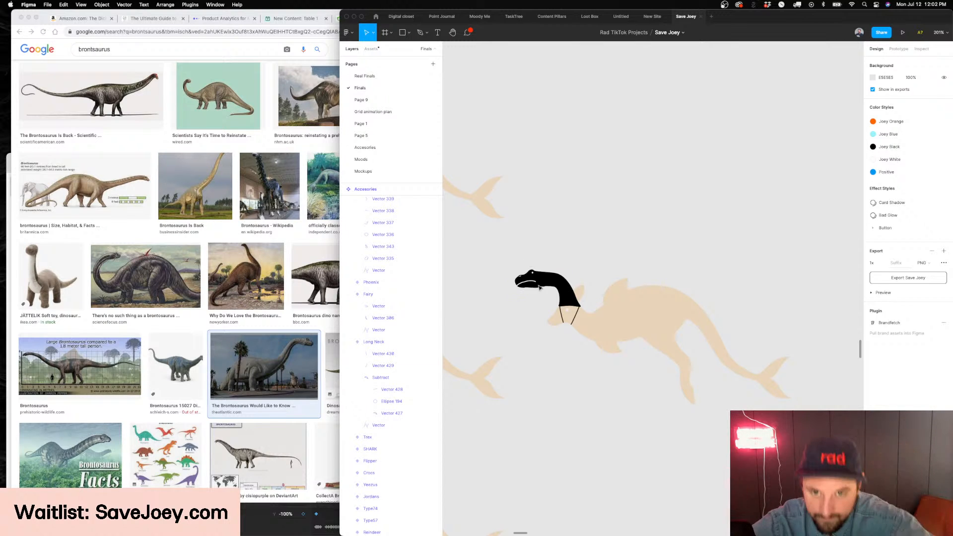
scroll(521, 295, up, 10)
click(564, 330)
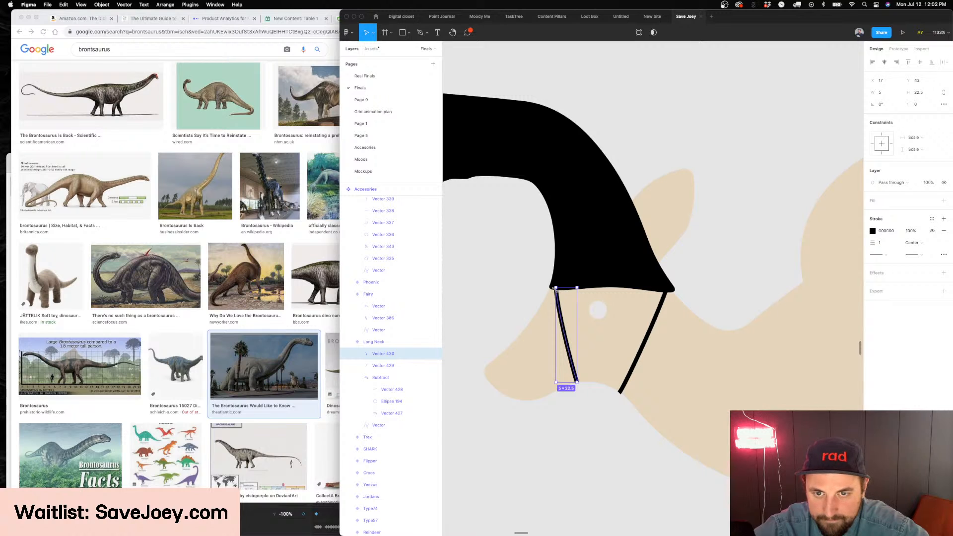
drag(562, 311, 608, 310)
key(shift+h)
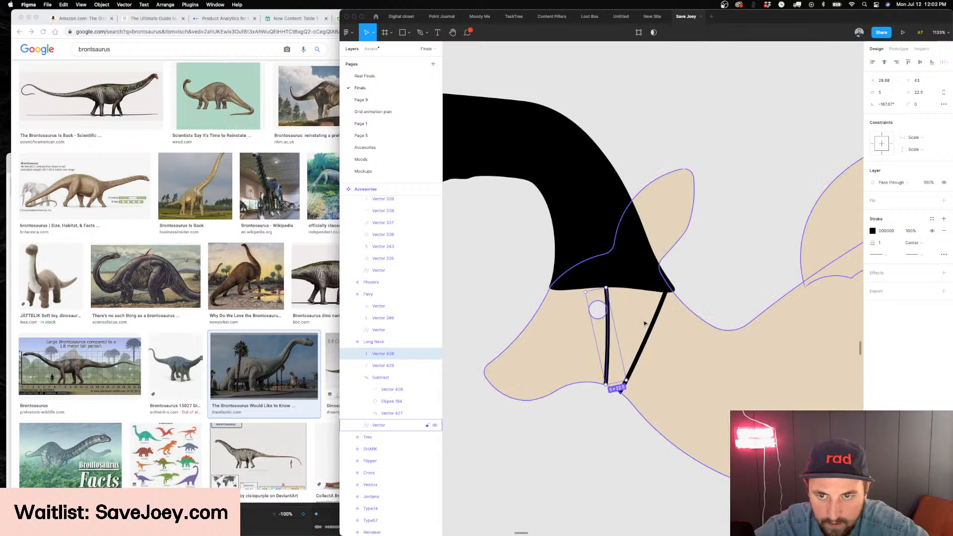
Delete the rear strap and reshape the remaining strap into a backward-bulging curve from the neck's base to the chin
click(620, 390)
key(Delete)
click(607, 333)
key(Return)
drag(606, 288, 632, 330)
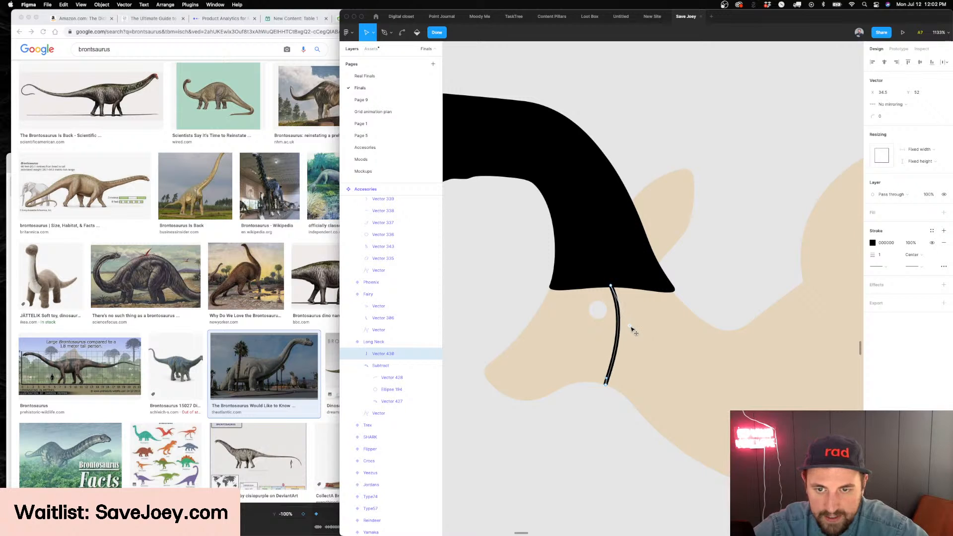
key(Escape)
key(Escape)
Rename the Long Neck variant's type as Bronto
scroll(636, 331, down, 5)
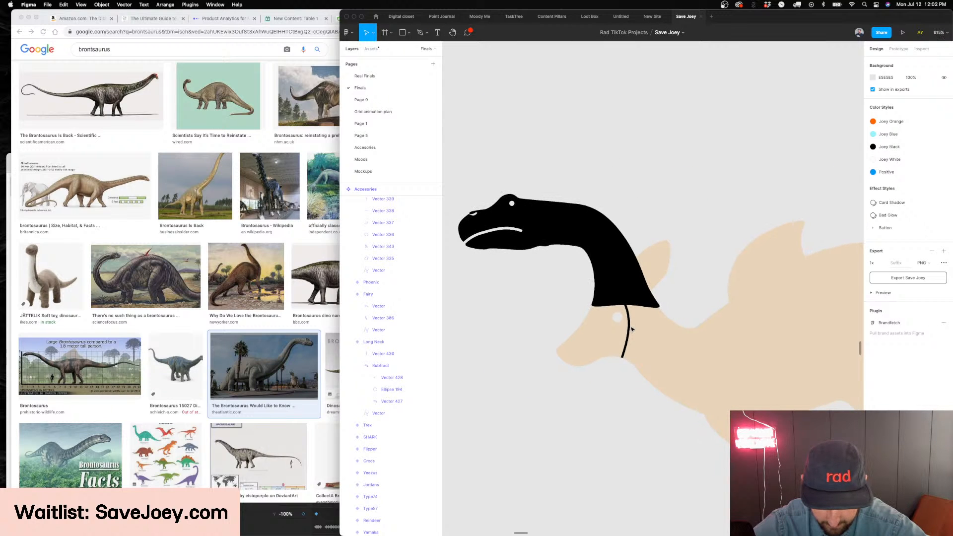
scroll(644, 337, down, 2)
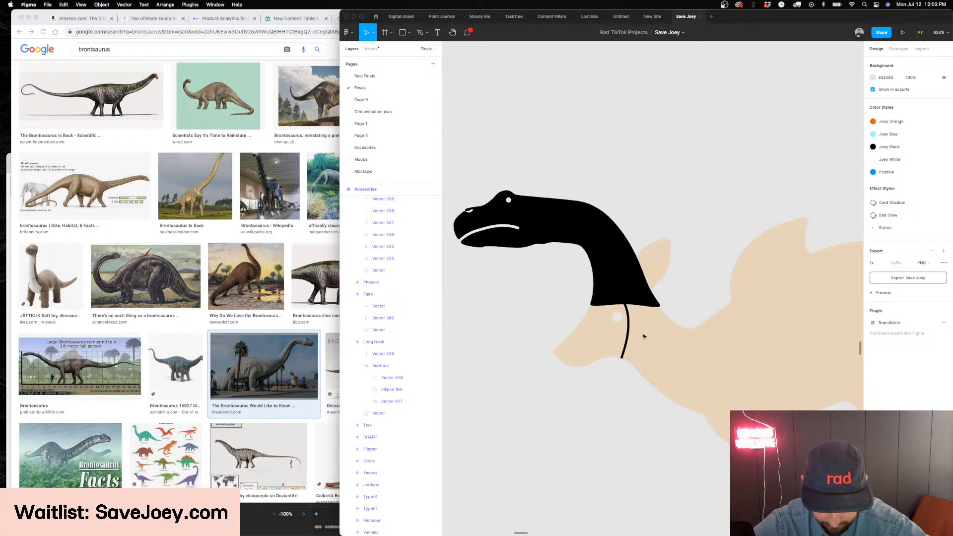
scroll(645, 337, down, 2)
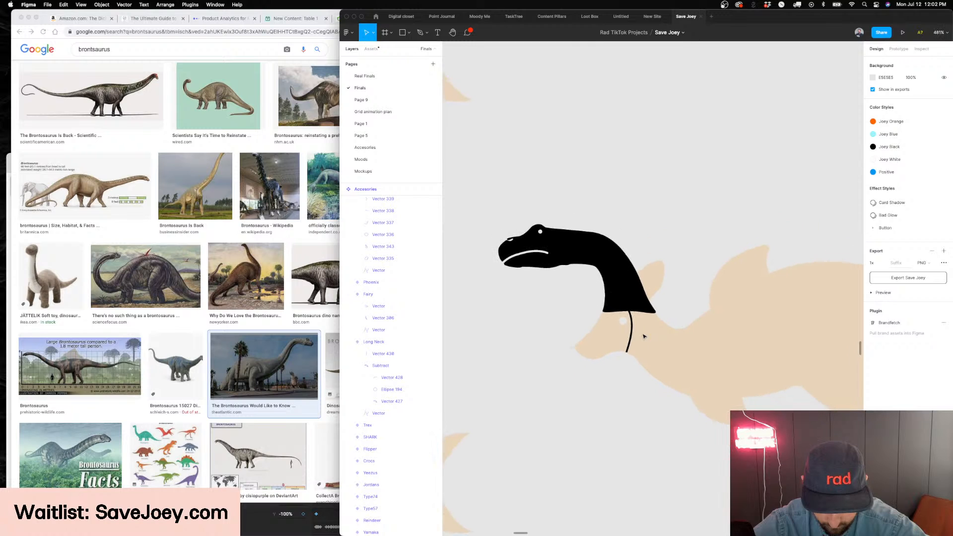
scroll(644, 337, down, 2)
scroll(640, 336, right, 2)
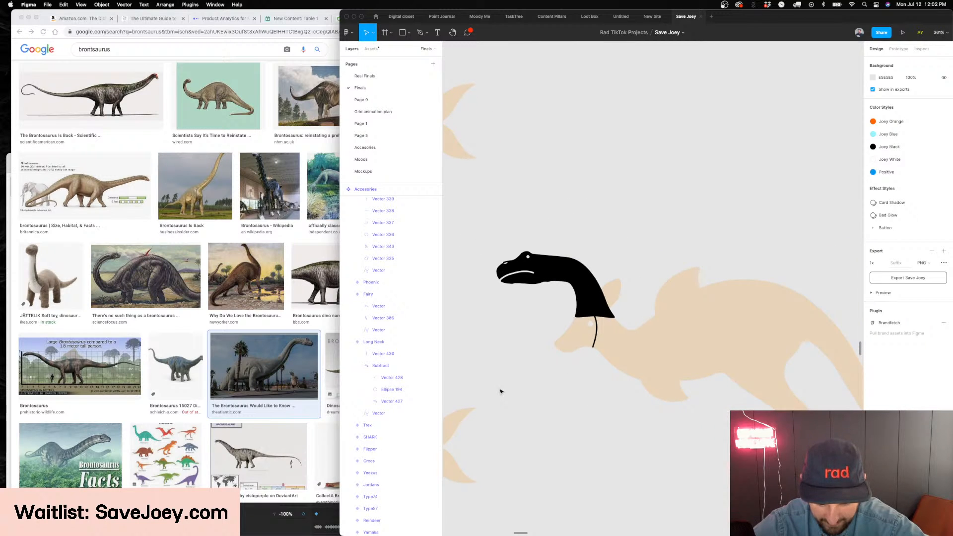
scroll(500, 392, down, 10)
scroll(497, 378, up, 10)
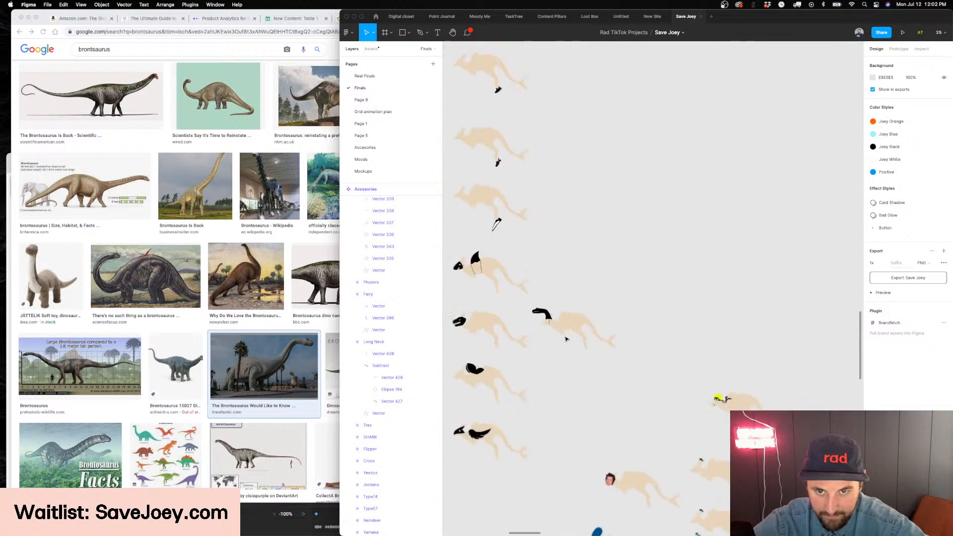
click(571, 298)
scroll(579, 288, down, 2)
scroll(579, 288, left, 2)
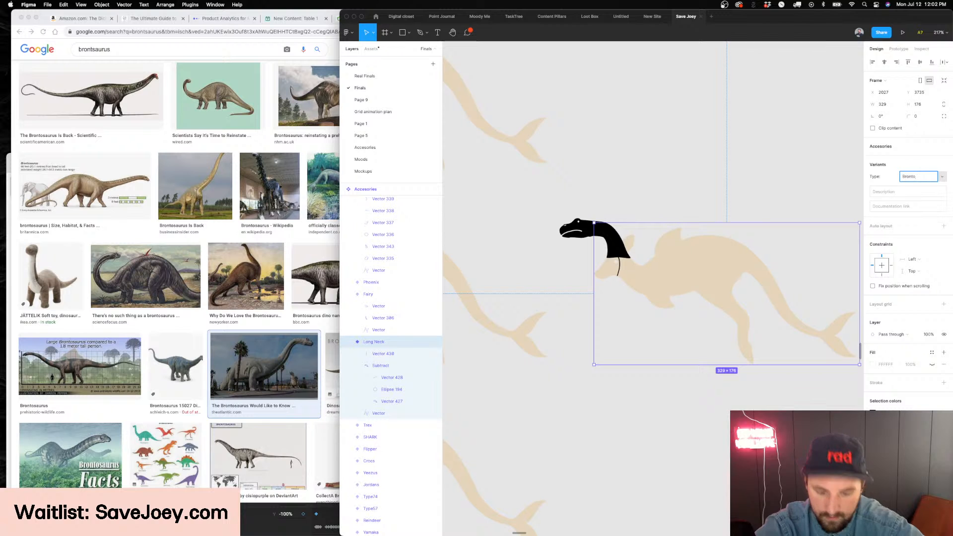
Duplicate the Bronto variant directly below the original
scroll(726, 149, down, 2)
scroll(713, 149, right, 2)
drag(598, 260, 607, 412)
scroll(609, 407, down, 1)
Switch to Chrome and search Google Images for stegosaurus
key(super+Tab)
double_click(105, 50)
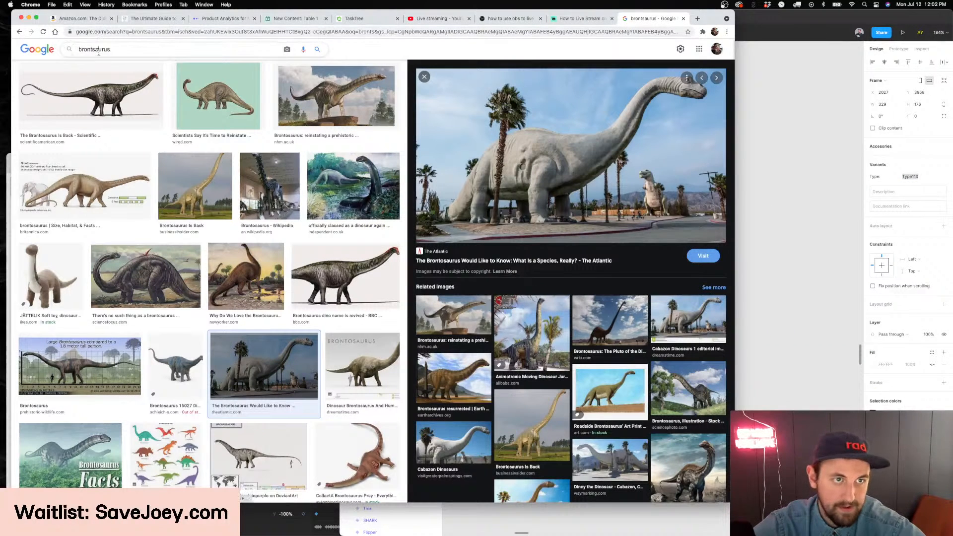
text(stego)
key(Down)
key(Return)
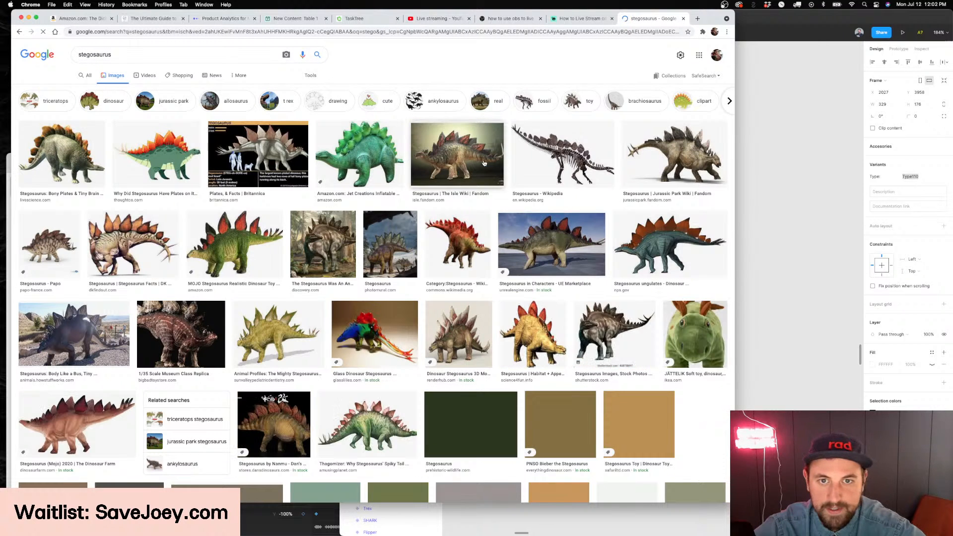
Open the stegosaurus picture from The Isle Wiki and copy the image
click(453, 159)
right_click(570, 159)
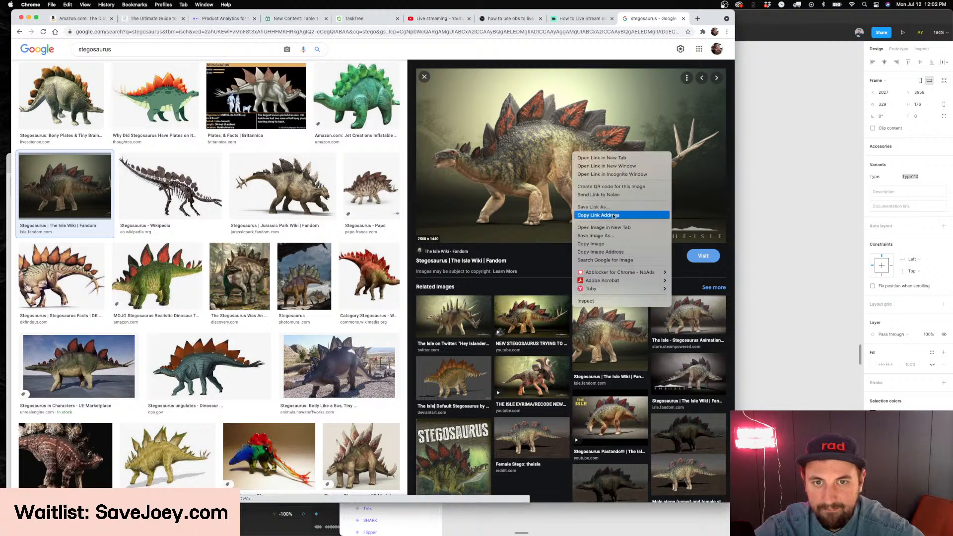
click(615, 248)
Return to Figma and delete the brontosaurus neck and its strap from the duplicated variant
click(775, 295)
scroll(759, 292, up, 5)
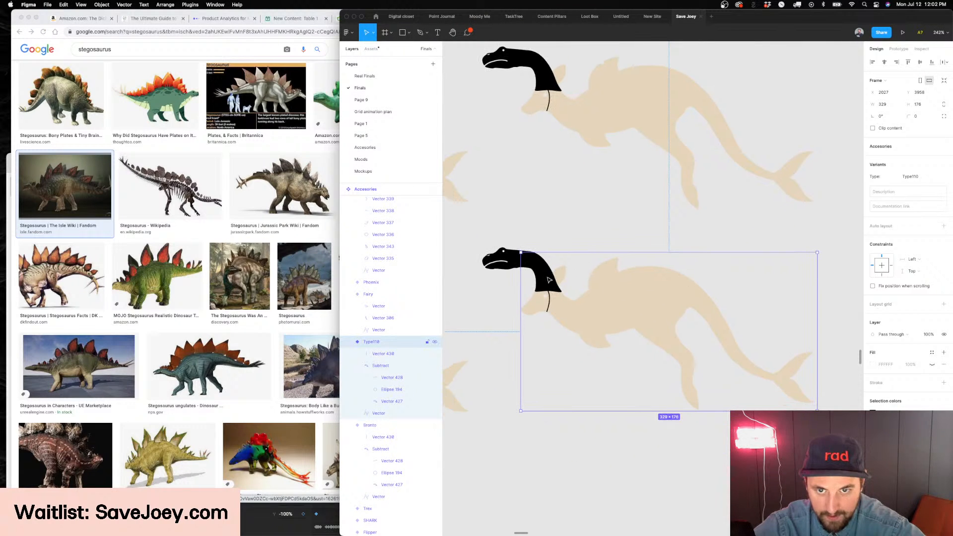
click(548, 281)
scroll(551, 310, up, 8)
shift+click(552, 297)
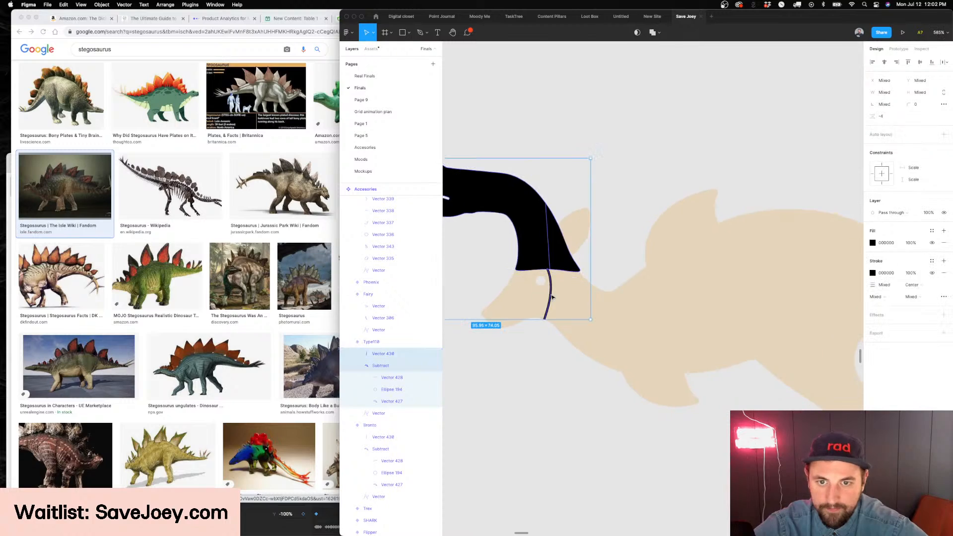
scroll(552, 297, down, 5)
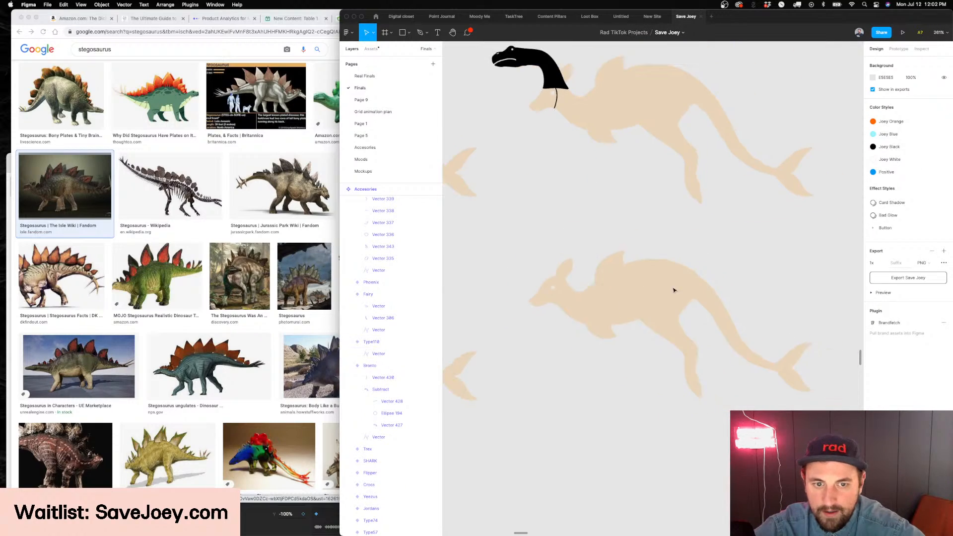
Paste the copied stegosaurus image onto the canvas as a tracing reference
key(super+v)
scroll(709, 290, down, 10)
scroll(748, 234, up, 2)
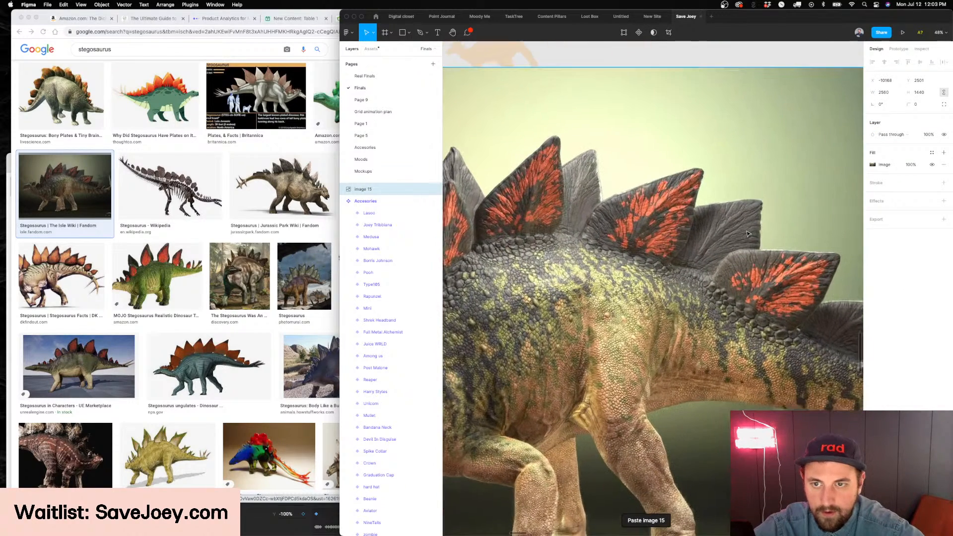
Trace the large central back plate with the Pen tool as a black-filled shape and bring it in front of the image
key(p)
scroll(645, 238, up, 5)
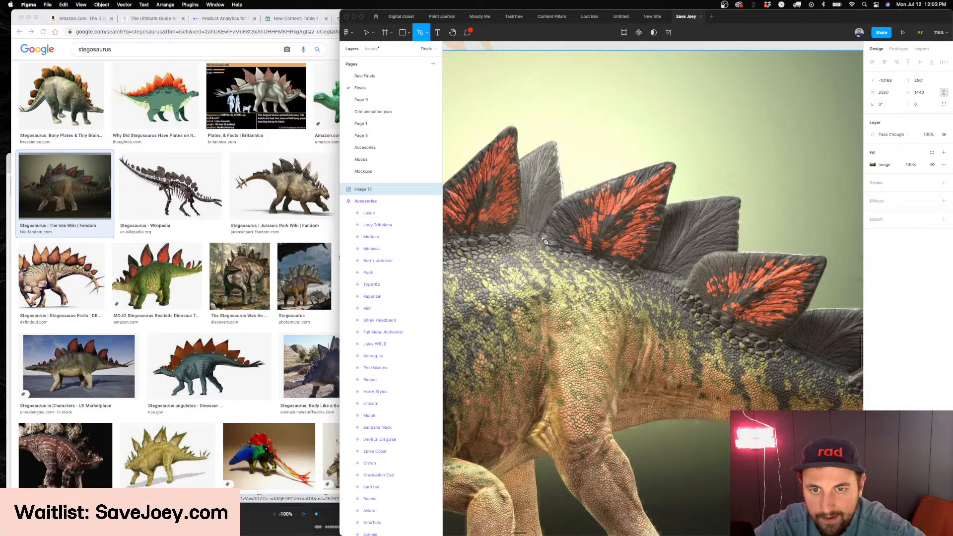
click(543, 240)
drag(576, 187, 600, 168)
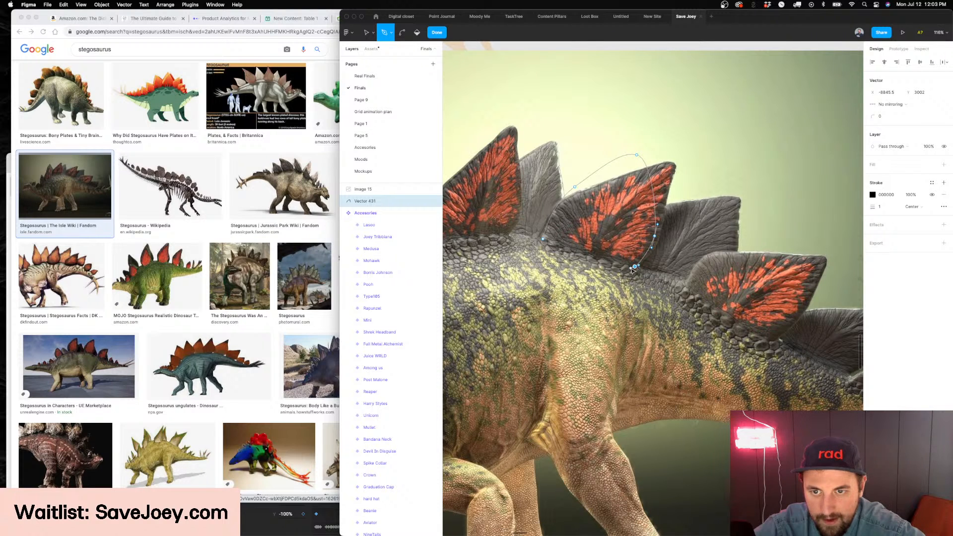
key(Escape)
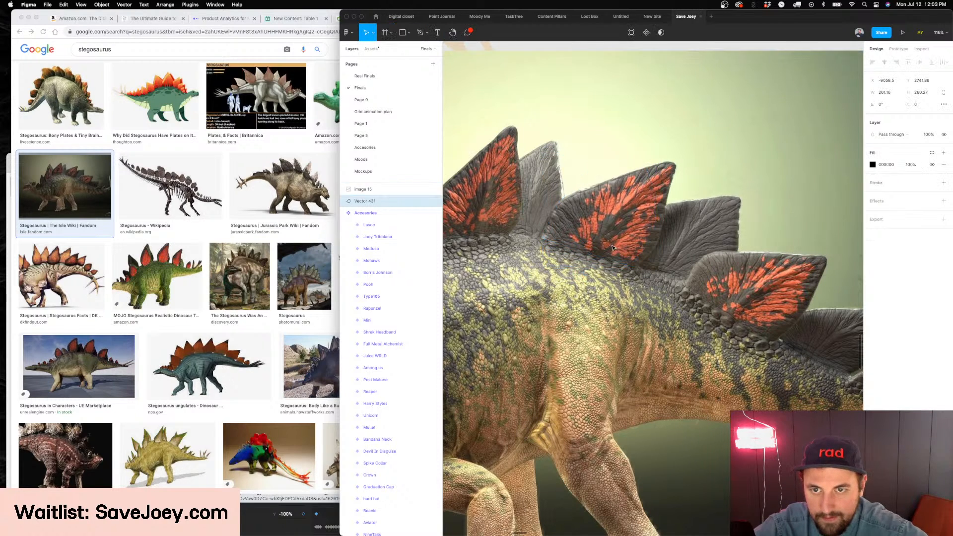
key(super+bracketright)
key(Escape)
Delete the stegosaurus reference image from the canvas
scroll(682, 198, down, 5)
click(662, 216)
key(Delete)
Shrink the traced plate to 53 × 52 and place it on the back of the kangaroo in the new variant
click(633, 206)
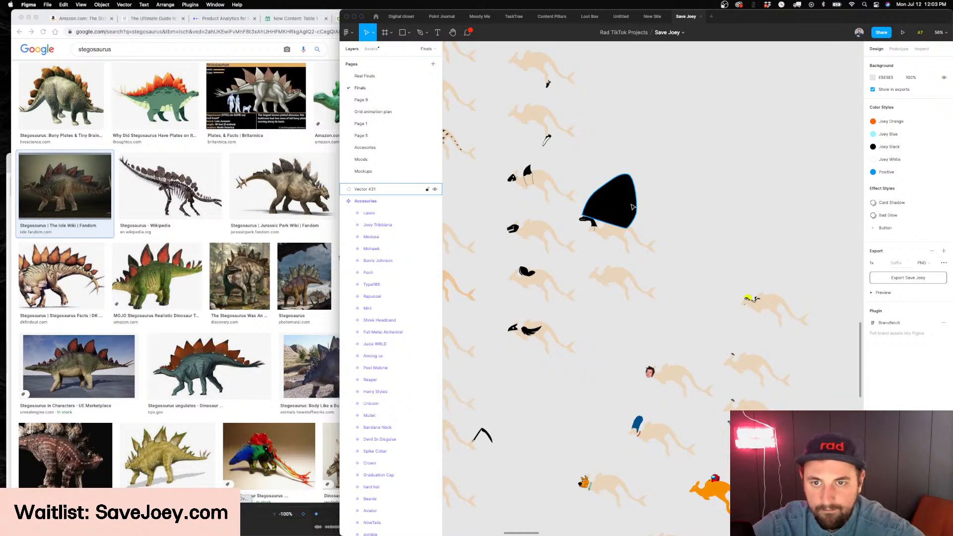
key(shift+2)
drag(646, 130, 626, 366)
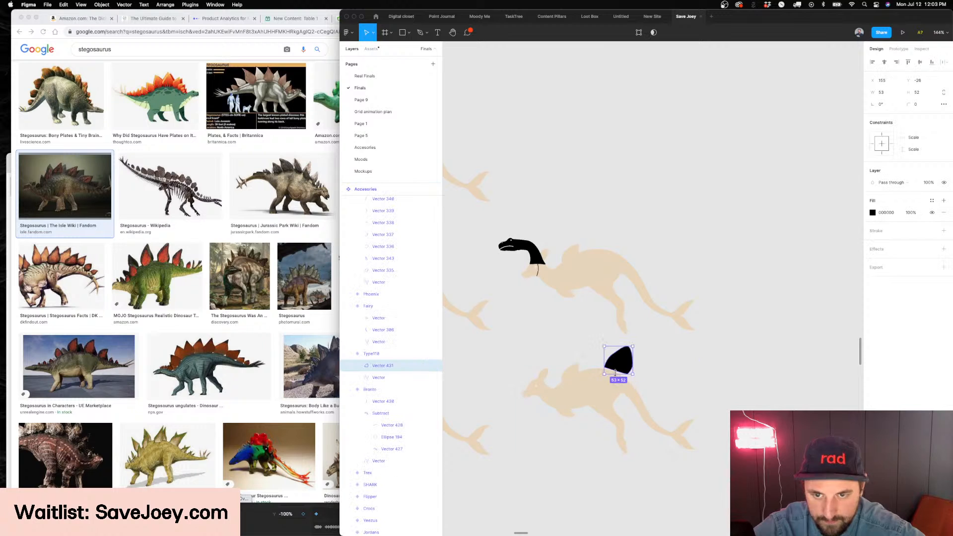
scroll(628, 367, up, 8)
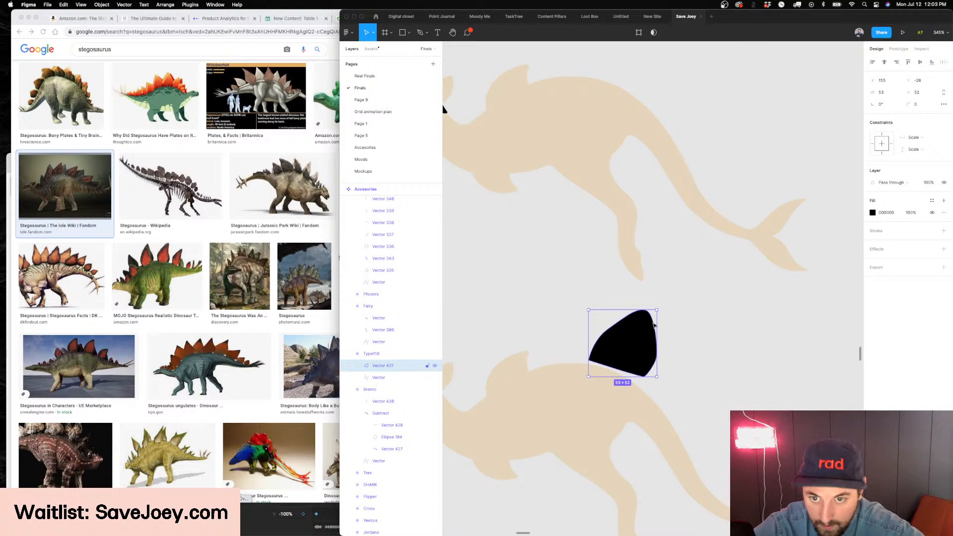
Reduce the plate to 23 × 23 and arrange four rotated copies down the back, tilting the fourth to about -35°
drag(659, 309, 669, 412)
scroll(635, 353, up, 5)
scroll(675, 377, down, 2)
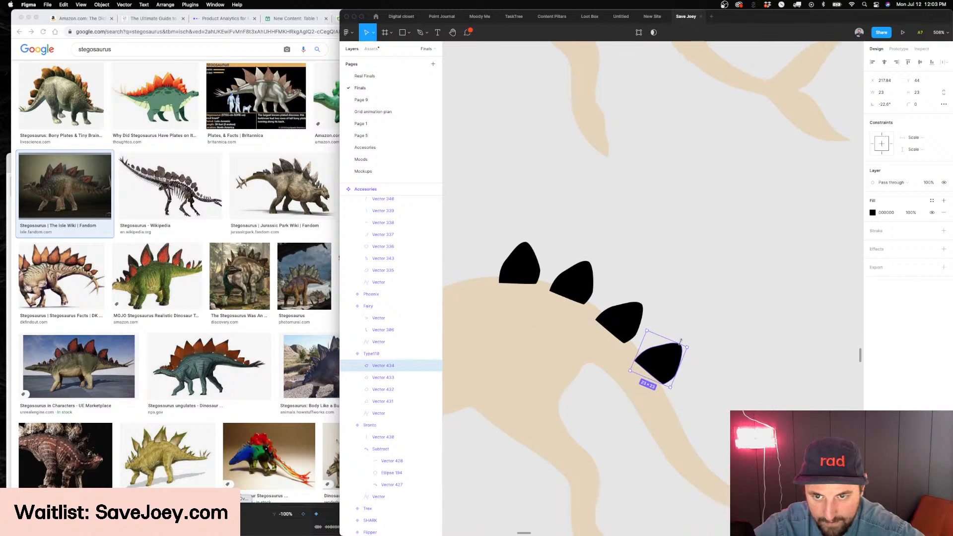
drag(694, 347, 692, 353)
scroll(692, 354, down, 3)
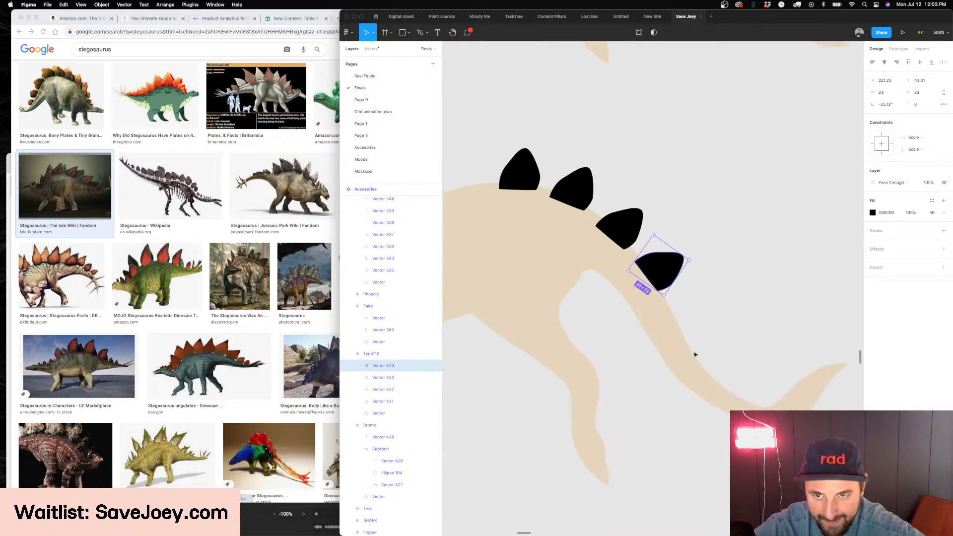
Add three more 23 × 23 plate copies along the tail, rotating each to follow its curve up to the fin
scroll(678, 328, up, 2)
drag(680, 304, 745, 371)
scroll(726, 396, down, 2)
scroll(726, 397, right, 2)
drag(687, 373, 724, 393)
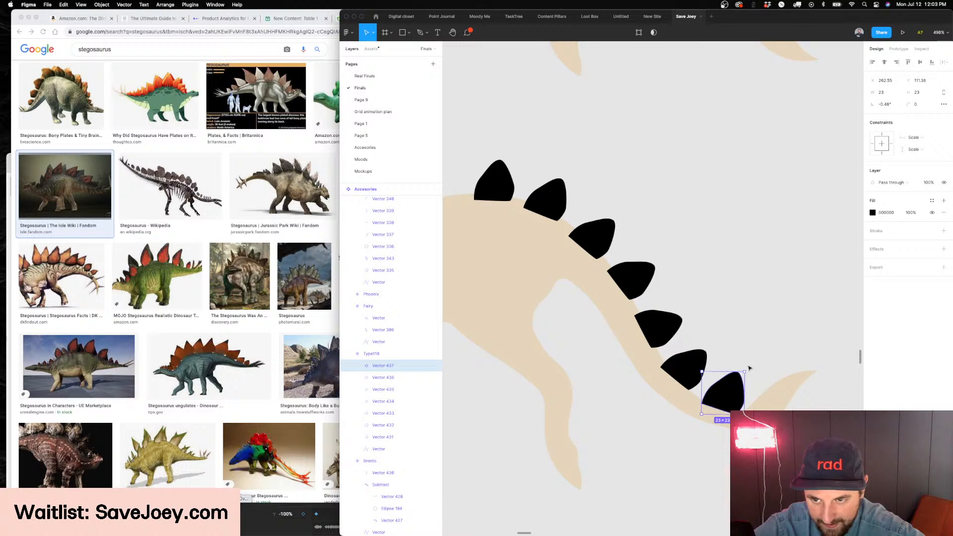
scroll(749, 369, down, 2)
key(Escape)
Enlarge the first plate to 28.2 × 28.2, make the second slightly larger, and scale the third to about 25.37 × 25.37
scroll(754, 371, down, 2)
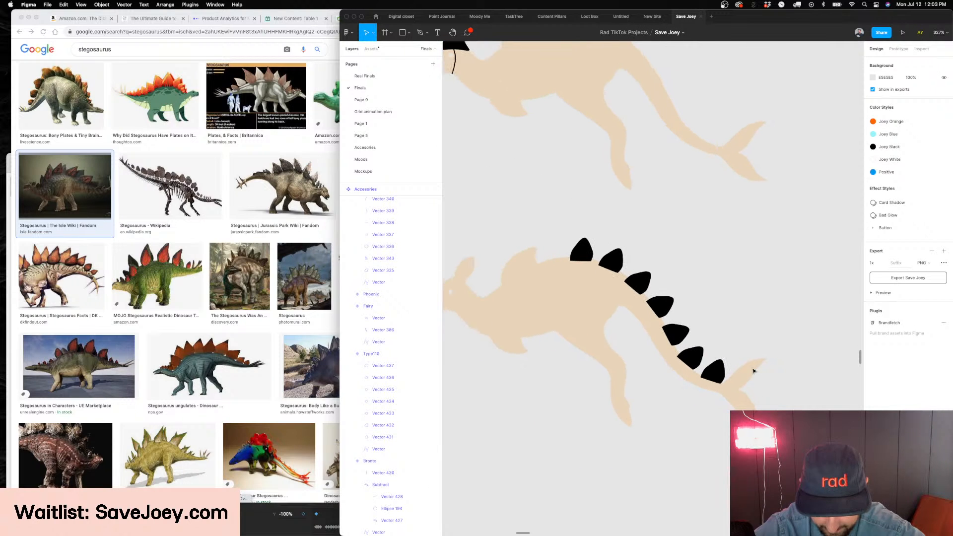
scroll(754, 371, down, 2)
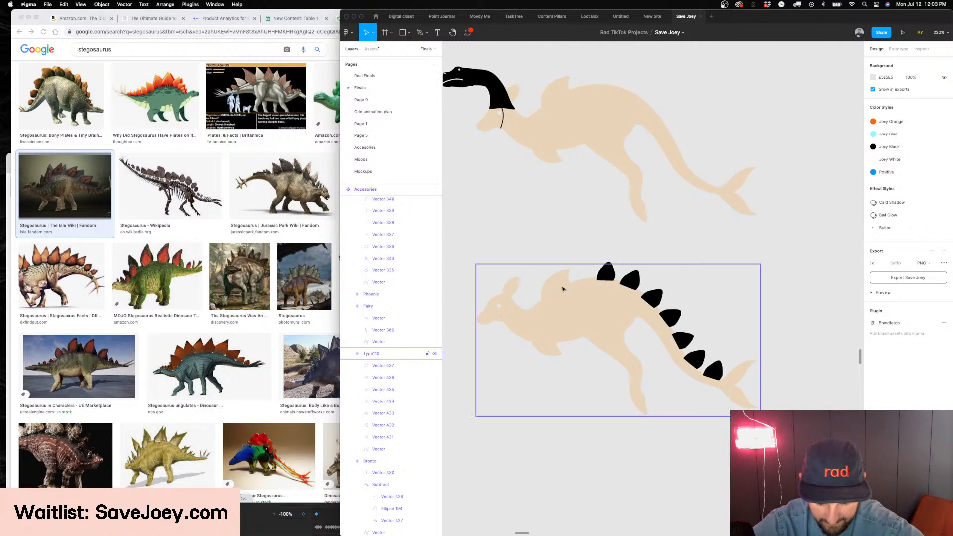
scroll(596, 272, up, 3)
click(638, 273)
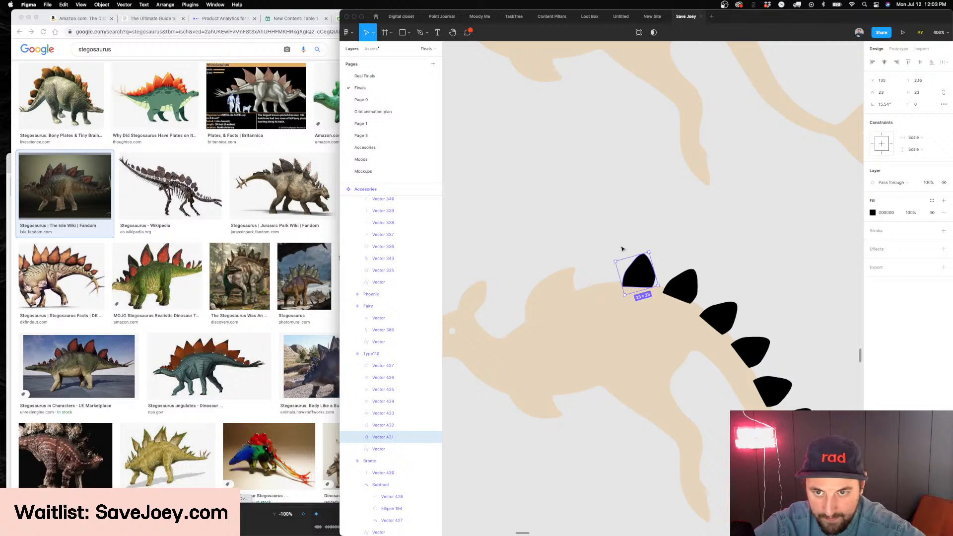
drag(614, 259, 610, 255)
click(676, 282)
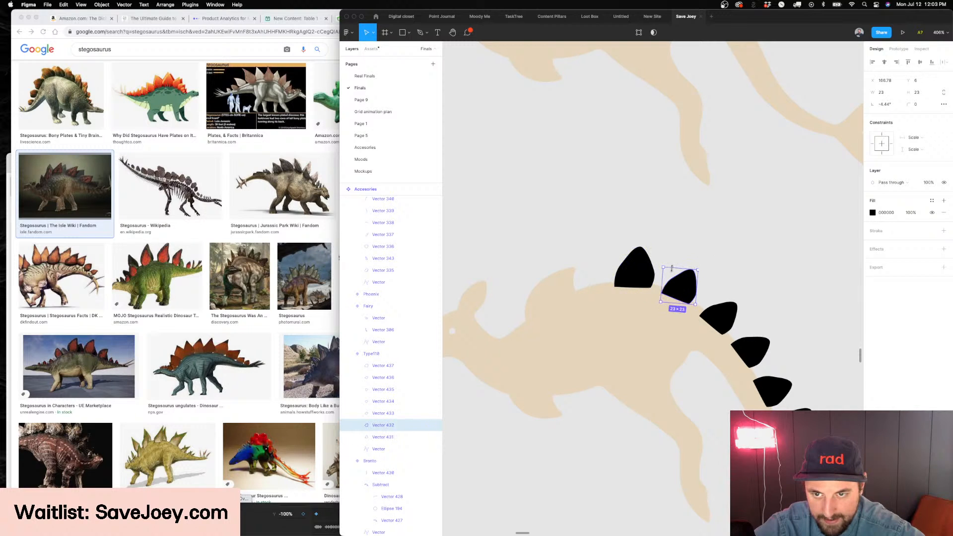
drag(665, 268, 683, 263)
click(732, 323)
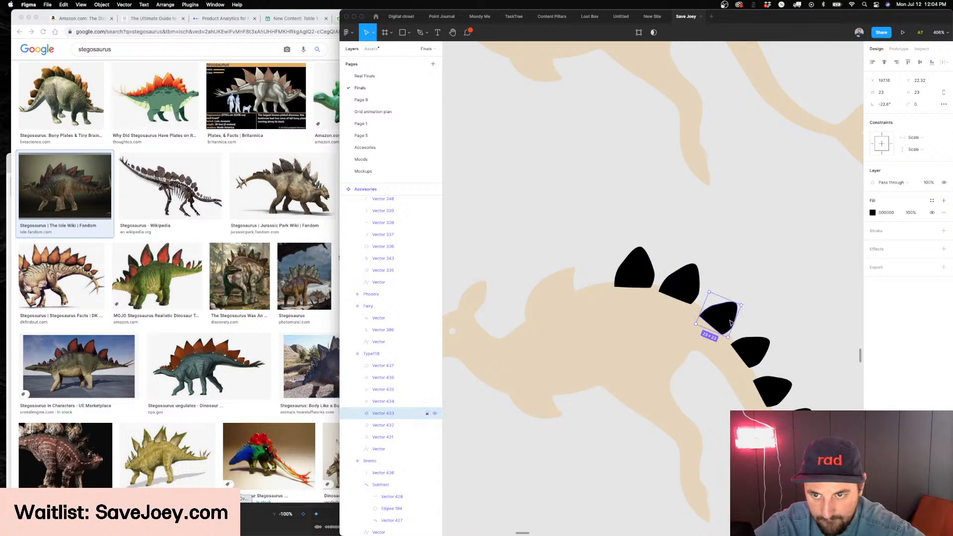
mouse_move(744, 304)
mouse_down()
mouse_move(751, 299)
mouse_move(743, 300)
mouse_up()
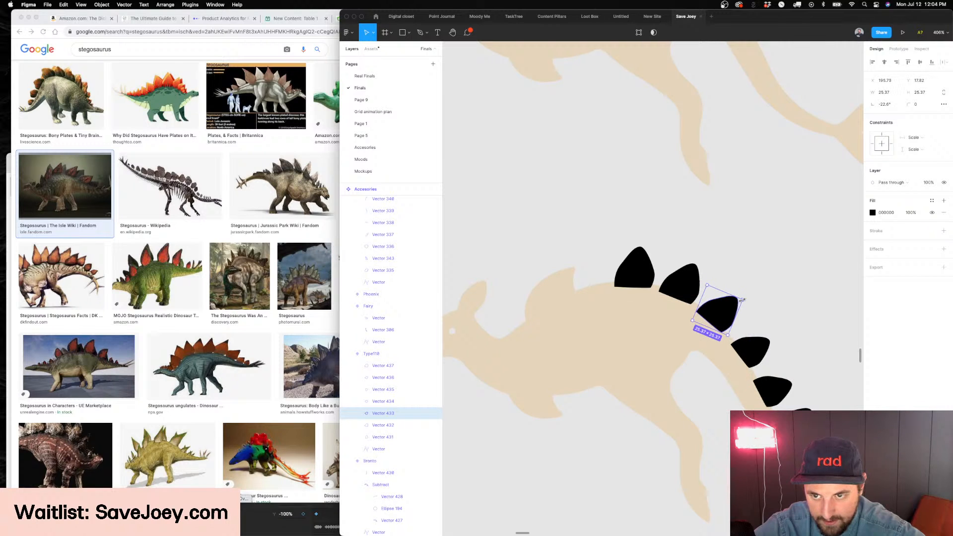
Taper the plates toward the tail, scaling the fourth to about 23.65, the fifth to 20.74, the sixth to 19.79, and shrinking the seventh
scroll(742, 300, right, 3)
click(690, 331)
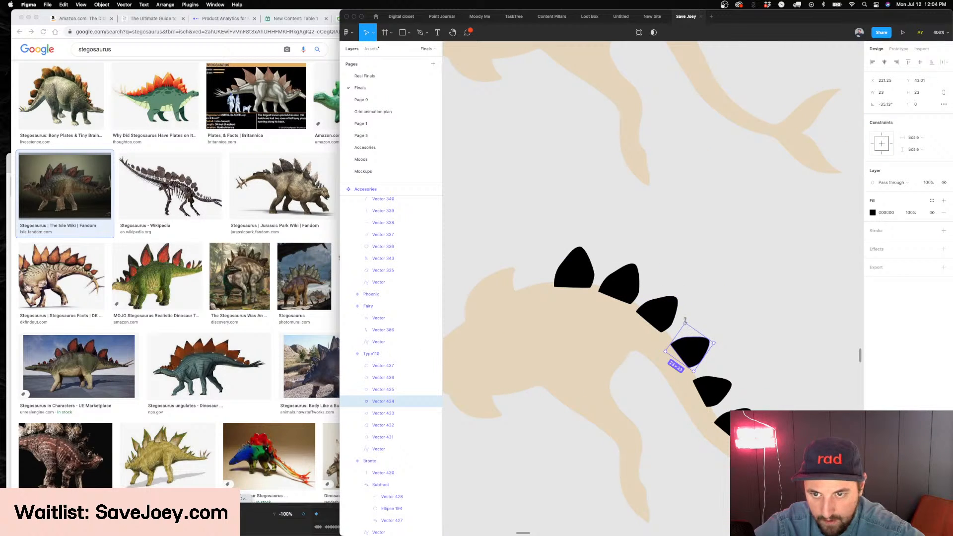
click(728, 388)
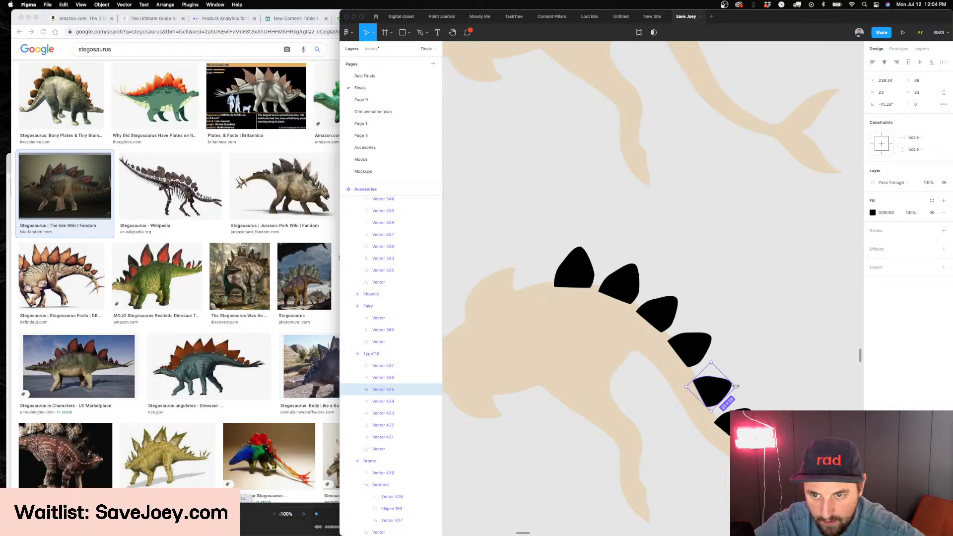
click(691, 343)
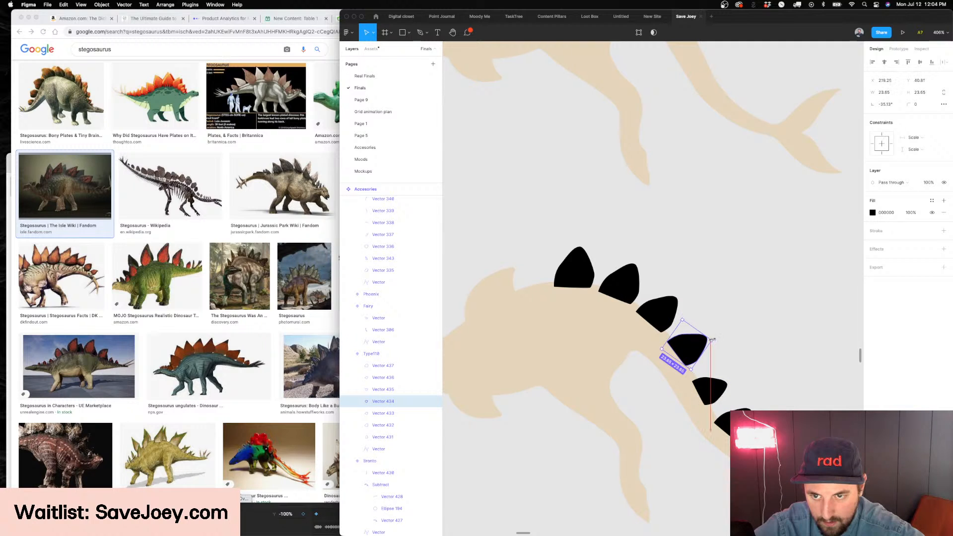
click(718, 388)
click(726, 412)
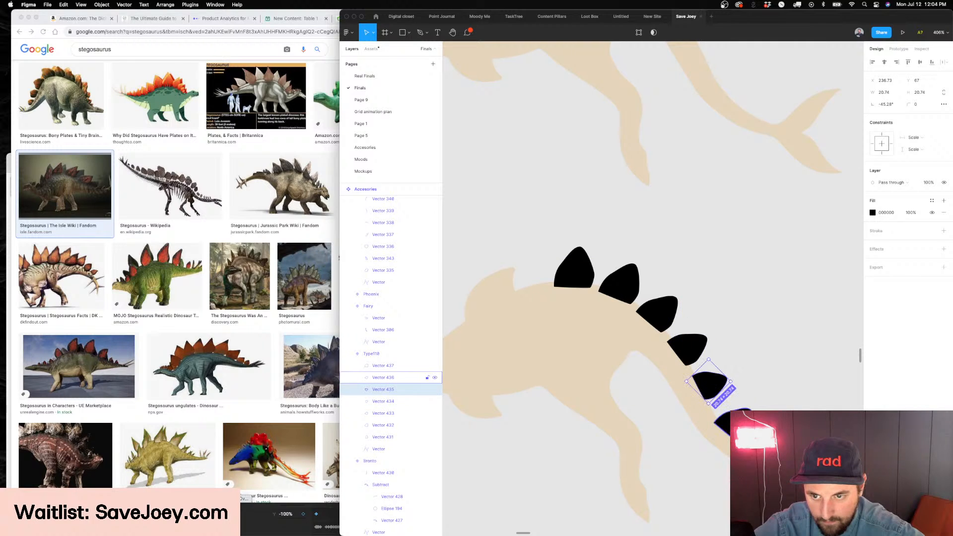
drag(753, 402, 746, 409)
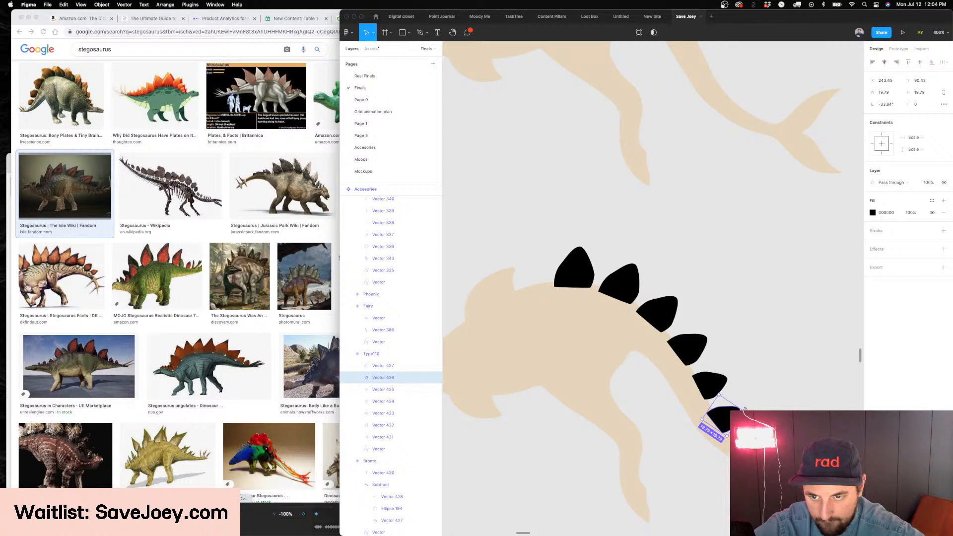
click(762, 440)
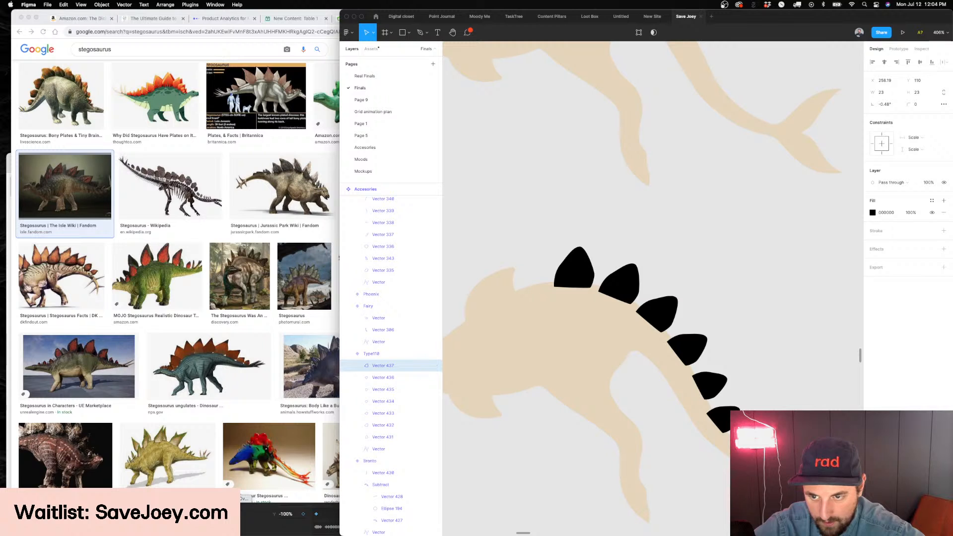
key(Escape)
scroll(627, 289, down, 5)
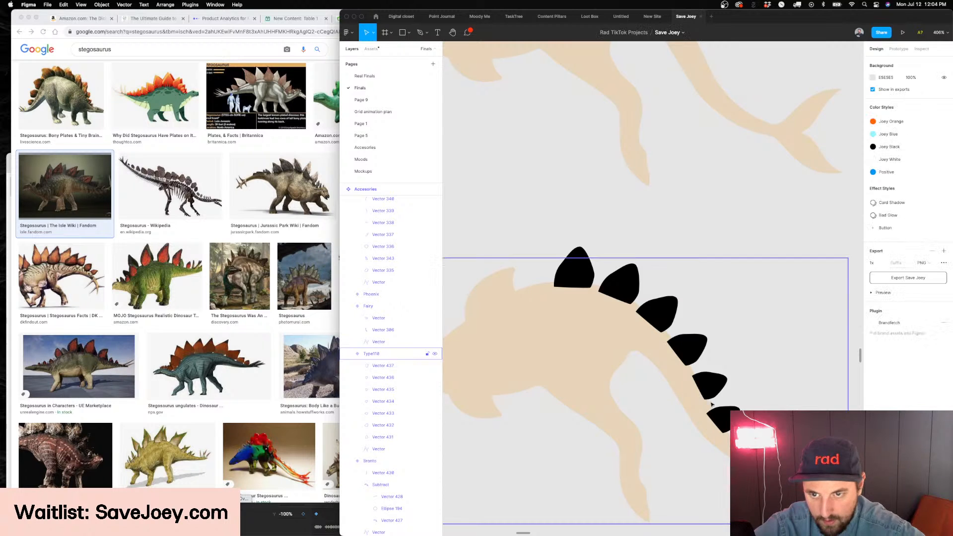
scroll(627, 289, up, 4)
click(665, 313)
drag(665, 313, 626, 320)
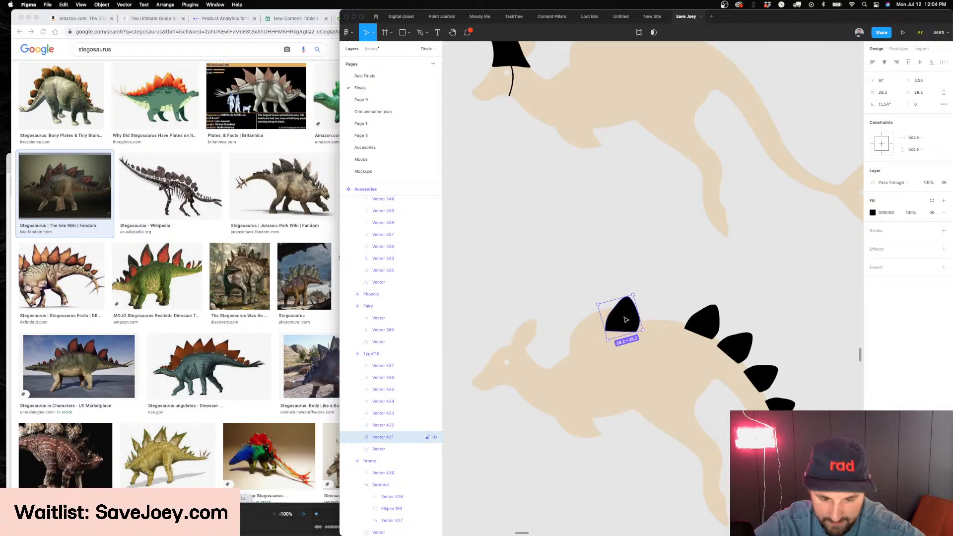
key(super+z)
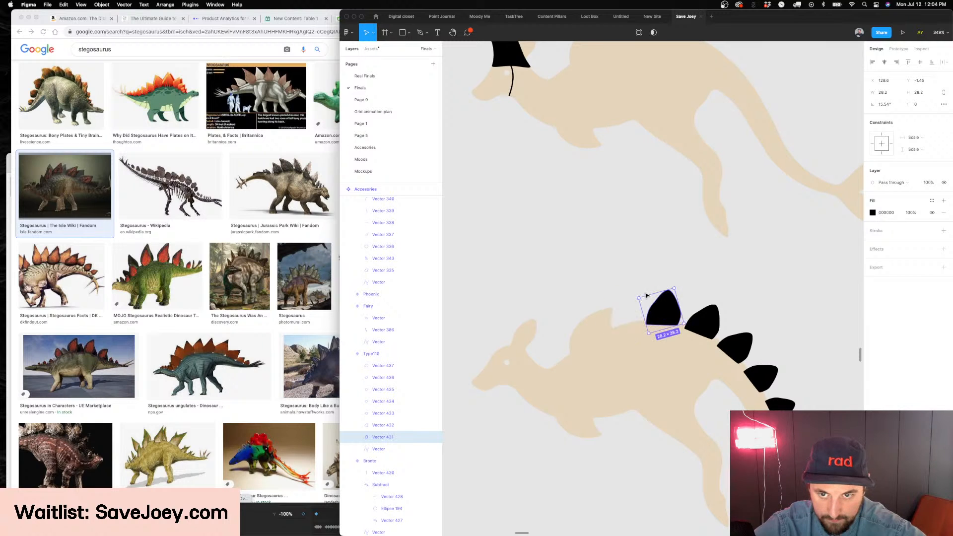
Add two copies of the first plate over the shoulder and neck, about 33 × 33 each, rotated to 35.58° and 50.28°
drag(656, 311, 568, 304)
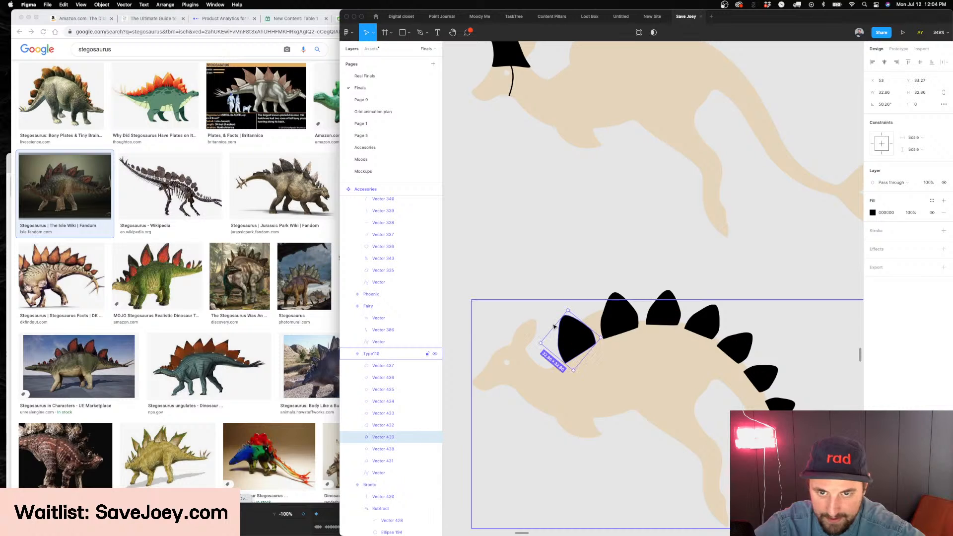
mouse_move(536, 341)
mouse_down()
mouse_move(527, 338)
mouse_move(552, 341)
mouse_up()
scroll(628, 297, left, 1)
scroll(629, 297, down, 5)
scroll(629, 296, up, 5)
scroll(629, 297, up, 2)
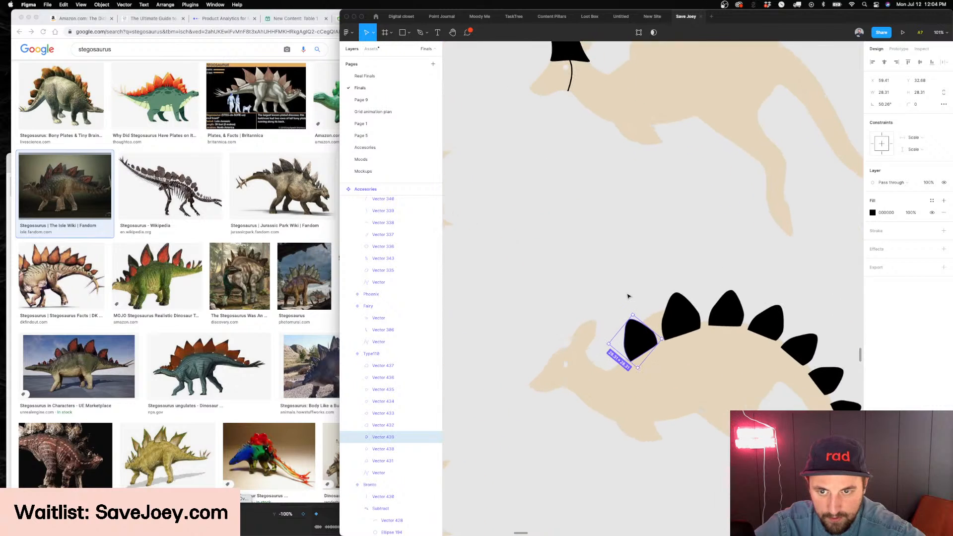
drag(633, 313, 630, 308)
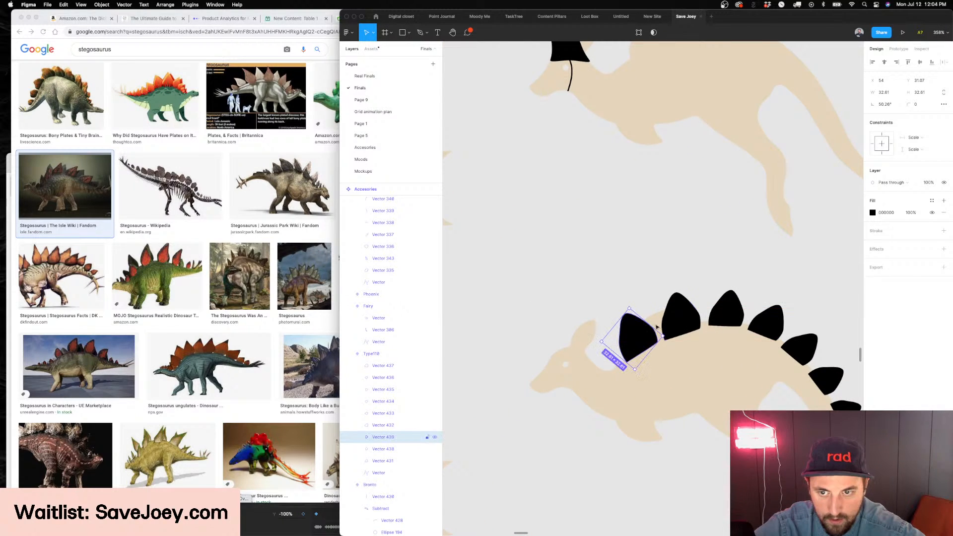
click(681, 318)
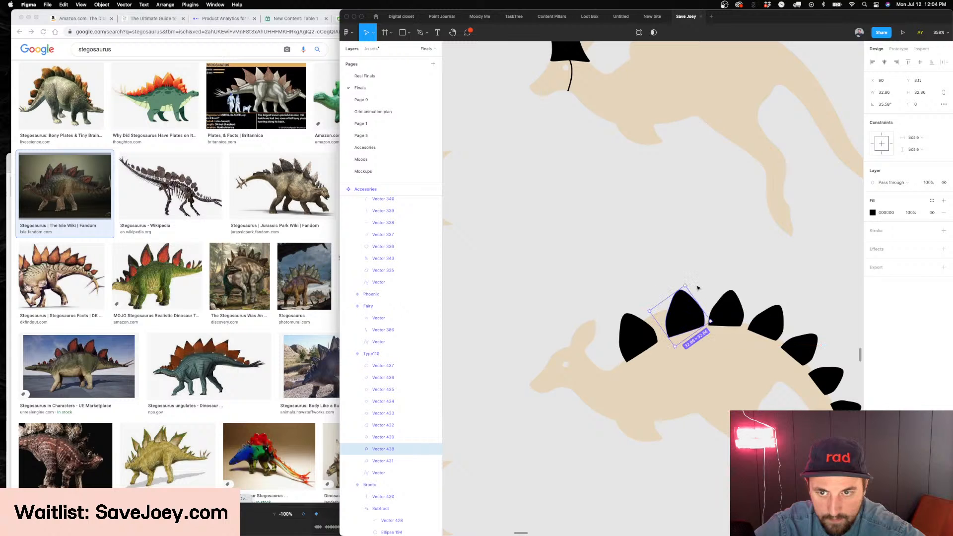
drag(686, 285, 684, 287)
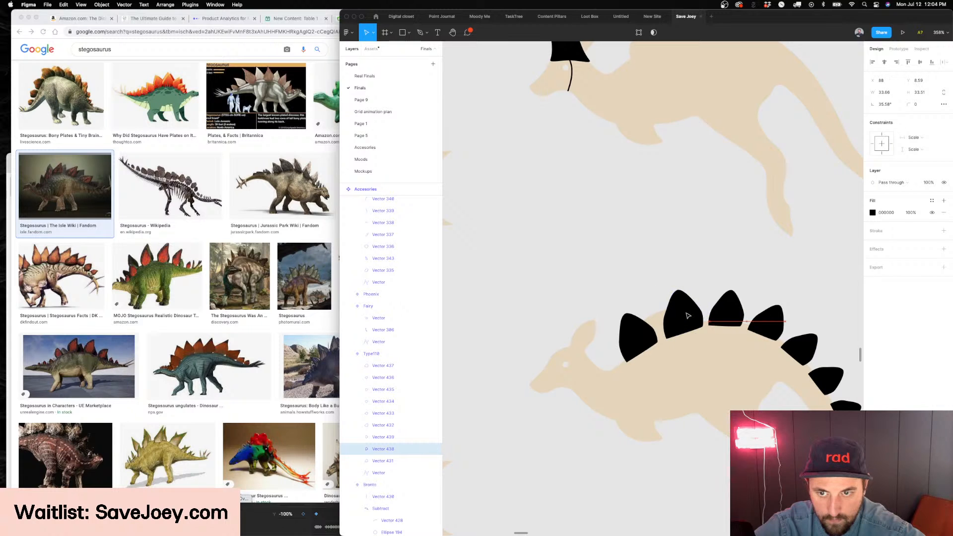
Add three small plate copies behind the kangaroo's head, rotating them to follow the curve of the neck
drag(643, 333, 587, 341)
scroll(615, 369, up, 5)
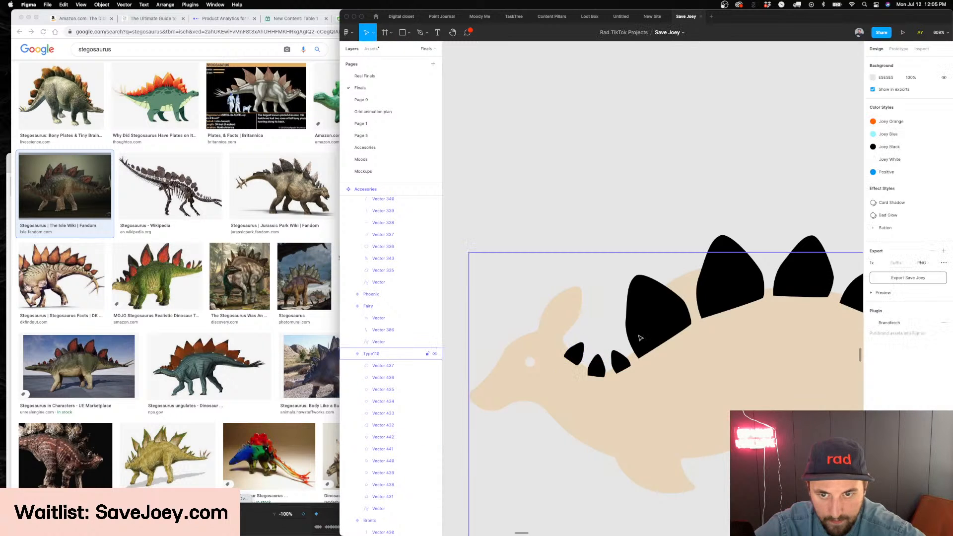
scroll(639, 347, down, 10)
scroll(639, 395, down, 3)
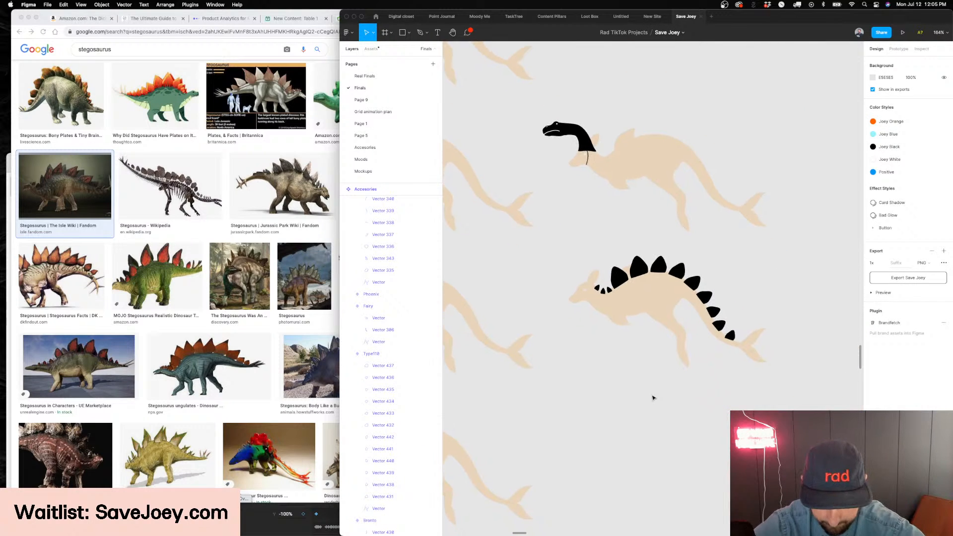
scroll(653, 397, right, 2)
scroll(653, 397, down, 1)
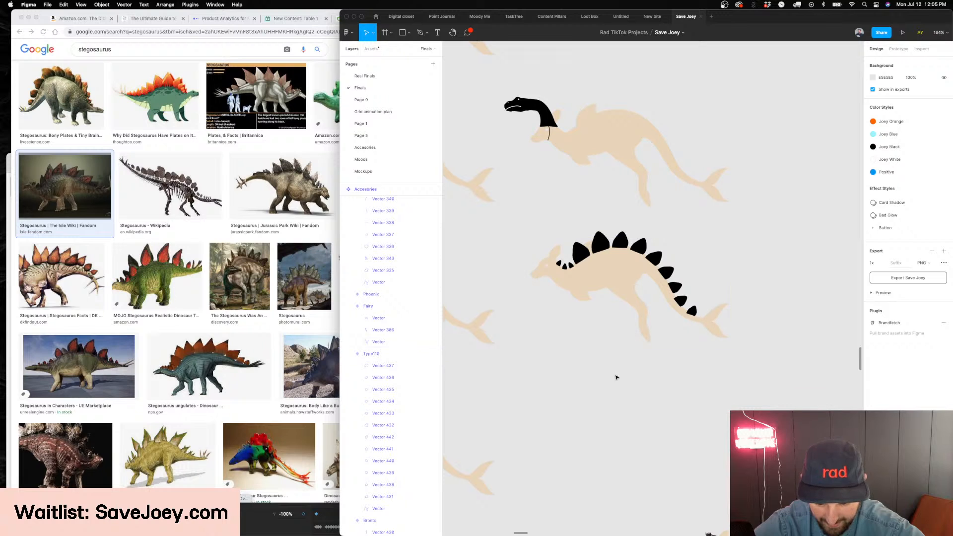
Preview the plates against the kangaroo body at 100% opacity, and undo the opacity change
double_click(620, 280)
key(0)
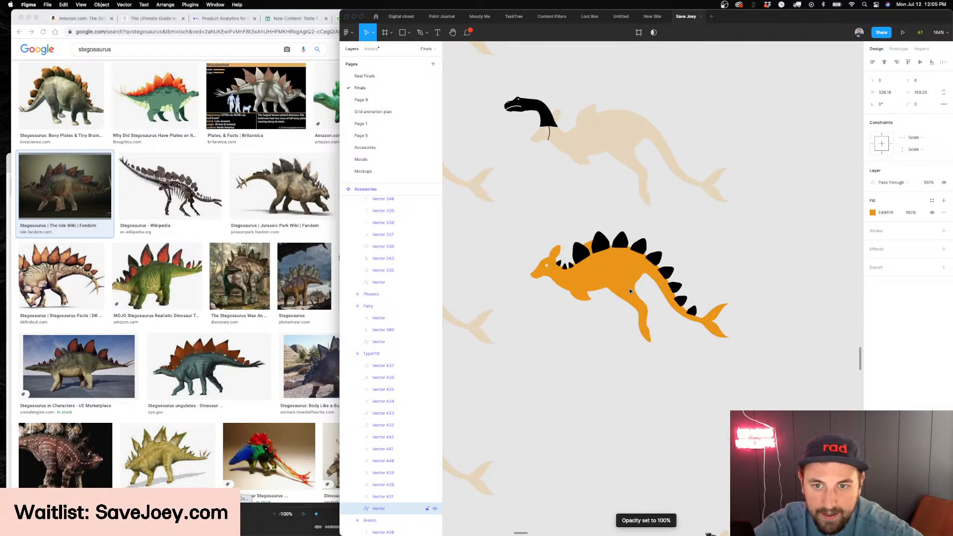
click(673, 373)
scroll(681, 397, up, 3)
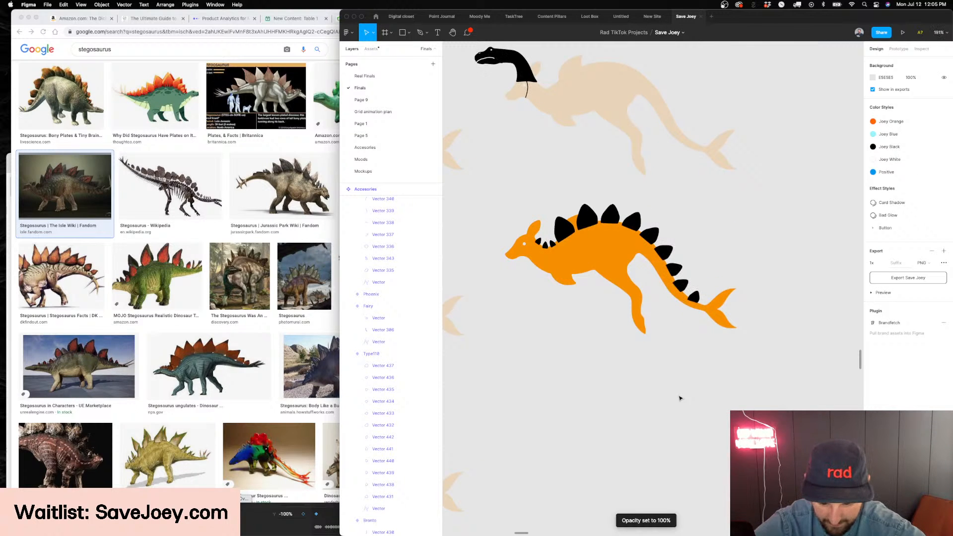
key(super+z)
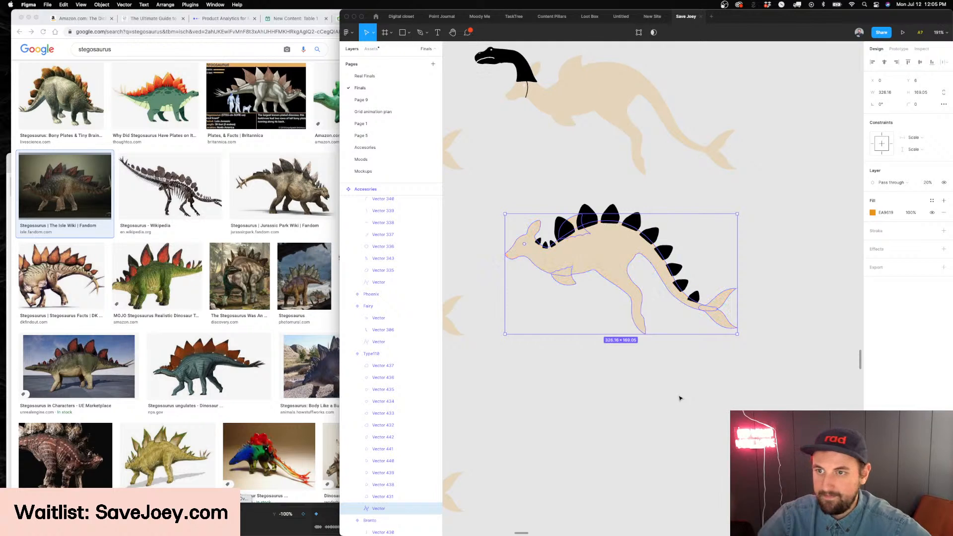
Set the Type of the plated kangaroo variant to Stegosaurus
click(678, 393)
click(615, 279)
click(919, 177)
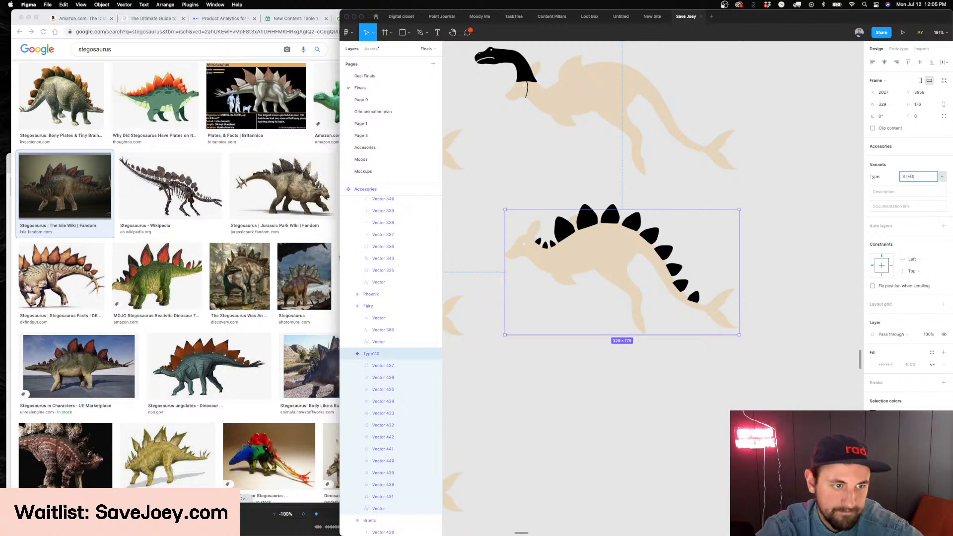
key(Return)
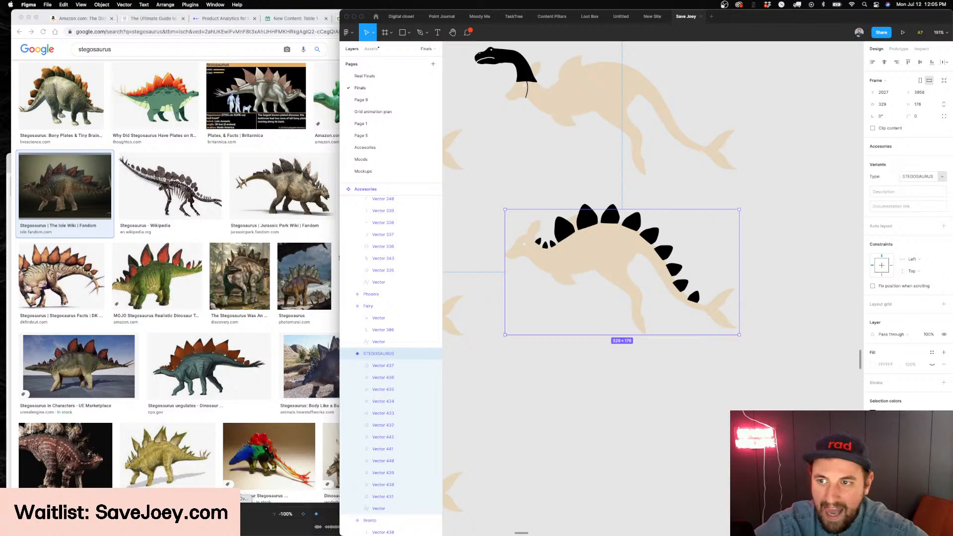
click(912, 178)
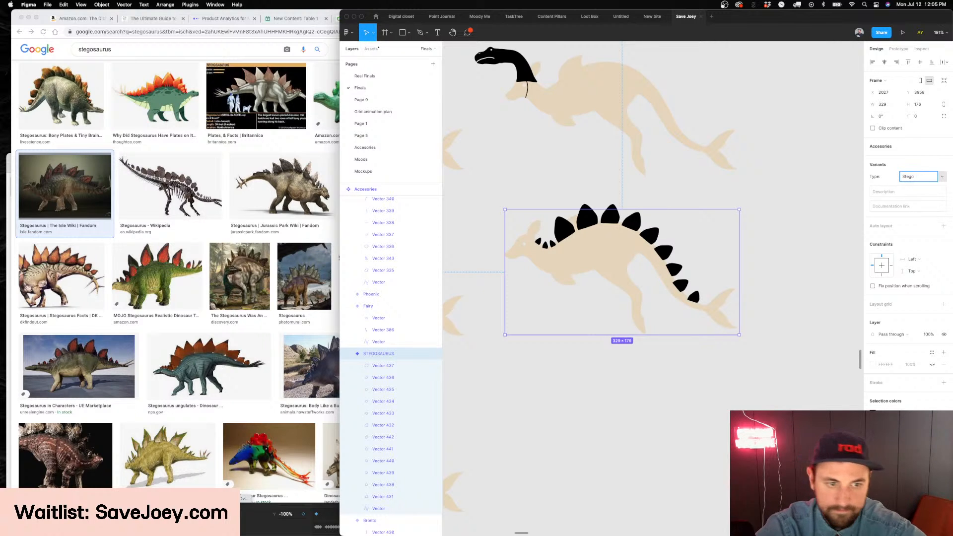
text(Stegosaurus)
key(Return)
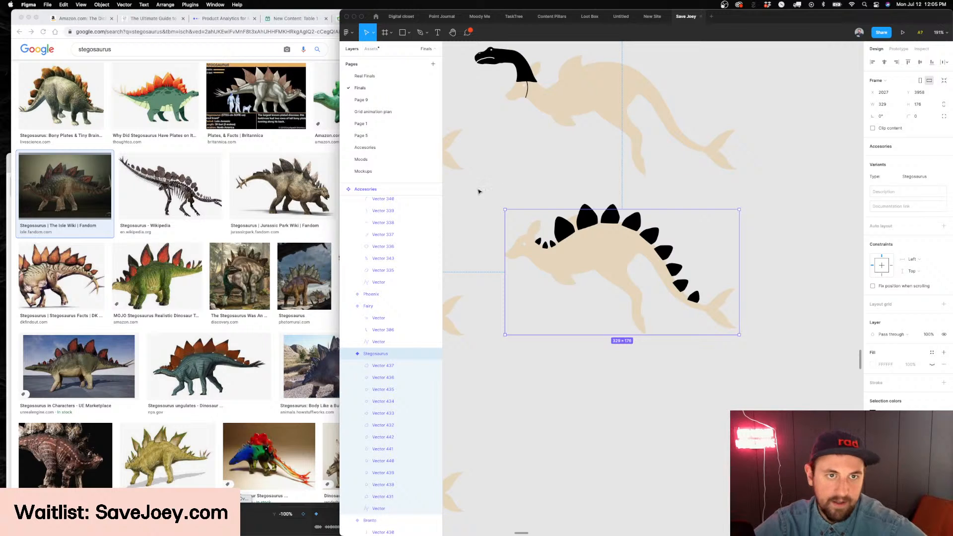
Duplicate the Stegosaurus variant directly below the original as the base for another accessory
scroll(480, 192, down, 3)
scroll(480, 192, down, 5)
click(529, 272)
click(553, 223)
drag(553, 224, 552, 273)
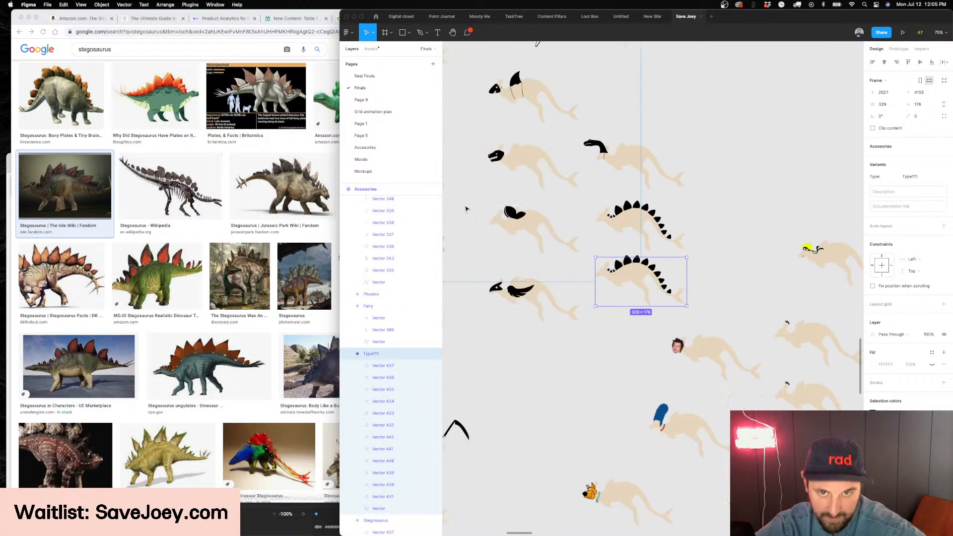
Switch to Chrome, search Google Images for "dinosaur", and browse the results for another accessory reference
click(191, 156)
double_click(120, 53)
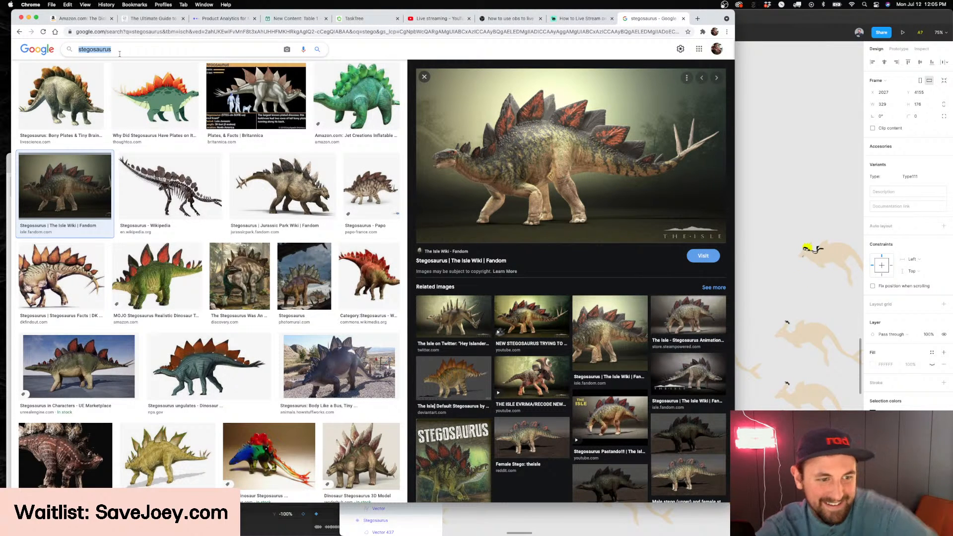
text(dinosaur)
key(Return)
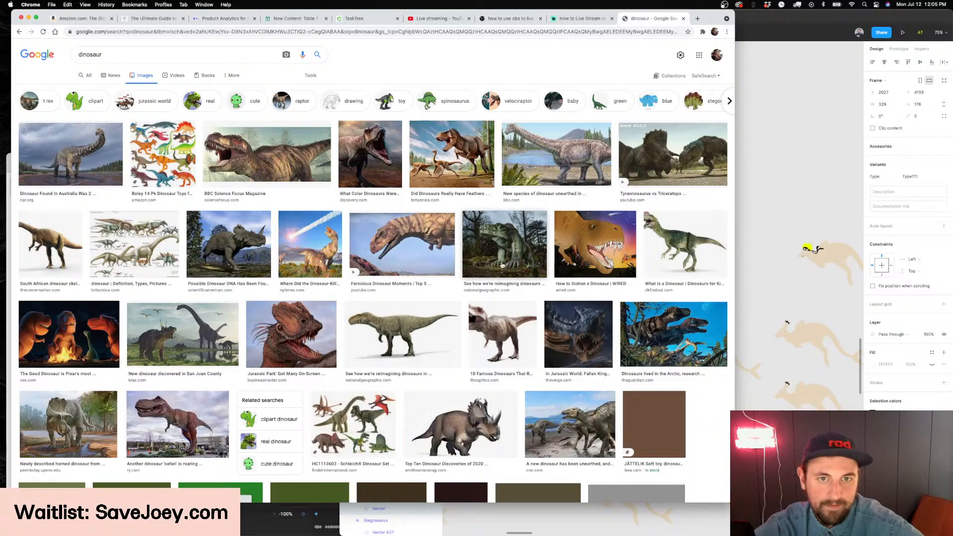
scroll(502, 265, down, 5)
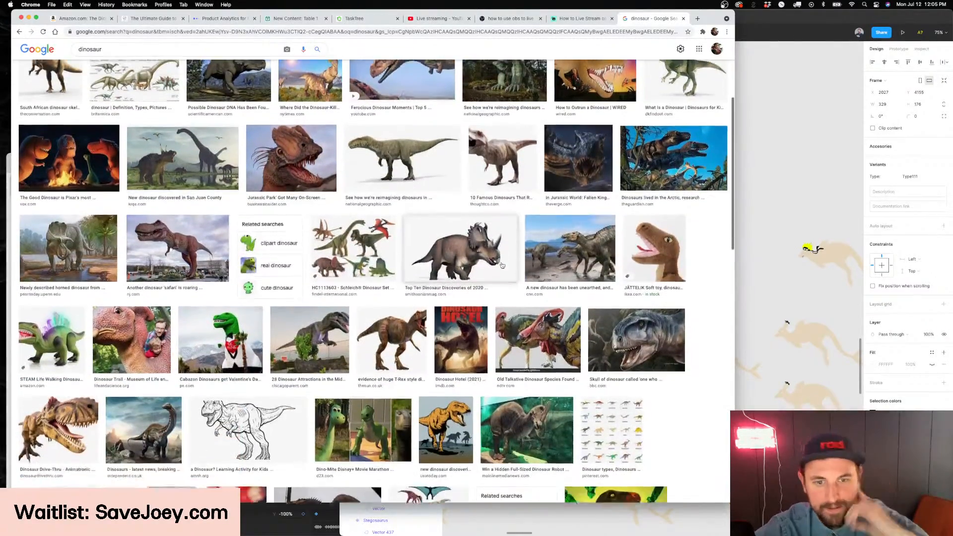
scroll(502, 265, down, 5)
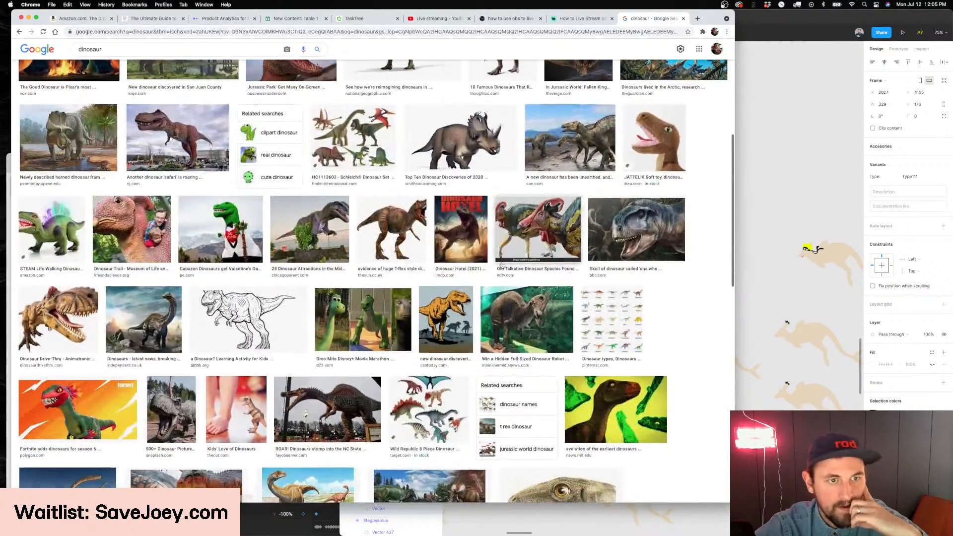
Search Google Images for "pterodactyl" in place of the general dinosaur results
scroll(502, 265, down, 3)
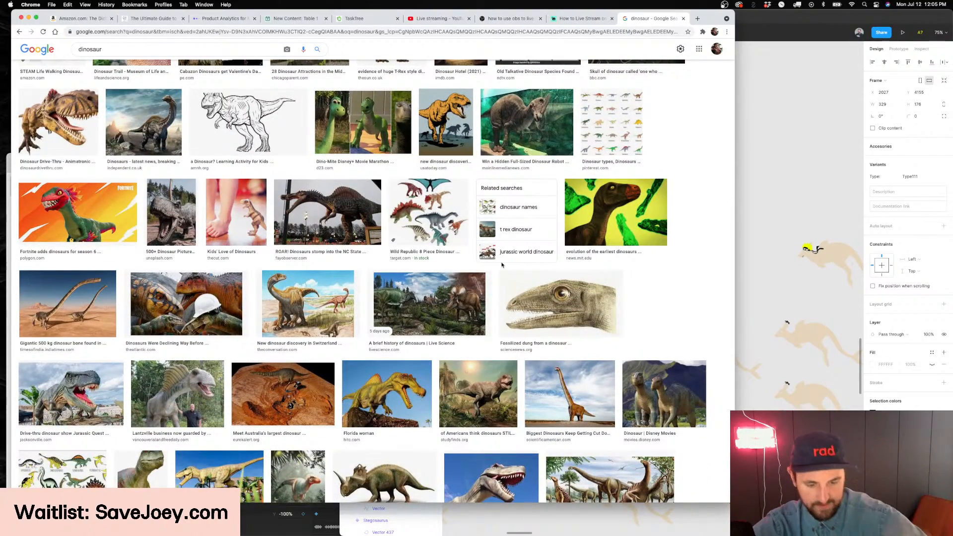
scroll(502, 266, up, 10)
double_click(144, 55)
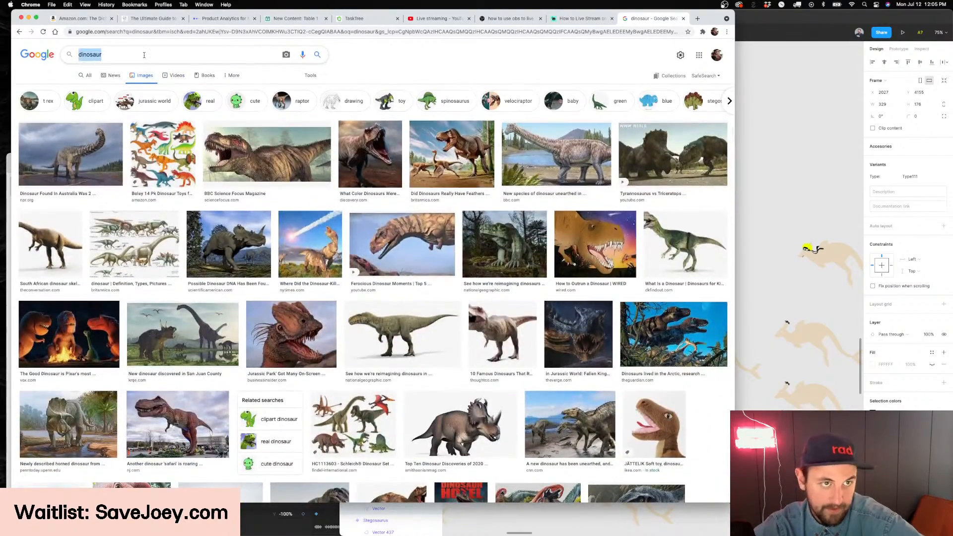
text(pte)
key(Down)
key(Return)
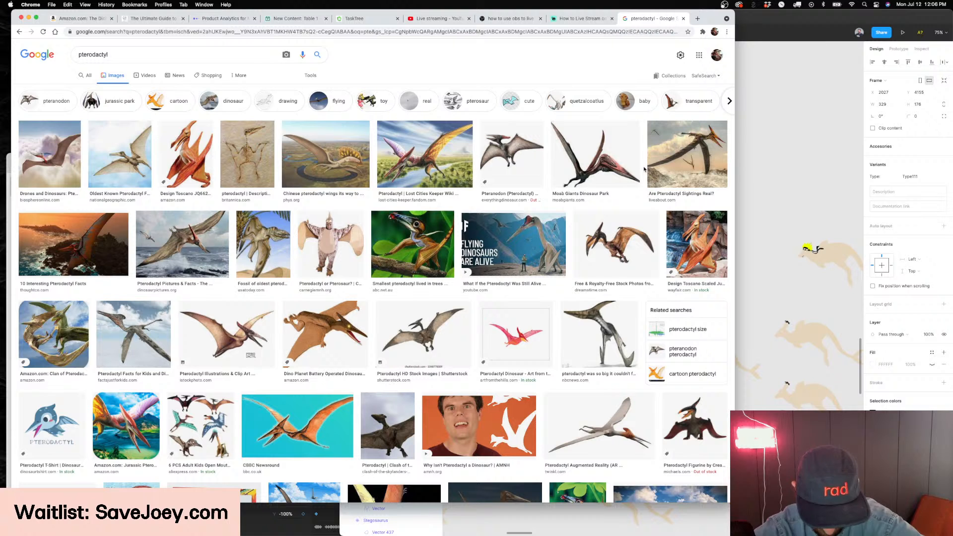
Switch to Figma and examine the wing and head artwork on the existing dragon kangaroo variant
click(808, 179)
scroll(807, 179, down, 5)
scroll(807, 179, left, 3)
scroll(806, 178, up, 3)
scroll(806, 179, right, 3)
scroll(806, 179, up, 3)
scroll(566, 211, up, 5)
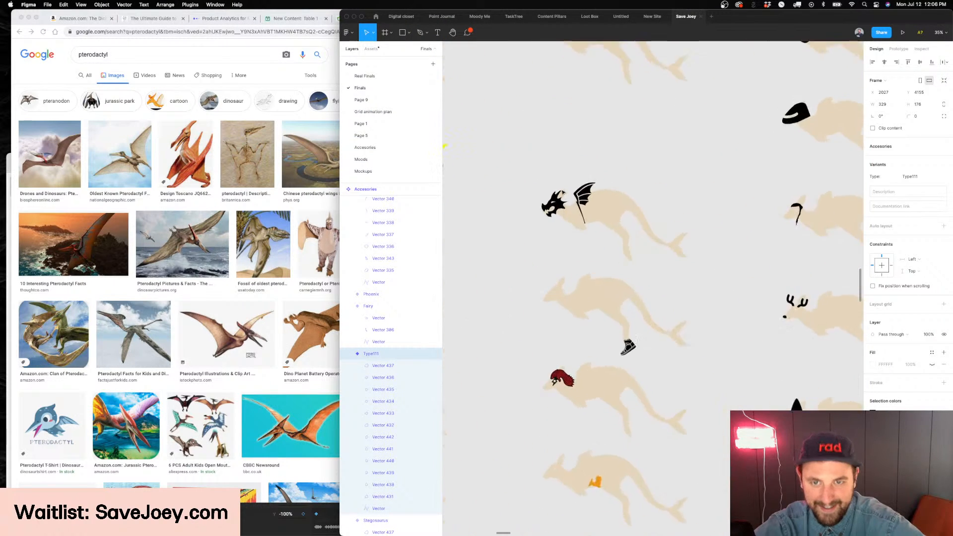
scroll(564, 166, up, 10)
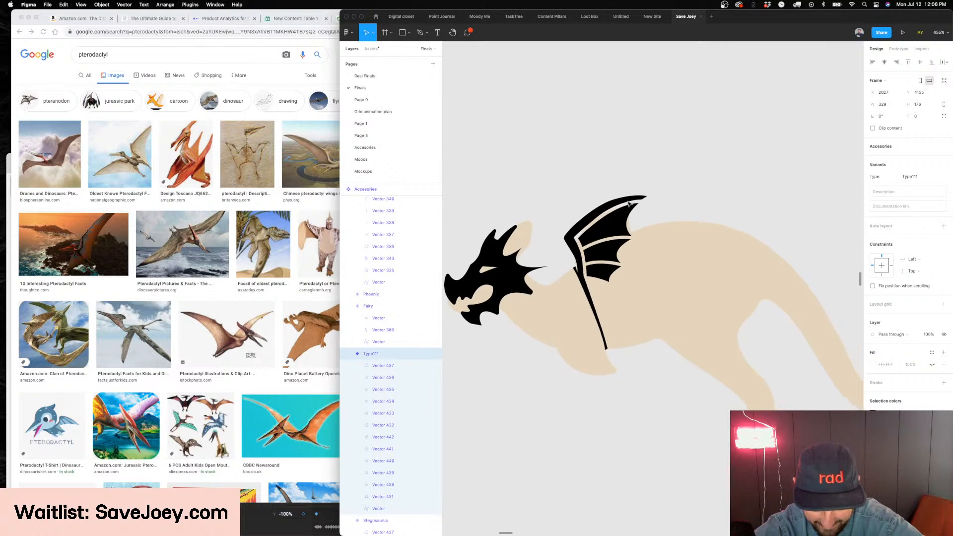
scroll(629, 204, down, 10)
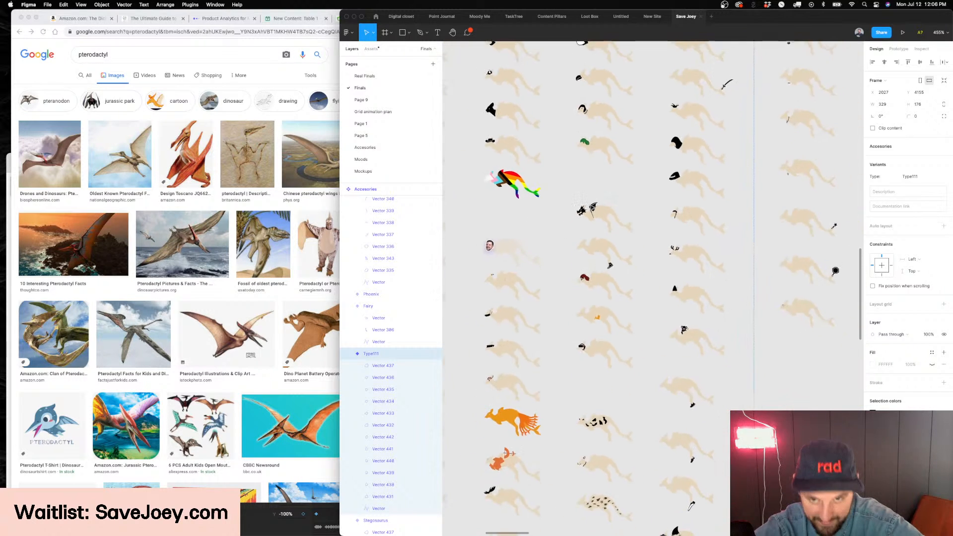
Delete all the black back plates from the duplicated Stegosaurus variant, leaving only the kangaroo body
scroll(546, 240, up, 10)
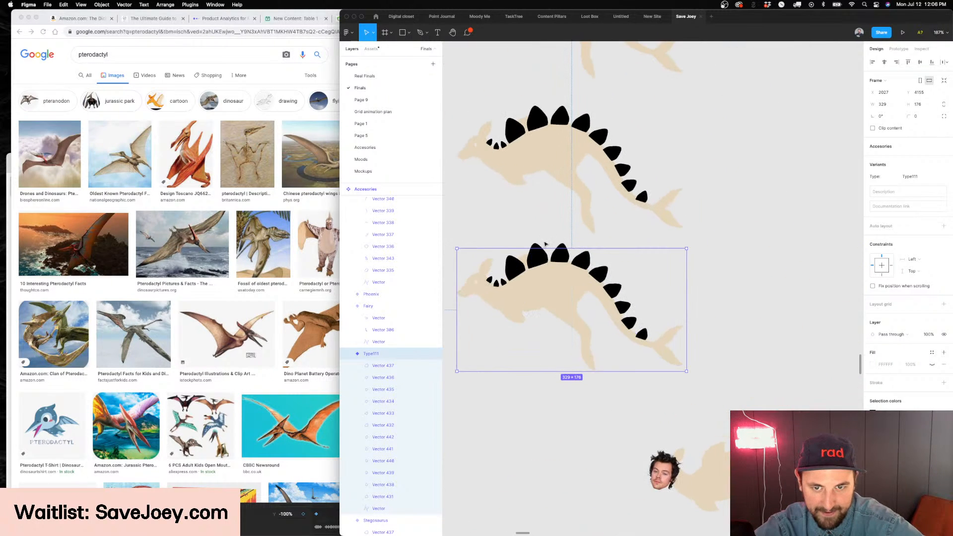
double_click(545, 258)
shift+click(397, 367)
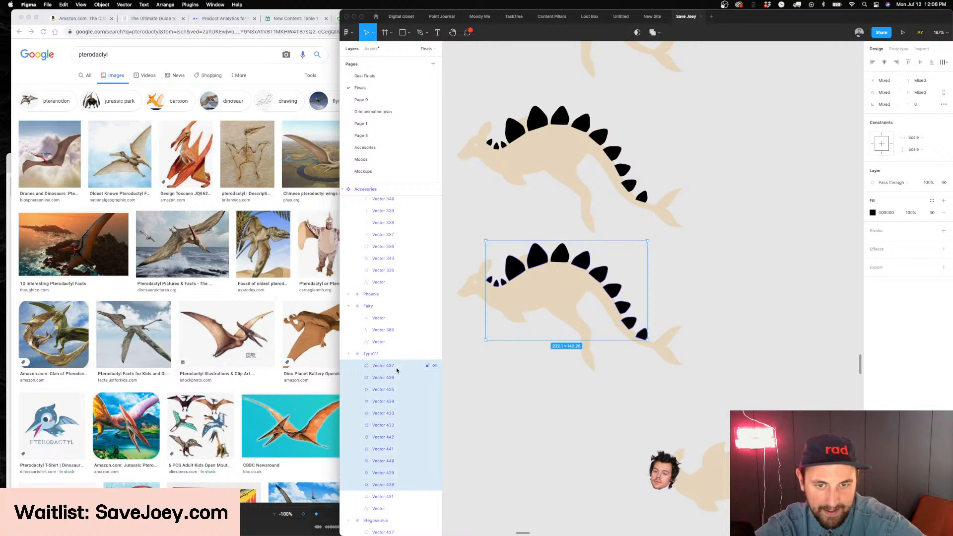
key(Delete)
click(398, 370)
key(Delete)
Switch to Chrome, browse the pterodactyl images, and preview several flying poses as references for the wing shape
key(super+Tab)
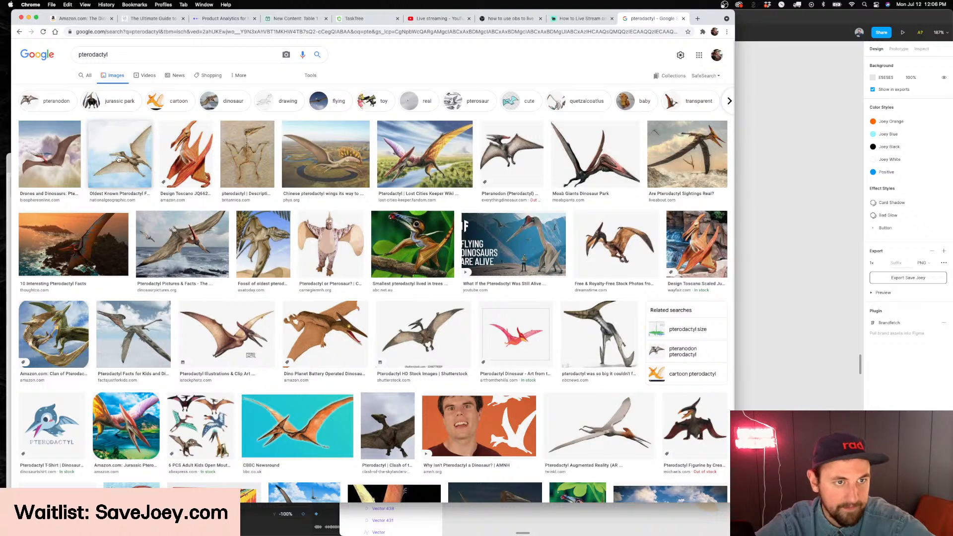
scroll(469, 280, down, 2)
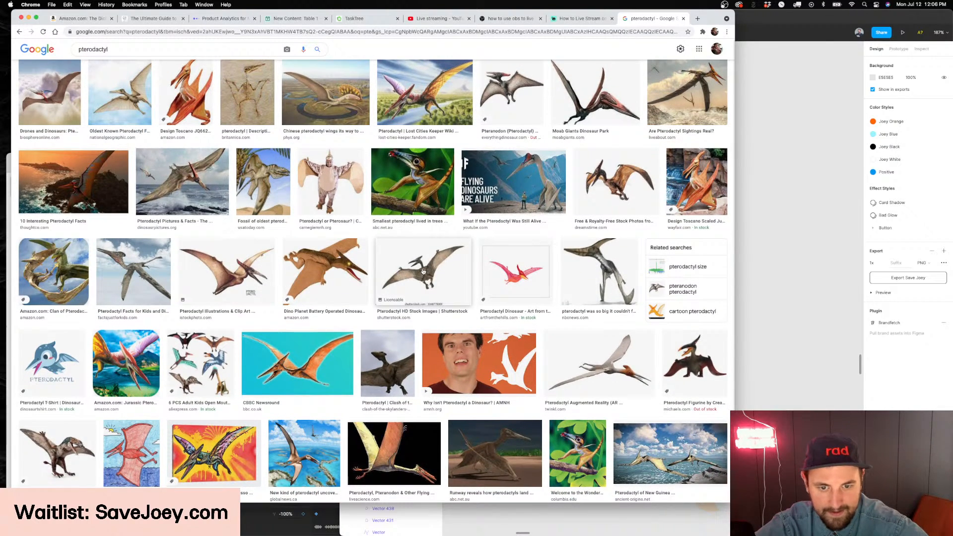
scroll(420, 271, down, 1)
scroll(412, 270, up, 1)
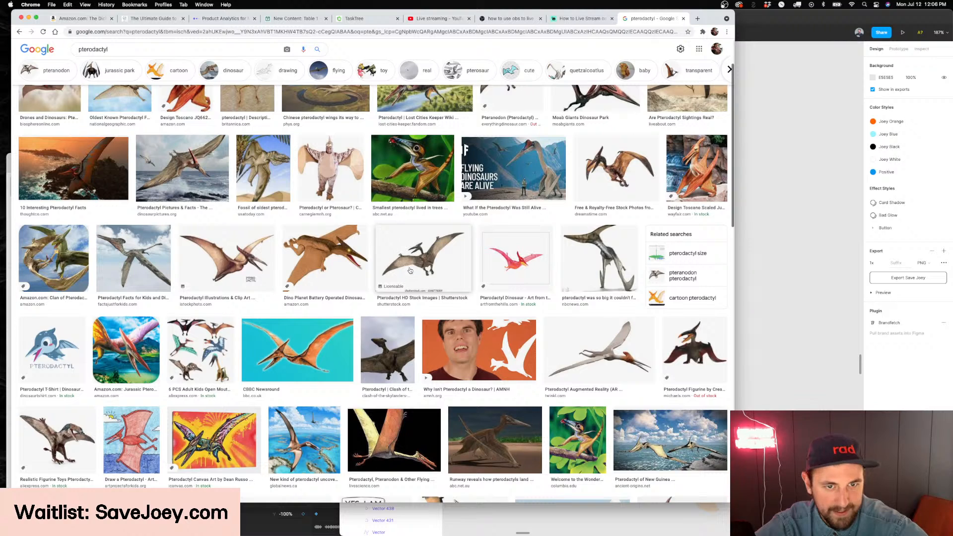
click(410, 271)
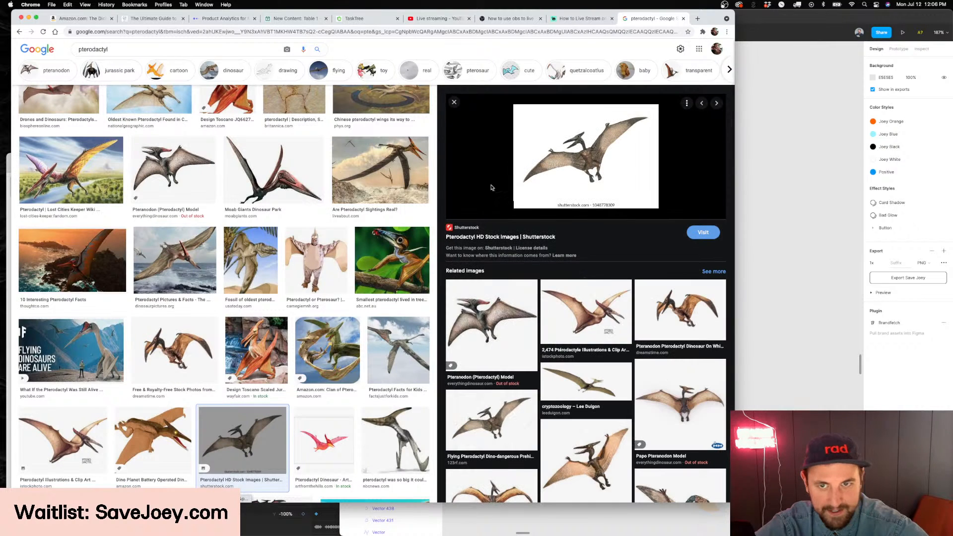
scroll(378, 248, up, 3)
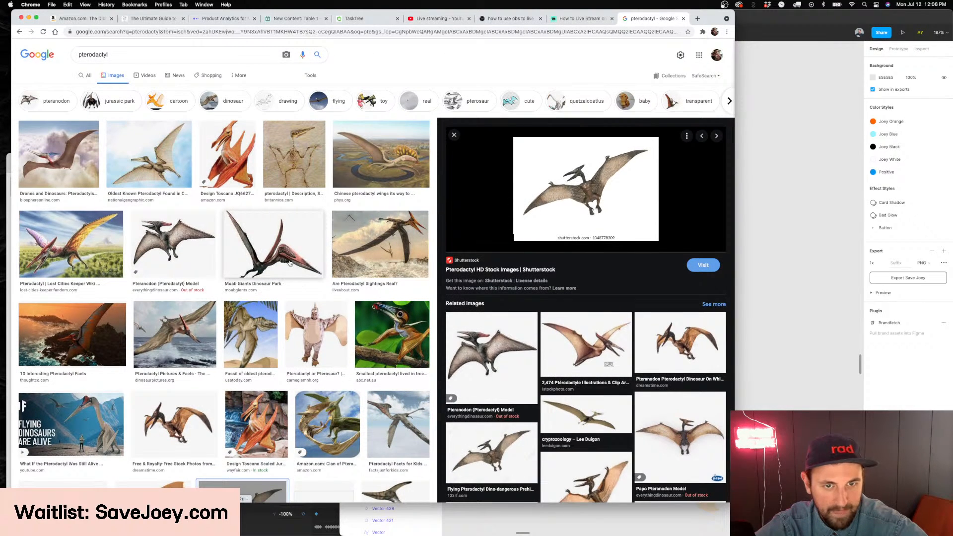
click(289, 265)
click(380, 204)
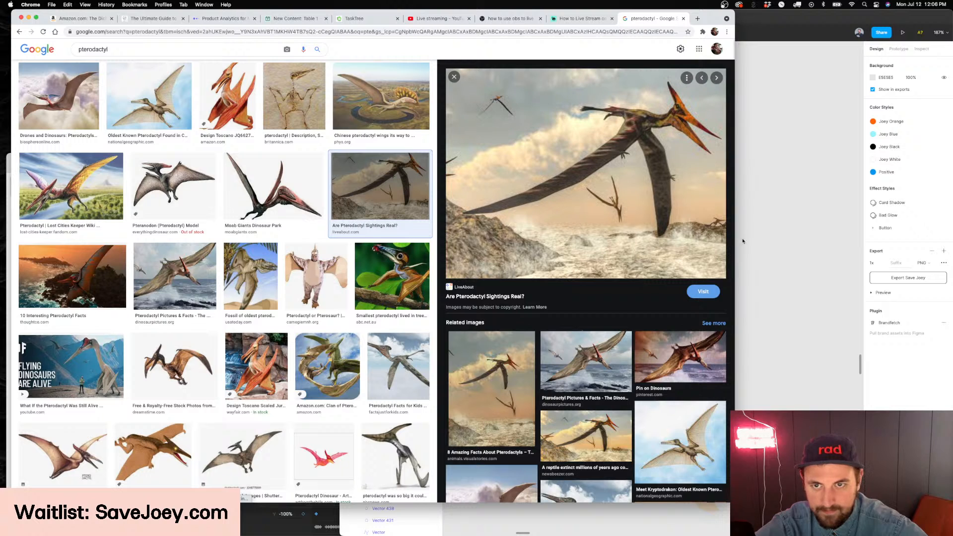
In Figma, draw a curved tapered wing about 154 × 104 across the blank kangaroo body with the Pen tool, and turn its stroke into a black fill
click(819, 204)
scroll(736, 232, down, 1)
scroll(715, 231, left, 1)
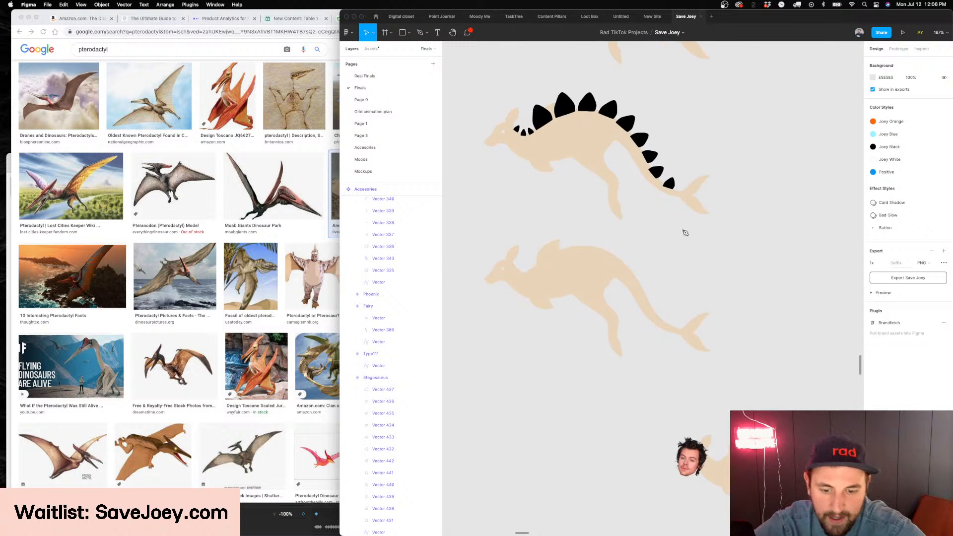
key(p)
click(544, 260)
drag(632, 319, 685, 335)
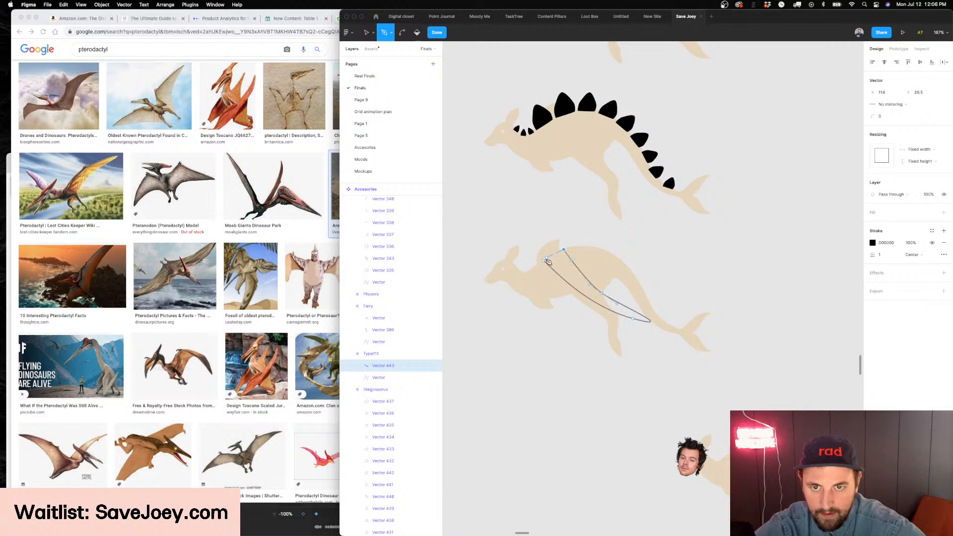
key(Escape)
key(shift+x)
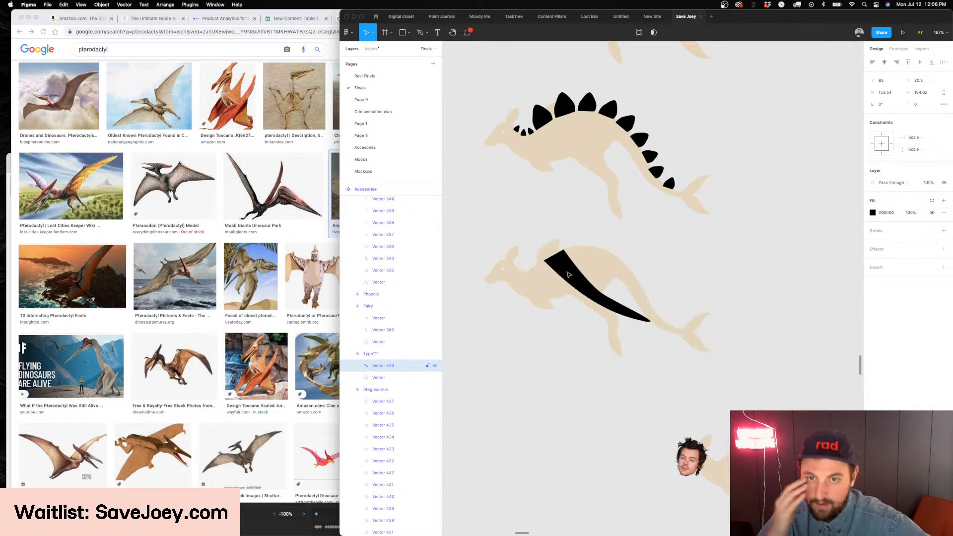
Round the upper corner point of the black wing shape with a corner radius of 10
scroll(569, 275, up, 3)
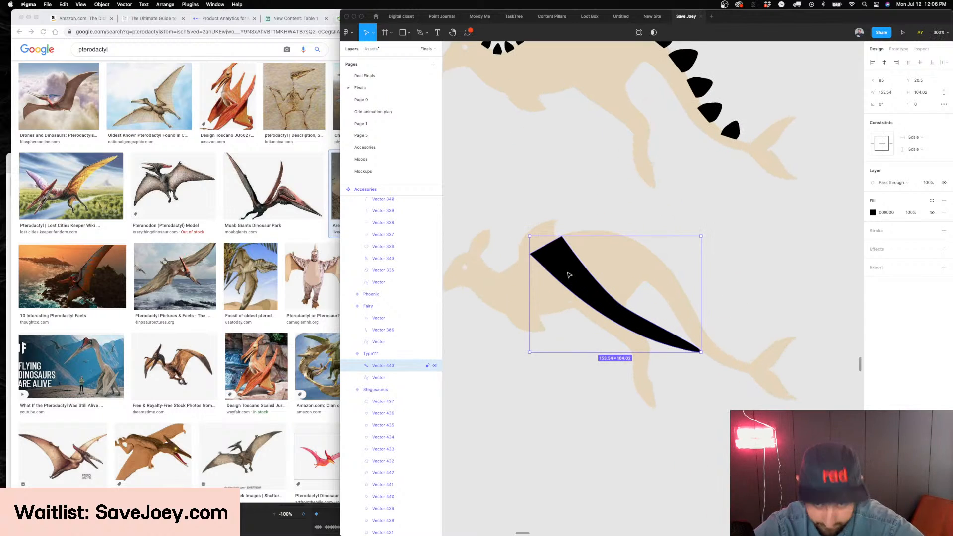
double_click(569, 276)
click(562, 238)
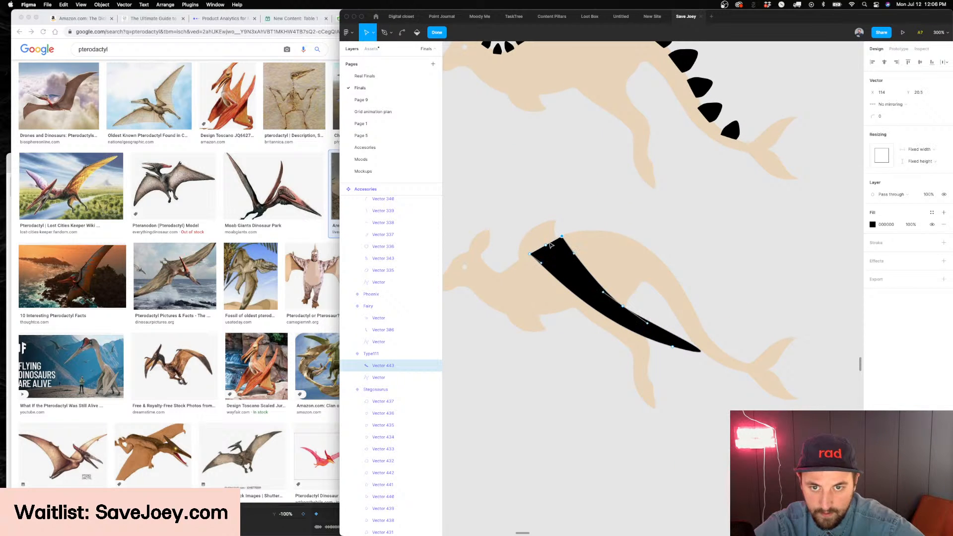
drag(873, 116, 913, 118)
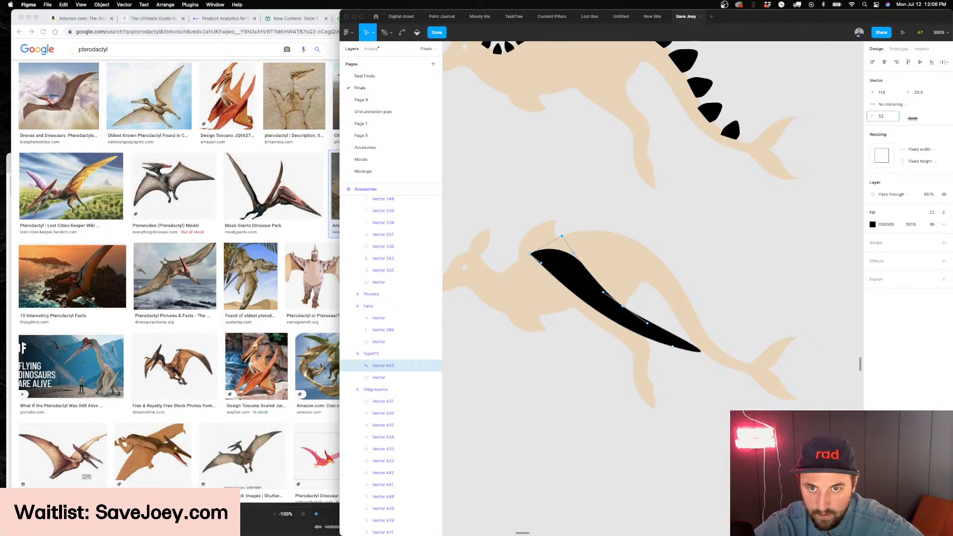
scroll(660, 203, right, 2)
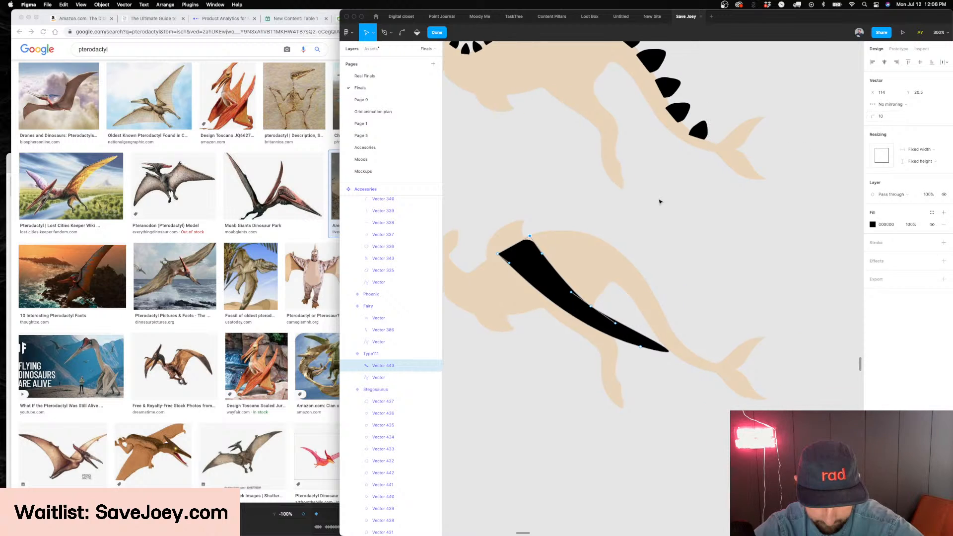
Try moving a point on the wing's inner edge, undo the move, and reopen the wing's points for editing
scroll(639, 202, down, 3)
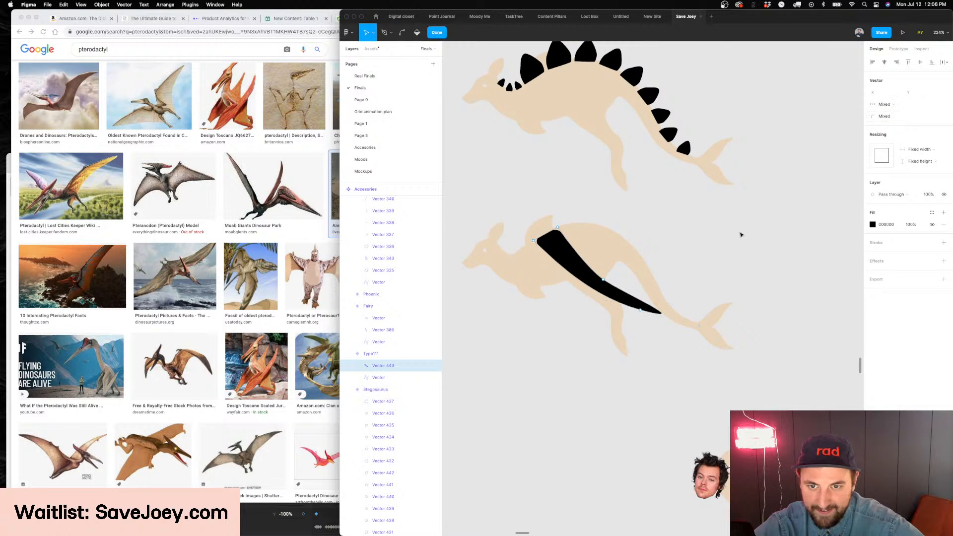
click(759, 232)
click(606, 279)
drag(585, 269, 578, 271)
key(super+z)
double_click(577, 266)
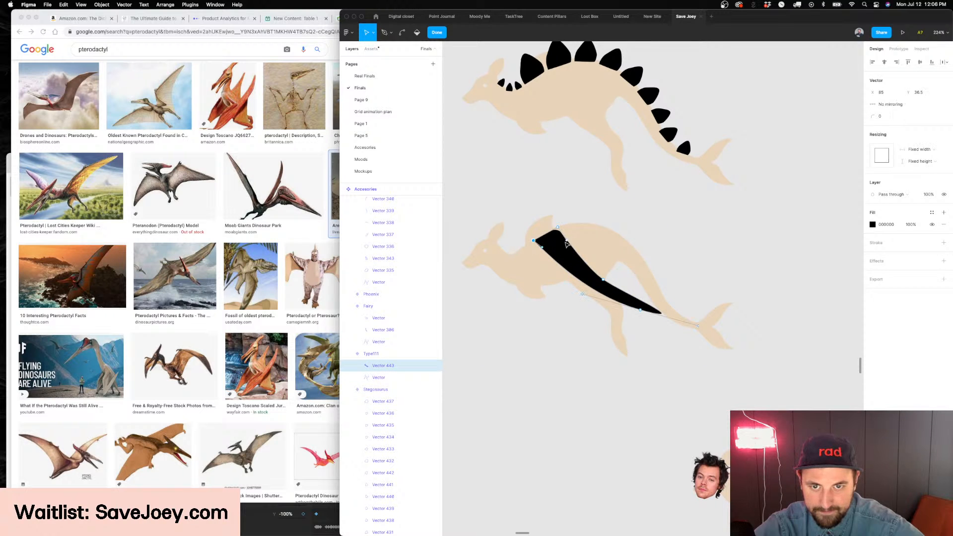
click(333, 201)
click(767, 237)
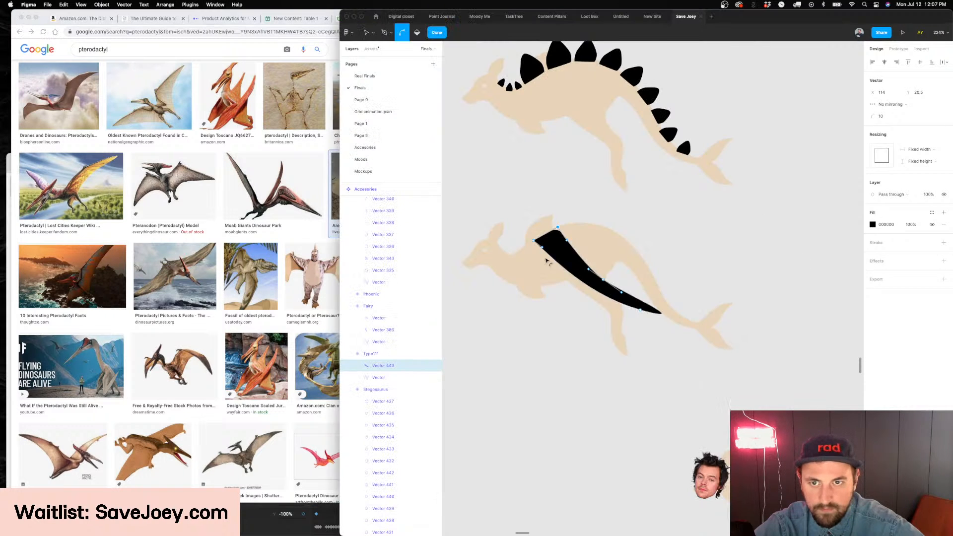
Reshape the wing's upper end by moving its corner and adding a point on the top edge, rounded with a corner radius of 44
scroll(570, 245, up, 4)
key(Escape)
drag(561, 245, 553, 265)
double_click(551, 241)
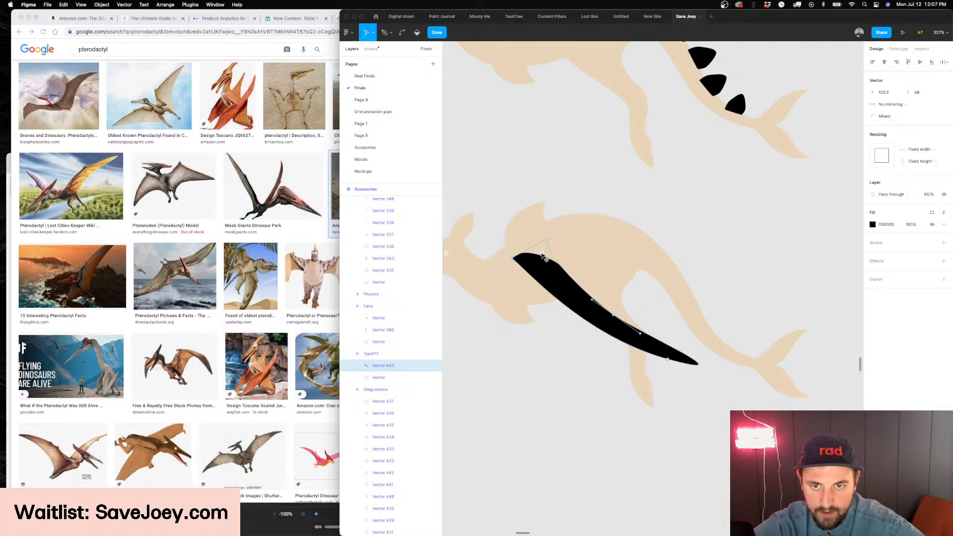
drag(546, 258, 538, 251)
key(v)
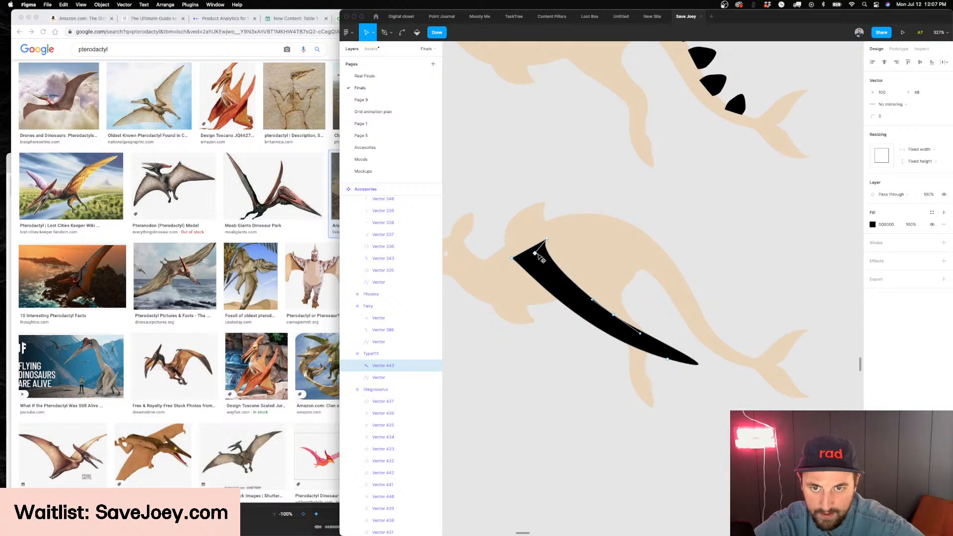
scroll(544, 238, up, 5)
drag(574, 237, 538, 251)
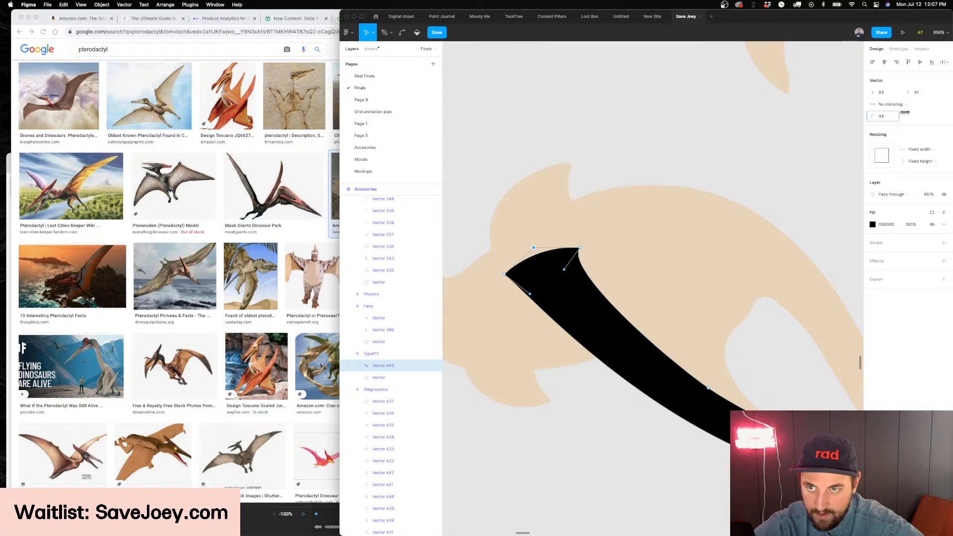
key(Escape)
scroll(590, 262, down, 5)
key(Escape)
Shorten the wing by pulling its lower tip and inner edge points toward the shoulder, and reshape the curve near its upper end
scroll(589, 263, up, 3)
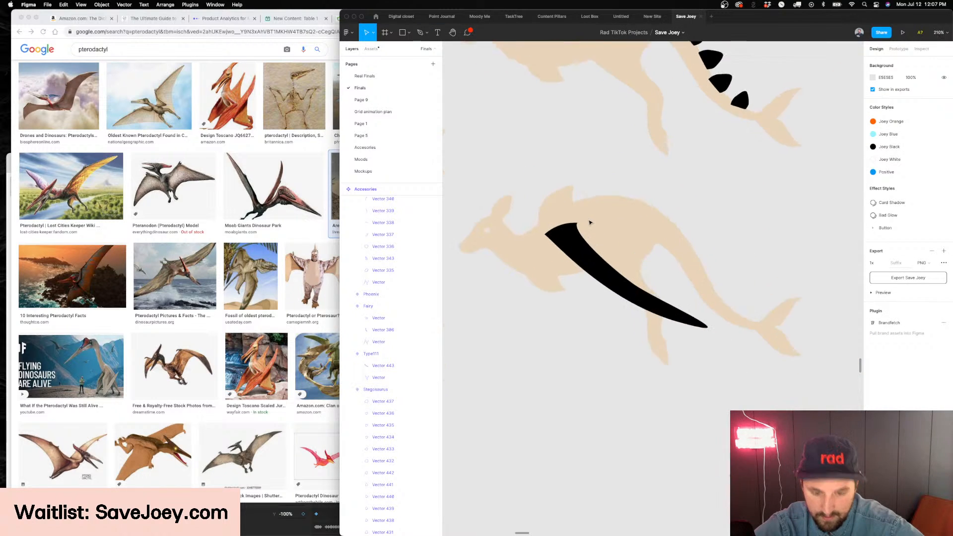
scroll(589, 263, down, 1)
scroll(573, 263, left, 3)
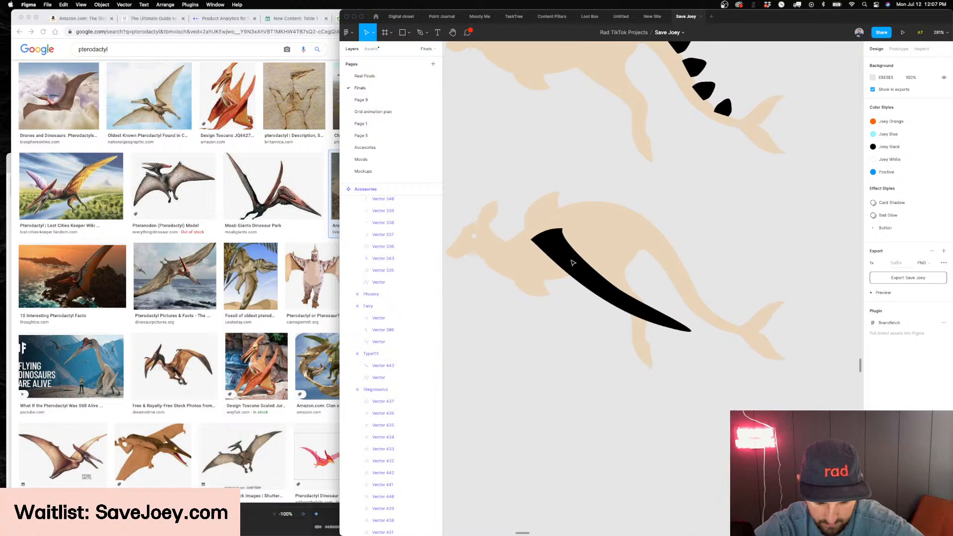
click(571, 272)
key(Return)
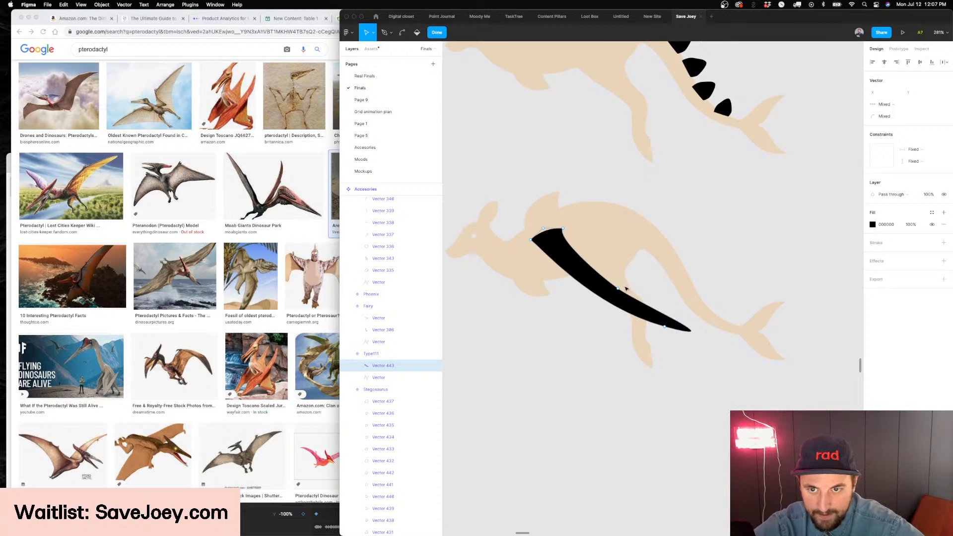
click(665, 328)
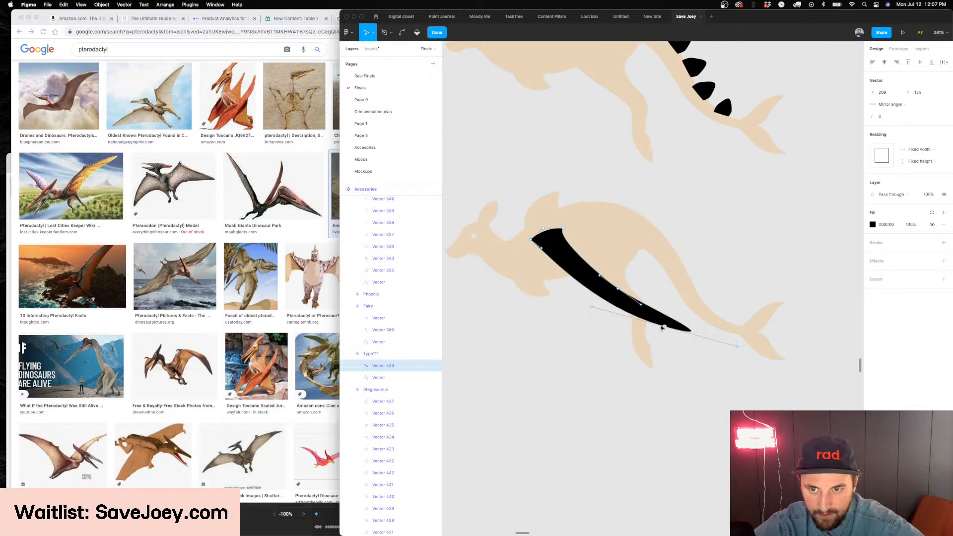
drag(665, 328, 616, 295)
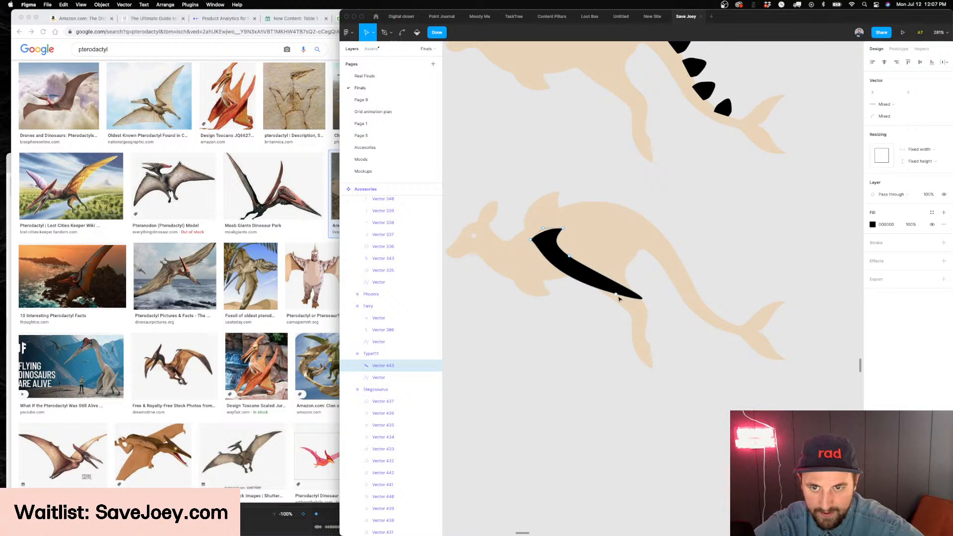
drag(689, 315, 600, 248)
scroll(568, 258, up, 4)
mouse_move(559, 216)
mouse_down()
mouse_move(539, 226)
mouse_move(558, 230)
mouse_up()
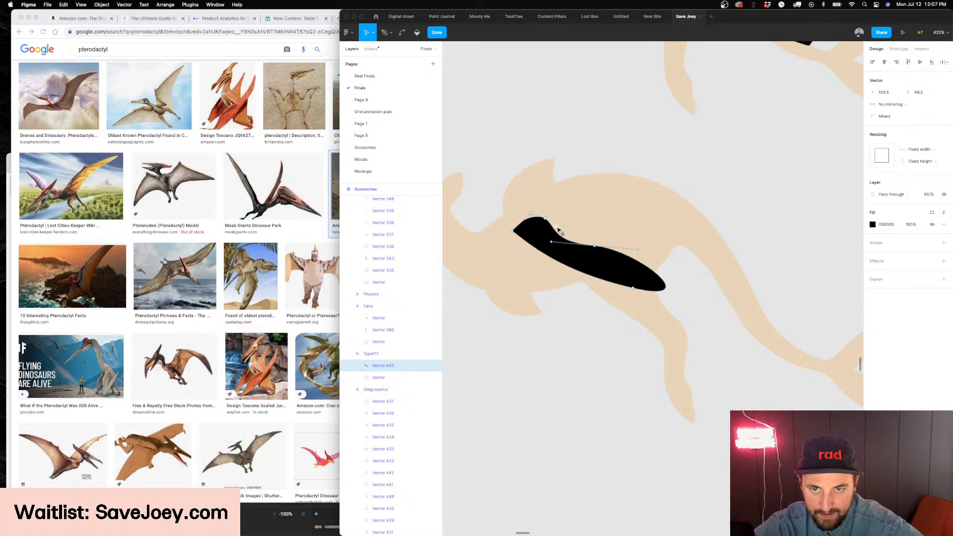
Finish editing the wing's points and delete the black wing shape from the kangaroo body
key(Escape)
key(Escape)
key(Escape)
scroll(643, 252, up, 3)
scroll(621, 252, down, 5)
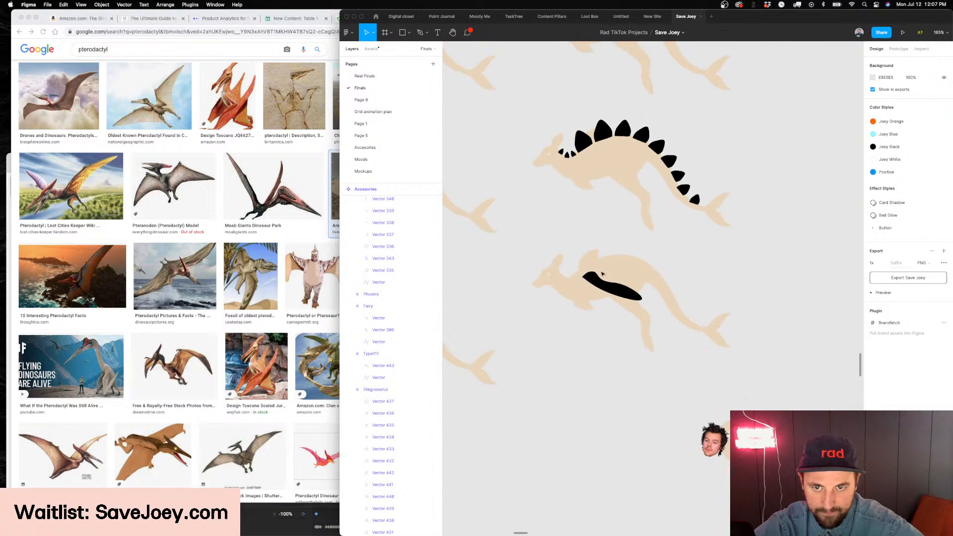
click(597, 286)
key(Delete)
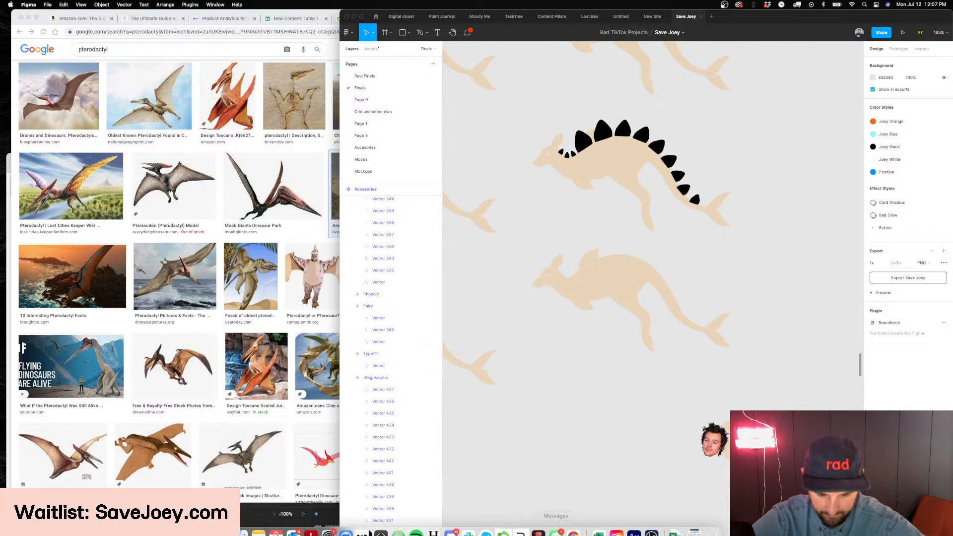
Switch to Noun Project and search its icons for "pterodactyl"
click(365, 523)
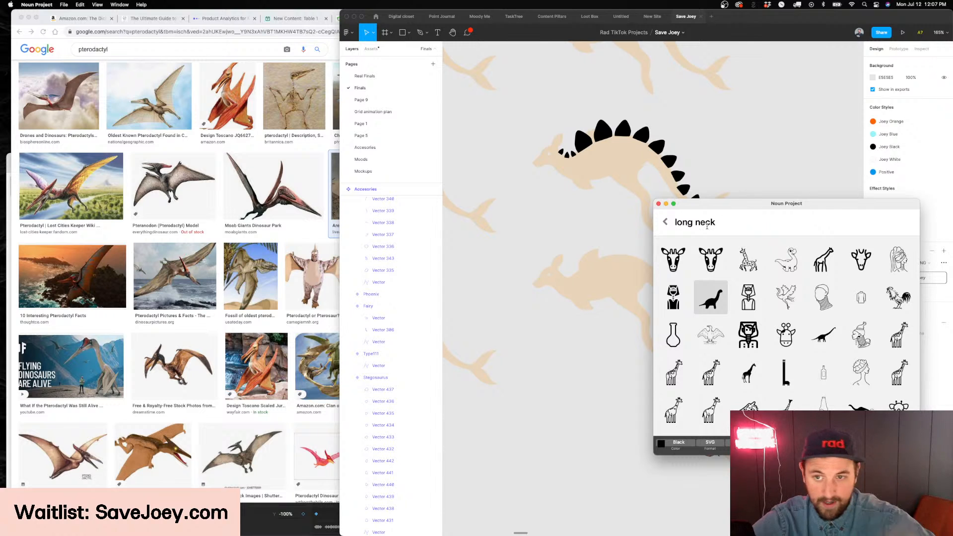
text(pte)
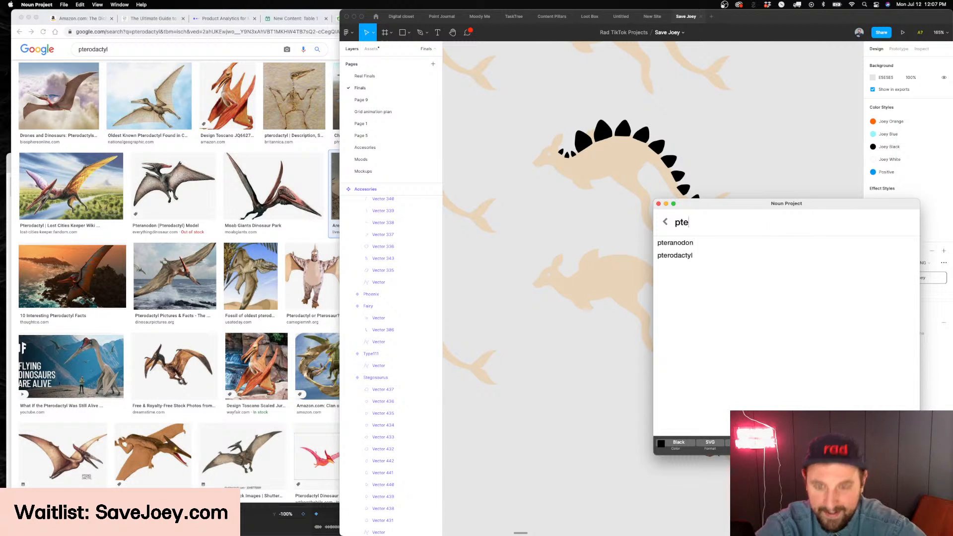
text(ry)
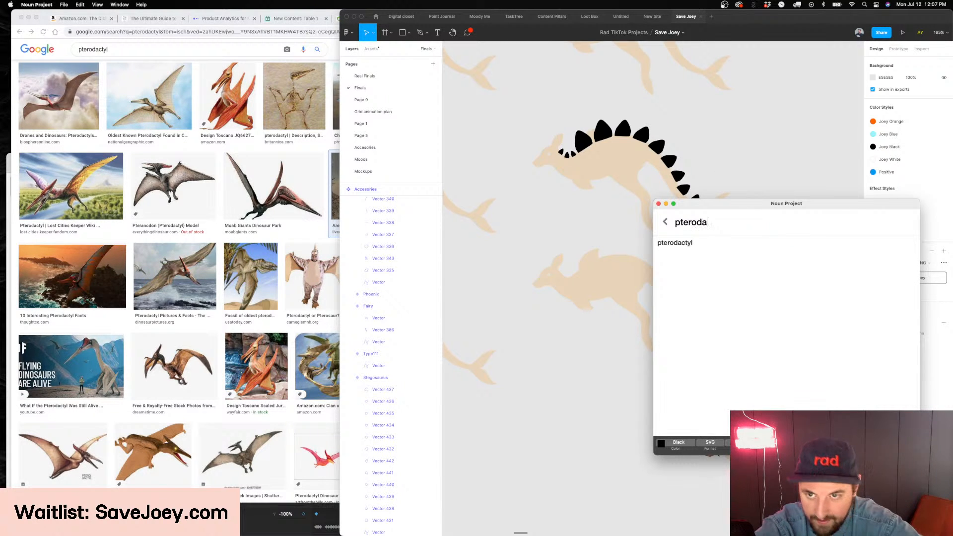
key(Down)
key(Return)
Place the solid black pterosaur icon with raised wings below the kangaroo's body and flip it horizontally
scroll(601, 206, right, 3)
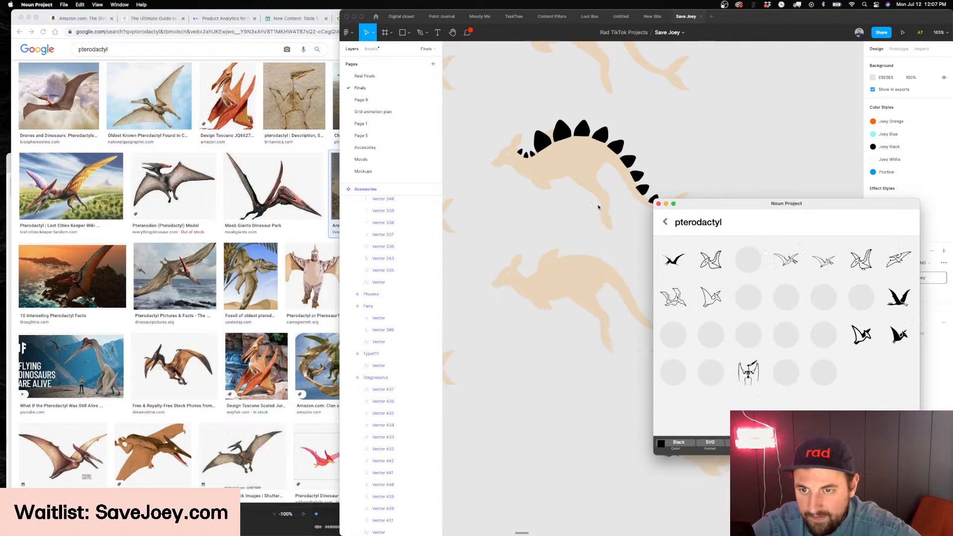
scroll(547, 308, up, 5)
scroll(589, 267, left, 2)
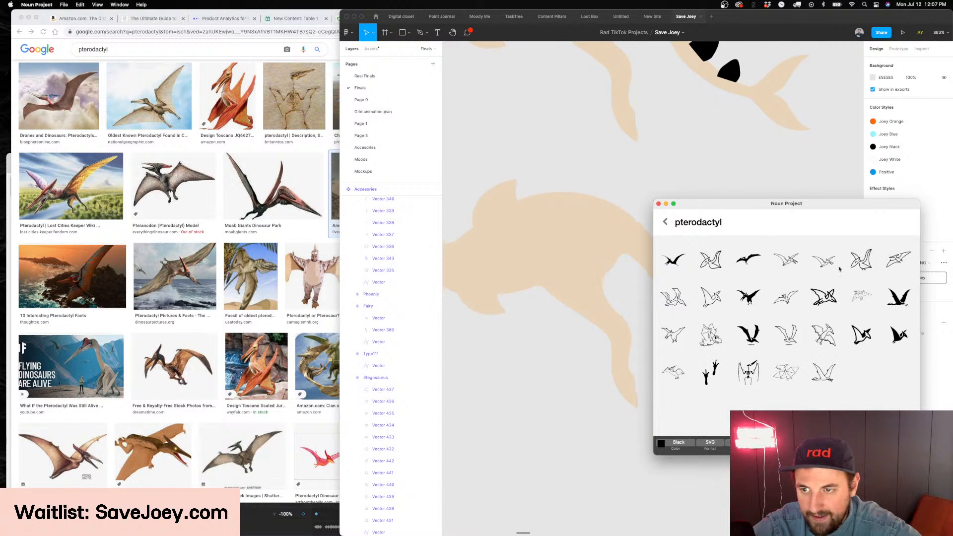
drag(796, 204, 732, 207)
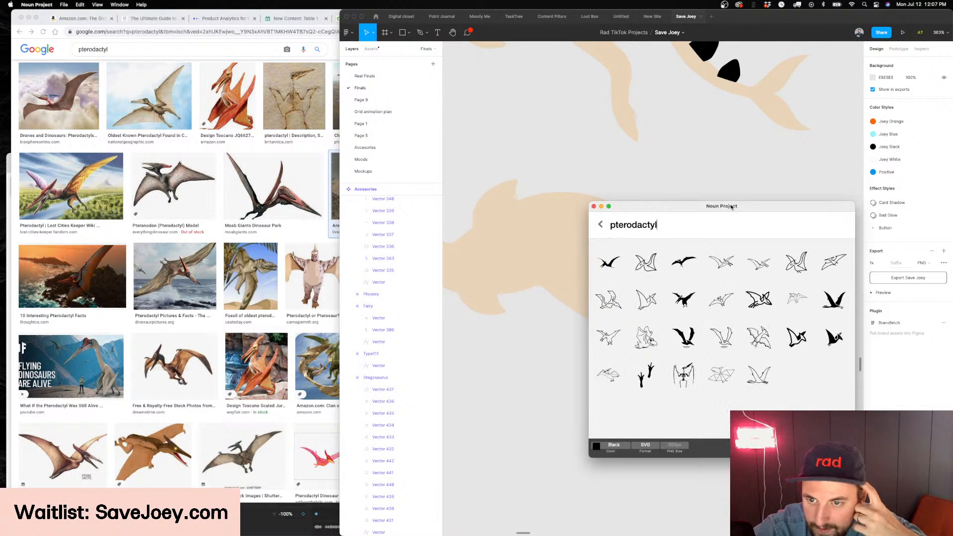
drag(684, 337, 527, 343)
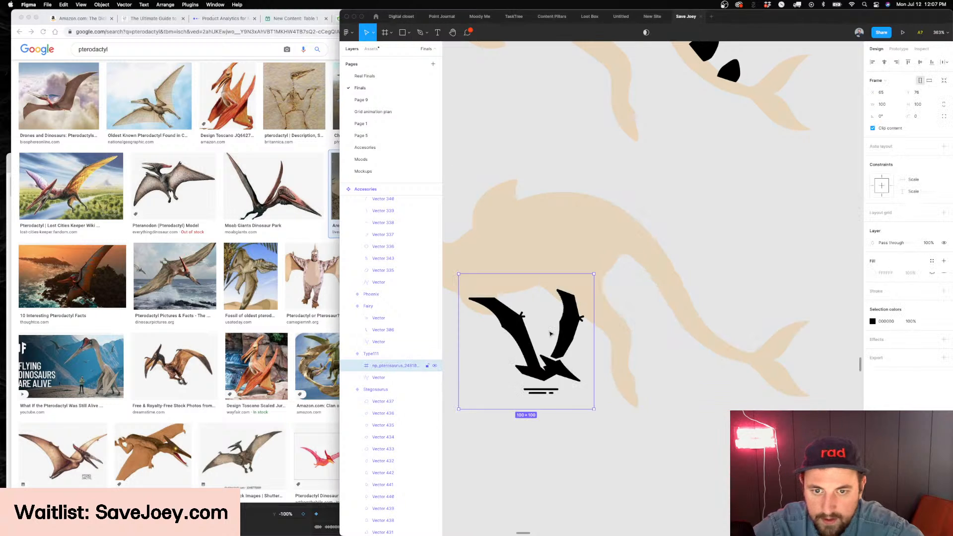
scroll(621, 358, left, 3)
double_click(568, 334)
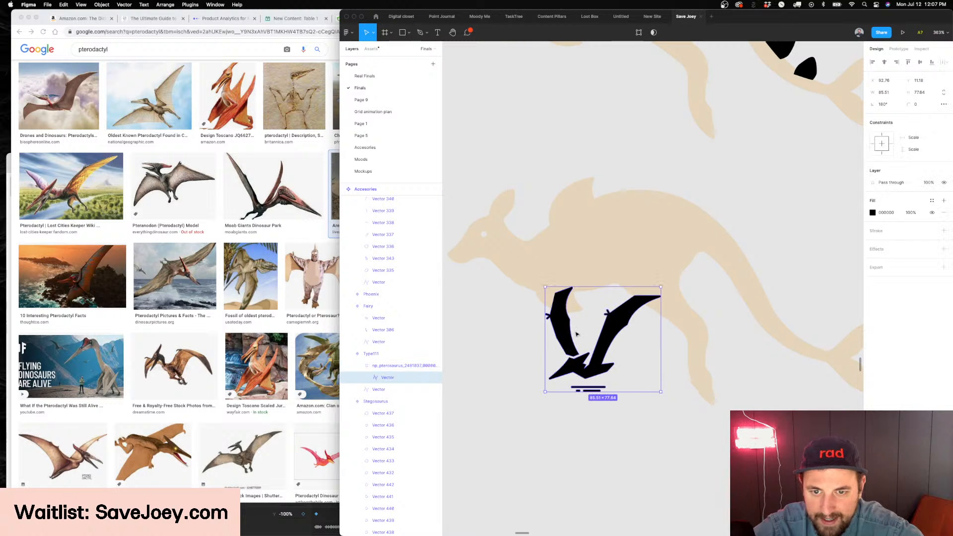
Cut the head-side wing out of the pterosaur icon and paste it as a separate shape on the kangaroo's back
double_click(568, 333)
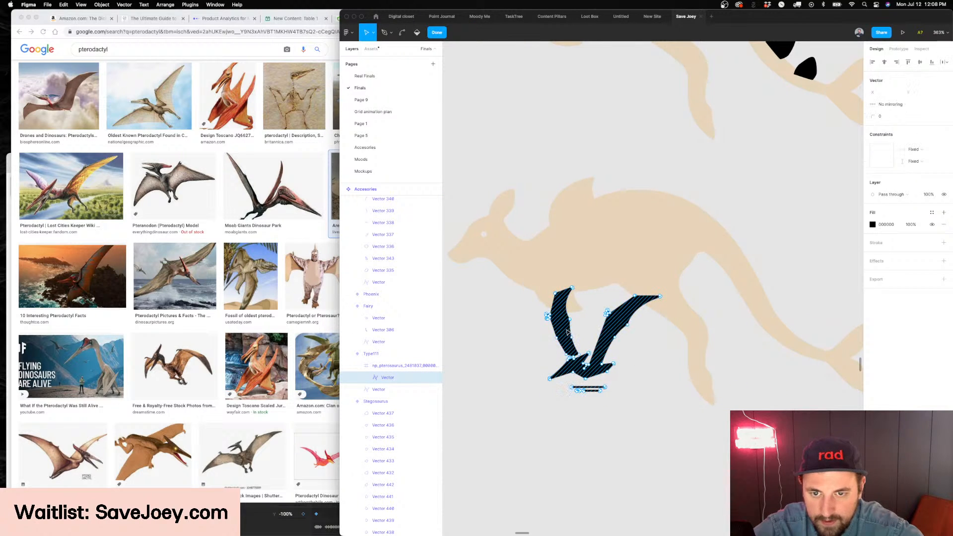
drag(585, 277, 518, 358)
key(Delete)
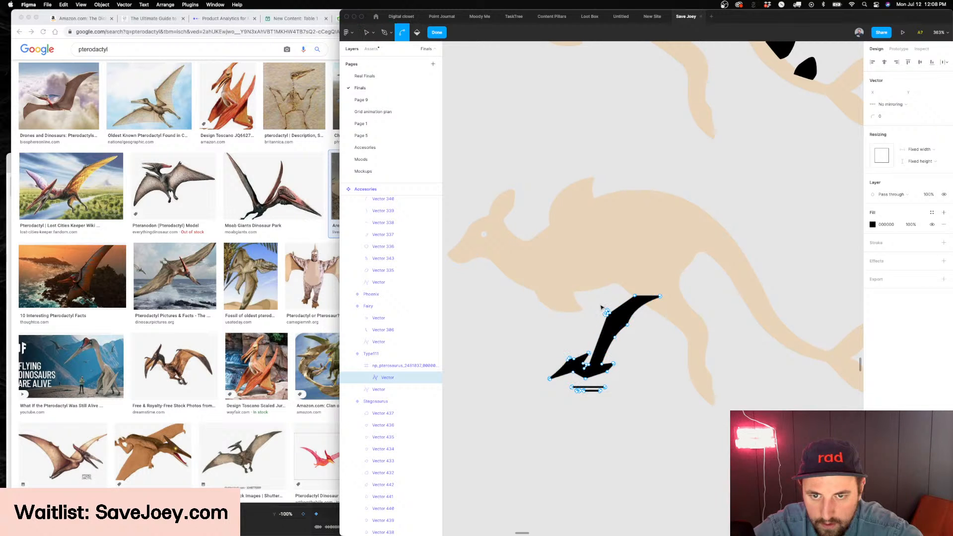
key(Escape)
key(Escape)
key(super+v)
drag(565, 324, 590, 205)
Close the open lower end of the pasted wing outline with the Pen tool so its black fill is restored
double_click(590, 205)
scroll(596, 207, up, 5)
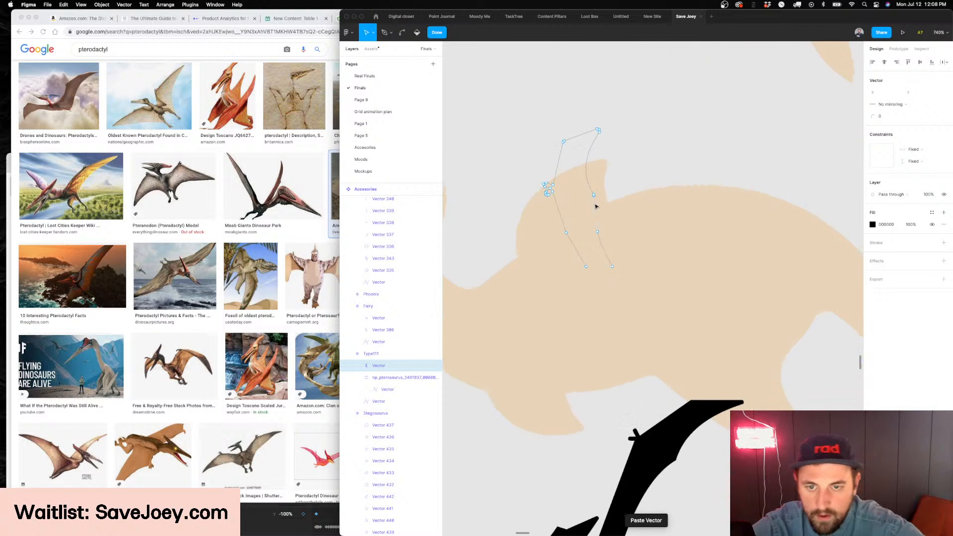
key(p)
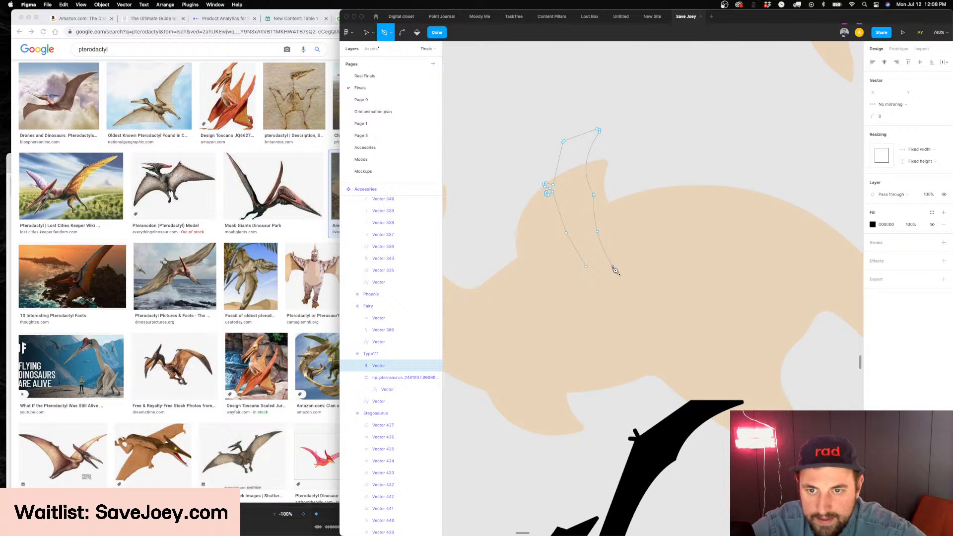
click(586, 267)
key(Escape)
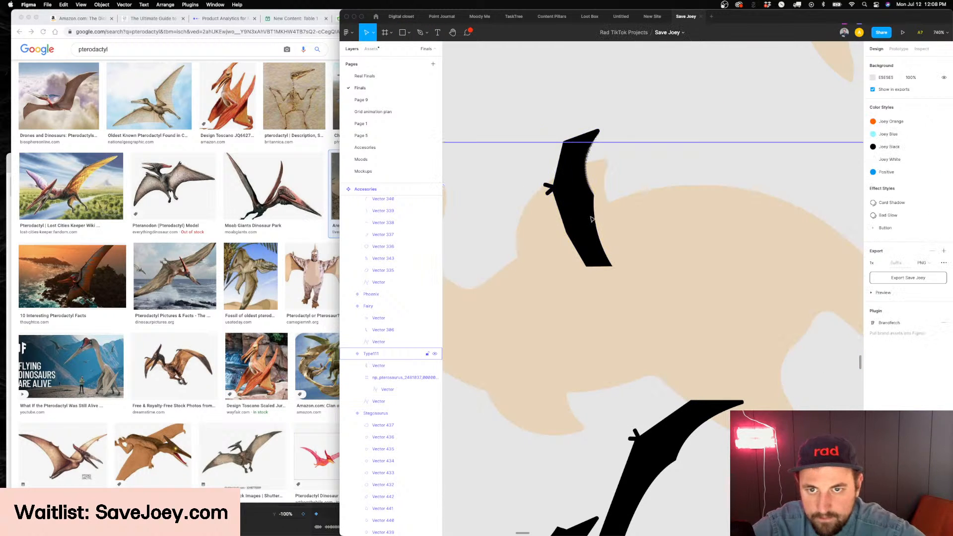
Move the wing up above the kangaroo's shoulder and delete the rest of the pterosaur icon
drag(580, 222, 576, 171)
scroll(577, 184, down, 5)
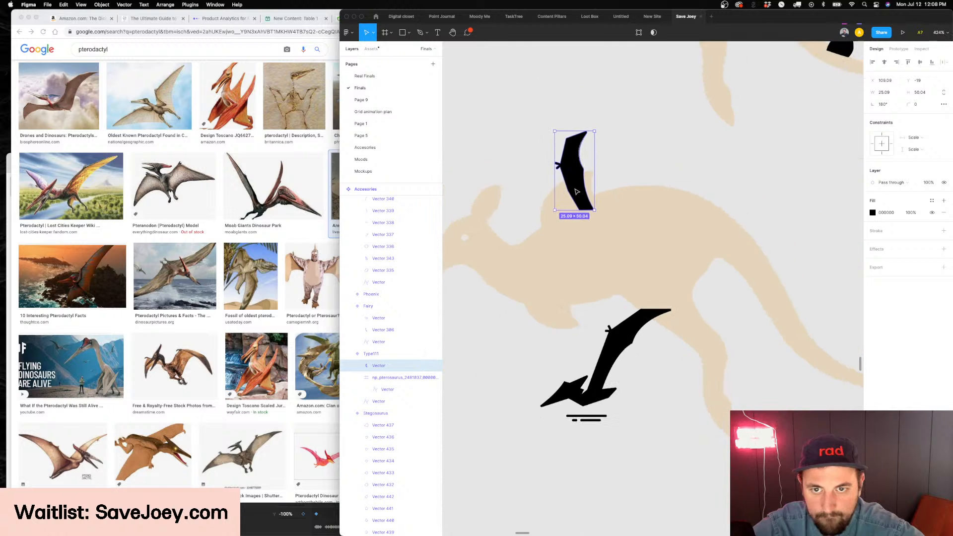
click(610, 380)
key(equal)
scroll(595, 178, up, 2)
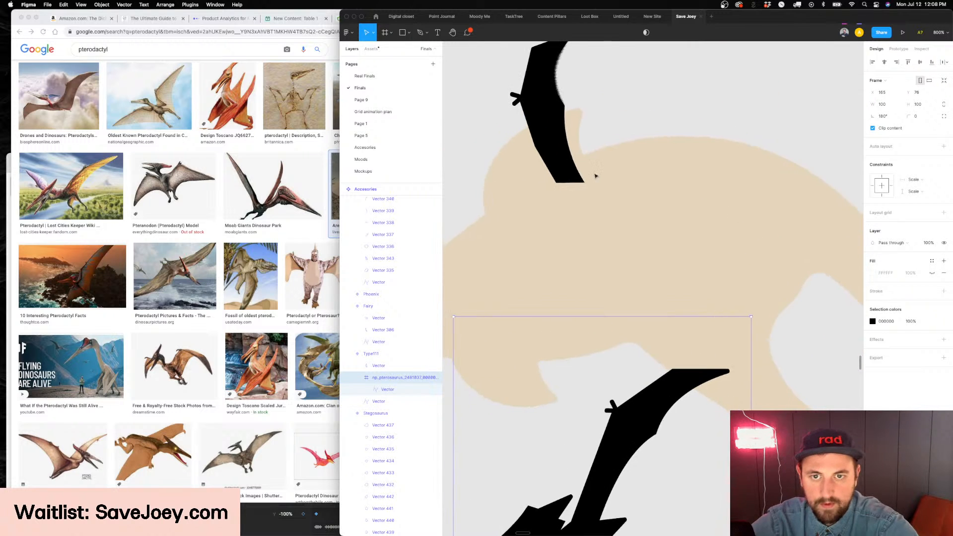
key(BackSpace)
Enlarge the black wing to about 83 × 165 over the kangaroo's shoulder
scroll(596, 177, down, 4)
scroll(596, 177, down, 3)
click(599, 168)
drag(608, 127, 593, 172)
scroll(606, 278, up, 2)
scroll(625, 337, up, 2)
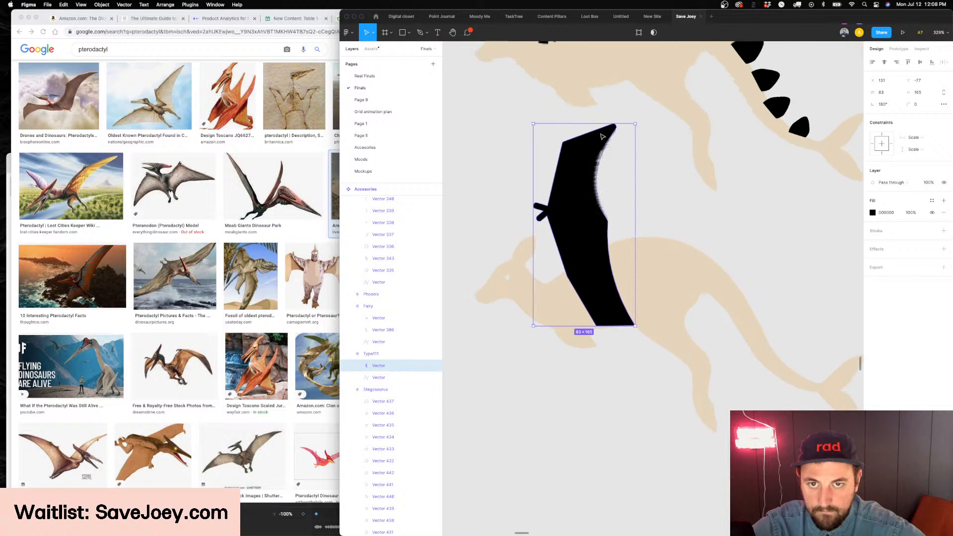
Shorten the wing to a height of about 140 by moving its lower corner points upward
key(Return)
drag(655, 345, 568, 252)
key(Escape)
key(Escape)
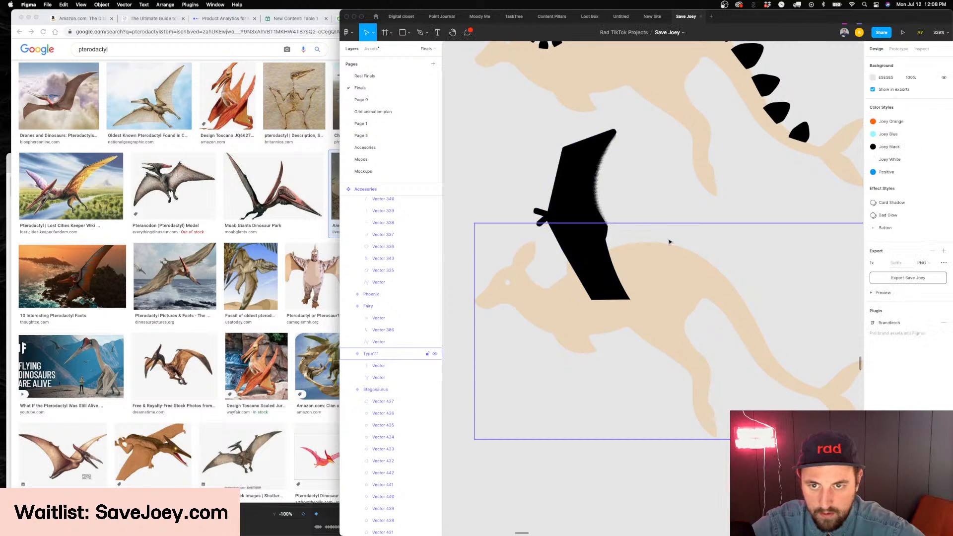
Scale the wing down to about 43 × 77 over the kangaroo's shoulder
click(581, 198)
key(shift+v)
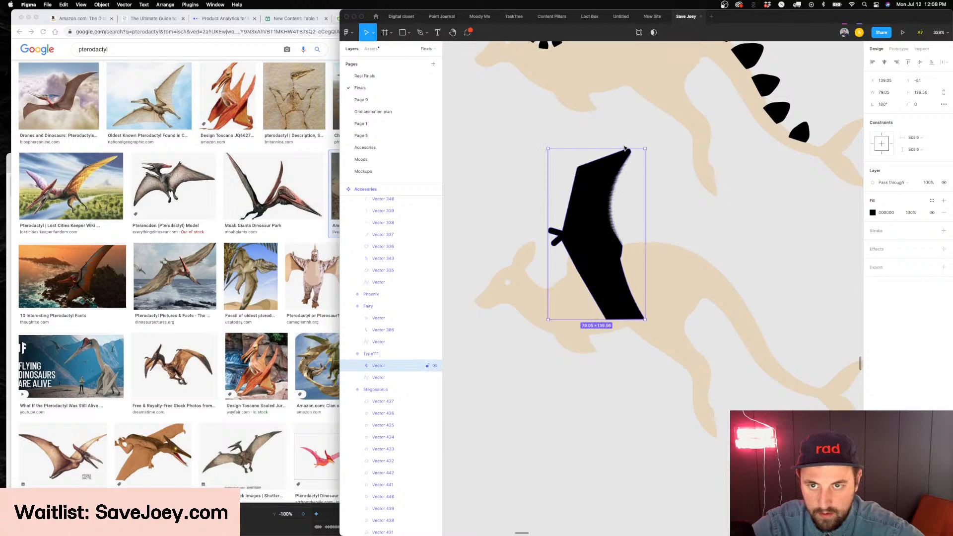
drag(645, 149, 599, 229)
scroll(598, 230, left, 1)
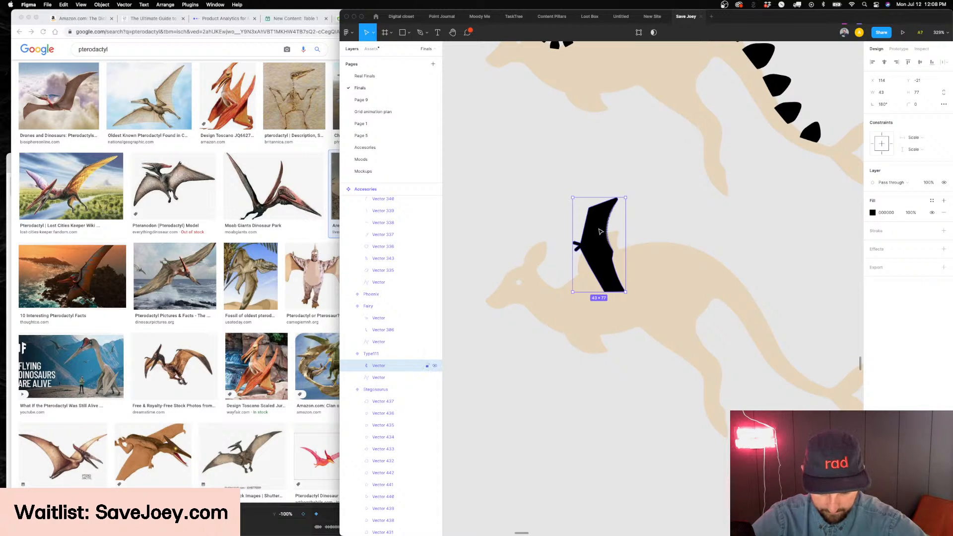
Shift the wing's upper and claw points toward the tail, trying and undoing a larger shift
double_click(604, 232)
drag(637, 167, 547, 287)
drag(589, 265, 635, 265)
key(ctrl+z)
key(ctrl+shift+z)
key(ctrl+z)
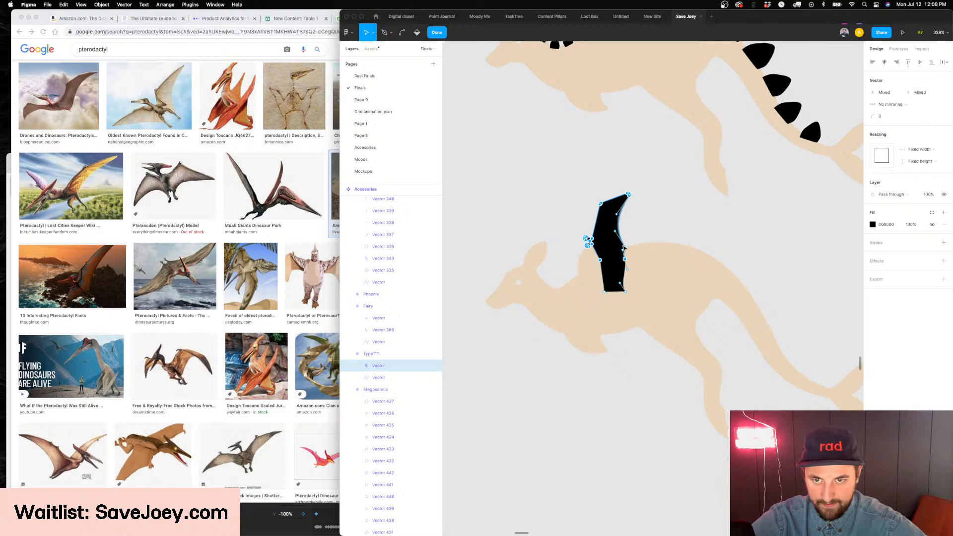
Finish editing the wing's points, rotate the wing to about 162°, and place it between the kangaroo's neck and shoulder
key(Escape)
drag(633, 191, 725, 115)
drag(641, 216, 619, 214)
drag(703, 115, 602, 238)
Shrink the rotated wing to about 14 × 32 and set it at the base of the kangaroo's neck
scroll(603, 238, down, 3)
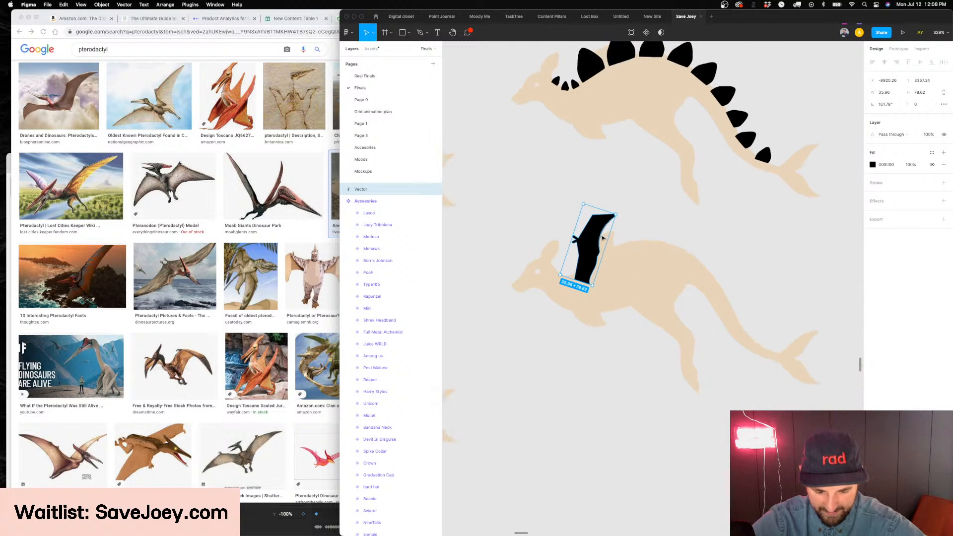
scroll(602, 238, up, 3)
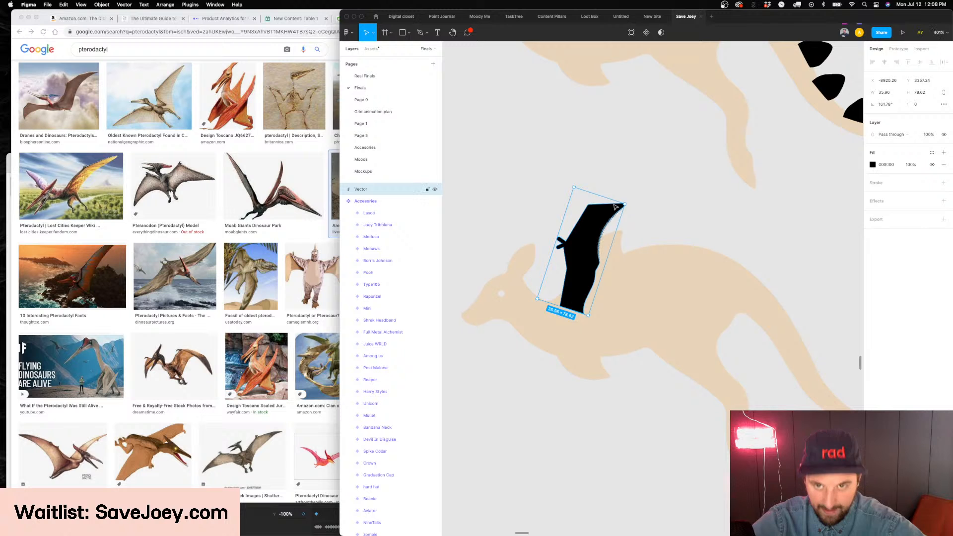
drag(625, 204, 565, 284)
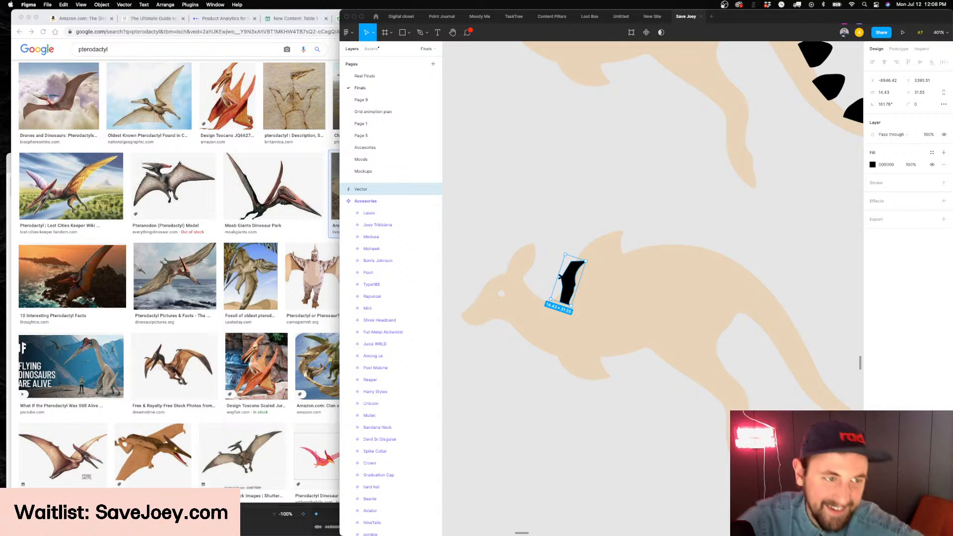
Place the black flying pterodactyl icon from Noun Project over the kangaroo's chest and delete the small wing shape
click(383, 526)
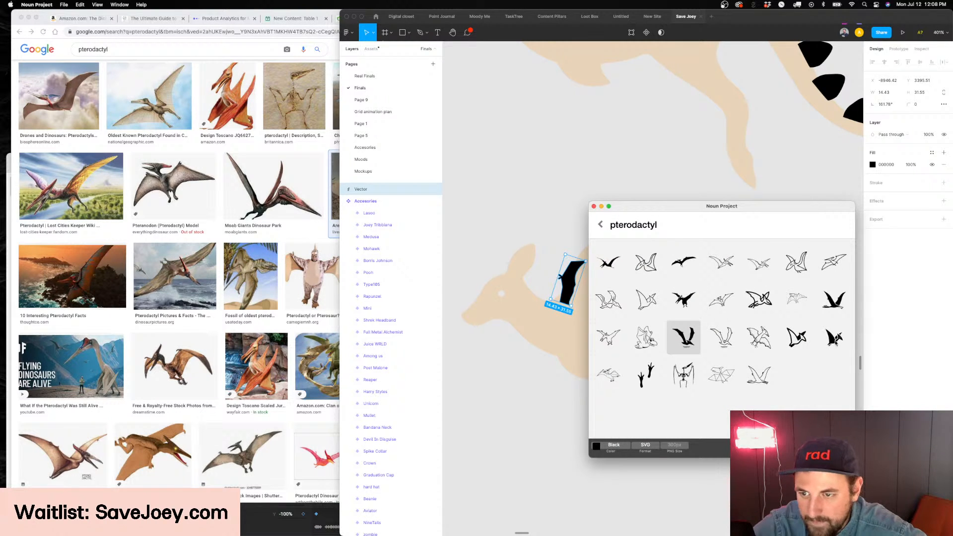
drag(835, 300, 567, 356)
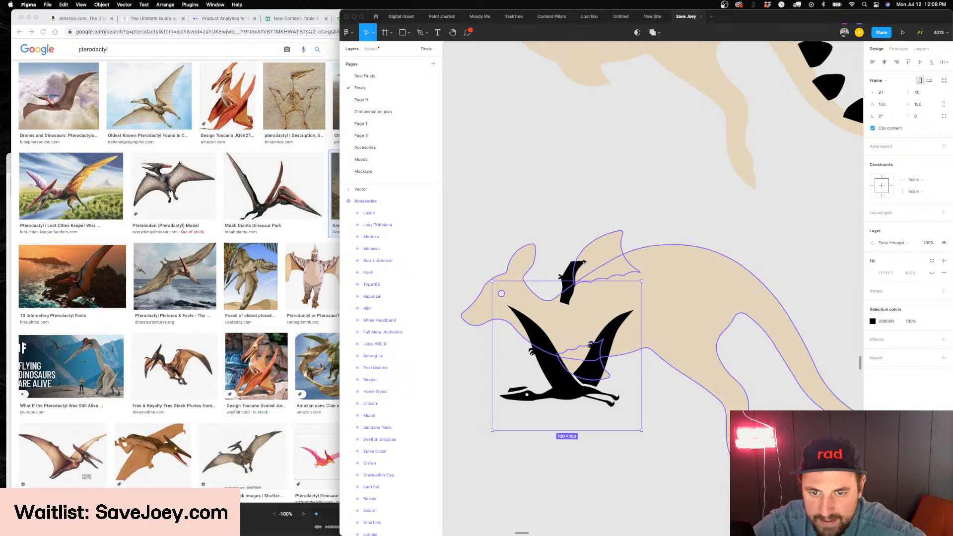
click(568, 274)
key(Delete)
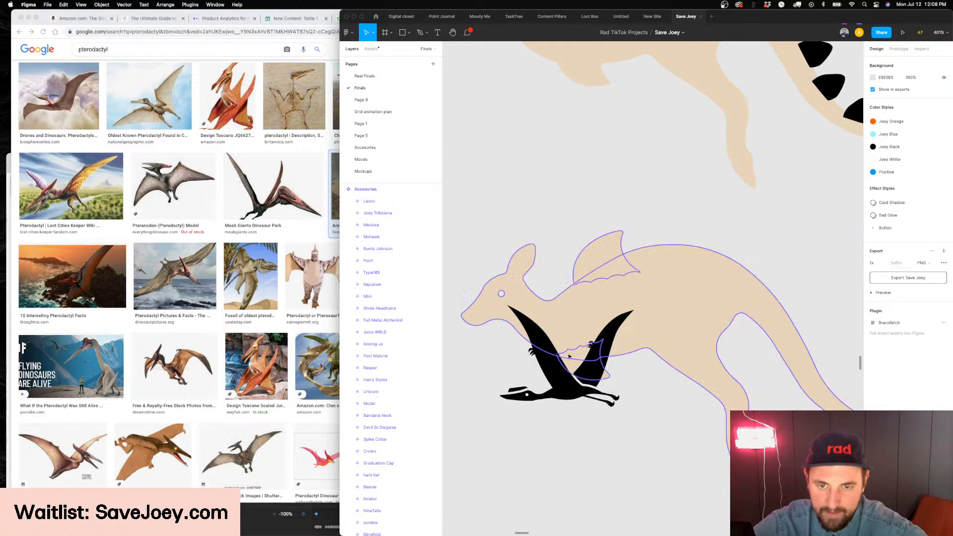
super+click(562, 365)
scroll(564, 365, left, 1)
scroll(564, 365, left, 1)
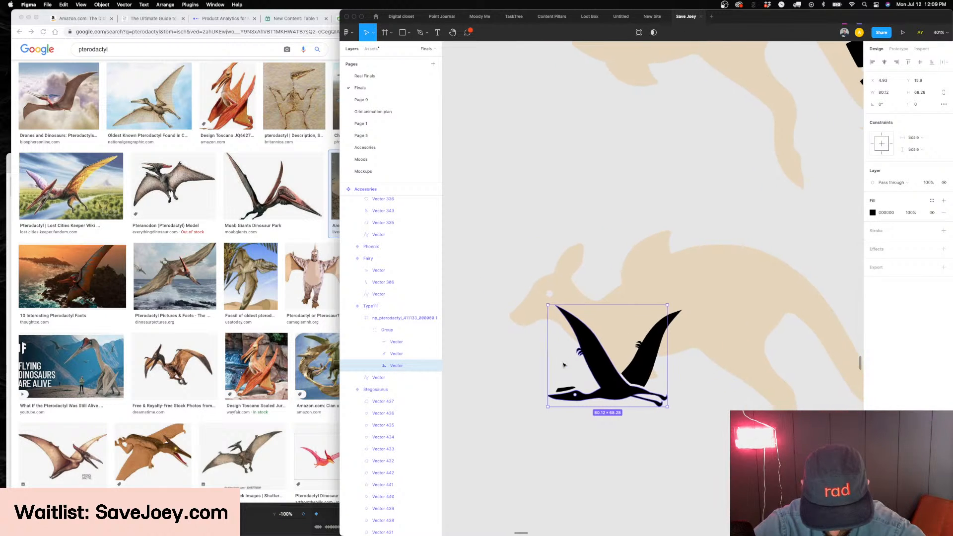
Start drawing a long beak outline with the Pen tool from the kangaroo's forehead to a tip beyond its snout
click(476, 322)
scroll(496, 318, up, 3)
key(p)
click(548, 275)
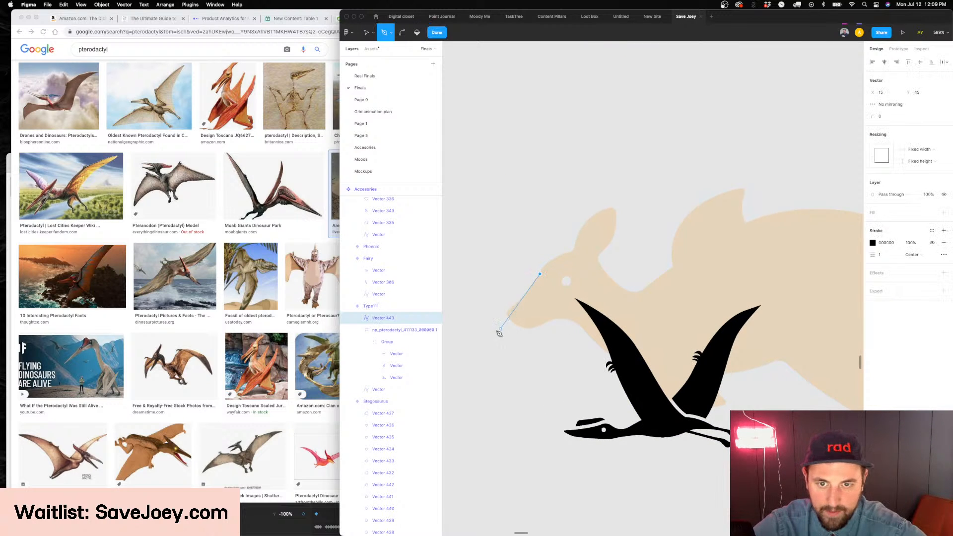
scroll(498, 319, left, 2)
click(521, 324)
drag(517, 332, 514, 338)
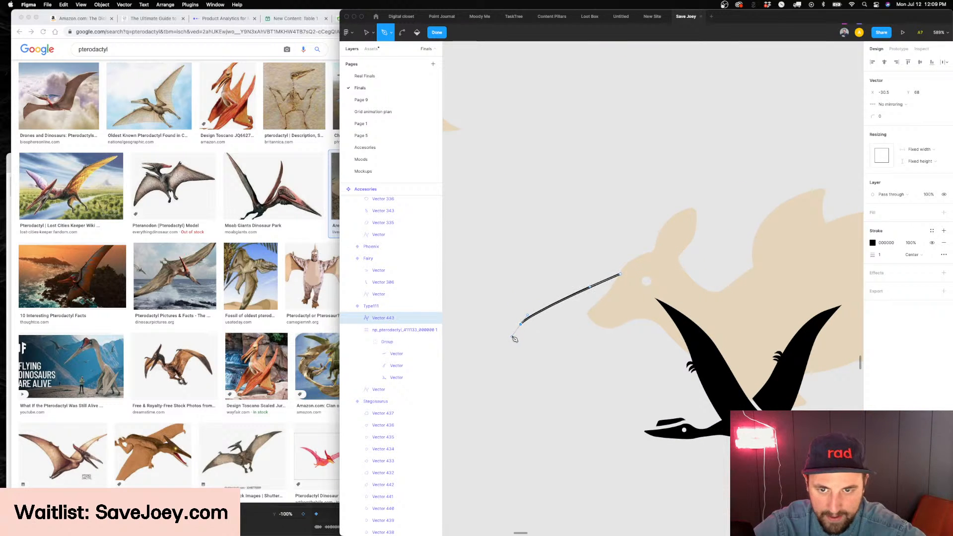
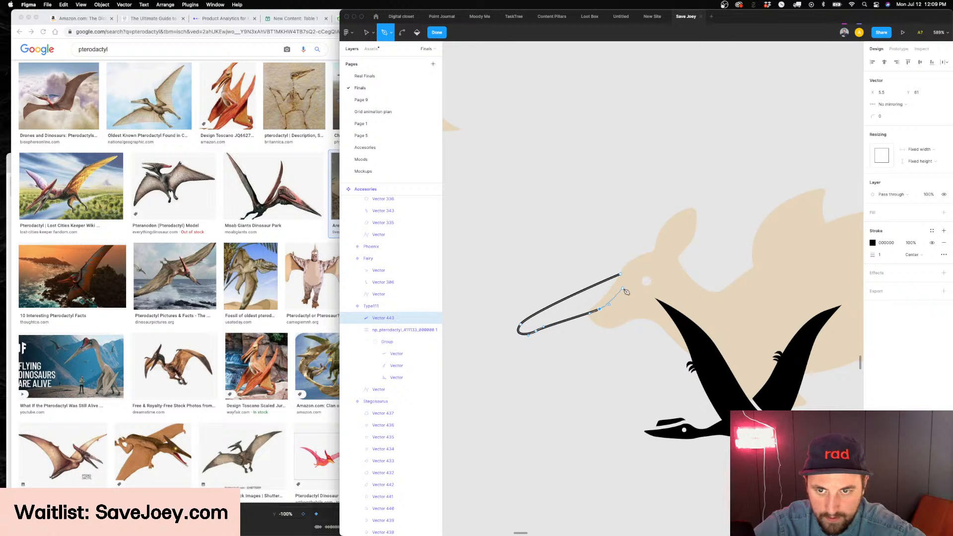
Close the upper beak outline at the kangaroo's head, turn its black stroke into a fill, and nudge it slightly down
click(623, 276)
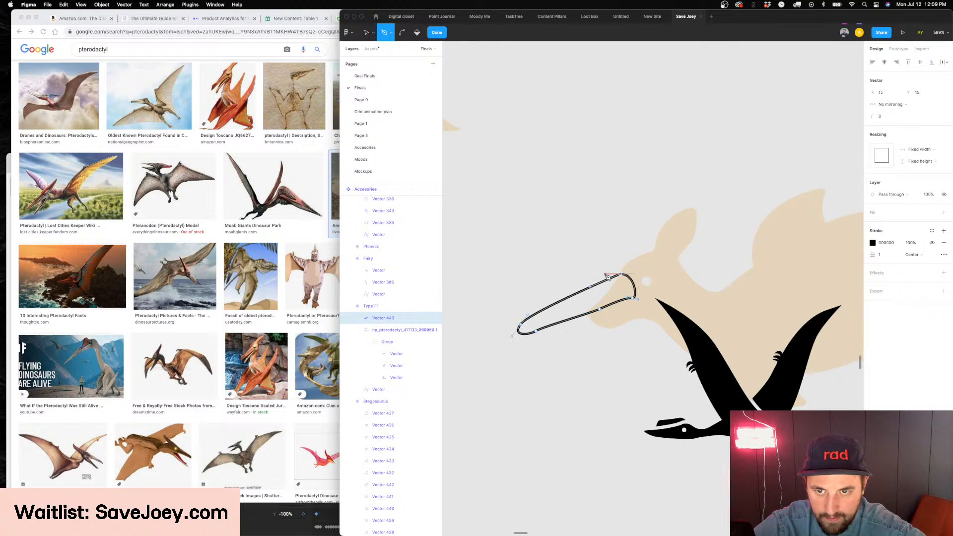
key(Escape)
key(shift+x)
drag(609, 296, 606, 300)
key(Escape)
Draw a thin closed lower beak beneath the upper one with the Pen tool and turn its stroke into a black fill
key(p)
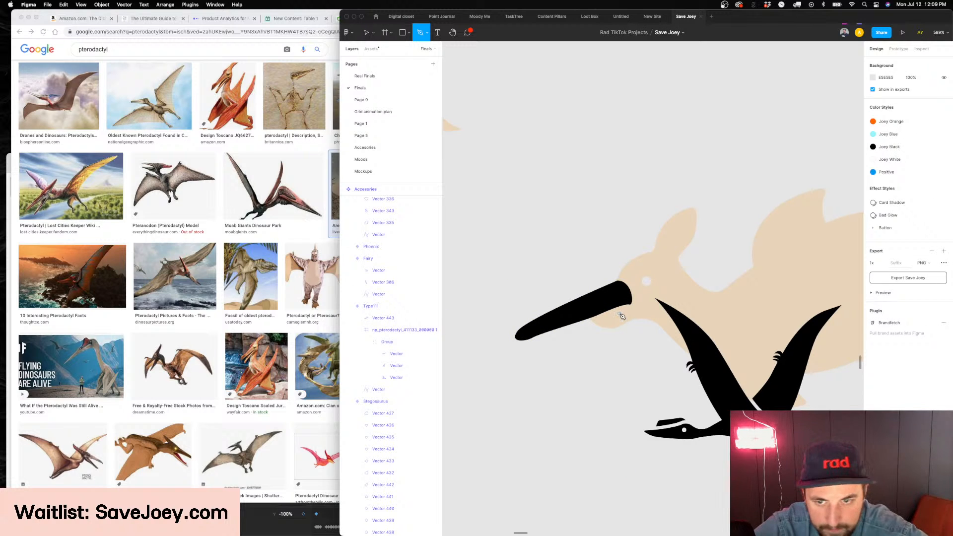
click(631, 311)
click(544, 339)
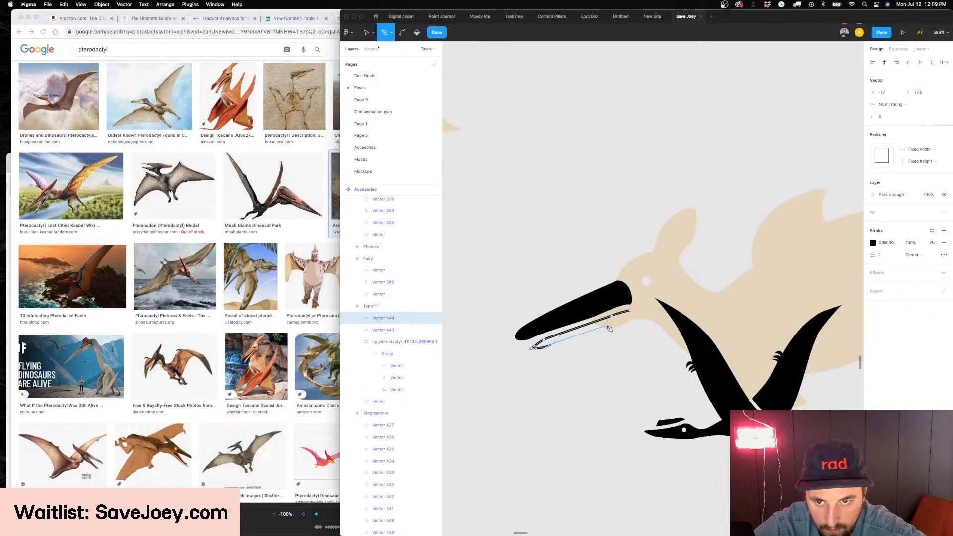
click(630, 311)
key(Return)
key(shift+x)
key(Escape)
scroll(578, 326, down, 5)
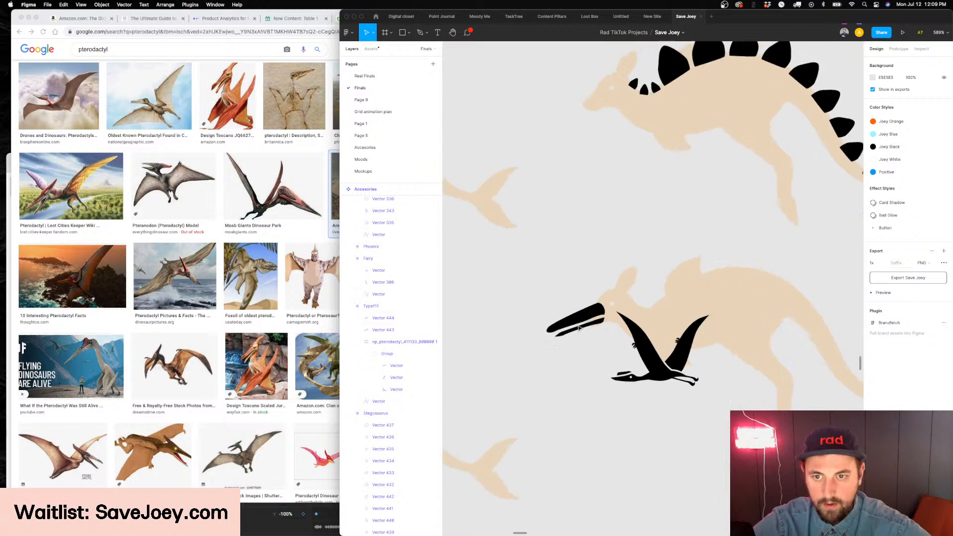
Edit the upper beak's points so that it tapers to a narrower tip just above the lower beak
scroll(579, 328, up, 3)
click(579, 328)
shift+click(591, 302)
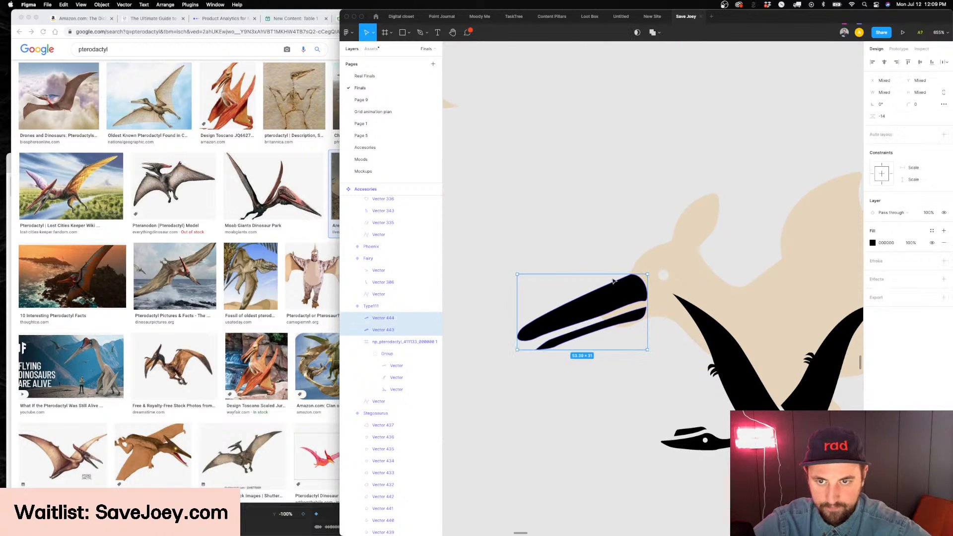
click(582, 293)
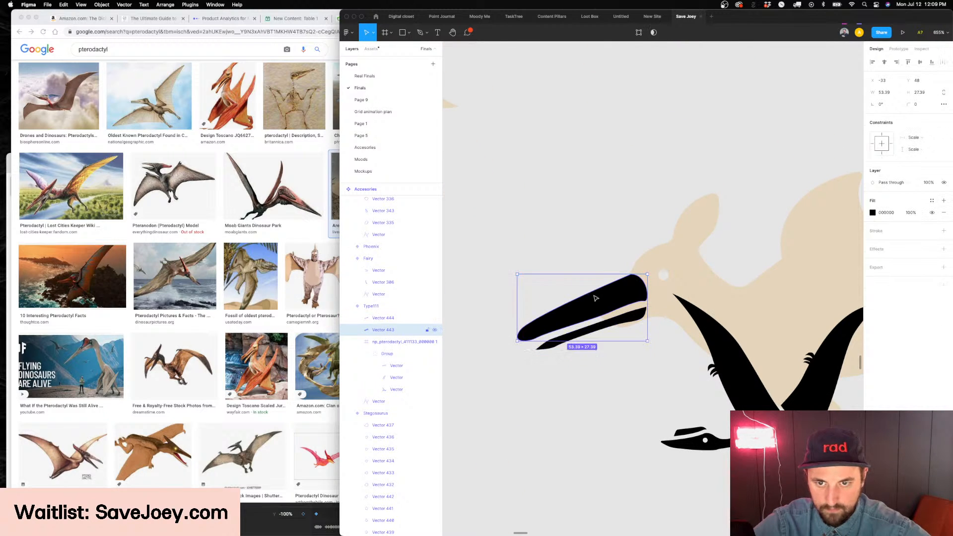
key(Return)
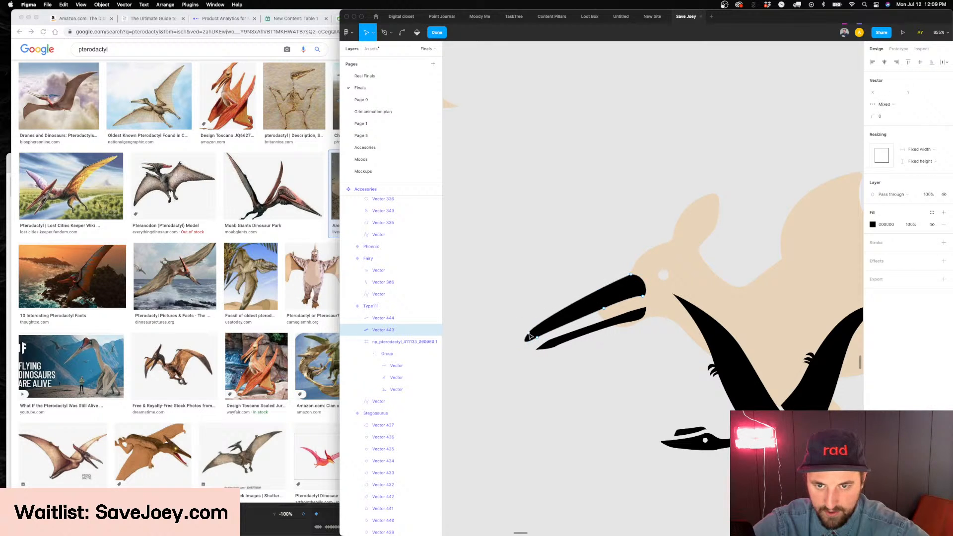
key(Escape)
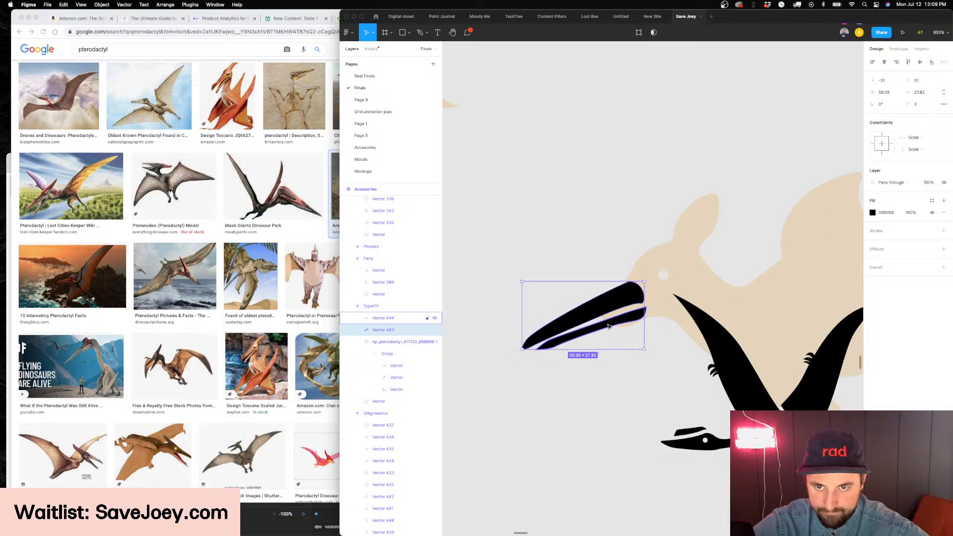
Rotate the lower beak by about 1.33° and nudge the beak parts into line at the kangaroo's mouth
click(613, 327)
mouse_move(646, 313)
mouse_down()
mouse_move(627, 321)
mouse_move(650, 314)
mouse_up()
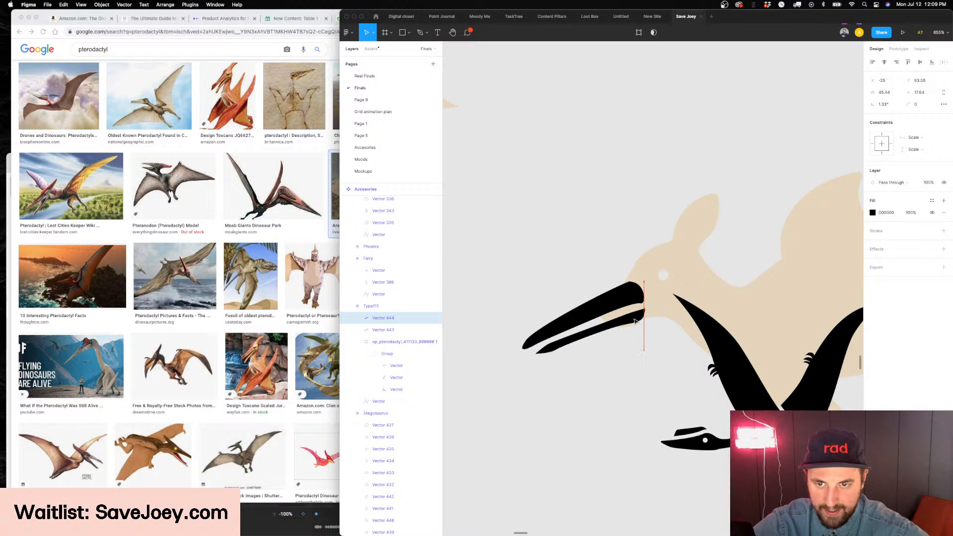
click(628, 306)
drag(628, 304, 625, 302)
Delete the points forming the legs and feet from the black pterodactyl silhouette
click(669, 318)
scroll(668, 308, right, 2)
scroll(669, 309, down, 4)
super+click(671, 362)
scroll(672, 364, right, 2)
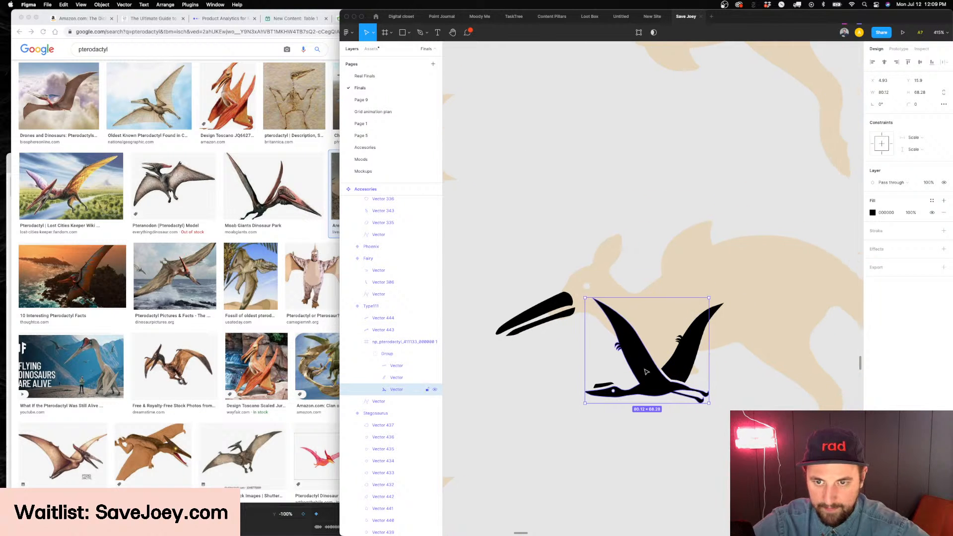
scroll(661, 367, up, 3)
scroll(660, 366, right, 2)
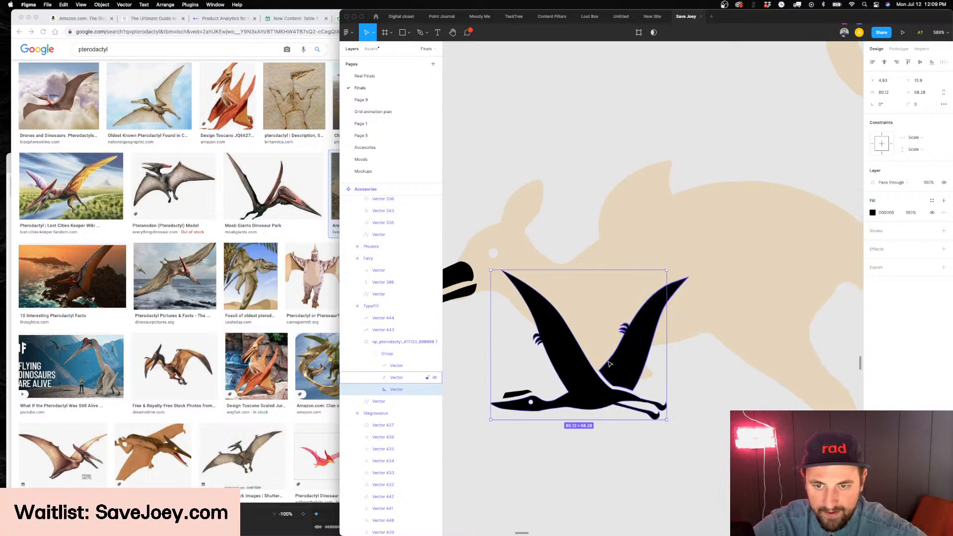
double_click(607, 391)
key(p)
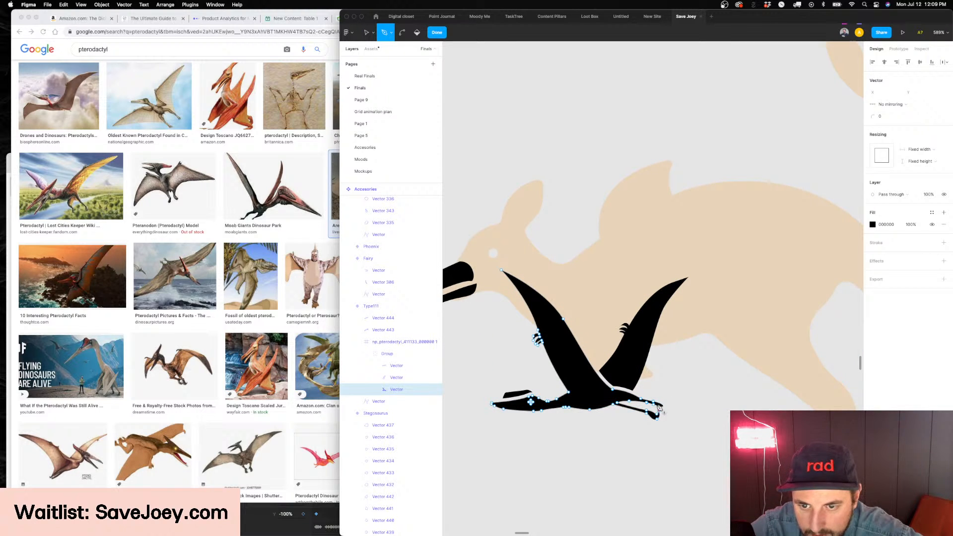
click(647, 402)
key(super+z)
click(641, 399)
key(super+z)
key(super+z)
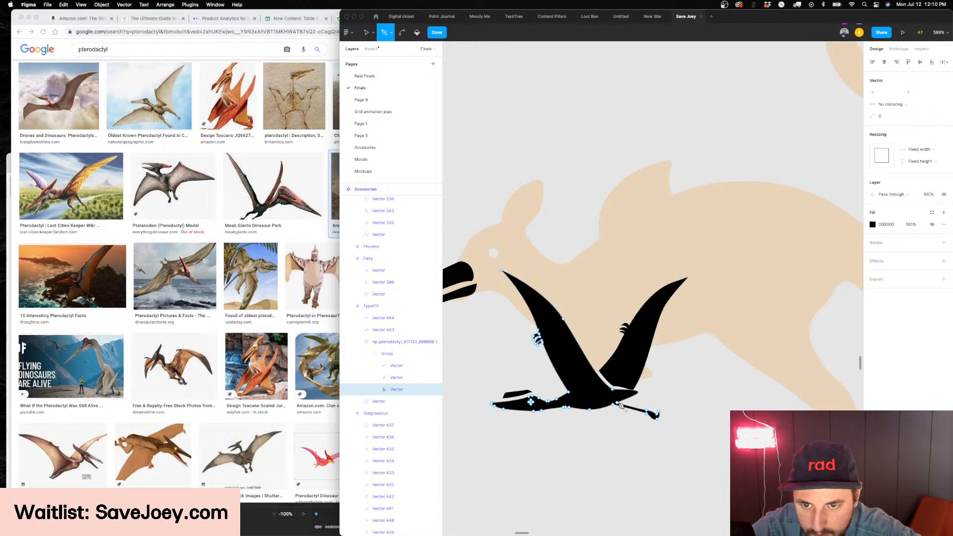
click(658, 416)
key(BackSpace)
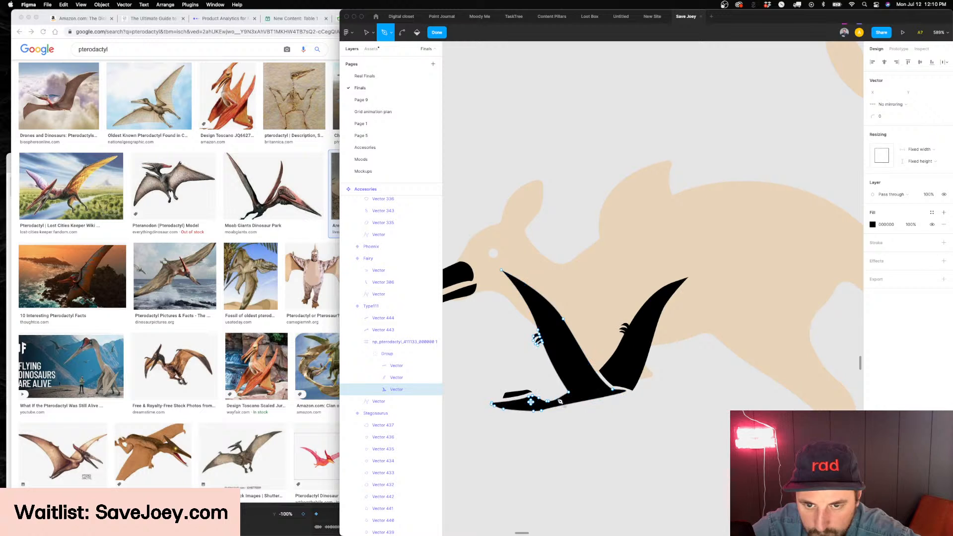
Remove the eye cut-out and head points from the pterodactyl silhouette, and delete the separate crest shape above it
click(531, 398)
scroll(530, 400, up, 5)
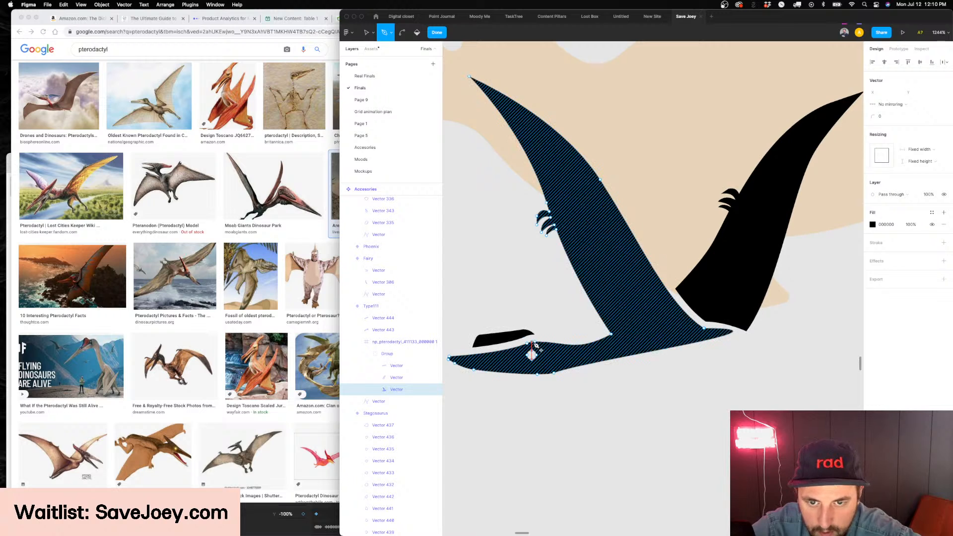
scroll(521, 355, left, 3)
mouse_move(513, 359)
mouse_down()
mouse_move(489, 371)
mouse_move(603, 377)
mouse_move(546, 395)
mouse_move(566, 399)
mouse_up()
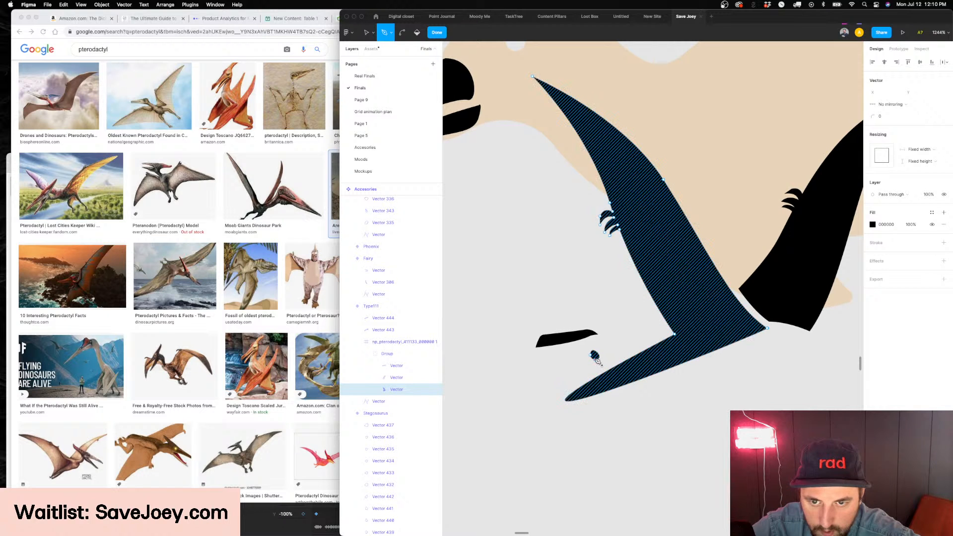
key(Escape)
click(564, 341)
key(Delete)
scroll(566, 341, right, 2)
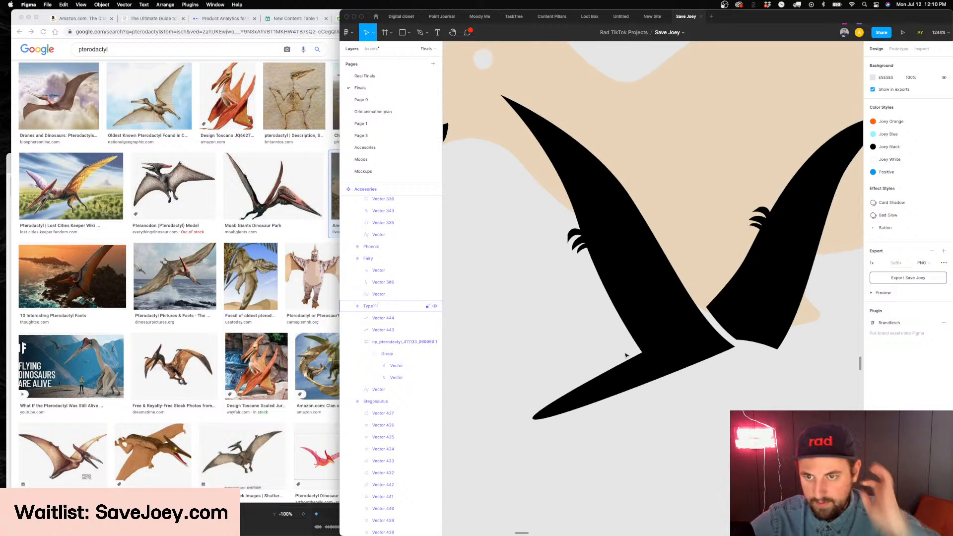
Reshape the rest of the silhouette's body so that the front wing ends in a short, nearly straight base
click(647, 374)
double_click(648, 376)
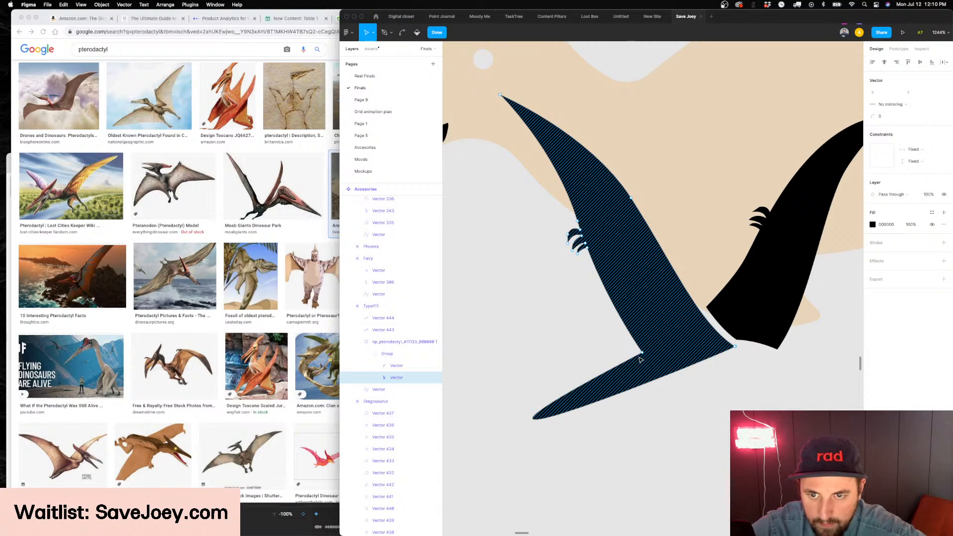
click(643, 353)
scroll(485, 444, left, 3)
drag(654, 418, 777, 347)
scroll(637, 350, right, 4)
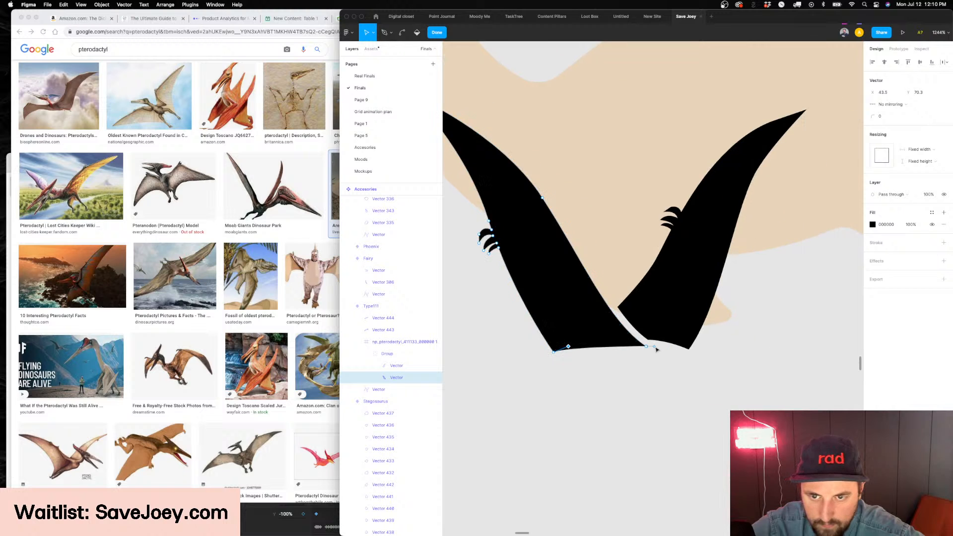
key(Escape)
Ungroup the imported pterodactyl frame and place its two wings side by side above the kangaroo's back
scroll(644, 353, down, 5)
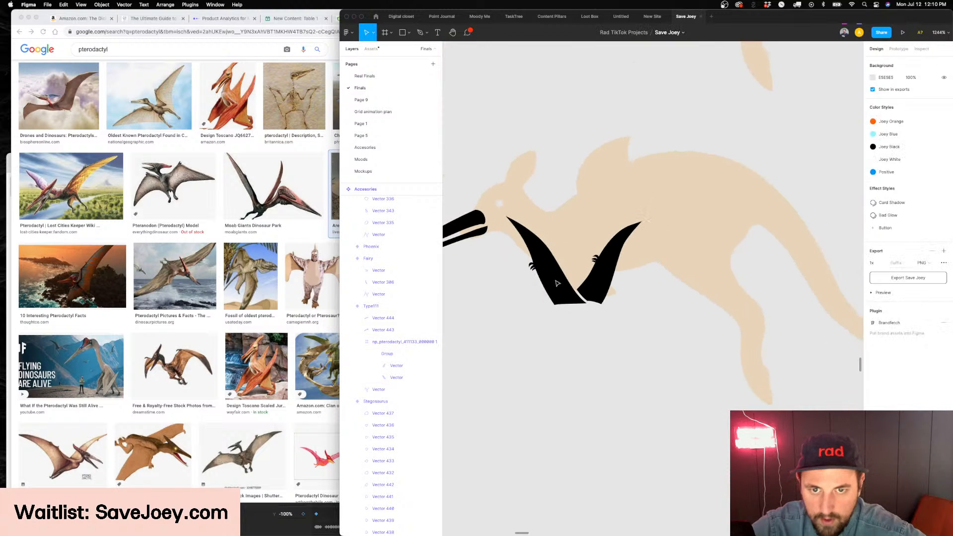
drag(602, 353, 599, 264)
click(411, 342)
key(super+shift+g)
drag(649, 340, 652, 332)
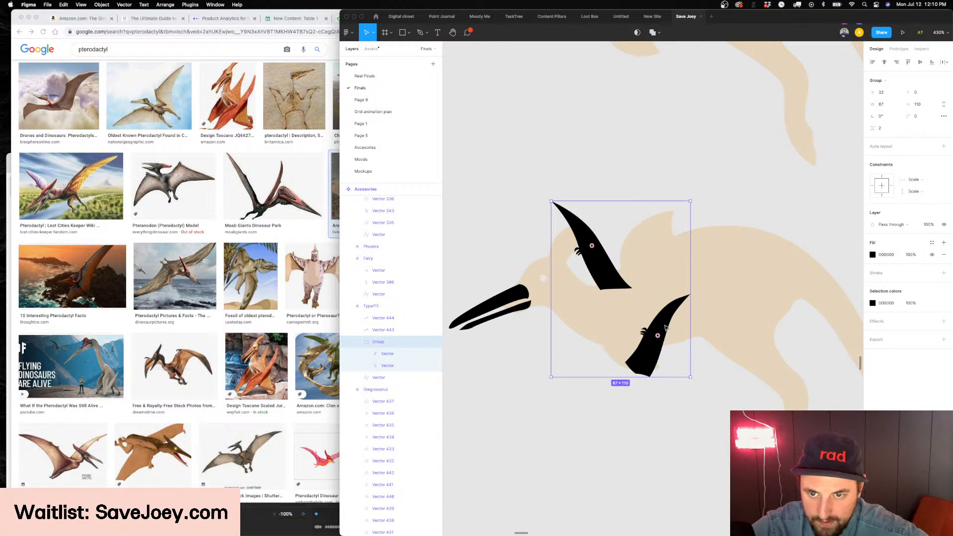
click(665, 328)
drag(665, 328, 658, 229)
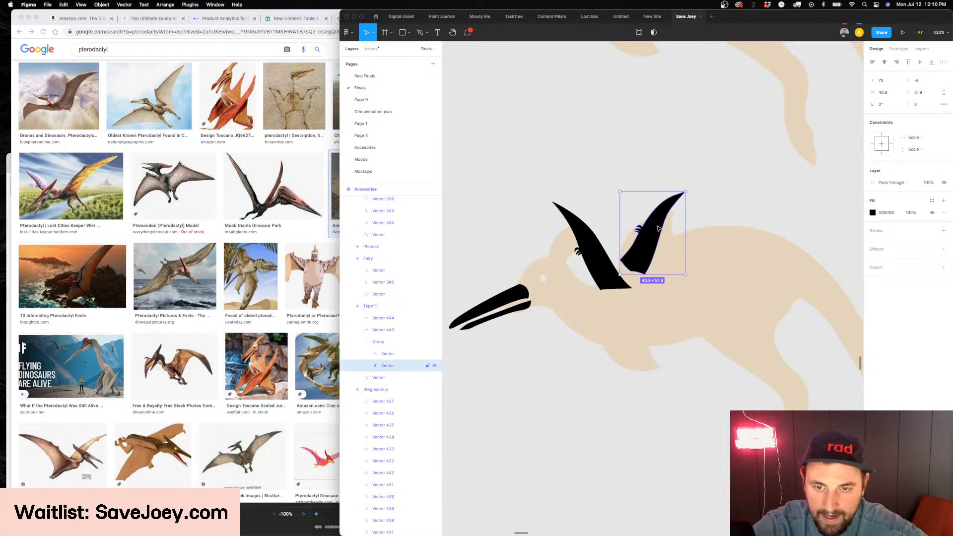
Set the kangaroo body's opacity to 100% and ungroup the two wings
click(726, 299)
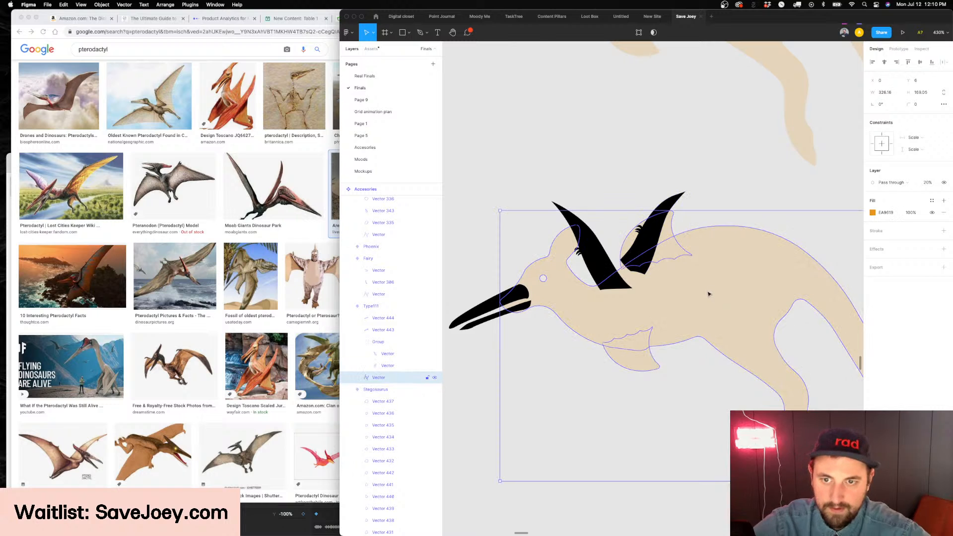
key(0)
click(639, 263)
key(super+shift+g)
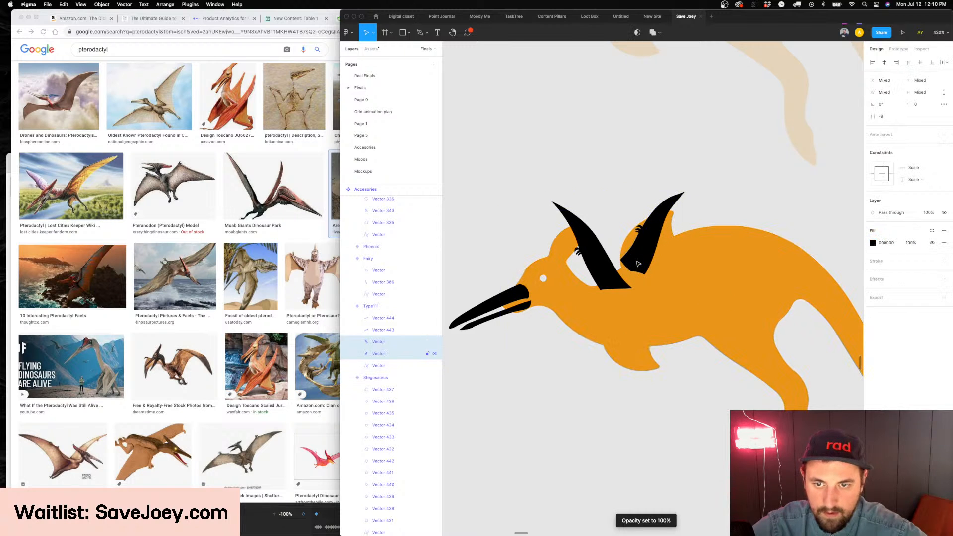
Send the rear wing behind the kangaroo's body, rotate it more upright, and shift the front wing slightly
scroll(639, 268, up, 1)
click(638, 270)
key(super+bracketleft)
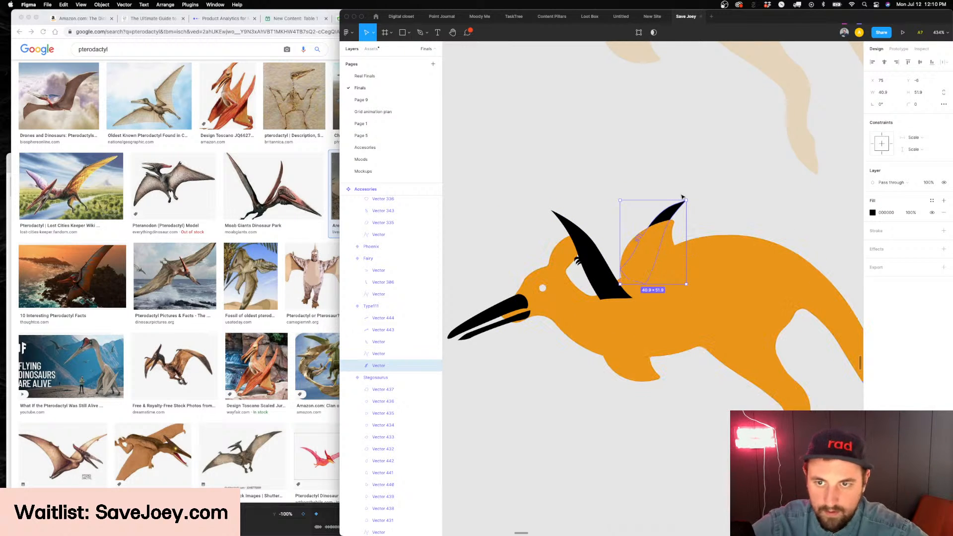
drag(689, 198, 617, 209)
mouse_move(592, 272)
mouse_down()
mouse_move(593, 289)
mouse_move(599, 278)
mouse_up()
scroll(609, 277, up, 2)
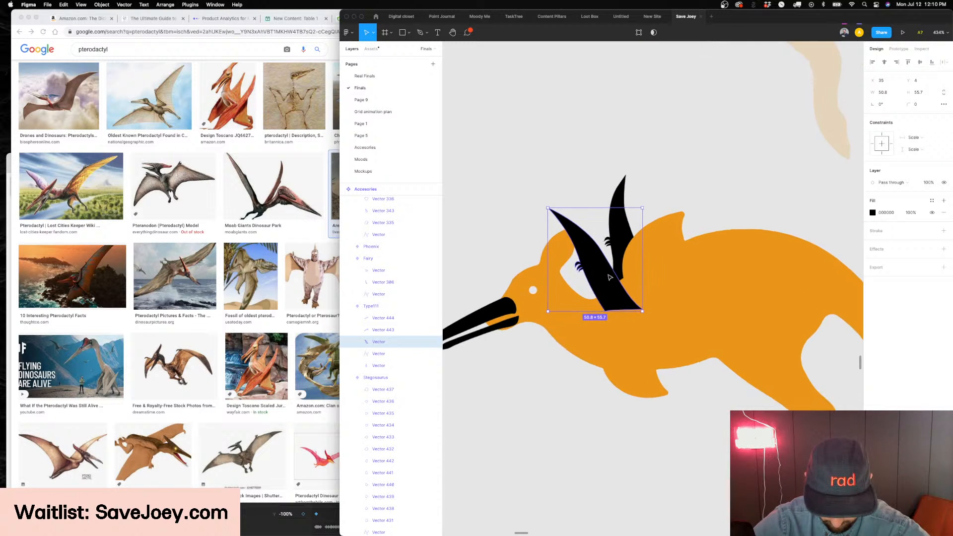
scroll(610, 277, left, 3)
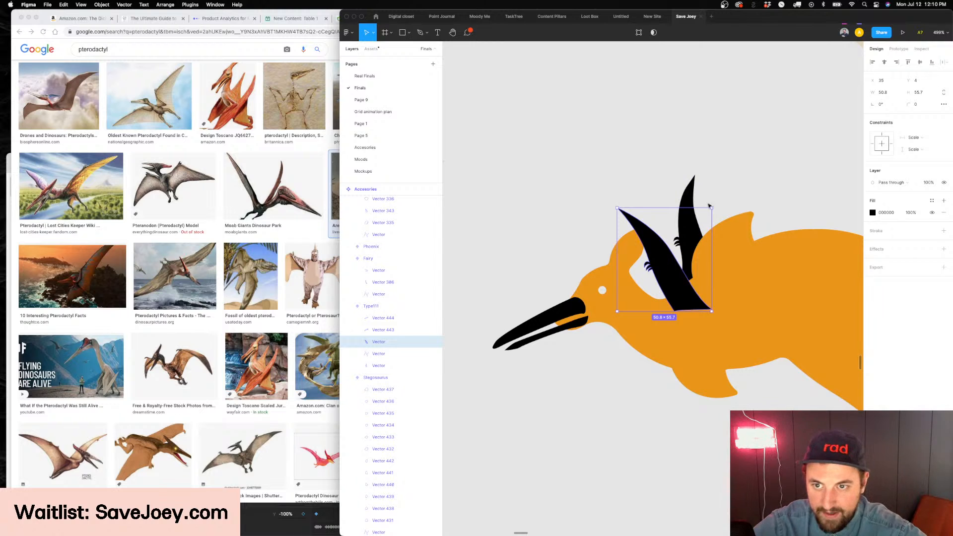
drag(711, 206, 706, 203)
key(super+z)
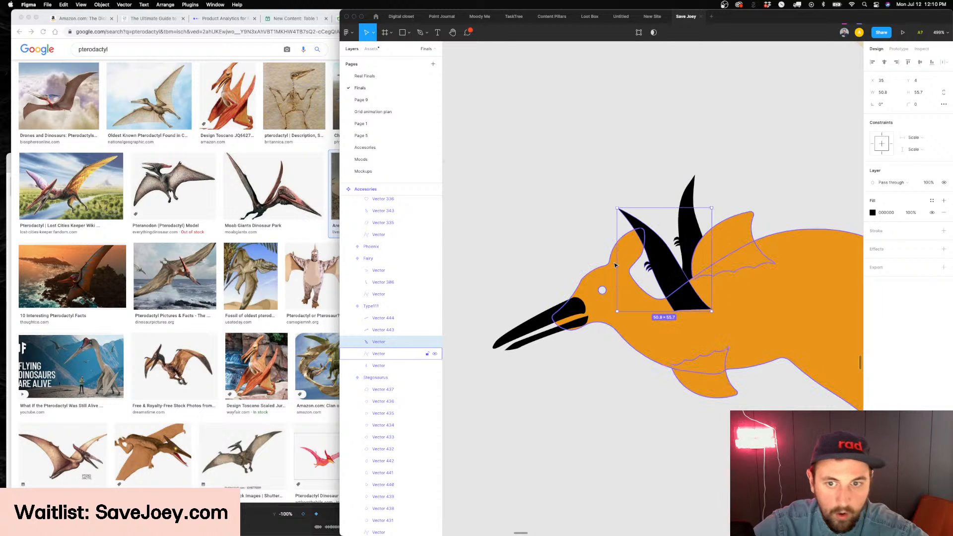
Switch to Chrome and examine the Pteranodon model image as a wing reference, and return to Figma
click(222, 178)
click(174, 185)
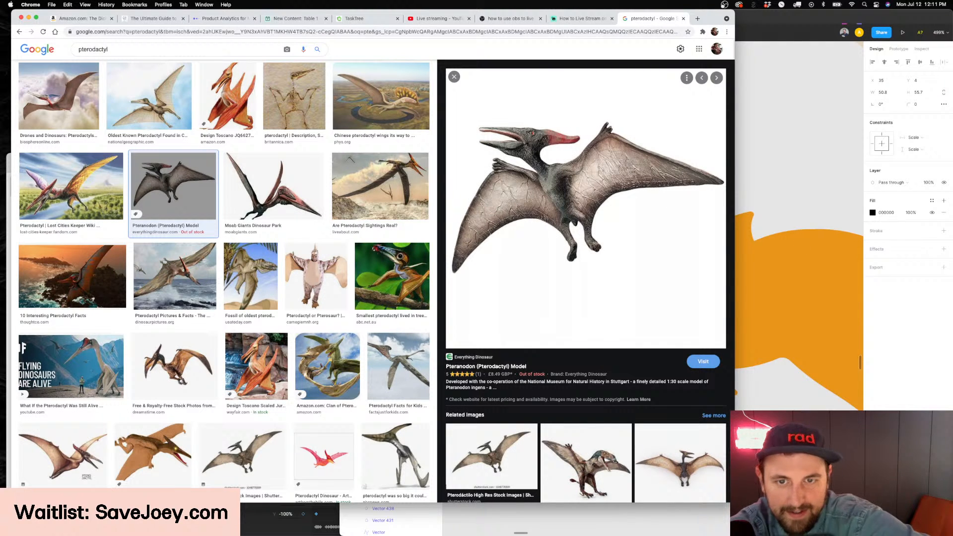
click(767, 268)
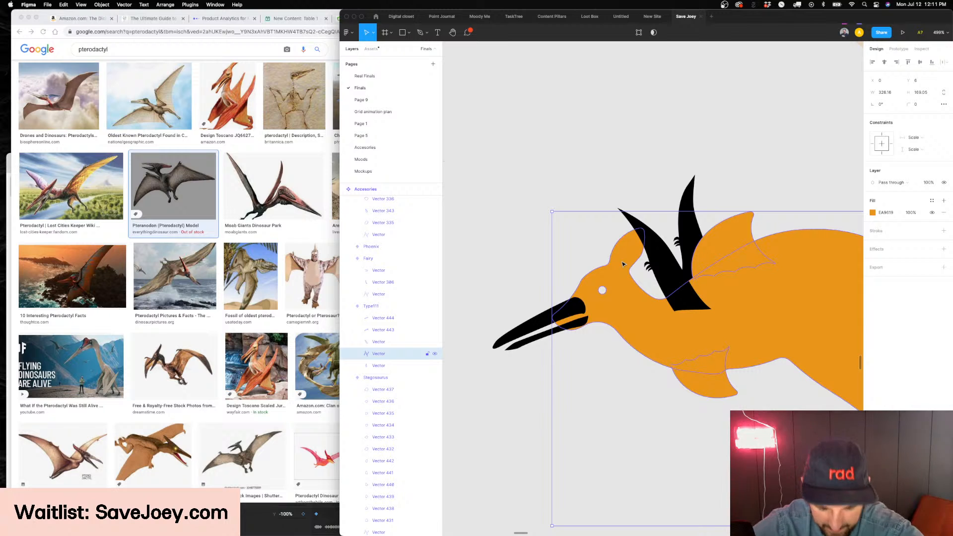
Move the front wing back onto the kangaroo's shoulder and enlarge the rear wing to about 67 by 85
click(674, 277)
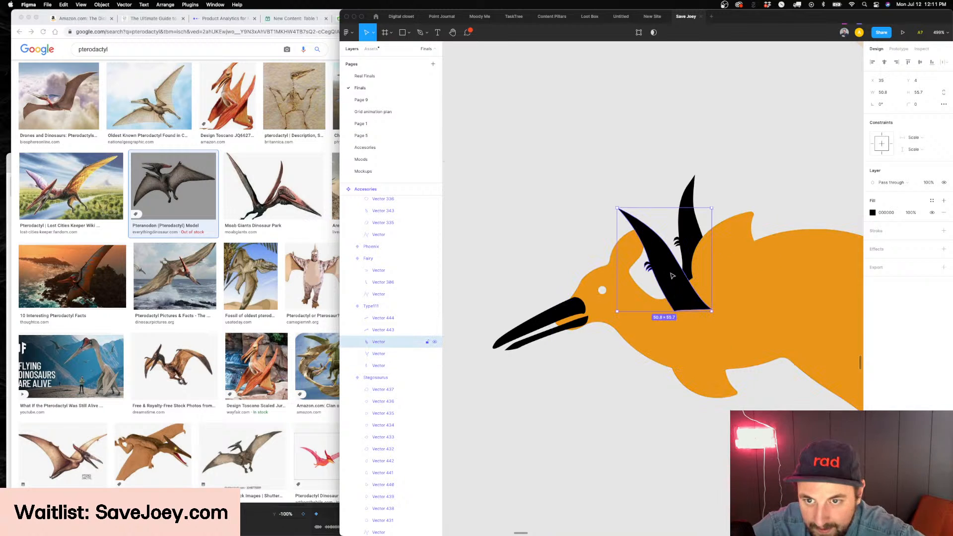
scroll(672, 282, right, 2)
drag(672, 284, 690, 260)
scroll(690, 259, right, 3)
drag(612, 198, 672, 78)
click(608, 192)
drag(680, 162, 673, 175)
key(super+z)
key(super+z)
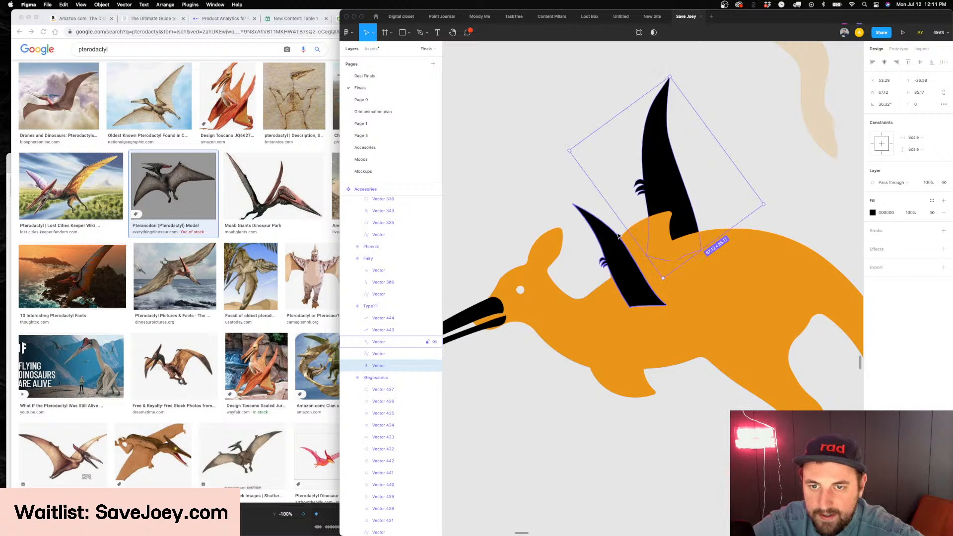
Enlarge the front wing to about 81 by 89 and position its base on the kangaroo's upper back
shift+click(601, 224)
drag(626, 155, 623, 111)
drag(613, 286, 622, 250)
click(599, 261)
scroll(623, 251, up, 1)
scroll(623, 251, down, 5)
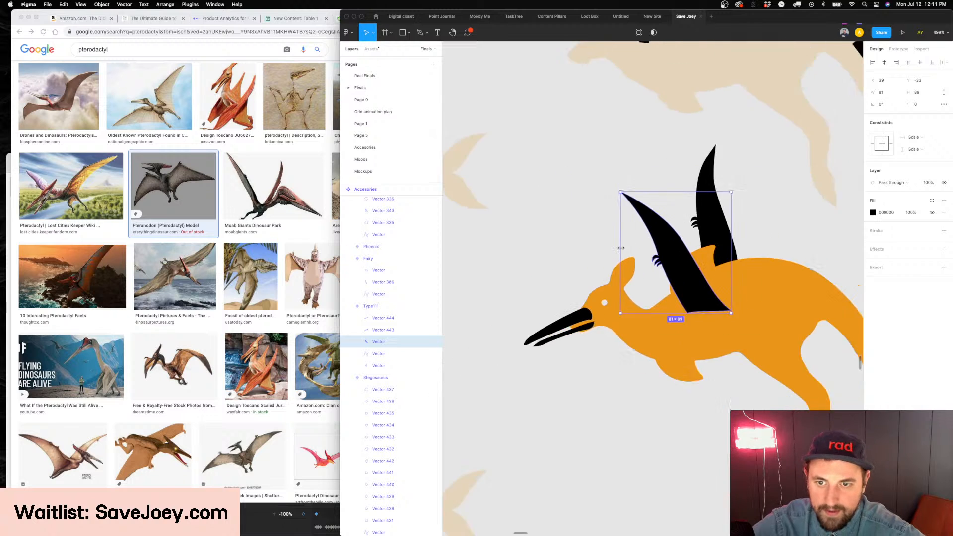
Move the rear wing forward so that it sits partly behind the front wing, and rotate the front wing by about 8°
click(685, 240)
drag(685, 240, 673, 250)
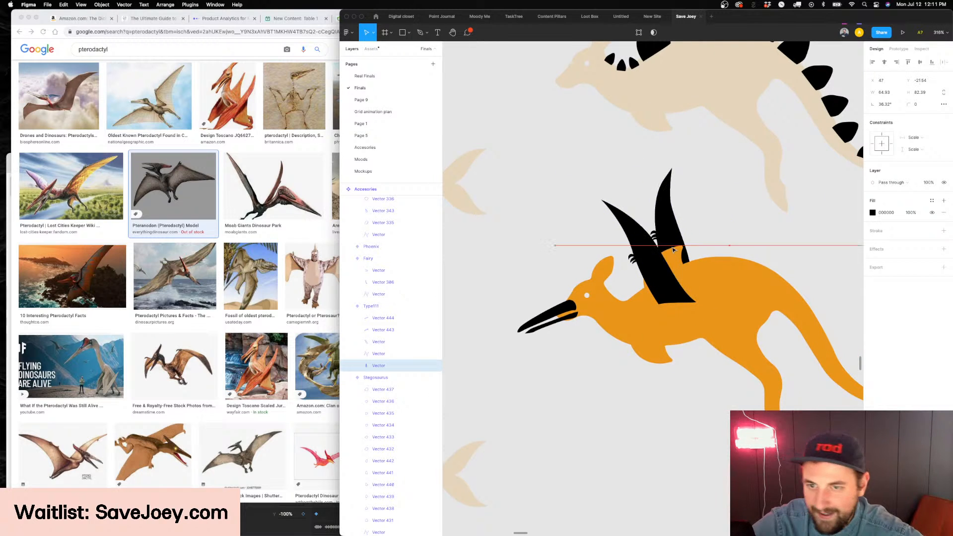
scroll(665, 256, right, 3)
click(639, 295)
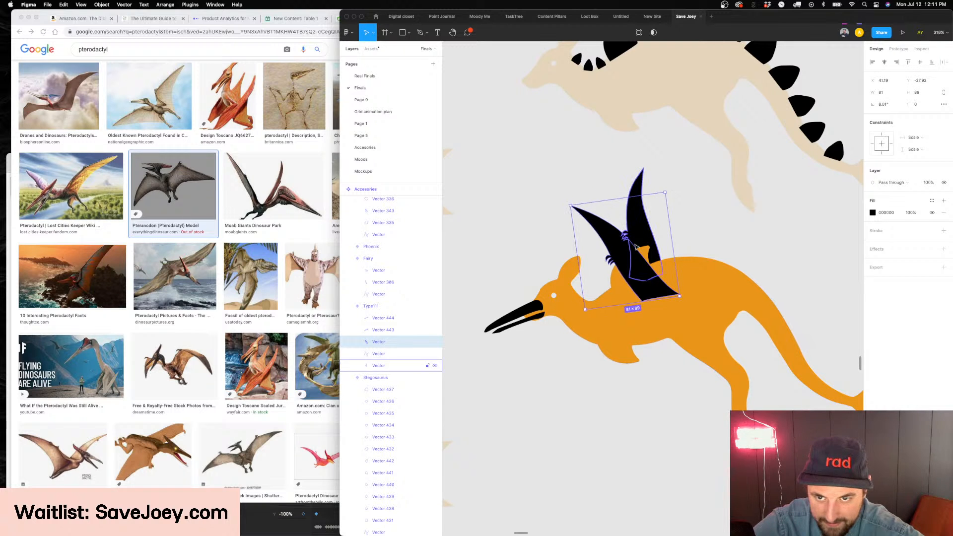
Shift the front wing slightly forward on the kangaroo's back, and try it flipped horizontally before restoring its orientation
key(shift+h)
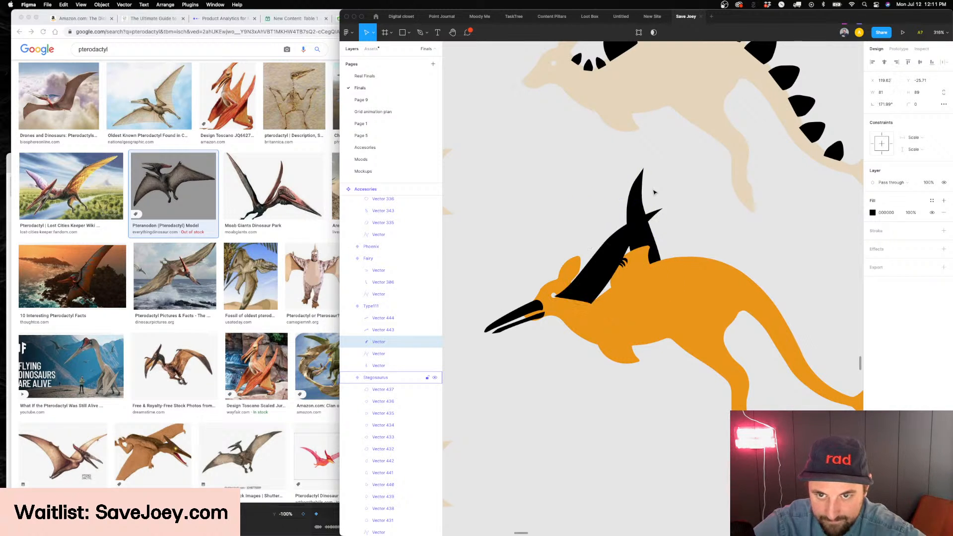
key(Escape)
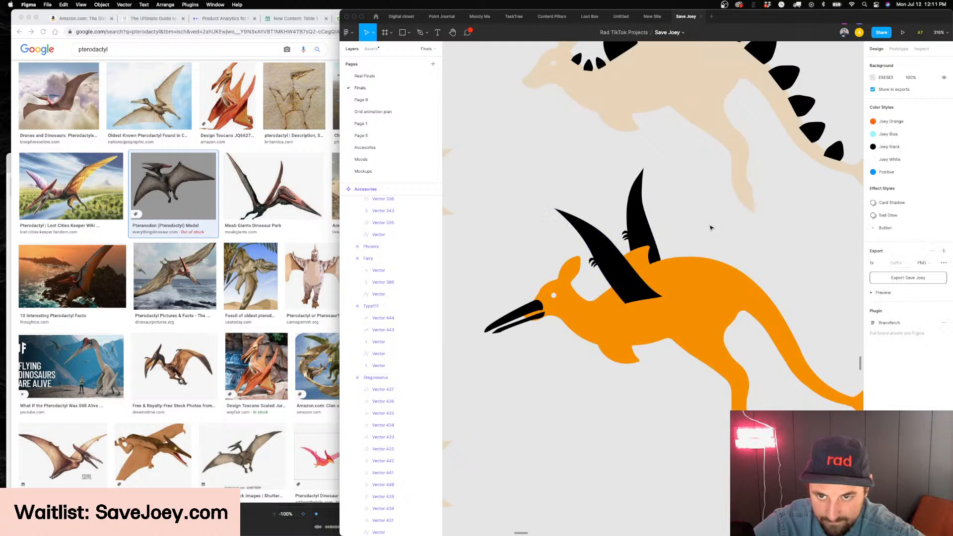
Try moving the rear wing farther forward and rotating the front wing to about 20.5°, and undo these changes
drag(641, 232, 629, 242)
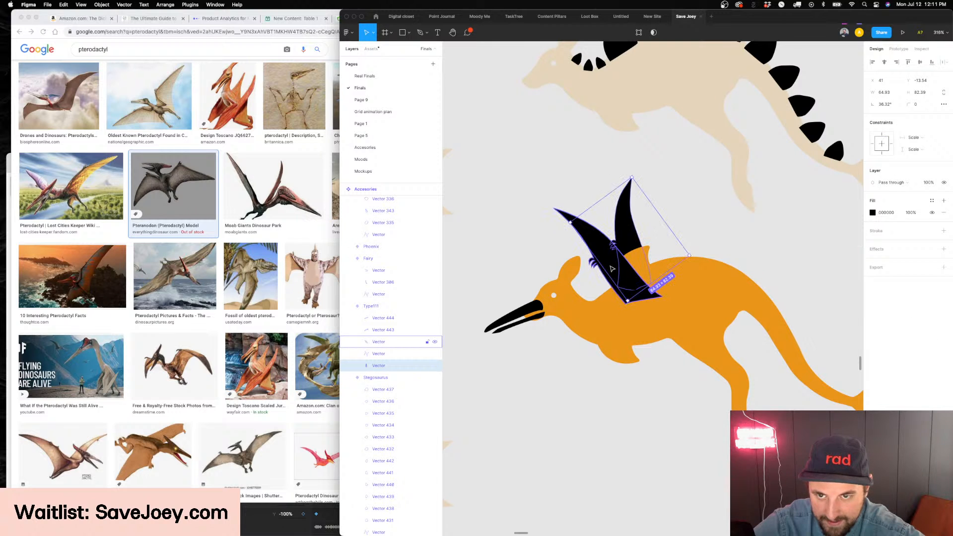
click(627, 272)
drag(662, 300, 634, 282)
scroll(633, 282, left, 1)
scroll(633, 282, right, 1)
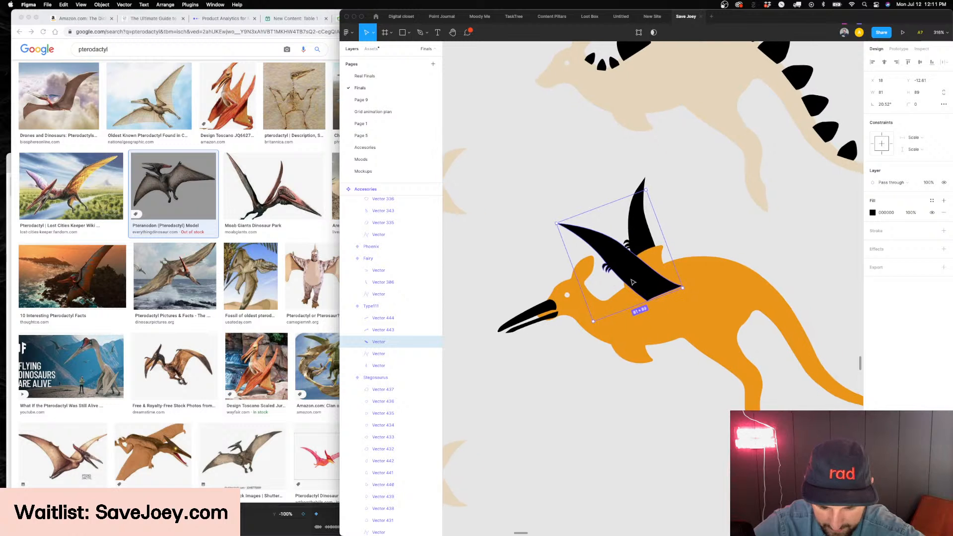
key(super+z)
key(super+z)
key(super+z)
key(super+z)
key(super+z)
key(super+z)
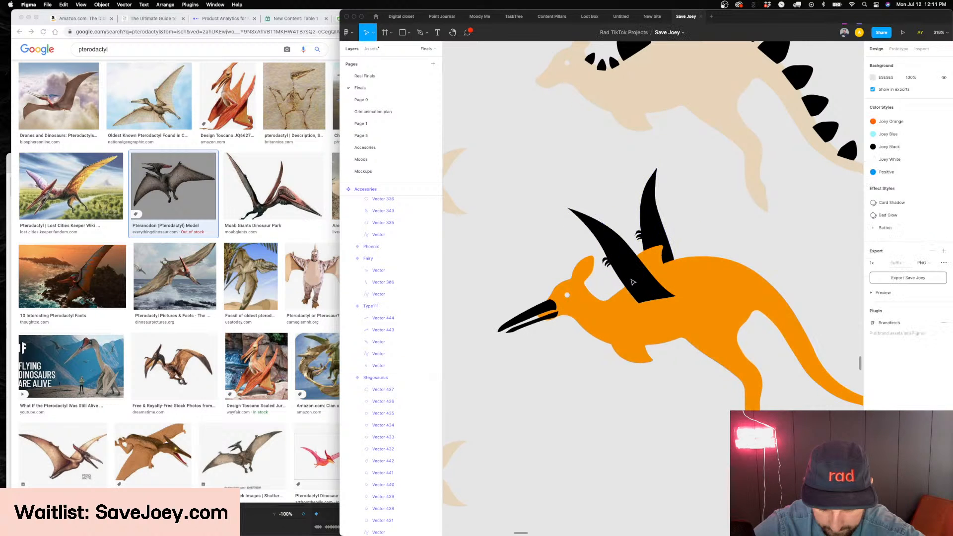
Try flipping the front wing horizontally again and undo the flip
key(shift+h)
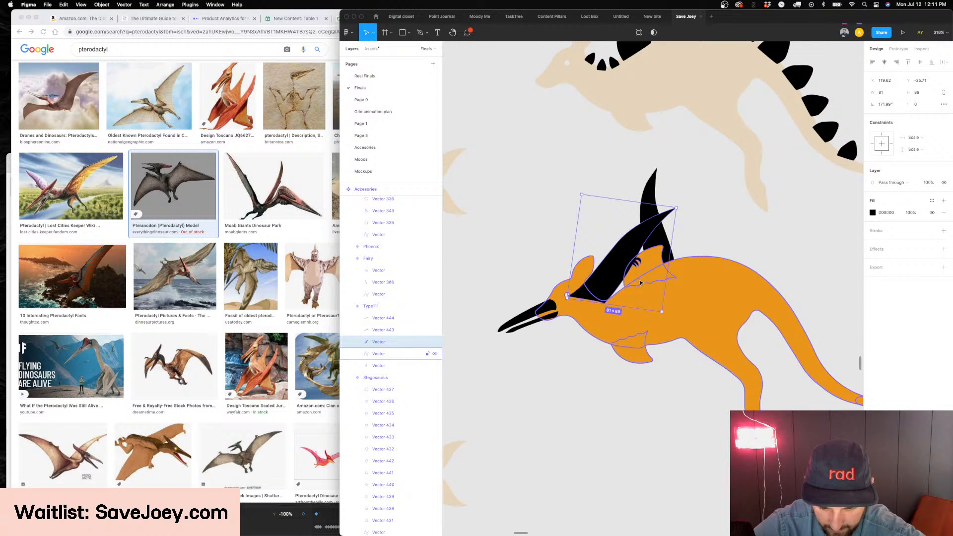
key(super+z)
key(Escape)
Draw a thin black strap with the Pen tool from the front wing's rear base corner down to the kangaroo's belly
scroll(640, 282, right, 2)
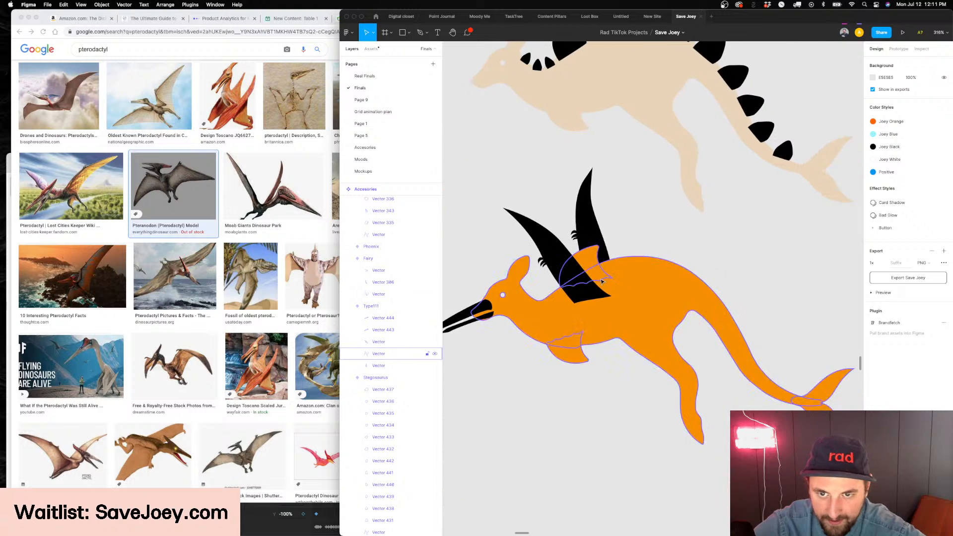
scroll(603, 281, up, 4)
key(p)
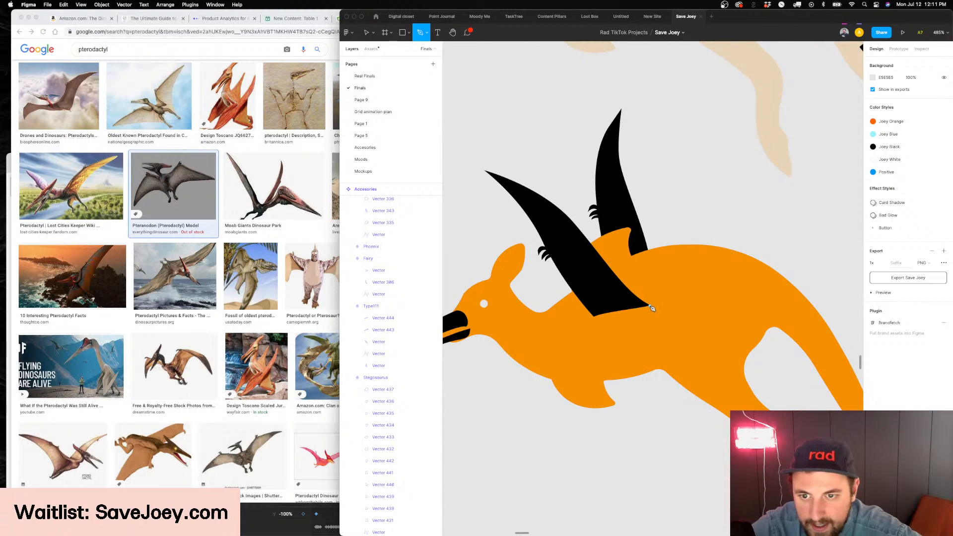
click(651, 306)
key(super+z)
click(662, 370)
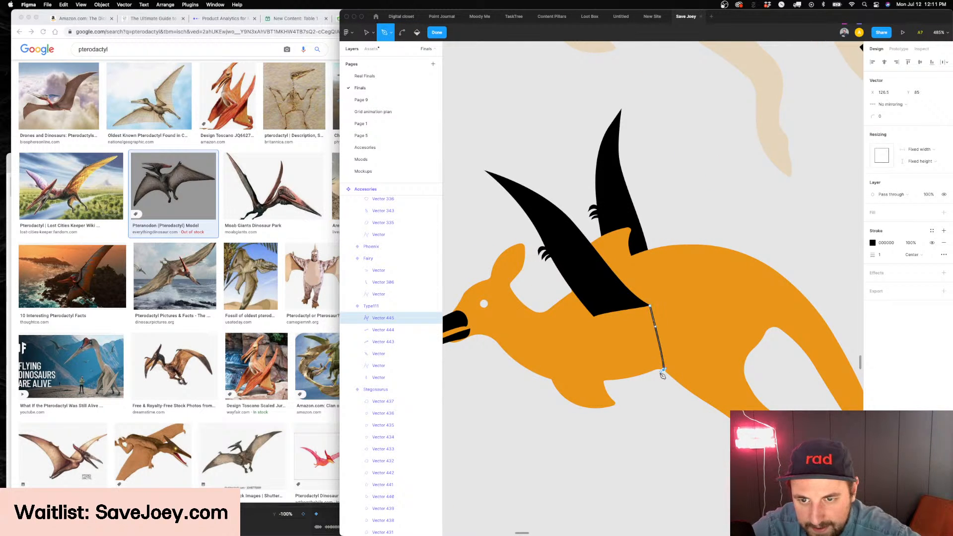
key(Escape)
key(Escape)
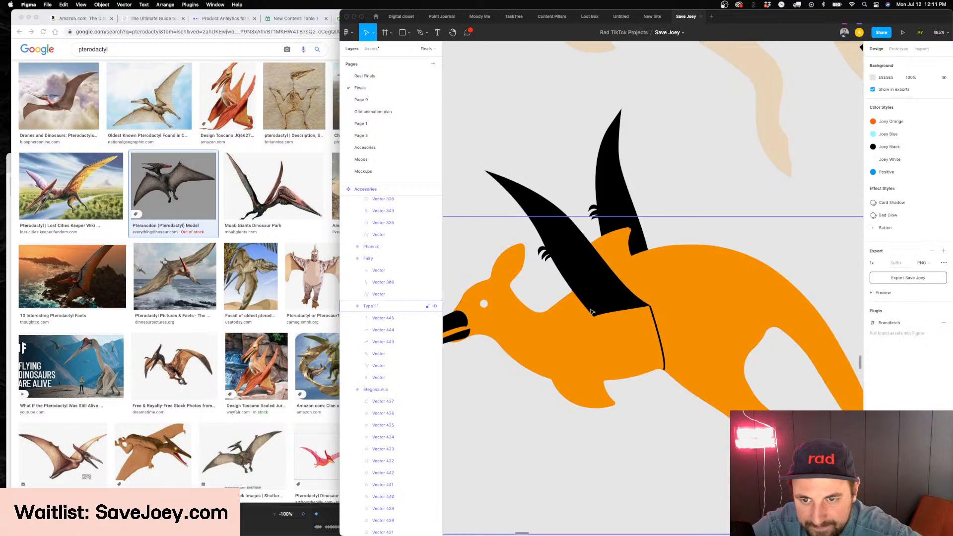
Adjust the upper end of the body strap so that it meets the tip of the front wing's base corner
scroll(652, 314, up, 5)
double_click(657, 316)
scroll(660, 317, up, 5)
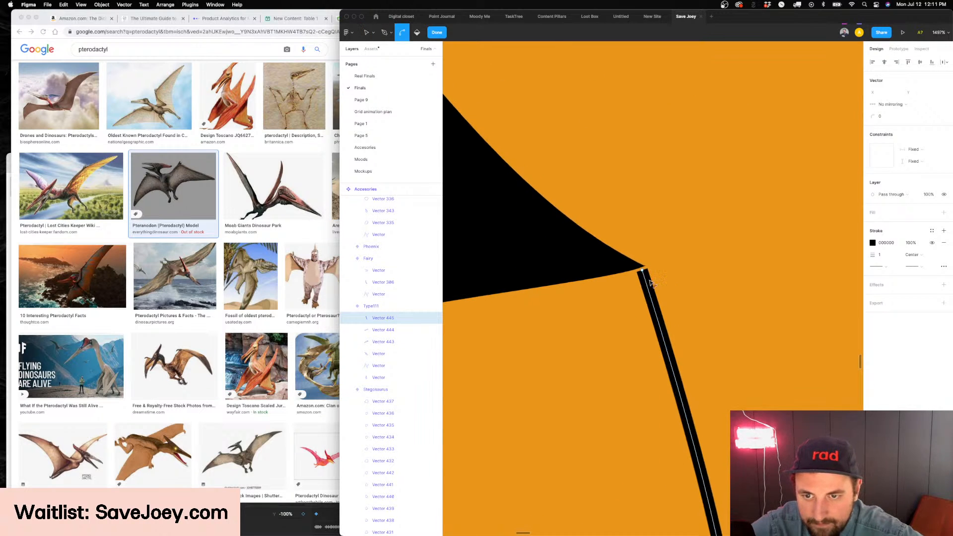
click(637, 265)
key(Escape)
key(Escape)
scroll(638, 268, down, 8)
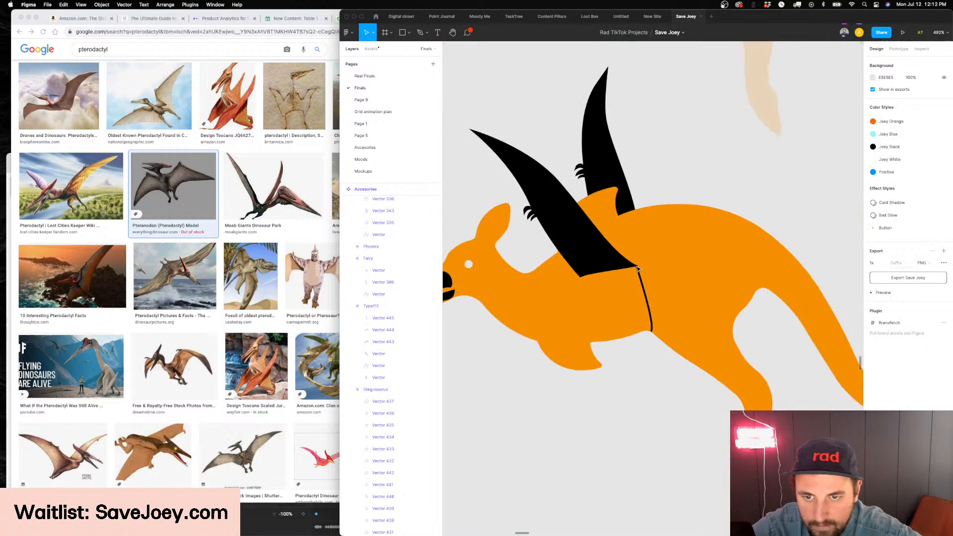
Draw a second, slightly curved body strap from the front wing's forward base corner down to the belly
key(p)
click(616, 277)
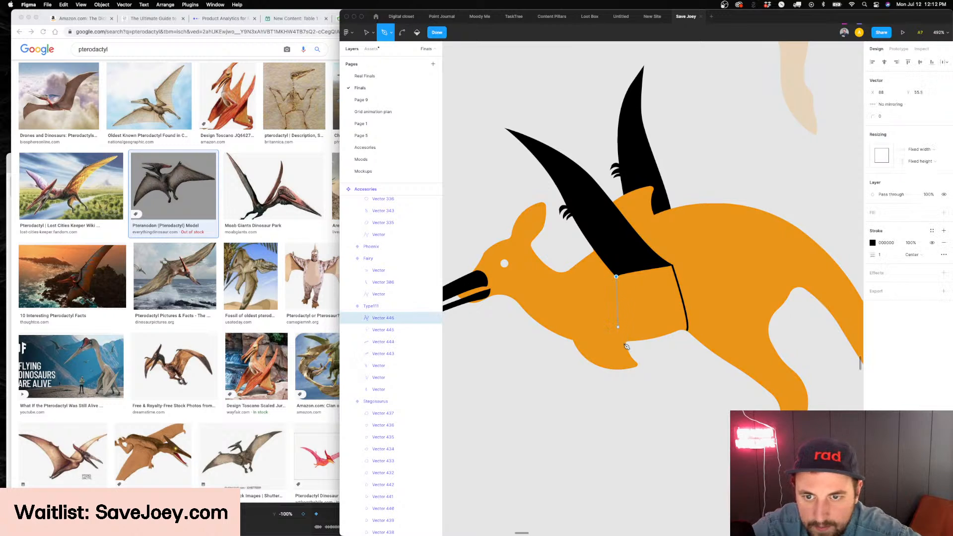
key(Escape)
key(Escape)
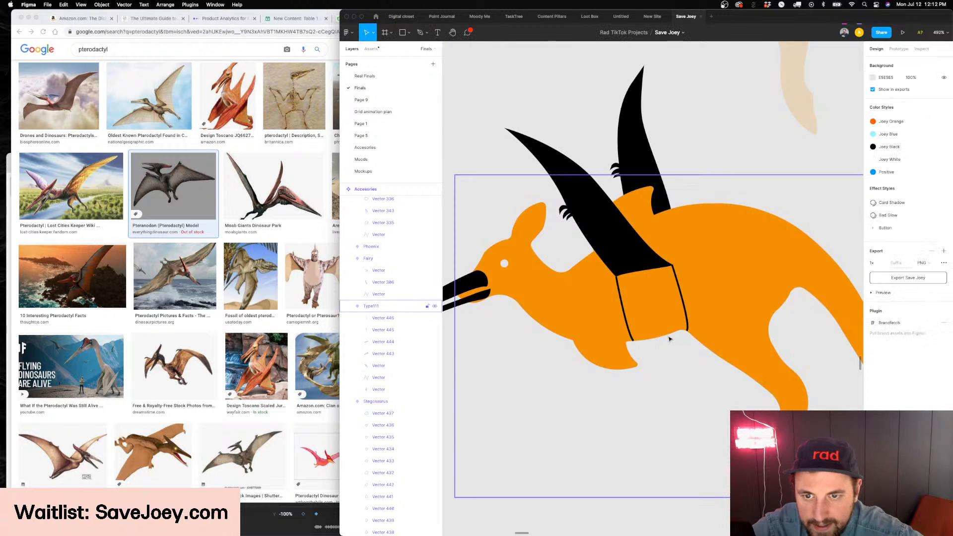
Draw a thin black strap from the back of the upper beak past the eye to the back of the kangaroo's head
scroll(580, 389, down, 4)
scroll(580, 389, down, 5)
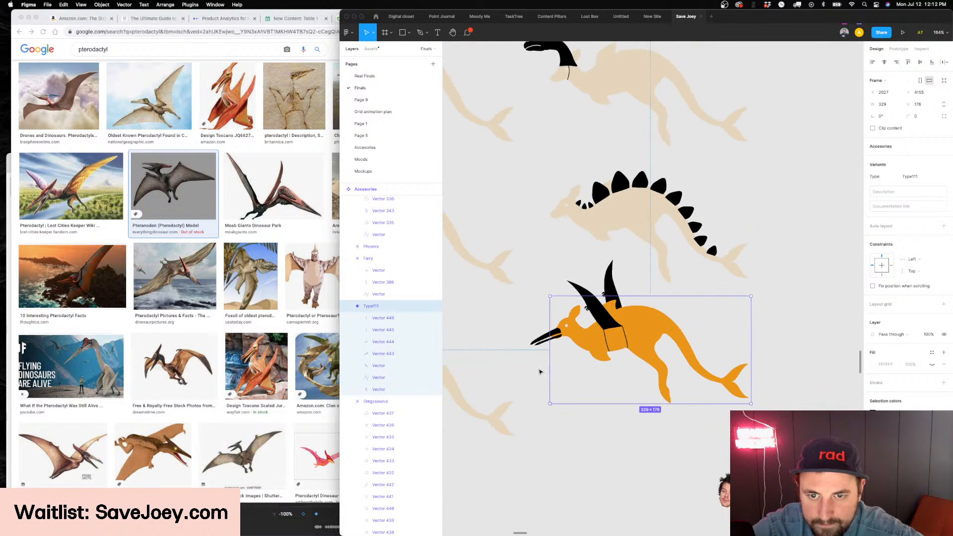
click(541, 371)
scroll(547, 325, up, 8)
key(p)
scroll(612, 312, up, 8)
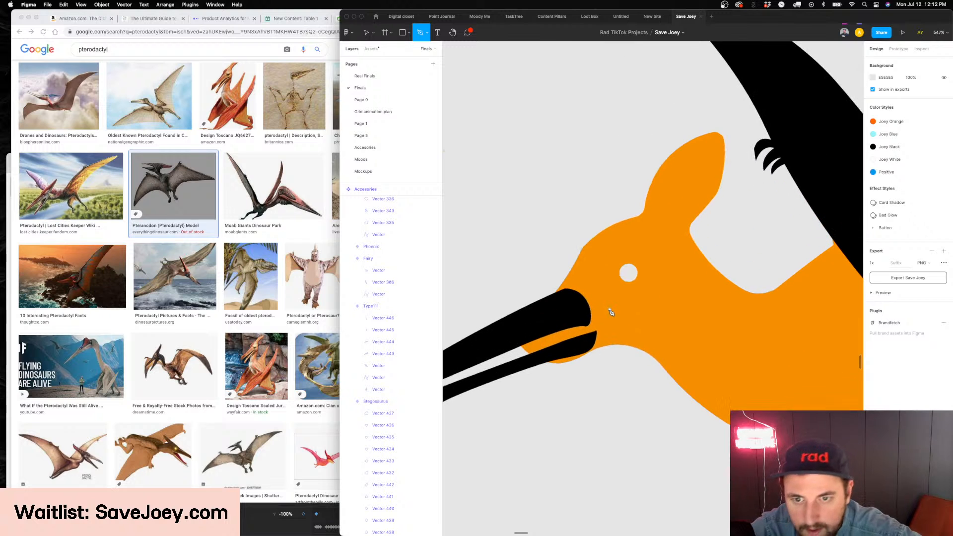
click(591, 315)
click(698, 257)
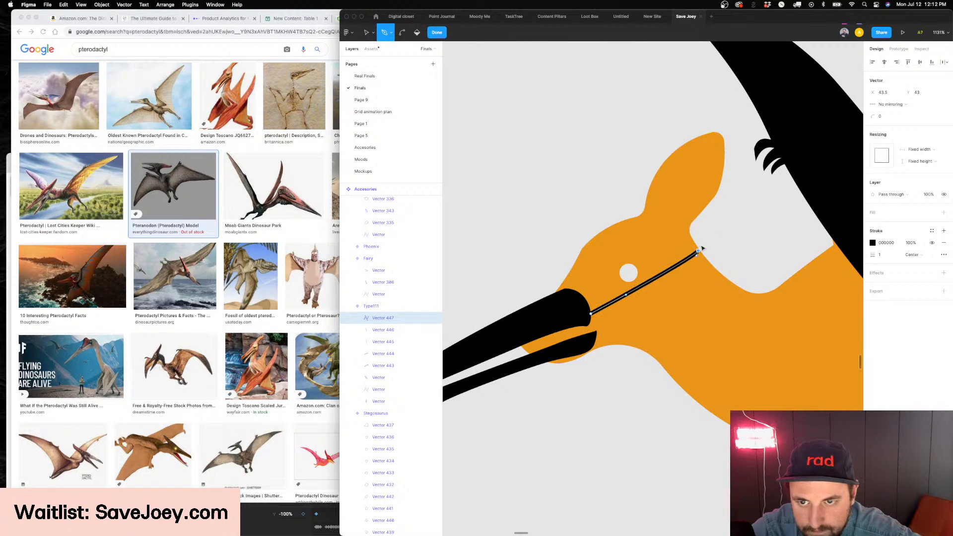
key(Escape)
key(Escape)
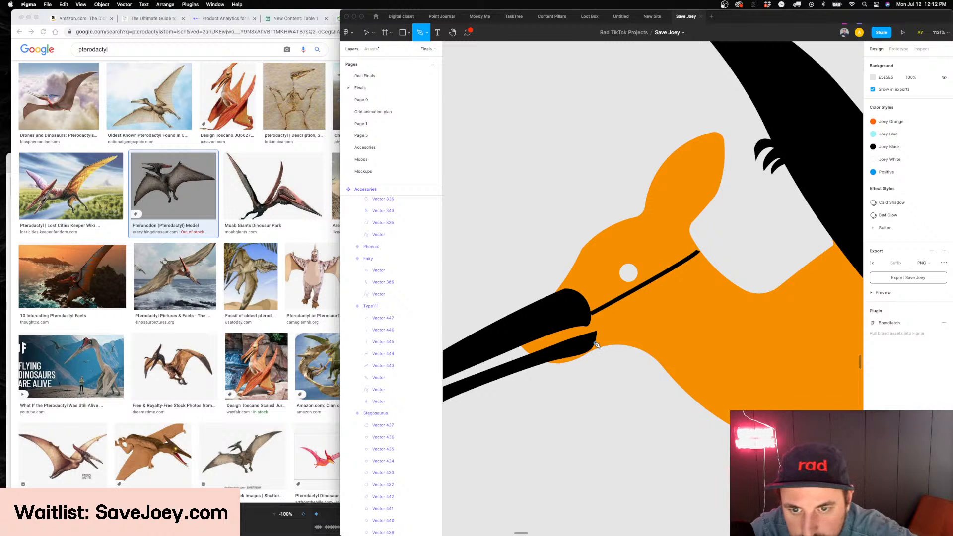
Draw a second head strap from the back of the lower beak up to the middle of the first head strap
click(595, 343)
key(super)
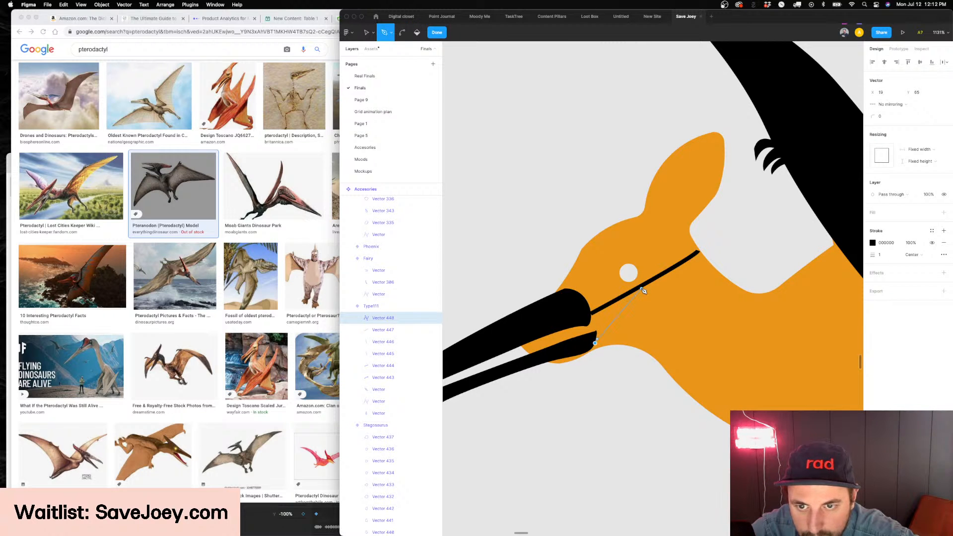
key(Escape)
key(Escape)
key(Escape)
Adjust the upper end of the lower beak's strap so that it joins the upper head strap below the eye
double_click(639, 298)
key(super)
scroll(640, 300, up, 5)
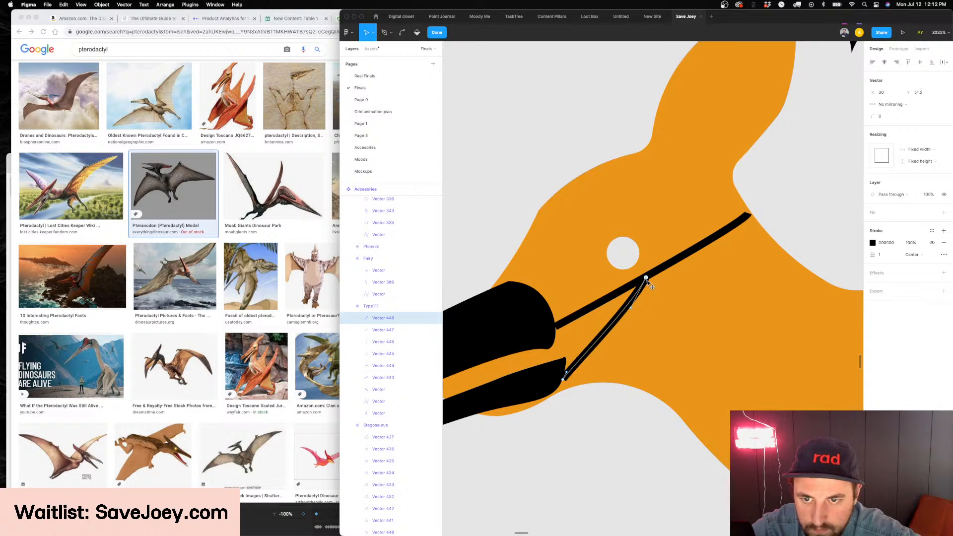
key(Escape)
Bend the upper head strap slightly downward so that it curves to the end of the lower strap
click(620, 292)
double_click(618, 293)
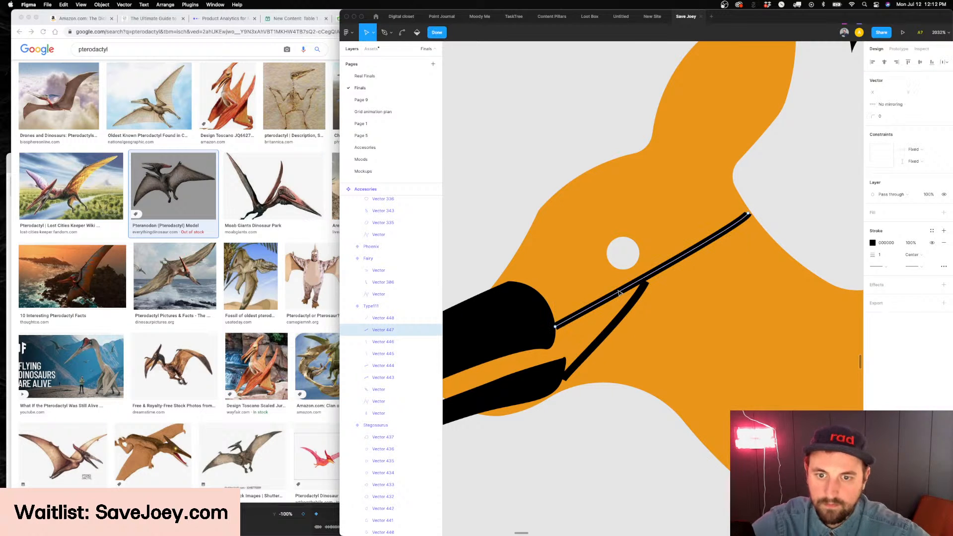
click(556, 328)
drag(616, 296, 632, 298)
key(Escape)
key(Escape)
scroll(665, 296, down, 3)
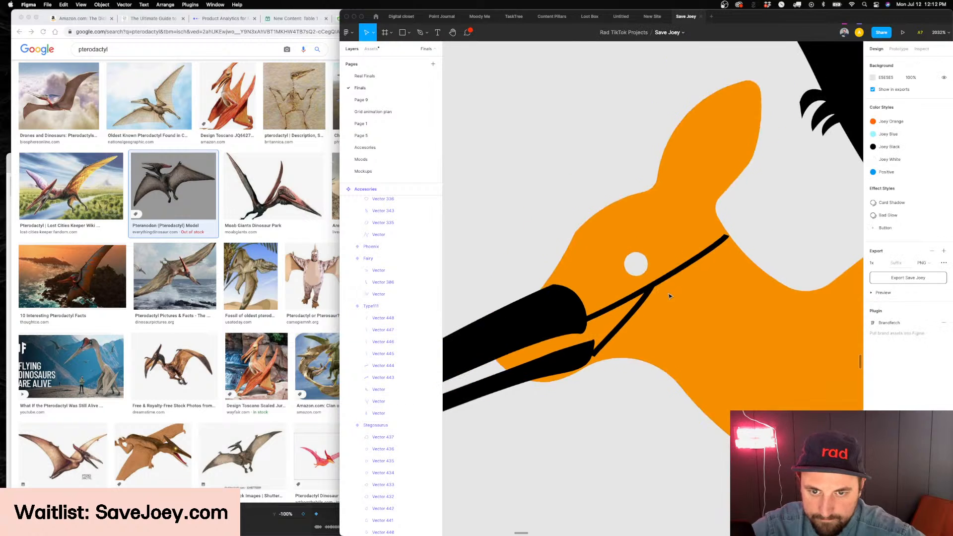
Adjust the lower end of the second head strap where it meets the back of the lower beak
double_click(620, 328)
scroll(601, 351, up, 4)
click(587, 365)
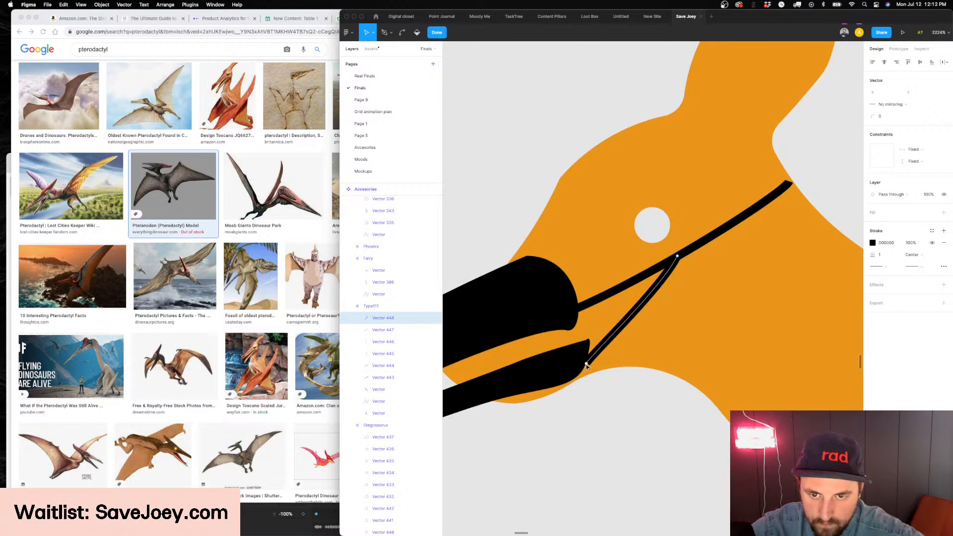
key(Escape)
key(Escape)
scroll(645, 347, down, 5)
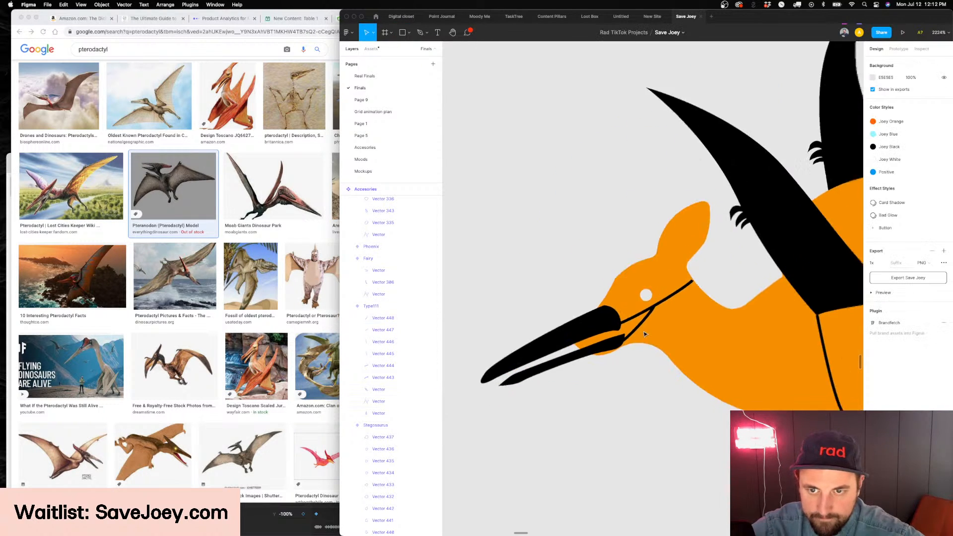
Select the kangaroo's accessory variant and set its type name to "Pterodatcyl"
scroll(652, 373, down, 3)
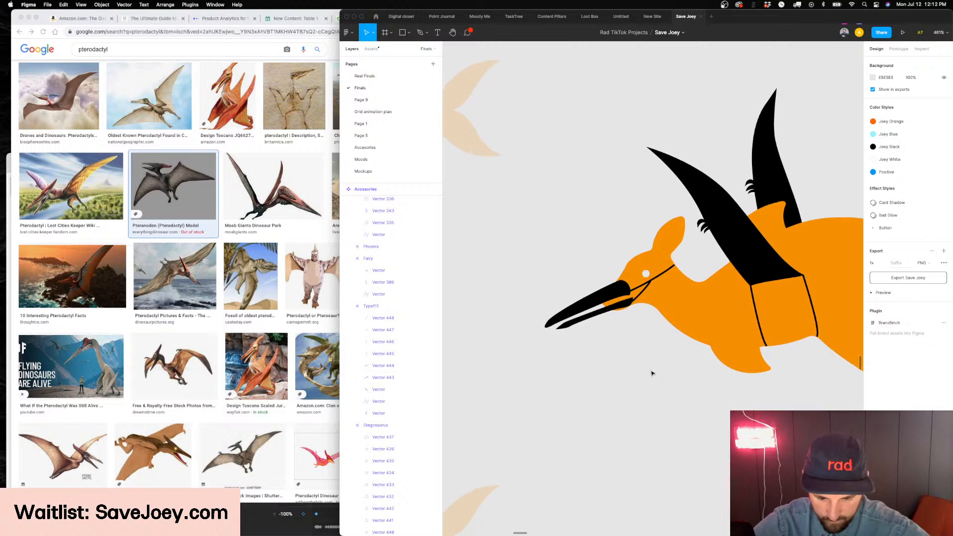
scroll(652, 373, down, 4)
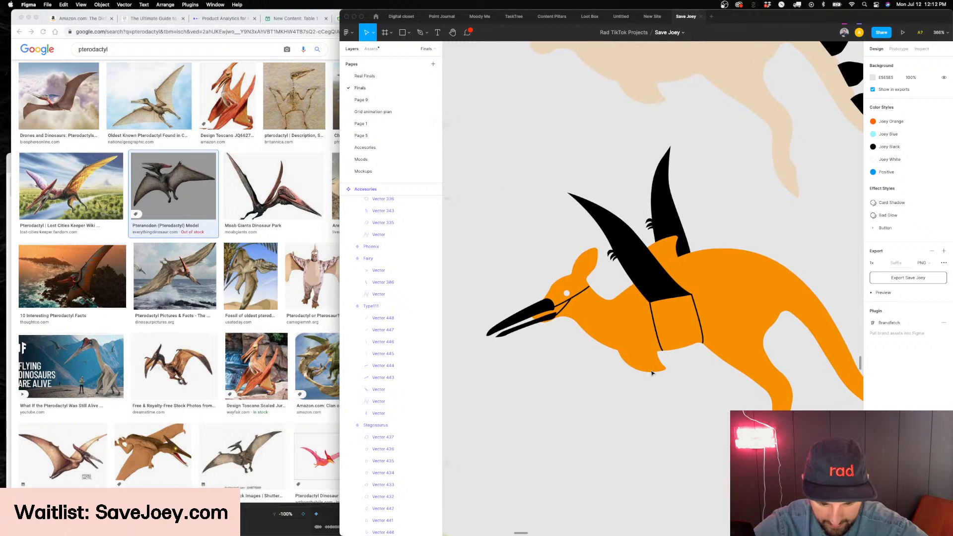
click(681, 359)
scroll(681, 360, right, 2)
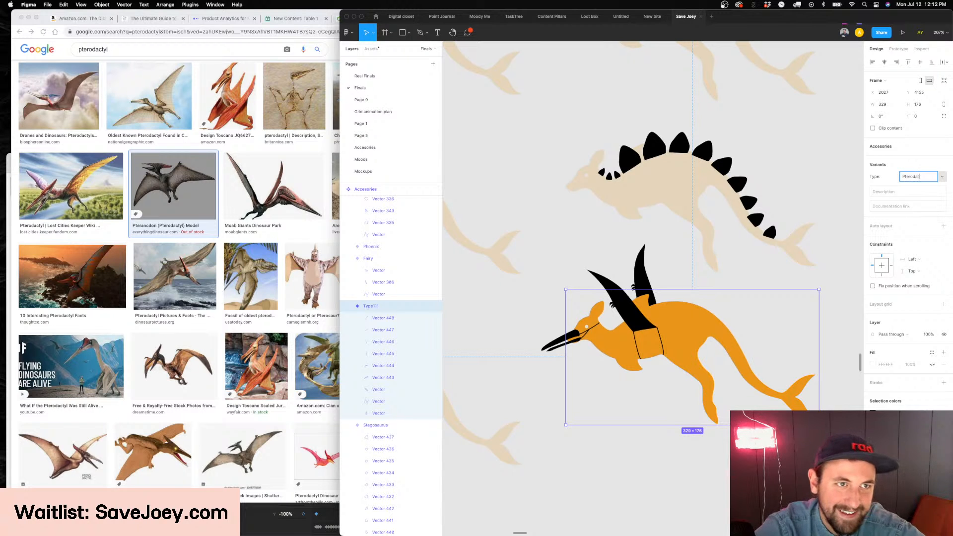
scroll(474, 164, down, 2)
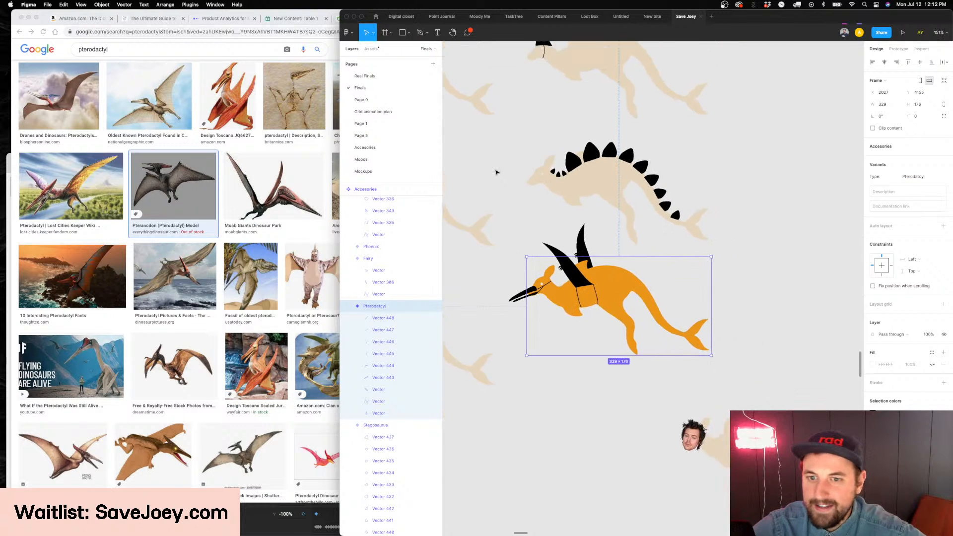
Set the opacity of the orange kangaroo body in the pterodactyl variant to 20%
scroll(496, 170, right, 4)
click(489, 283)
scroll(490, 283, left, 3)
key(2)
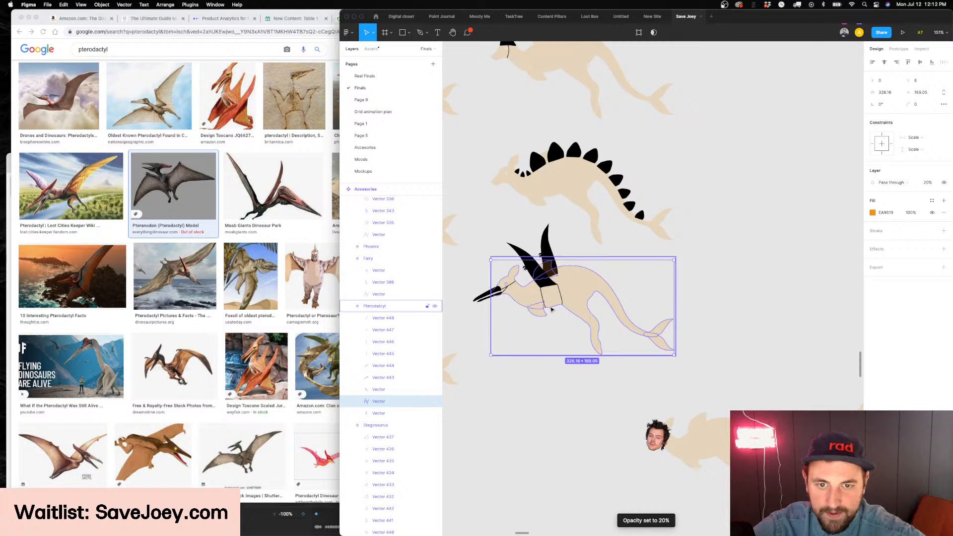
Duplicate the pterodactyl variant and place the copy beyond the stegosaurus variant at X 2403, Y 3882
click(550, 347)
drag(654, 223, 761, 193)
scroll(761, 193, right, 2)
Switch to Chrome and search Google Images for "spineasaurus" as the reference for another accessory
double_click(183, 52)
text(s)
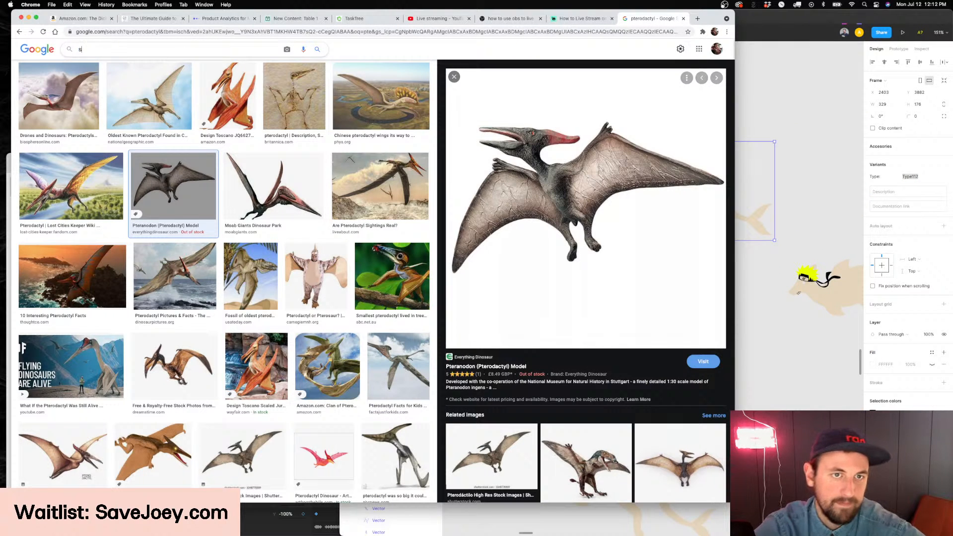
text(pinea)
text(so)
key(BackSpace)
text(aurus)
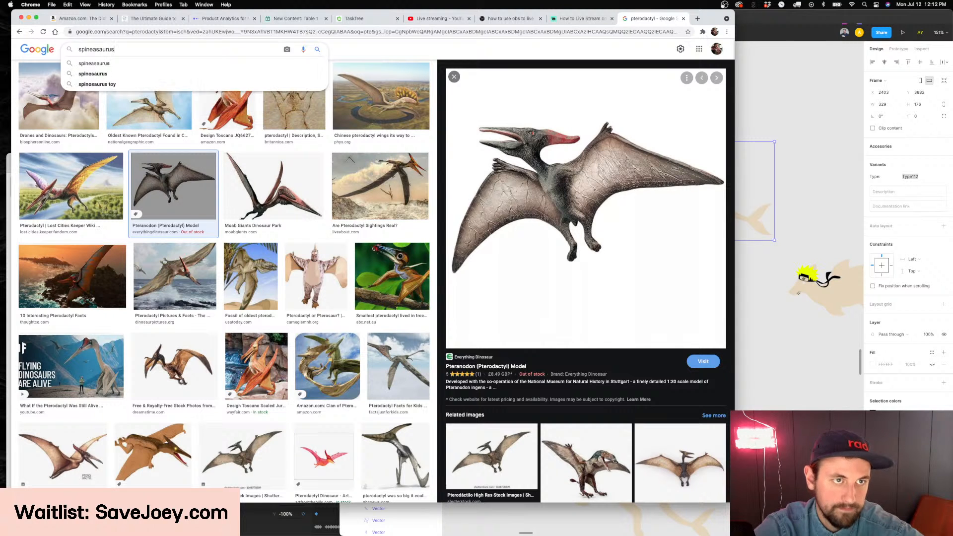
key(Return)
scroll(789, 149, up, 1)
scroll(789, 149, left, 1)
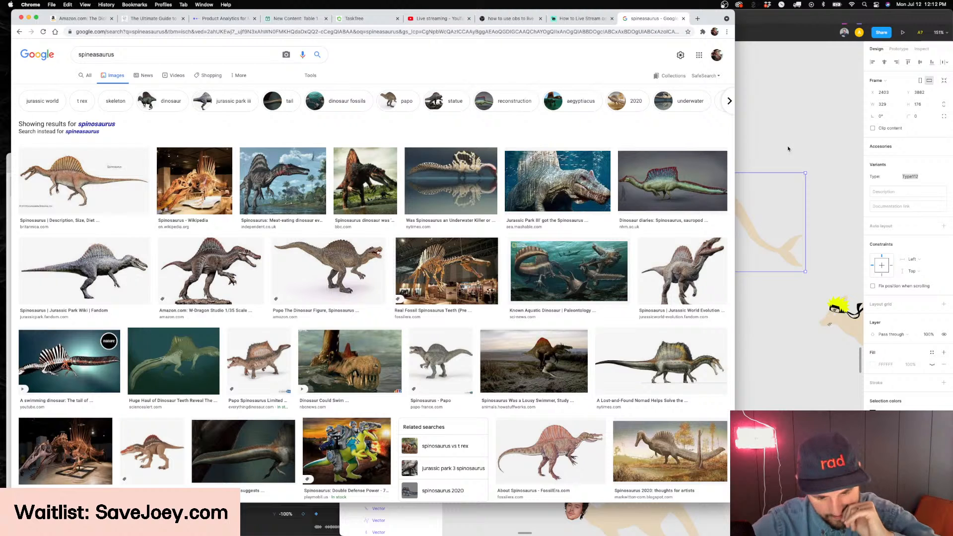
Switch back to Figma and shift both wings of the Pterodatcyl variant slightly toward the kangaroo's head
click(788, 149)
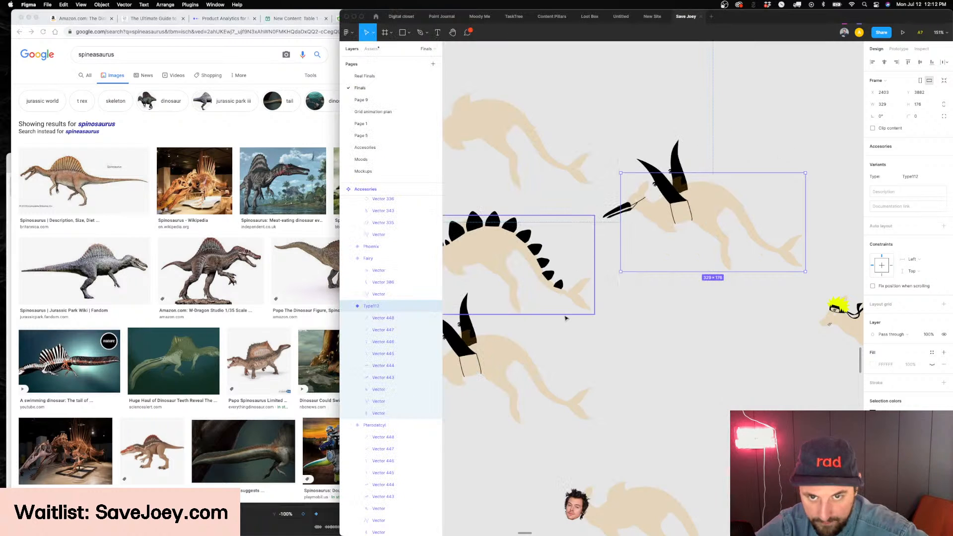
scroll(596, 322, up, 10)
scroll(597, 323, up, 2)
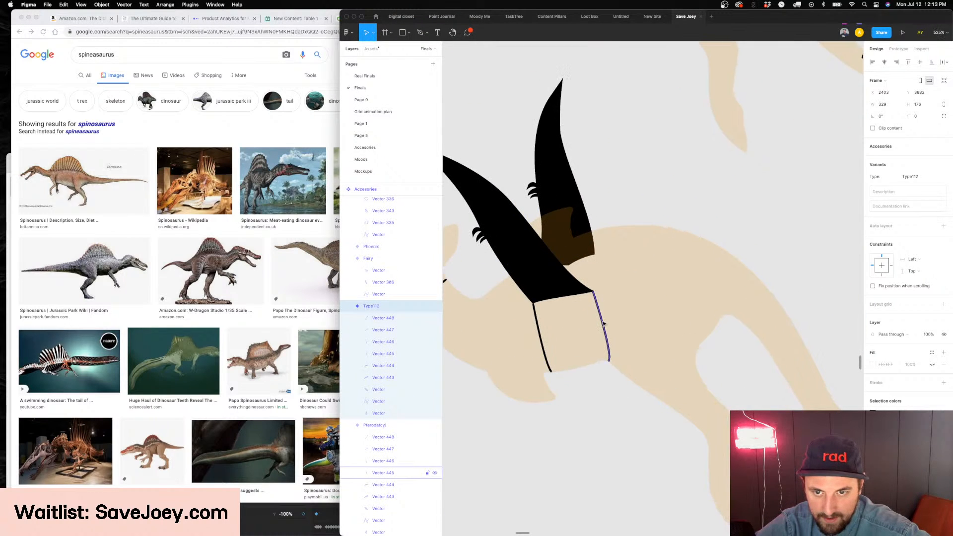
click(600, 325)
scroll(602, 308, up, 4)
click(604, 298)
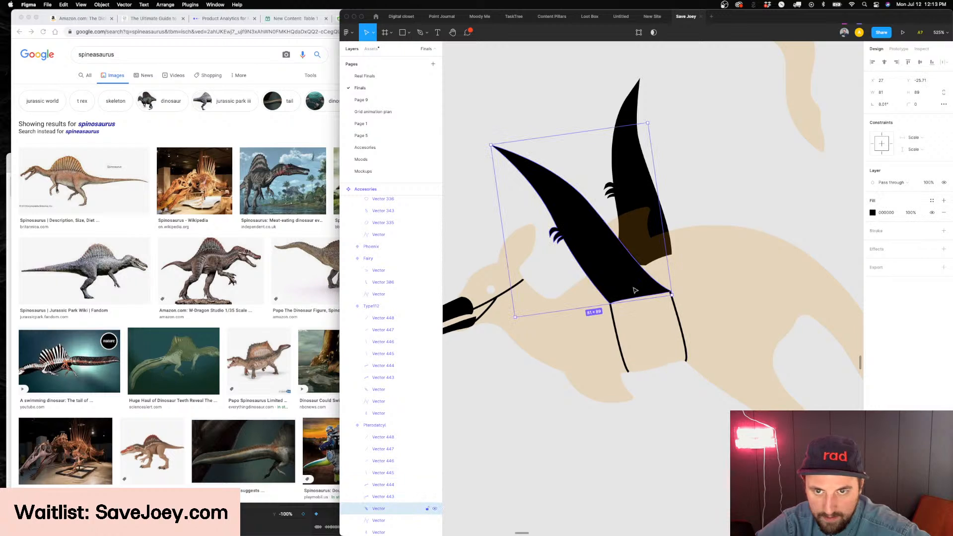
shift+click(621, 193)
scroll(620, 193, right, 1)
drag(621, 193, 617, 191)
key(super+z)
key(Left)
key(Left)
key(Left)
key(Left)
key(Left)
key(Left)
key(Left)
key(Left)
key(Left)
key(Left)
key(Left)
key(Left)
key(Left)
key(Left)
key(Left)
key(Right)
key(Right)
key(Right)
key(Right)
key(Right)
key(Right)
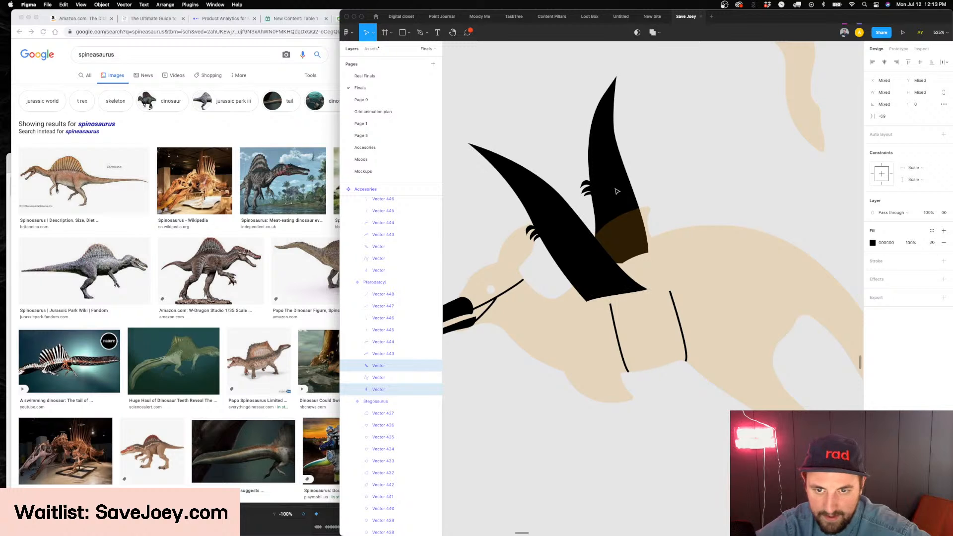
Reattach the upper end of the front wing strap to the front lower corner of the near wing
double_click(611, 314)
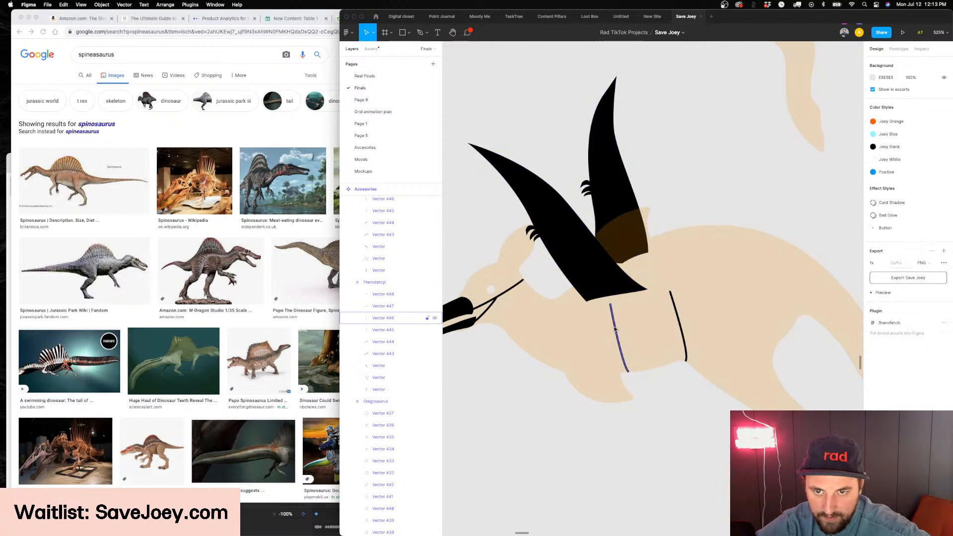
scroll(616, 327, up, 2)
key(v)
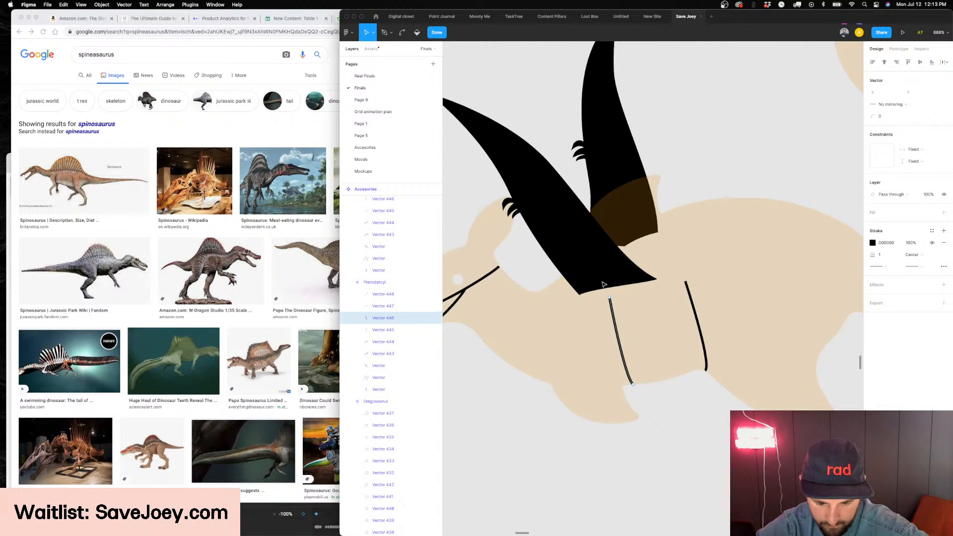
drag(611, 299, 585, 301)
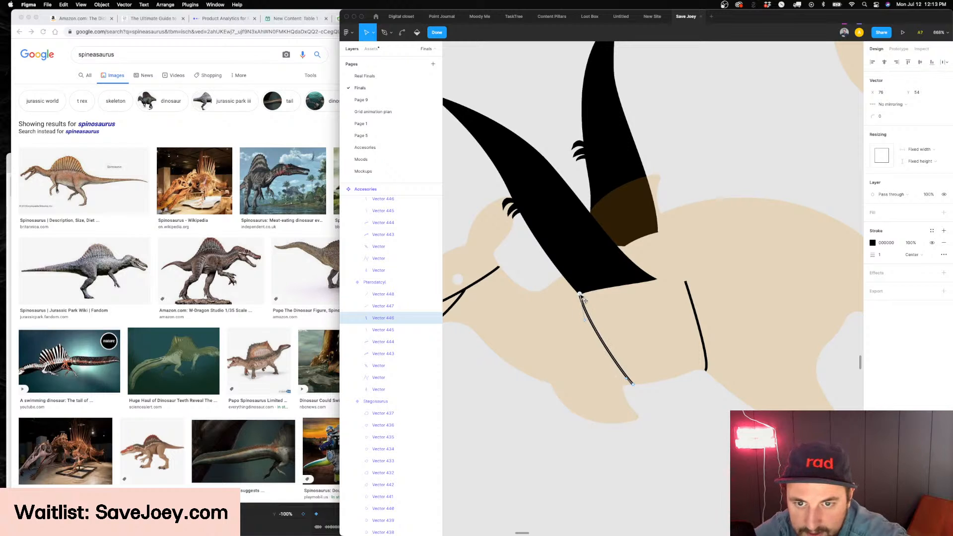
key(Escape)
Reattach the upper end of the rear wing strap to the rear lower corner of the near wing
double_click(688, 291)
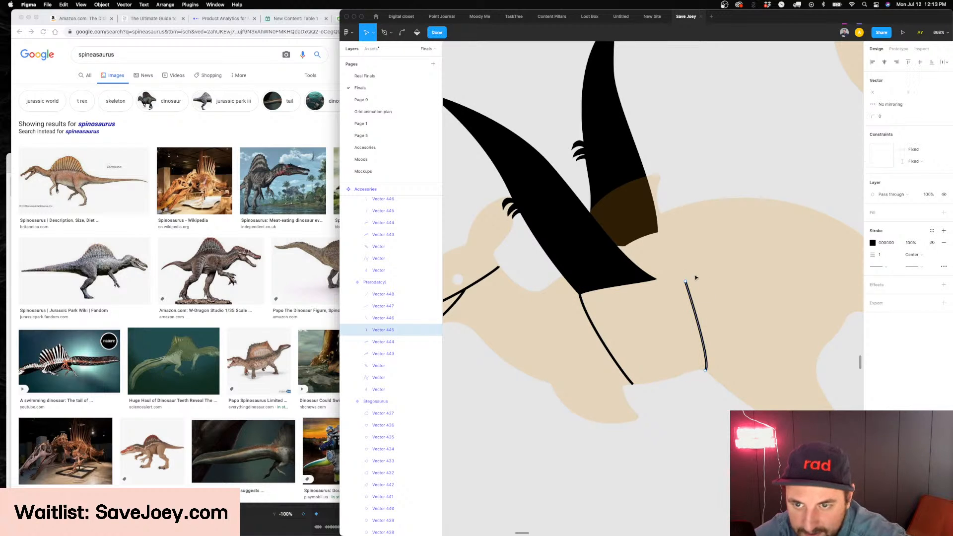
mouse_move(687, 283)
mouse_down()
mouse_move(656, 284)
mouse_move(676, 296)
mouse_up()
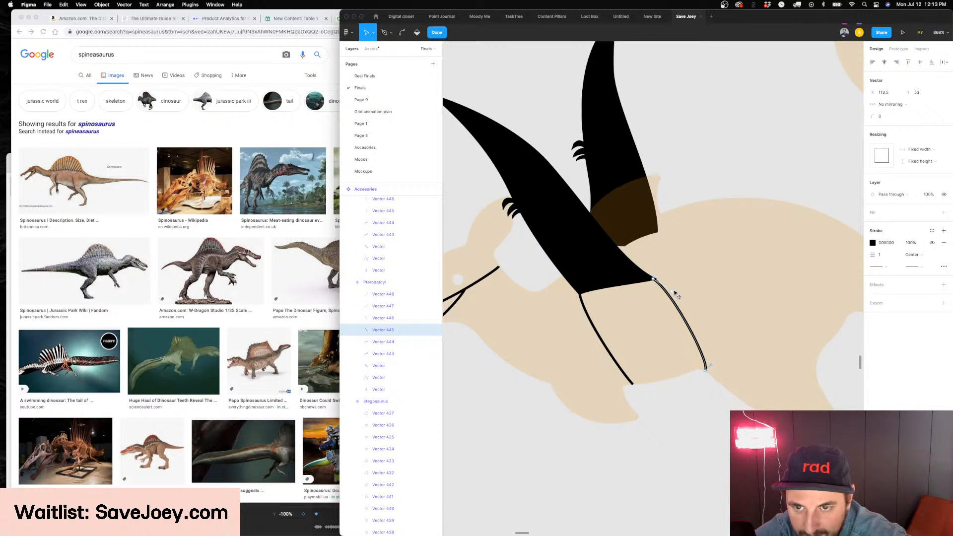
key(Escape)
key(Escape)
scroll(678, 288, down, 5)
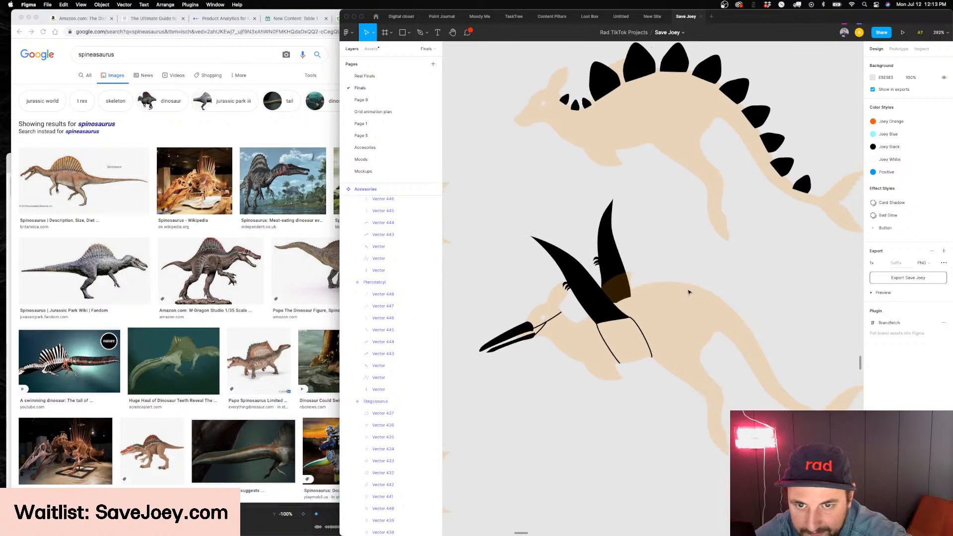
Set the opacity of the orange kangaroo body in the Pterodatcyl variant to 100%
scroll(689, 292, right, 2)
click(675, 308)
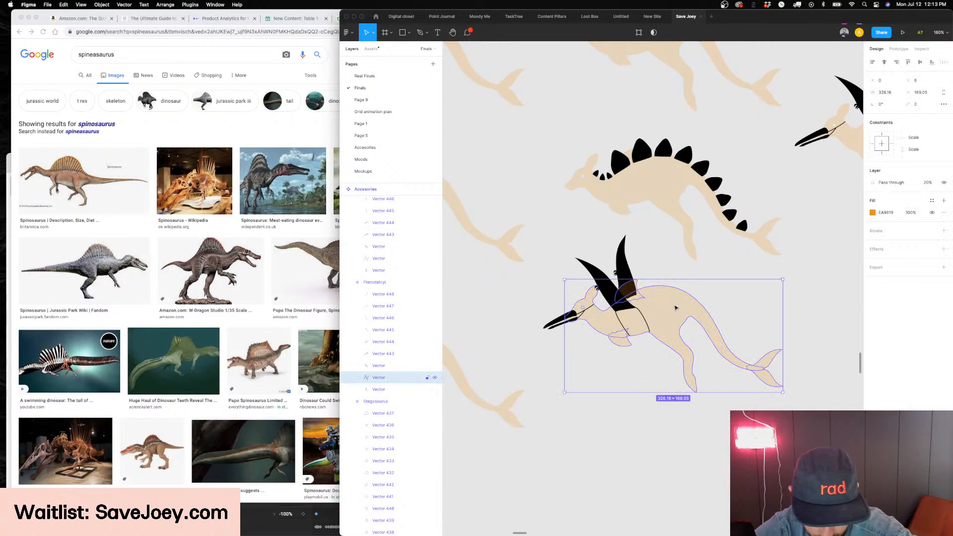
key(0)
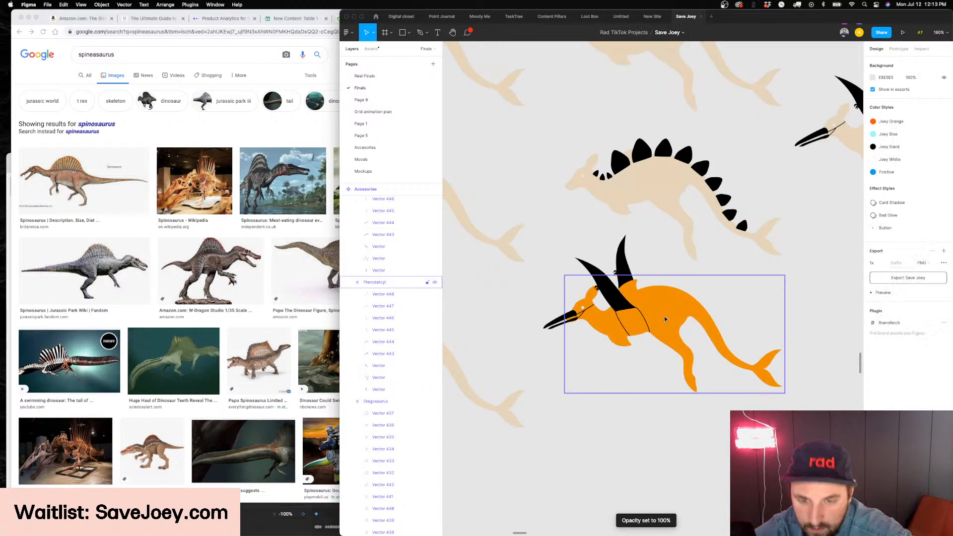
key(Escape)
Reshape the rear wing strap by adjusting the curve handles at both ends so it bows toward the front strap
scroll(658, 310, up, 5)
scroll(656, 311, up, 3)
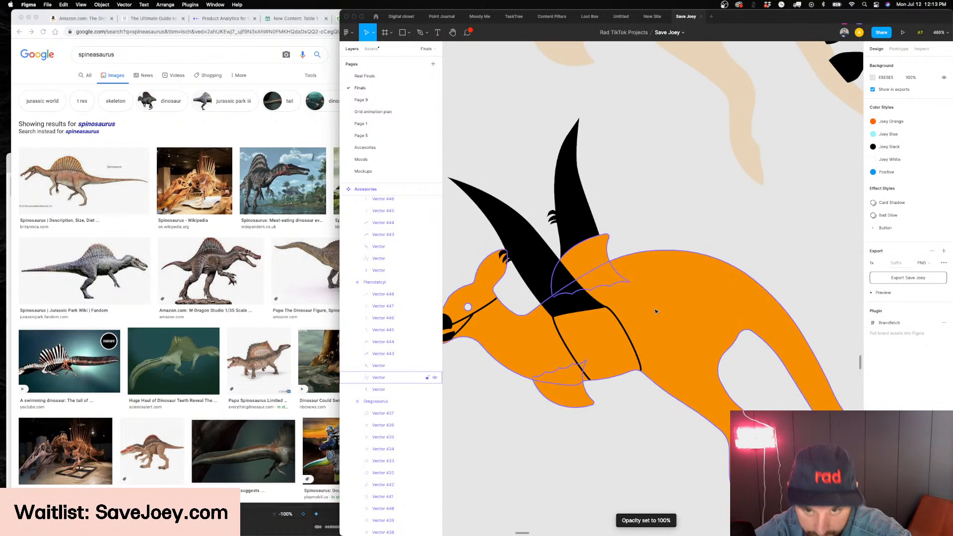
click(627, 329)
key(Return)
scroll(623, 327, up, 3)
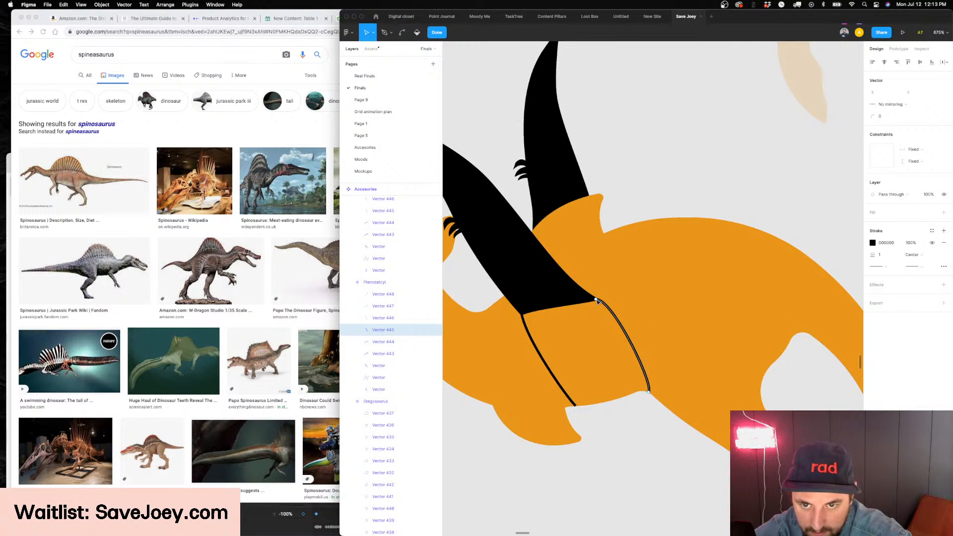
drag(612, 301, 601, 312)
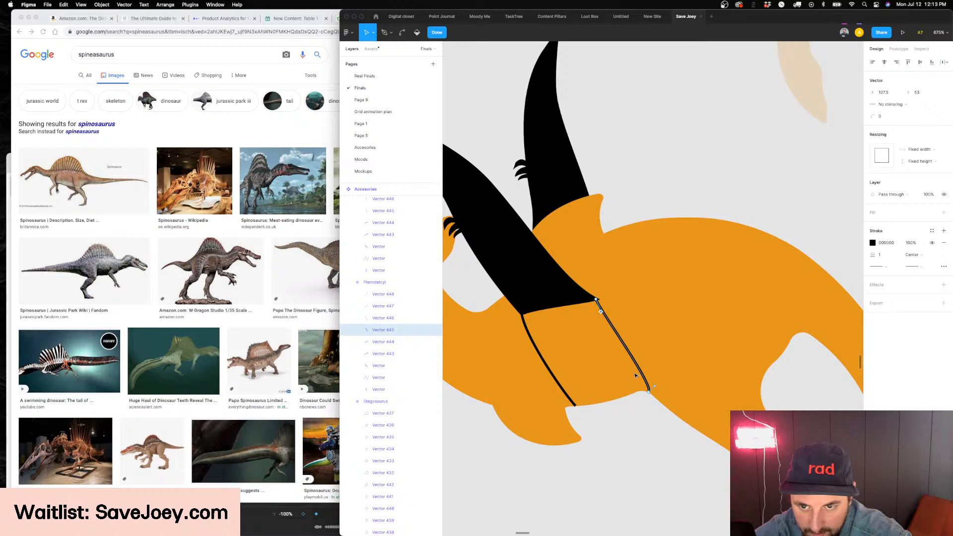
drag(653, 386, 637, 388)
scroll(635, 392, down, 5)
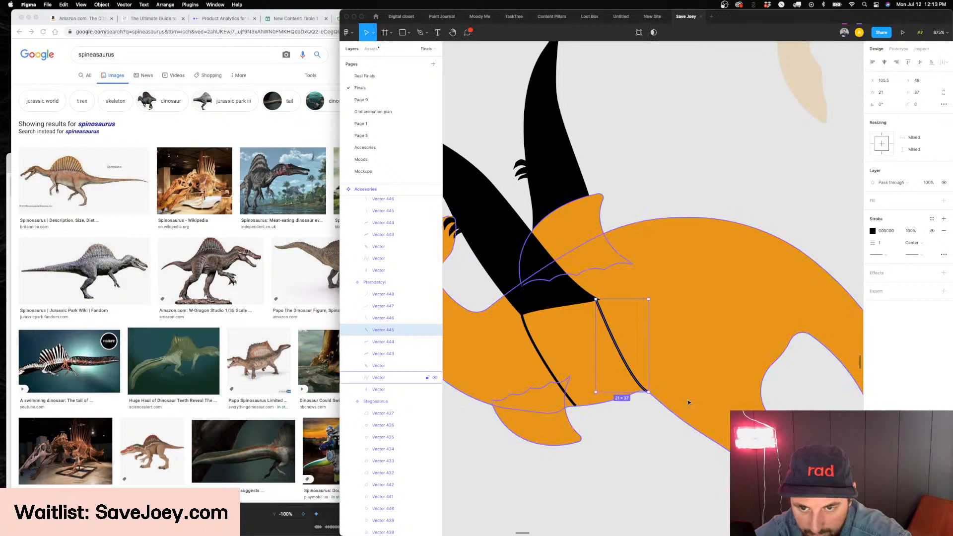
key(Escape)
key(Escape)
click(492, 434)
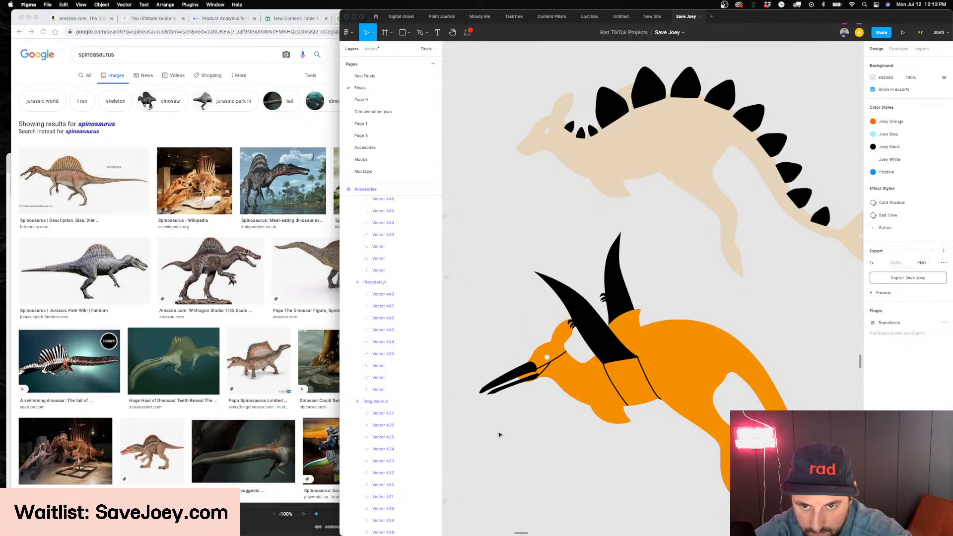
scroll(490, 432, down, 3)
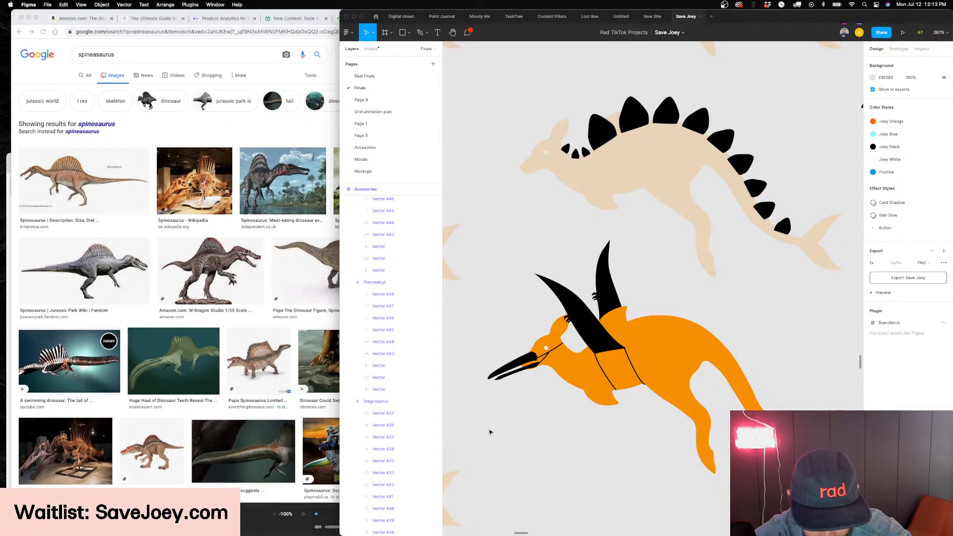
scroll(490, 432, down, 2)
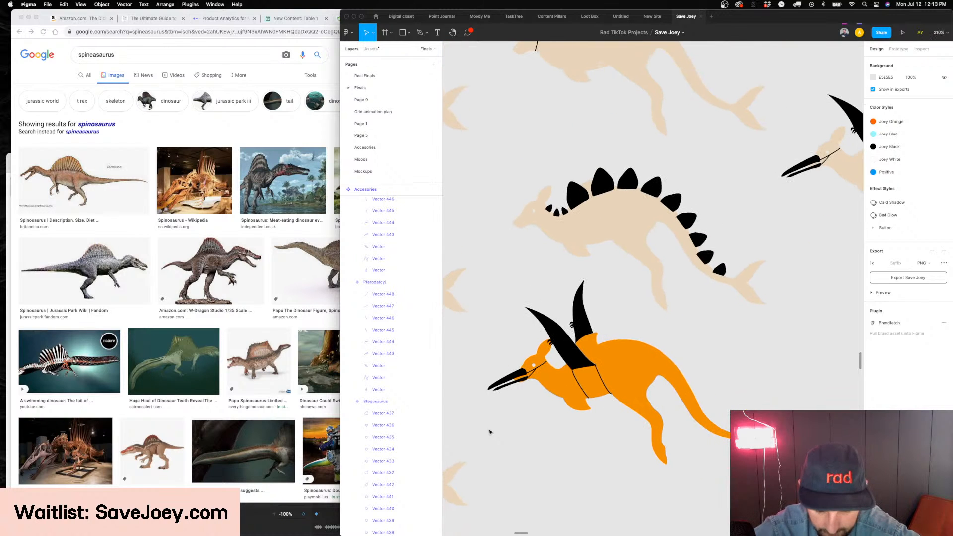
scroll(541, 394, down, 5)
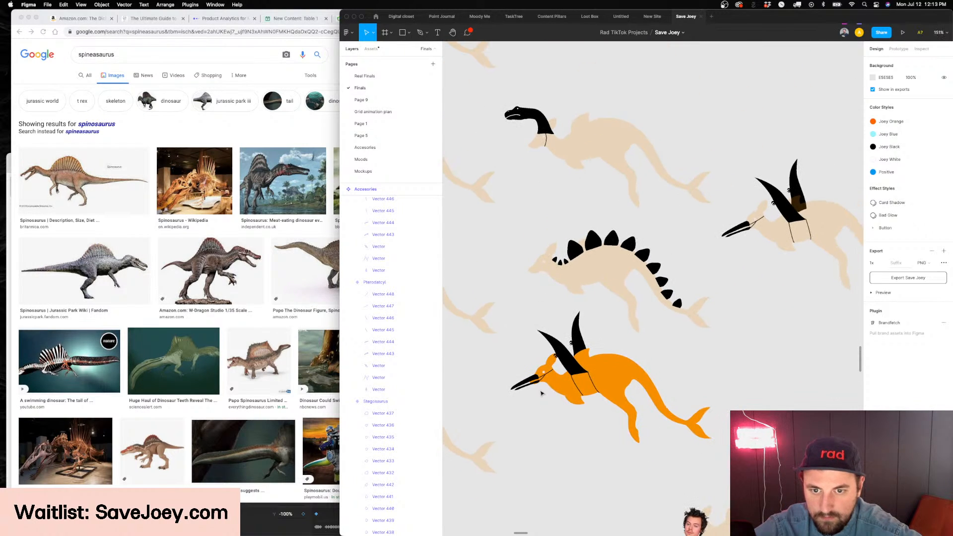
Switch to Chrome, search Google Images for "triceratops" and copy the Jurassic World Evolution picture as a reference
click(120, 56)
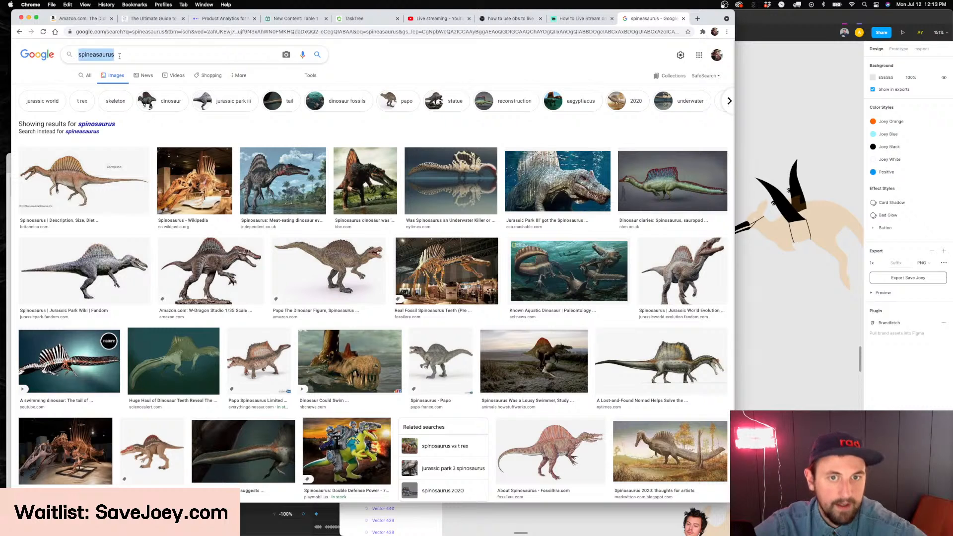
text(trice)
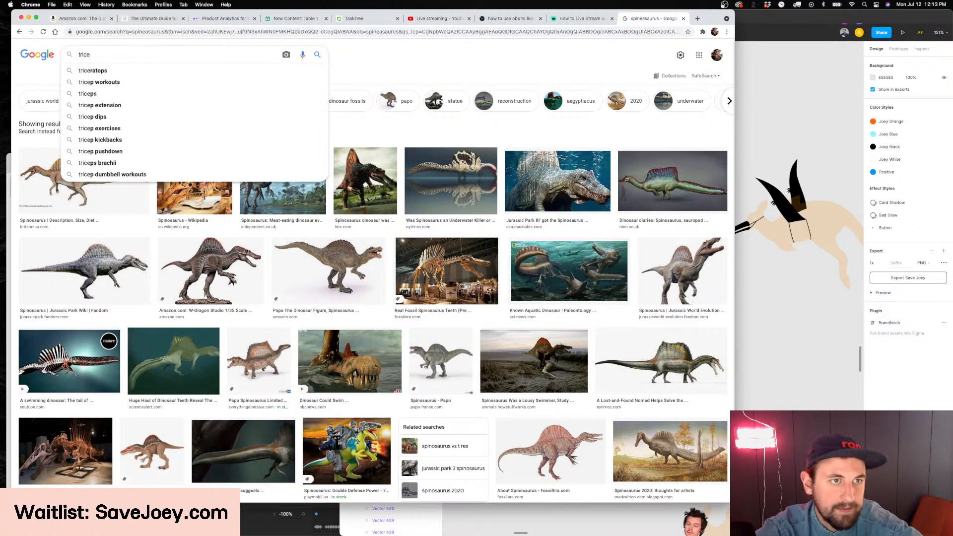
key(Down)
key(Return)
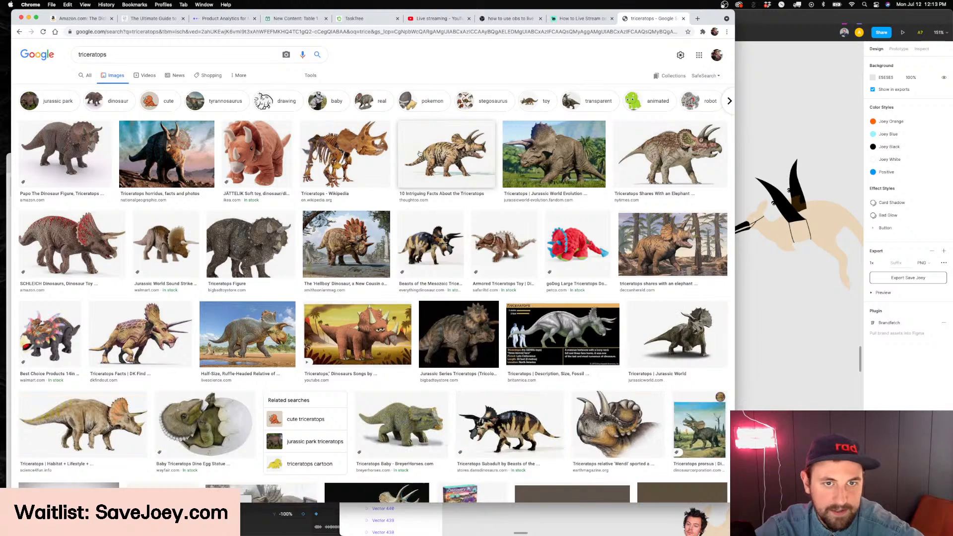
click(560, 154)
right_click(596, 139)
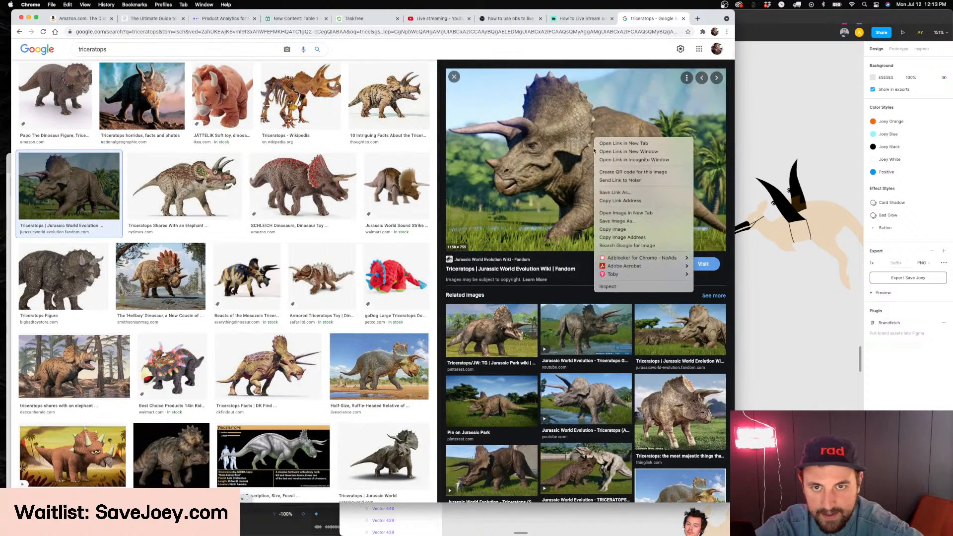
click(618, 231)
key(super+Tab)
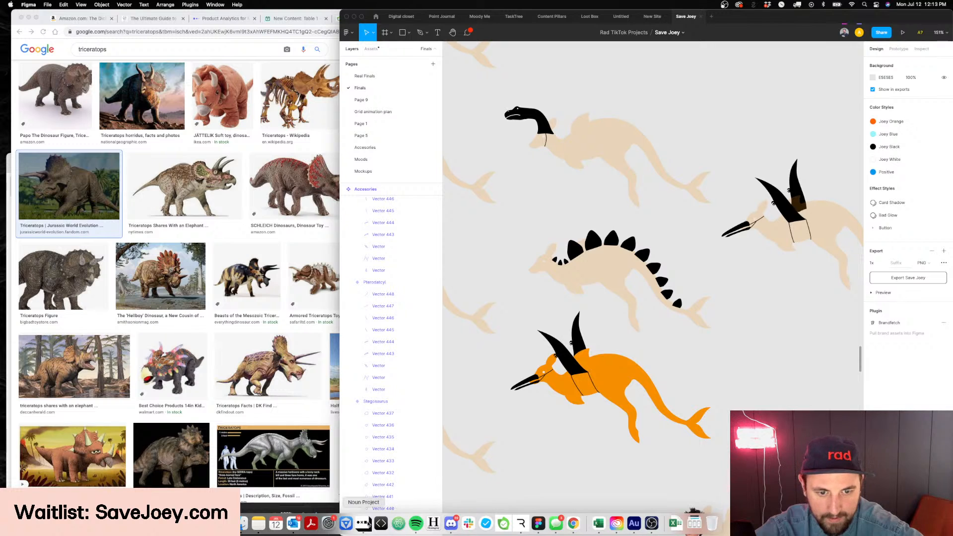
Open Noun Project, search for "triceratops" and browse the icons for a suitable silhouette
click(363, 523)
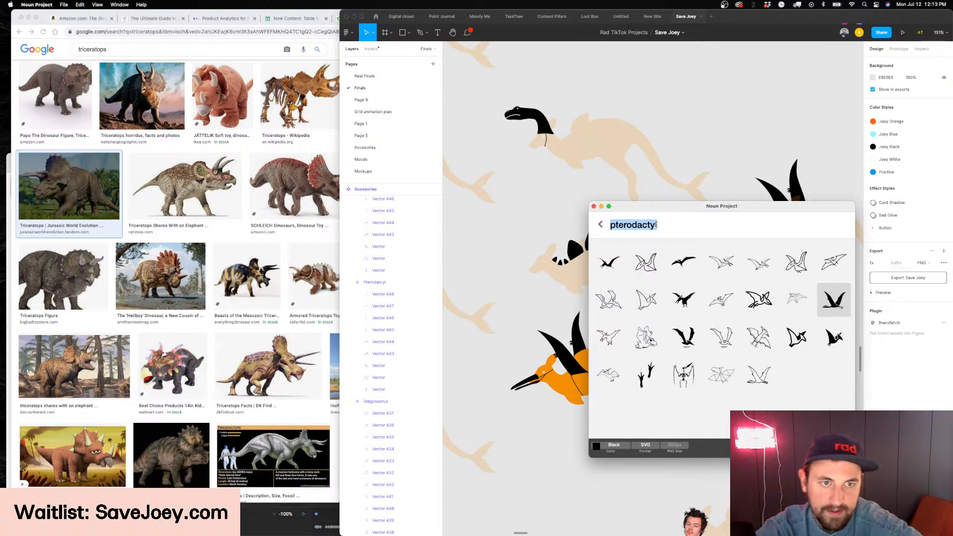
text(tricerat)
text(ops)
key(Return)
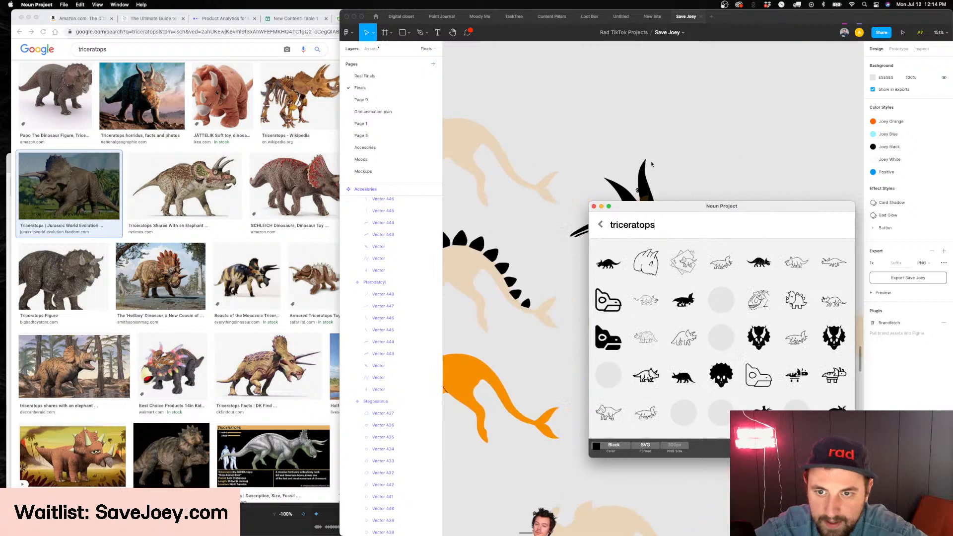
scroll(717, 306, down, 4)
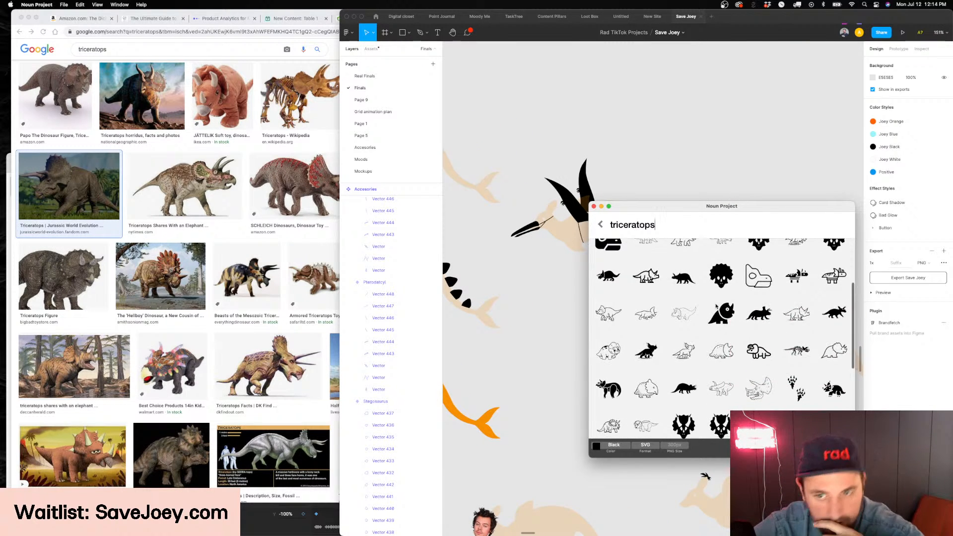
scroll(716, 306, up, 3)
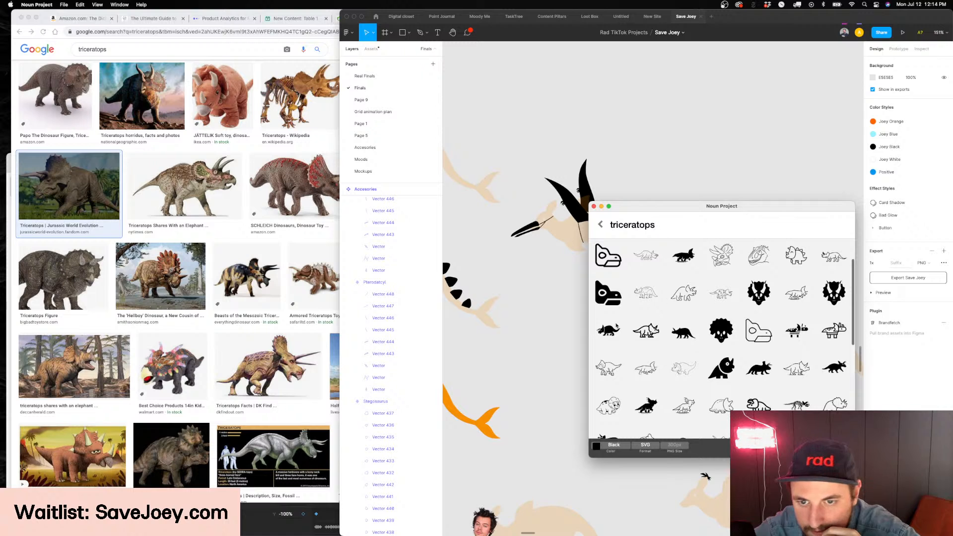
Place the solid black triceratops icon on the empty Figma canvas and delete its body parts, keeping the head
drag(610, 302, 632, 154)
scroll(626, 164, up, 5)
shift+click(616, 176)
shift+click(635, 180)
scroll(635, 179, up, 3)
scroll(635, 180, left, 5)
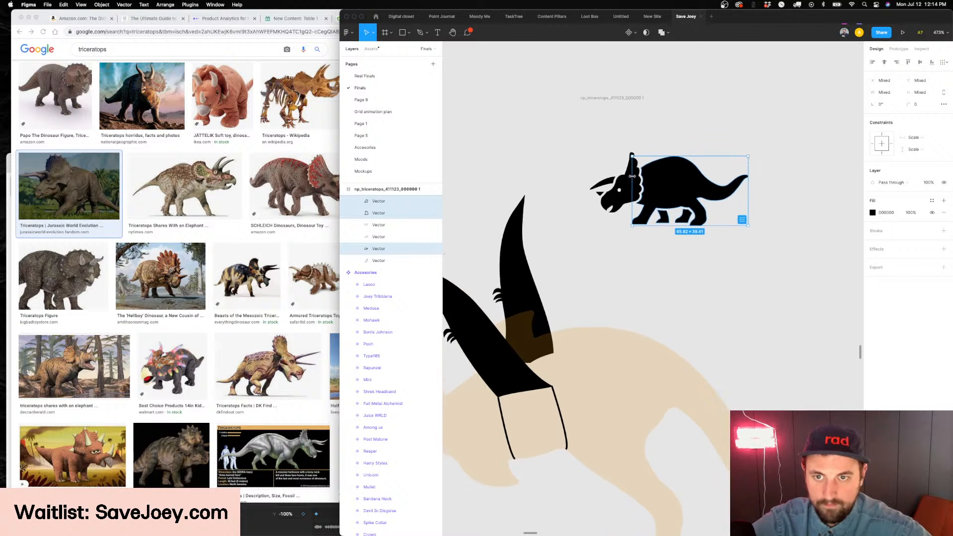
key(Delete)
Ungroup the imported icon's frame, group the remaining triceratops head parts and cut the group to the clipboard
click(639, 109)
key(super+shift+g)
key(super+g)
drag(641, 203, 650, 233)
scroll(649, 233, down, 3)
key(super+x)
Delete the duplicated pterodactyl variant with the faded kangaroo body
scroll(567, 301, down, 8)
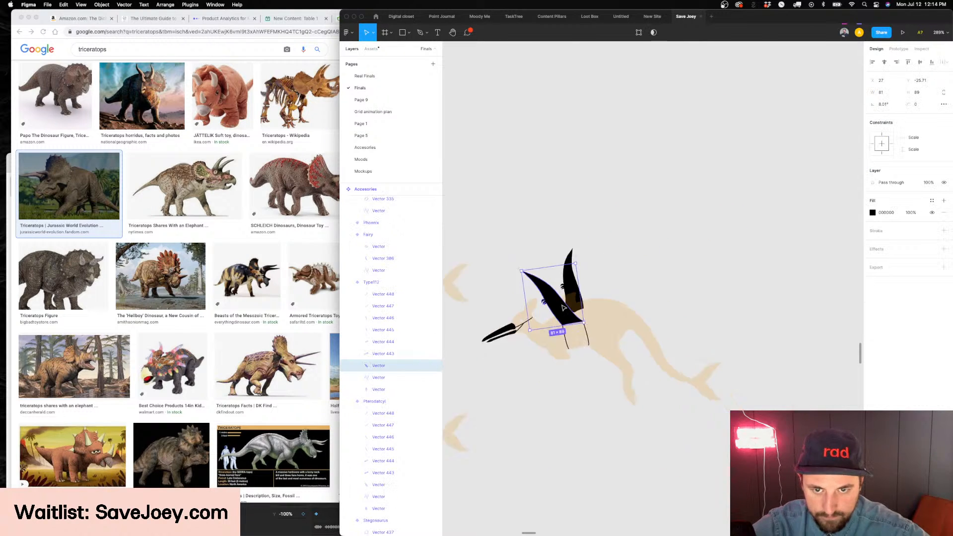
click(718, 330)
key(Delete)
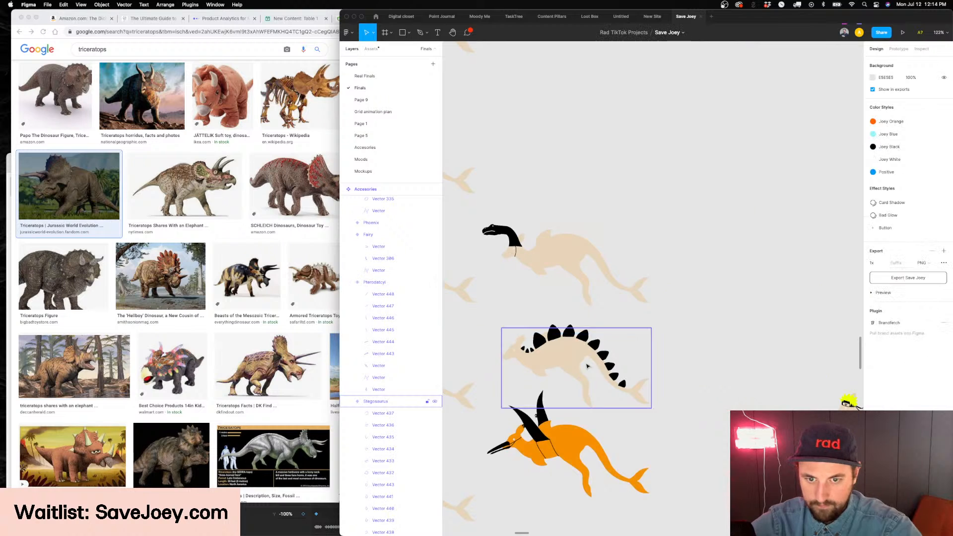
Duplicate the long-necked Bronto variant beside the original and set the copy's type name to "Triceratops"
scroll(589, 368, left, 2)
click(609, 438)
scroll(600, 382, down, 4)
click(526, 388)
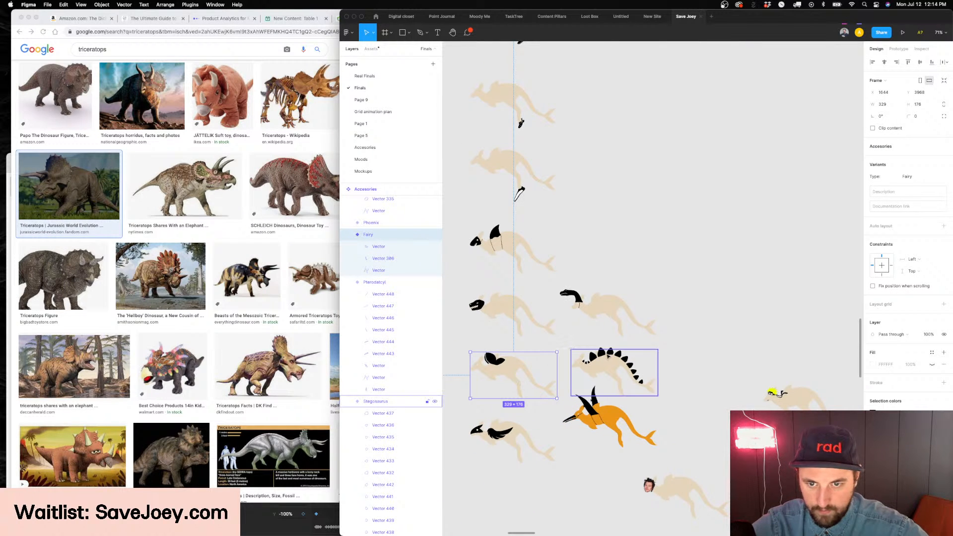
click(600, 317)
drag(600, 316, 710, 295)
scroll(731, 282, up, 4)
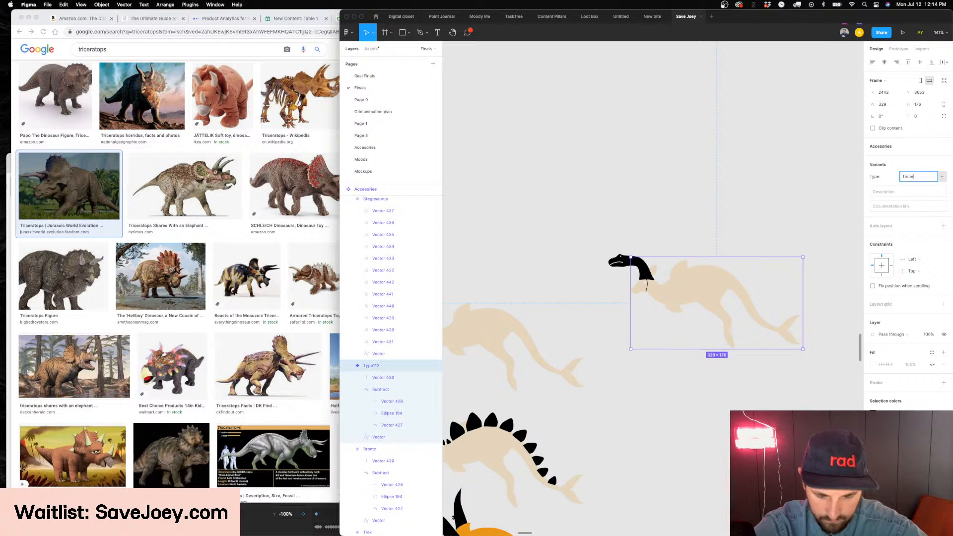
scroll(667, 266, up, 5)
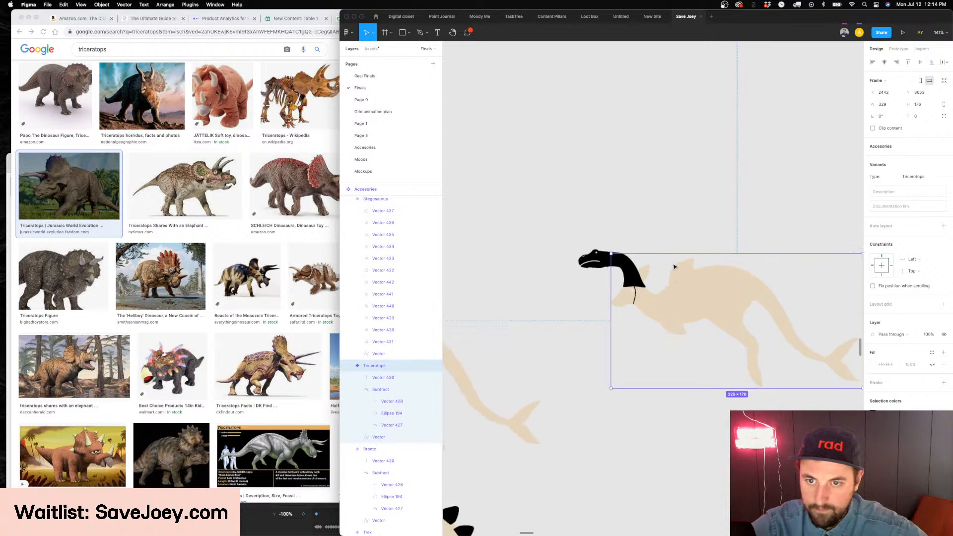
Delete the long-necked head and its strap from the Triceratops variant
click(620, 285)
key(Delete)
click(617, 323)
key(Delete)
Paste the triceratops head group into the Triceratops variant at the kangaroo's head and scale it to about 82 × 95
key(cmd+v)
drag(712, 370, 617, 280)
key(k)
scroll(619, 281, down, 5)
key(Escape)
key(Escape)
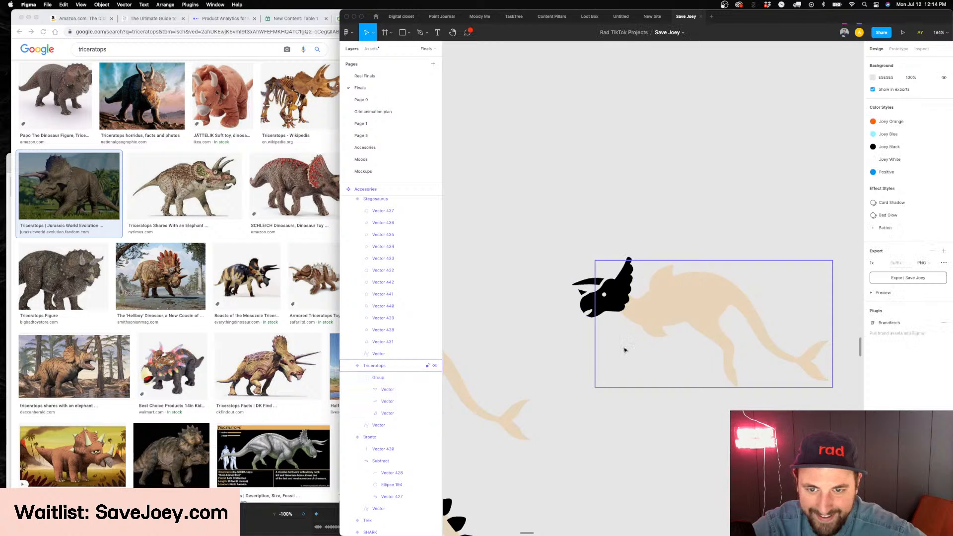
Shrink the triceratops head group to about 59 × 68 and position it over the kangaroo's head
scroll(632, 348, up, 3)
click(593, 266)
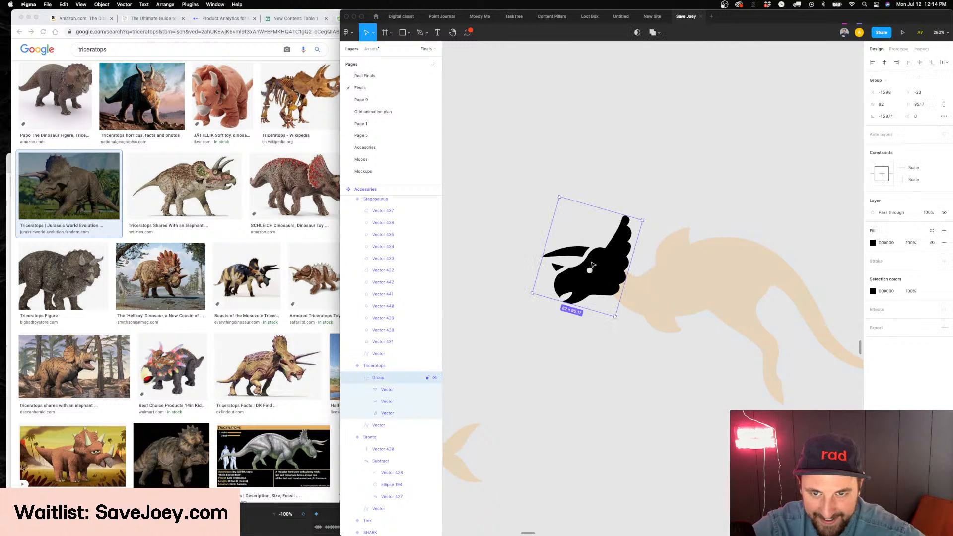
scroll(592, 265, up, 3)
drag(511, 248, 549, 258)
drag(625, 274, 617, 278)
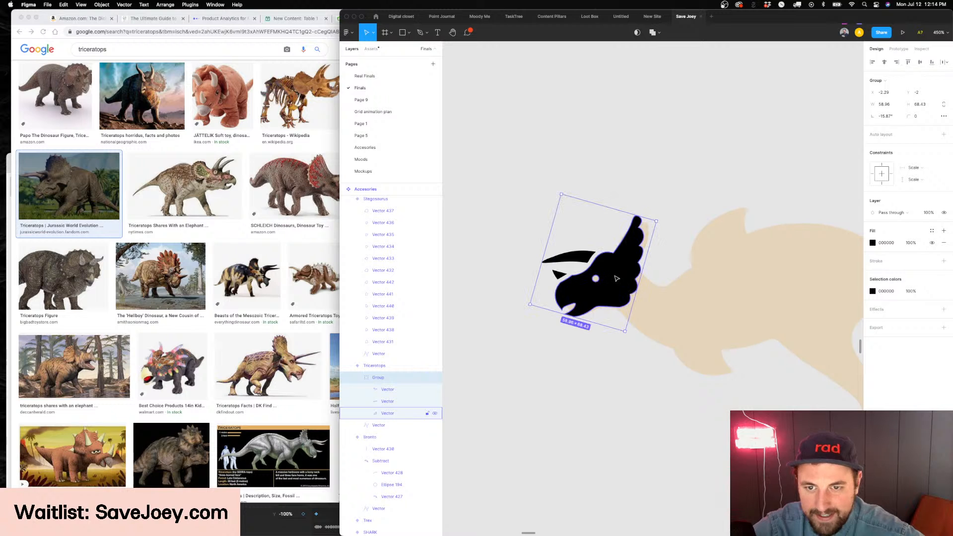
key(Escape)
Draw a short curved black strap behind the Trex mask and adjust its end point beside the jaw
scroll(621, 278, down, 10)
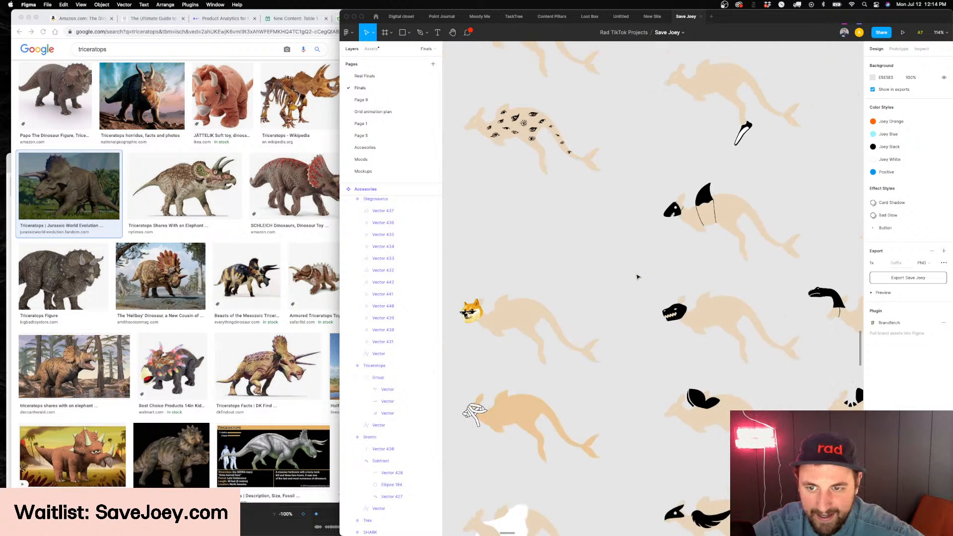
scroll(729, 340, up, 6)
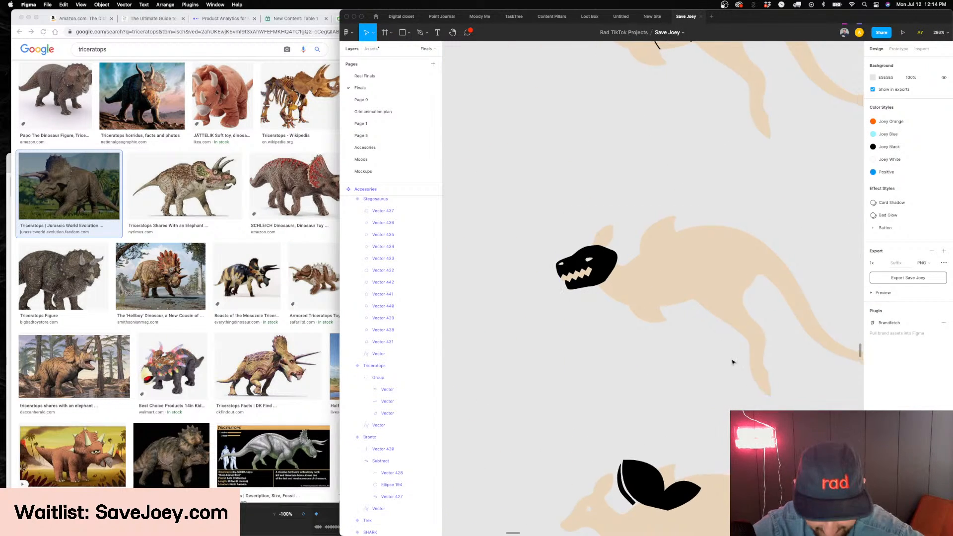
scroll(616, 278, up, 4)
key(p)
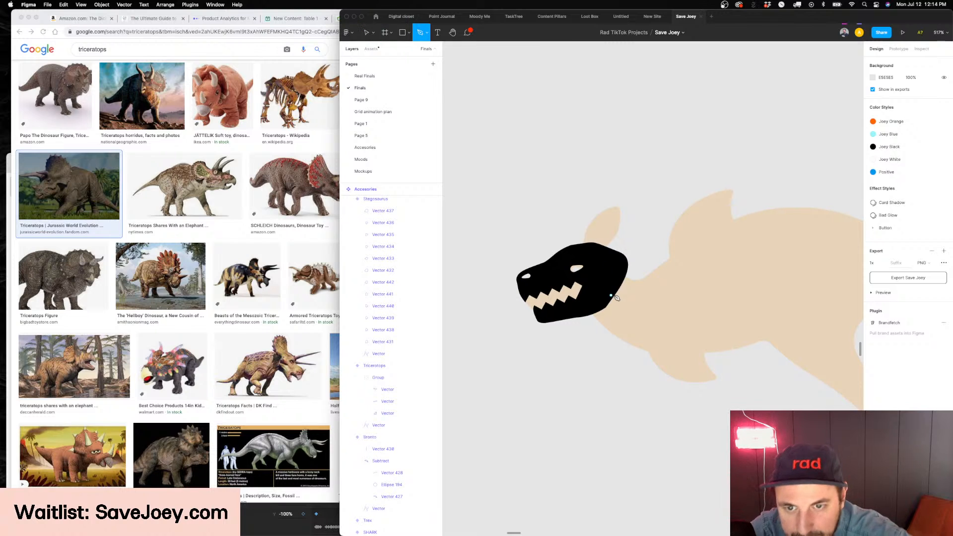
click(616, 295)
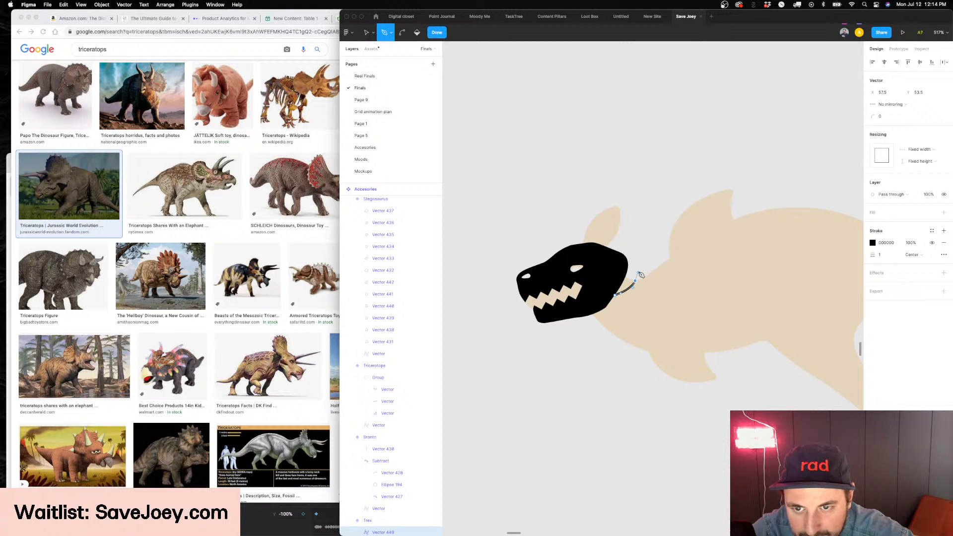
key(Escape)
key(Escape)
key(Escape)
scroll(625, 294, up, 2)
scroll(626, 295, up, 2)
double_click(624, 294)
click(608, 298)
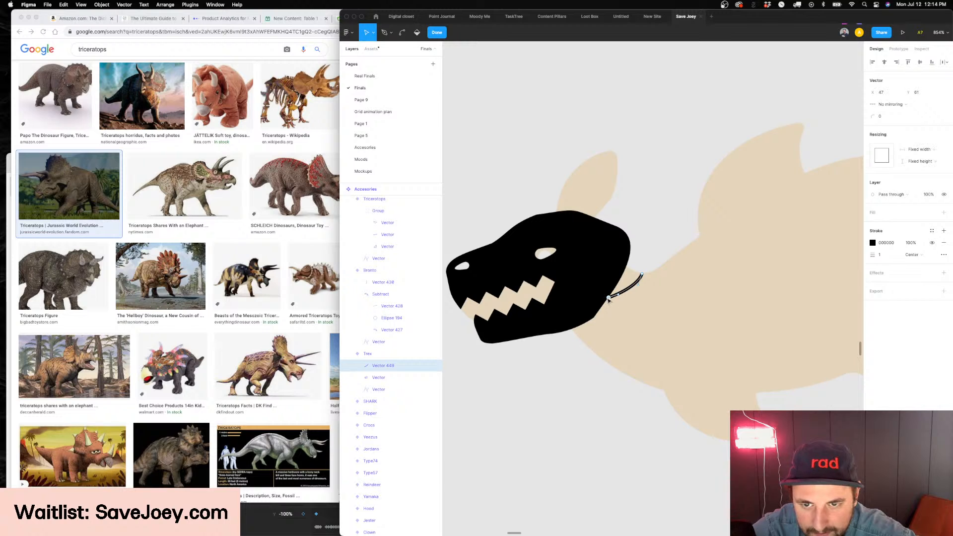
key(Escape)
key(Escape)
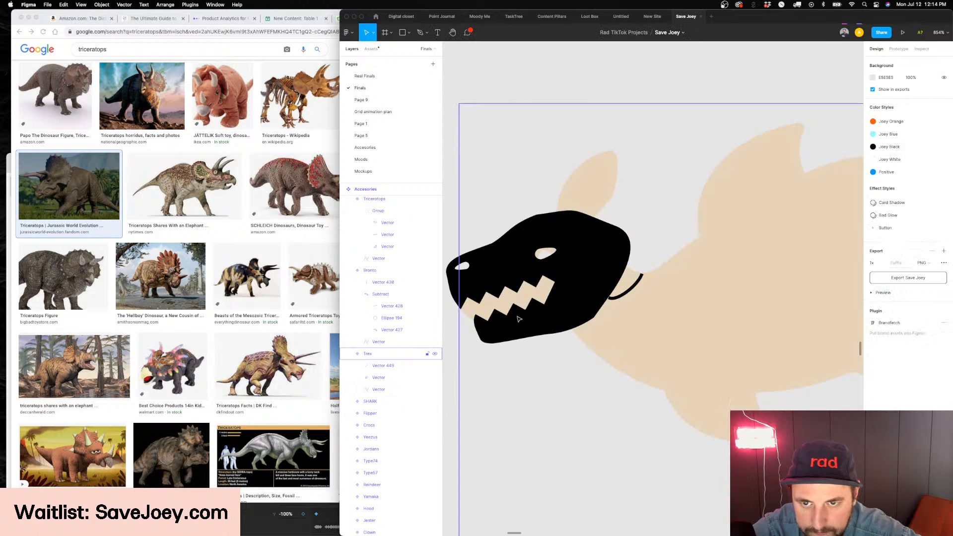
Delete the curved strap line behind the Trex mask
scroll(519, 298, down, 3)
scroll(525, 372, left, 3)
scroll(655, 308, up, 2)
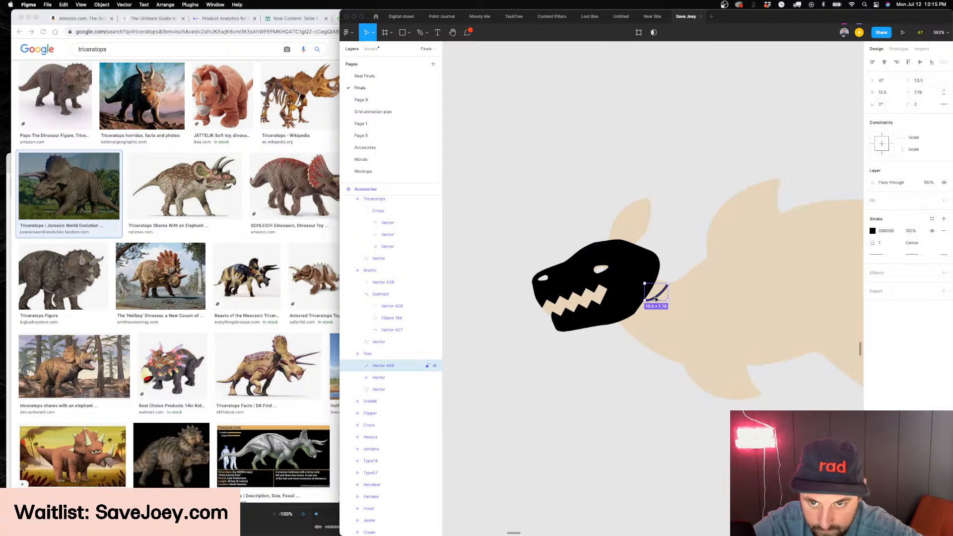
scroll(658, 293, down, 3)
scroll(655, 298, right, 2)
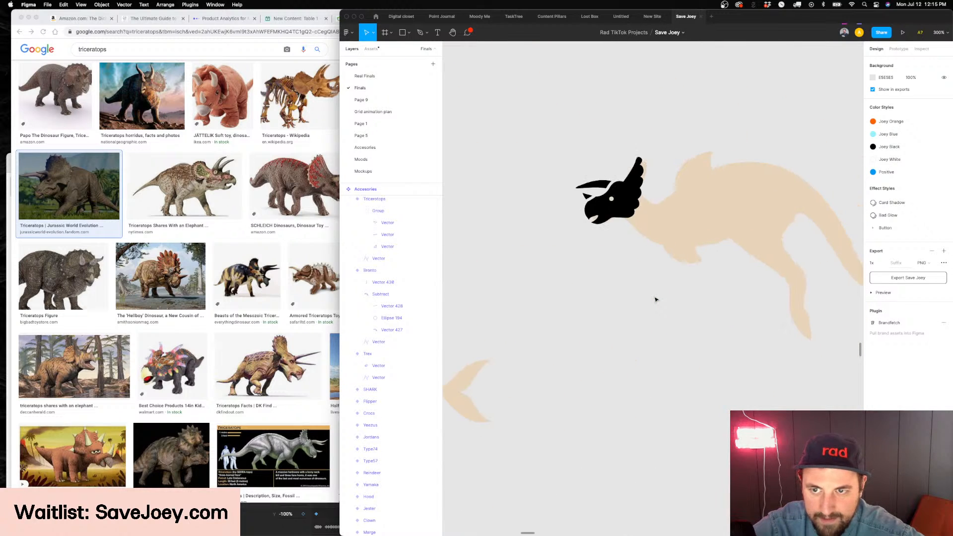
Draw a short curved black strap from the back of the triceratops frill onto the kangaroo's neck
scroll(677, 195, up, 4)
click(565, 206)
scroll(564, 207, up, 3)
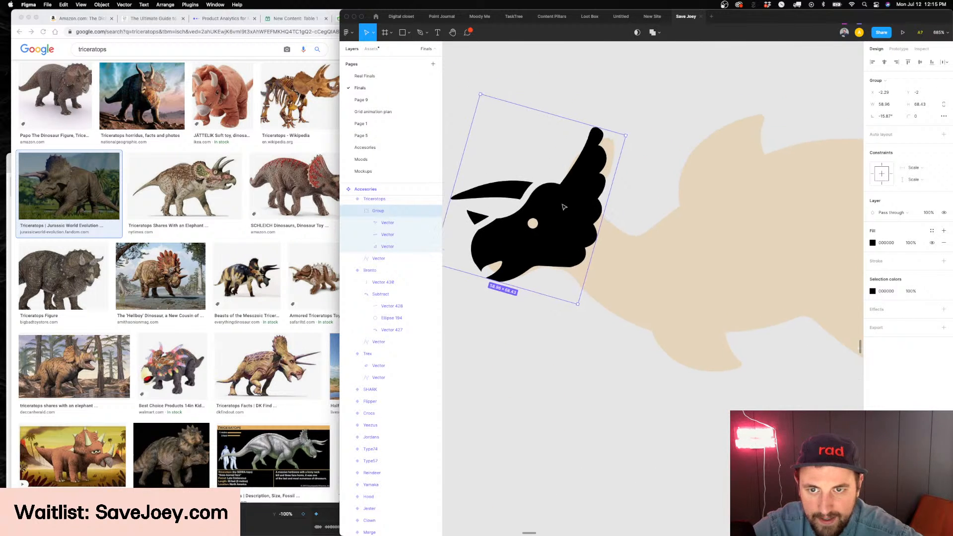
key(p)
click(598, 240)
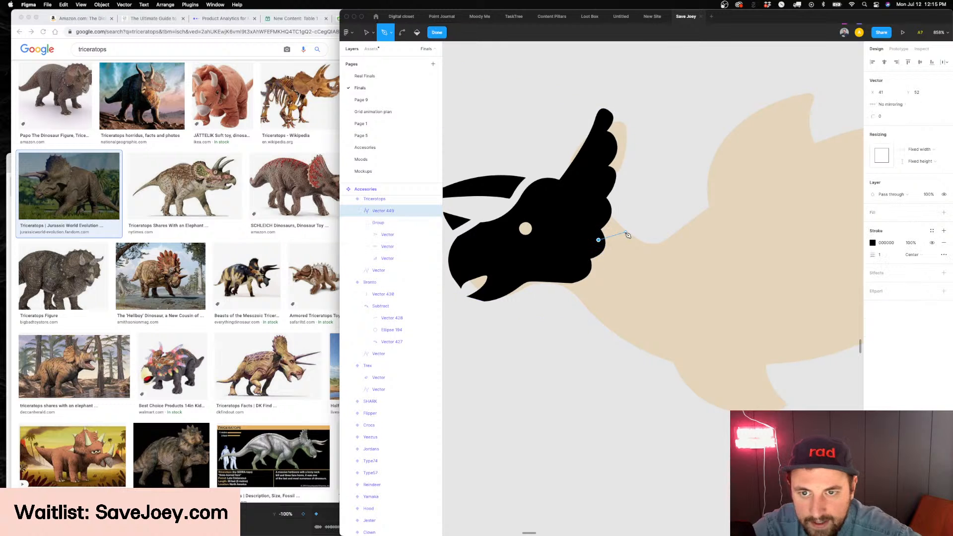
key(Escape)
key(Escape)
key(Escape)
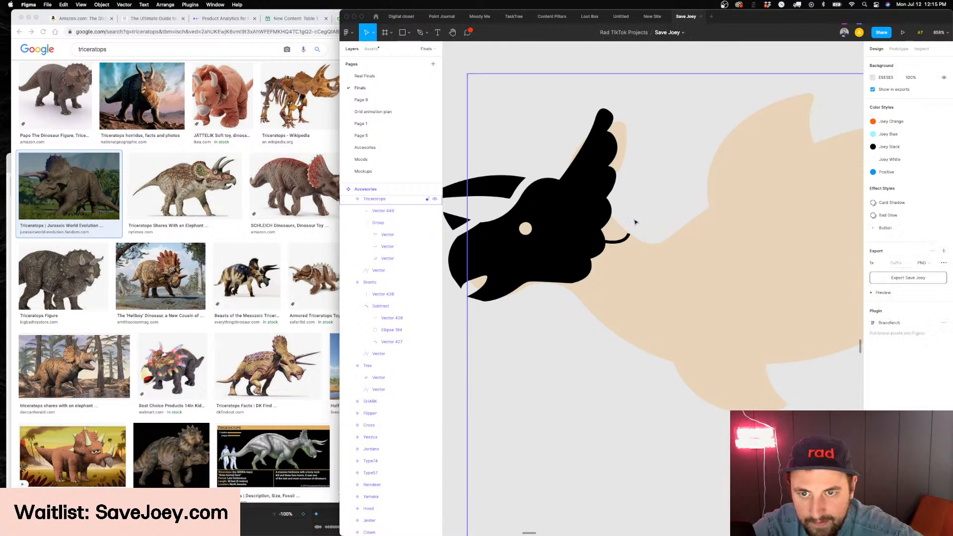
Stretch the small nose horn's points into the triceratops head so the gap between them closes
scroll(635, 228, down, 4)
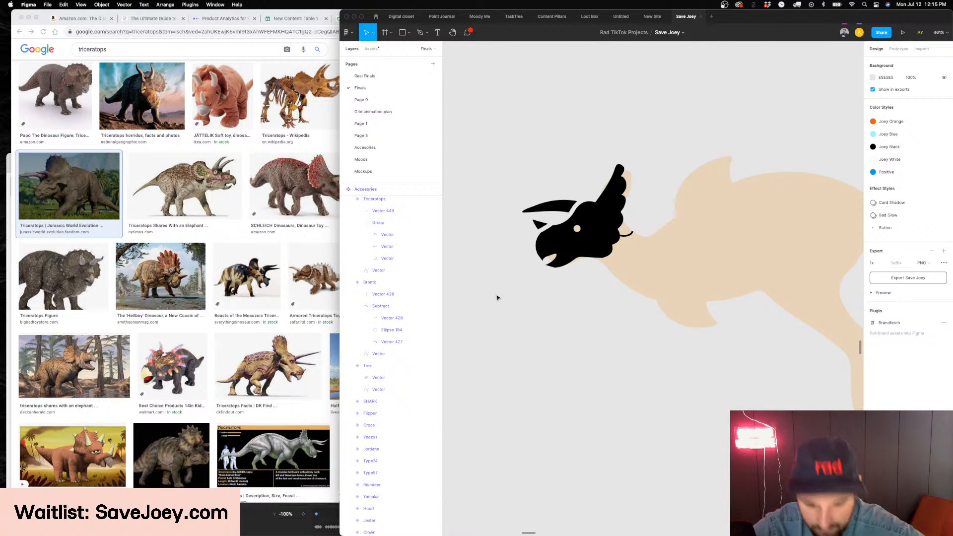
scroll(497, 297, down, 2)
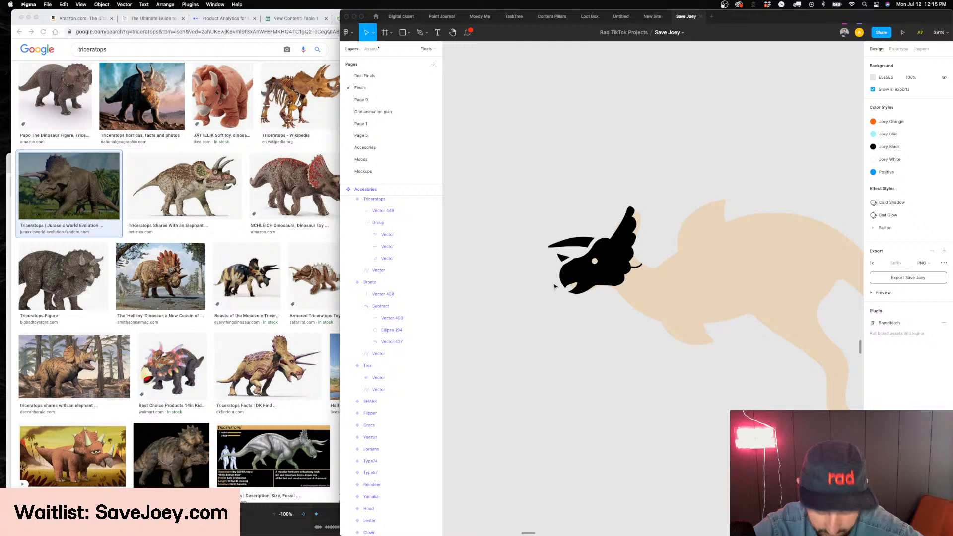
scroll(623, 199, up, 3)
scroll(561, 286, up, 4)
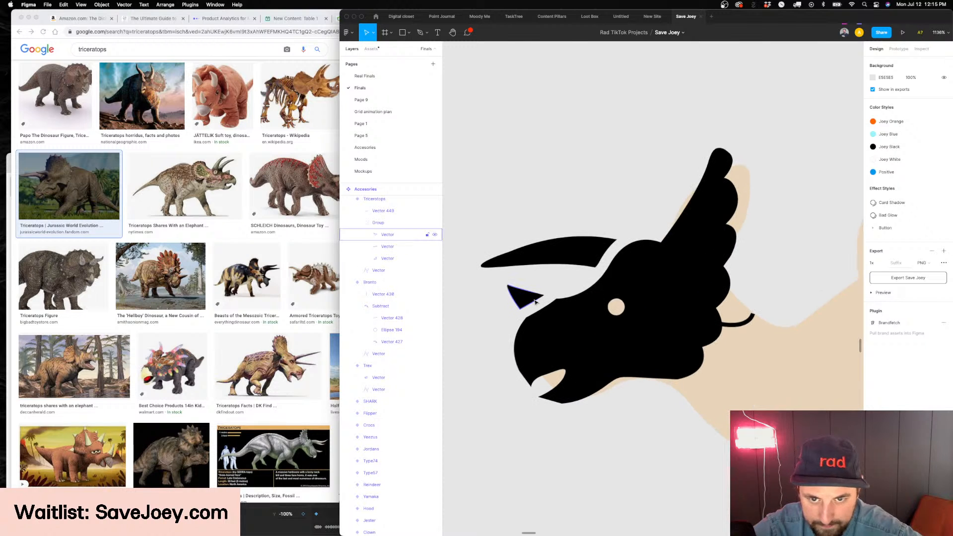
double_click(531, 298)
drag(547, 297, 560, 302)
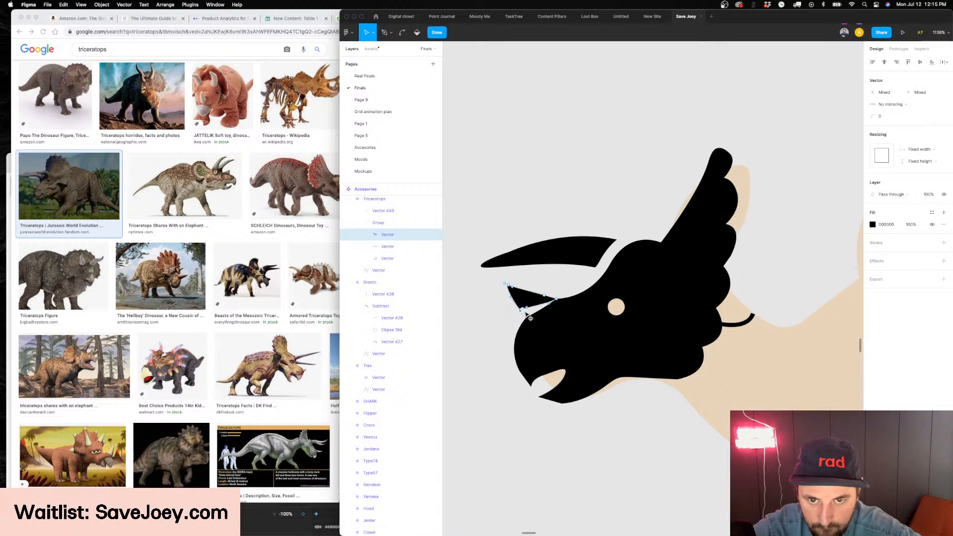
key(Escape)
scroll(556, 313, down, 3)
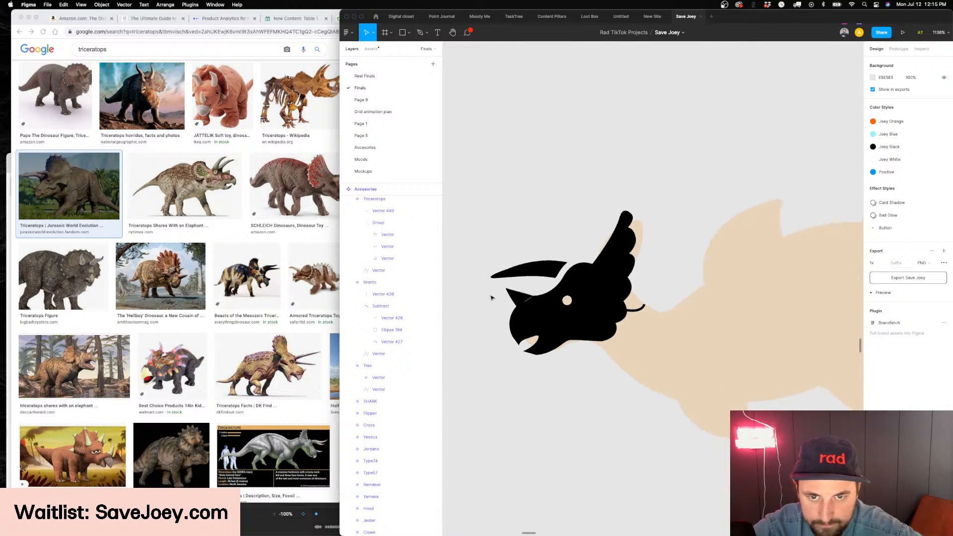
scroll(553, 305, up, 3)
double_click(553, 302)
scroll(558, 304, up, 2)
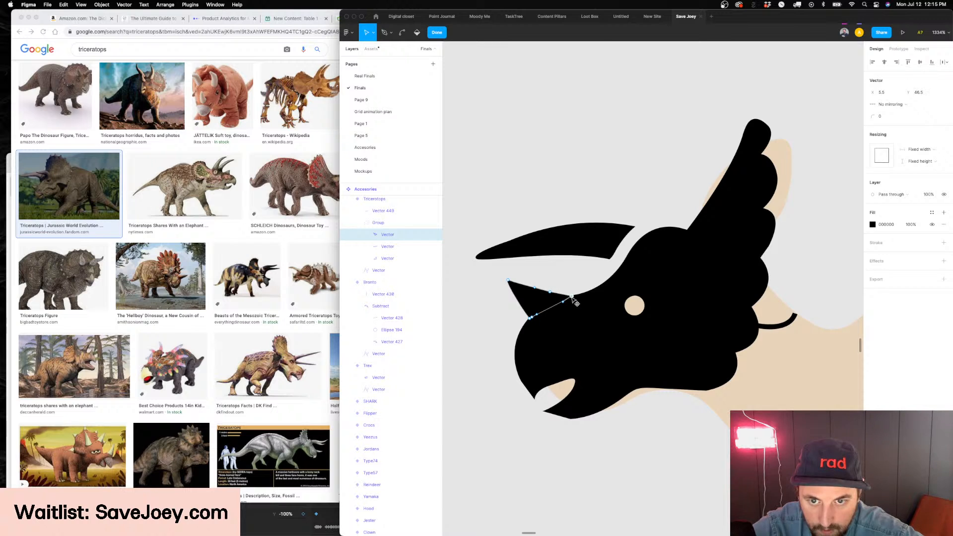
key(Escape)
Extend the base points of the long brow horn into the triceratops head to join the two shapes
double_click(607, 253)
drag(649, 208, 632, 264)
key(Escape)
key(Escape)
scroll(700, 287, down, 3)
scroll(701, 289, down, 3)
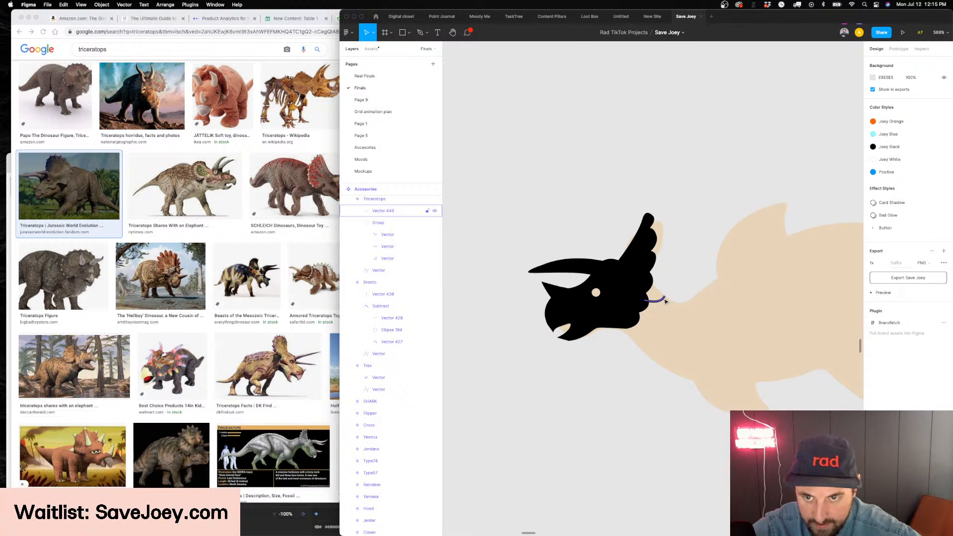
Delete the curved strap behind the triceratops frill
scroll(656, 304, down, 3)
scroll(643, 390, right, 2)
click(643, 390)
click(499, 395)
scroll(499, 395, down, 1)
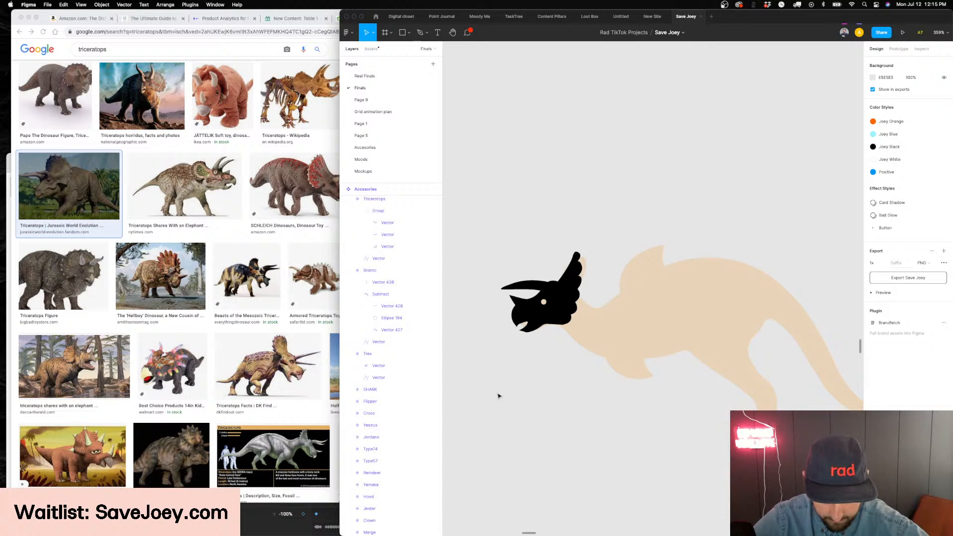
Refine the long brow horn's outline by shifting its points near the tip
scroll(499, 396, down, 1)
scroll(527, 297, up, 3)
double_click(527, 296)
click(491, 301)
drag(508, 293, 517, 291)
key(Escape)
key(Escape)
key(Escape)
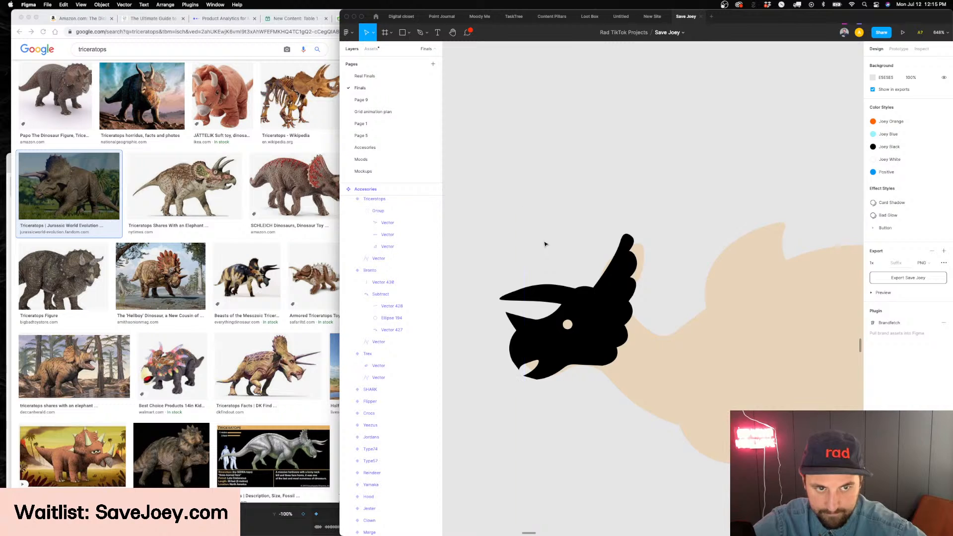
Examine the triceratops head at several zoom levels and compare it with the Trex and Bronto variants
scroll(545, 244, down, 5)
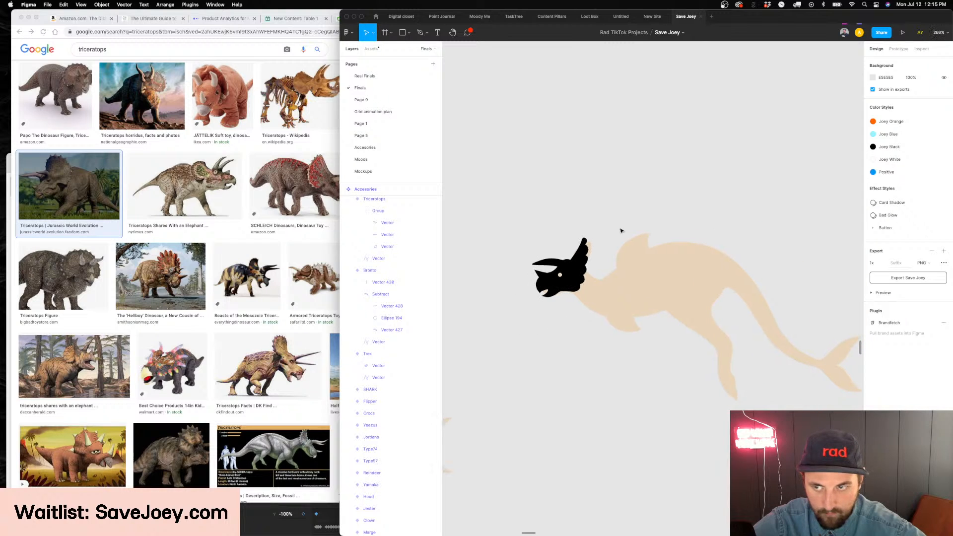
click(591, 272)
scroll(775, 199, down, 2)
click(728, 195)
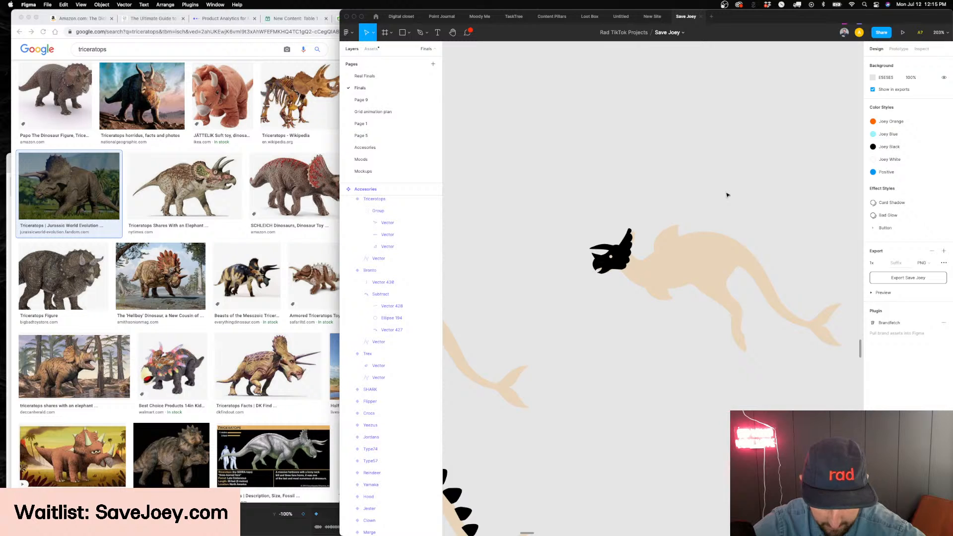
scroll(727, 194, up, 1)
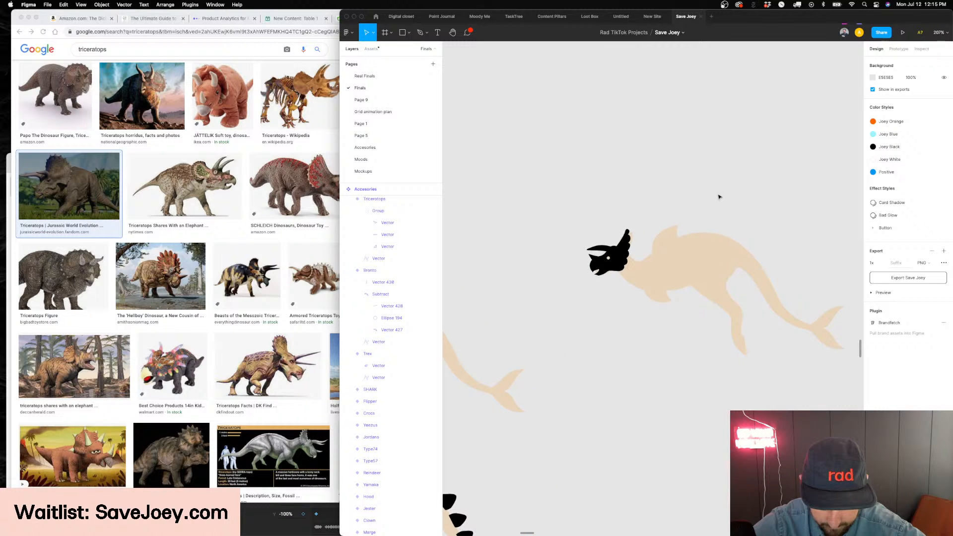
scroll(645, 204, up, 3)
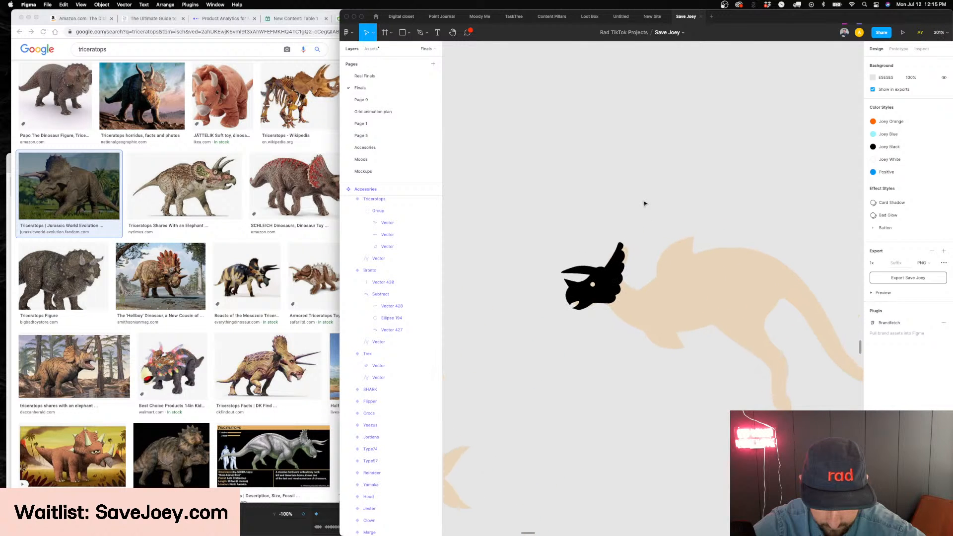
scroll(645, 204, up, 2)
scroll(645, 204, down, 8)
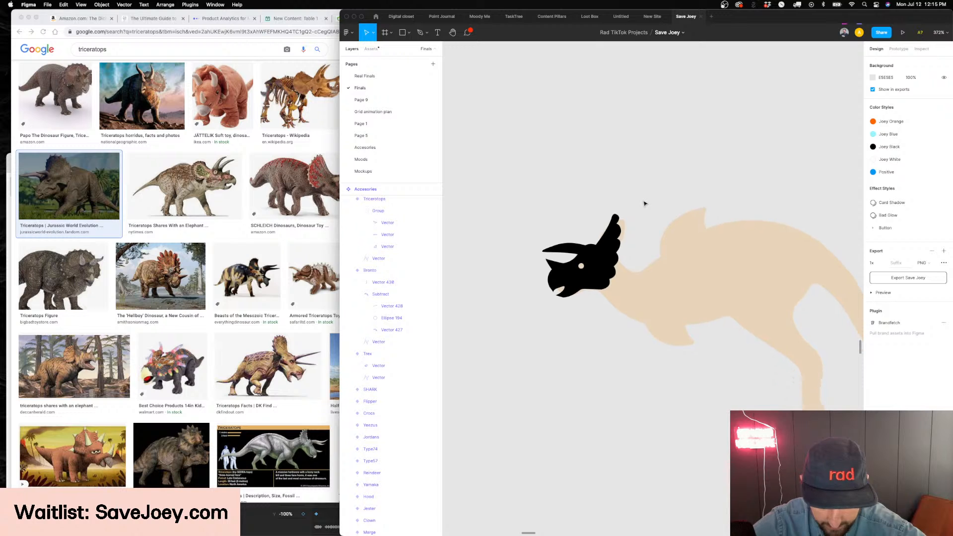
scroll(645, 205, left, 4)
scroll(616, 268, up, 10)
click(608, 268)
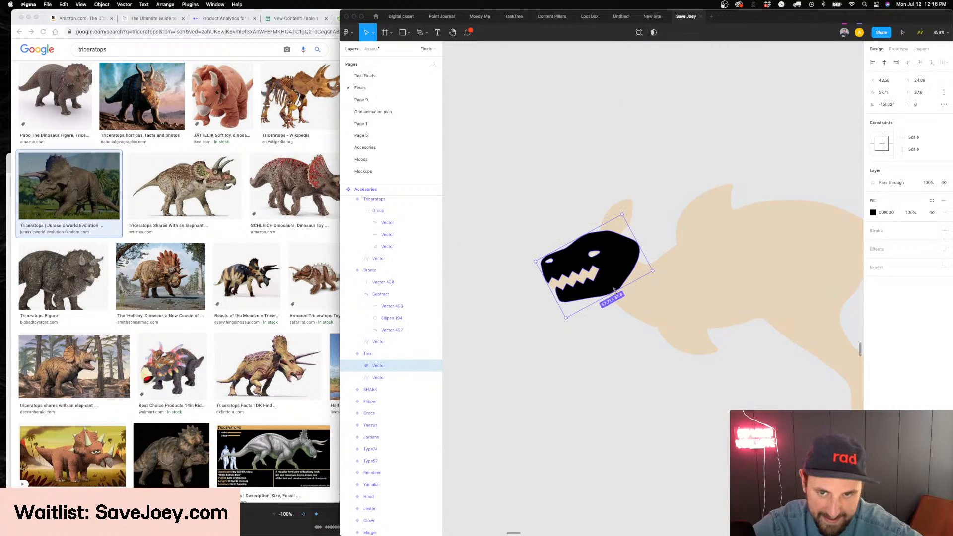
scroll(607, 278, down, 7)
scroll(601, 320, right, 6)
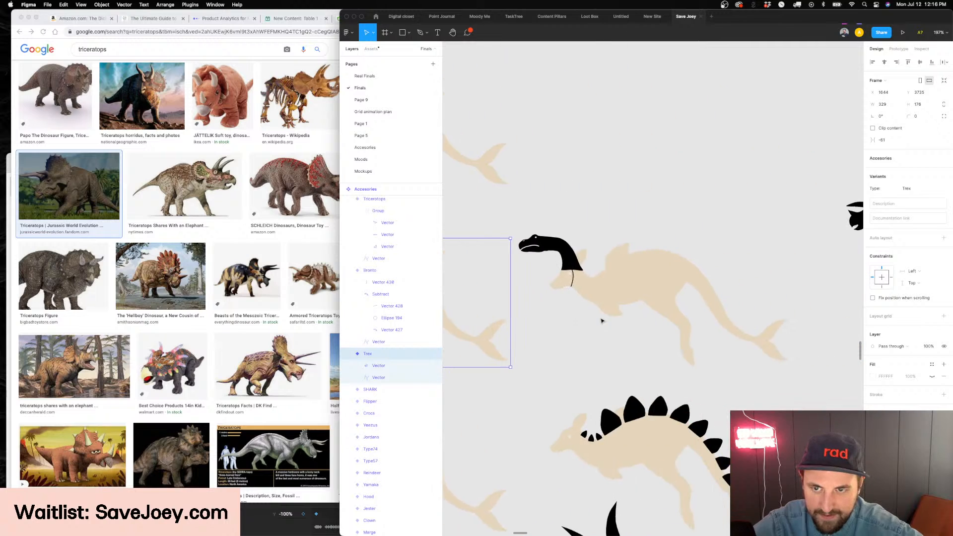
scroll(513, 213, up, 6)
click(516, 213)
scroll(516, 214, right, 10)
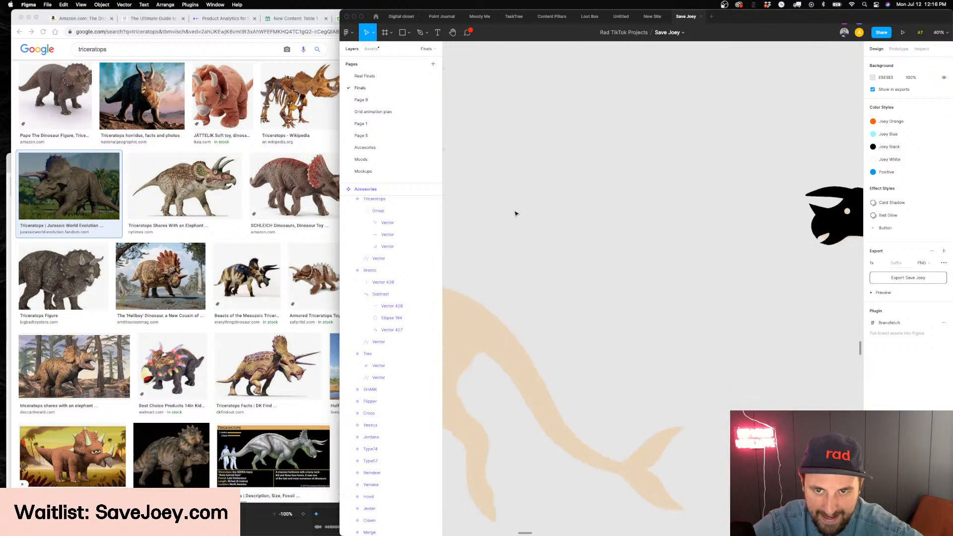
Edit the triceratops head's vector and bend the upper front edge of its frill outward
scroll(514, 213, up, 2)
scroll(548, 207, up, 3)
click(549, 207)
double_click(616, 219)
key(Return)
mouse_move(659, 177)
mouse_down()
mouse_move(609, 313)
mouse_move(618, 288)
mouse_up()
click(614, 292)
key(super+z)
click(620, 211)
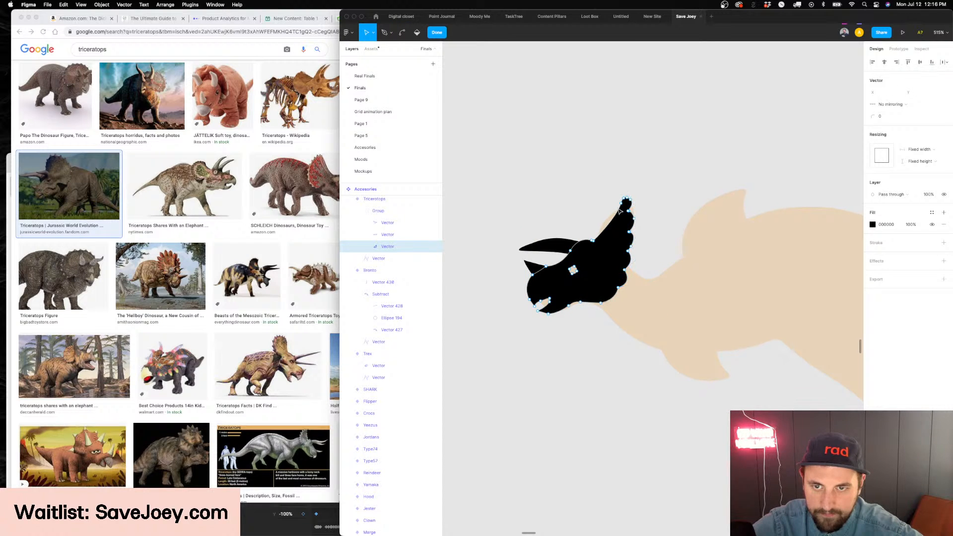
drag(622, 207, 611, 207)
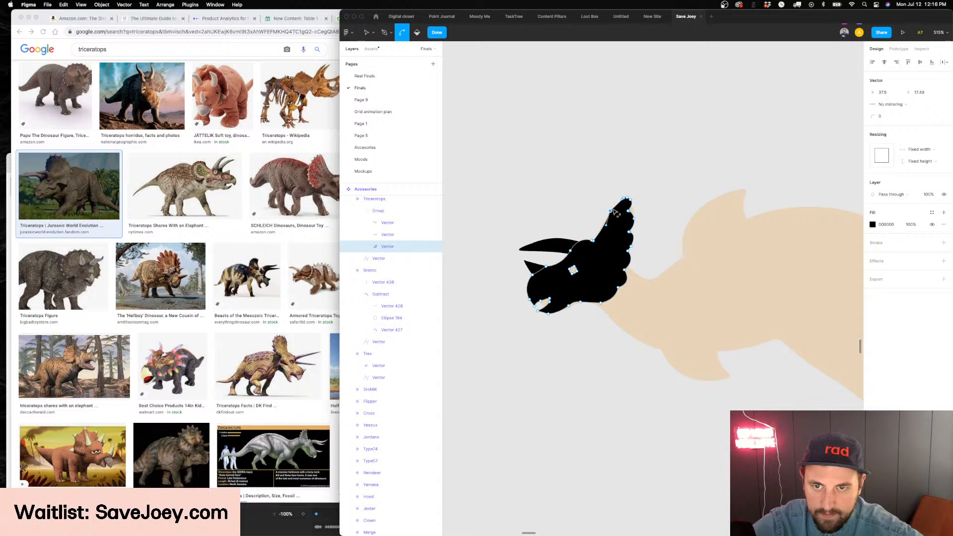
Bulge the frill's front edge further along its middle and near the tip to cover the kangaroo's ear
scroll(613, 210, up, 5)
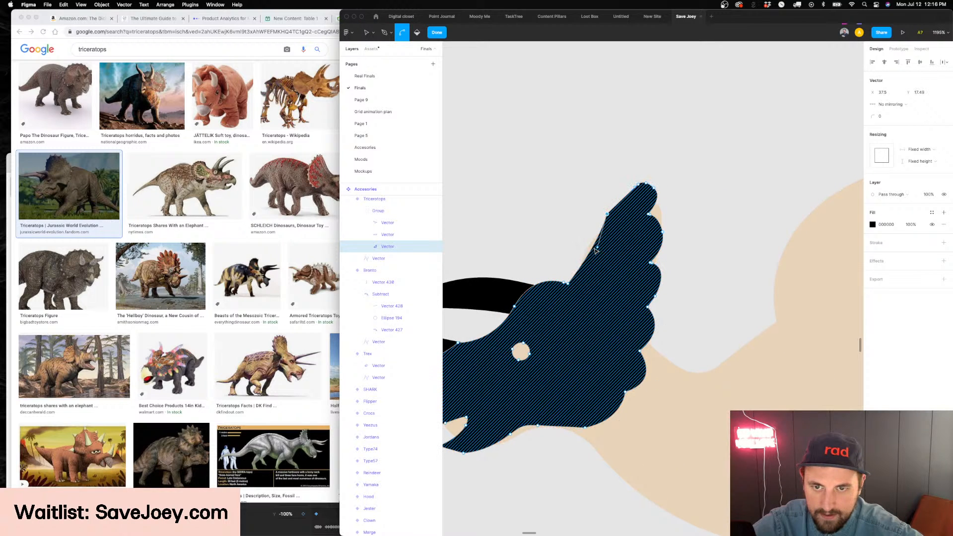
drag(599, 248, 588, 246)
drag(626, 184, 622, 192)
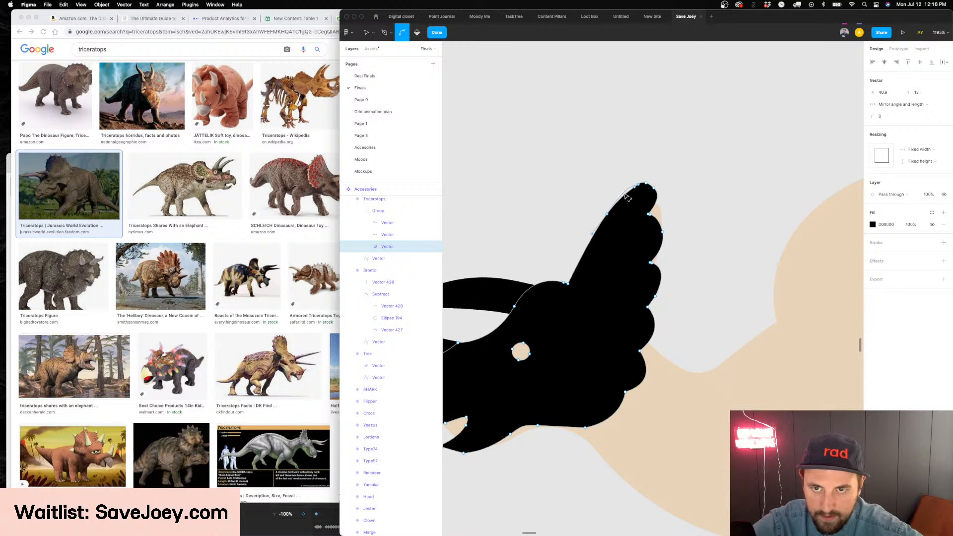
key(Escape)
key(Escape)
scroll(649, 196, down, 5)
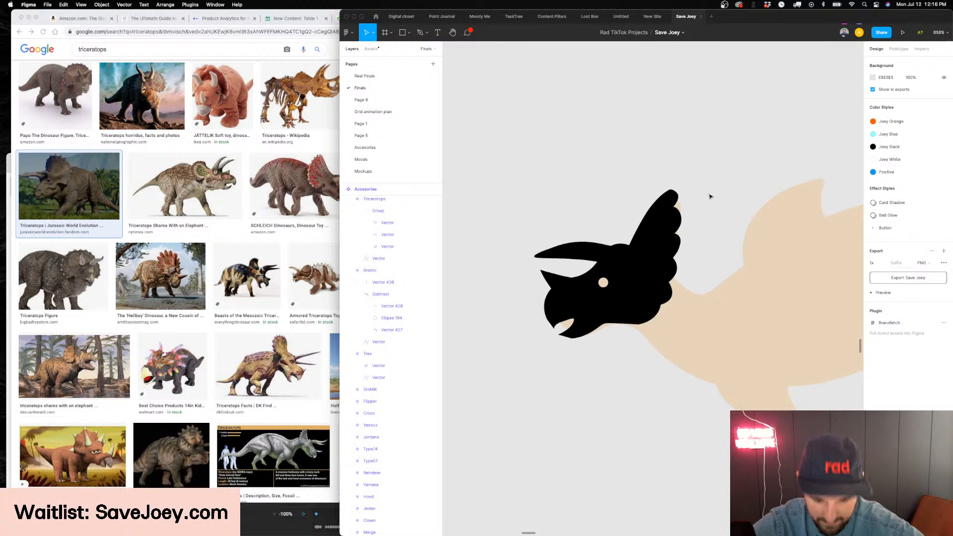
scroll(710, 197, down, 2)
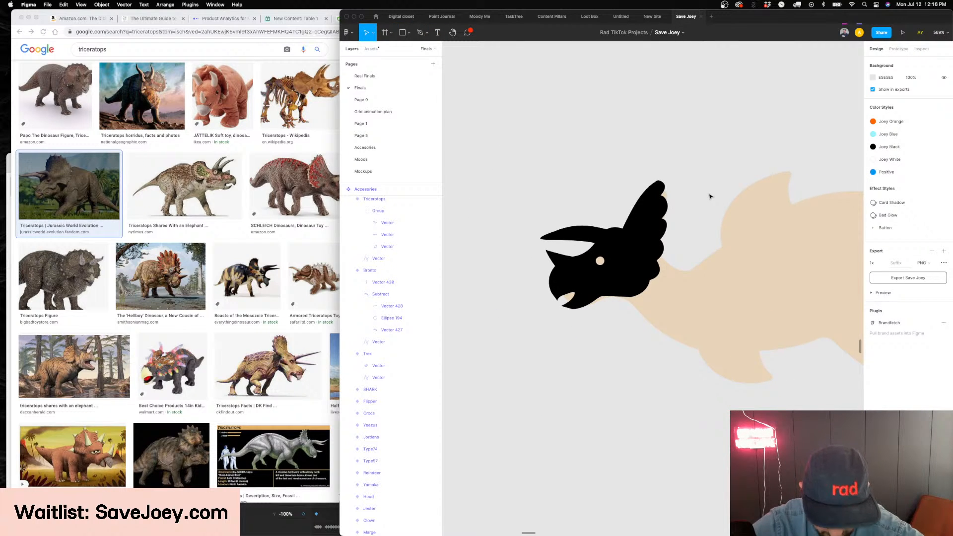